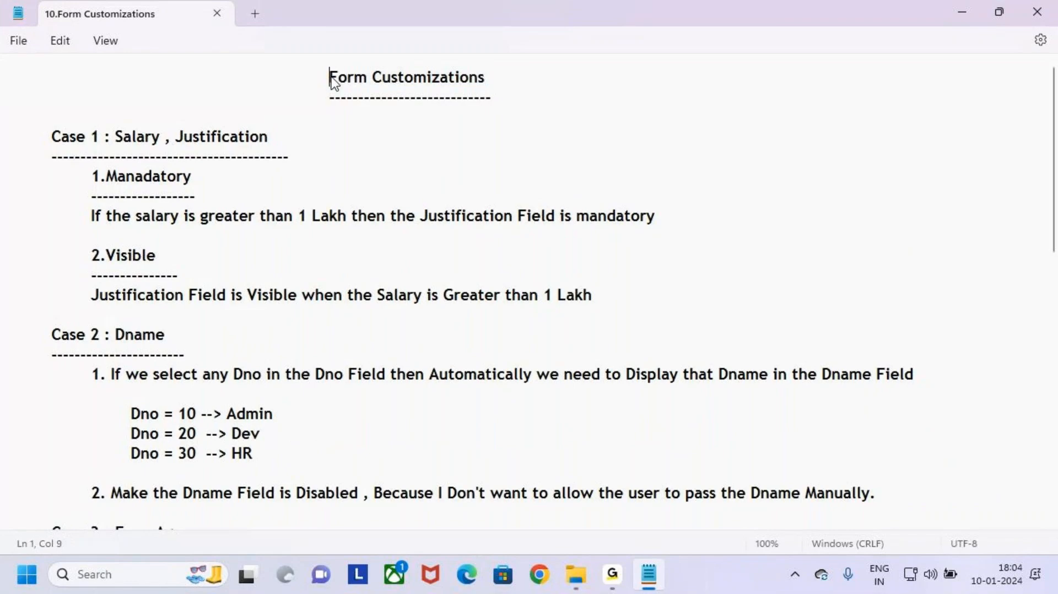
drag(307, 53, 527, 115)
drag(417, 24, 425, 67)
drag(439, 40, 417, 83)
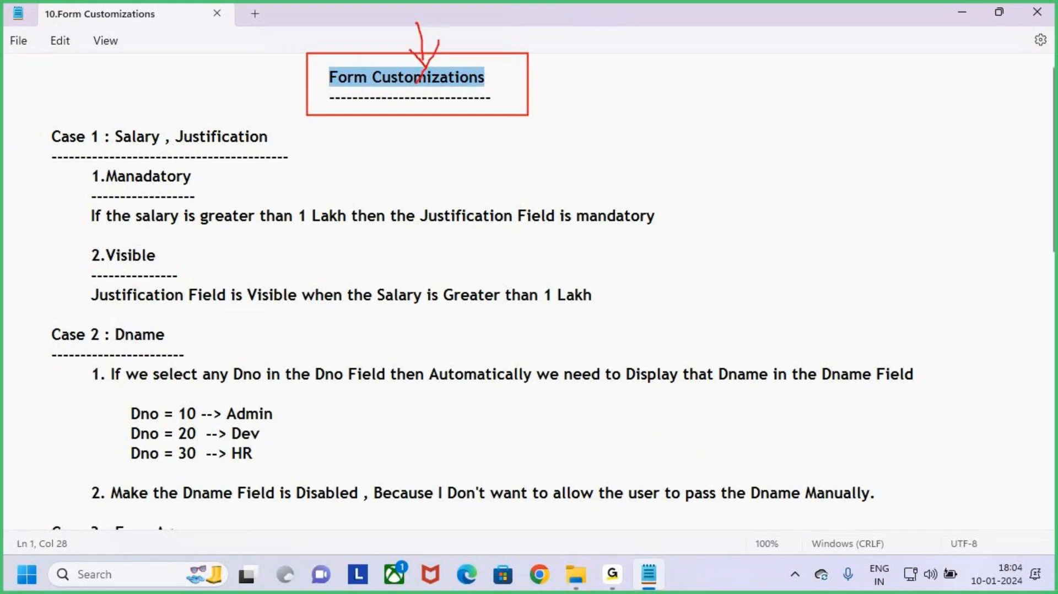
key(Escape)
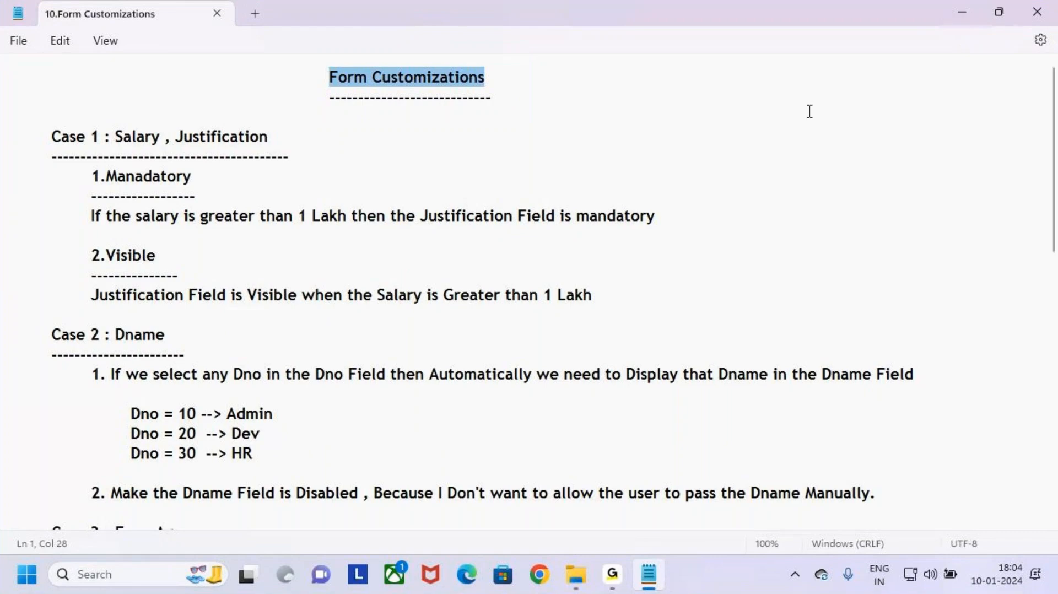
key(ctrl+2)
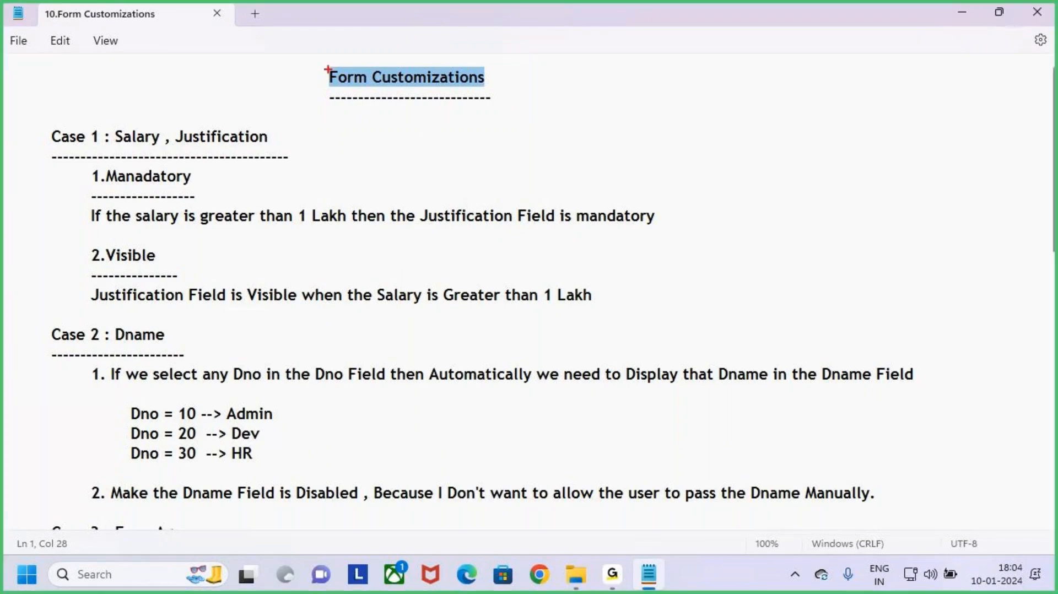
drag(315, 62, 512, 106)
drag(377, 29, 381, 71)
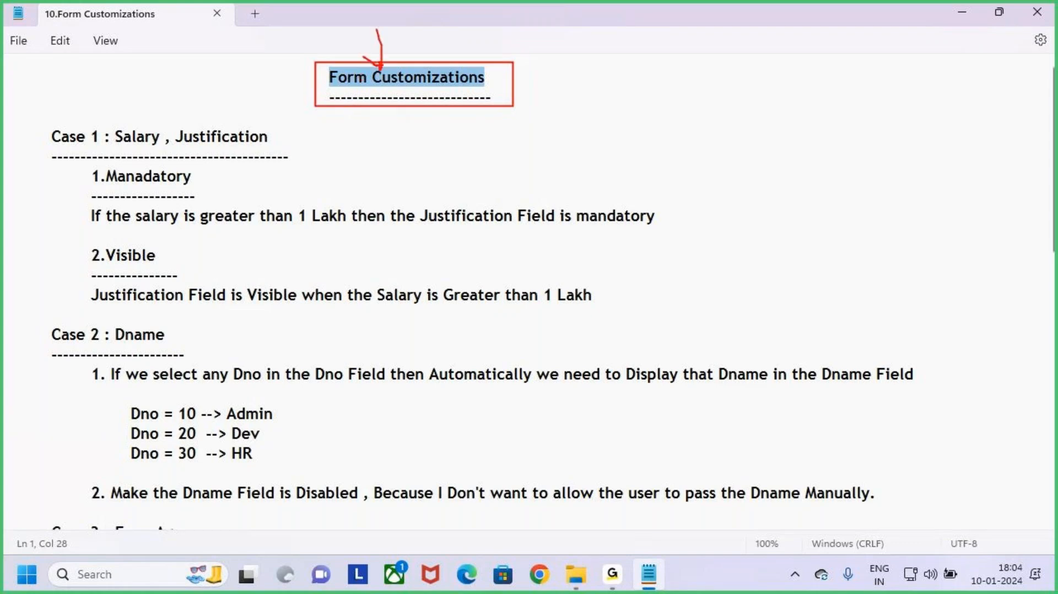
key(Escape)
Step: Put away the notes and file windows and open make.powerapps.com in Microsoft Edge
click(959, 8)
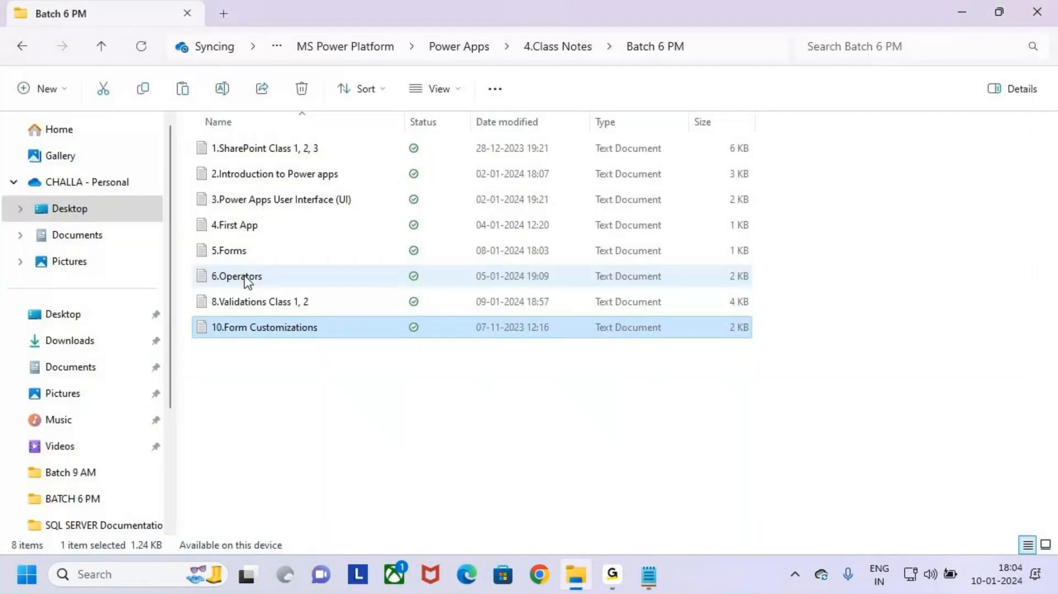
click(1038, 11)
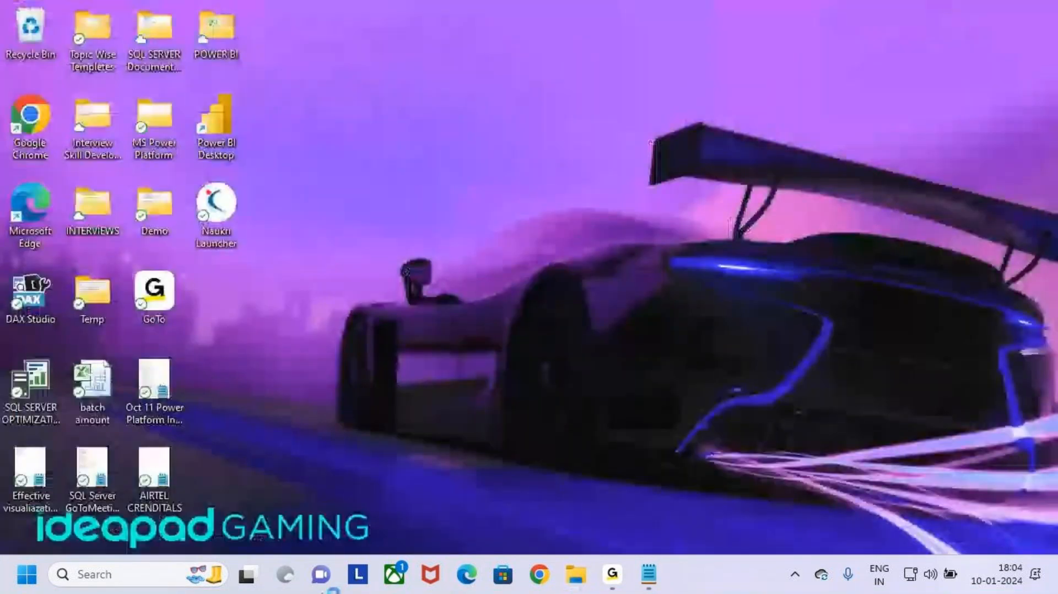
click(575, 573)
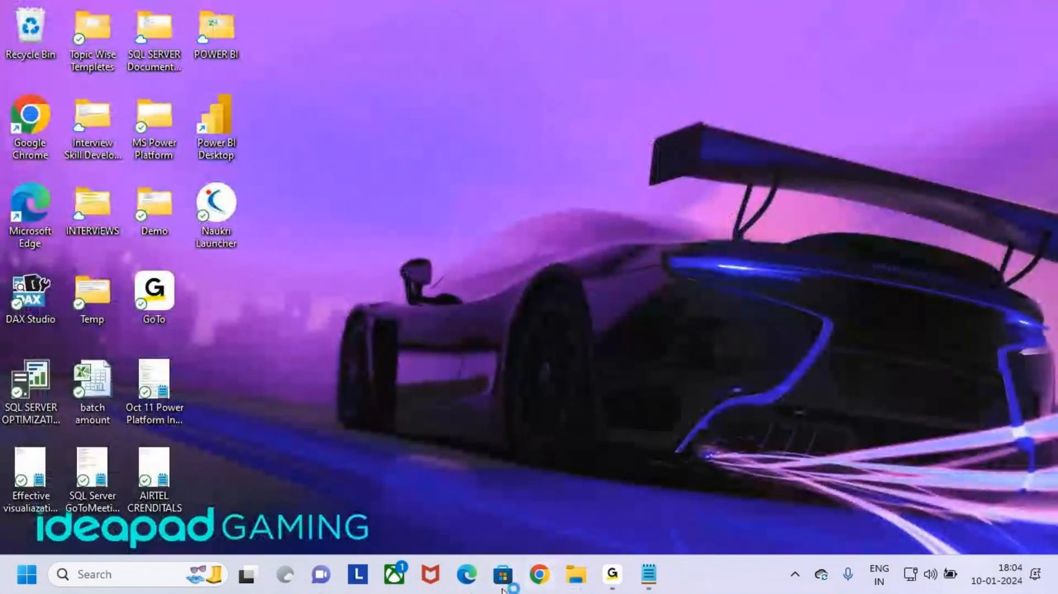
click(466, 574)
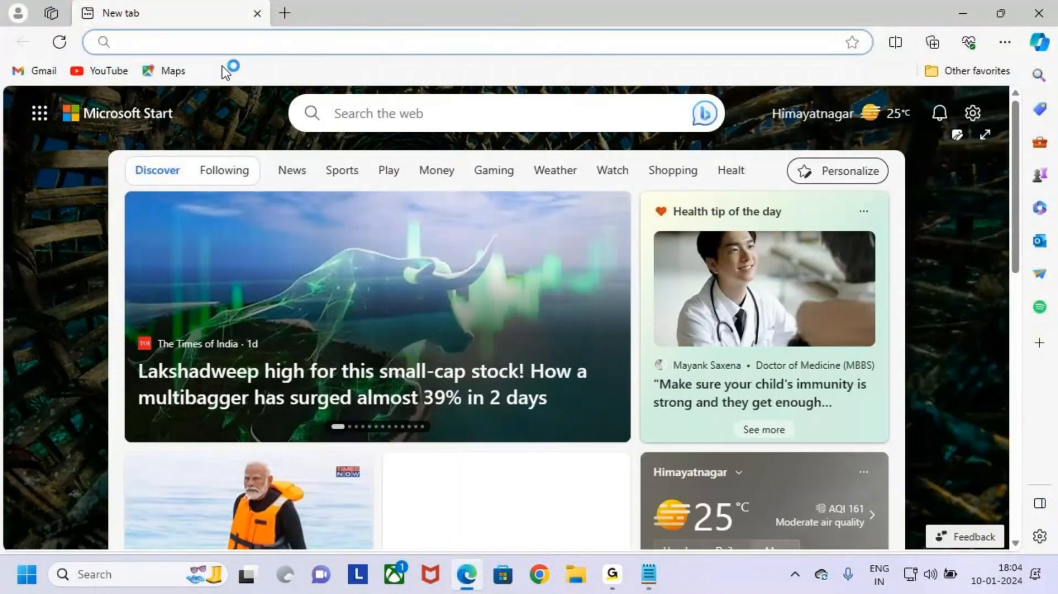
click(217, 41)
text(make.powerapps.com)
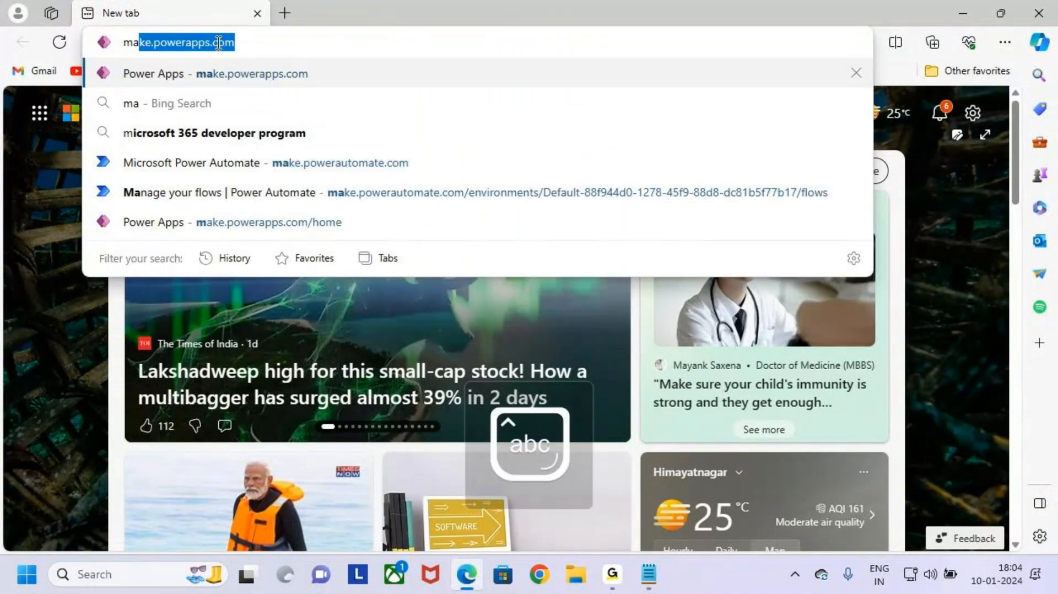
key(Return)
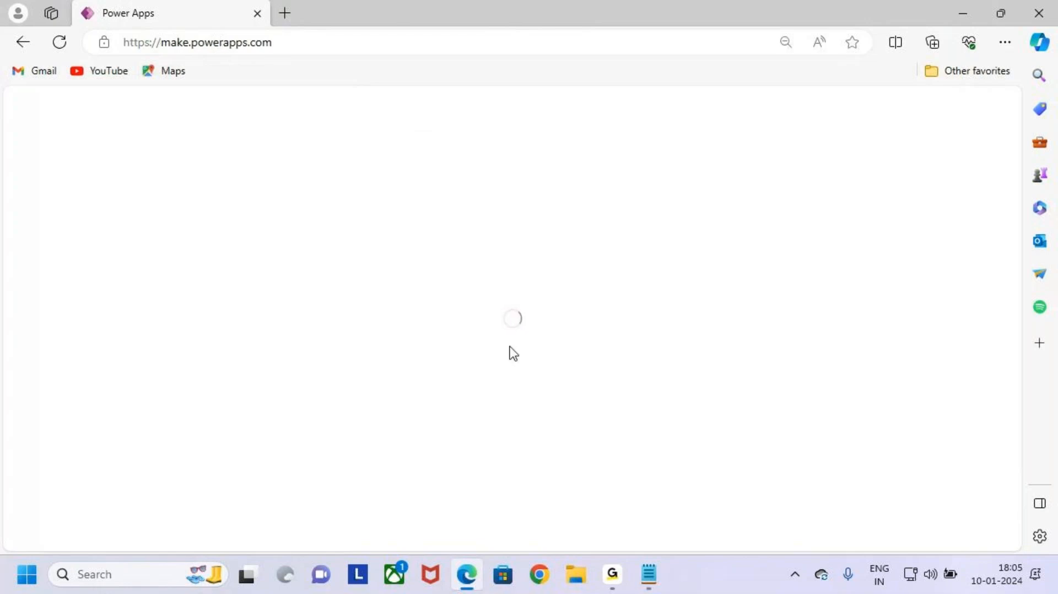
Step: Switch to the Form Customizations notes in Notepad, look through the listed cases, and return to the browser
mouse_move(650, 574)
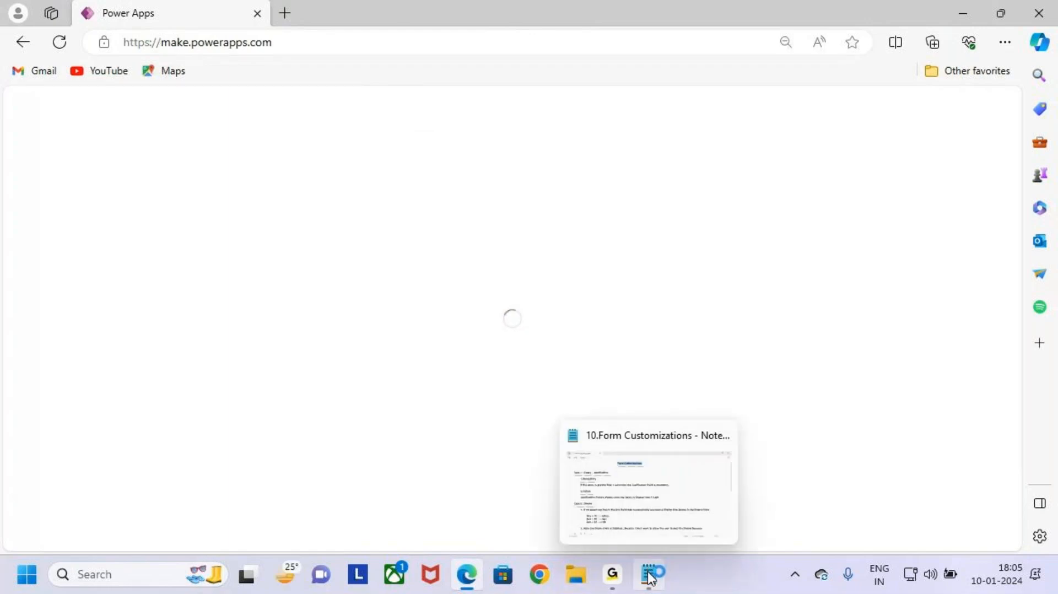
click(656, 506)
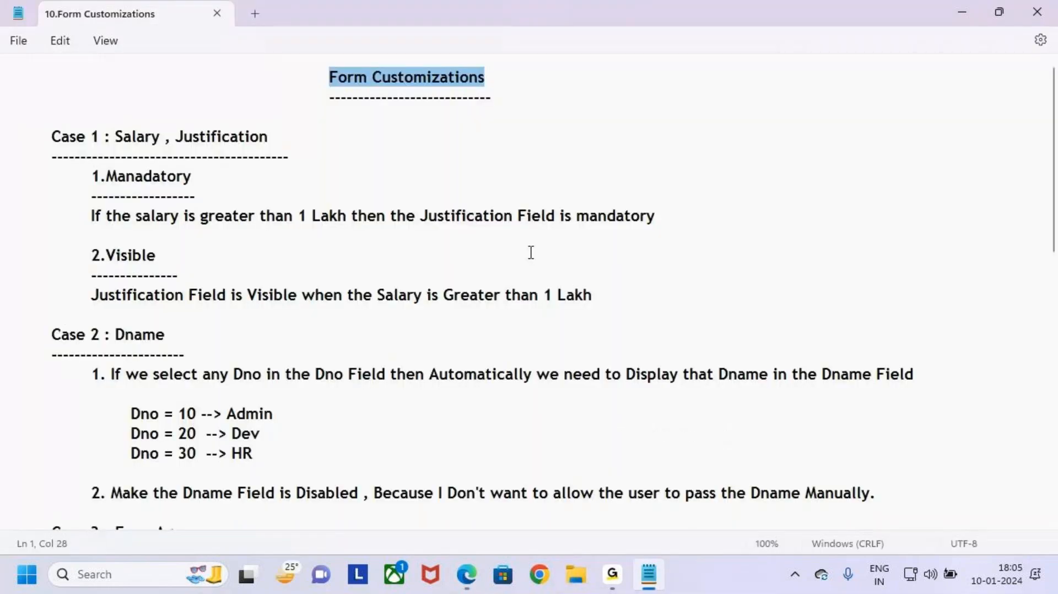
scroll(539, 350, down, 6)
scroll(876, 201, up, 6)
click(914, 136)
click(962, 12)
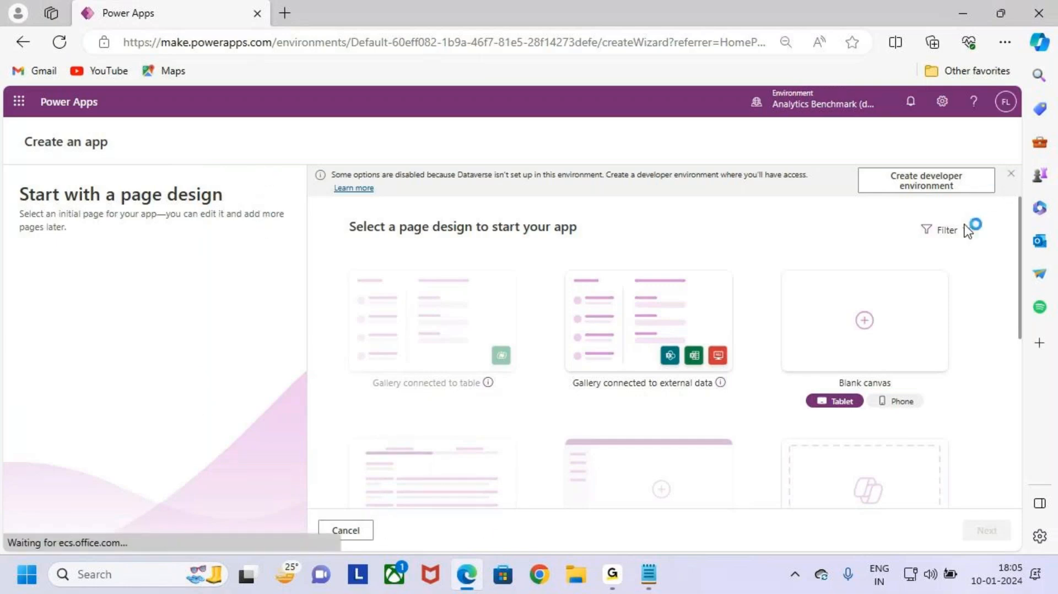
Step: Cancel the app creation wizard and open the Validations app for editing from the list of apps
scroll(741, 438, down, 3)
click(345, 530)
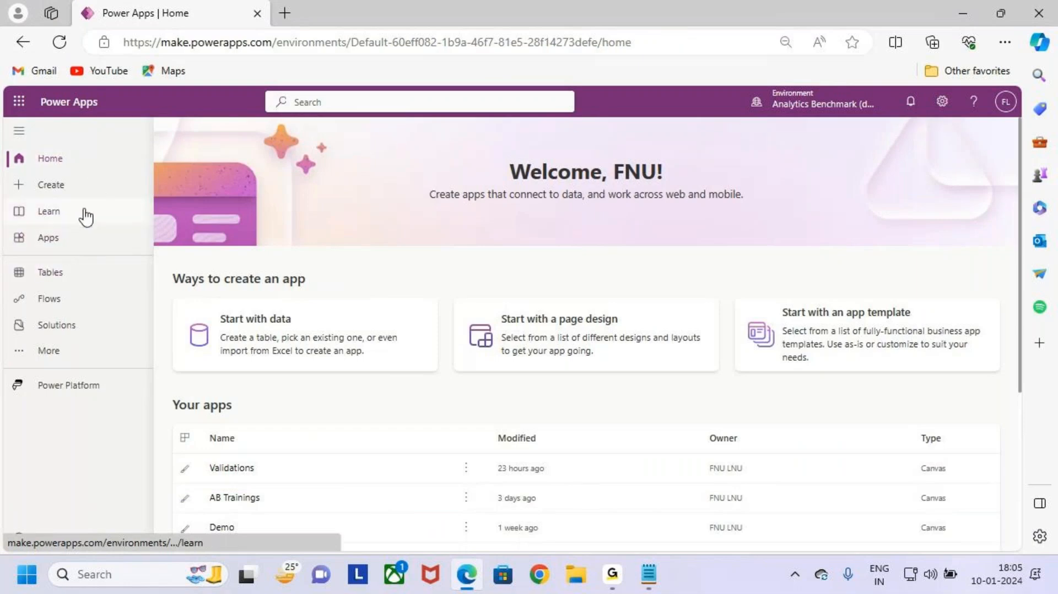
click(86, 242)
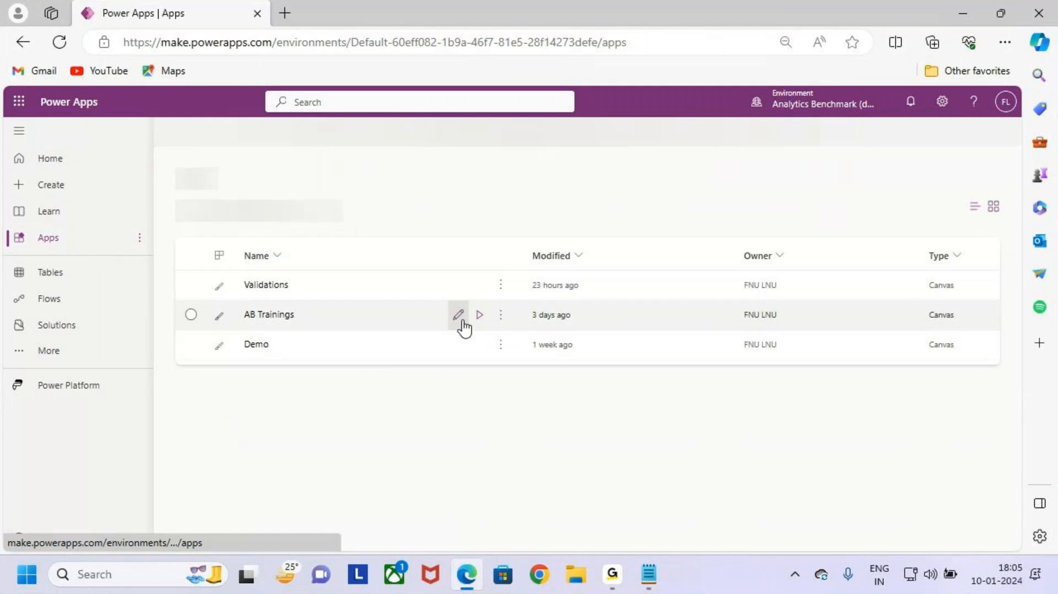
mouse_move(230, 271)
mouse_down()
mouse_move(480, 306)
mouse_move(499, 301)
mouse_move(506, 233)
mouse_up()
key(Escape)
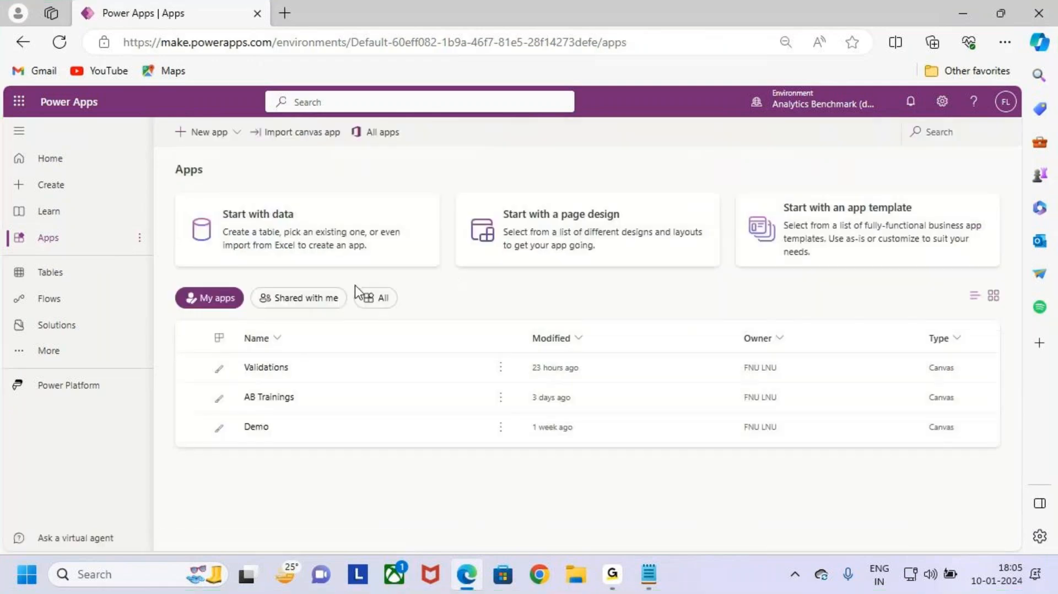
mouse_move(340, 366)
click(457, 368)
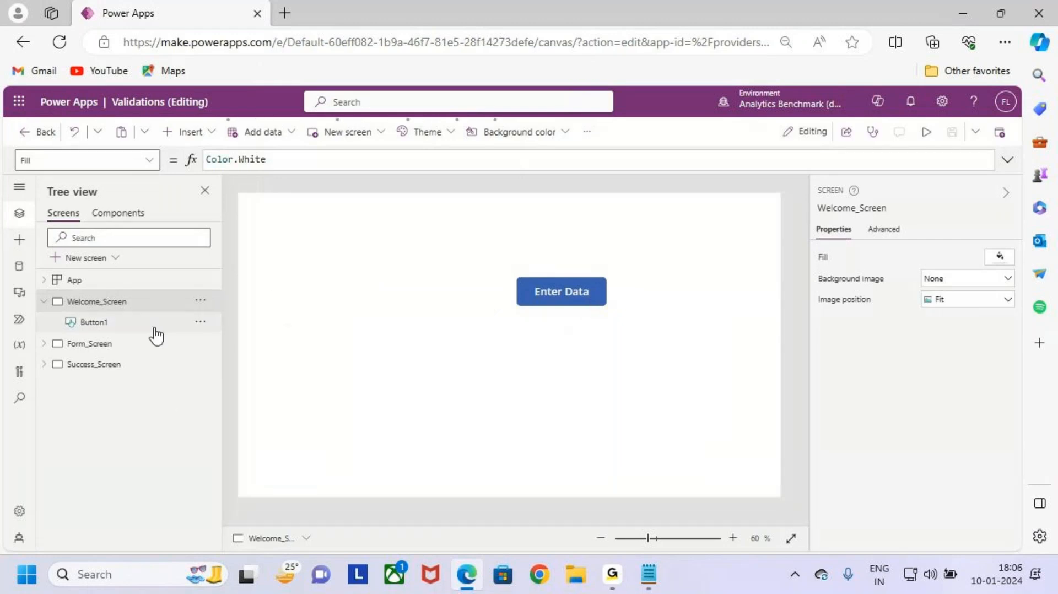
Step: Display Form_Screen to examine its Form Validations form, and collapse Welcome_Screen in the screen tree
click(130, 345)
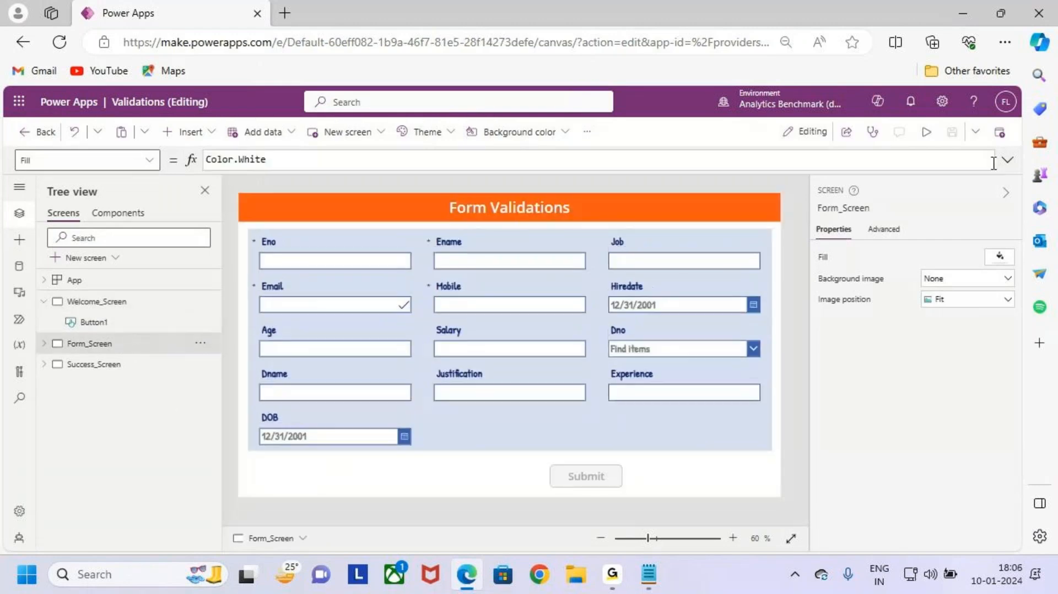
key(ctrl+2)
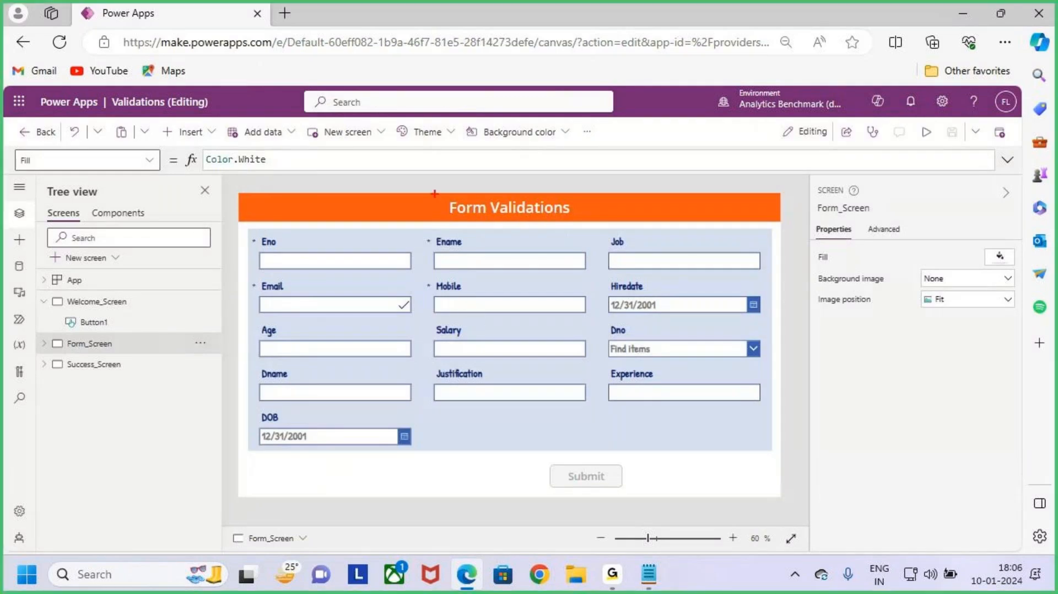
drag(425, 186, 582, 229)
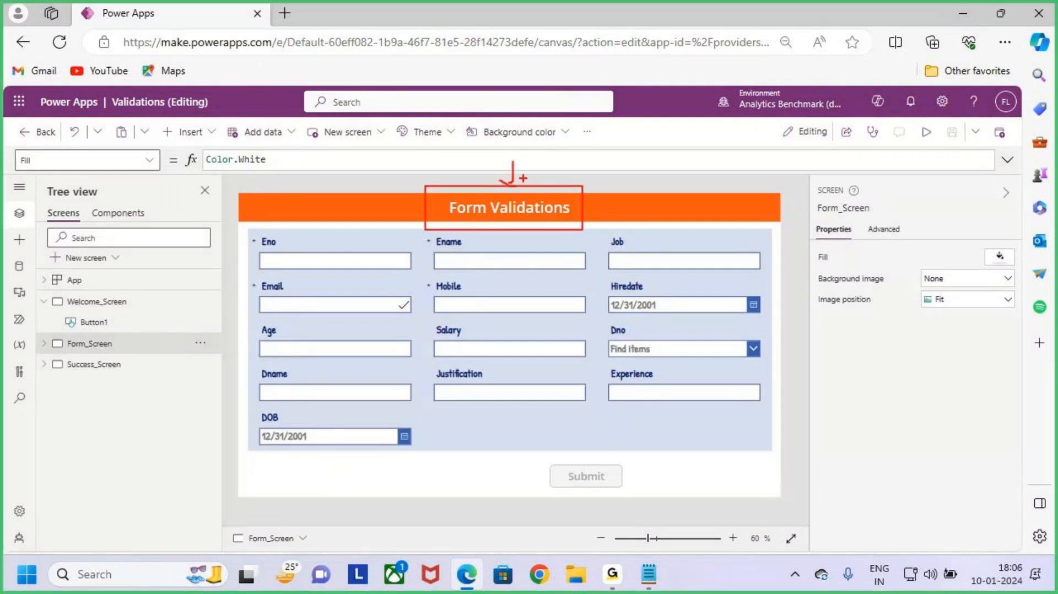
key(Escape)
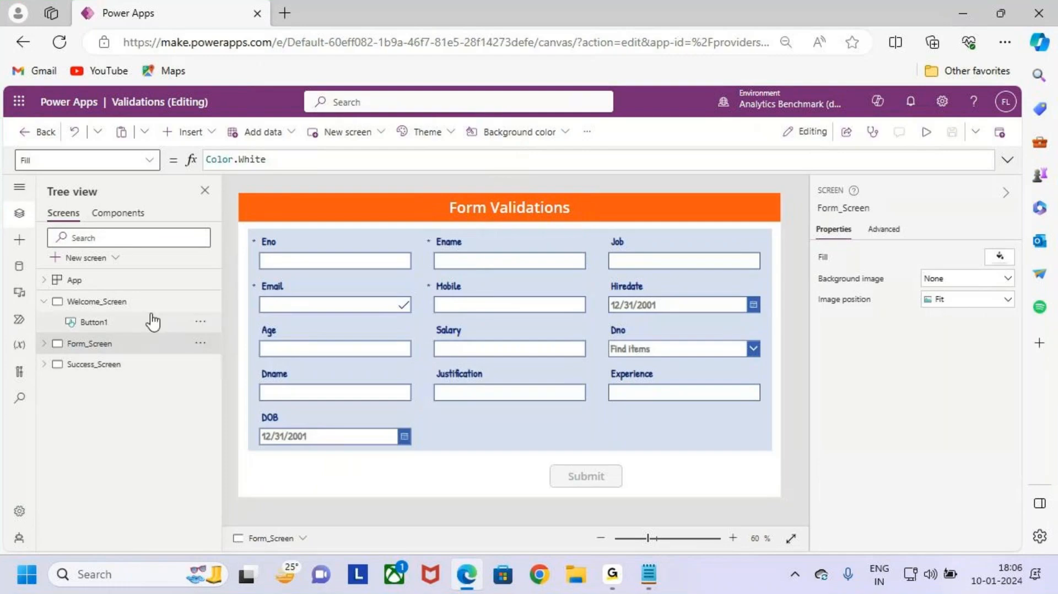
click(43, 303)
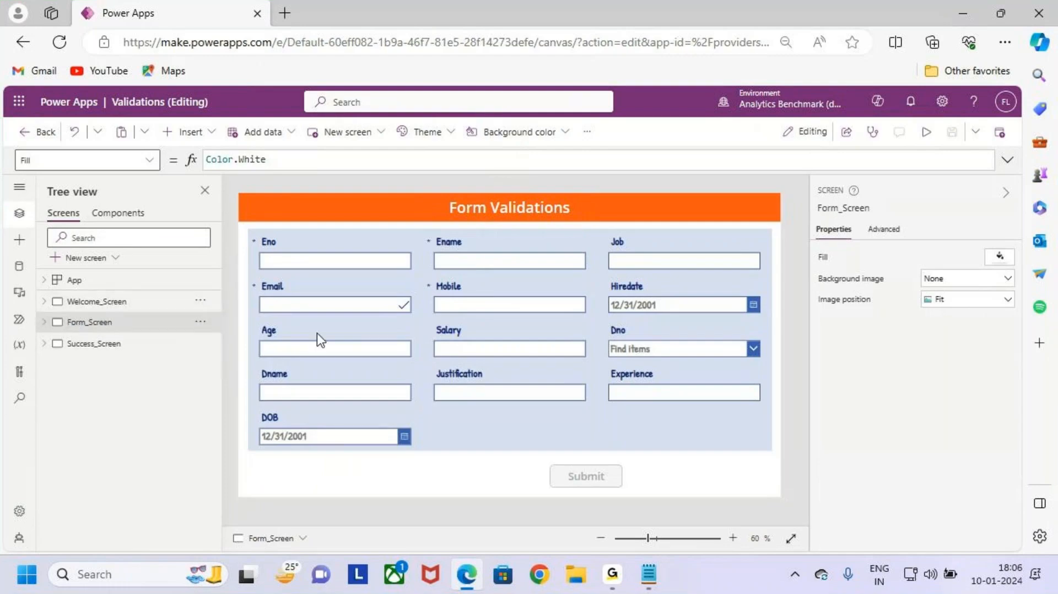
Step: Check the Form Customizations heading in the Notepad notes and return to the app editor
click(649, 574)
key(ctrl+2)
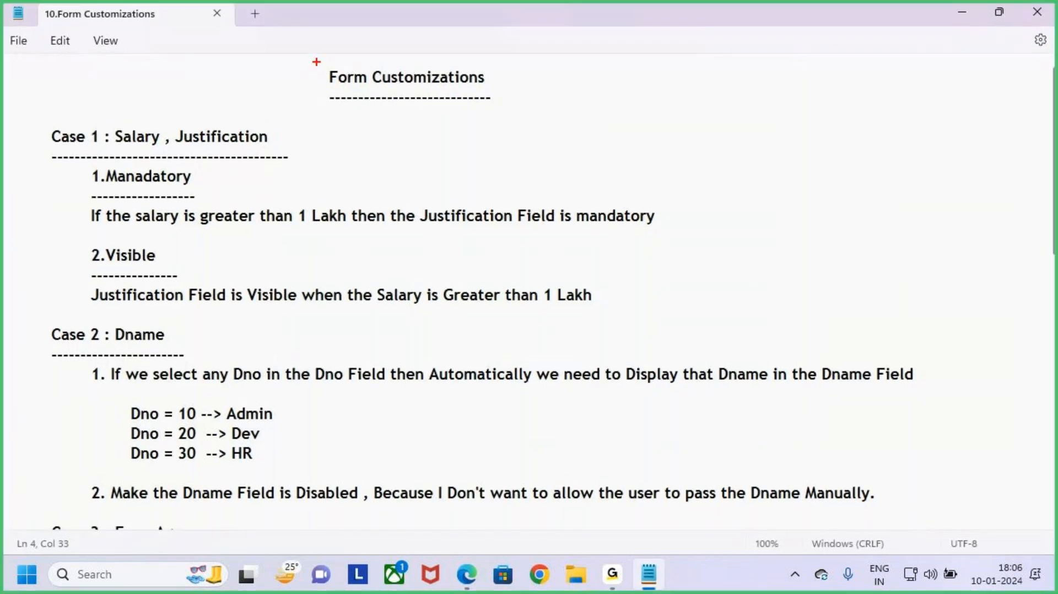
drag(315, 62, 518, 103)
drag(423, 25, 423, 59)
key(Escape)
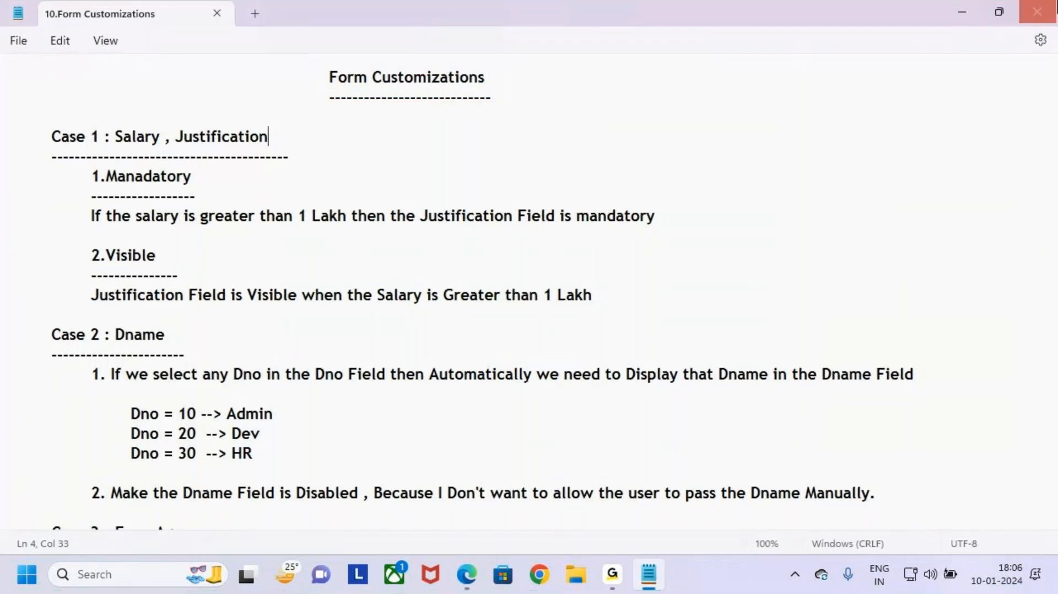
click(961, 12)
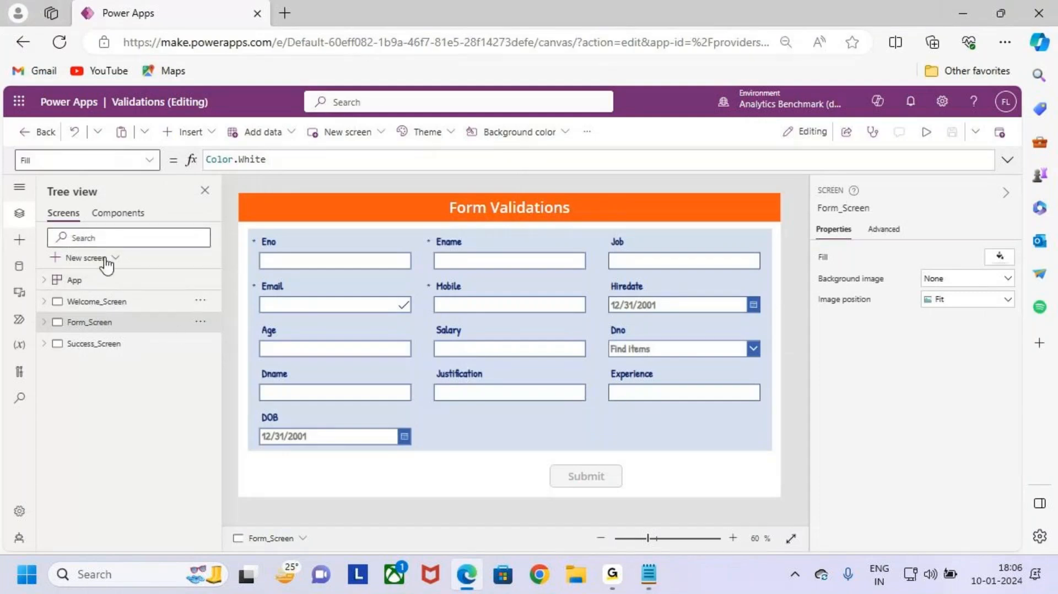
Step: Add a new screen with the Blank layout to the Validations app
click(85, 258)
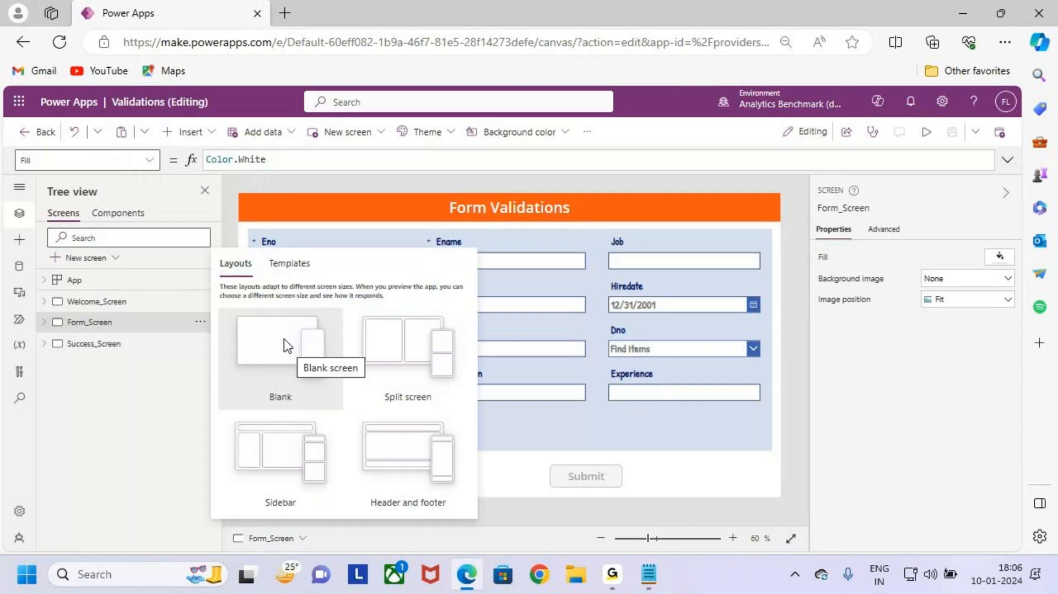
key(ctrl+2)
drag(209, 307, 352, 390)
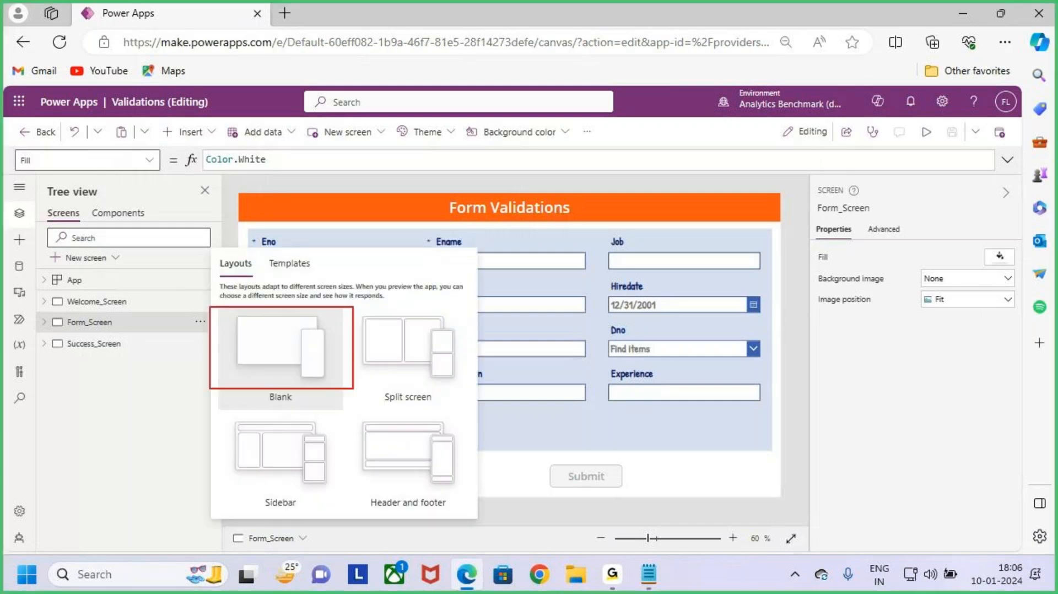
key(Escape)
click(279, 380)
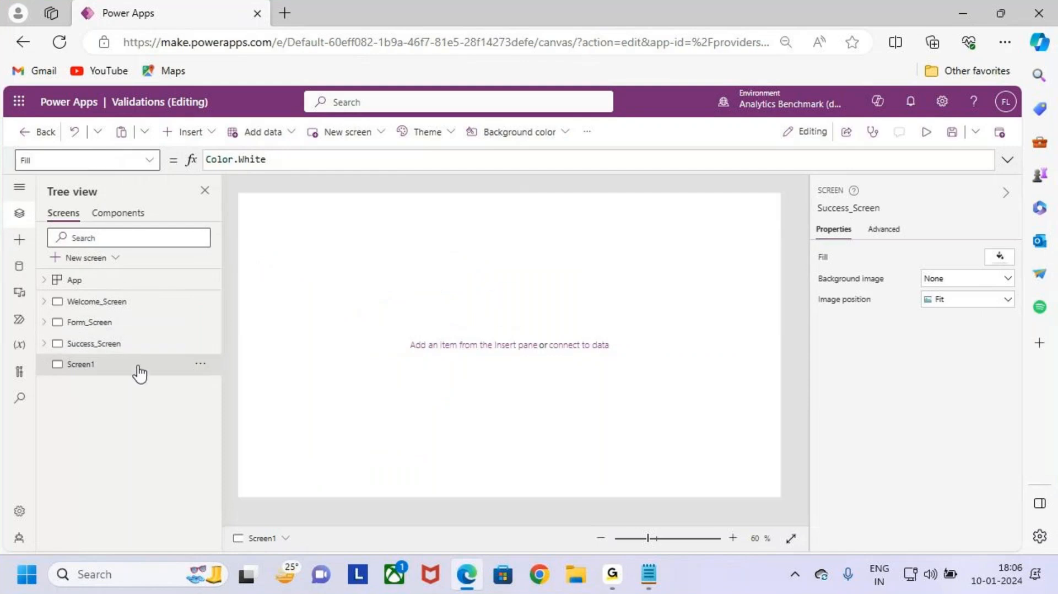
Step: Copy the heading text "Form Customizations" from the Notepad notes and return to the app editor
double_click(125, 370)
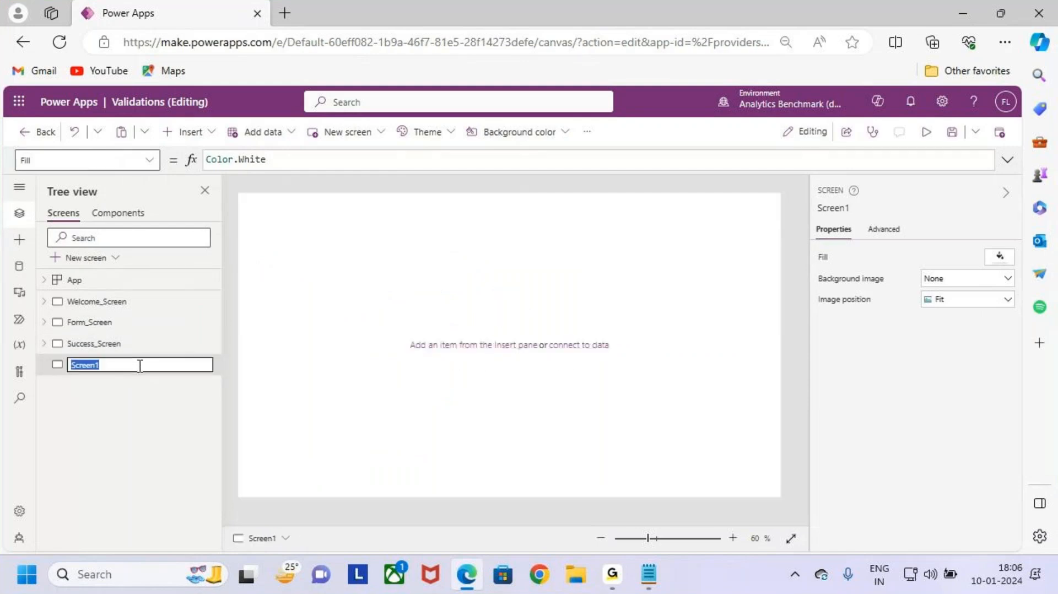
click(648, 574)
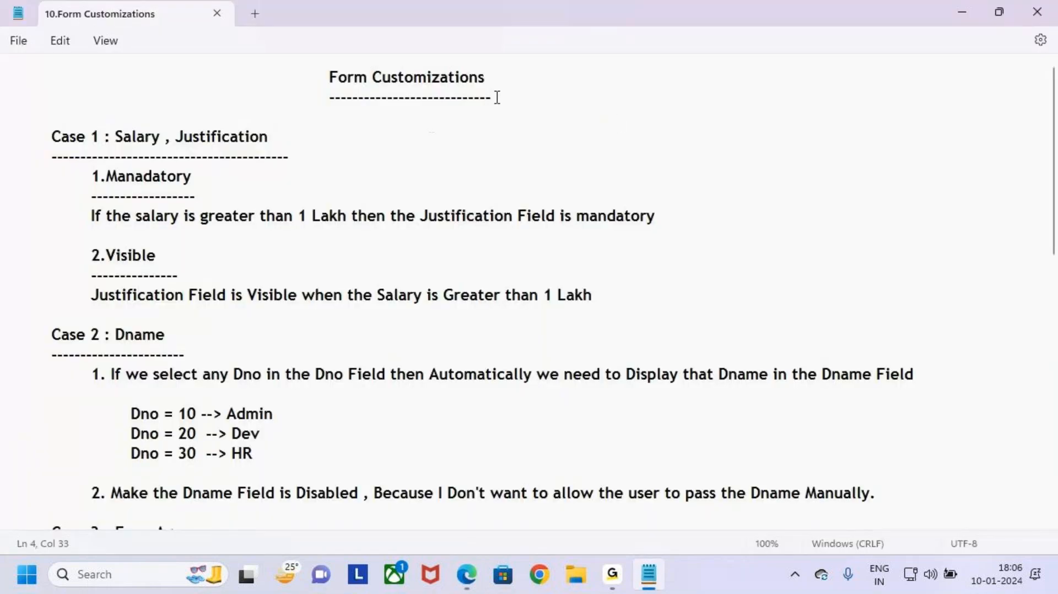
click(465, 84)
click(482, 78)
drag(501, 82, 324, 79)
key(ctrl+c)
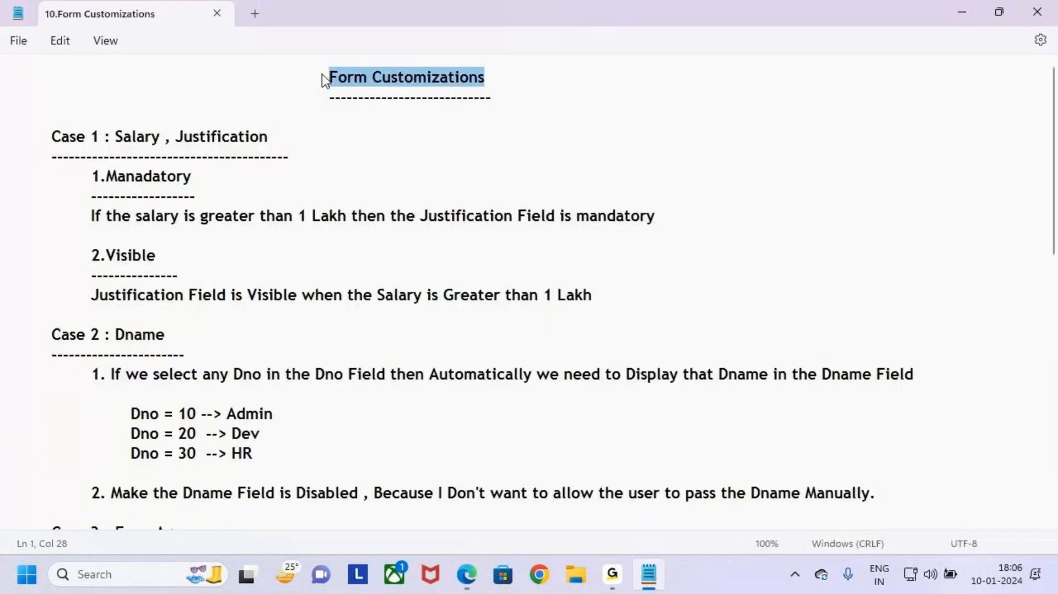
key(alt+Tab)
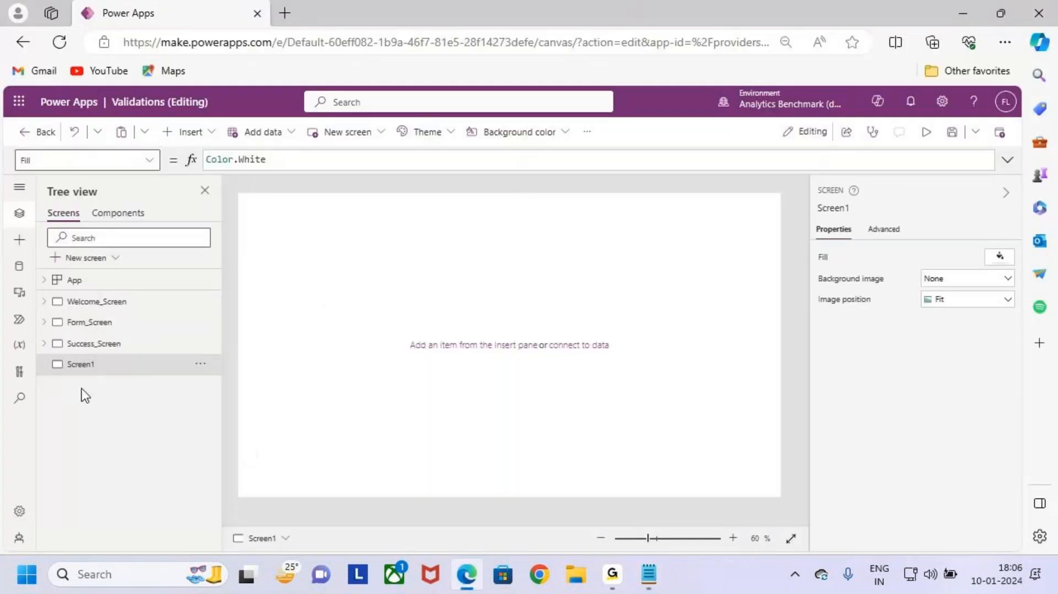
Step: Rename the new blank screen as Form_Customizations, using the copied heading with an underscore in place of the space
double_click(126, 364)
key(ctrl+v)
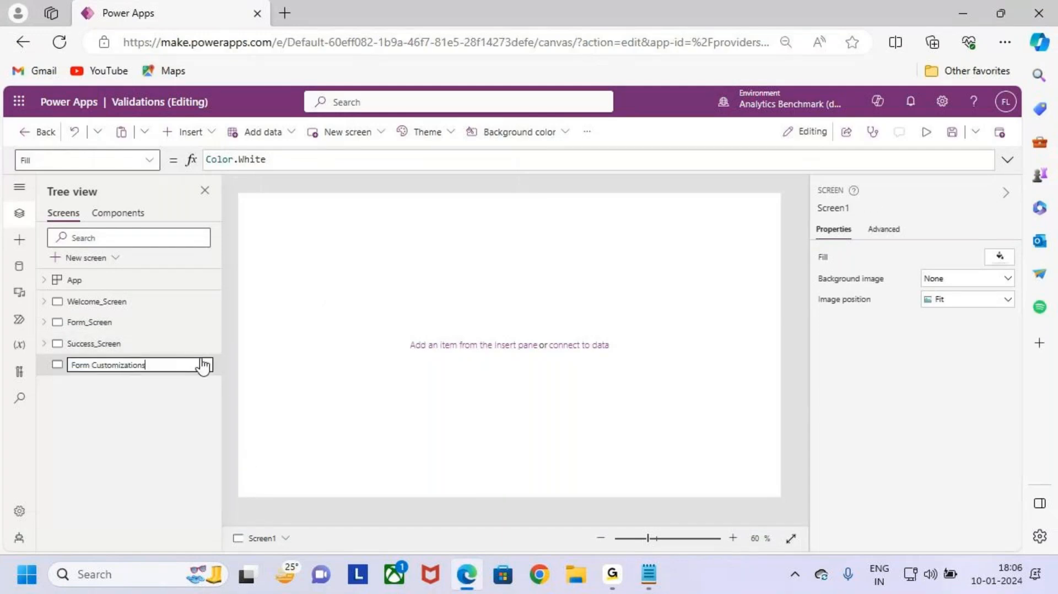
click(93, 365)
key(BackSpace)
key(BackSpace)
key(BackSpace)
key(BackSpace)
key(BackSpace)
text(Form_)
key(Return)
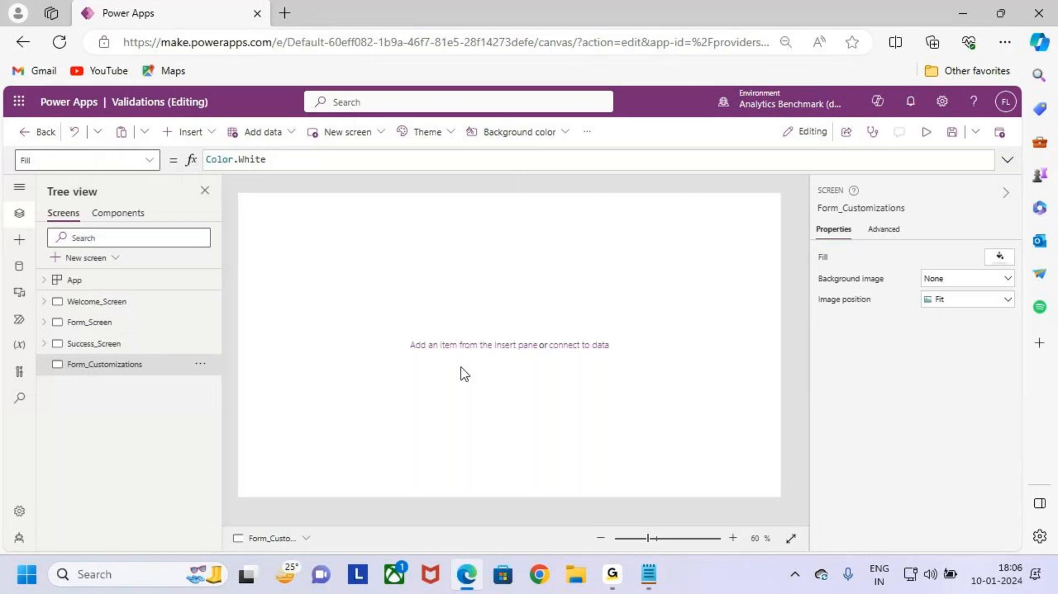
Step: Copy the orange "Form Validations" heading label from Form_Screen and paste it onto the Form_Customizations screen
click(133, 301)
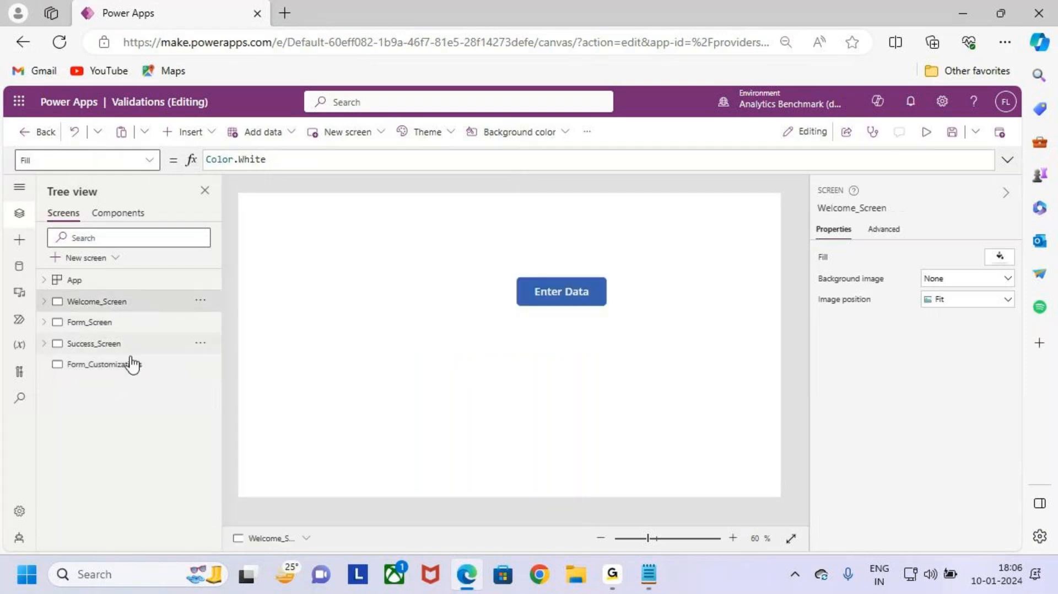
click(165, 321)
click(584, 207)
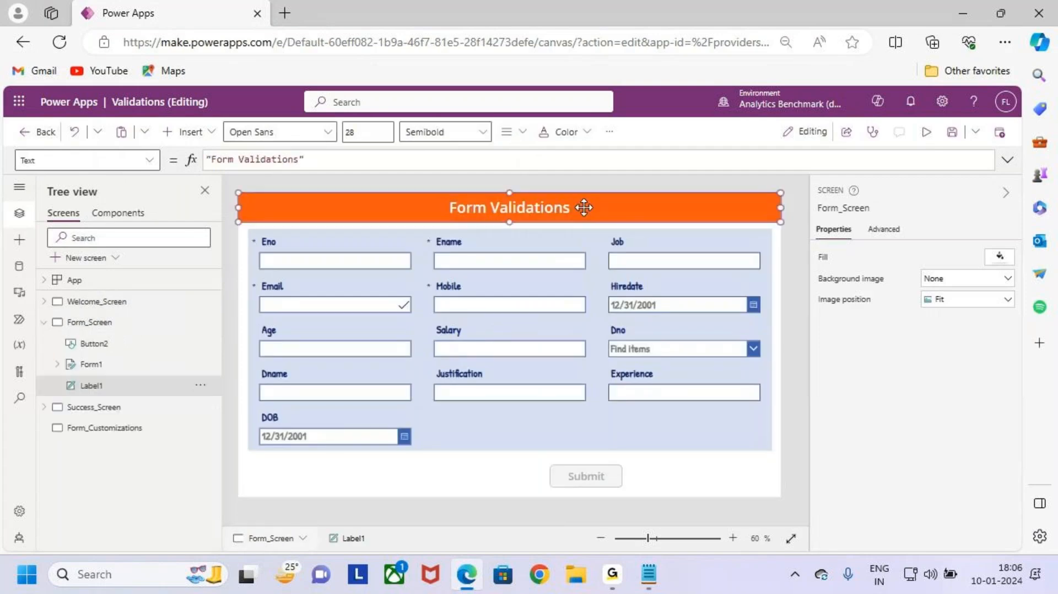
click(127, 431)
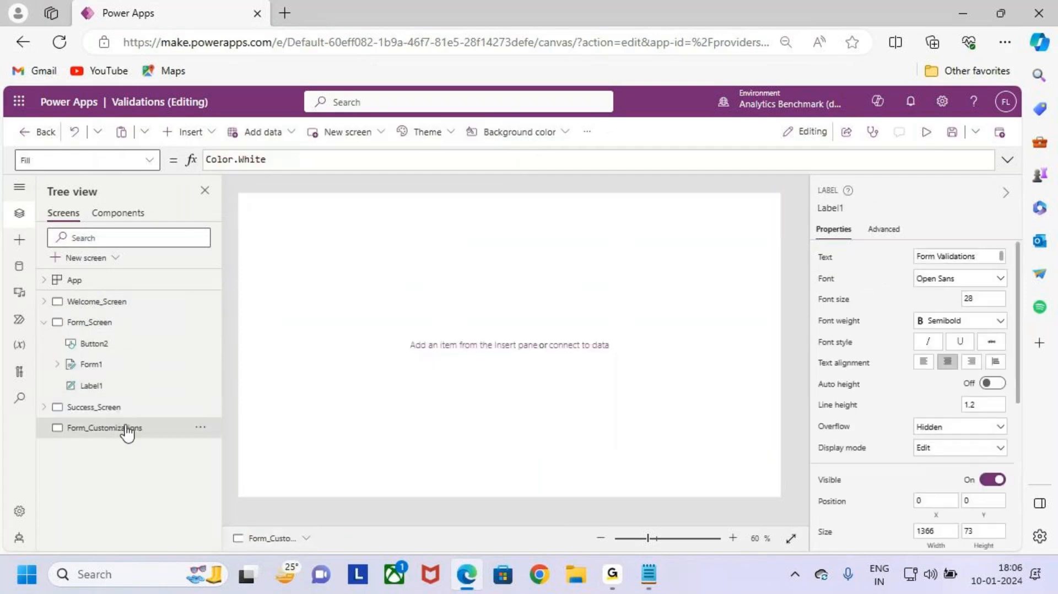
key(ctrl+v)
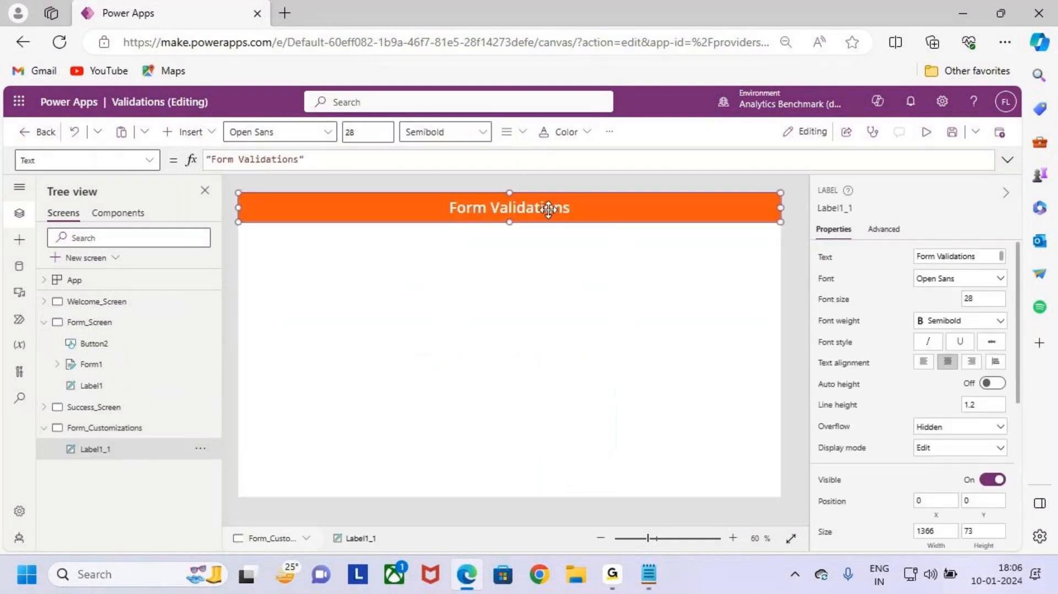
double_click(549, 207)
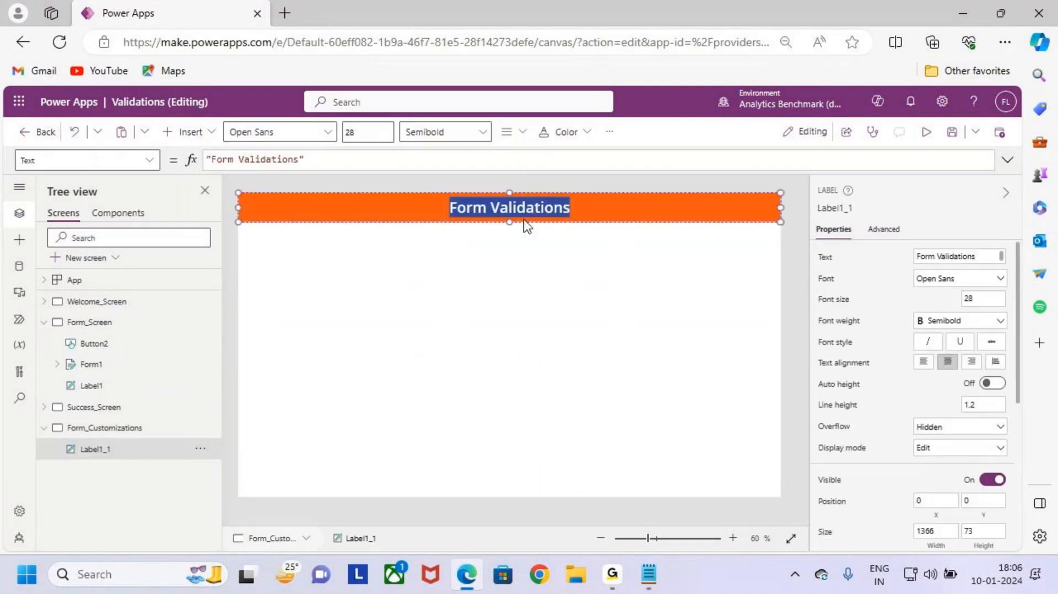
key(BackSpace)
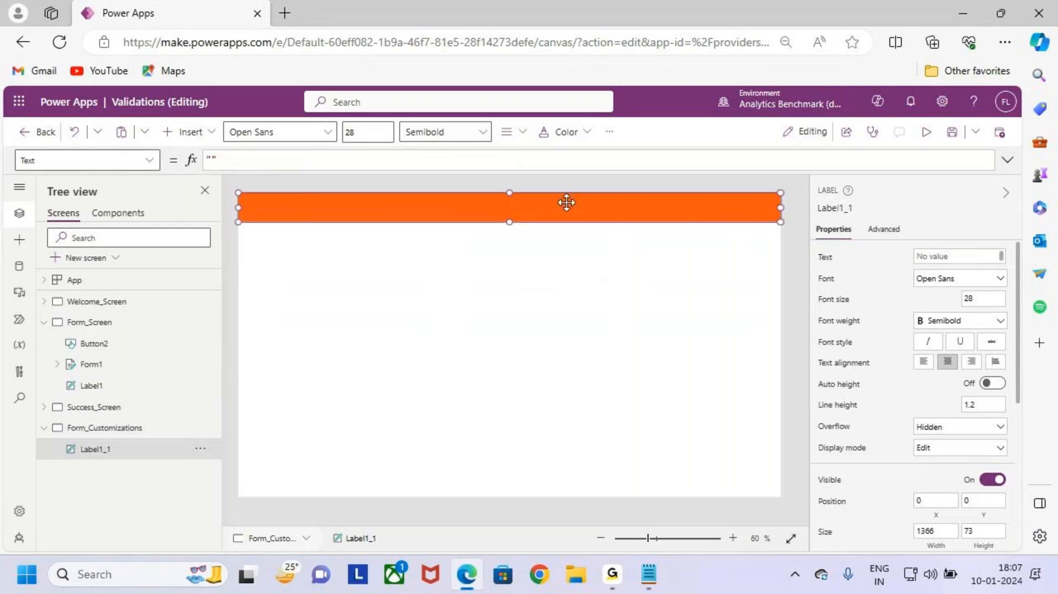
click(574, 267)
key(ctrl+z)
key(ctrl+z)
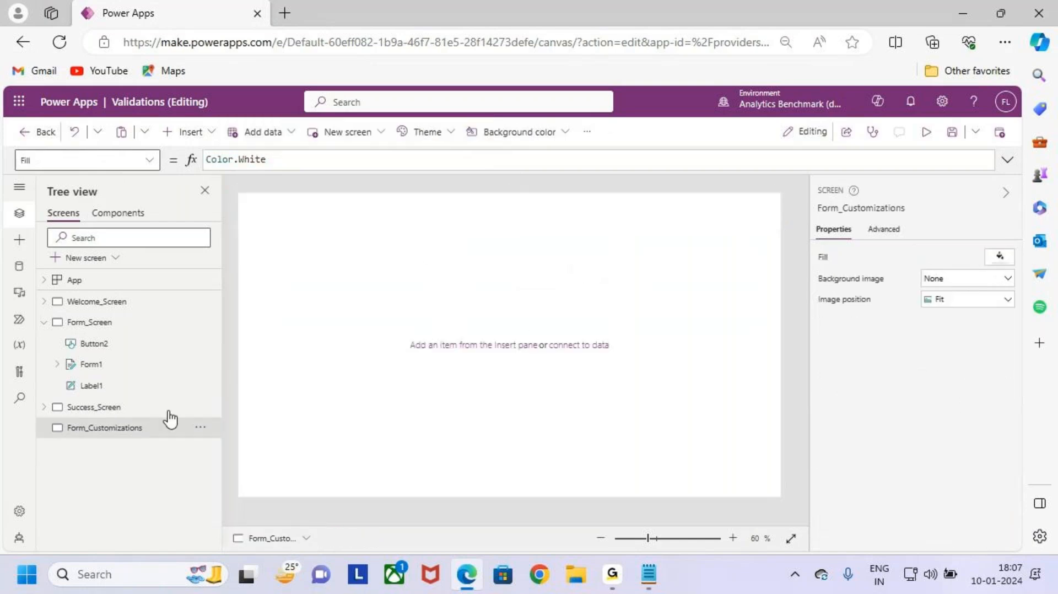
key(ctrl+y)
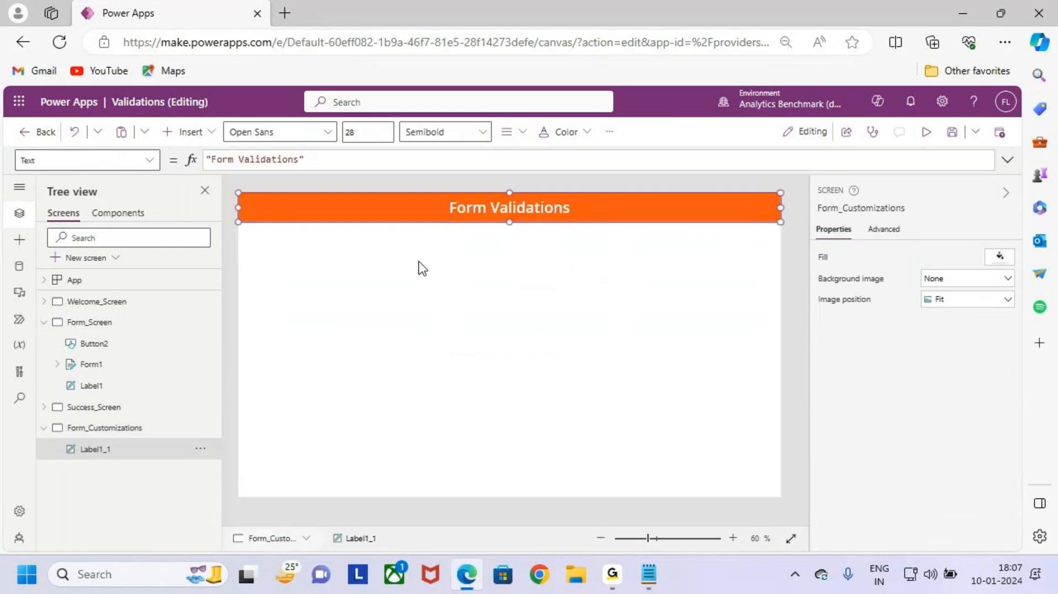
Step: Set the pasted heading label's text to "Form Customizations"
drag(978, 256, 884, 254)
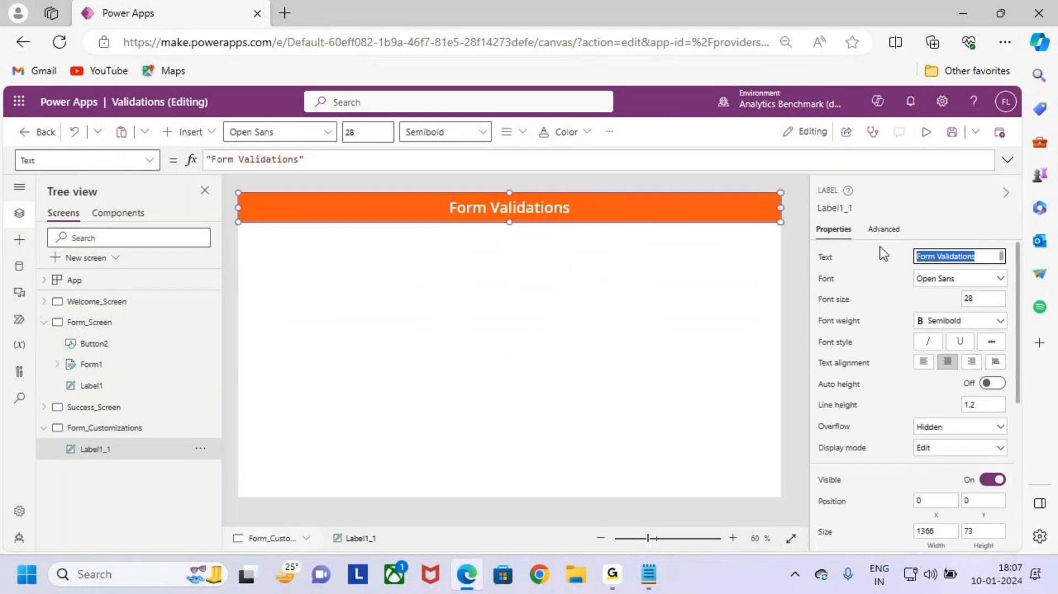
key(BackSpace)
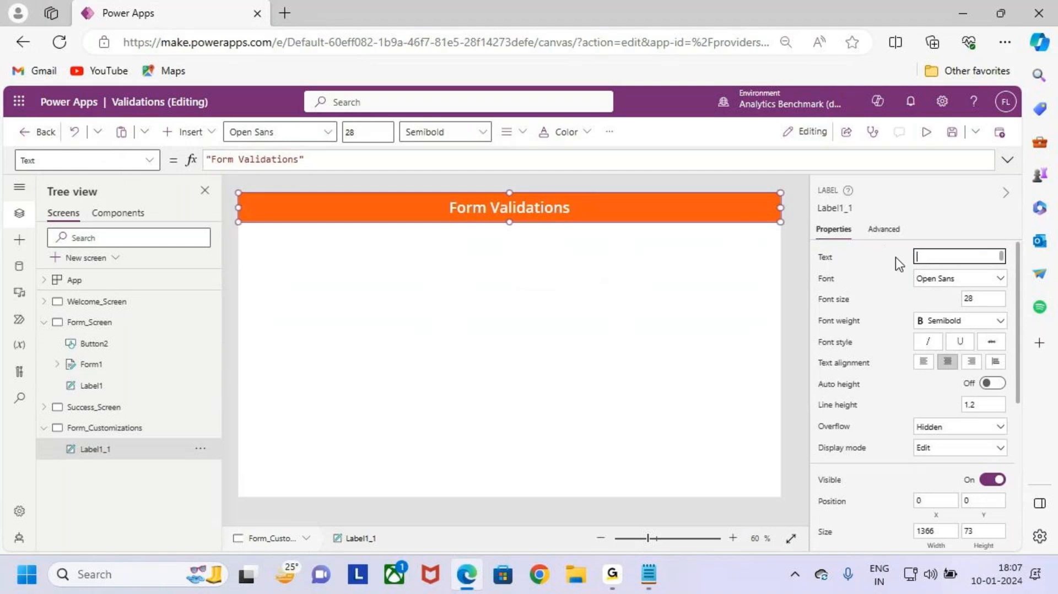
click(650, 575)
key(alt+Tab)
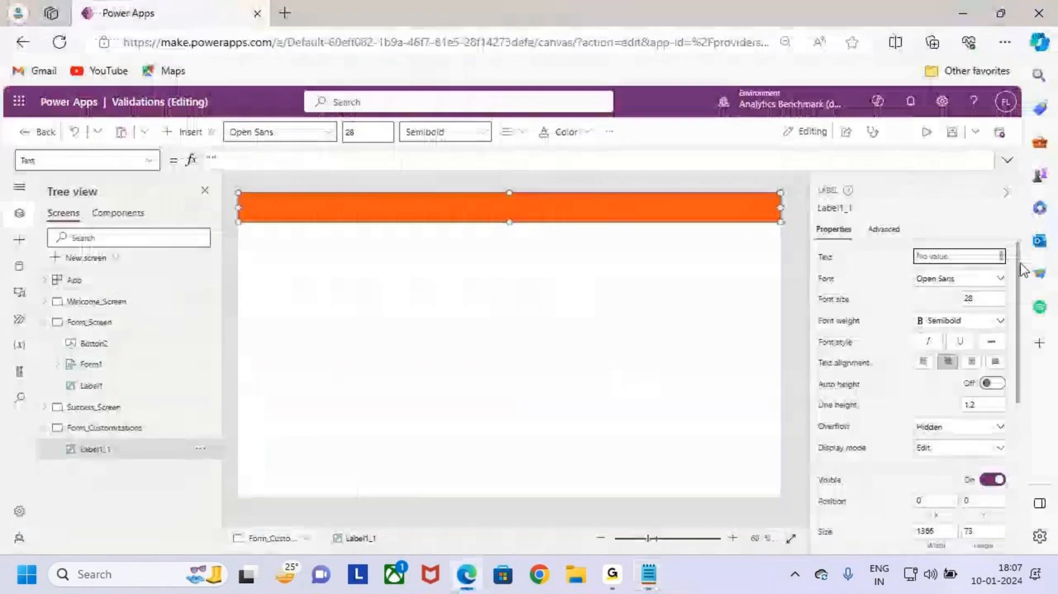
text(Form Customizations)
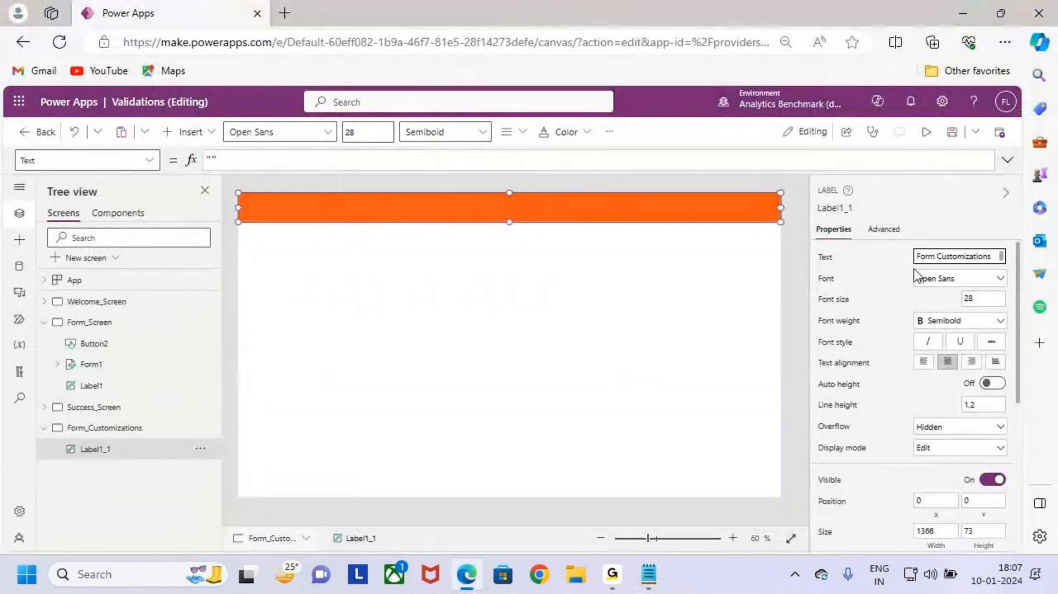
click(630, 275)
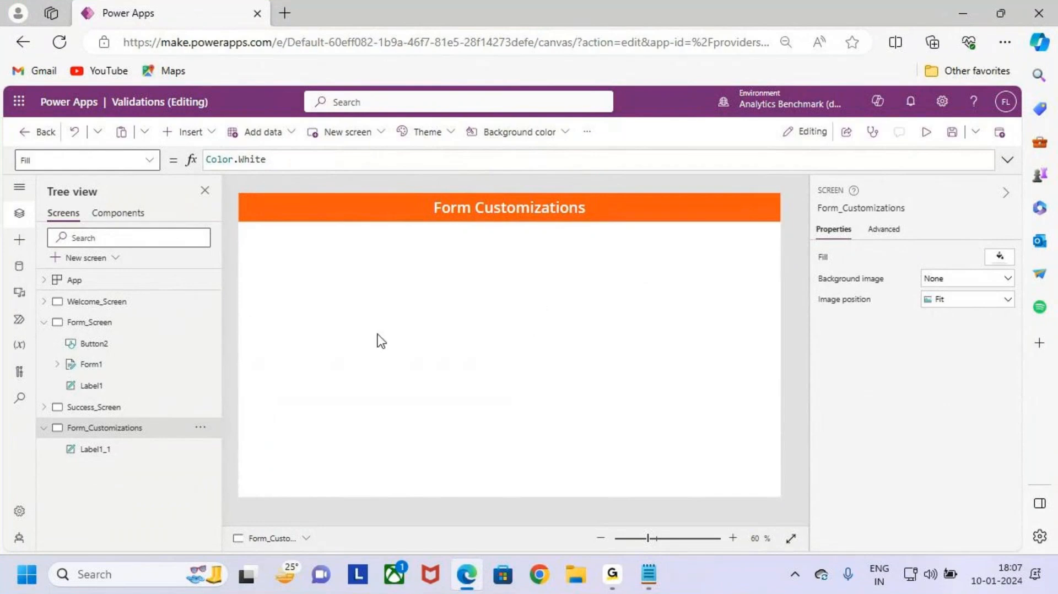
Step: Examine the form layout on Form_Screen, return to the Form_Customizations screen and collapse Form_Screen's controls
click(128, 326)
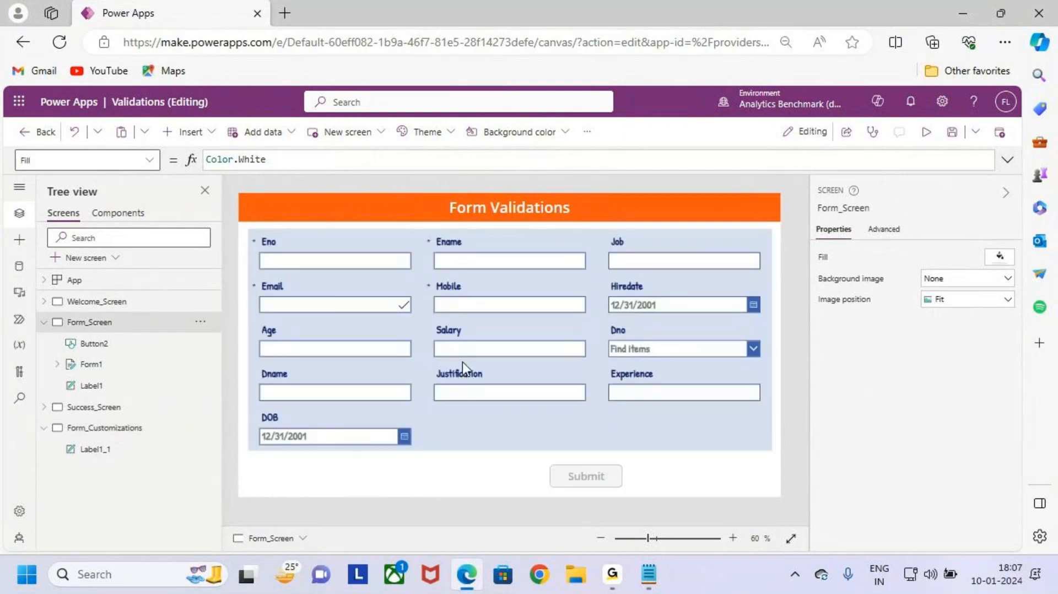
drag(247, 235, 772, 450)
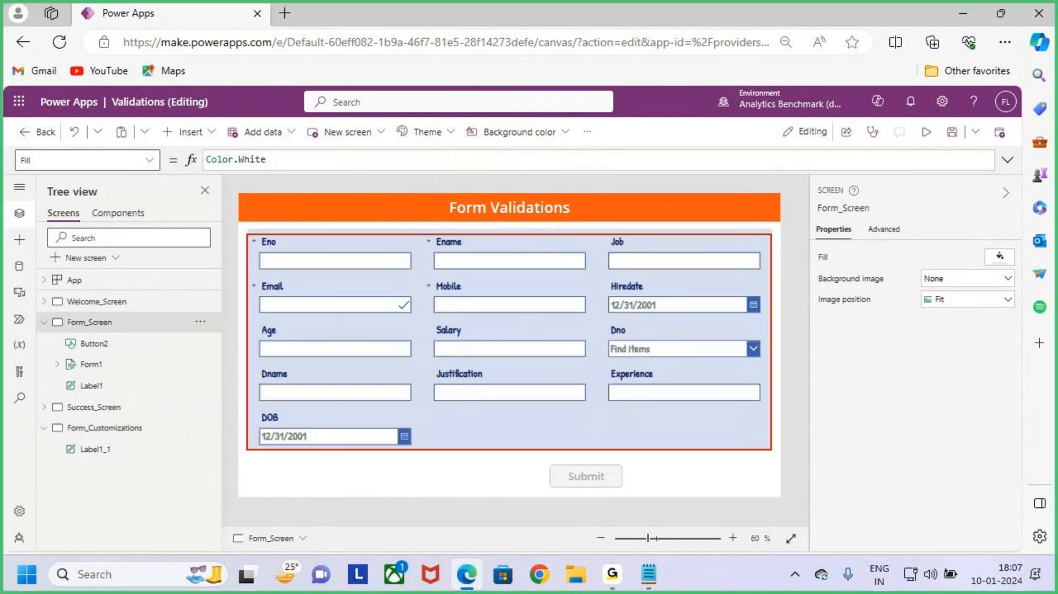
mouse_move(479, 177)
mouse_down()
mouse_move(489, 235)
mouse_move(533, 251)
mouse_up()
drag(545, 212, 473, 292)
key(Escape)
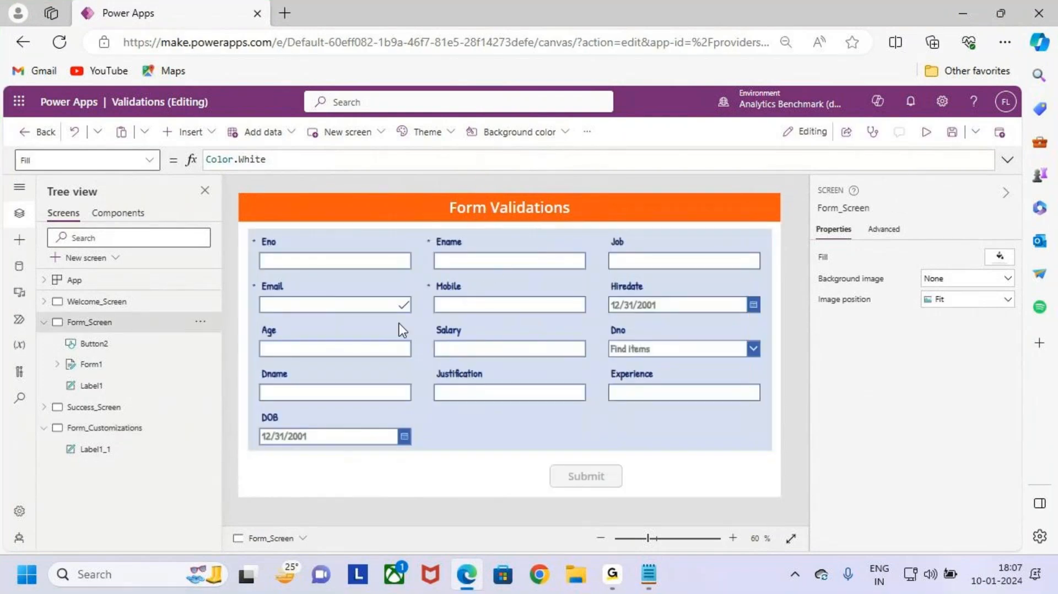
click(105, 428)
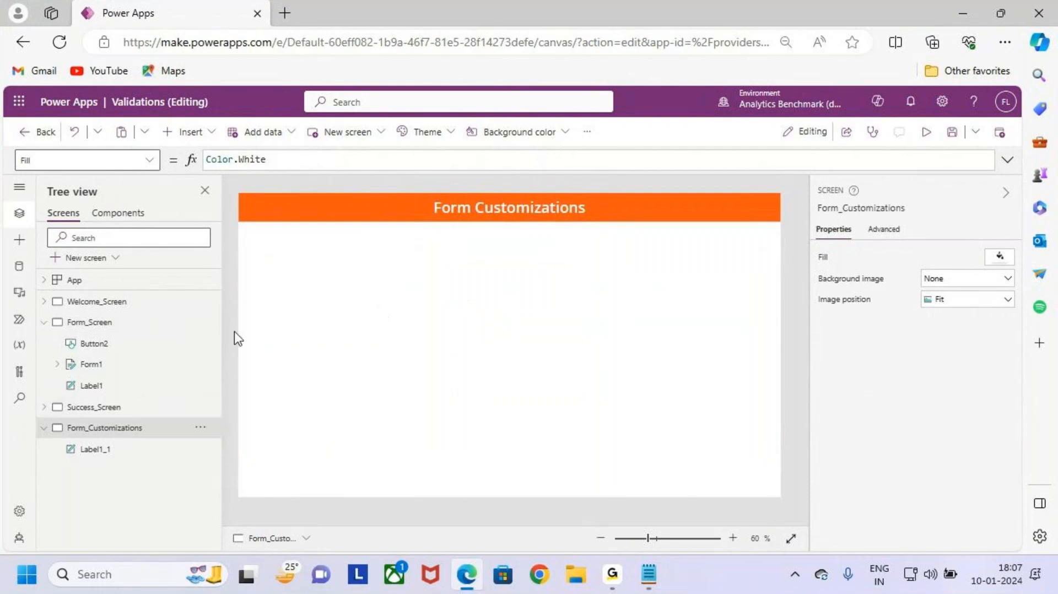
click(44, 322)
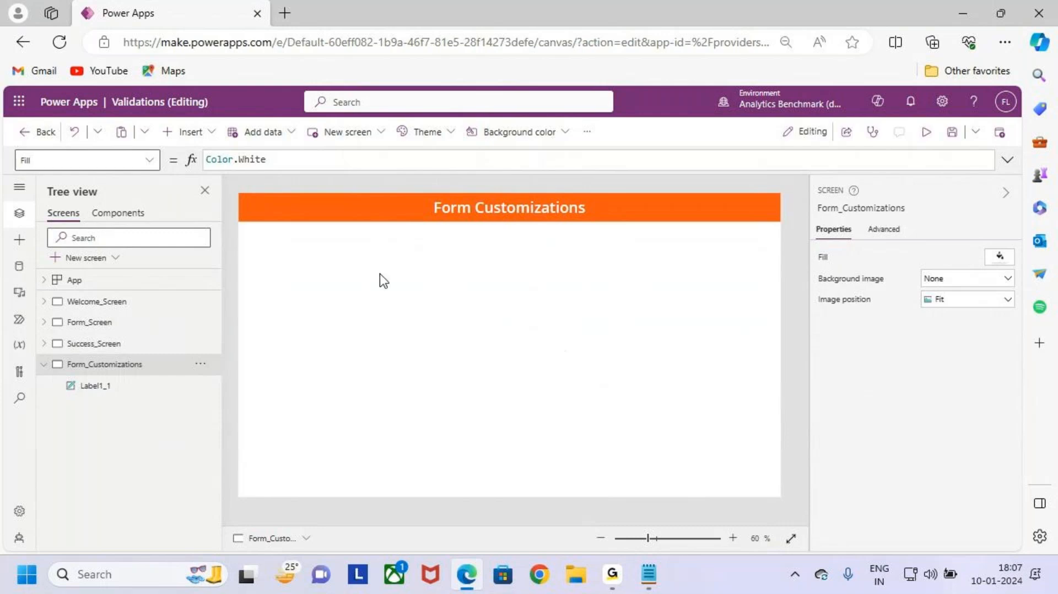
Step: Insert an edit form below the heading on Form_Customizations, positioned at about X 30, Y 96 and sized about 1310 by 556
click(193, 135)
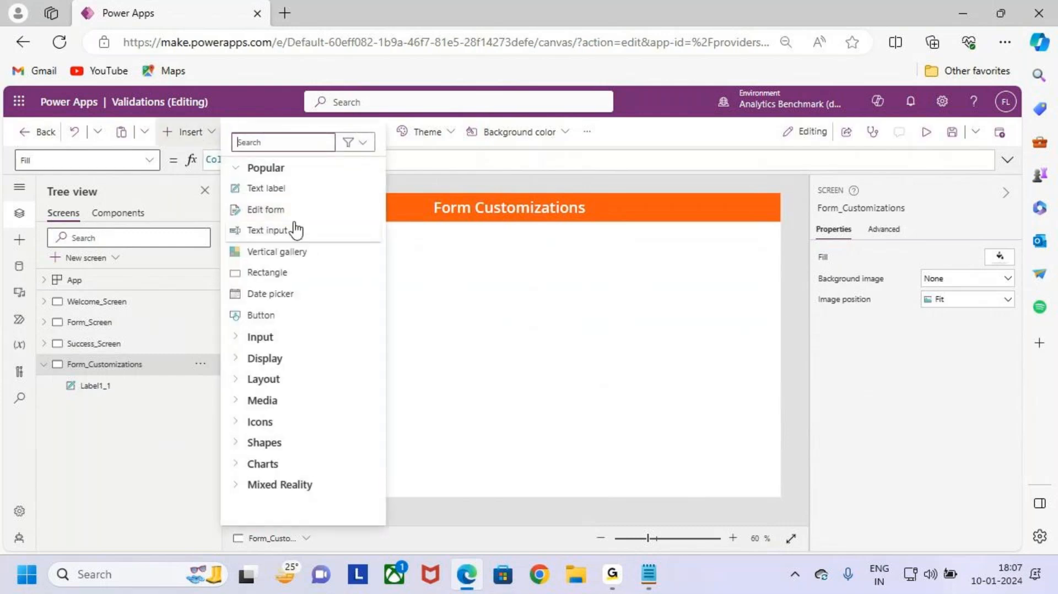
key(ctrl+2)
mouse_move(230, 200)
mouse_down()
mouse_move(315, 226)
mouse_move(375, 162)
mouse_up()
key(Escape)
click(293, 210)
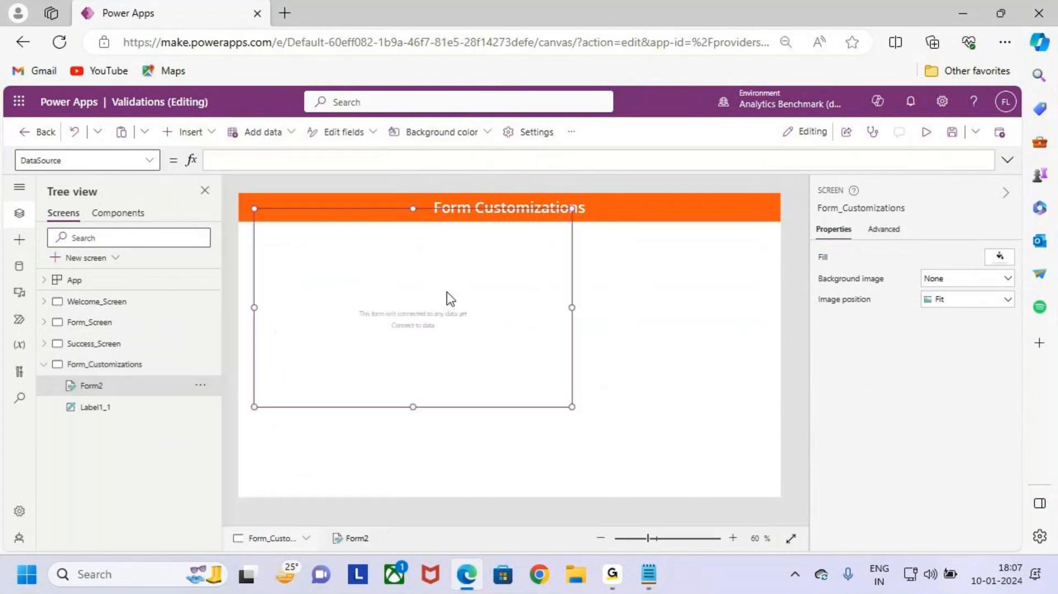
drag(452, 206, 448, 227)
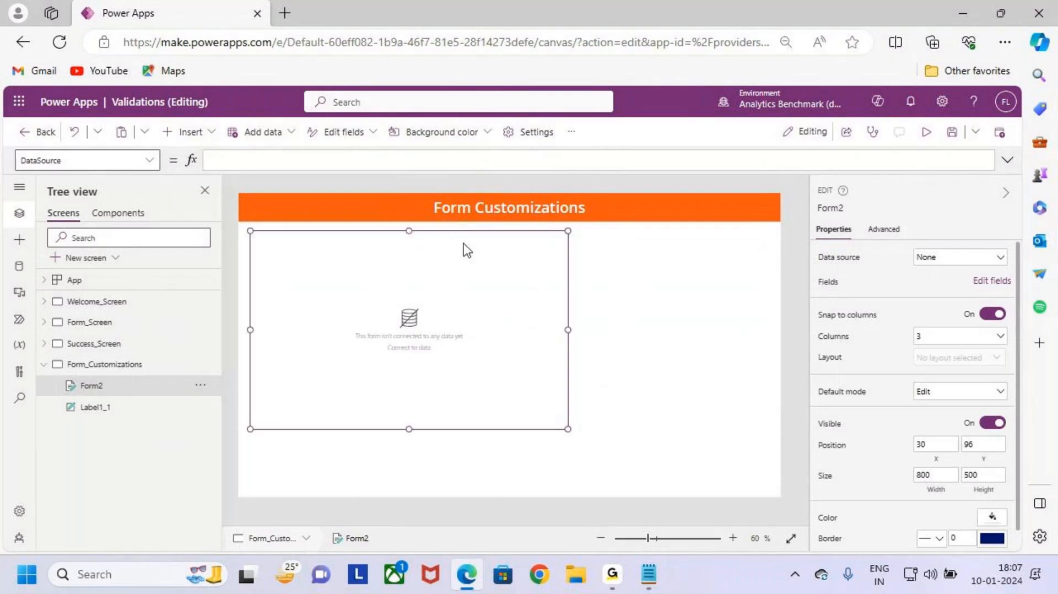
drag(567, 329, 770, 331)
drag(509, 429, 514, 450)
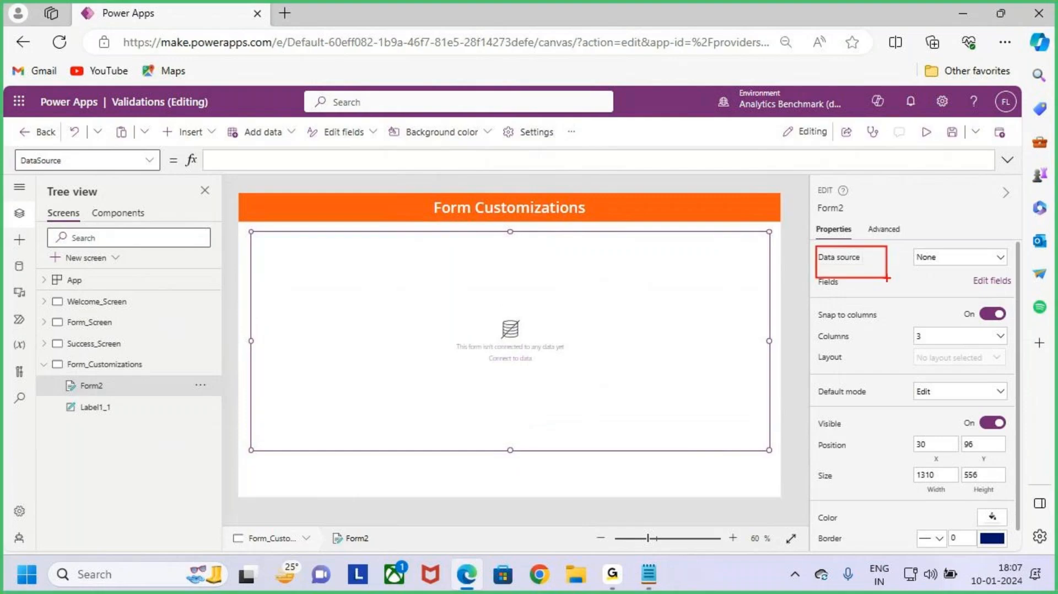
Step: Connect the new form to the Employees data source and remove its Attachments field
click(983, 257)
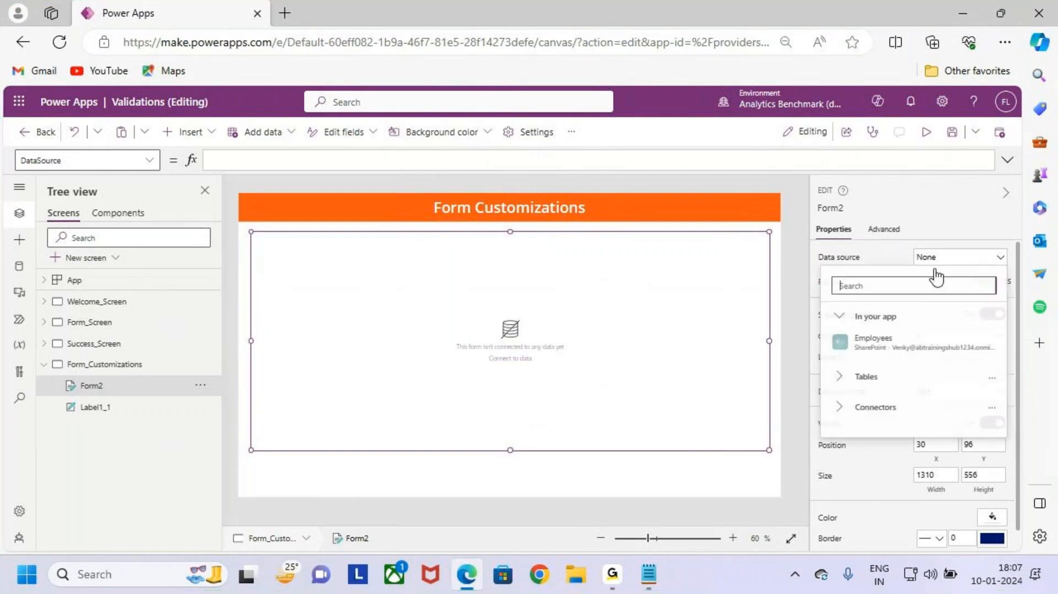
click(879, 345)
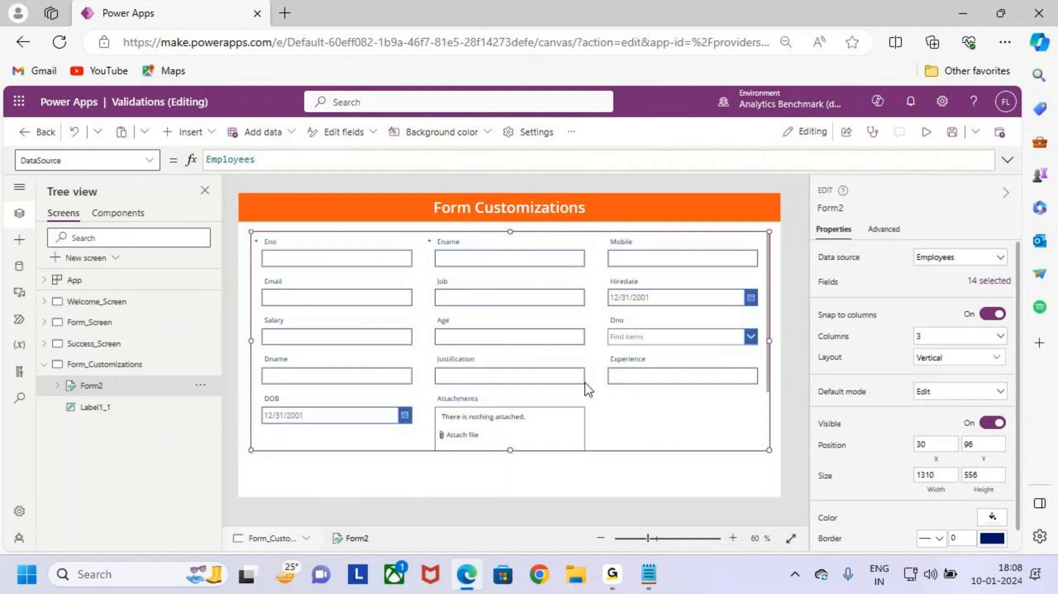
scroll(584, 382, down, 3)
drag(419, 308, 592, 418)
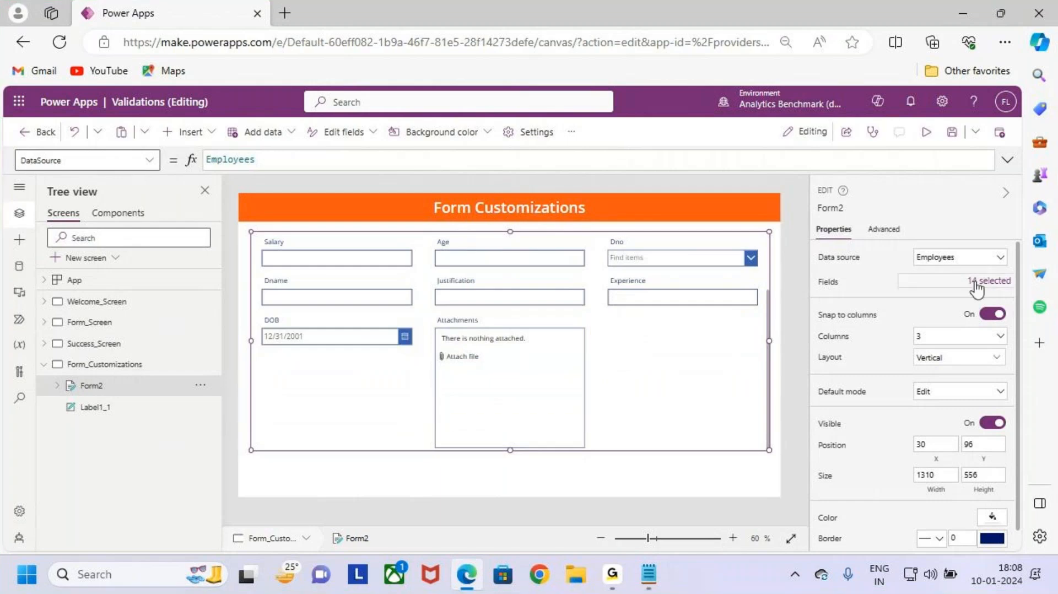
click(986, 282)
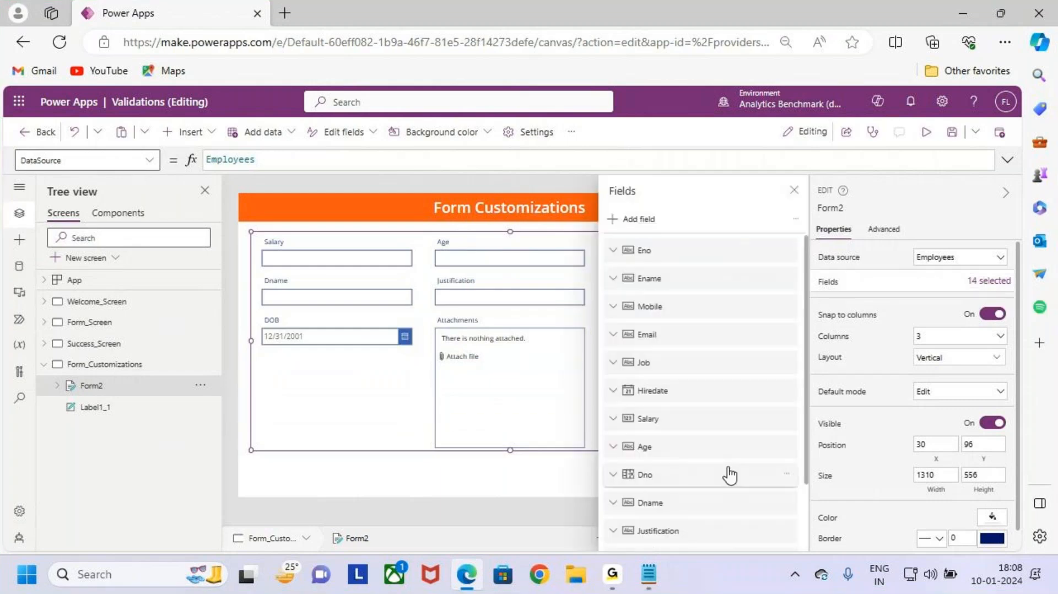
scroll(725, 471, down, 3)
click(786, 532)
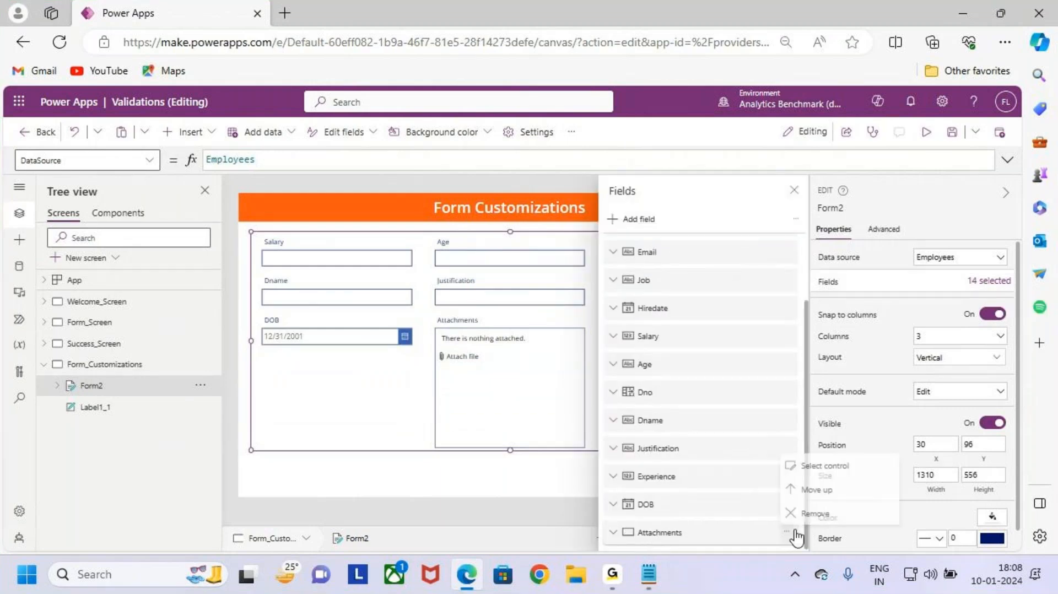
click(816, 510)
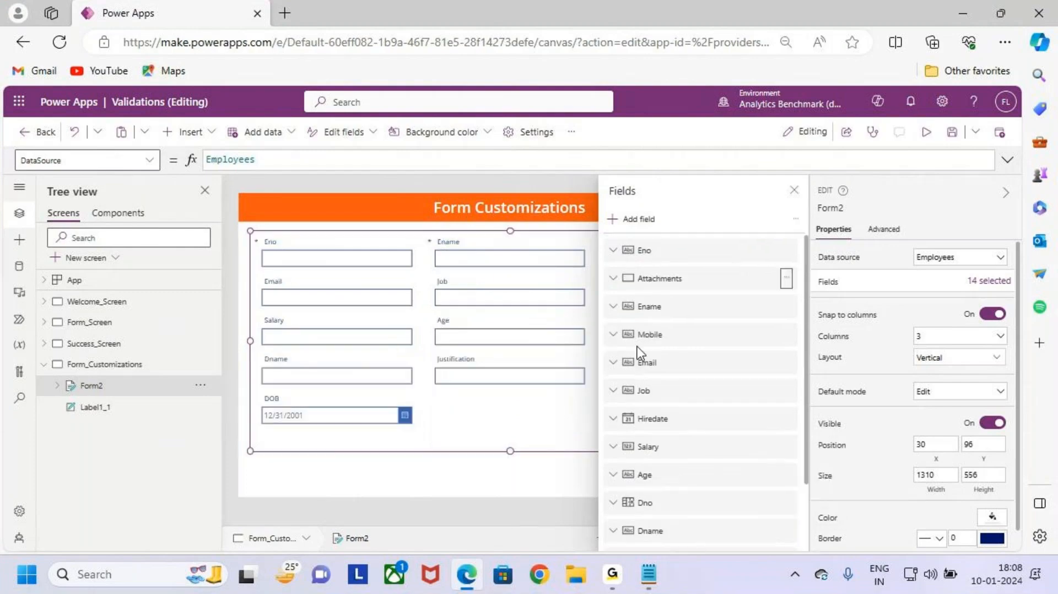
click(793, 191)
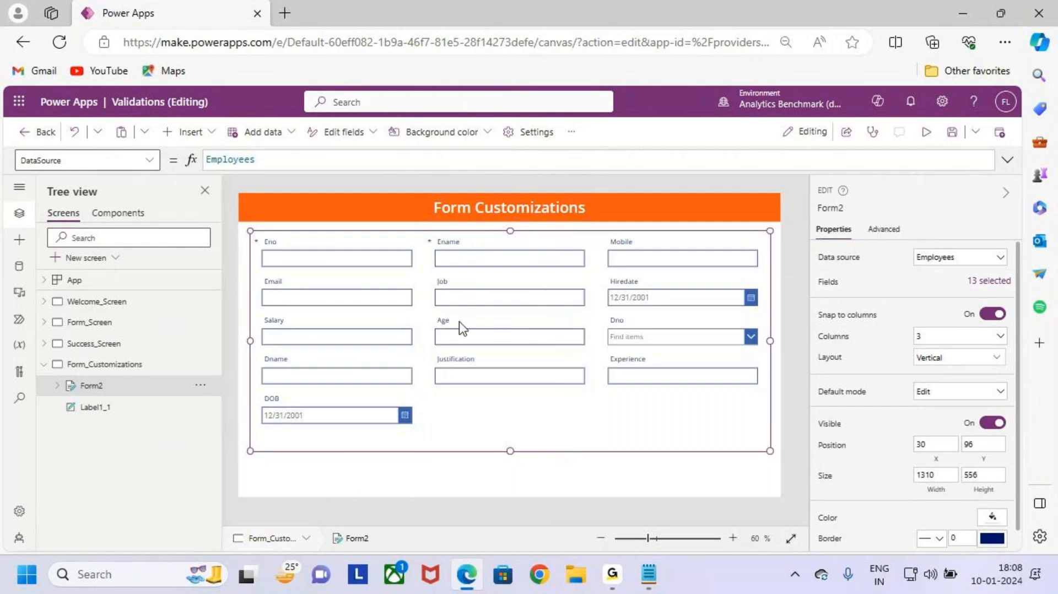
Step: Reorder the form's fields so that Job follows Ename and Mobile follows Email
key(ctrl+2)
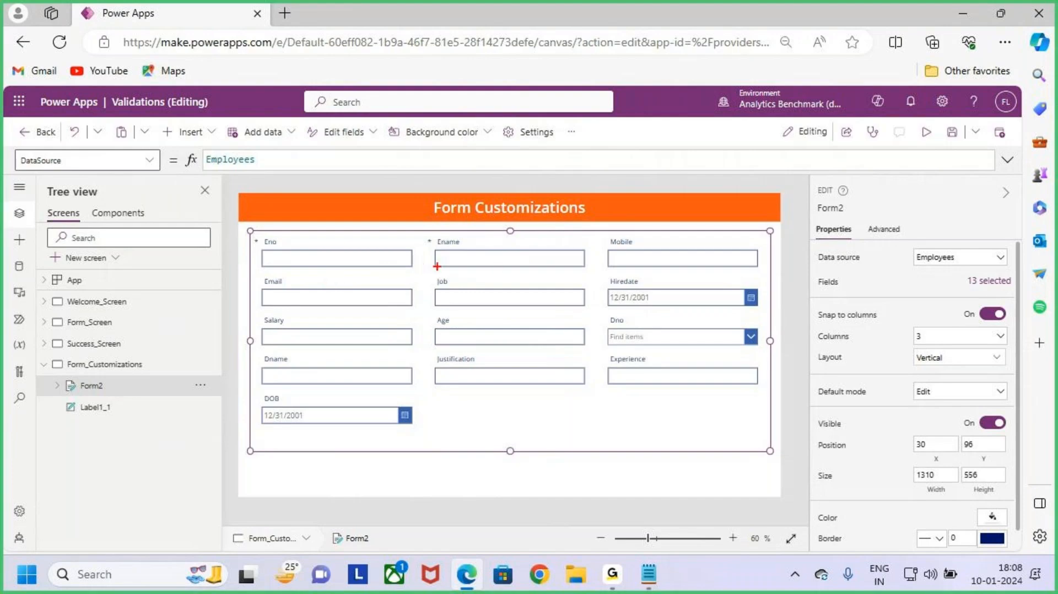
mouse_move(429, 275)
mouse_down()
mouse_move(602, 318)
mouse_move(616, 215)
mouse_move(626, 238)
mouse_move(641, 228)
mouse_move(747, 269)
mouse_up()
mouse_move(659, 264)
mouse_down()
mouse_move(537, 334)
mouse_move(506, 305)
mouse_move(512, 285)
mouse_move(525, 304)
mouse_up()
key(Escape)
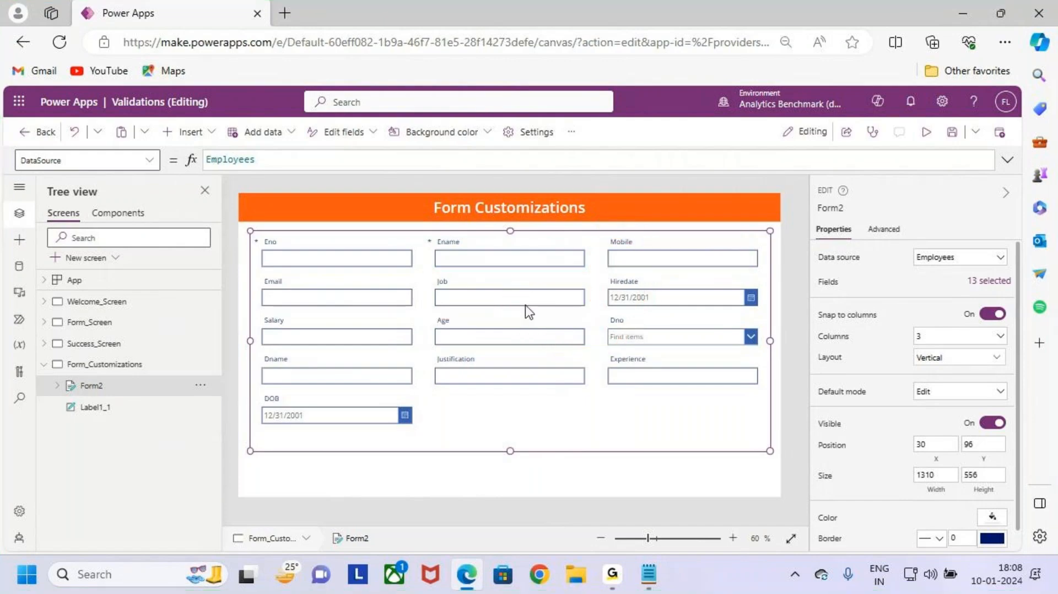
click(990, 281)
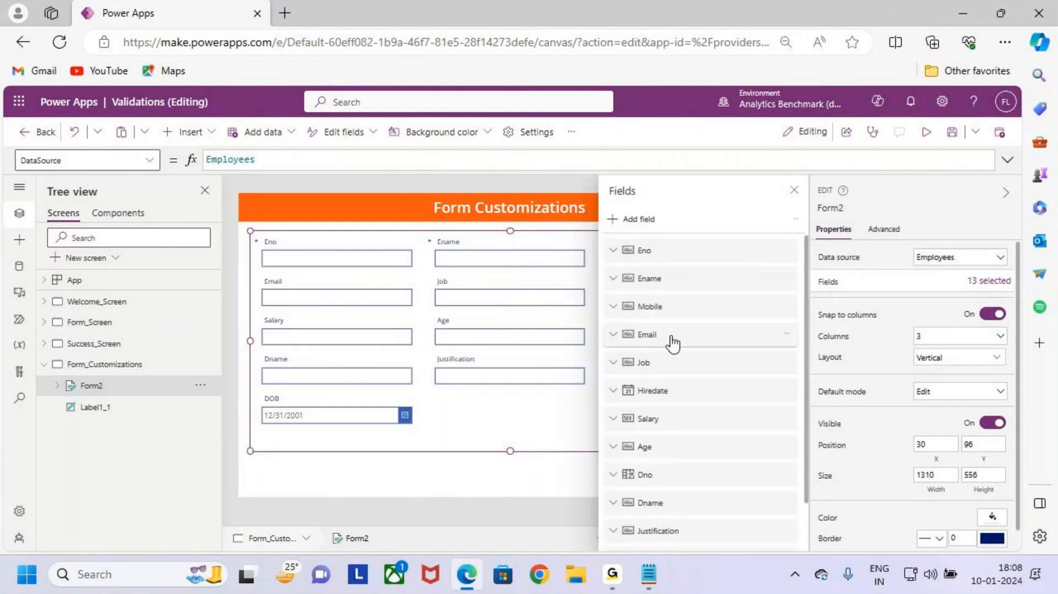
drag(670, 325, 692, 300)
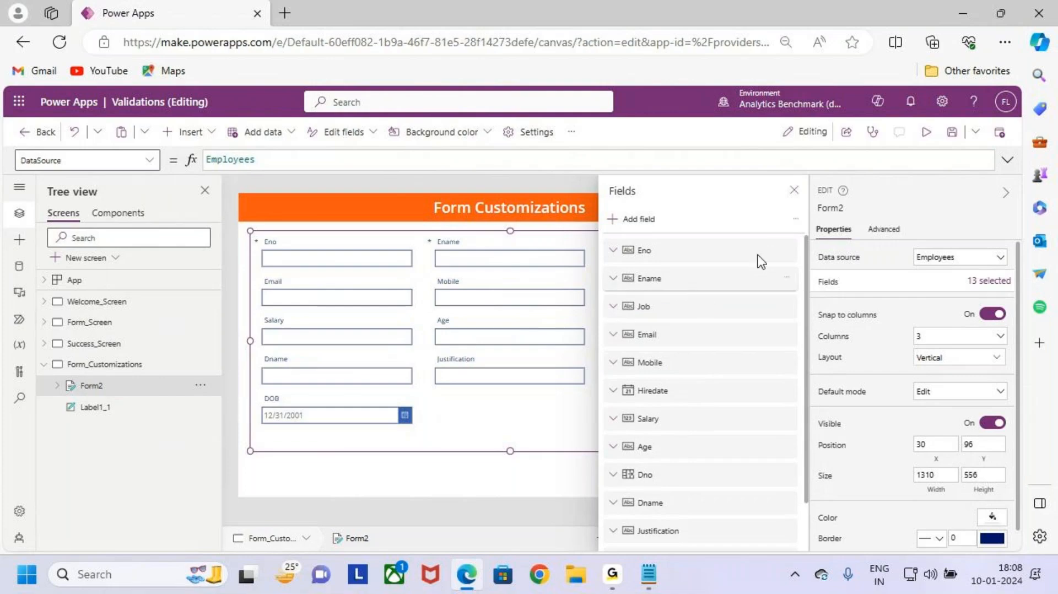
click(794, 190)
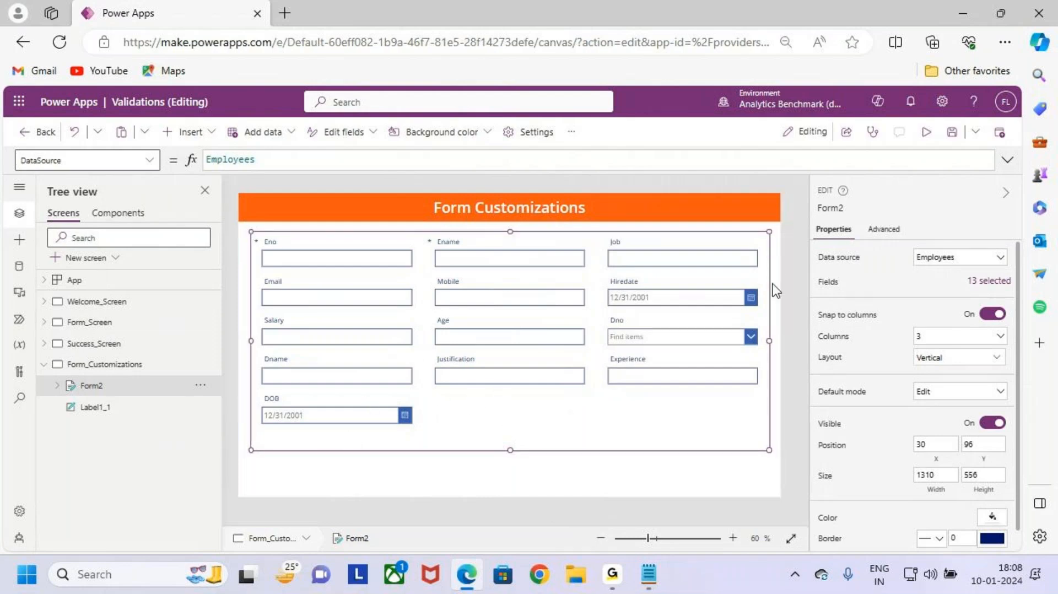
key(ctrl+2)
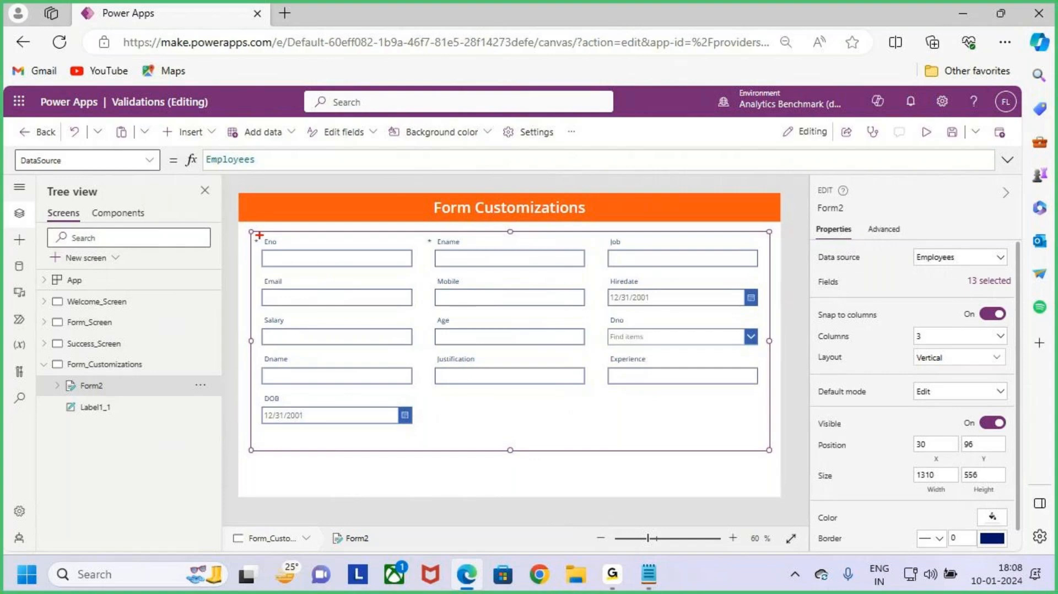
drag(259, 235, 297, 249)
drag(431, 230, 484, 252)
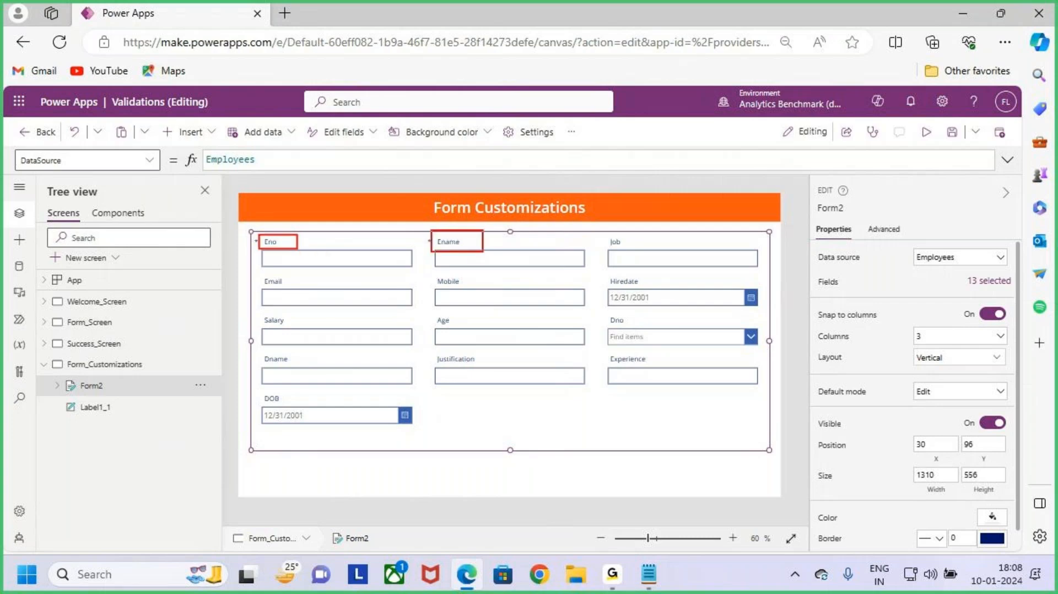
drag(599, 229, 631, 251)
drag(260, 273, 314, 294)
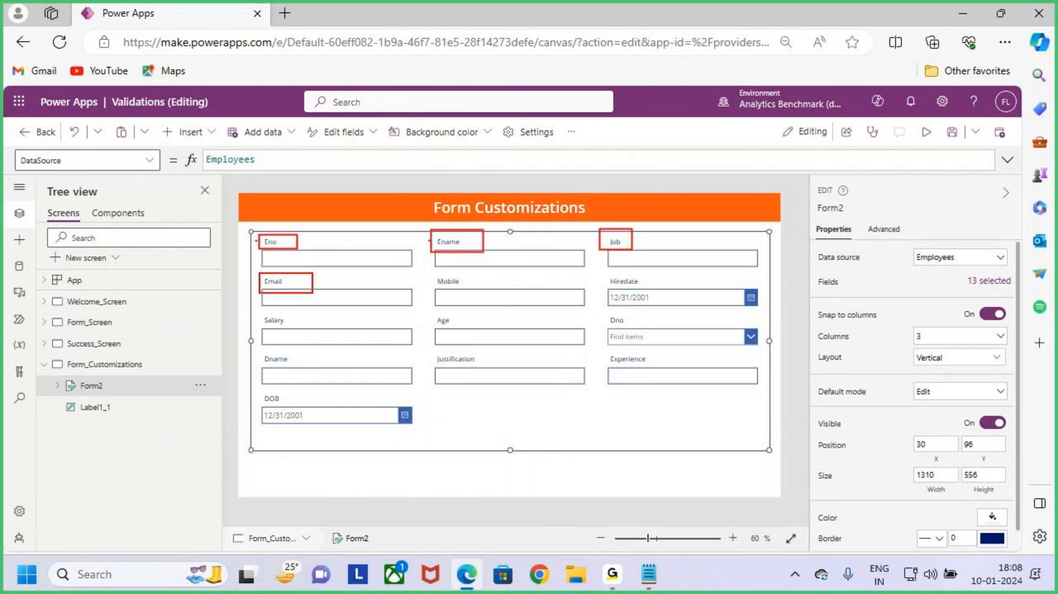
drag(429, 269, 481, 291)
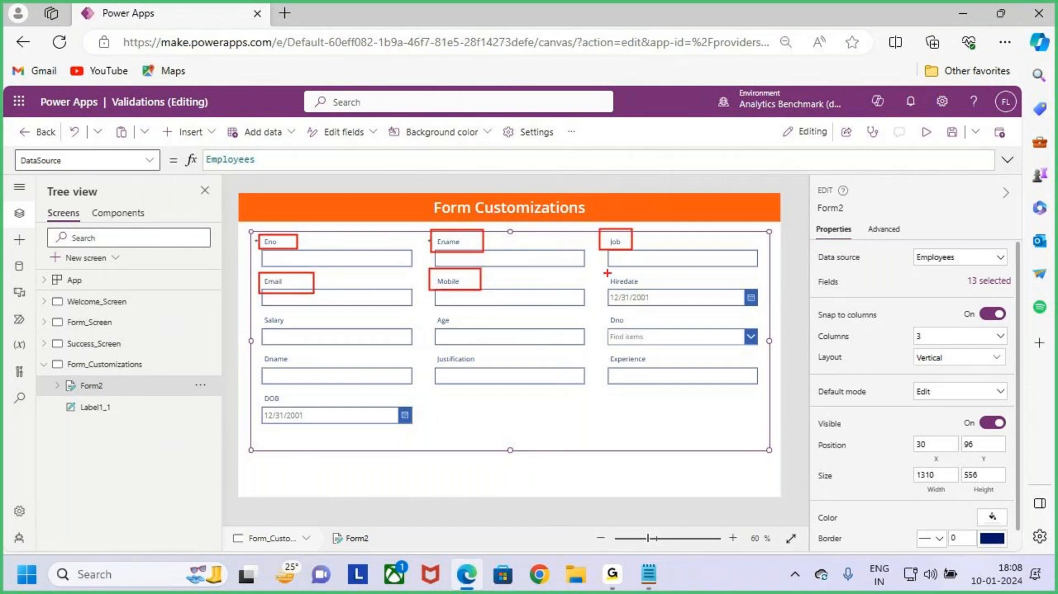
drag(607, 272, 645, 286)
drag(260, 310, 296, 329)
drag(428, 314, 461, 329)
mouse_move(599, 312)
mouse_down()
mouse_move(633, 325)
mouse_move(645, 365)
mouse_up()
drag(431, 351, 478, 366)
drag(258, 356, 323, 381)
key(Escape)
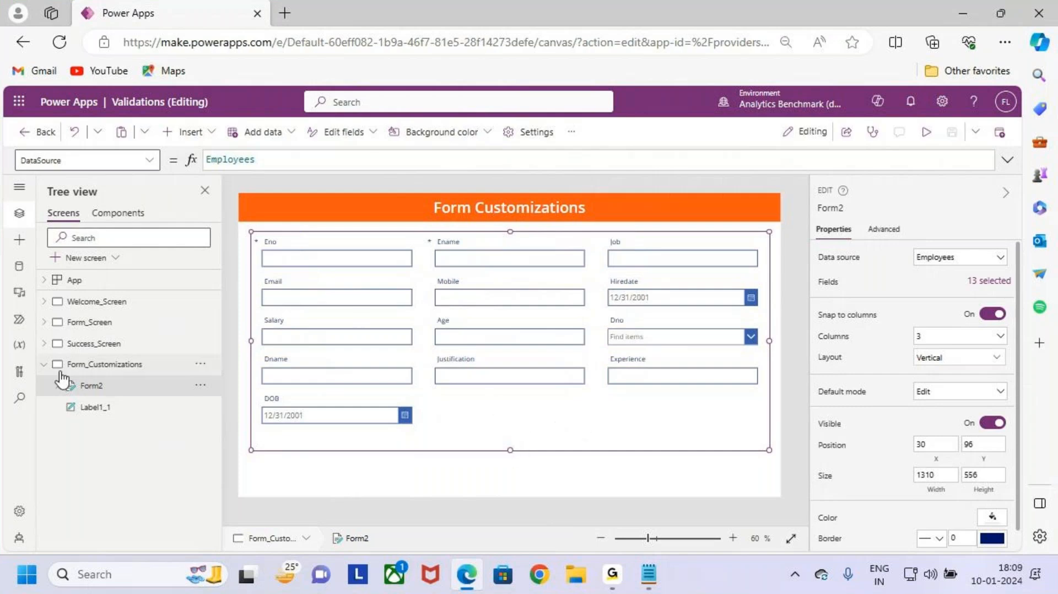
Step: Switch the form's layout to Horizontal and undo it so that all its card labels and inputs are selected together
click(145, 388)
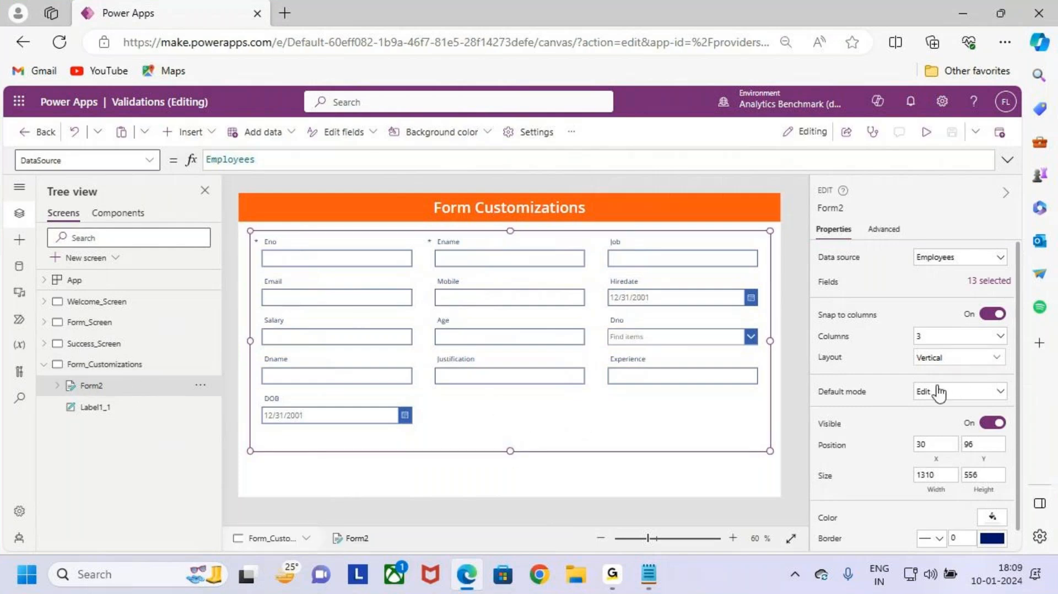
click(934, 364)
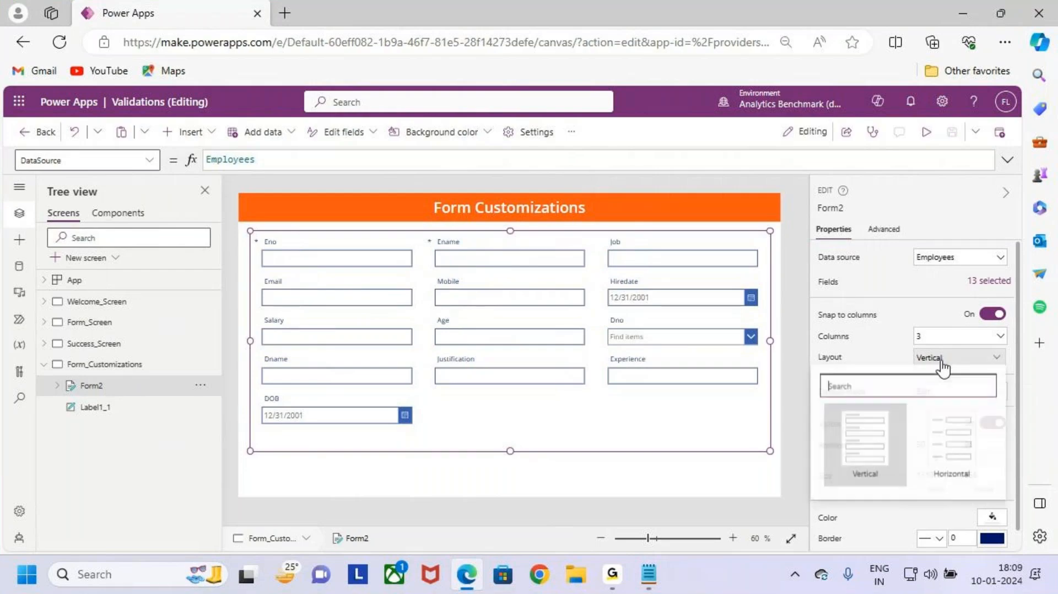
click(931, 458)
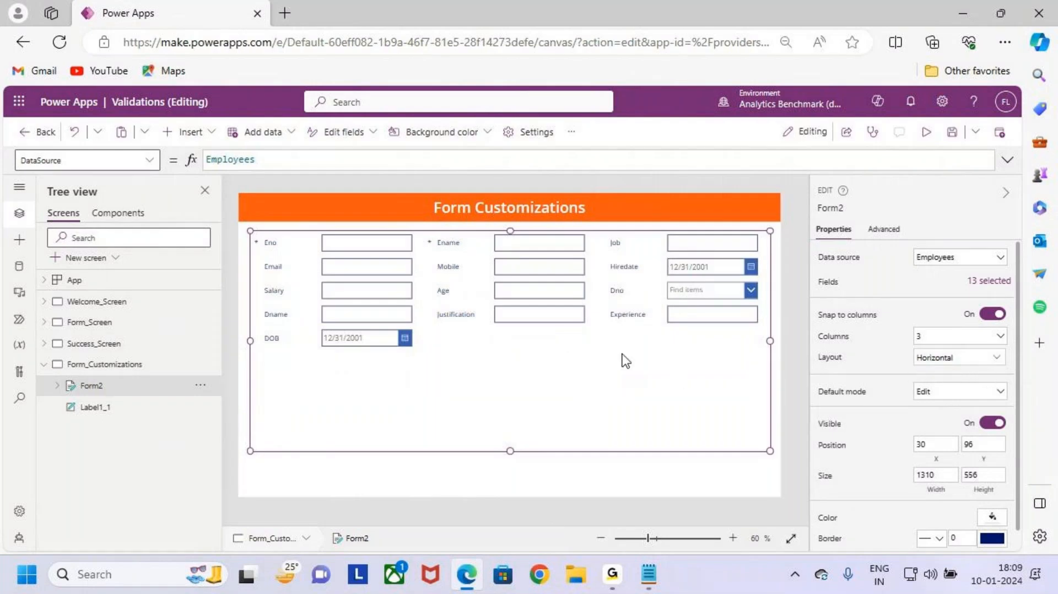
key(ctrl+z)
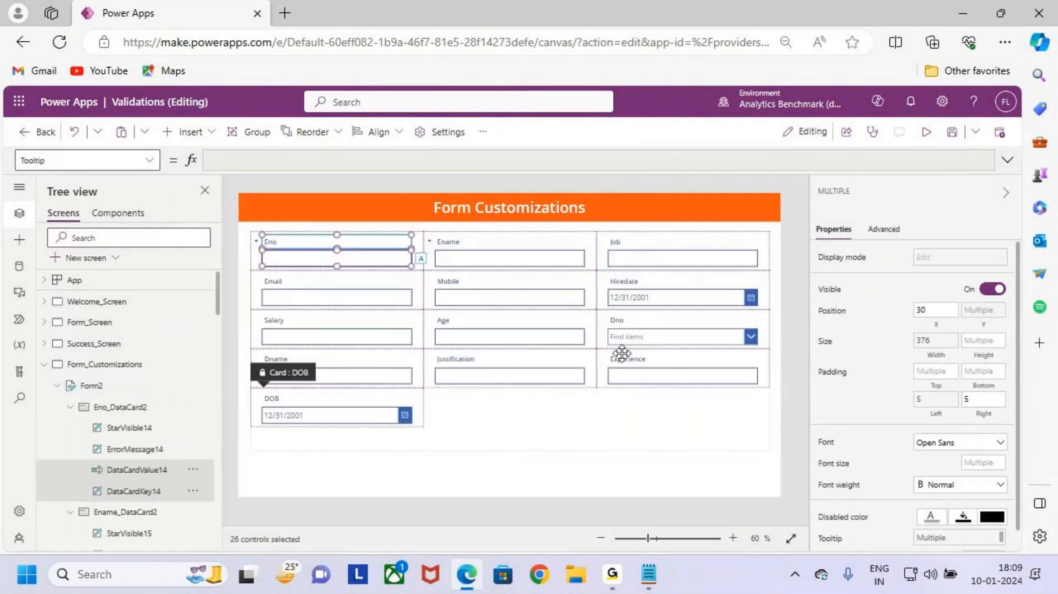
Step: Set the selected card labels and inputs of the form to the Patrick Hand font, Semibold weight and size 20
scroll(126, 421, down, 2)
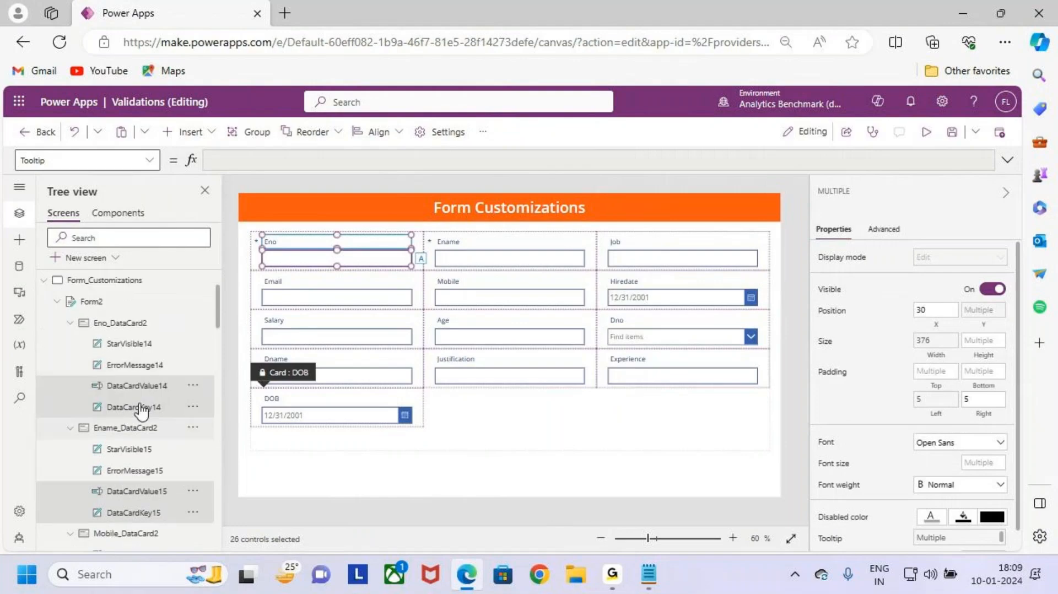
key(ctrl+2)
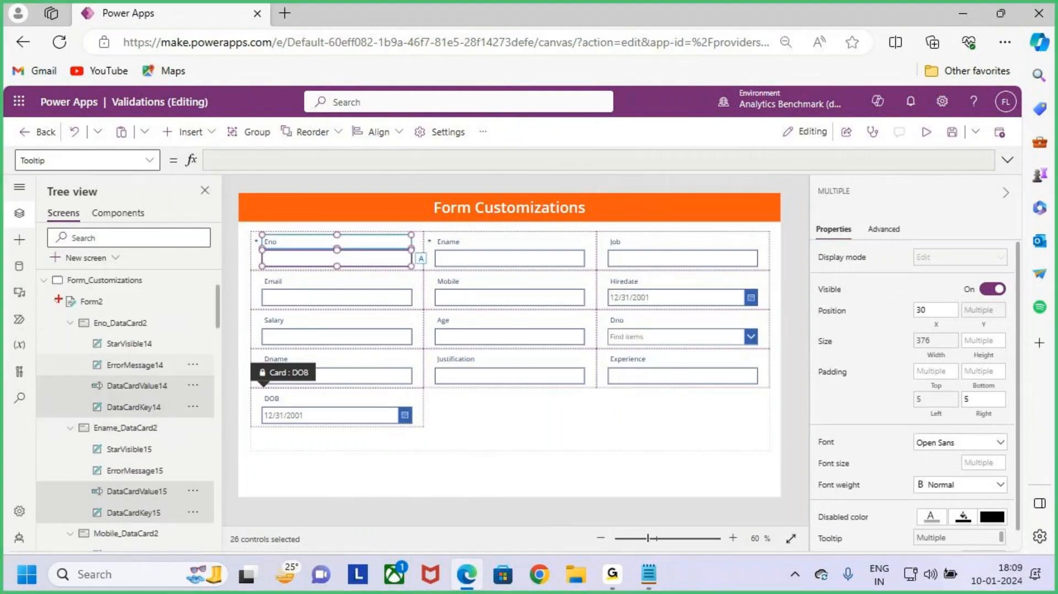
drag(64, 312, 225, 417)
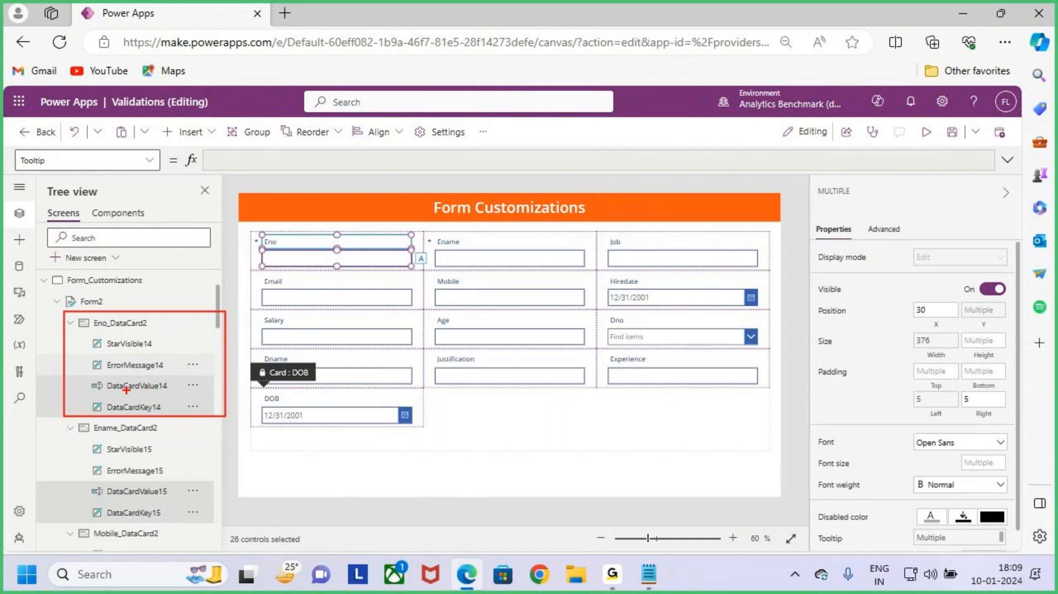
drag(125, 389, 152, 389)
scroll(161, 449, down, 2)
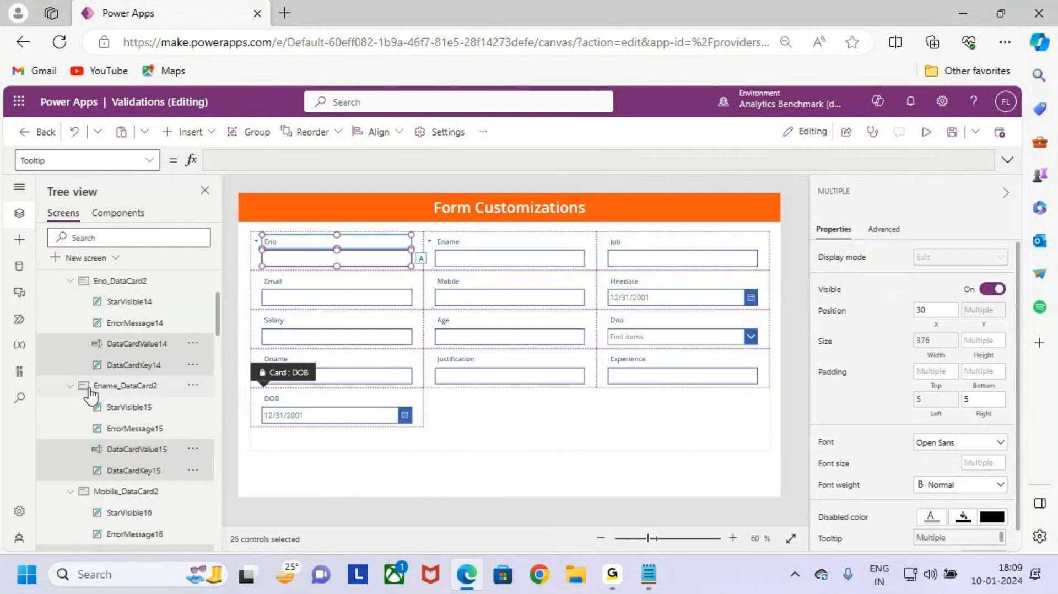
scroll(125, 435, down, 2)
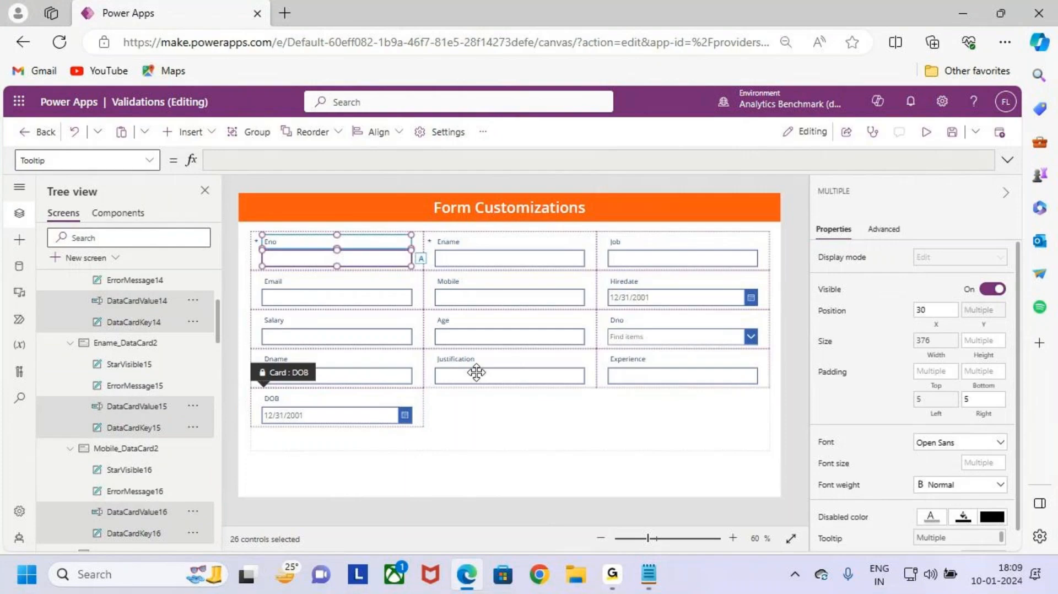
click(943, 450)
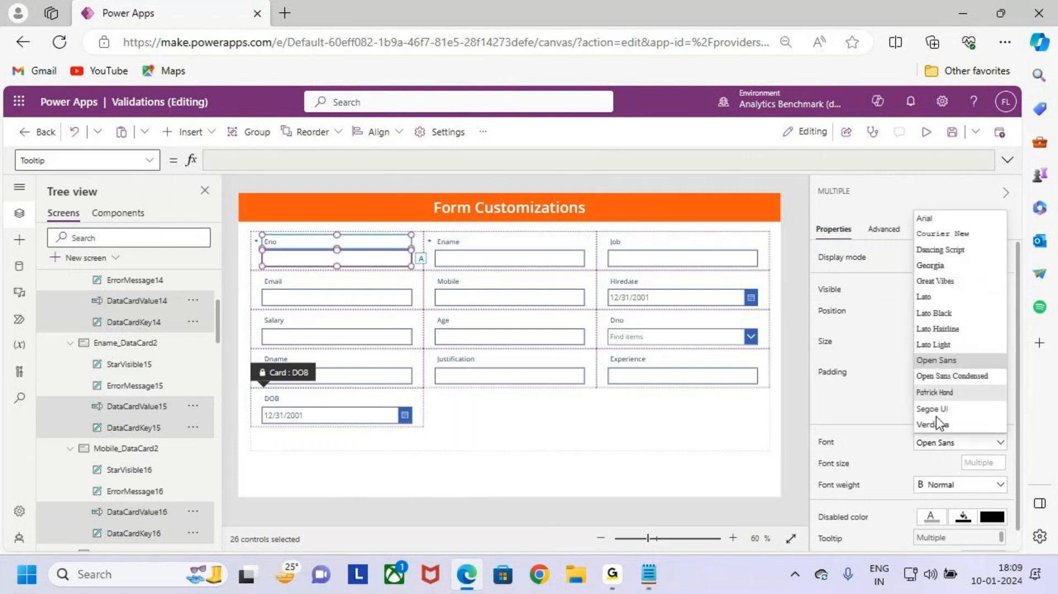
click(965, 393)
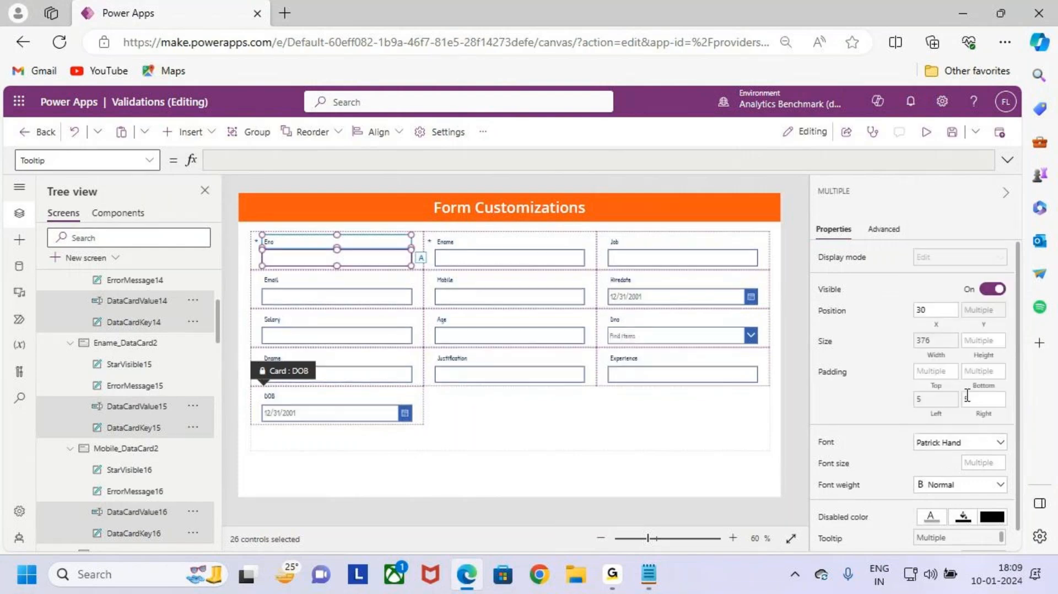
click(963, 484)
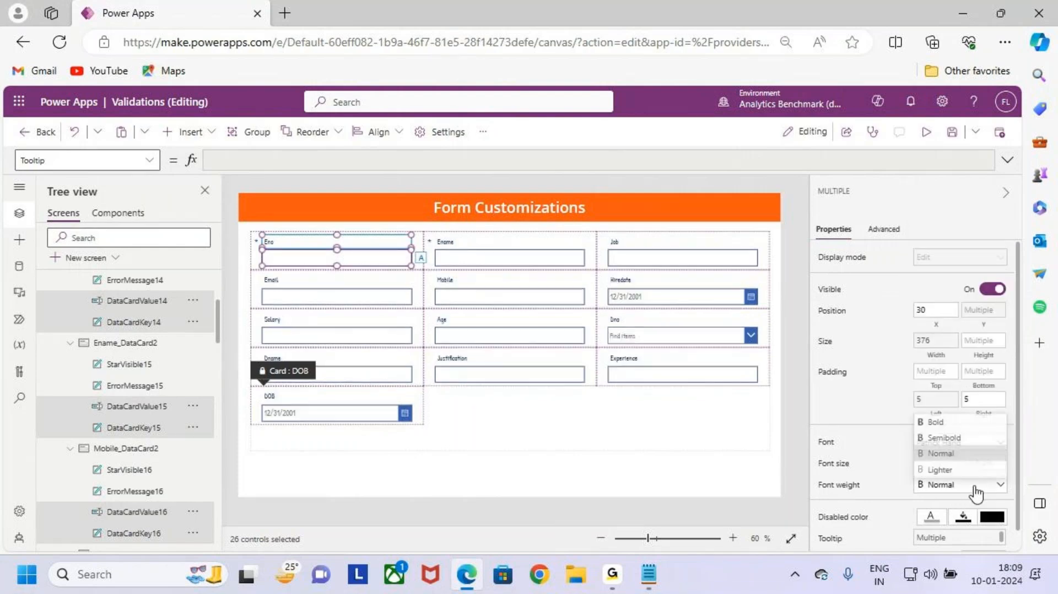
click(951, 436)
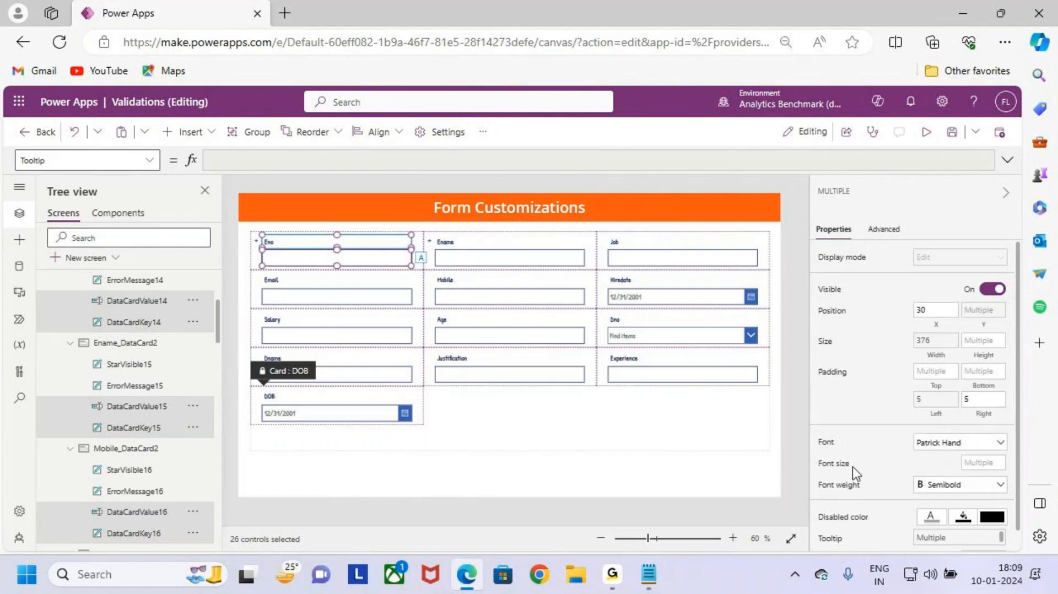
click(829, 464)
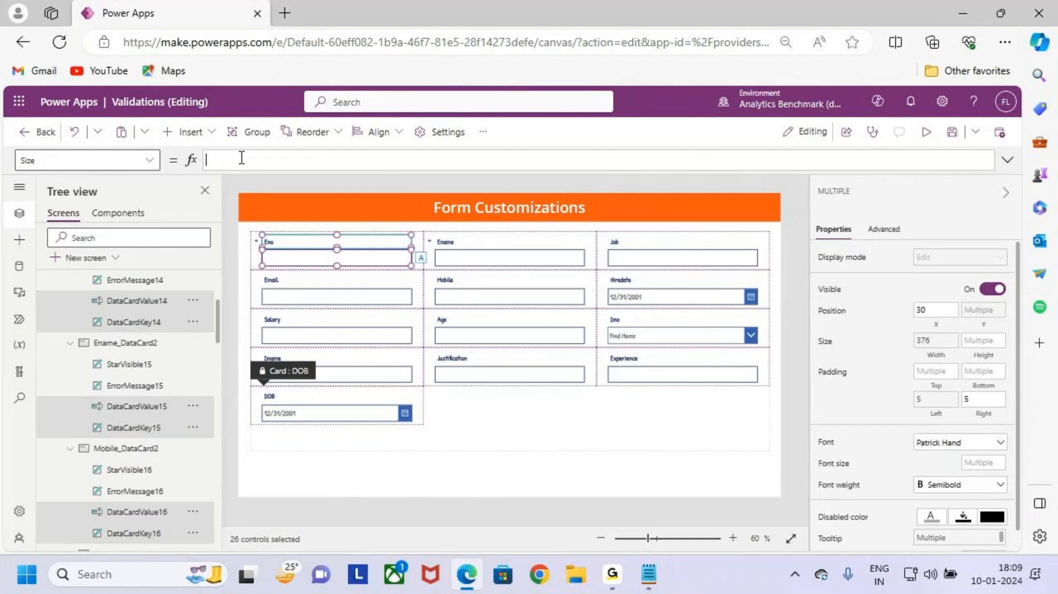
text(20)
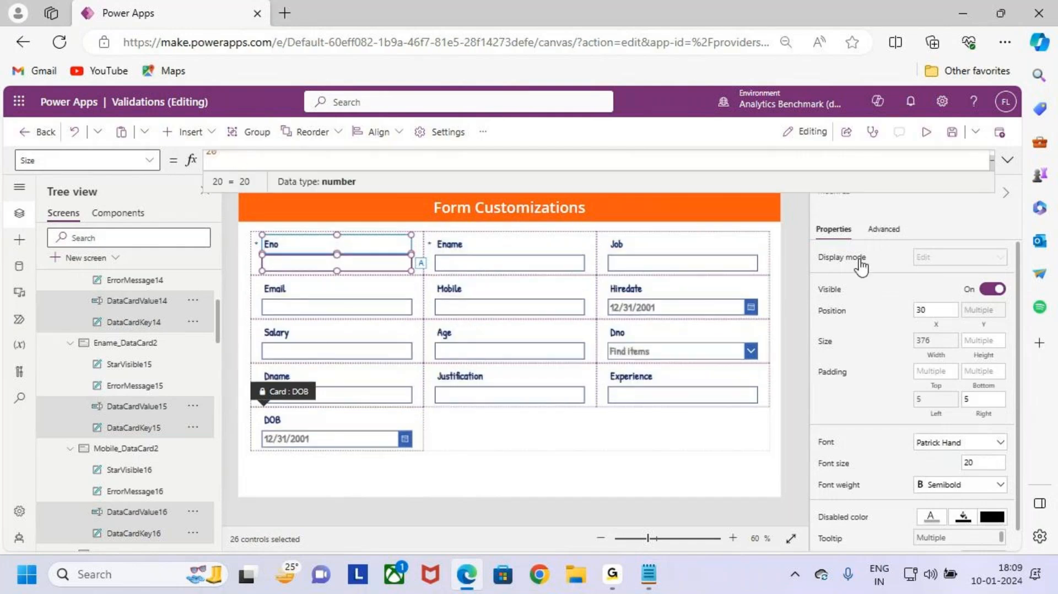
click(502, 451)
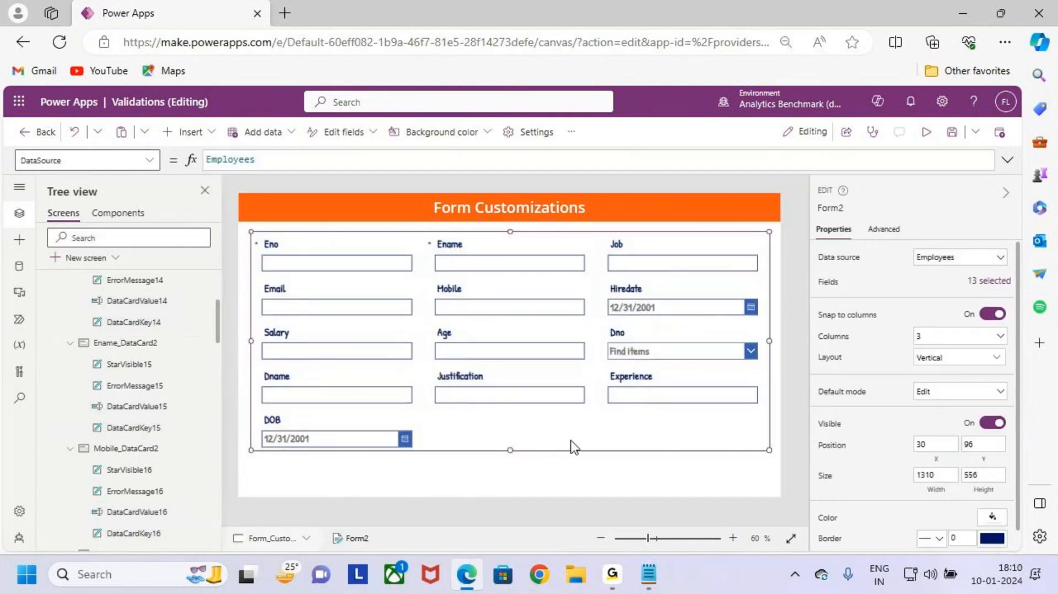
Step: Shorten the form slightly to a height of about 554
drag(511, 450, 512, 450)
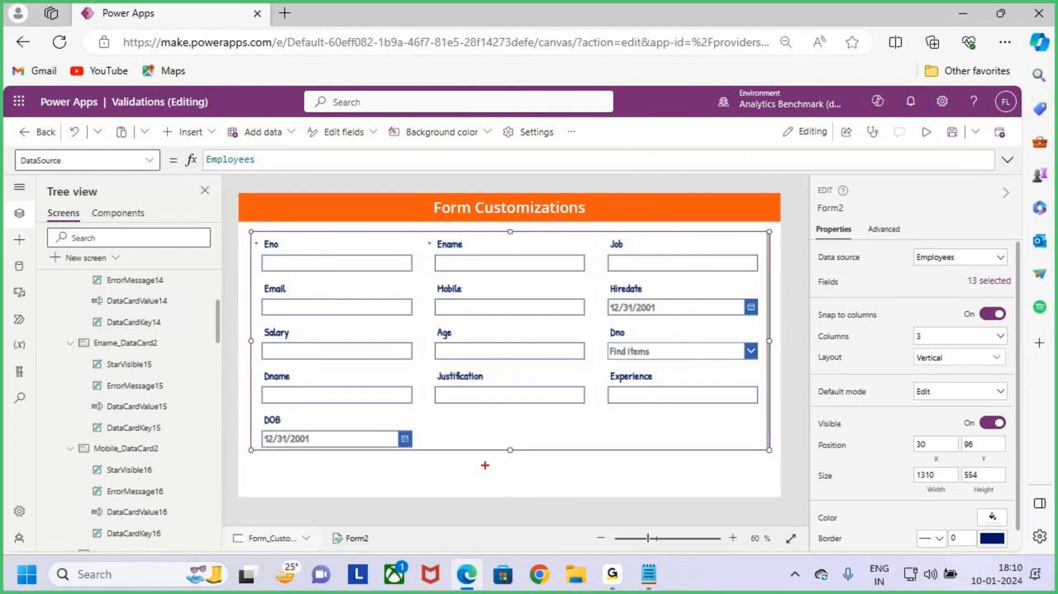
drag(414, 462, 482, 482)
drag(580, 459, 639, 482)
key(Escape)
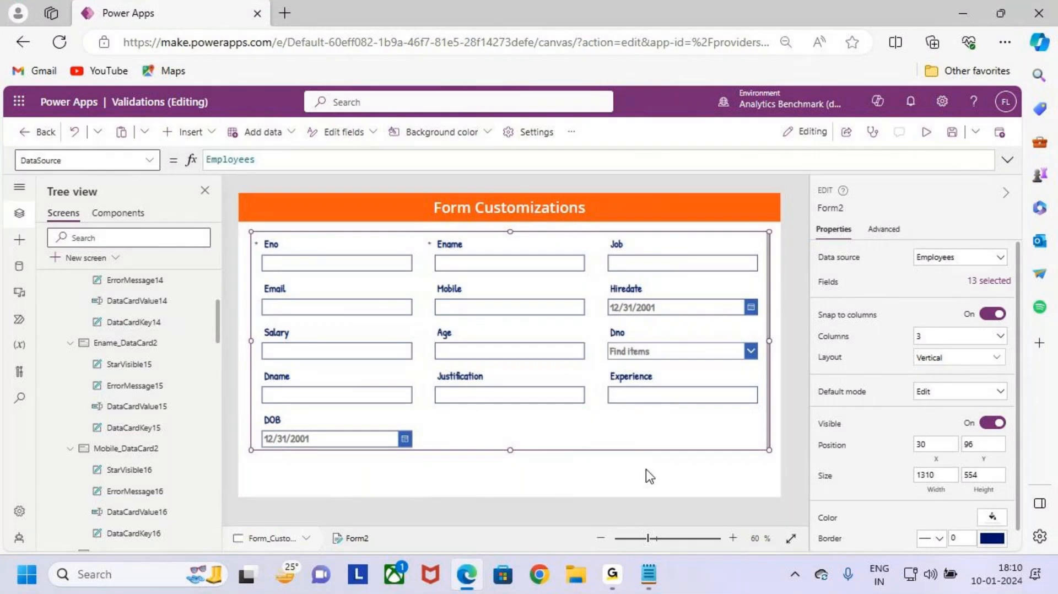
key(ctrl+2)
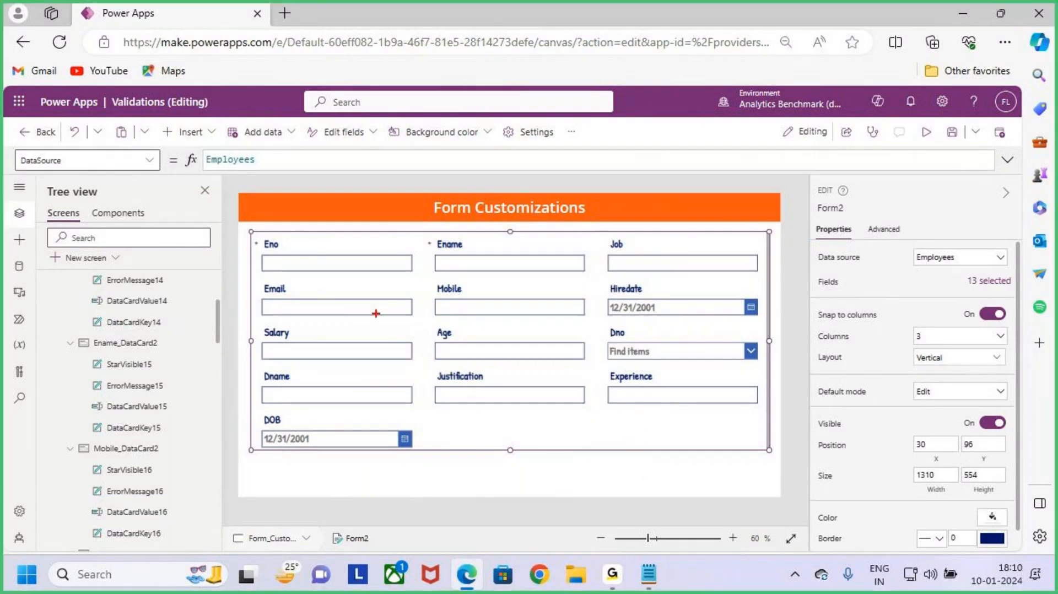
click(781, 461)
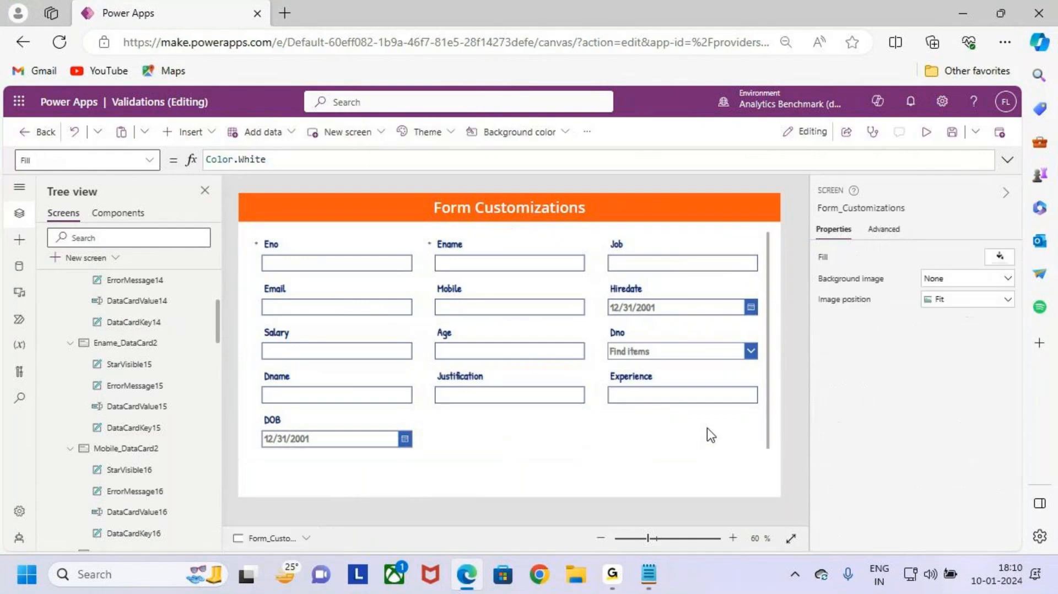
Step: Fill the form's background with the lightest blue theme color
click(707, 431)
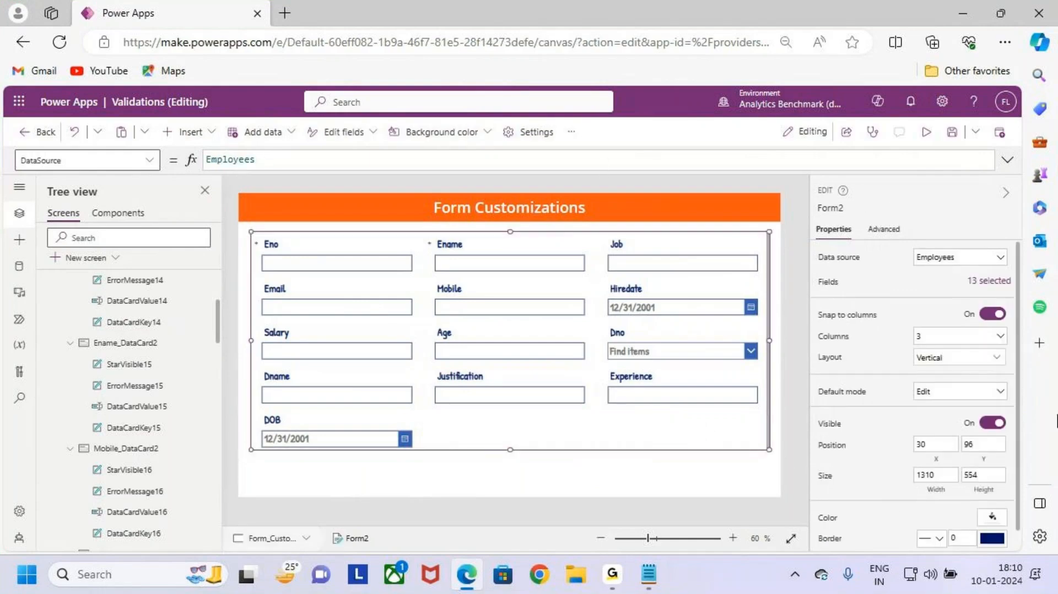
scroll(967, 471, down, 1)
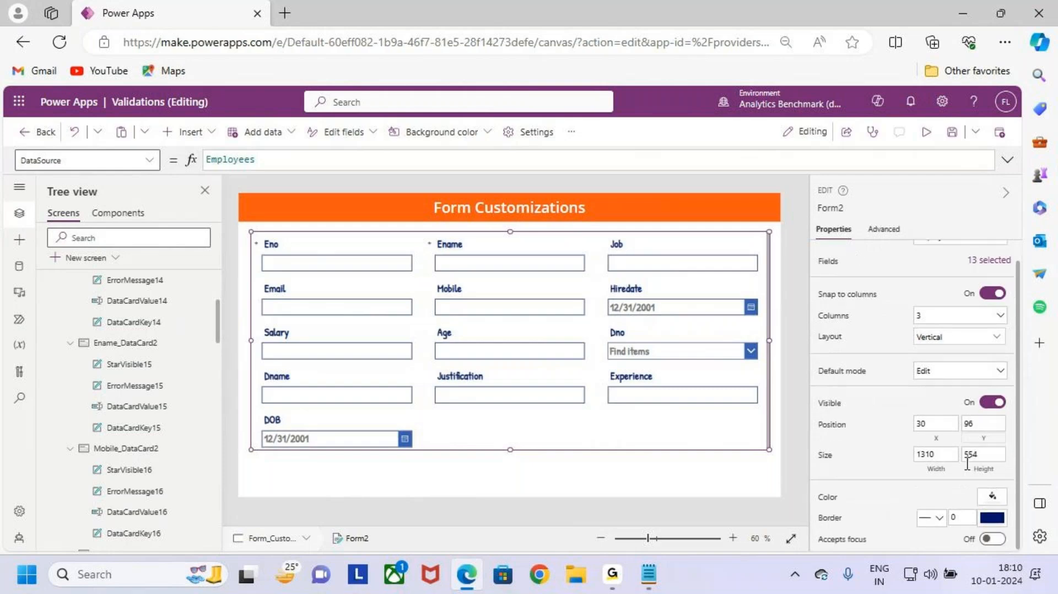
click(995, 497)
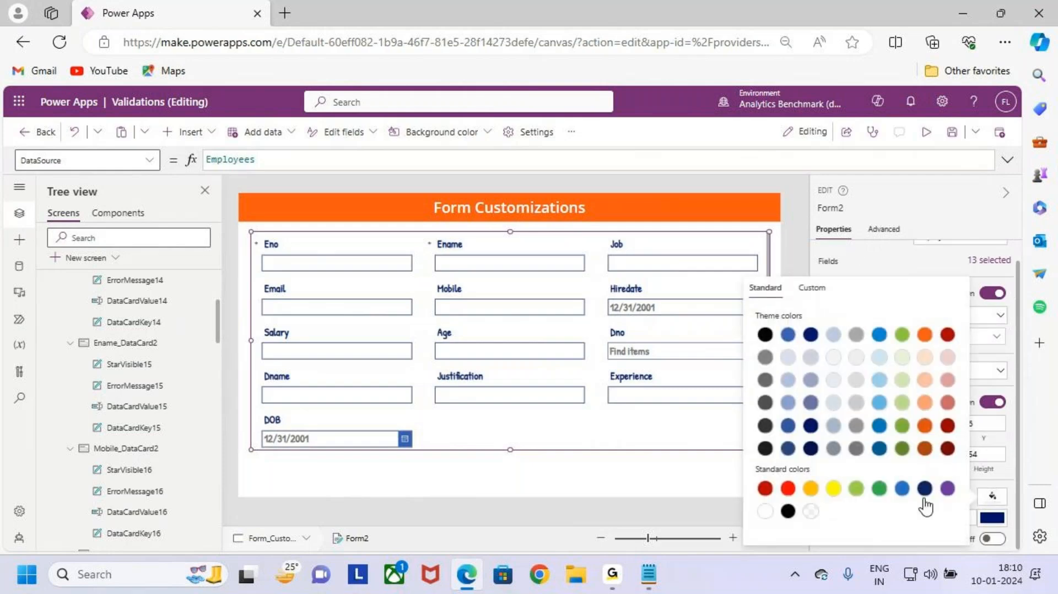
click(788, 357)
click(604, 493)
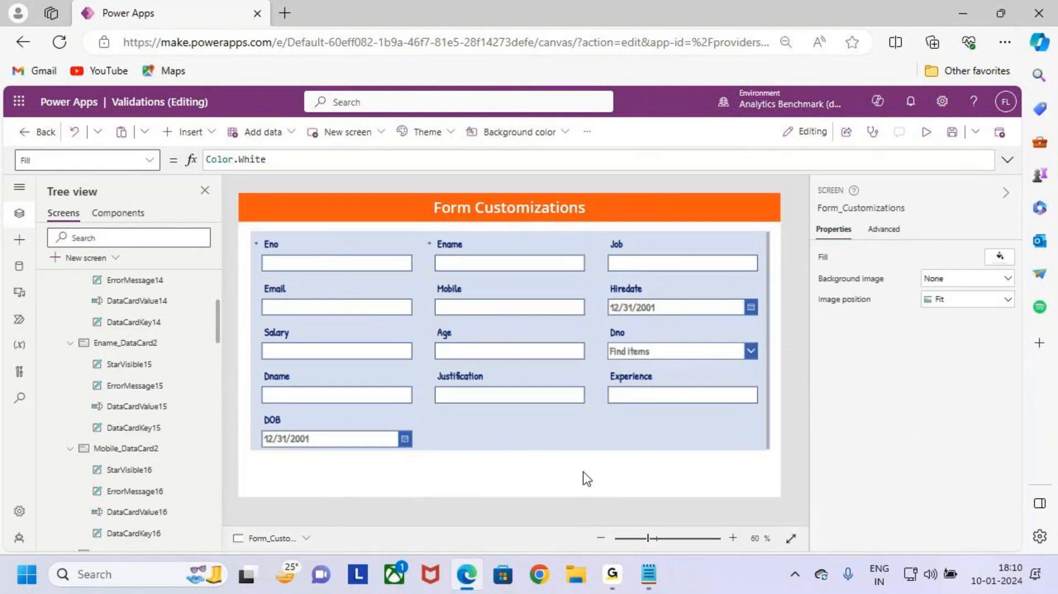
Step: Insert a button below the form at about X 963, Y 696 and nudge the form slightly upward
click(189, 132)
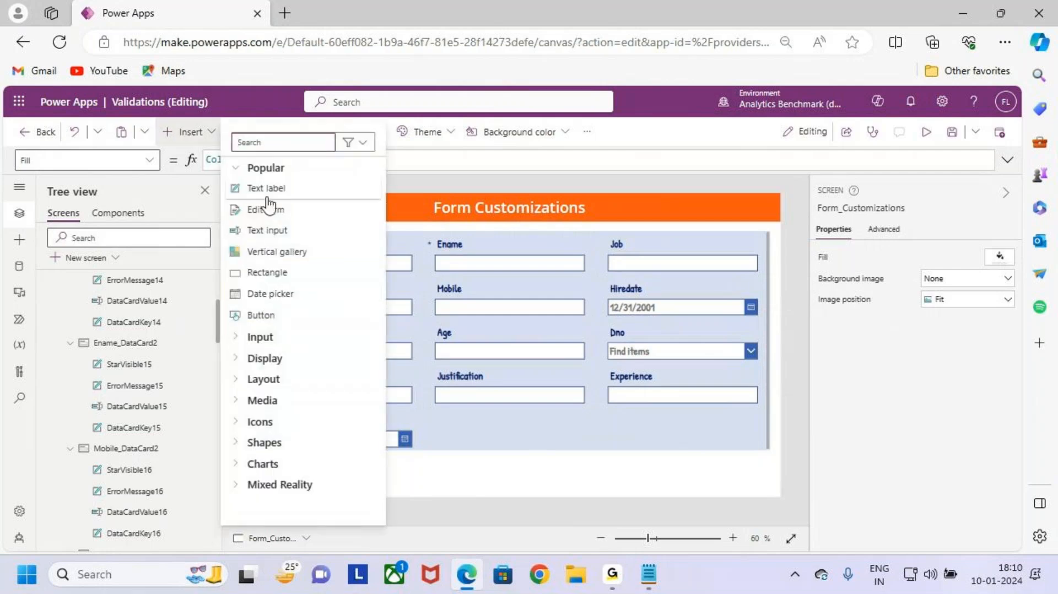
click(298, 315)
drag(284, 217, 652, 477)
click(619, 430)
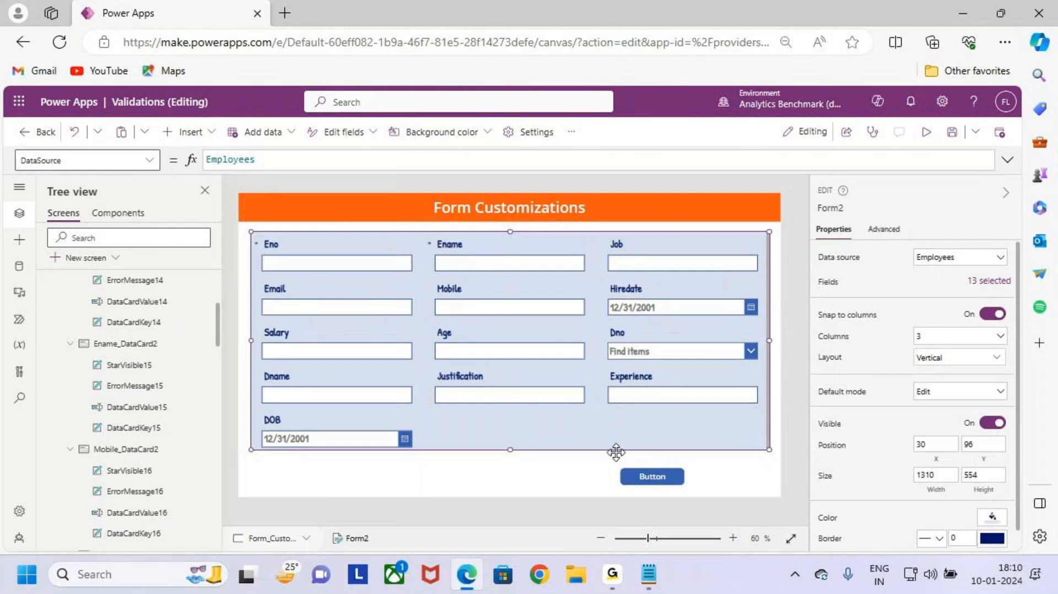
drag(616, 452, 614, 446)
Step: Resize the button to about 168 by 50 at about X 987, Y 684 and set its text to Submit
click(669, 477)
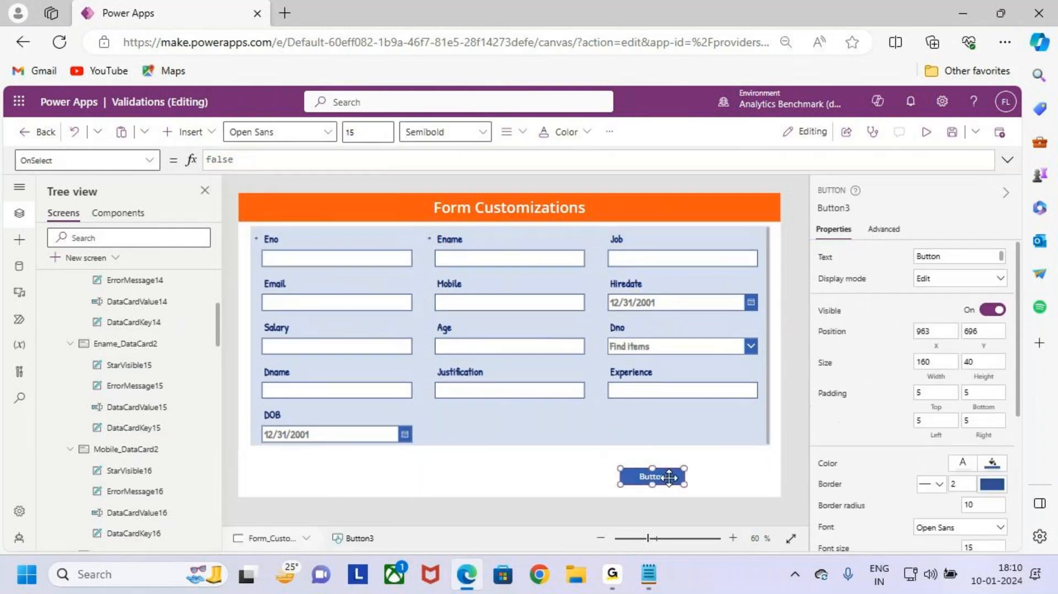
drag(684, 484, 680, 475)
double_click(947, 256)
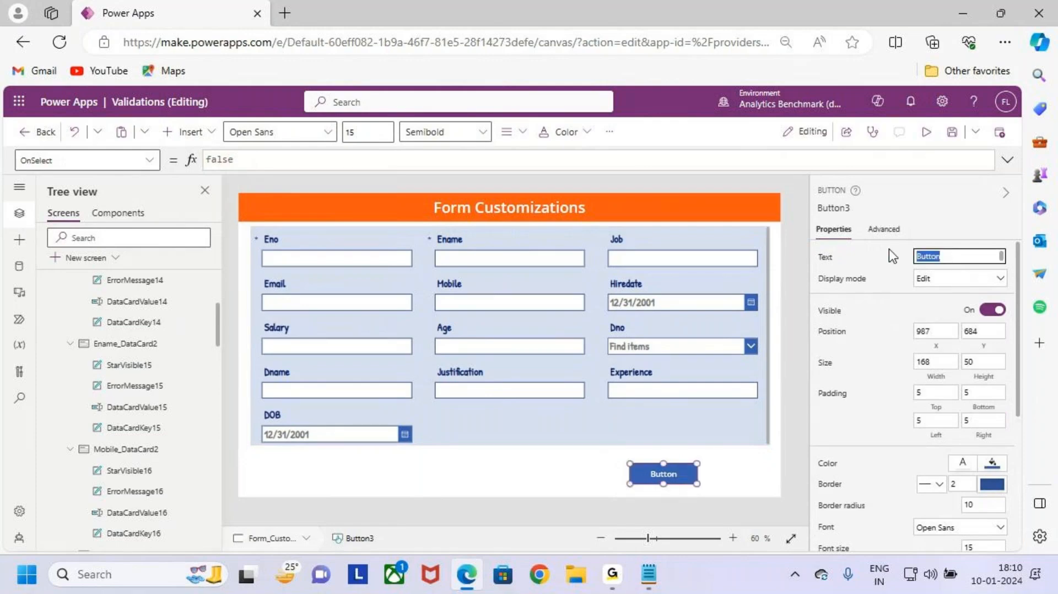
text(Submit)
Step: Set the Submit button's text to Semibold weight and font size 20
click(452, 138)
click(460, 184)
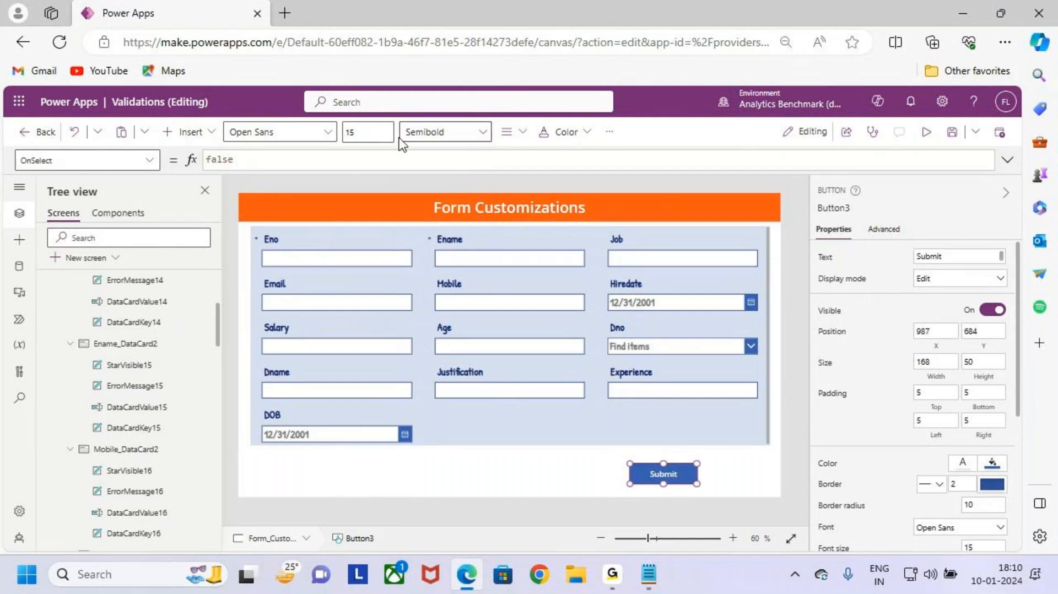
click(376, 132)
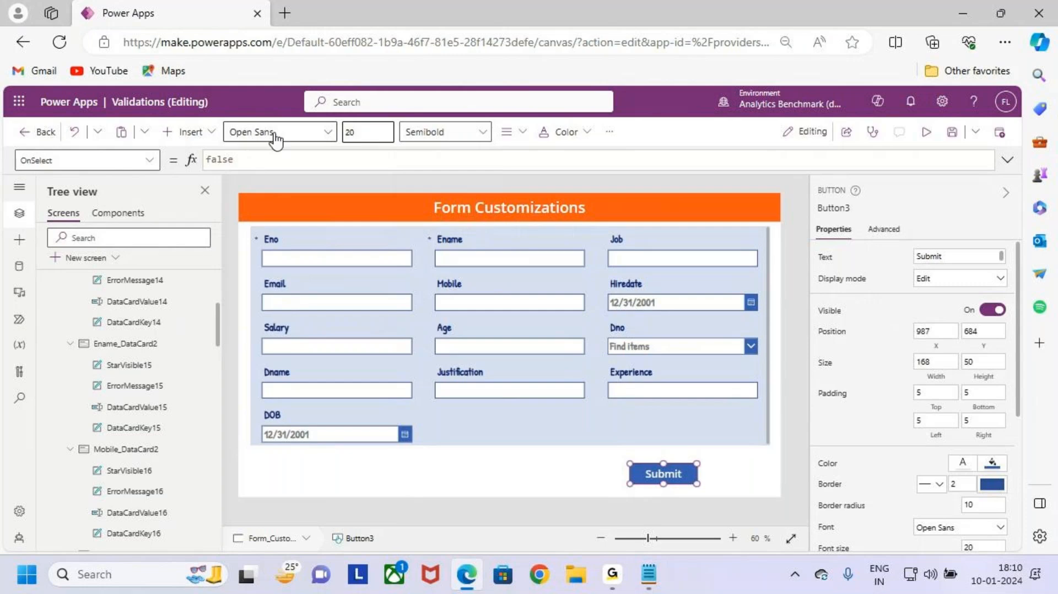
click(727, 482)
click(663, 475)
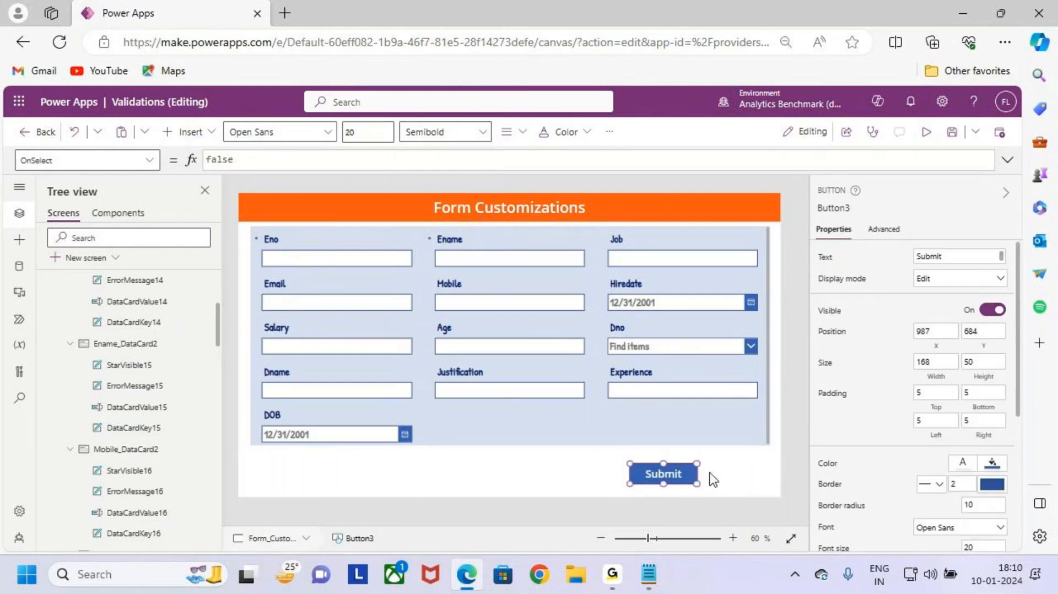
Step: Duplicate the Submit button to about X 372, Y 684 and move the original to about X 937, Y 684
key(ctrl+c)
key(ctrl+v)
drag(709, 472, 431, 474)
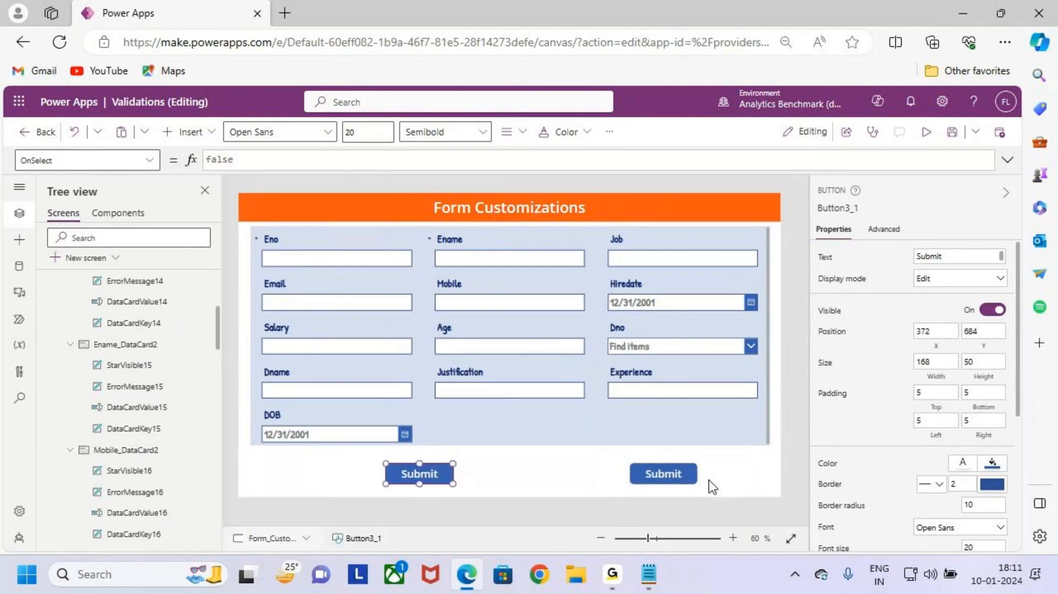
drag(687, 475, 668, 475)
Step: Set the text of the duplicated button below the form to Reset
drag(422, 477, 426, 472)
drag(961, 256, 904, 260)
text(Re)
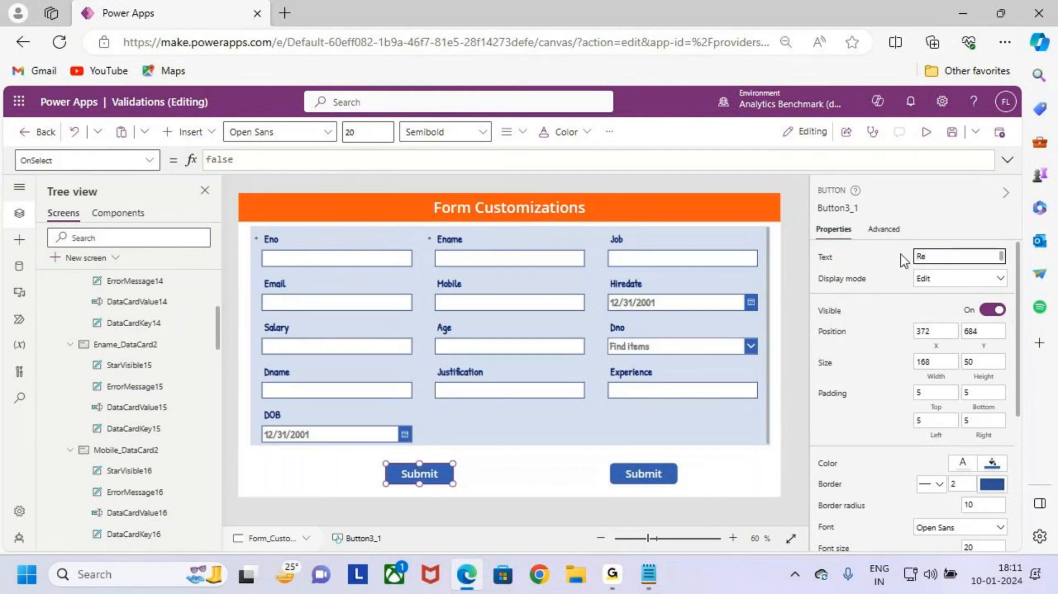
text(set)
click(526, 474)
Step: Set the Submit button's OnSelect formula to SubmitForm(Form2)
click(640, 469)
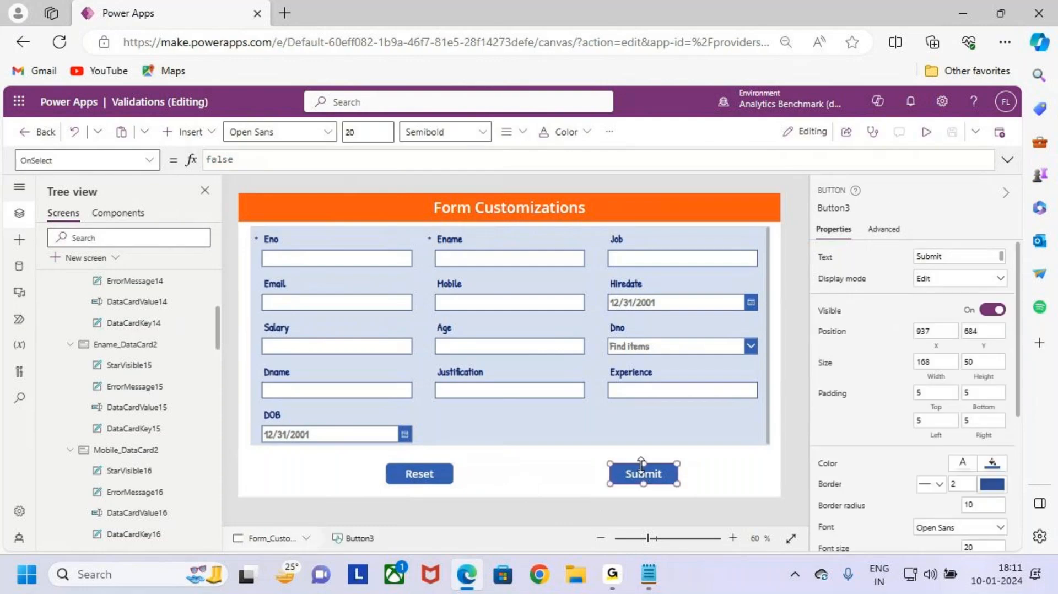
drag(112, 161, 2, 164)
click(336, 159)
key(ctrl+a)
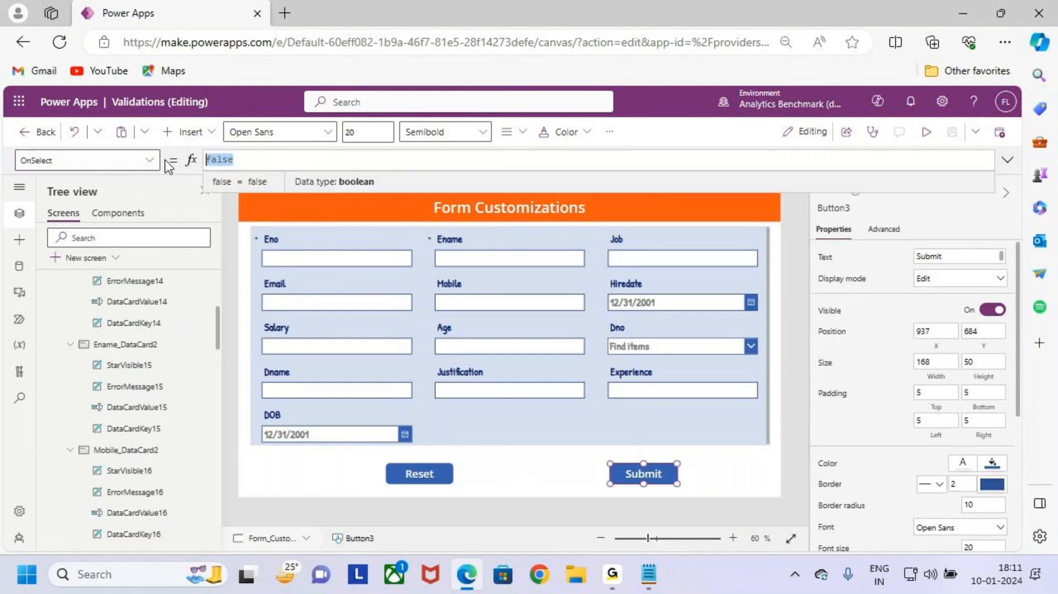
key(BackSpace)
text(subm)
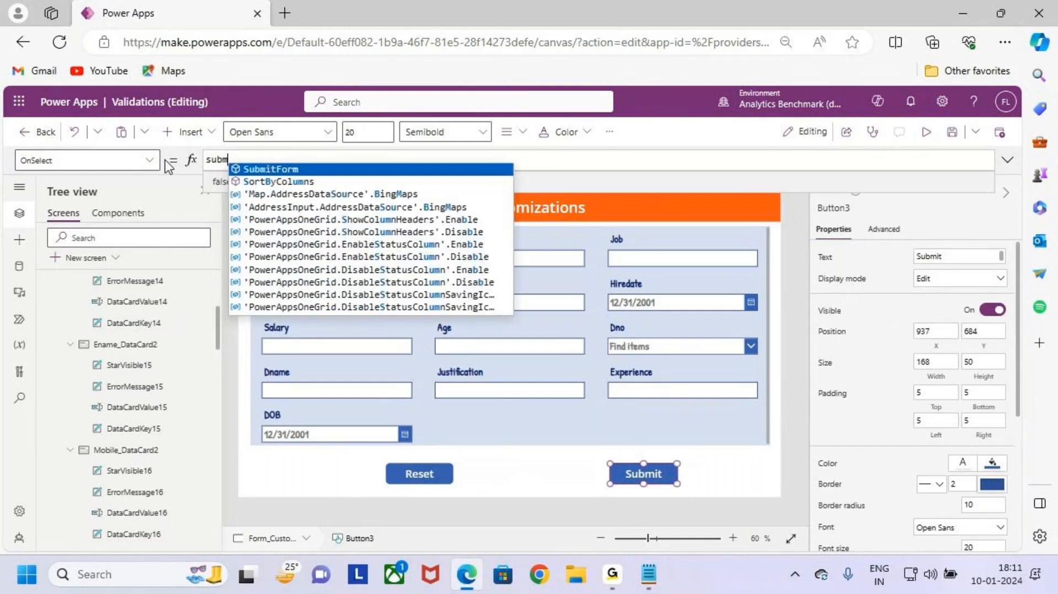
text(itForm()
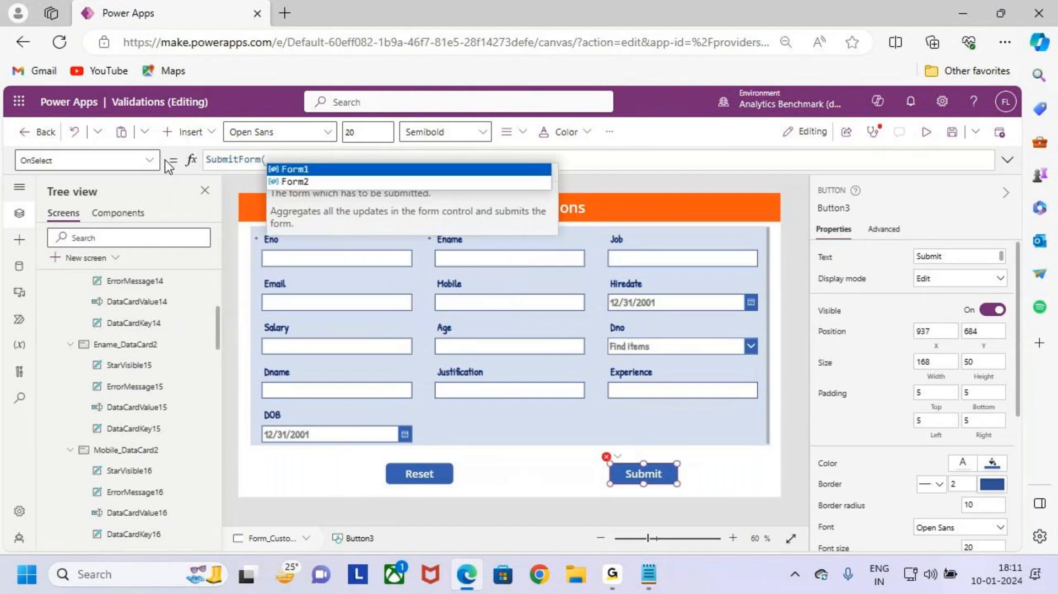
key(Down)
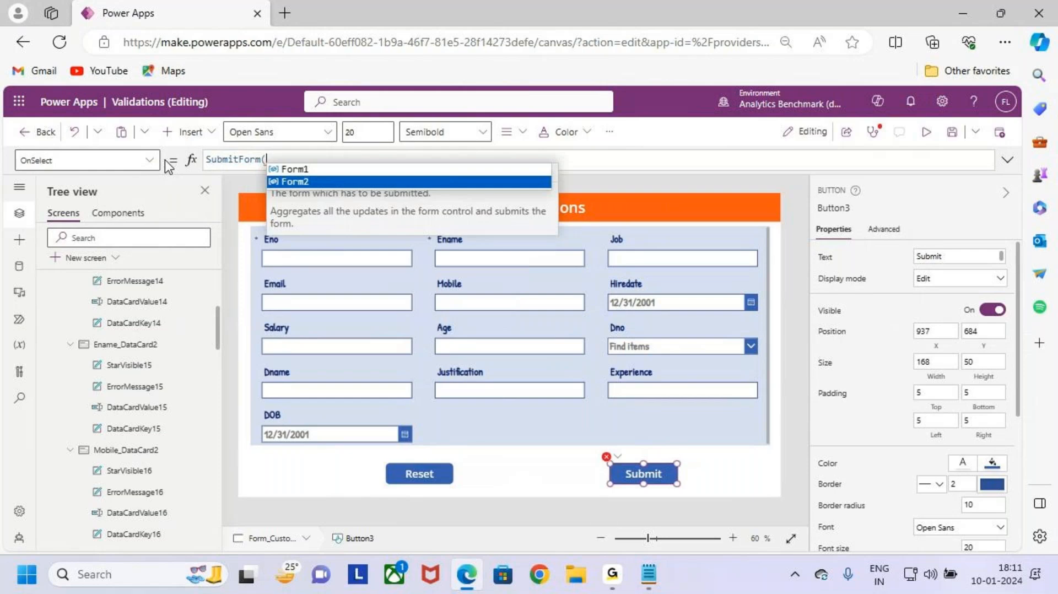
key(Tab)
text())
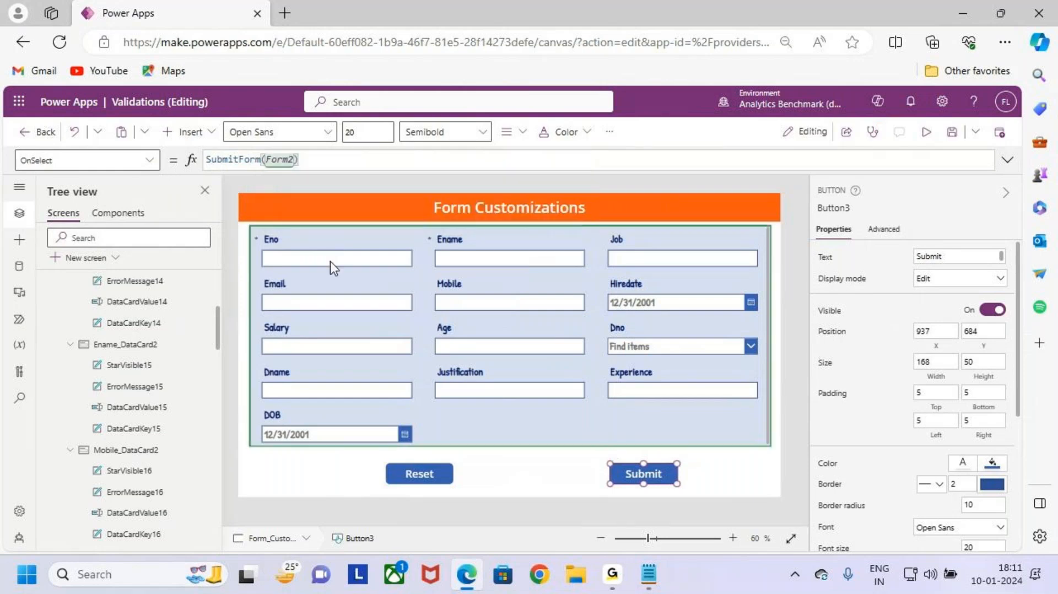
Step: Select the Employees edit form and check its control name in the tree view
click(554, 427)
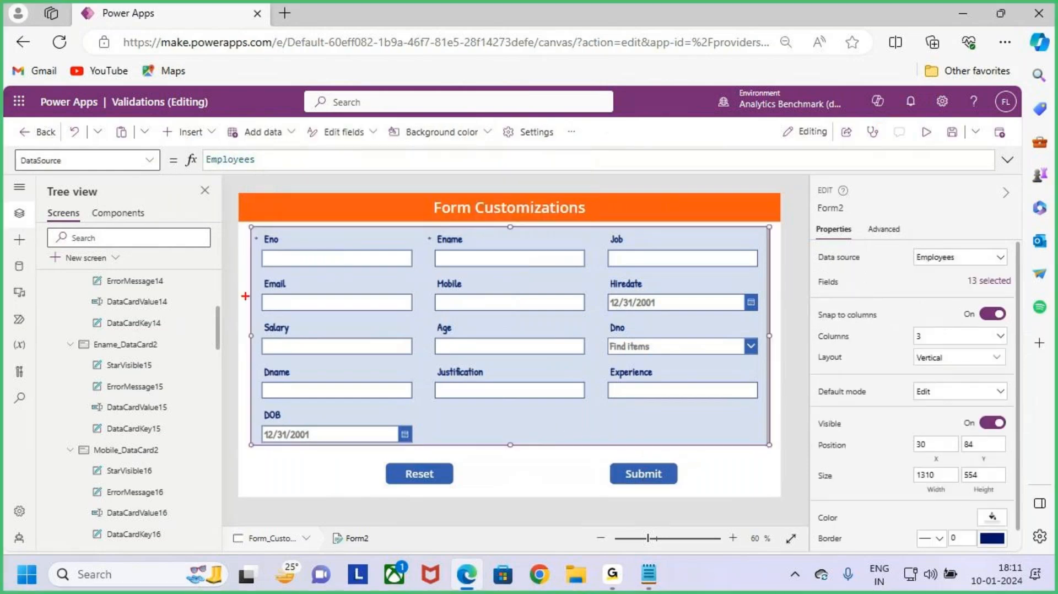
mouse_move(249, 226)
mouse_down()
mouse_move(496, 354)
mouse_move(776, 442)
mouse_up()
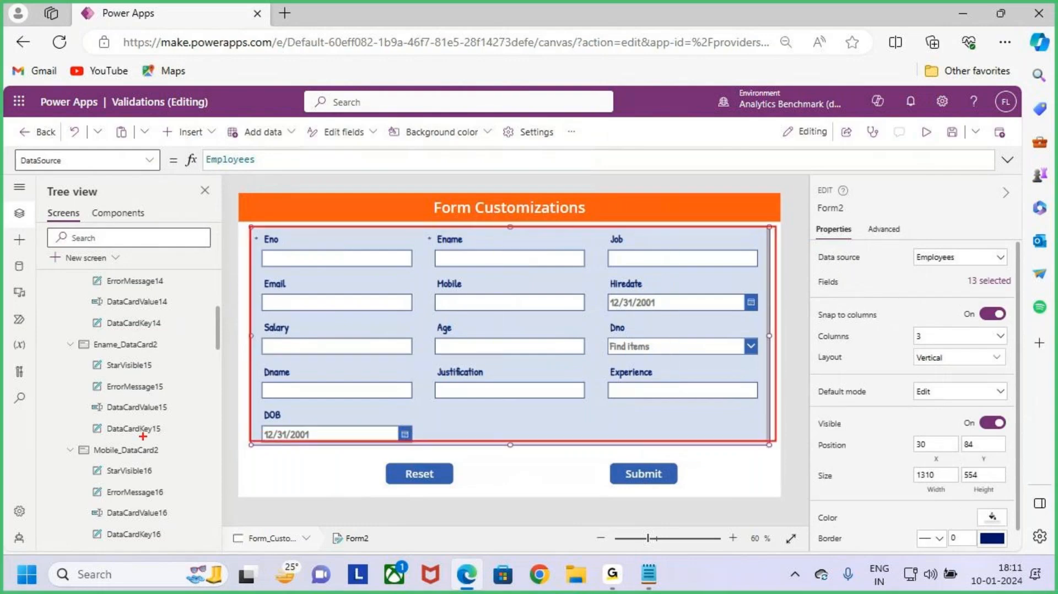
key(Escape)
scroll(72, 358, up, 5)
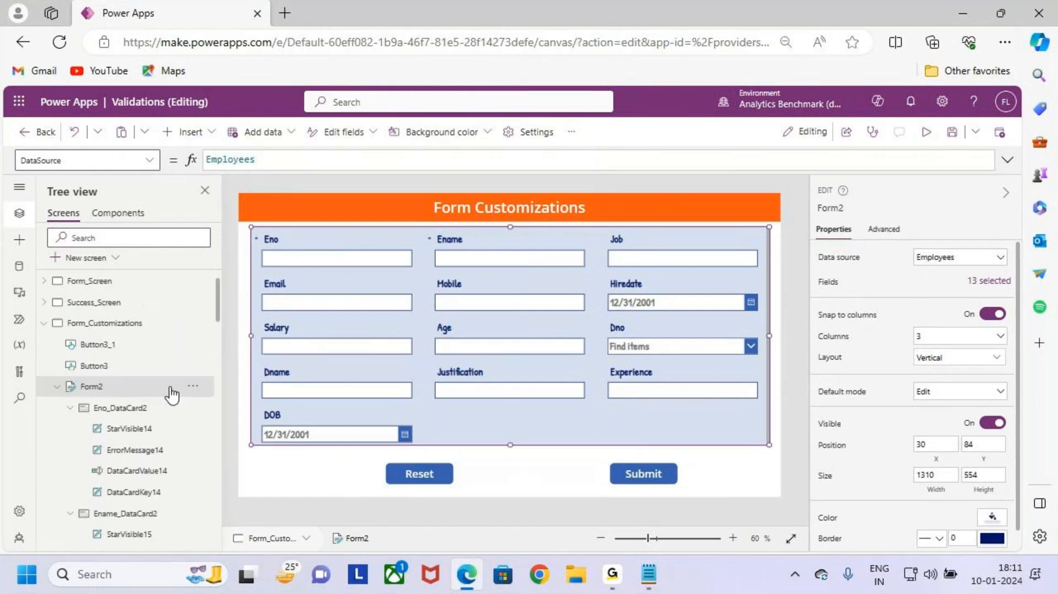
drag(66, 373, 141, 403)
key(Escape)
Step: Set the Reset button's OnSelect formula to ResetForm(Form2)
click(414, 473)
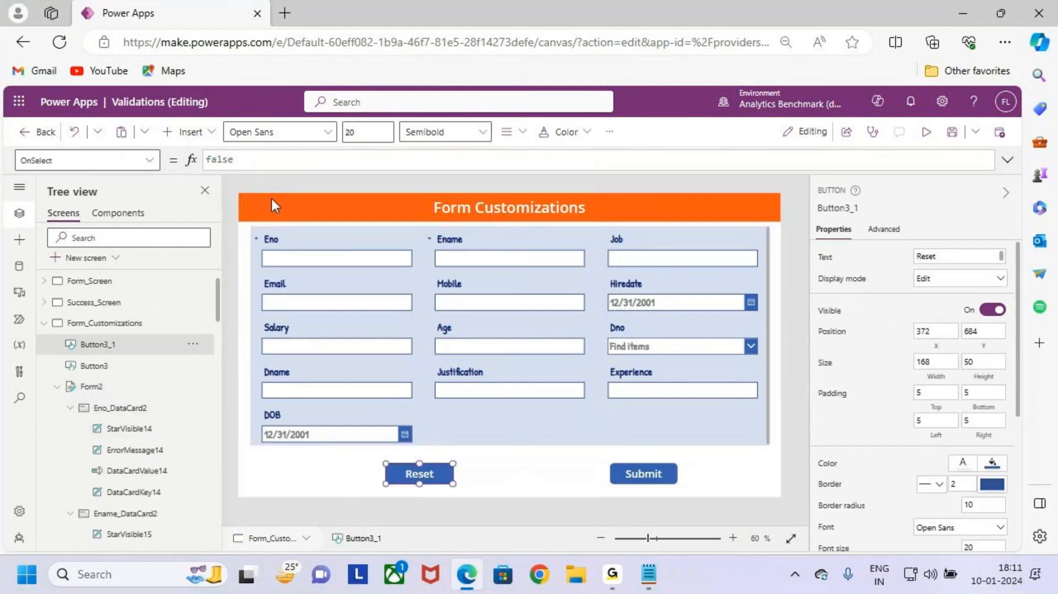
key(ctrl+2)
drag(15, 146, 160, 177)
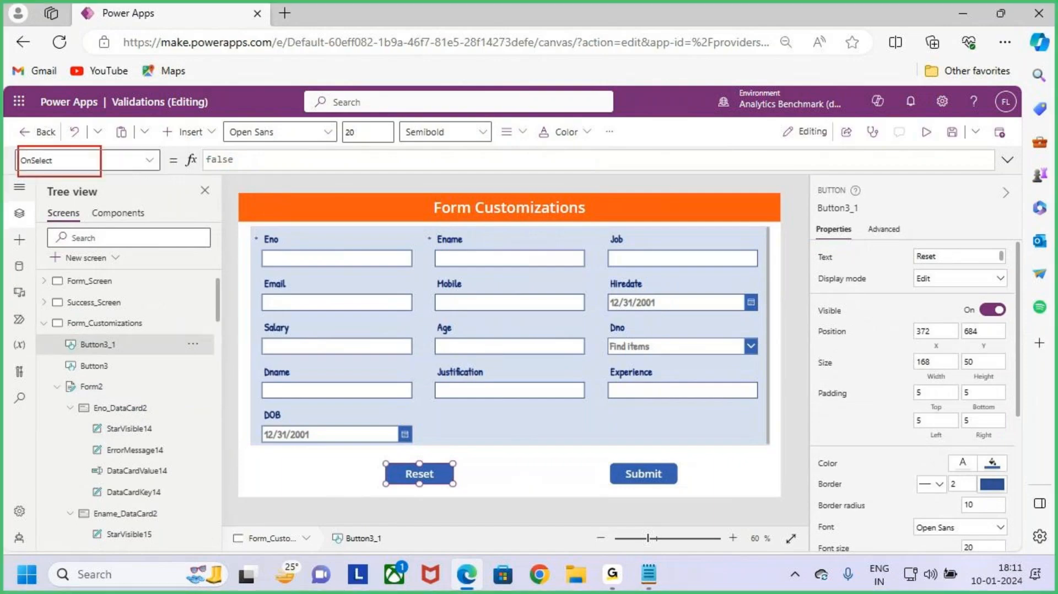
key(Escape)
click(247, 166)
double_click(246, 165)
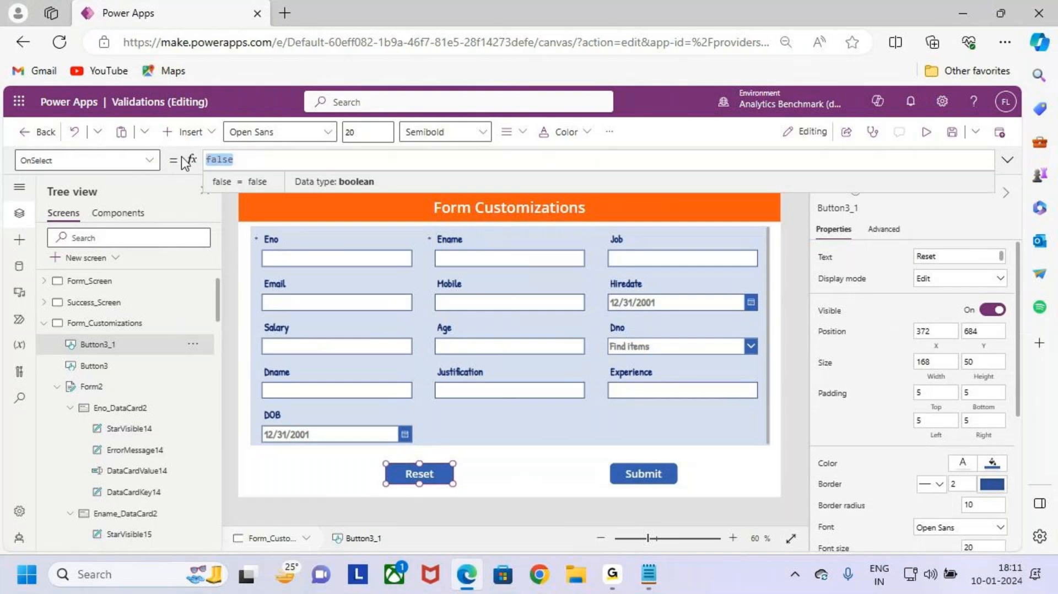
text(re)
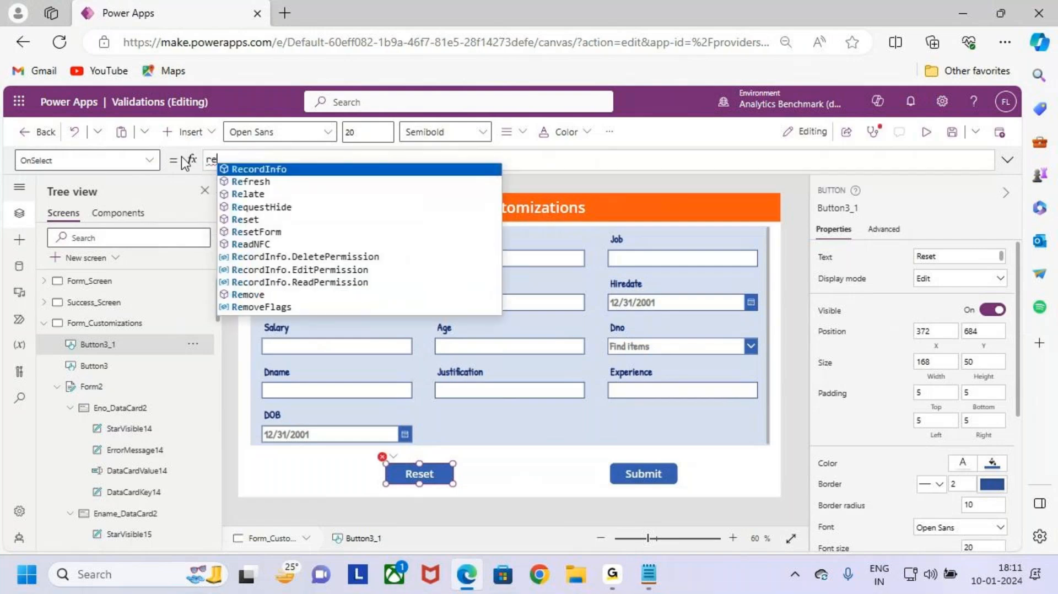
text(set)
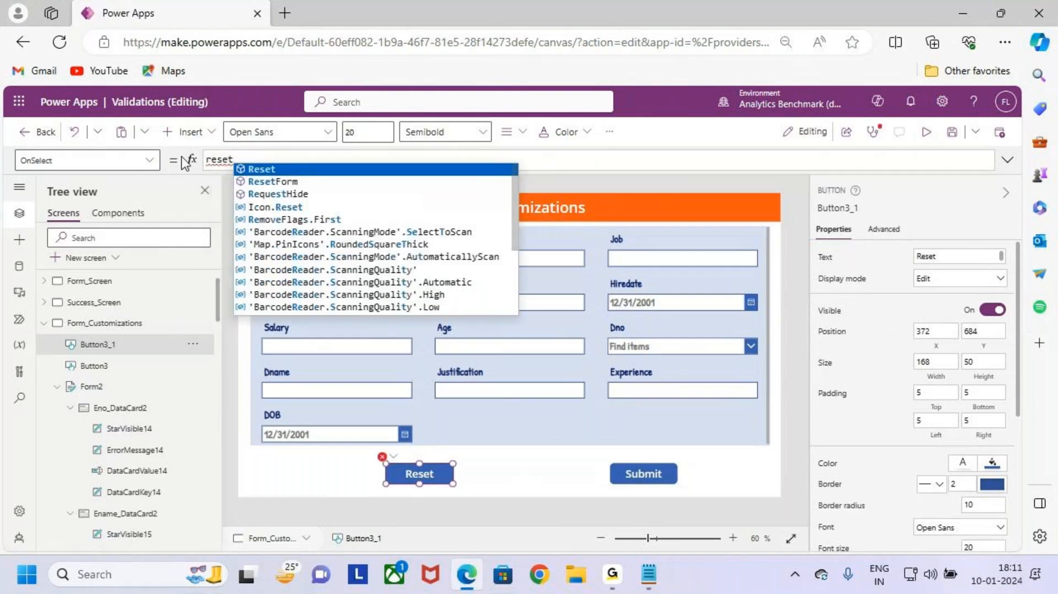
key(Down)
key(Tab)
text((f)
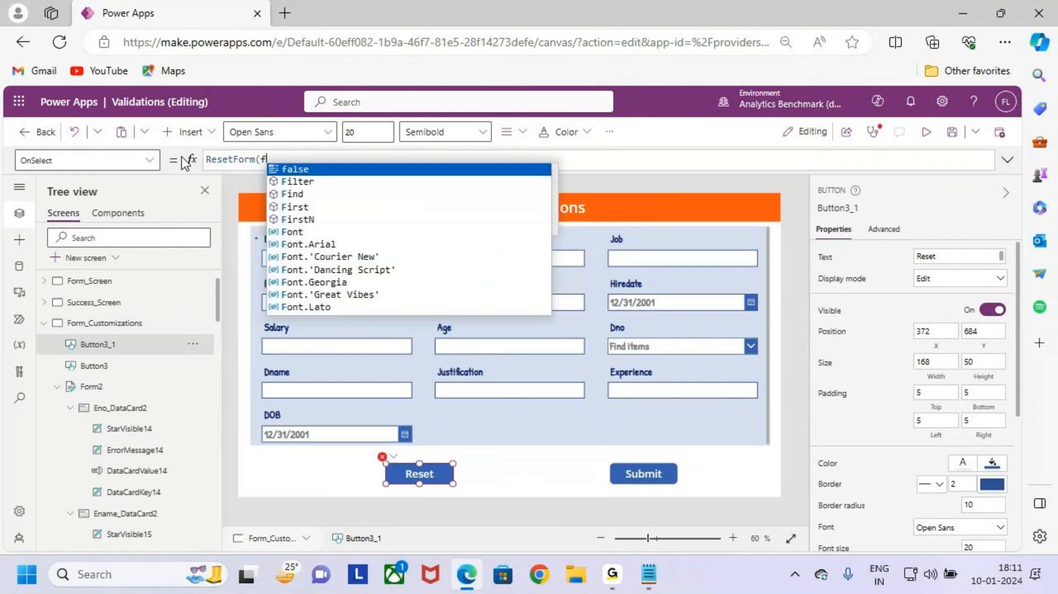
key(BackSpace)
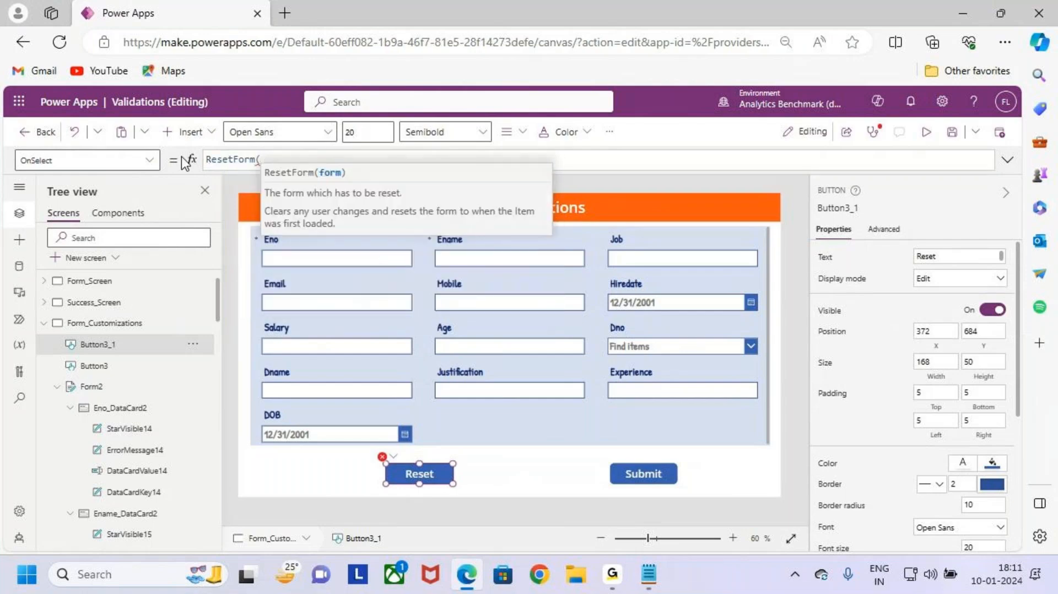
key(BackSpace)
text(()
key(Down)
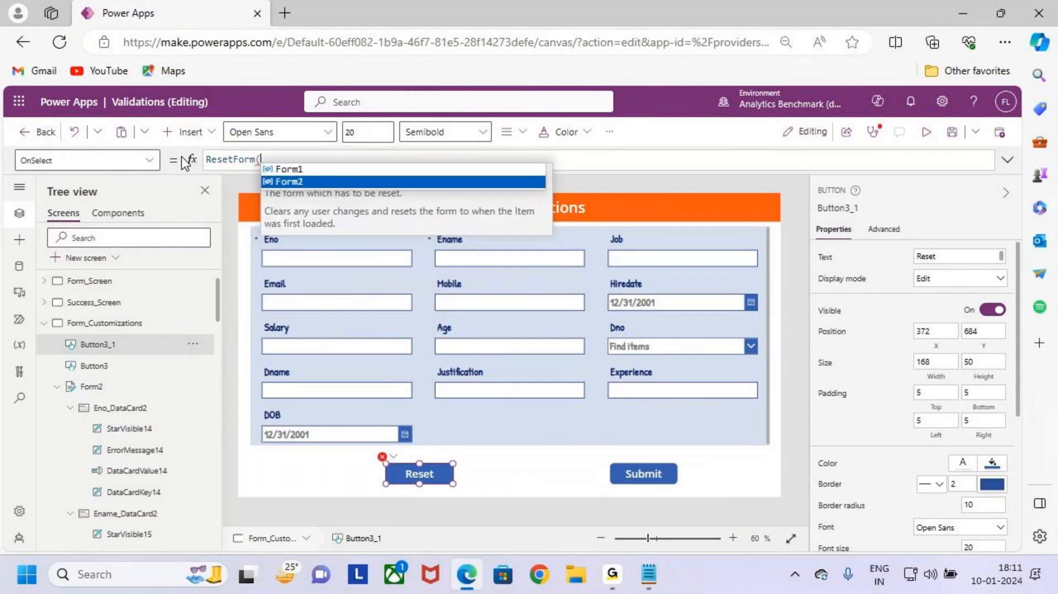
key(Up)
key(Down)
key(Tab)
text())
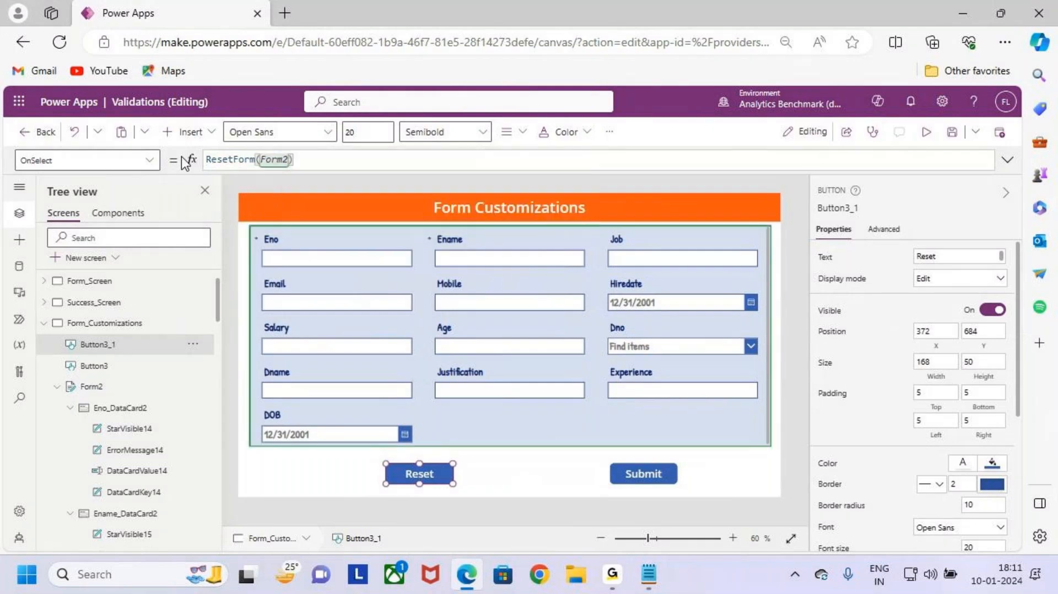
click(714, 479)
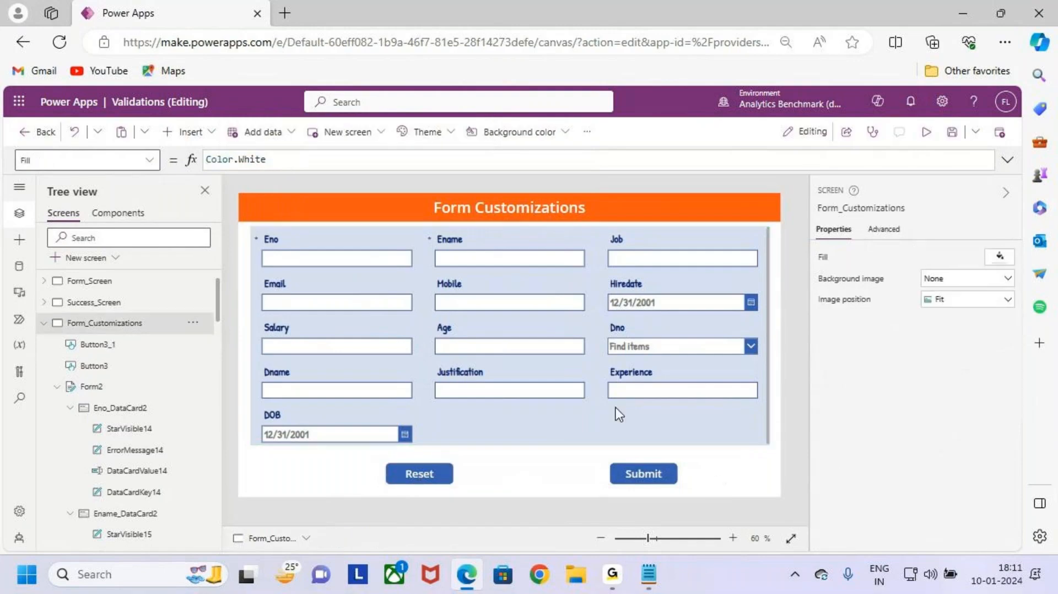
Step: Move the Submit button to about X 867 and the Reset button to about X 392, and nudge the form to about X 32, Y 97
click(620, 477)
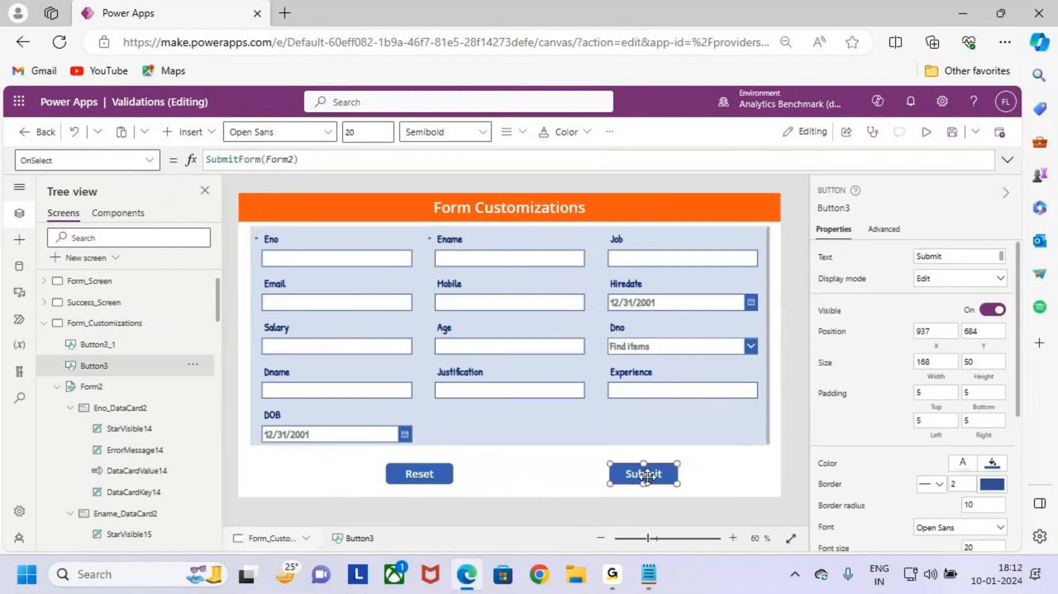
drag(619, 477, 611, 476)
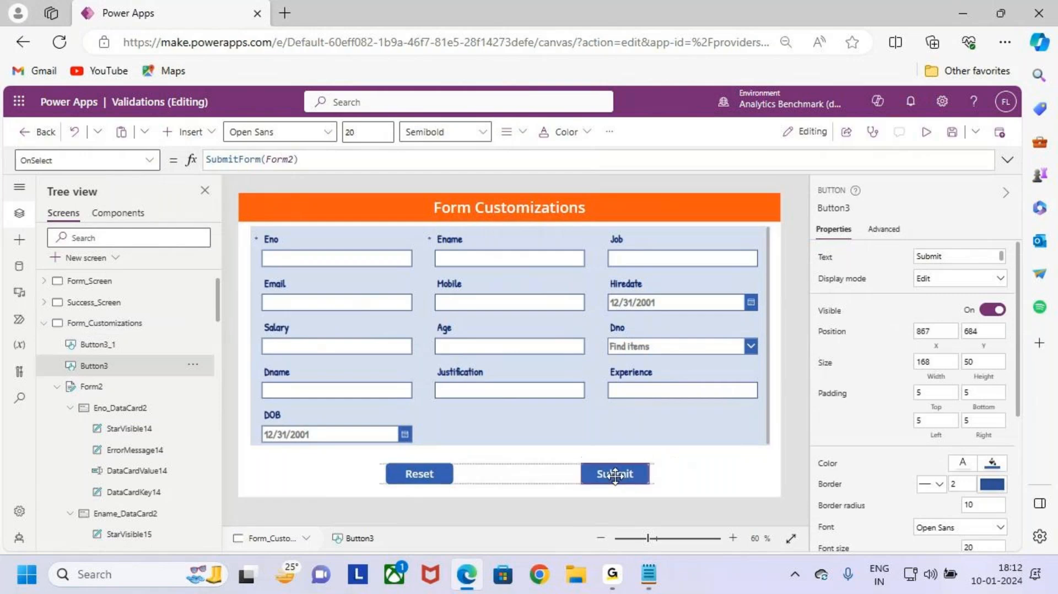
click(419, 473)
drag(421, 473, 428, 473)
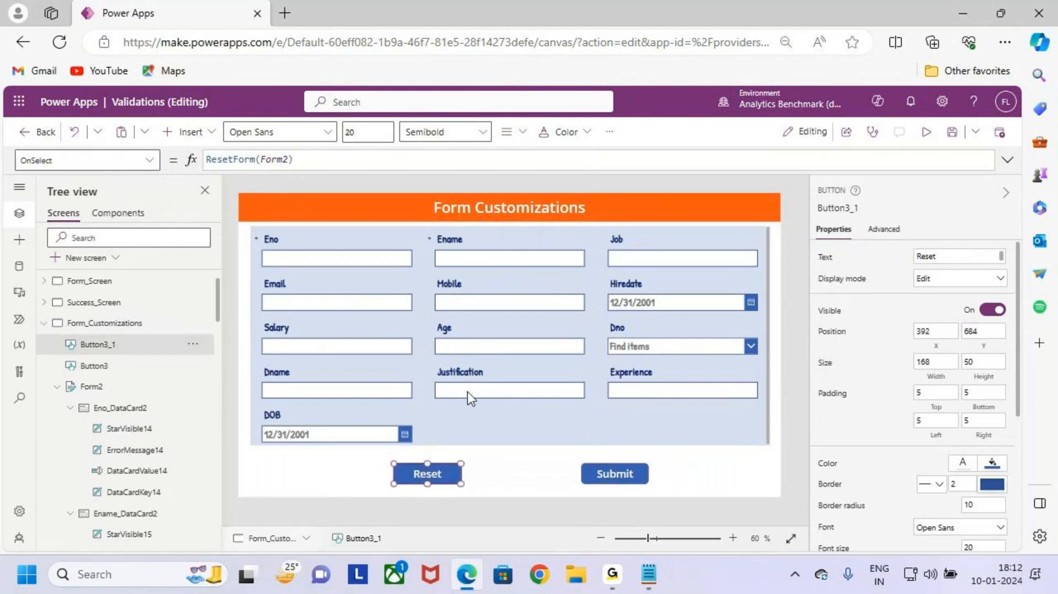
click(544, 408)
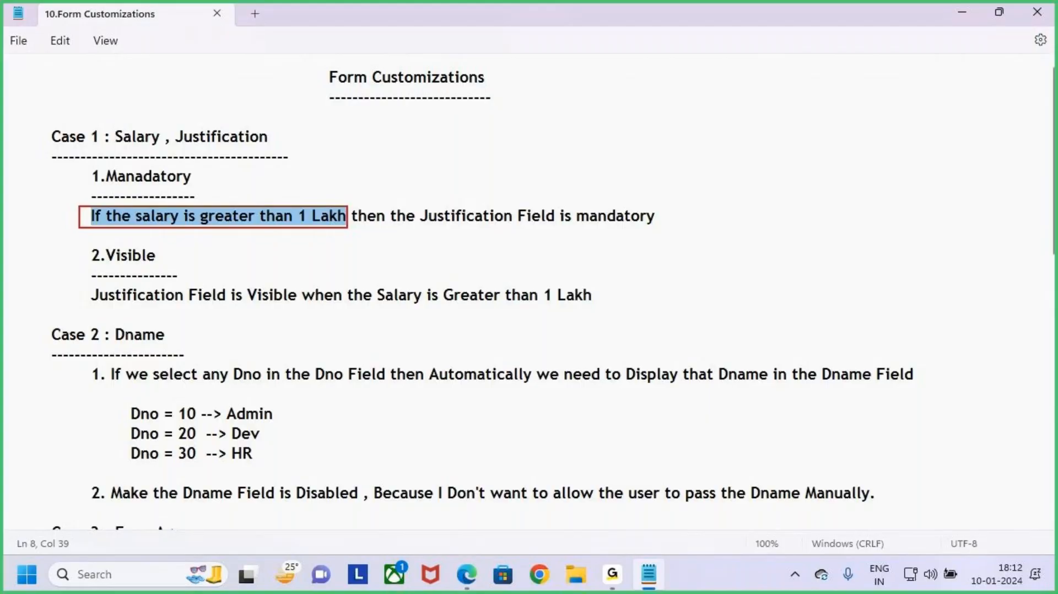
Step: Read the Case 1 mandatory rule for Salary and Justification in the Form Customizations notes and return to Power Apps
mouse_move(410, 202)
mouse_down()
mouse_move(455, 218)
mouse_move(665, 232)
mouse_up()
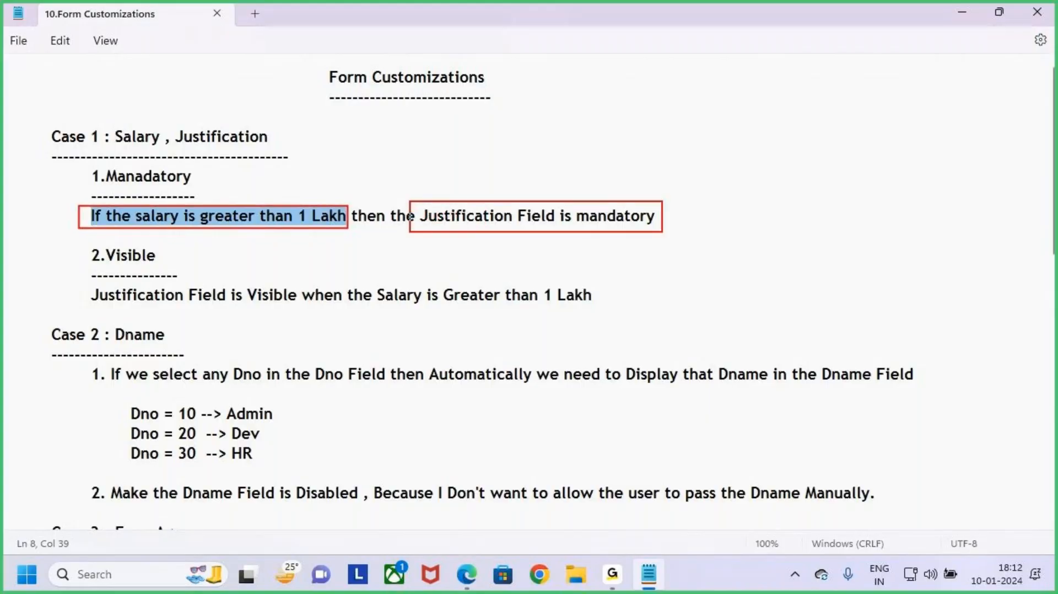
mouse_move(583, 169)
mouse_down()
mouse_move(599, 221)
mouse_move(622, 197)
mouse_up()
key(Escape)
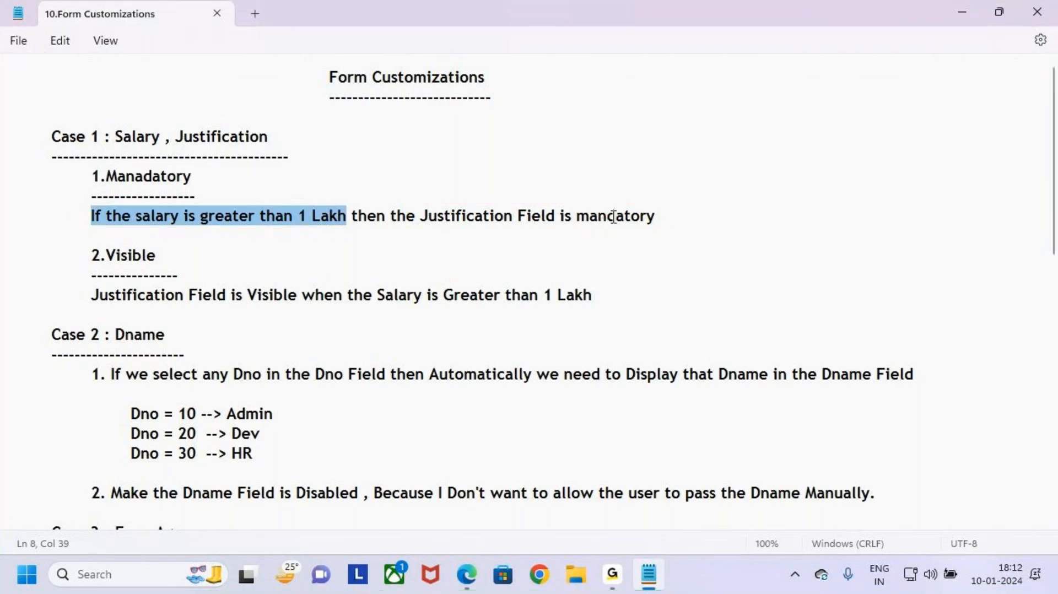
click(444, 255)
key(alt+Tab)
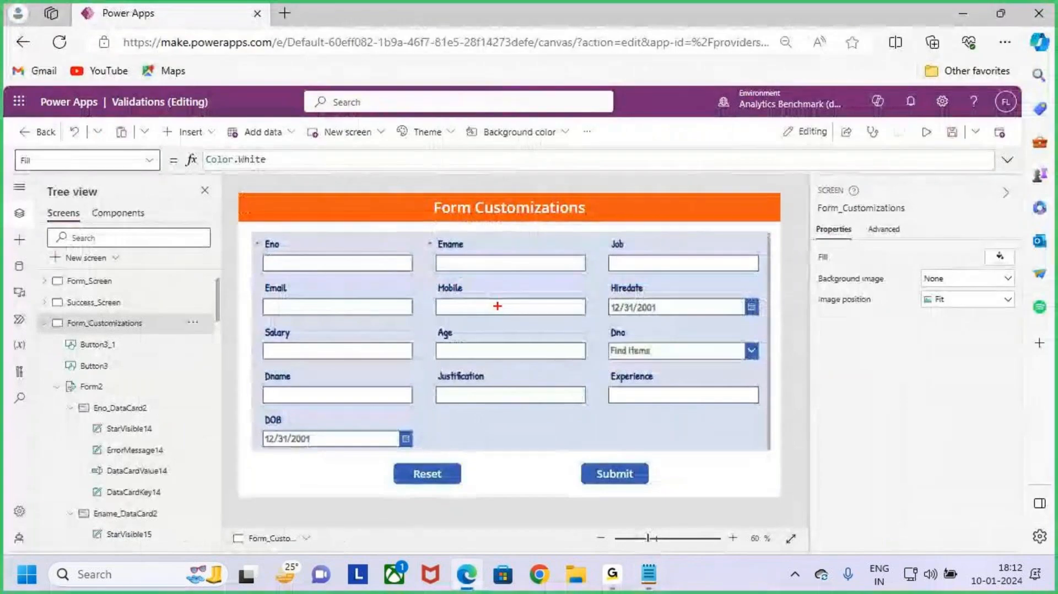
Step: Set the Employees edit form's default mode to New
click(510, 428)
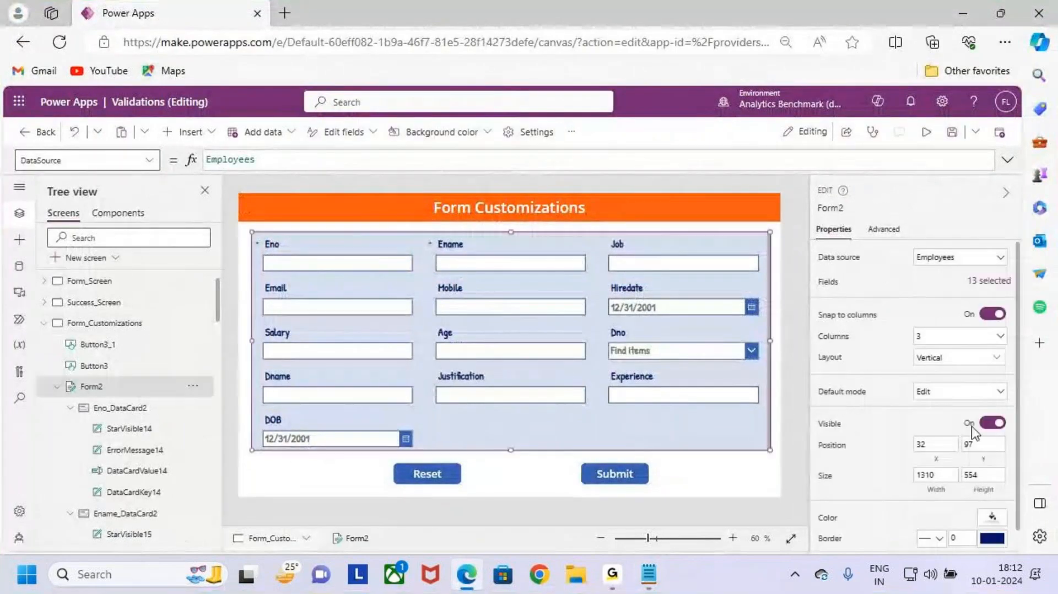
click(955, 396)
click(951, 432)
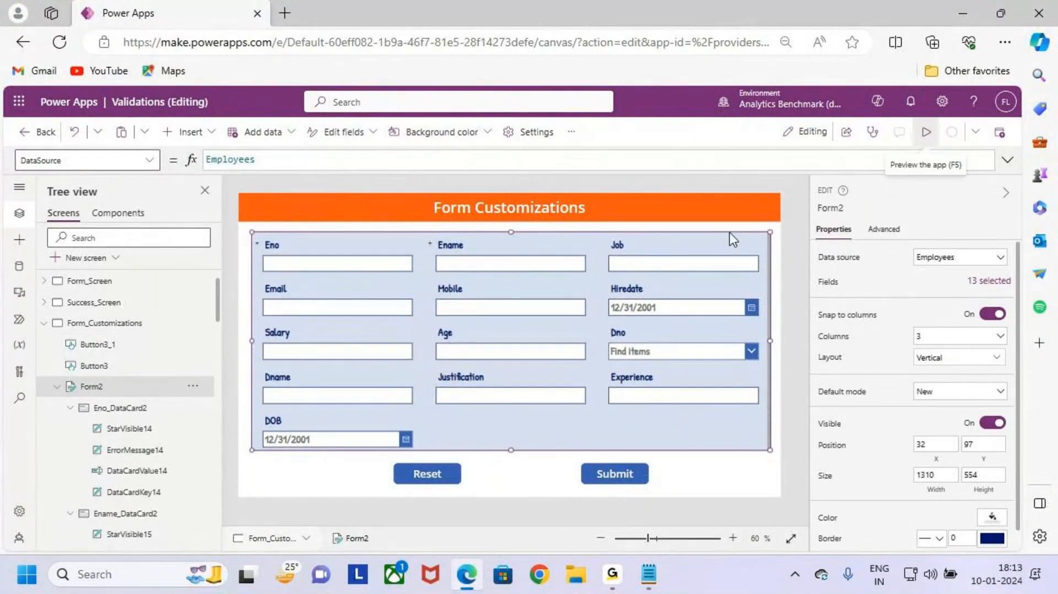
Step: Preview the Form_Customizations screen and return to editing
click(926, 134)
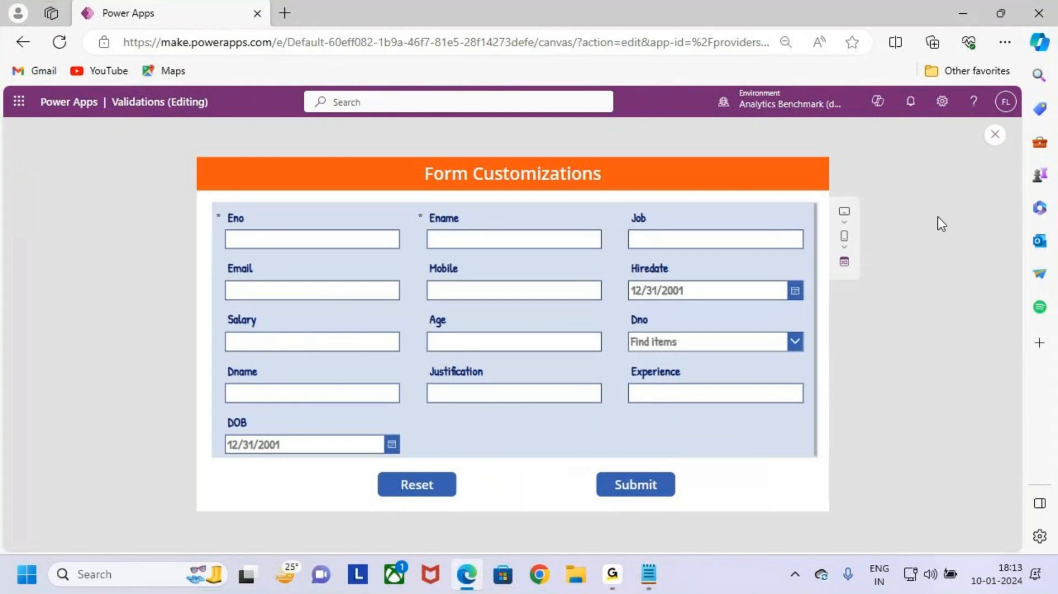
click(995, 135)
click(634, 382)
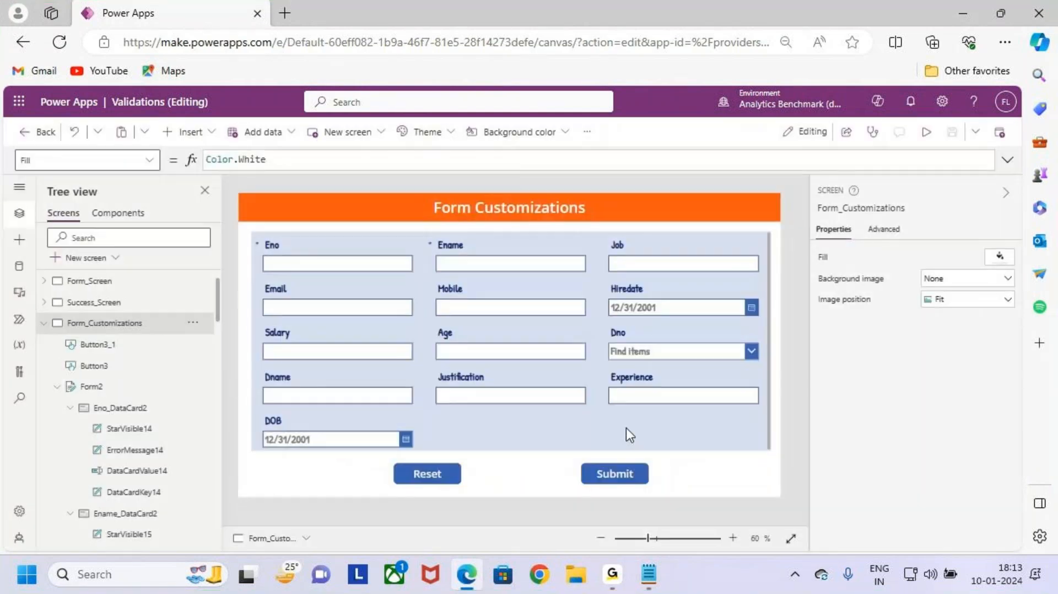
Step: Reorder the form's fields so that Age comes before Salary
click(626, 428)
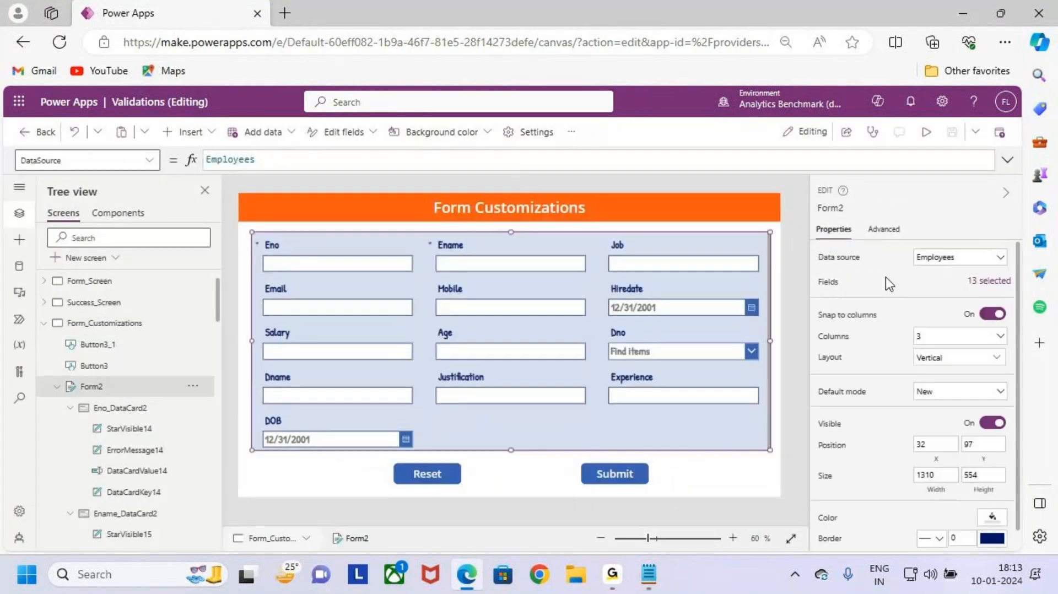
click(987, 281)
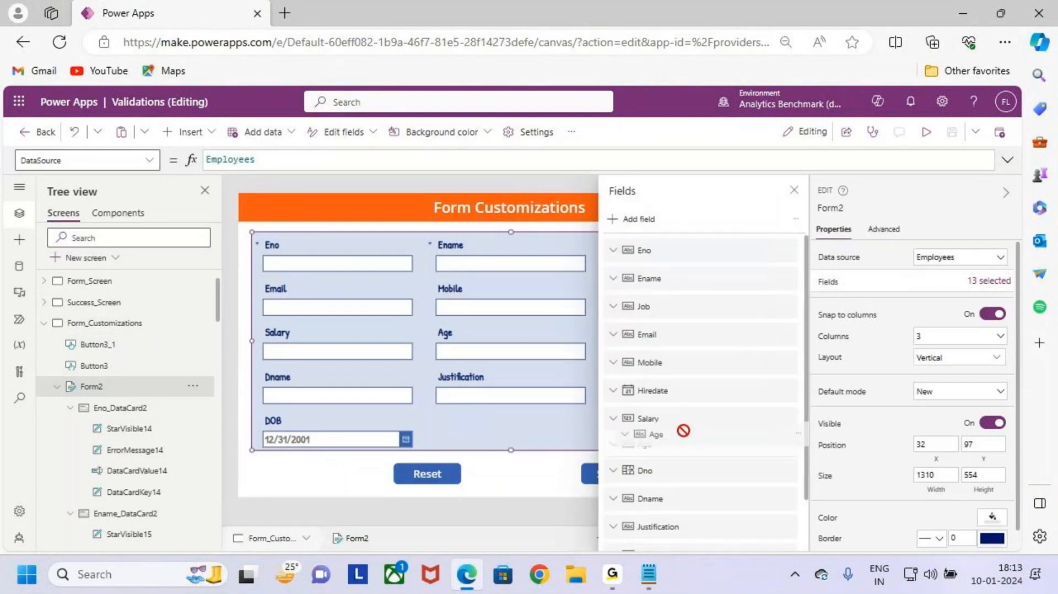
drag(673, 421, 673, 443)
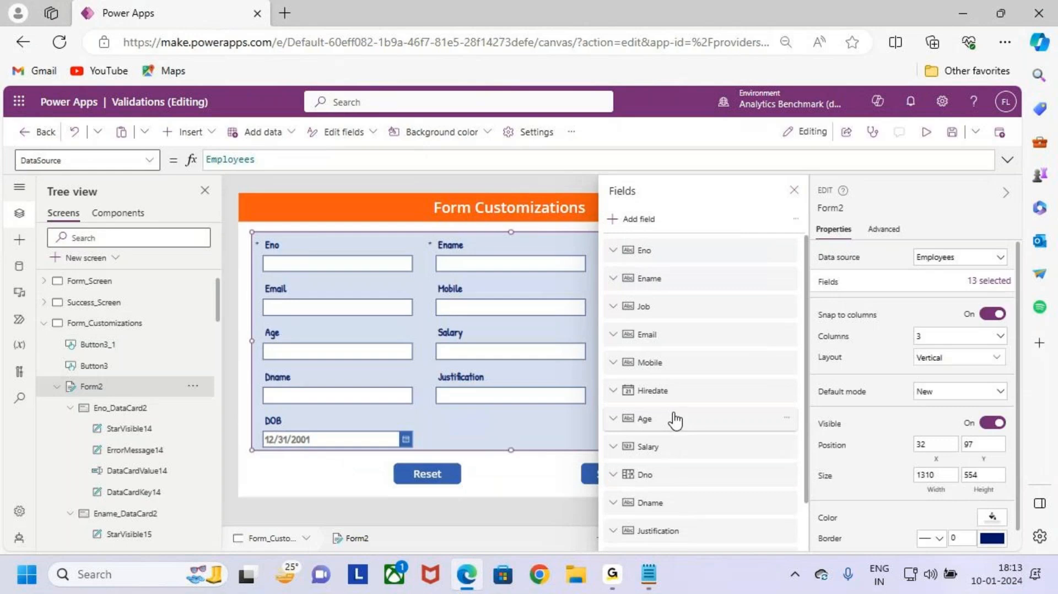
Step: Preview the Form_Customizations screen to review the Salary and Justification fields for the mandatory rule, and return to editing
click(793, 190)
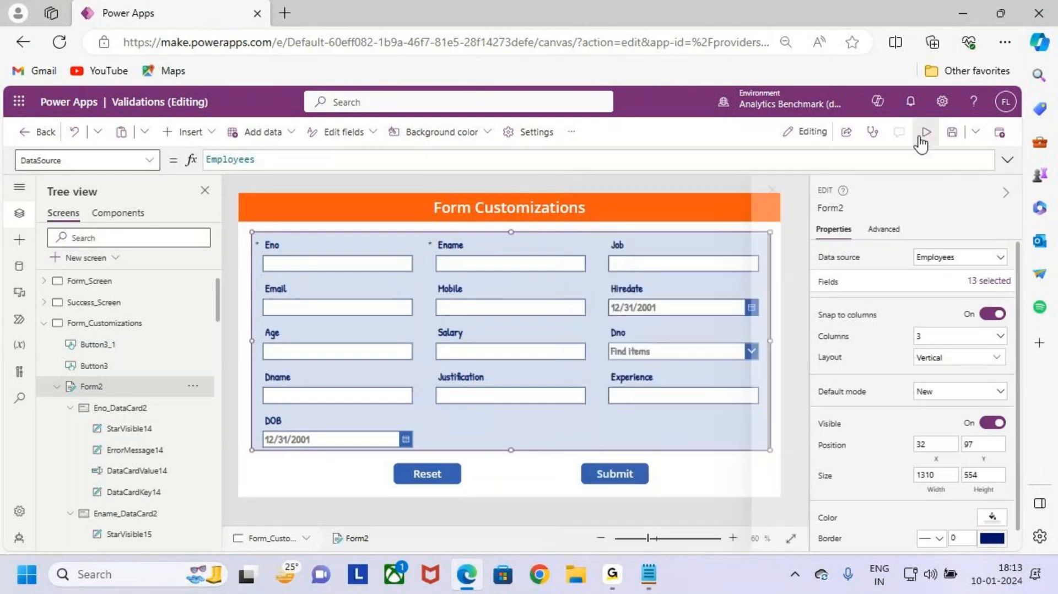
click(926, 131)
key(ctrl+2)
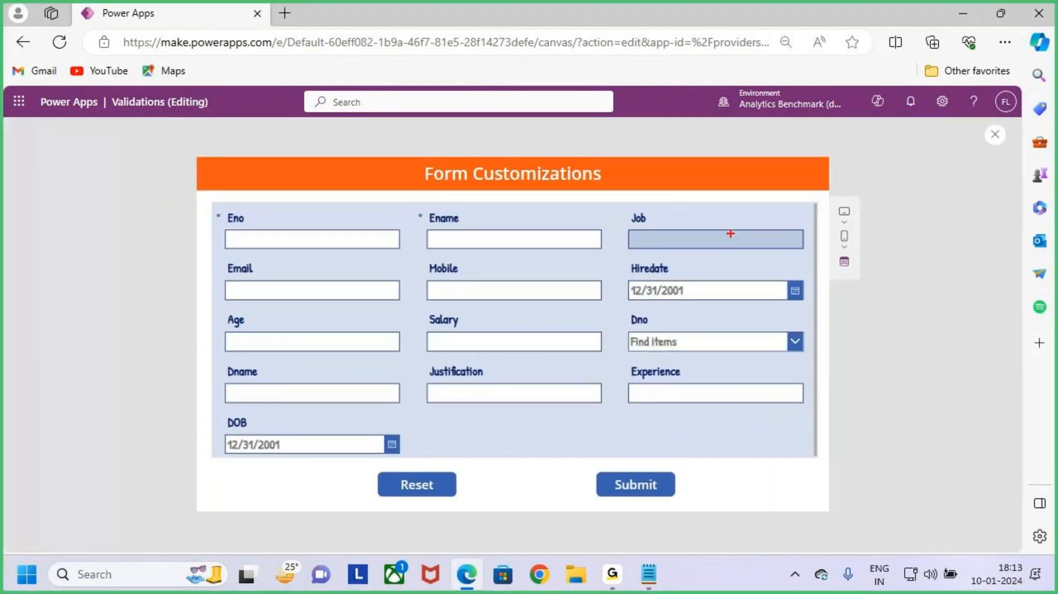
text(t)
text(>1)
text(10000)
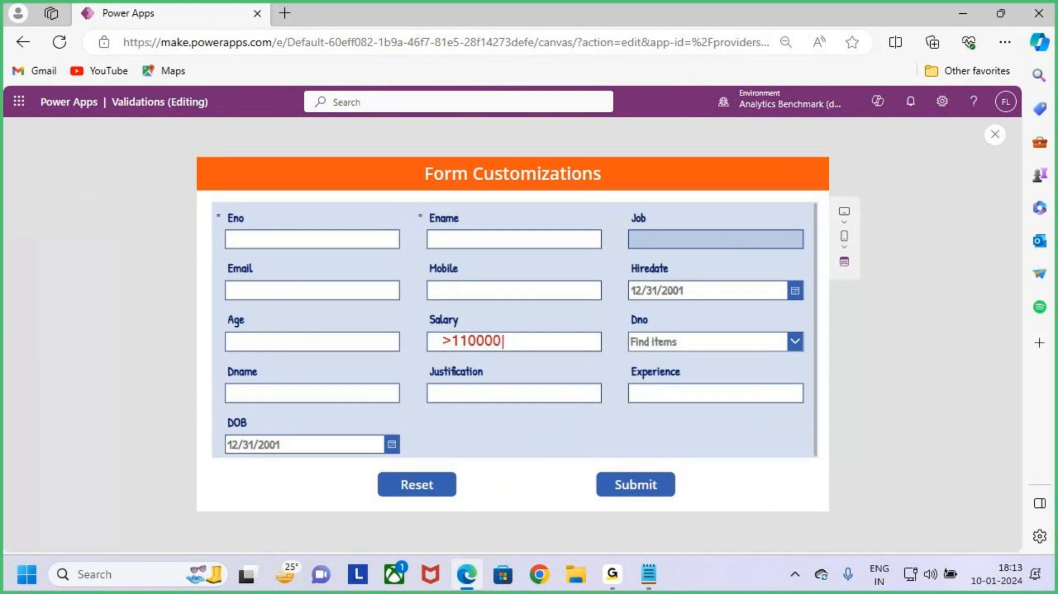
key(Escape)
mouse_move(421, 367)
mouse_down()
mouse_move(500, 406)
mouse_move(612, 411)
mouse_up()
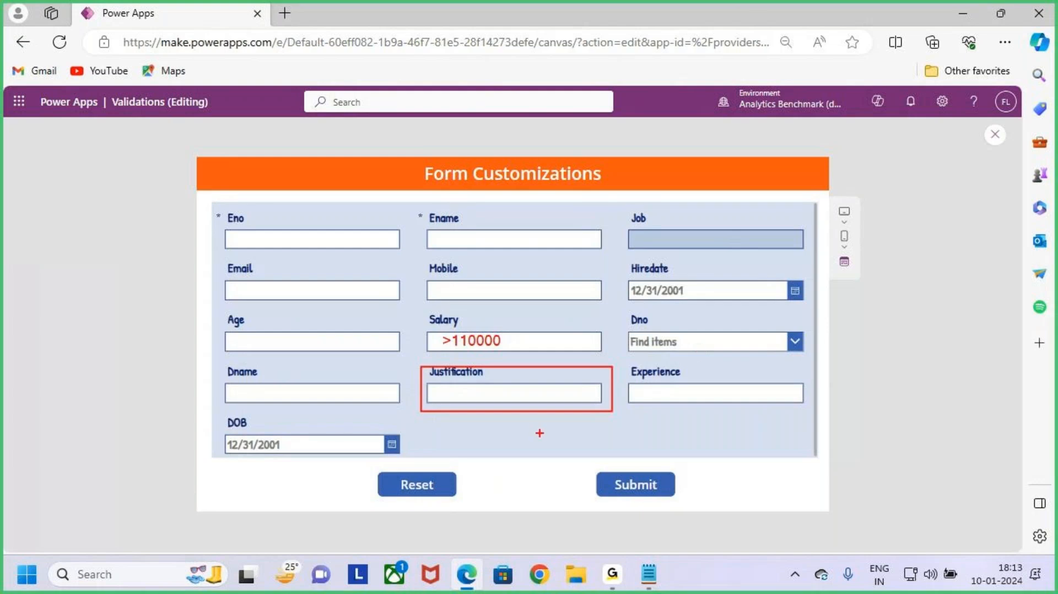
drag(558, 375, 561, 318)
key(Escape)
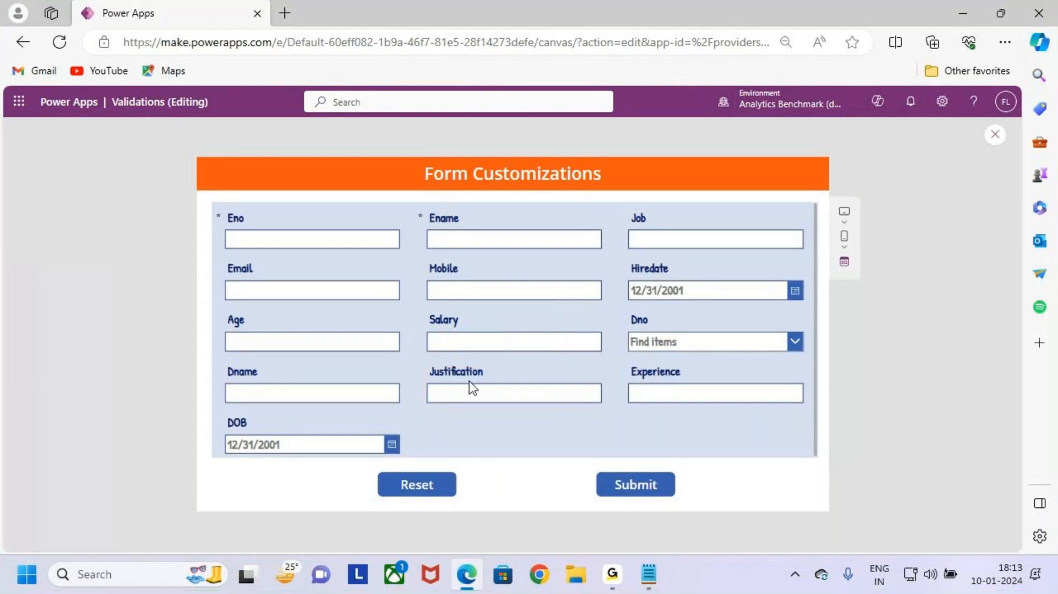
key(ctrl+2)
mouse_move(453, 329)
mouse_down()
mouse_move(468, 334)
mouse_move(457, 360)
mouse_up()
drag(492, 327, 492, 363)
drag(517, 324, 532, 351)
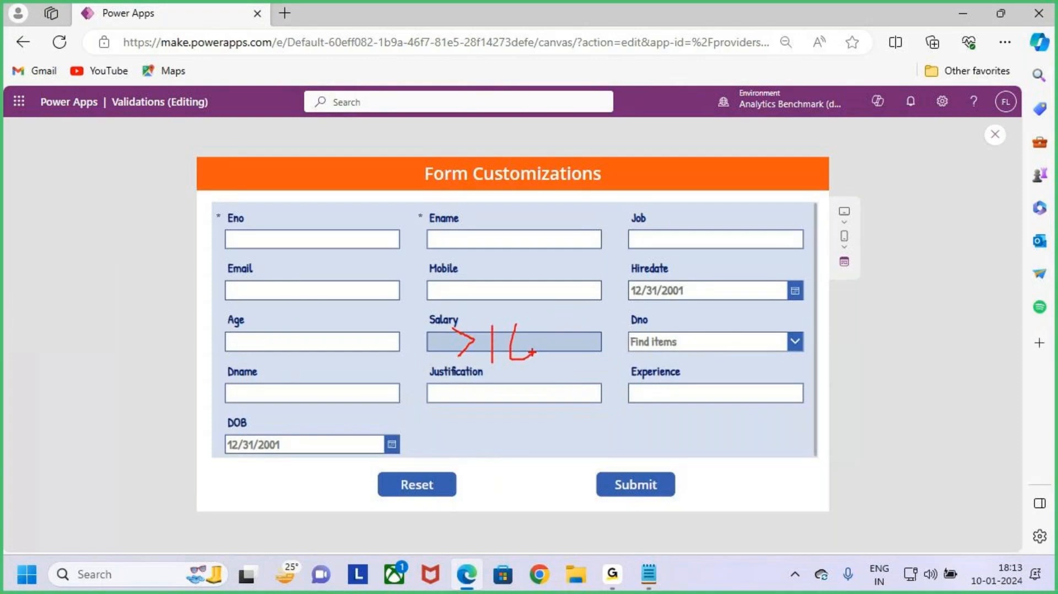
key(Escape)
click(994, 139)
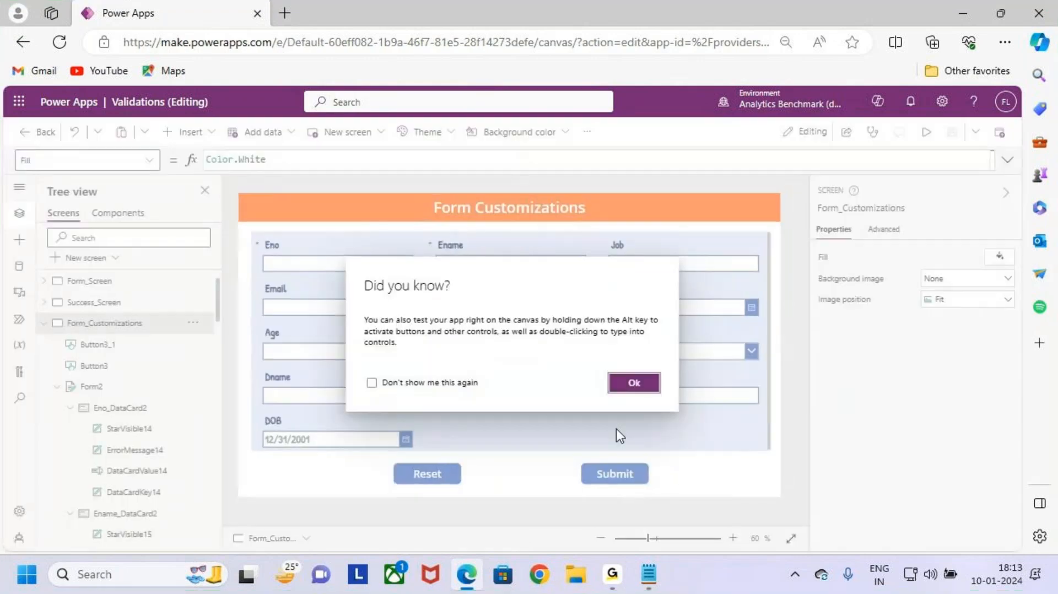
click(632, 383)
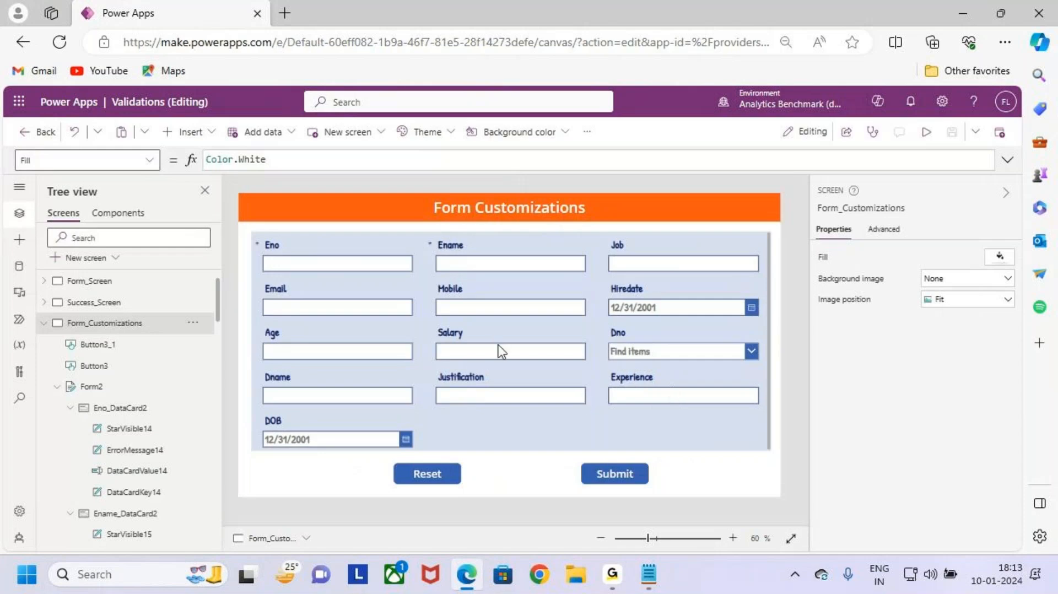
Step: Select the text input inside the Salary card and copy its control name, DataCardValue20
click(473, 389)
click(519, 342)
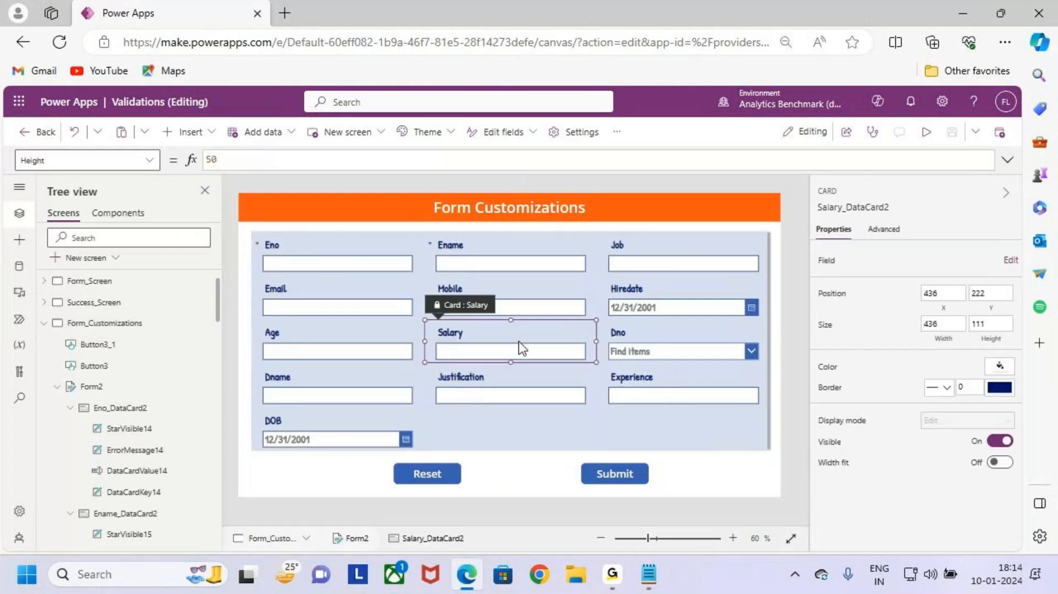
click(544, 355)
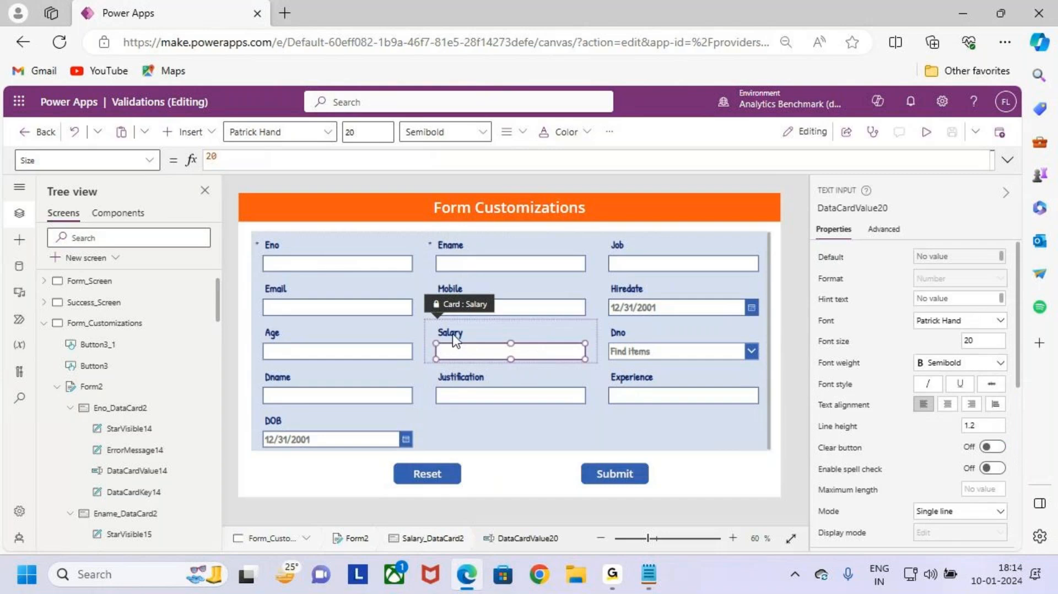
click(512, 337)
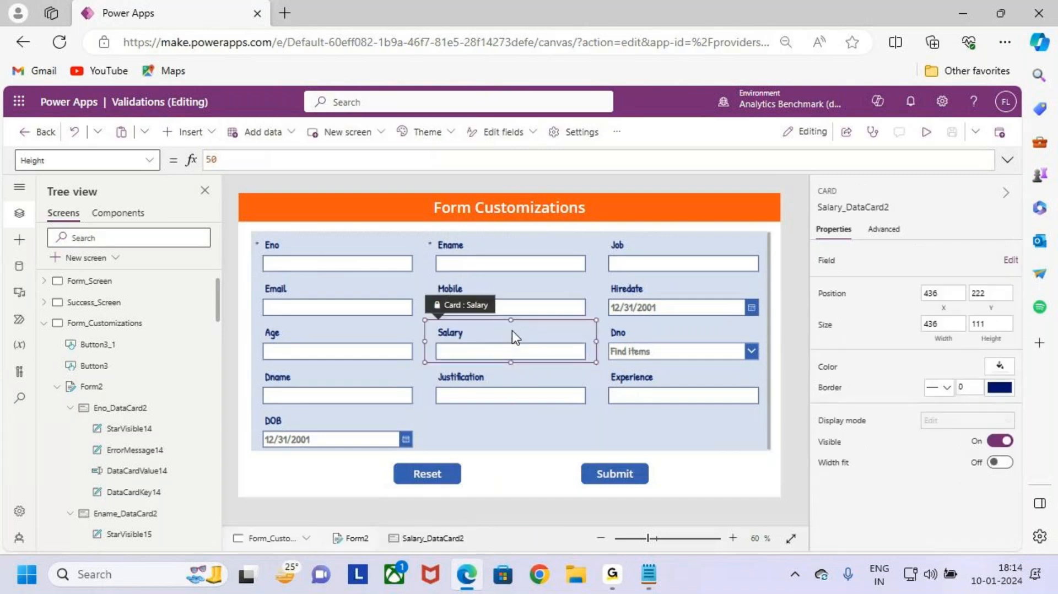
click(554, 351)
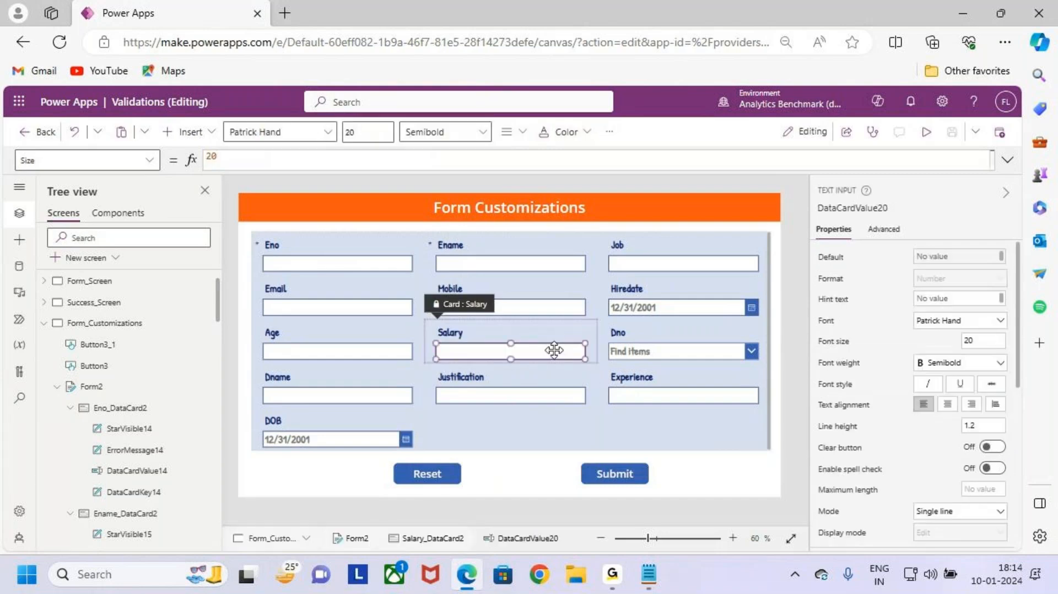
click(861, 209)
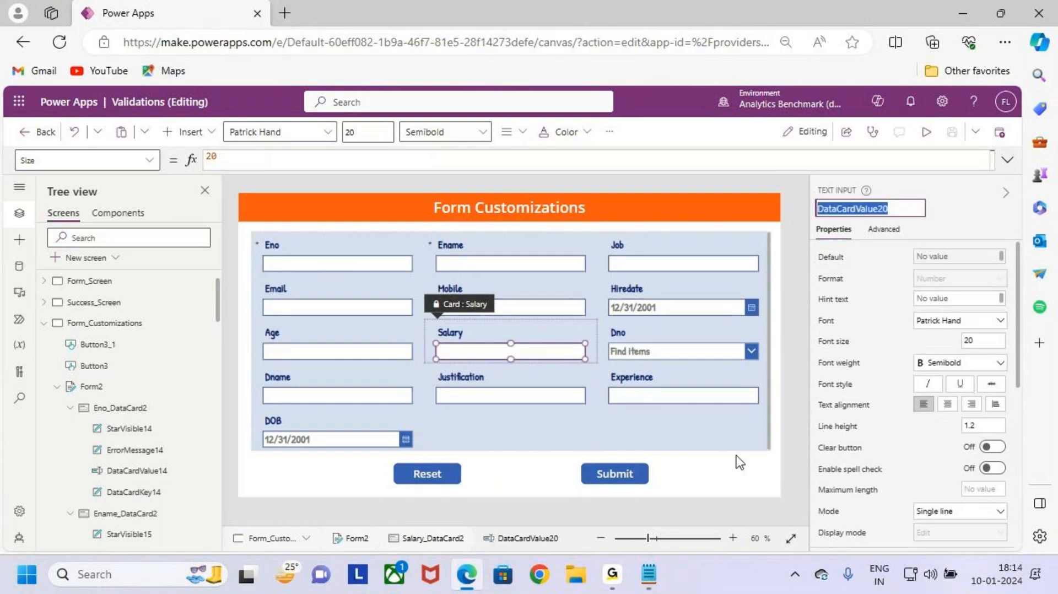
Step: Unlock the Justification card so that its properties can be changed
click(472, 380)
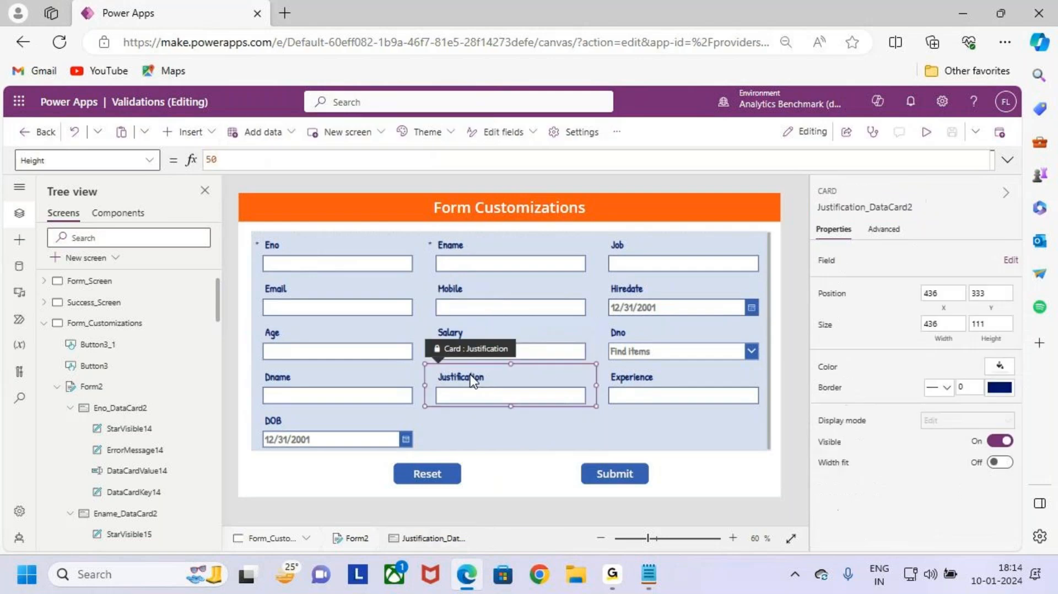
click(885, 229)
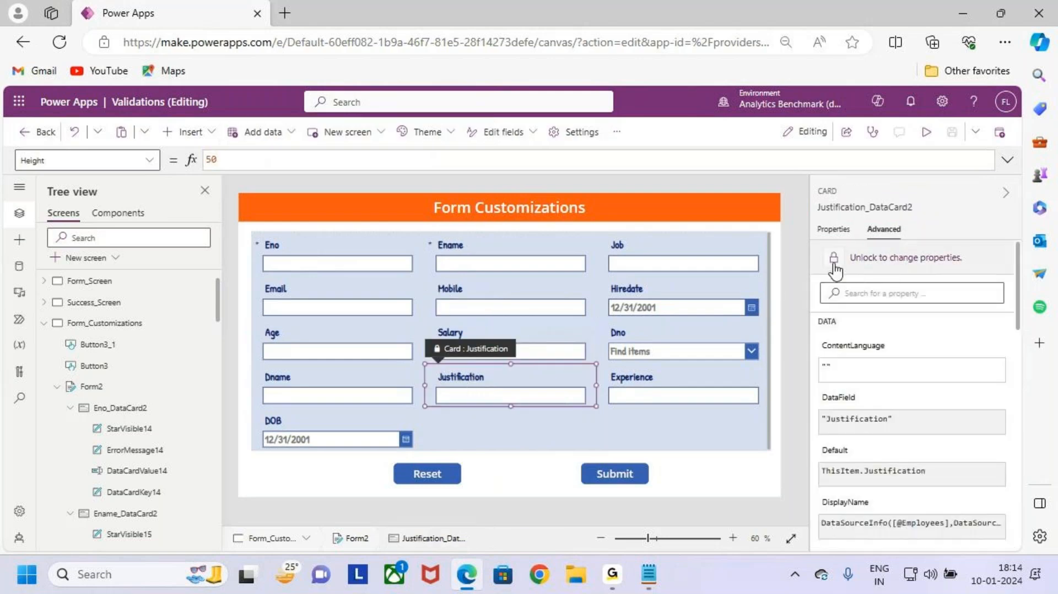
click(900, 259)
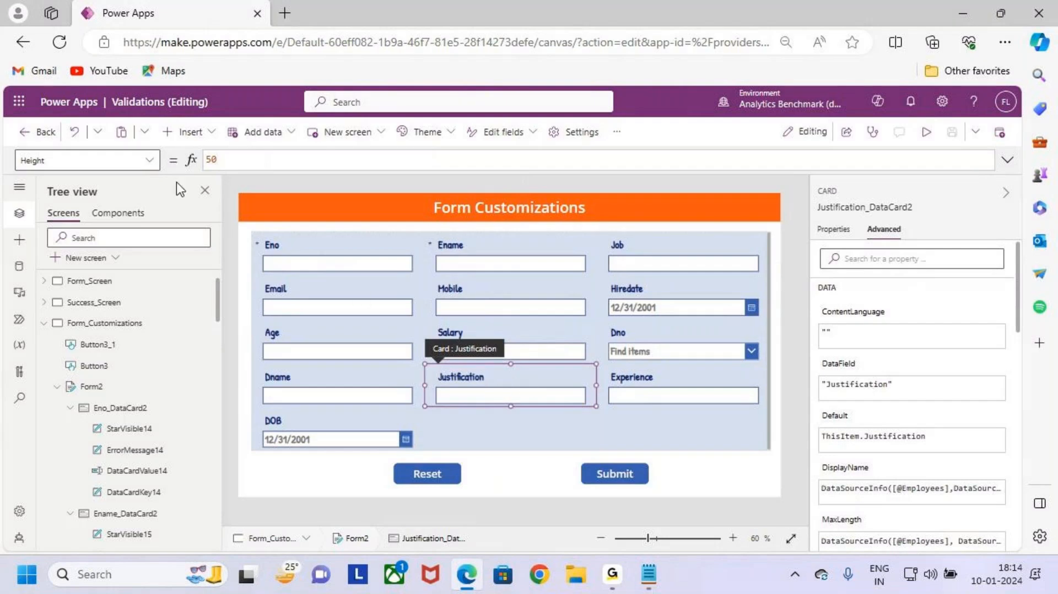
Step: Set the Justification card's Required property to Value(DataCardValue20.Text)>100000
click(150, 159)
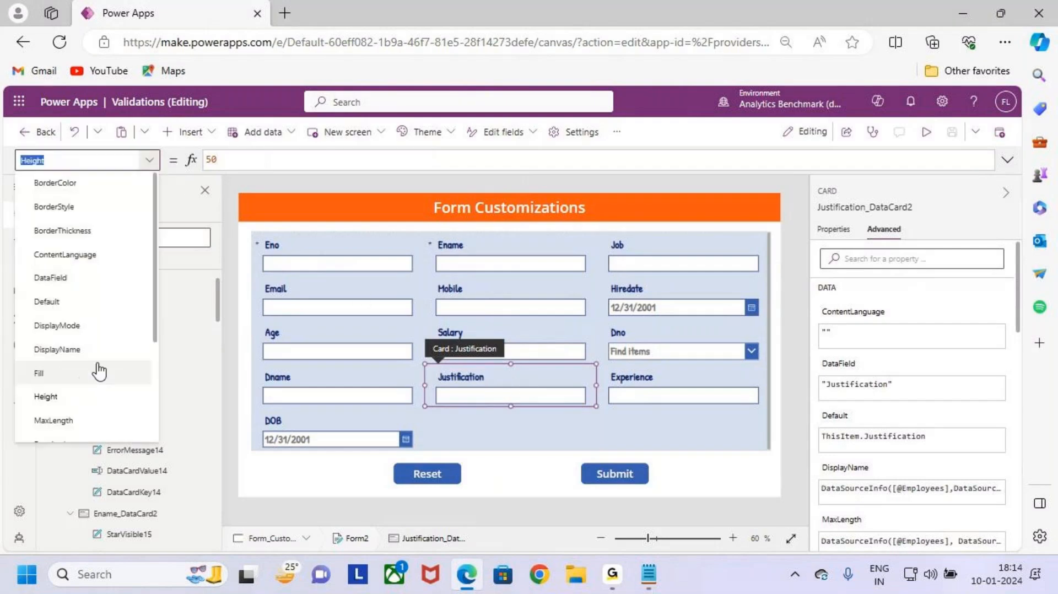
scroll(119, 323, down, 3)
scroll(105, 341, up, 3)
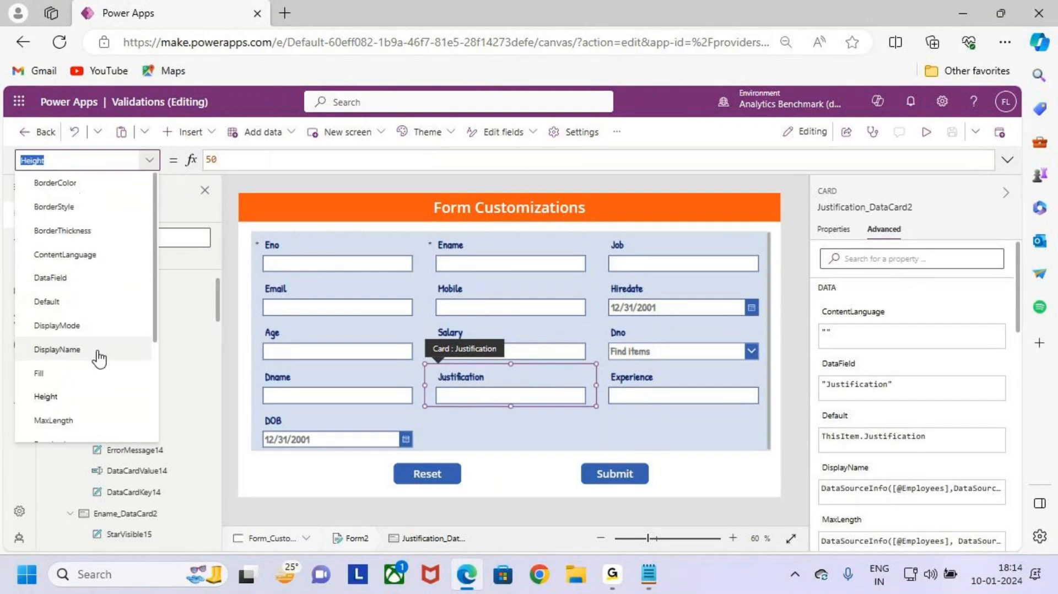
scroll(95, 368, down, 3)
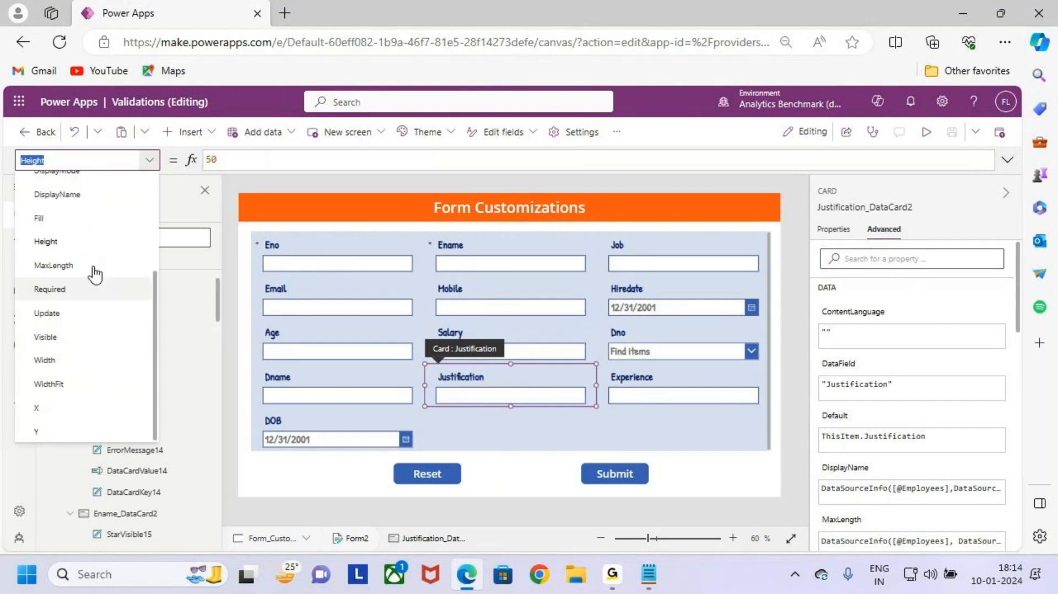
scroll(95, 292, up, 3)
scroll(77, 333, down, 3)
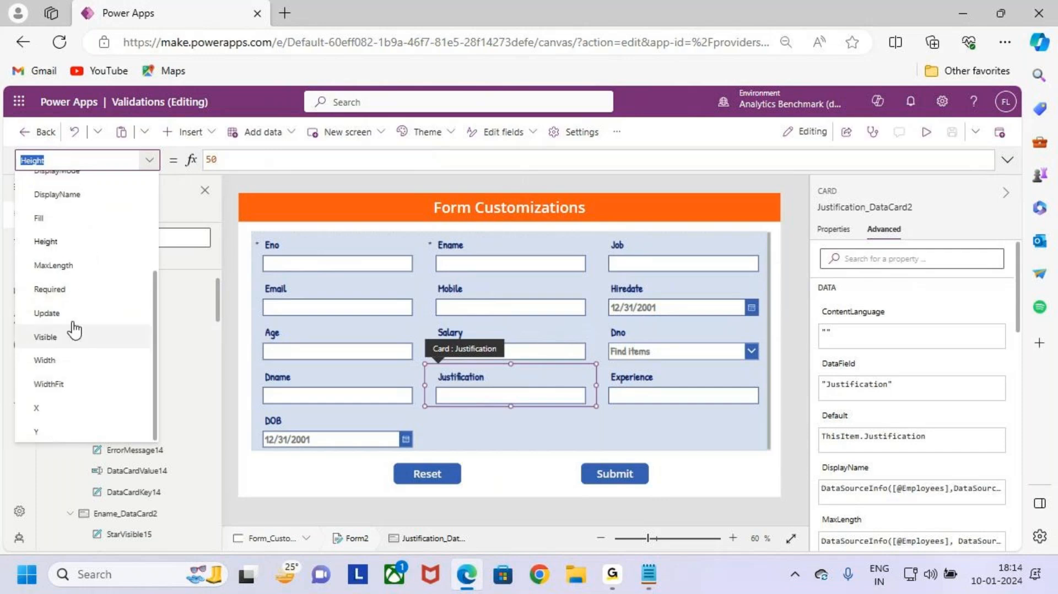
click(83, 289)
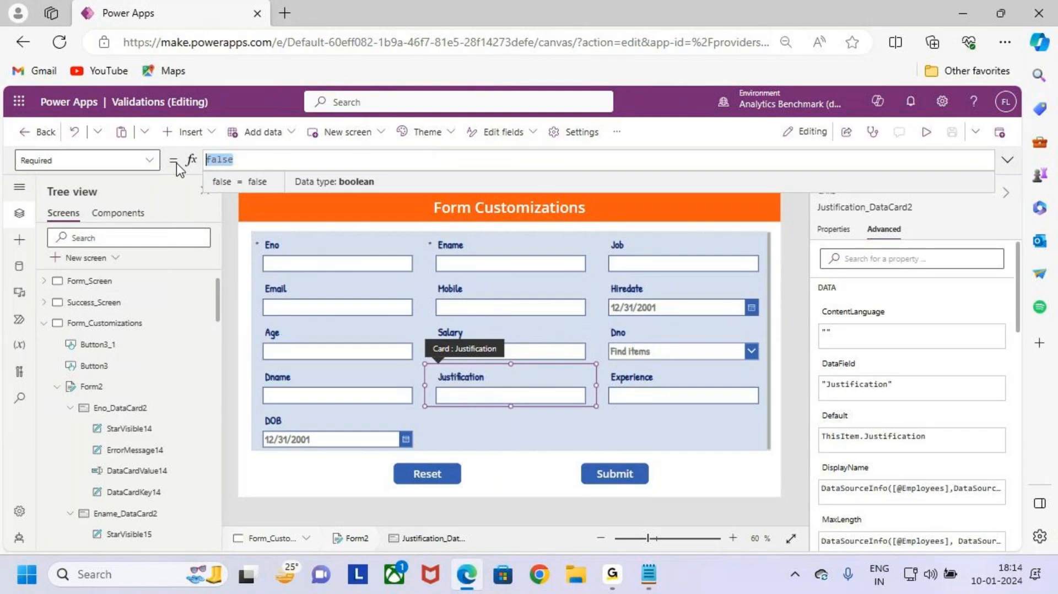
key(BackSpace)
text(V)
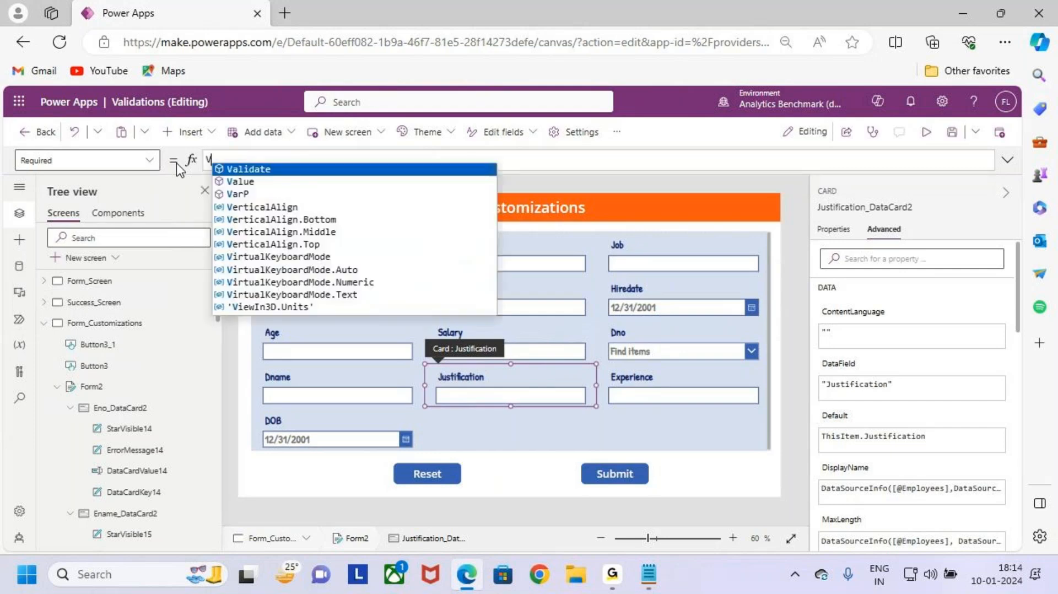
text(alue)
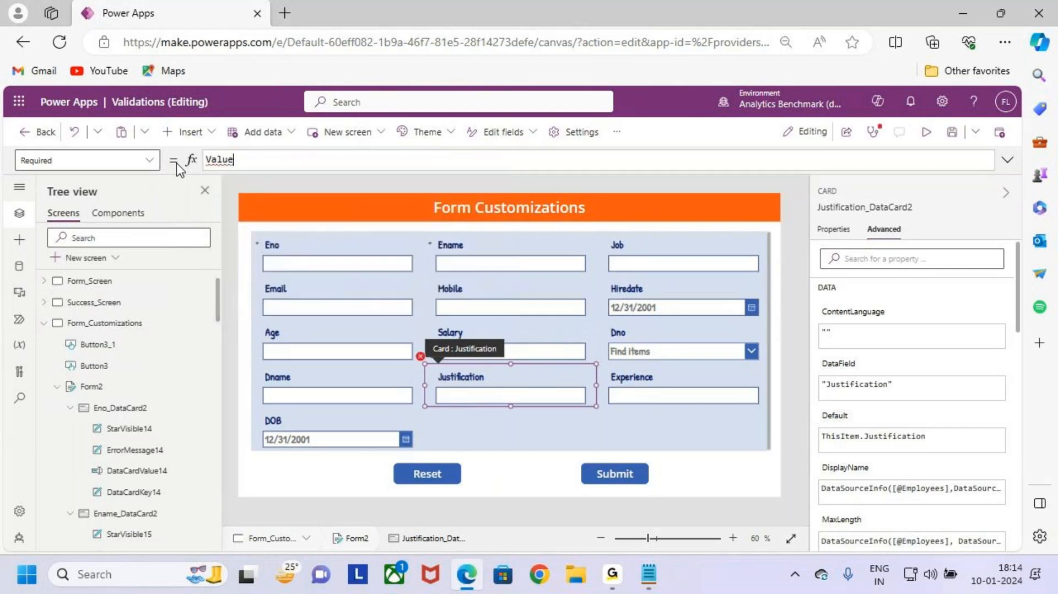
text(()
text(DataCardValue20)
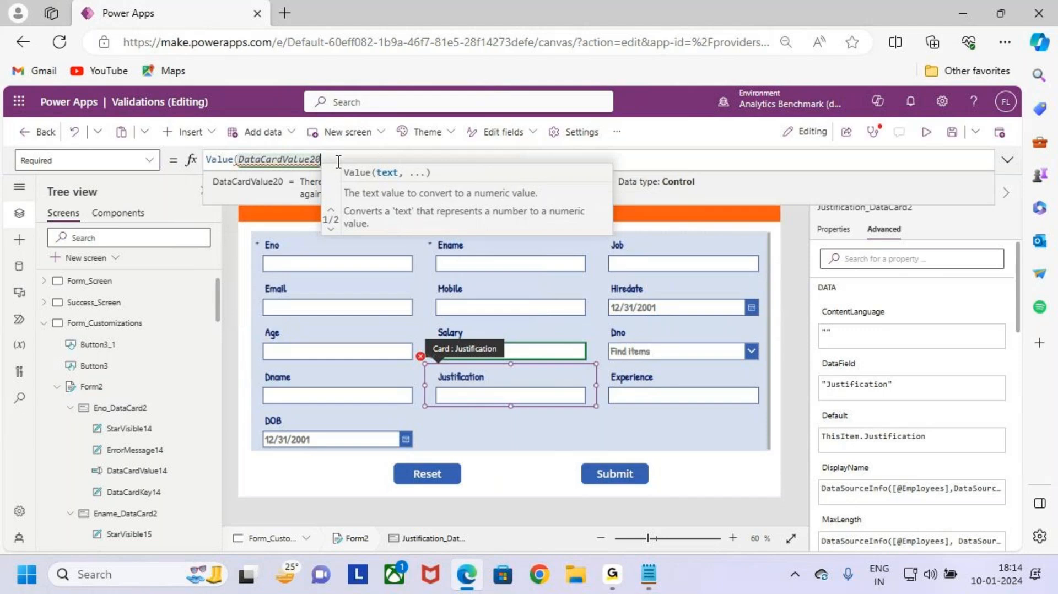
text(.text)
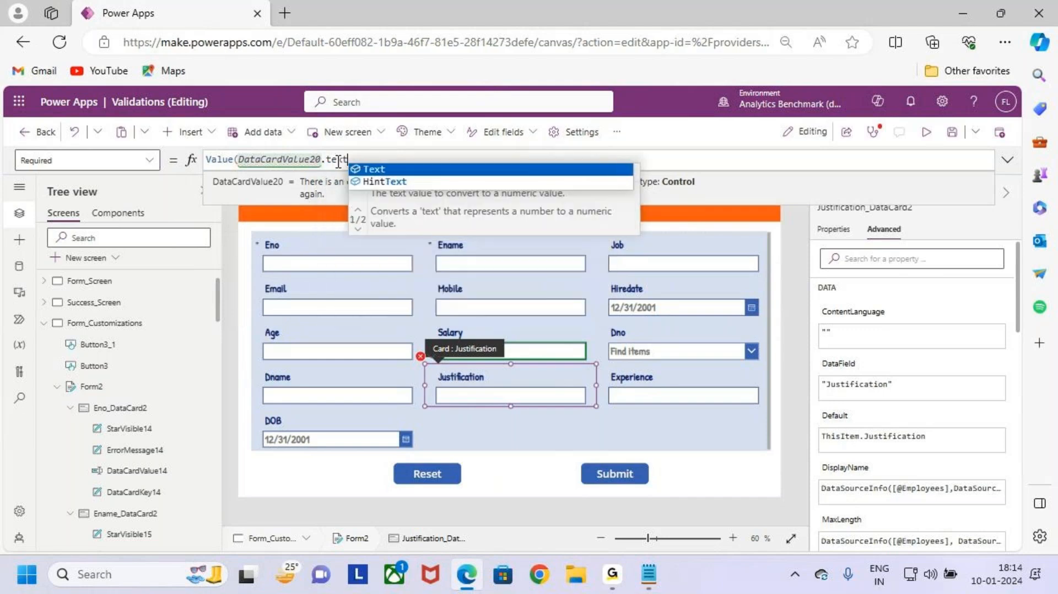
key(Tab)
text()>1)
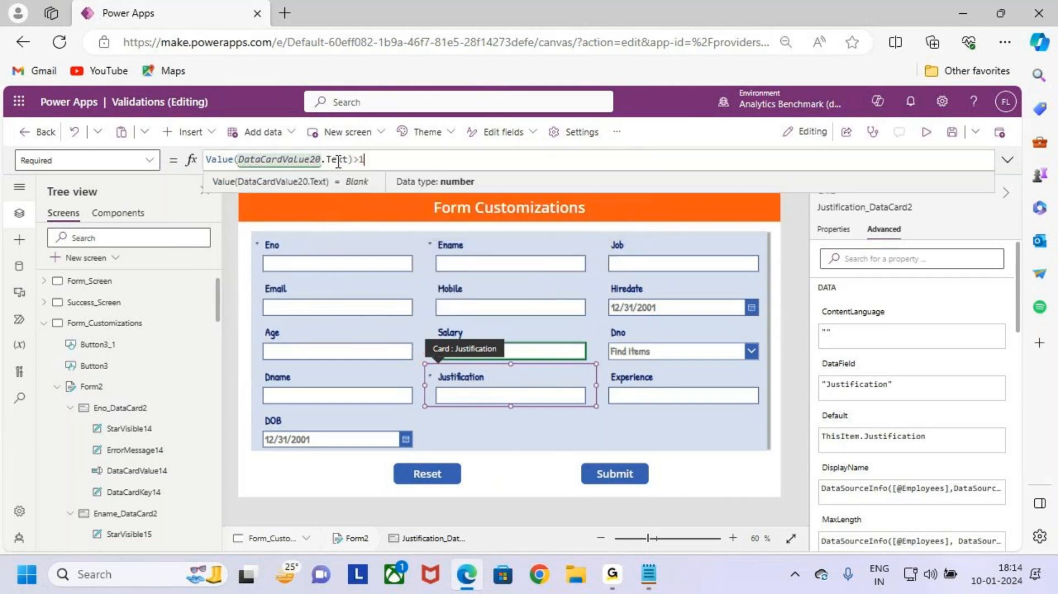
text(00000)
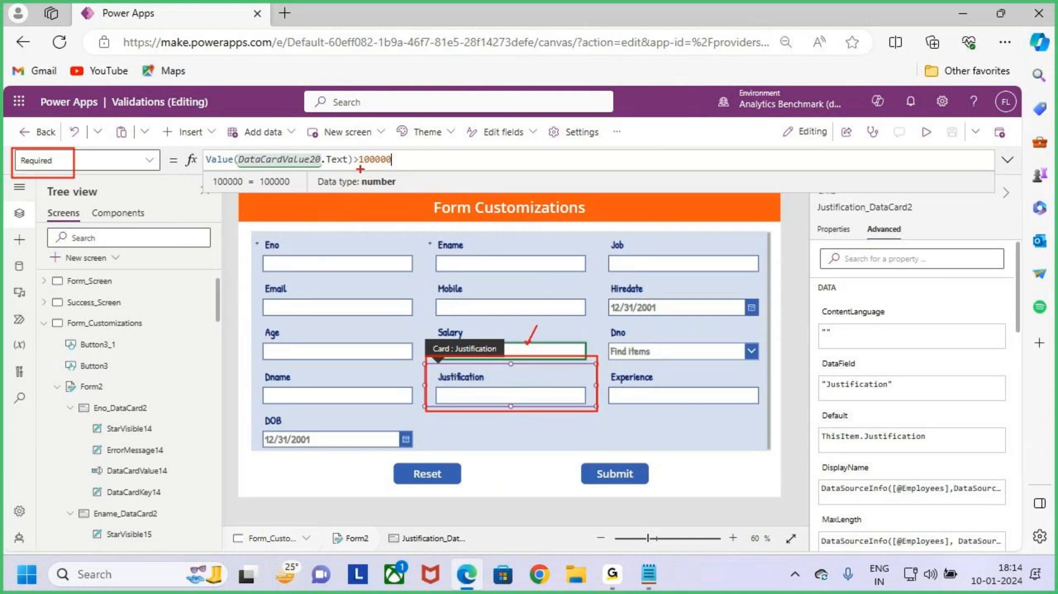
drag(360, 168, 388, 168)
click(537, 425)
Step: Preview the screen and enter 90000 as the Salary to test whether Justification is mandatory
click(926, 133)
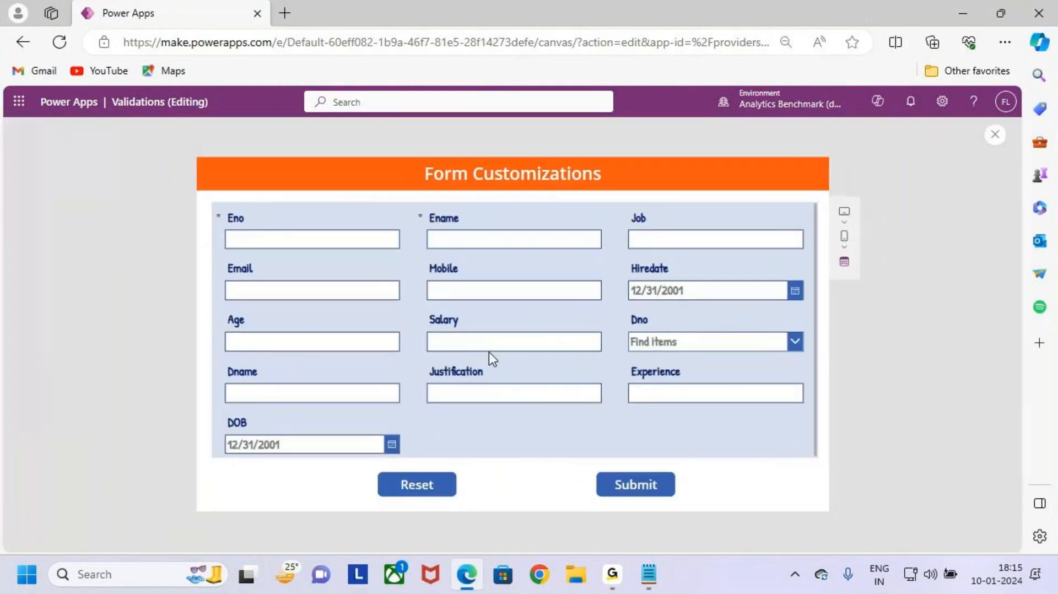
click(489, 341)
text(90000)
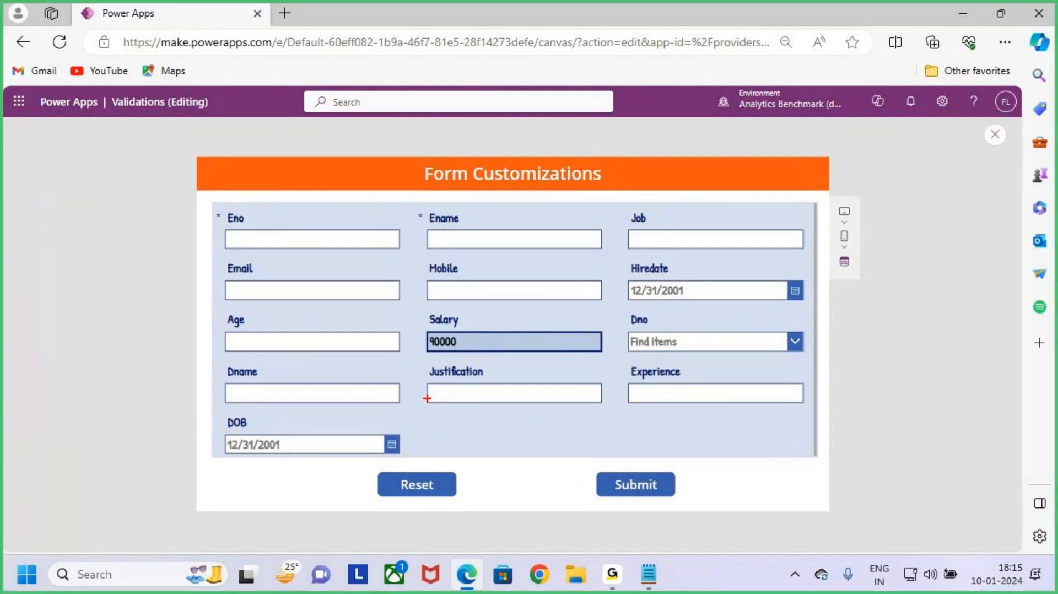
drag(419, 361, 602, 413)
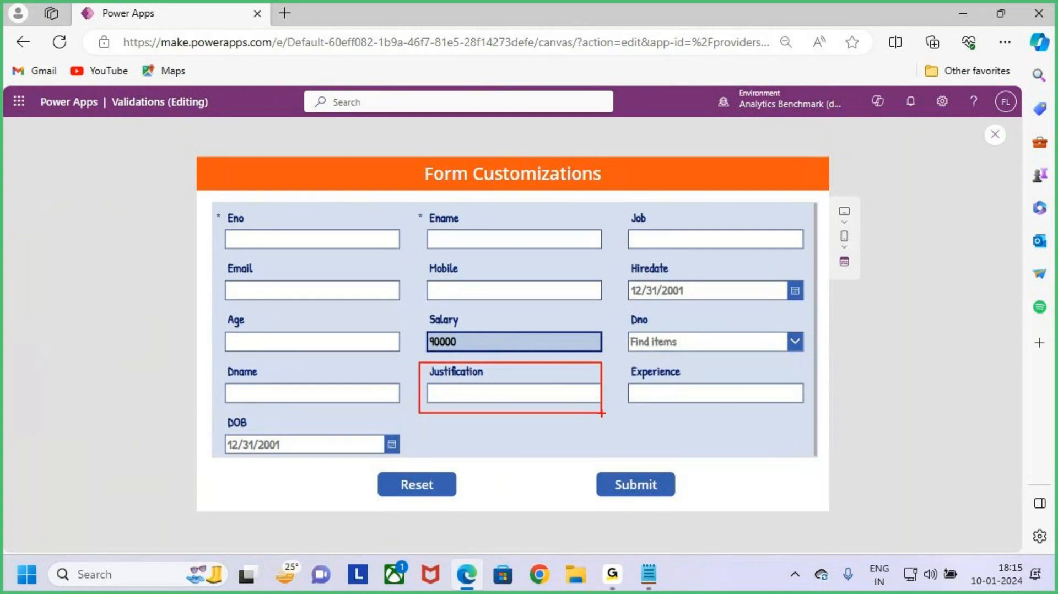
key(Escape)
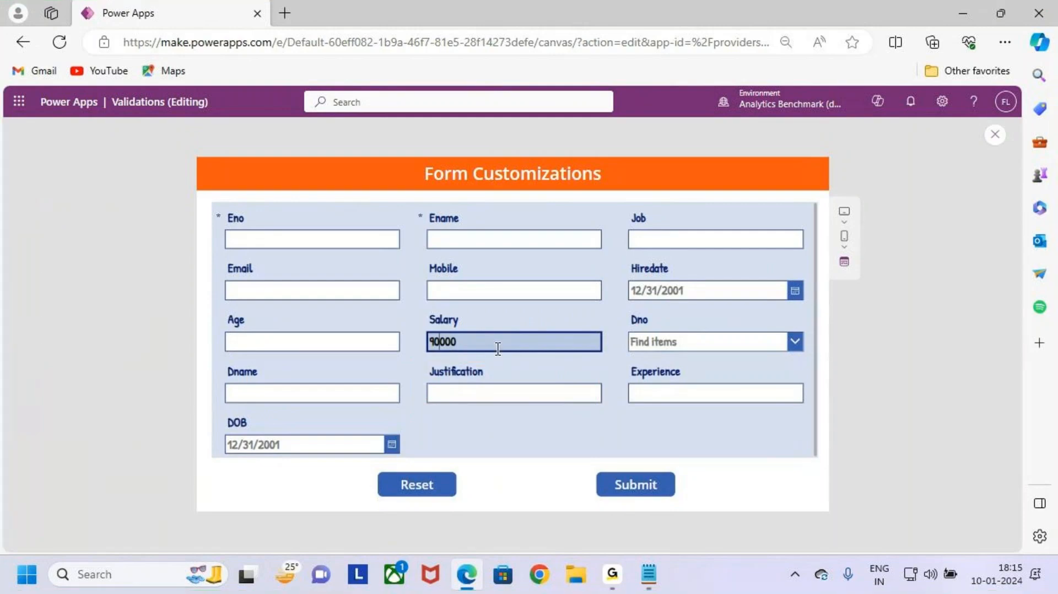
Step: Change the Salary to 110000 in the preview and check the mandatory mark on Justification
key(BackSpace)
text(10)
key(BackSpace)
text(10)
key(BackSpace)
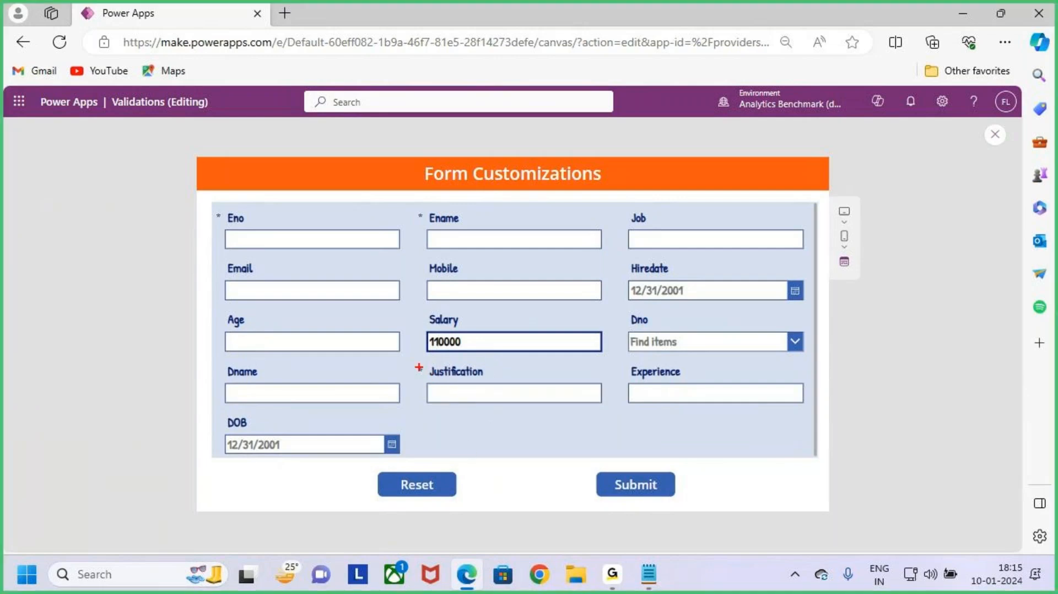
mouse_move(407, 358)
mouse_down()
mouse_move(429, 380)
mouse_move(471, 342)
mouse_up()
drag(442, 406, 513, 398)
key(Escape)
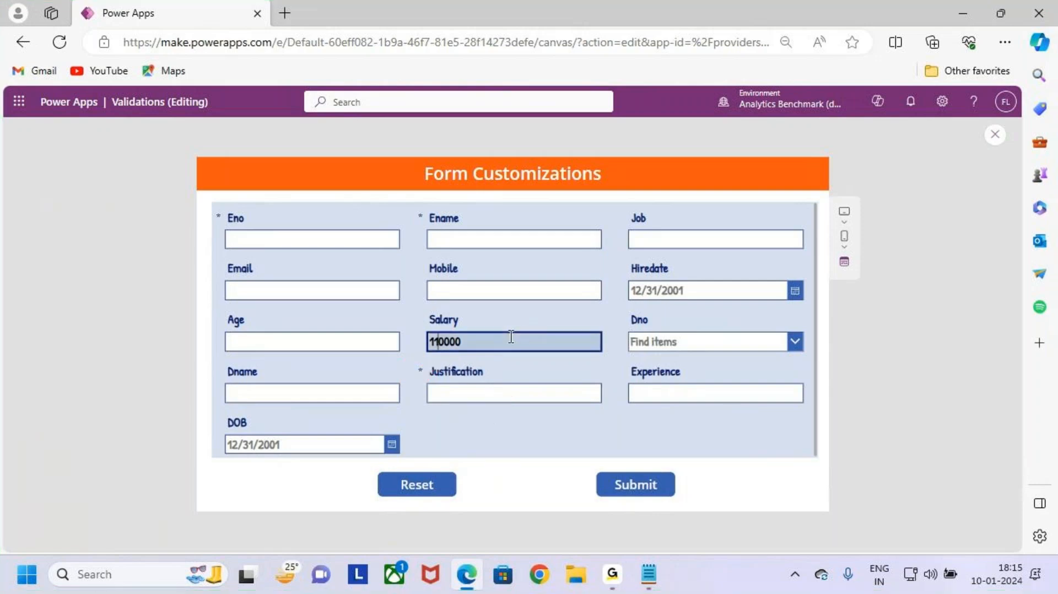
Step: Clear the Salary entry in the previewed form and check the Justification field again
drag(510, 336, 389, 338)
key(BackSpace)
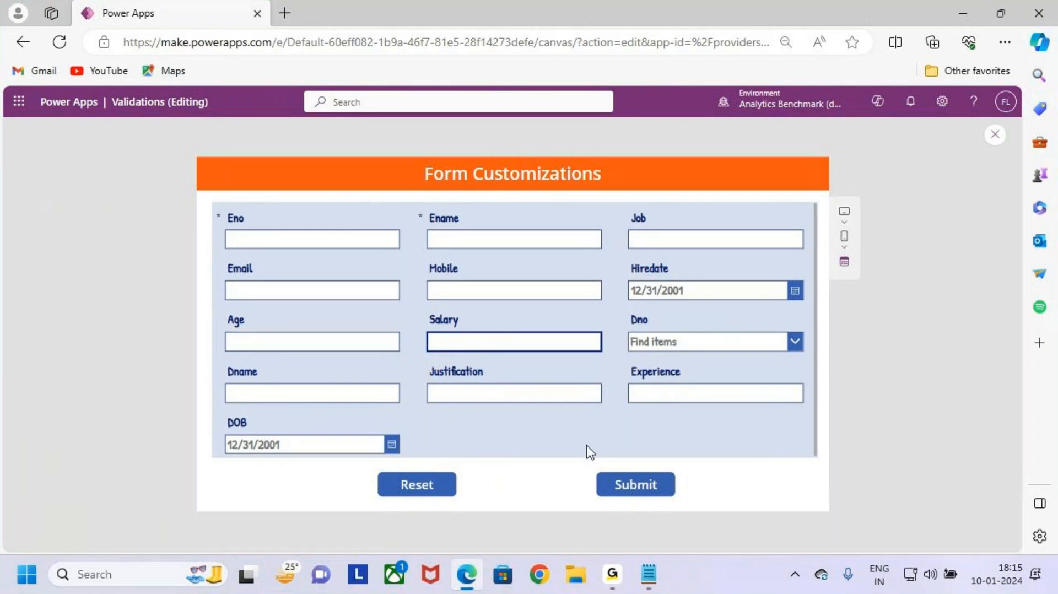
key(ctrl+2)
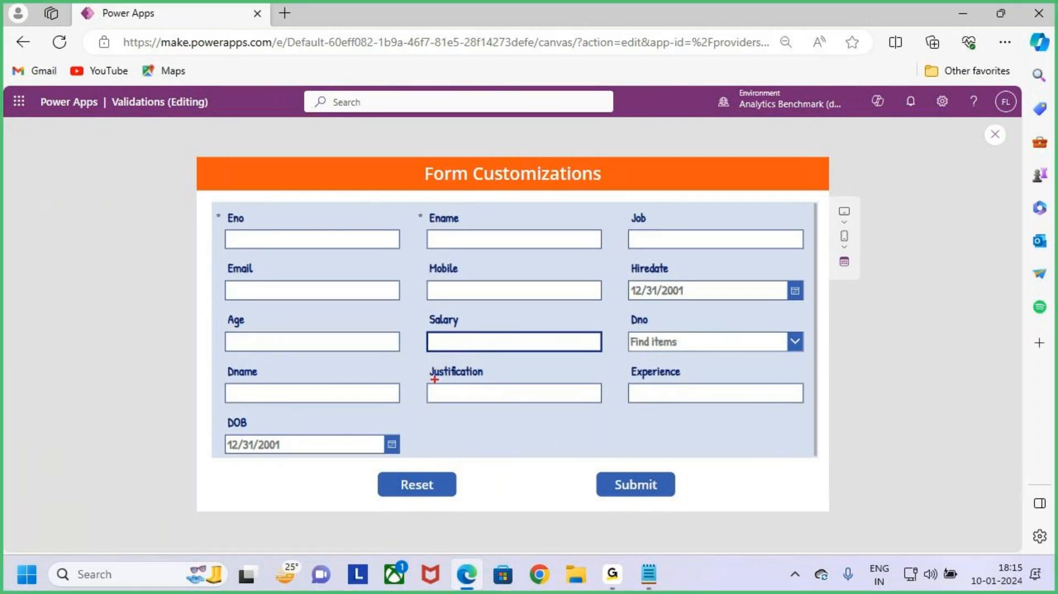
Step: Enter 110000 as the Salary in the preview, check the mandatory mark on Justification, and close the preview
mouse_move(417, 360)
mouse_down()
mouse_move(595, 404)
mouse_move(640, 350)
mouse_up()
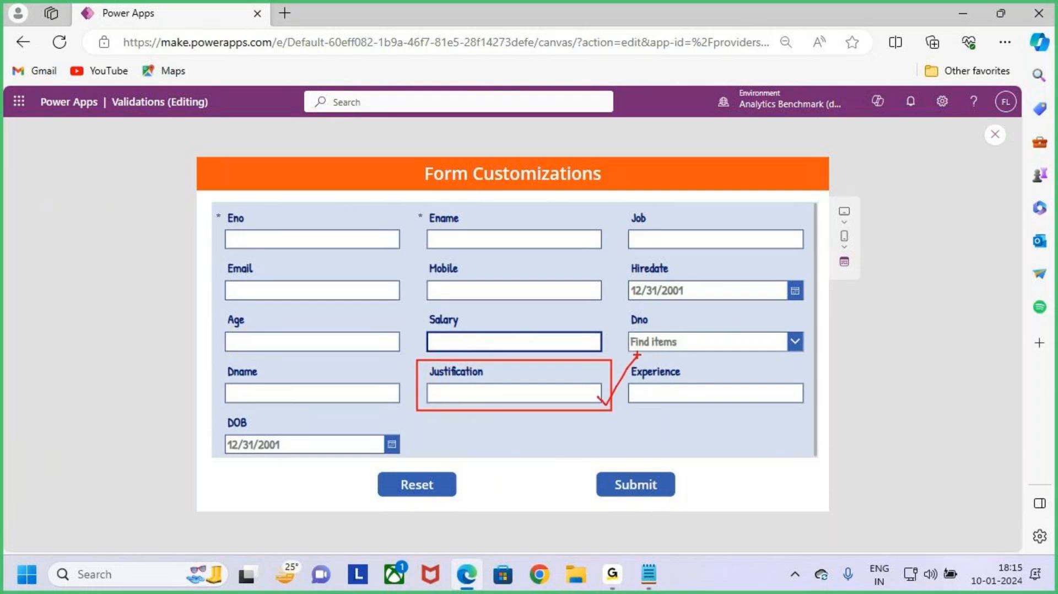
key(Escape)
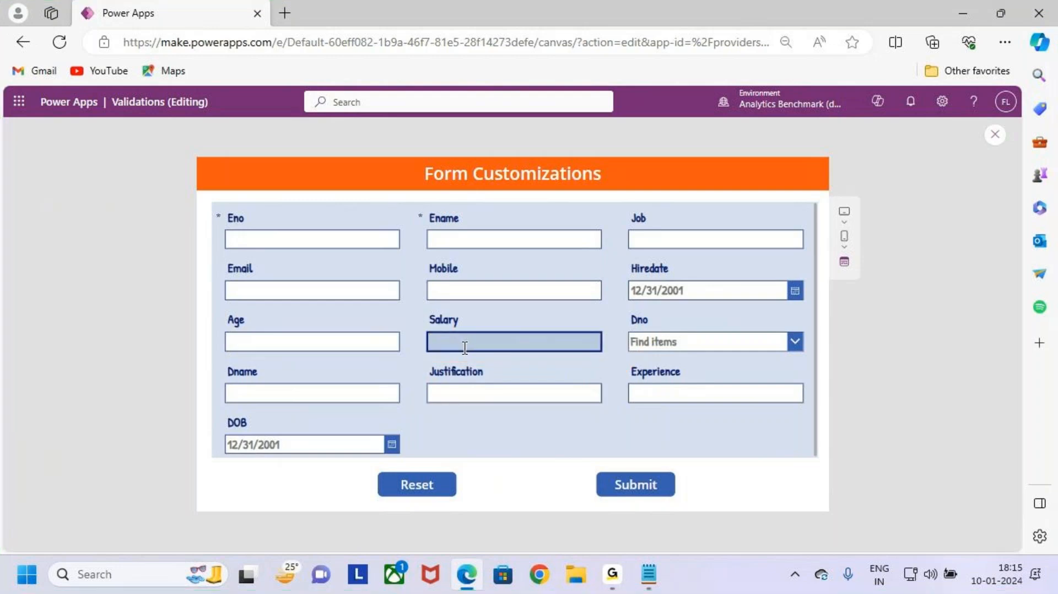
text(110000)
key(ctrl+2)
drag(424, 326, 507, 361)
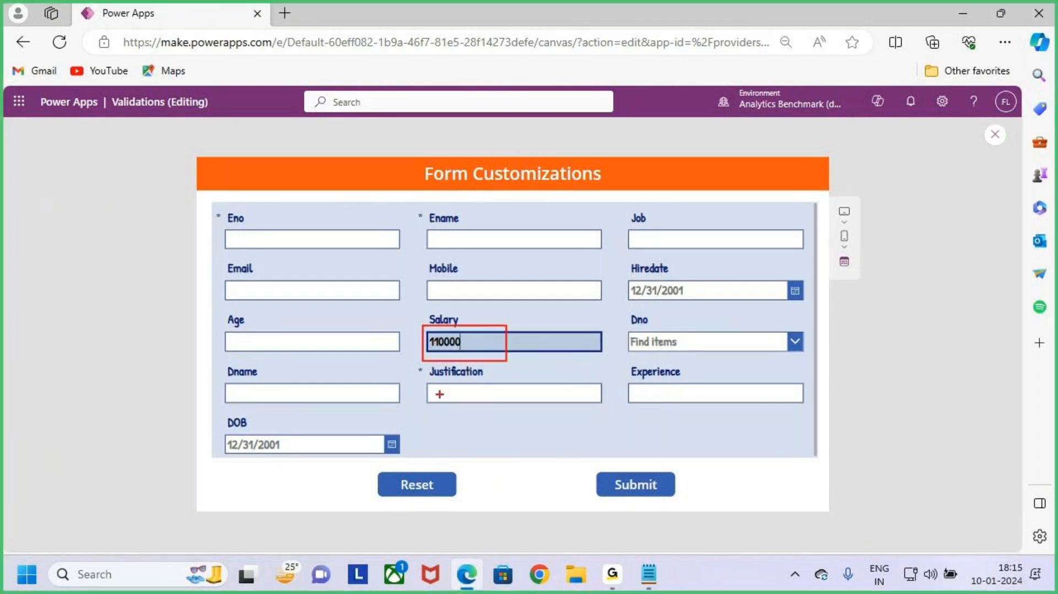
drag(420, 379, 453, 346)
mouse_move(545, 395)
mouse_down()
mouse_move(547, 417)
mouse_move(545, 393)
mouse_up()
key(Escape)
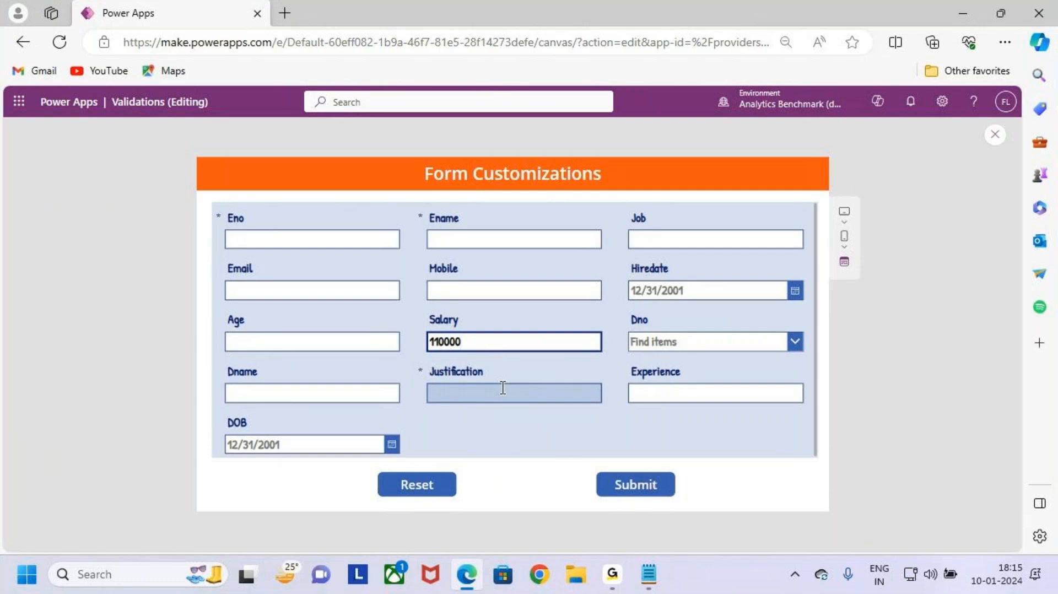
drag(412, 364, 514, 408)
drag(429, 326, 468, 285)
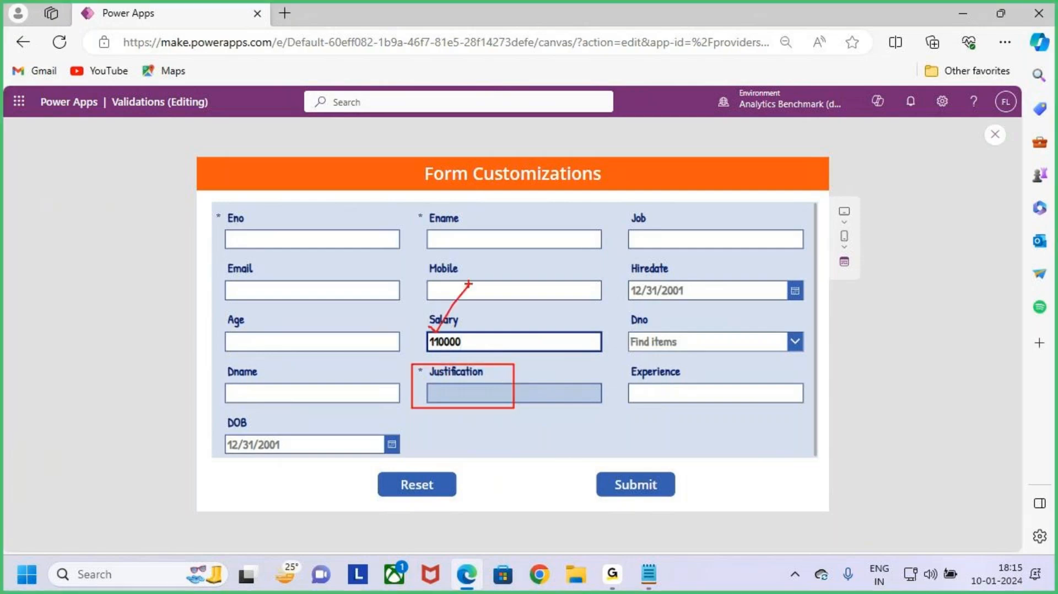
key(Escape)
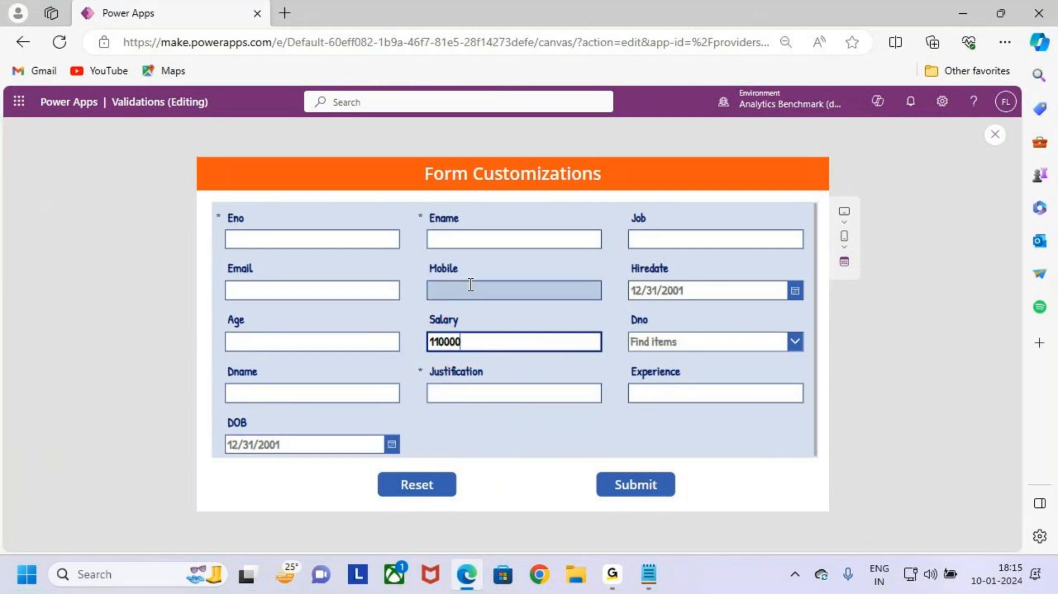
click(994, 134)
click(633, 383)
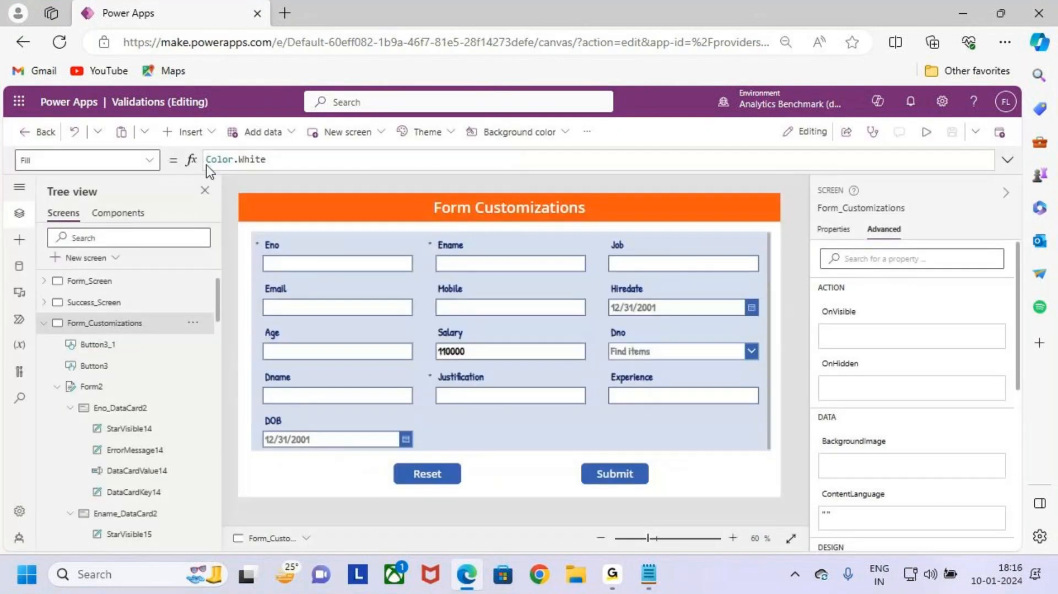
Step: Switch to the 10.Form Customizations notes in Notepad and read the Visible requirement for the Justification field
click(649, 574)
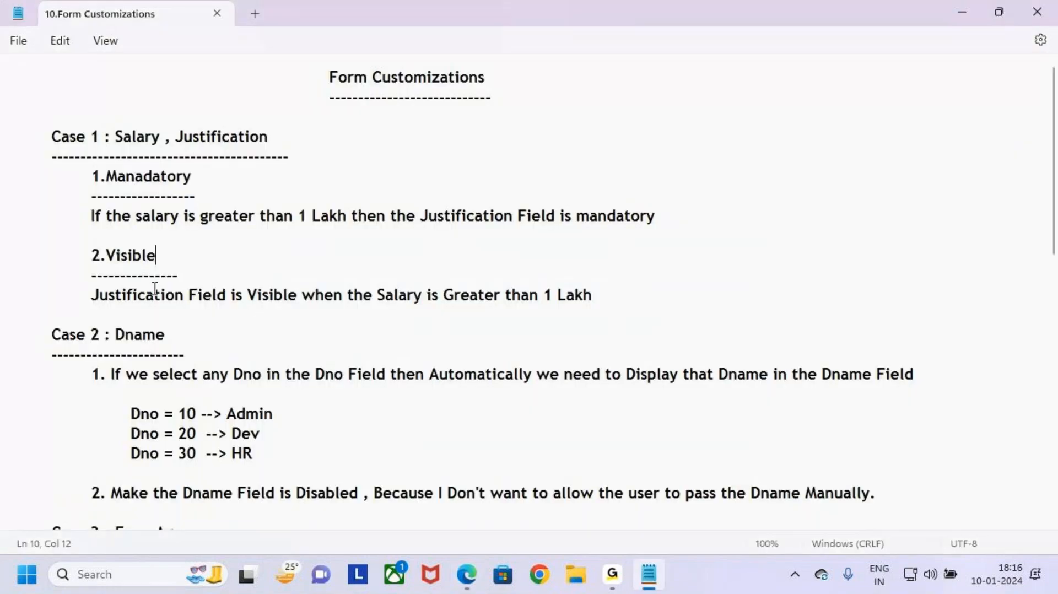
drag(89, 263, 184, 266)
click(212, 267)
drag(91, 260, 181, 259)
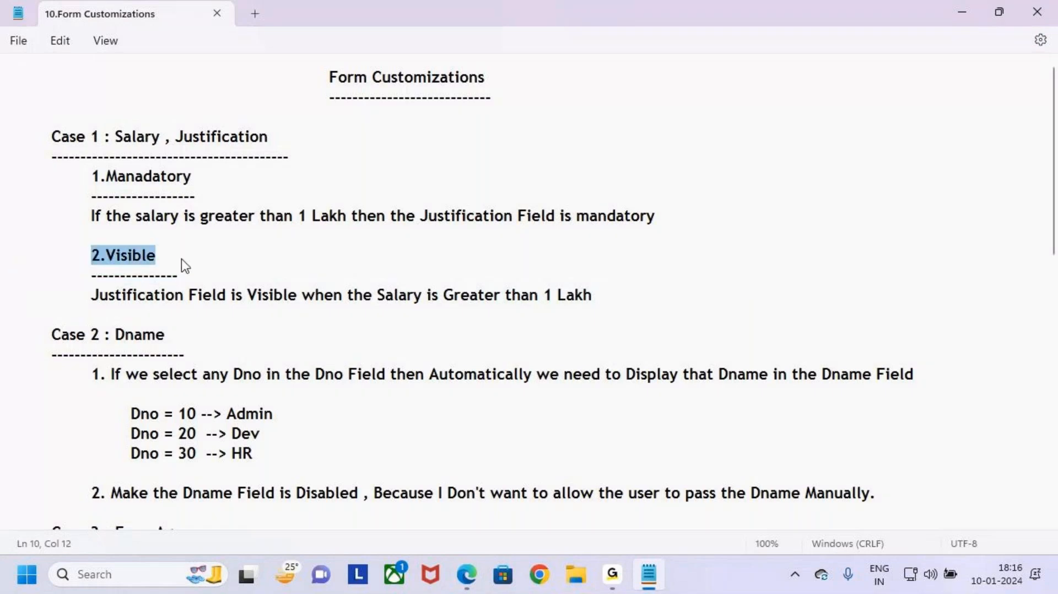
click(90, 291)
drag(90, 301, 639, 302)
click(639, 302)
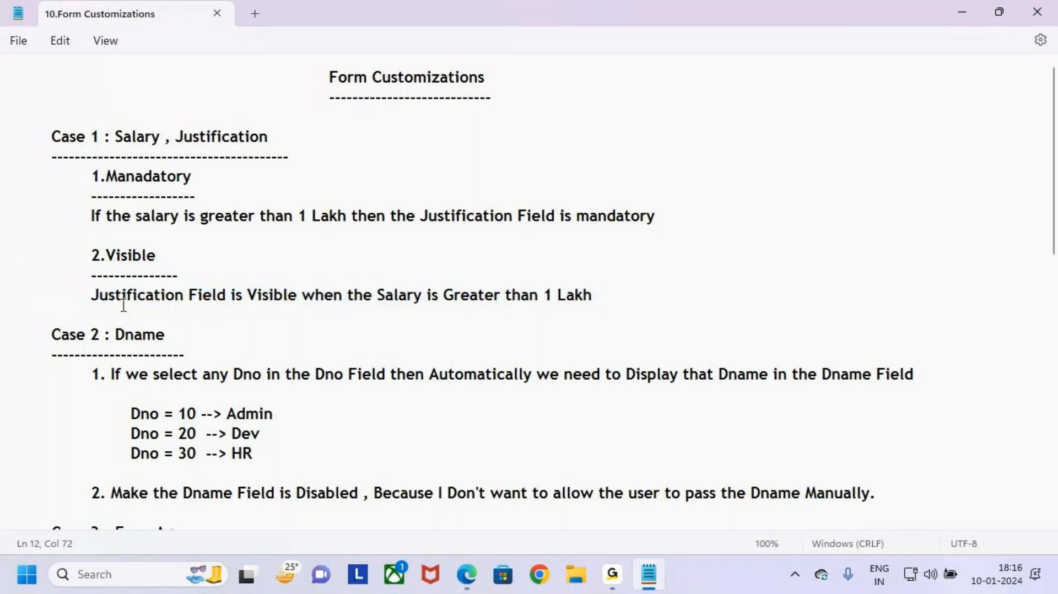
click(965, 16)
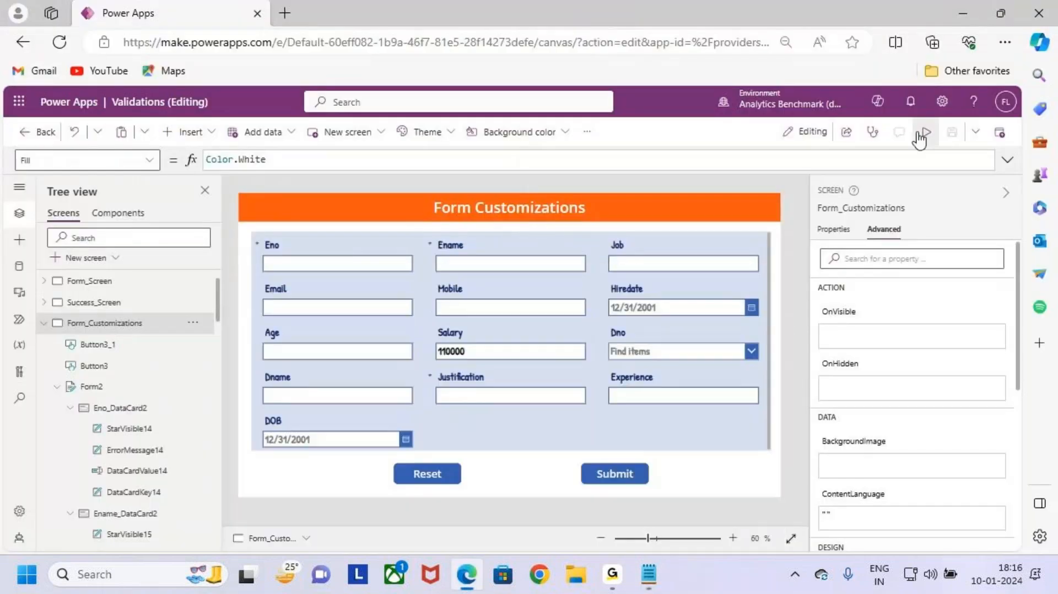
Step: Preview the Form_Customizations screen again and examine the Justification field with the Salary at 110000
click(916, 134)
mouse_move(417, 363)
mouse_down()
mouse_move(424, 374)
mouse_move(615, 411)
mouse_up()
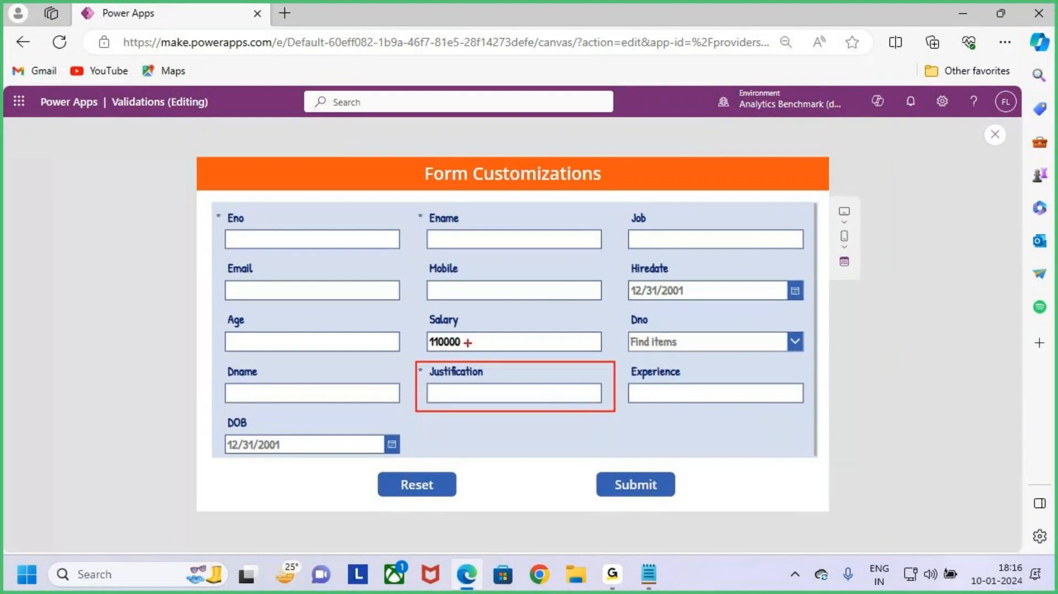
drag(483, 334, 505, 293)
drag(640, 358, 617, 389)
key(Escape)
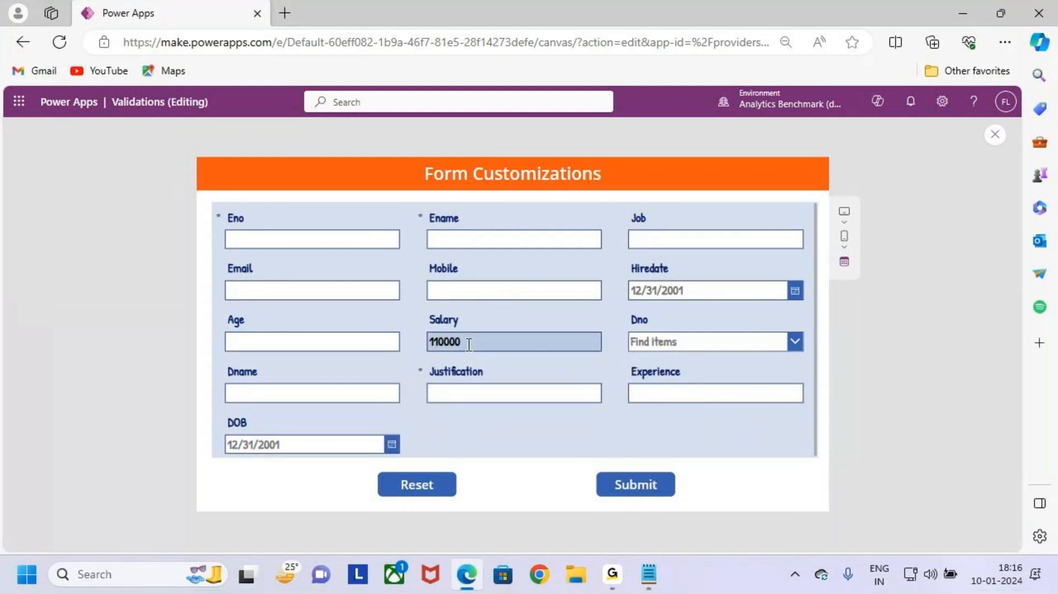
key(ctrl+2)
drag(424, 320, 531, 354)
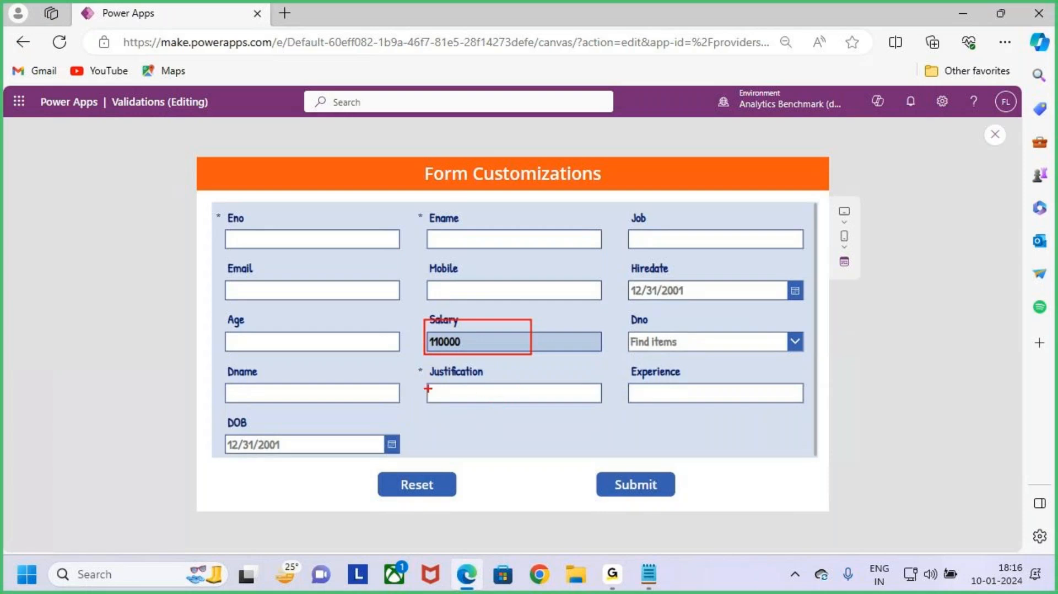
drag(419, 381, 441, 366)
key(Escape)
Step: Reread the Justification visibility rule in the Notepad notes and return to the Power Apps preview
key(alt+Tab)
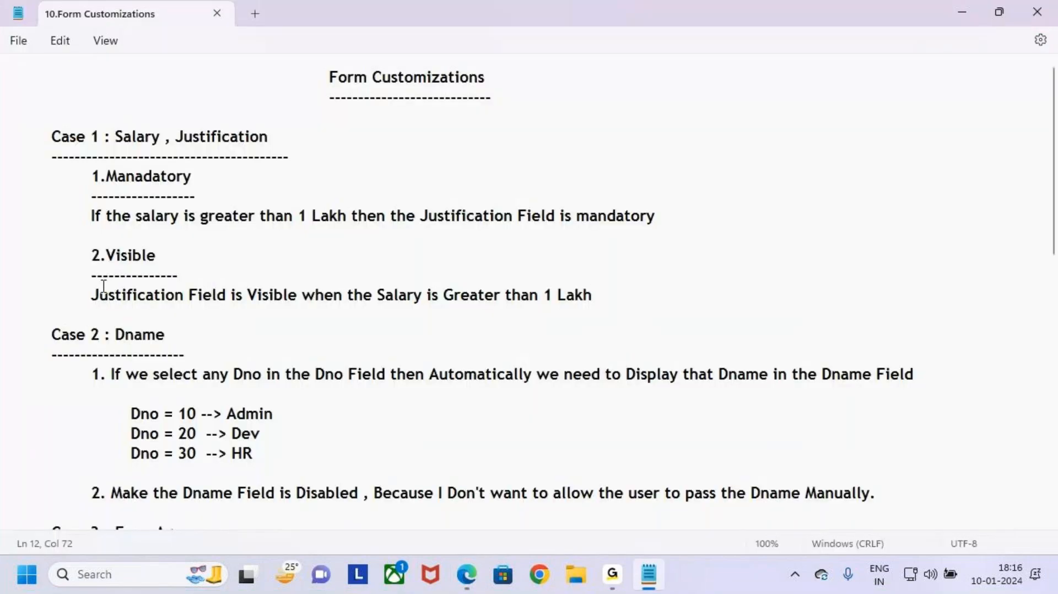
drag(91, 295, 623, 314)
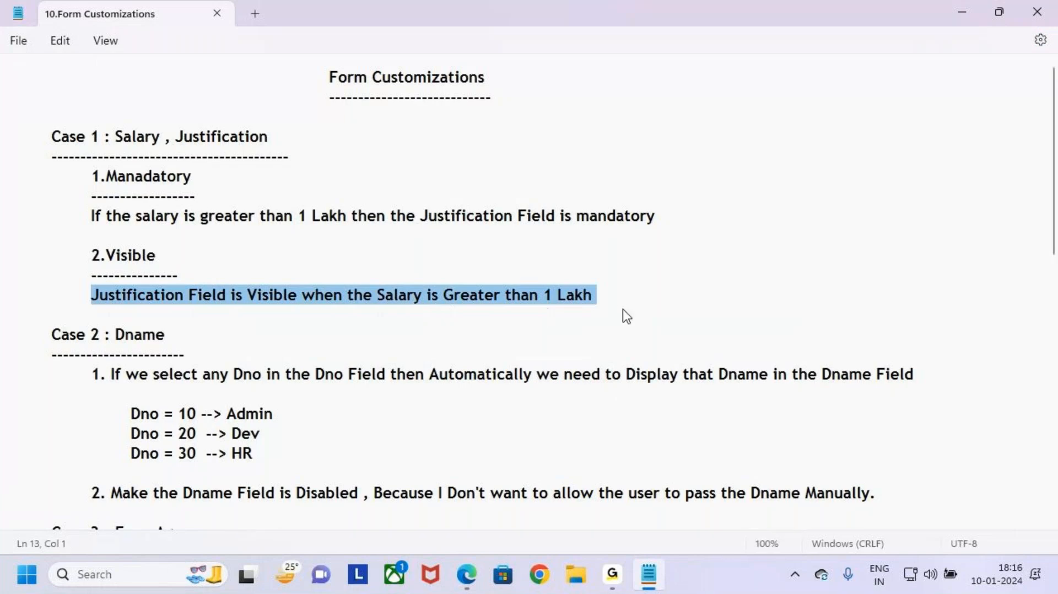
key(alt+Tab)
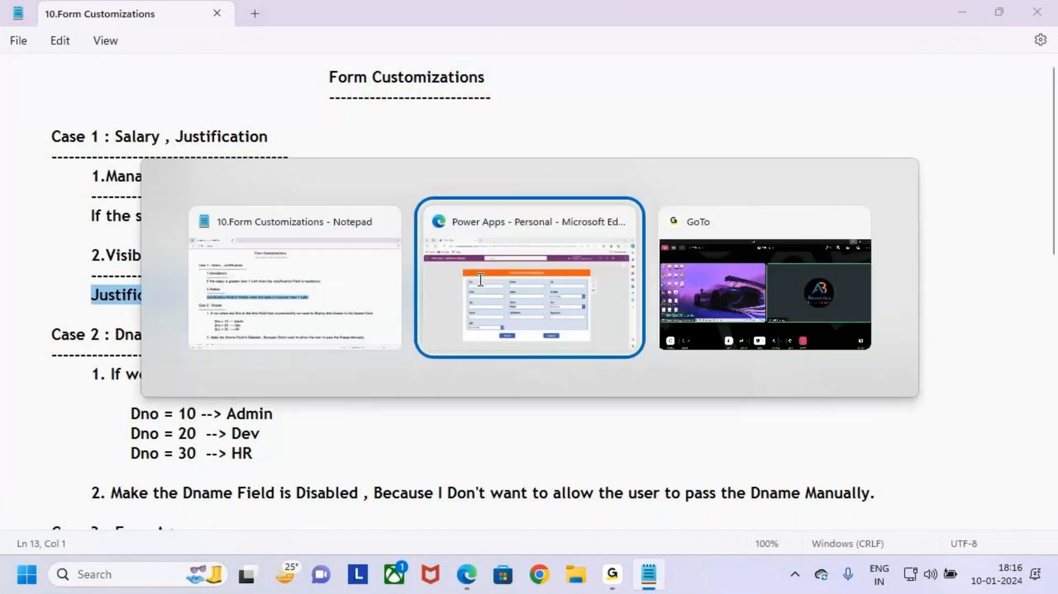
Step: Review the Justification field's placement below Salary in the preview, and return to the editor
mouse_move(465, 345)
mouse_down()
mouse_move(411, 342)
mouse_move(458, 383)
mouse_move(619, 416)
mouse_up()
key(ctrl+2)
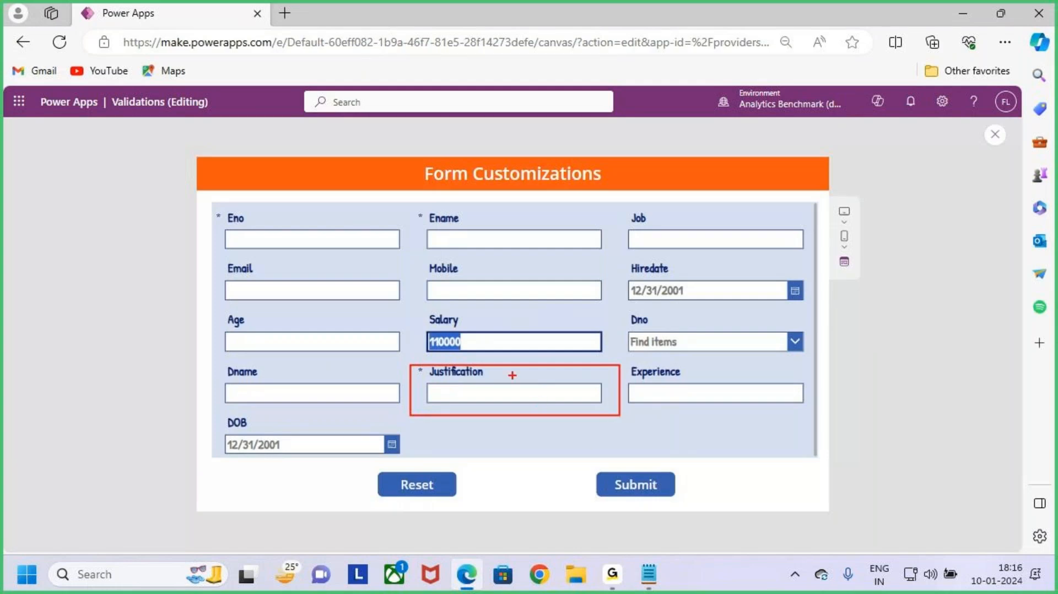
drag(554, 325, 551, 376)
drag(556, 325, 556, 366)
drag(571, 358, 548, 379)
mouse_move(414, 384)
mouse_down()
mouse_move(426, 368)
mouse_move(420, 391)
mouse_move(432, 340)
mouse_move(456, 359)
mouse_up()
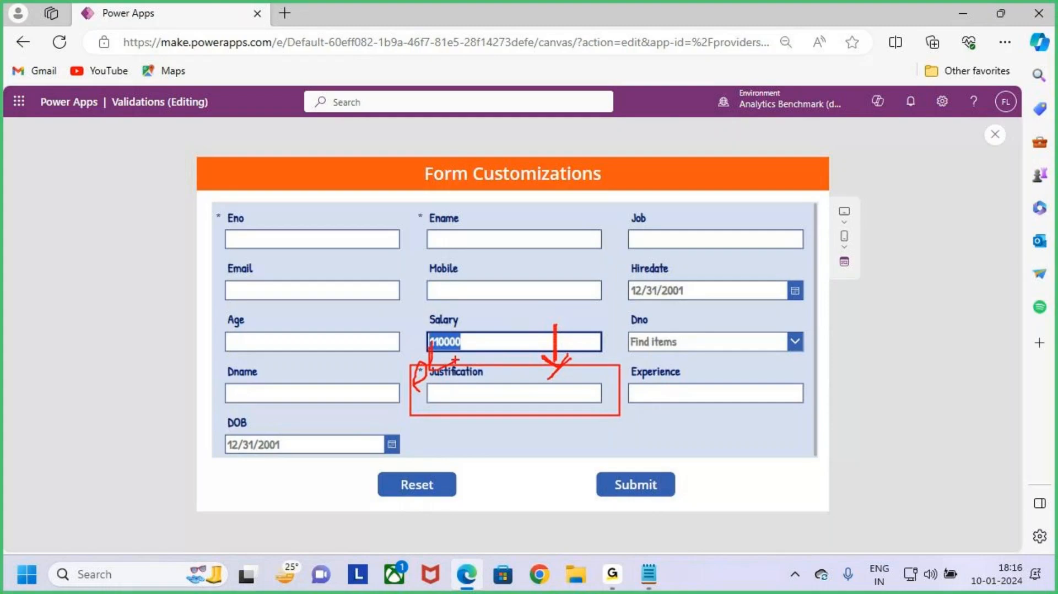
key(Escape)
key(ctrl+2)
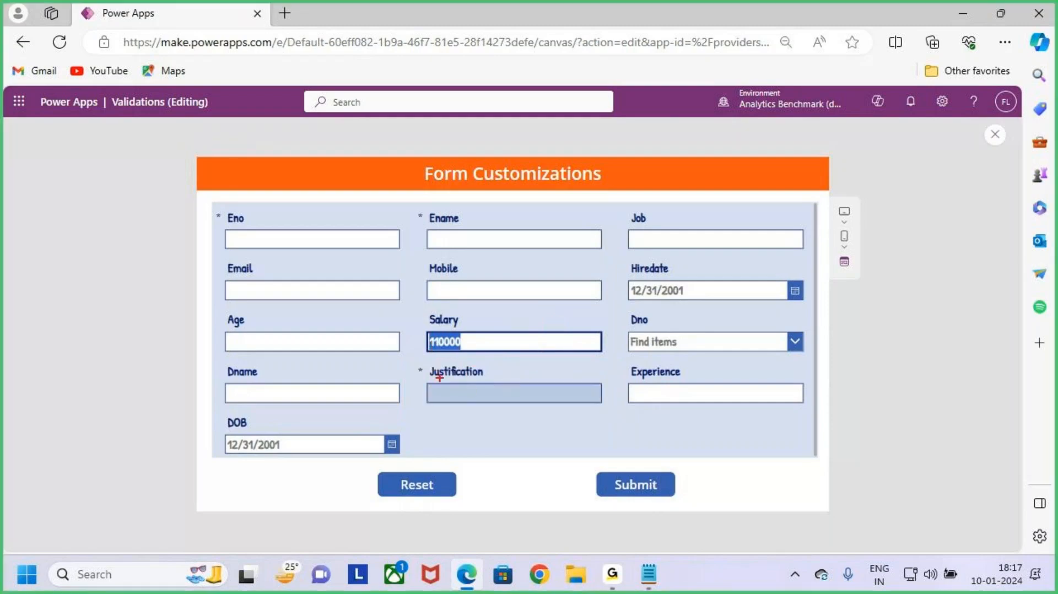
mouse_move(406, 361)
mouse_down()
mouse_move(473, 392)
mouse_move(617, 411)
mouse_move(650, 364)
mouse_up()
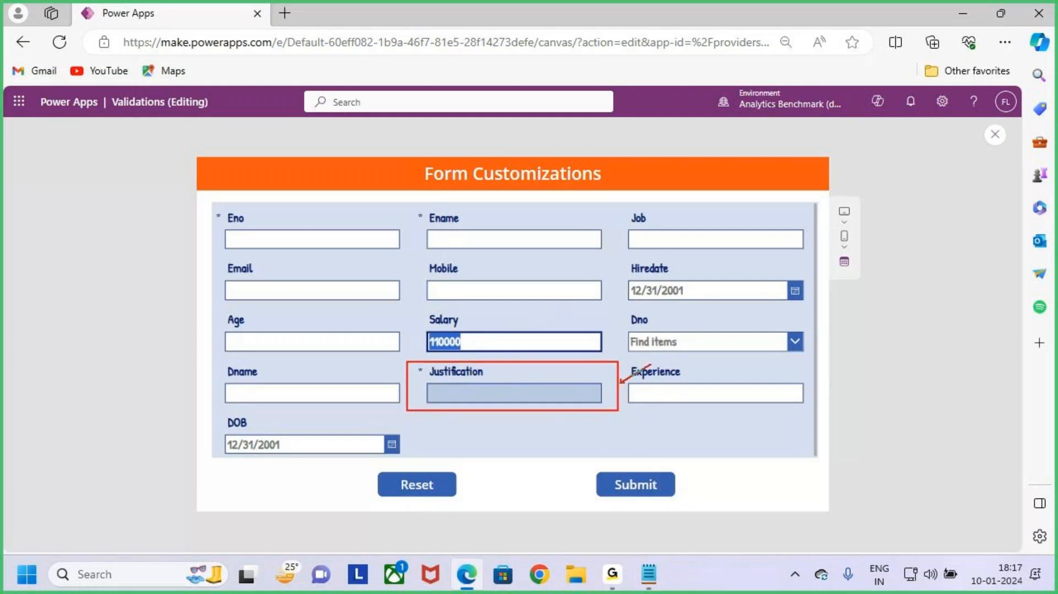
drag(472, 334, 499, 318)
key(Escape)
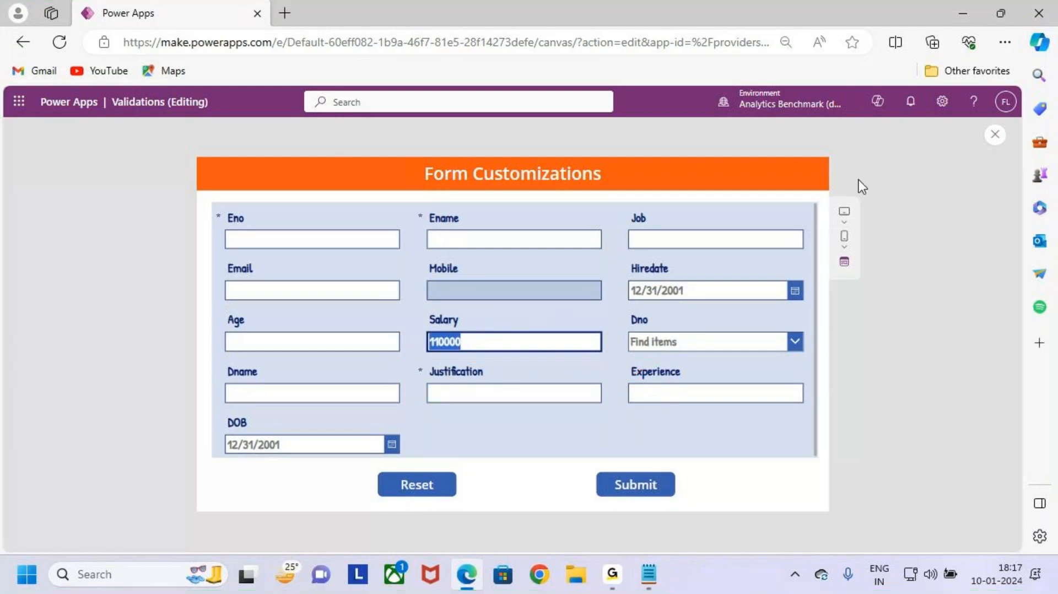
click(997, 137)
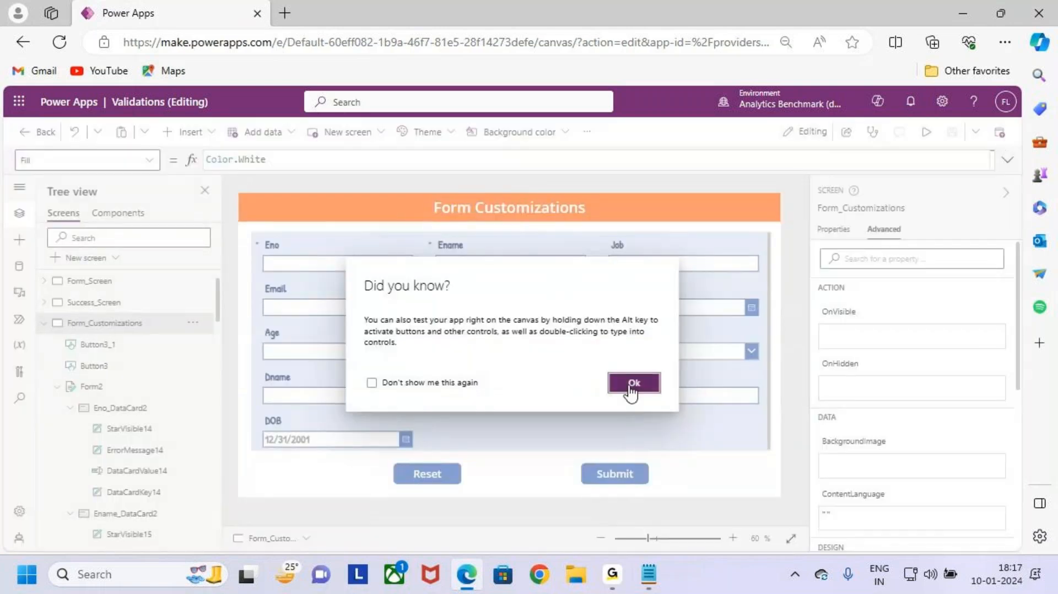
click(633, 381)
Step: Select the Justification card and inspect its DisplayMode property formula
click(501, 376)
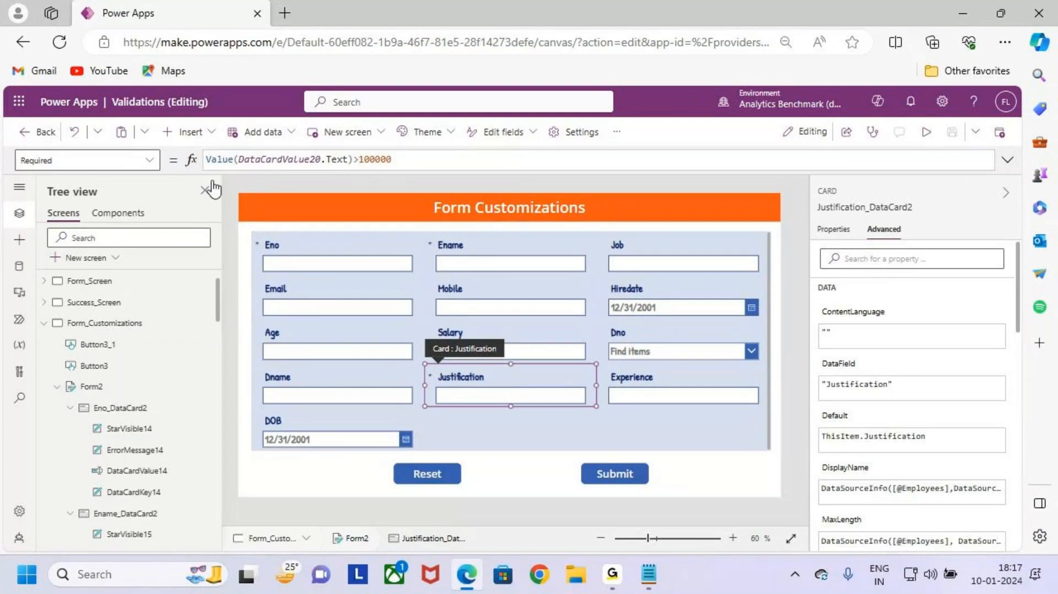
click(150, 160)
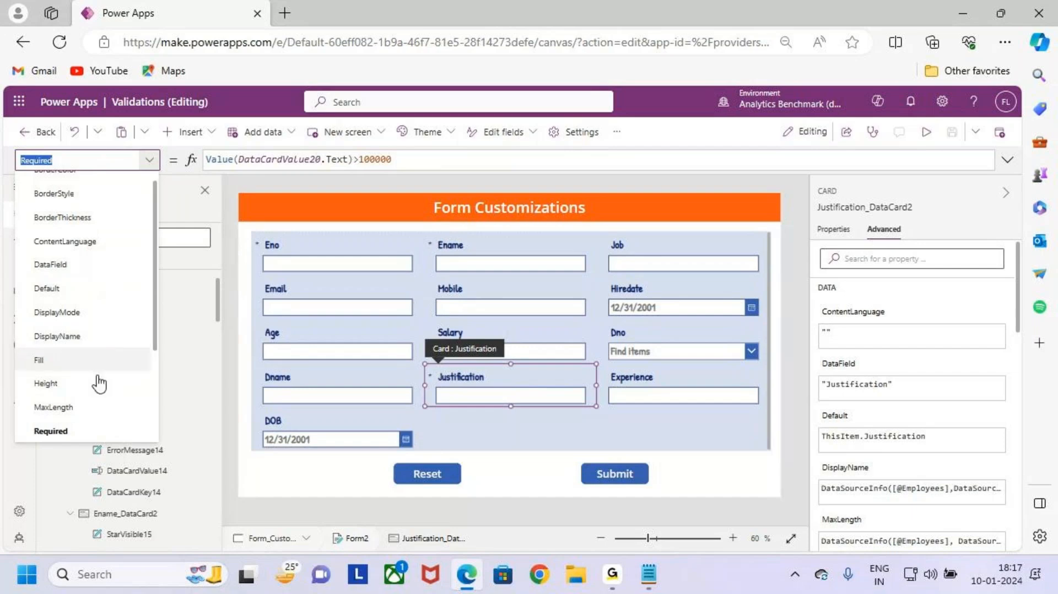
click(74, 313)
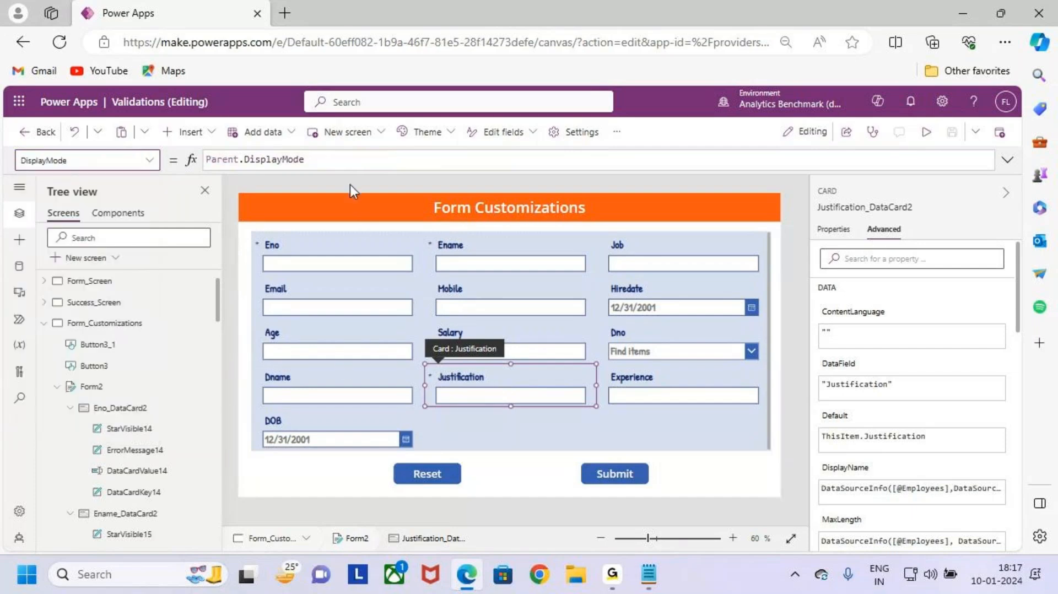
Step: Set the Justification card's Visible property to If(Value(DataCardValue20.Text)>100000,true,false)
click(149, 160)
scroll(91, 368, down, 3)
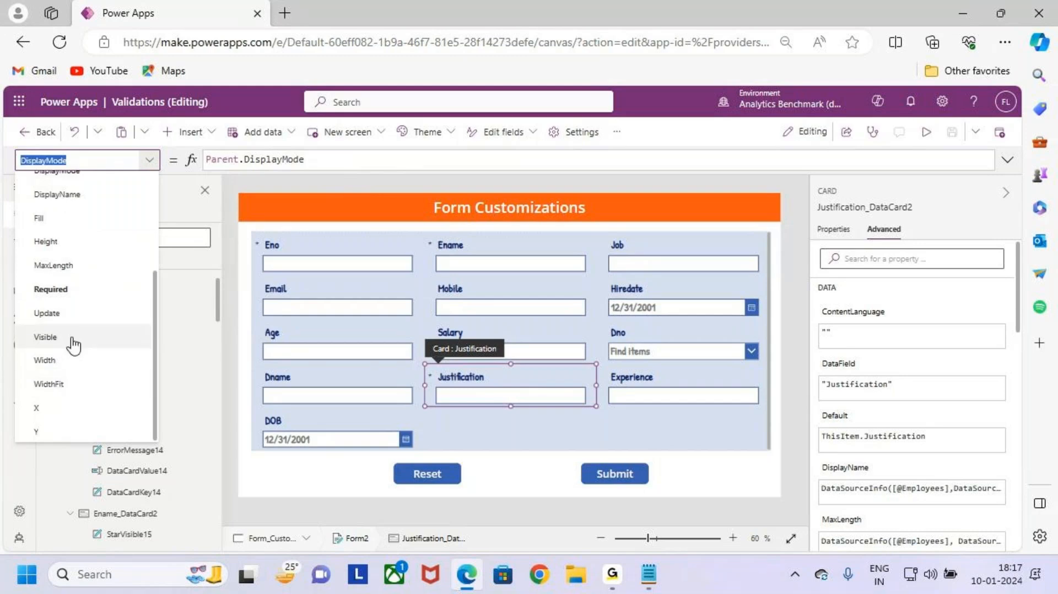
click(45, 337)
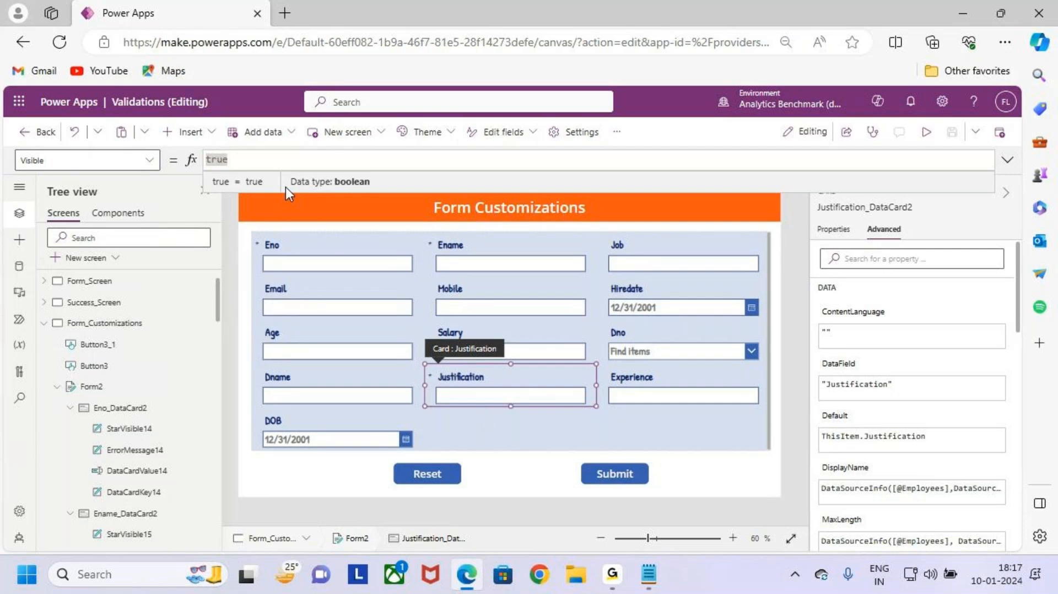
key(BackSpace)
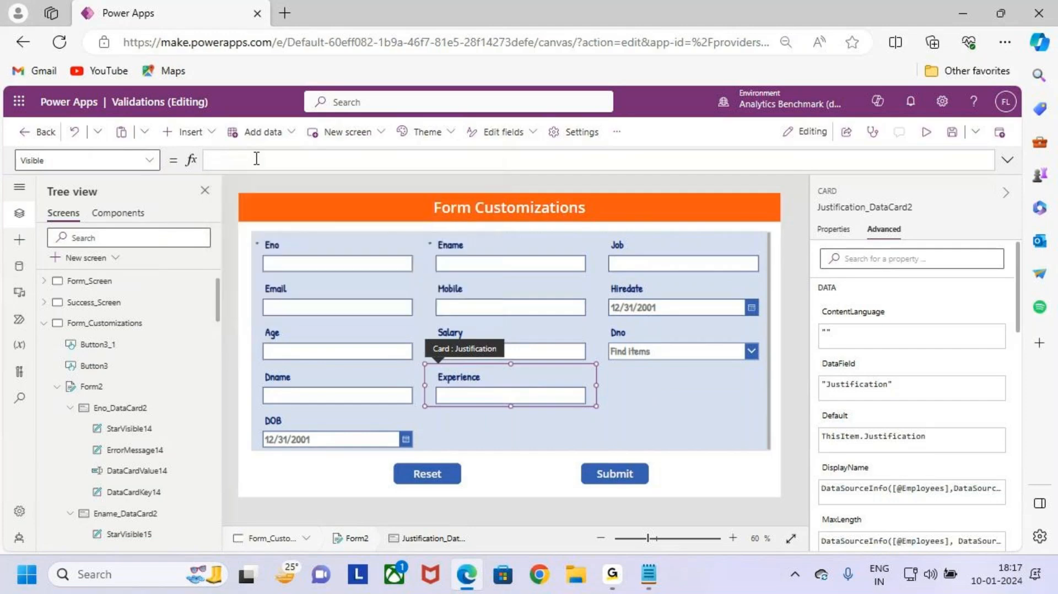
text(If)
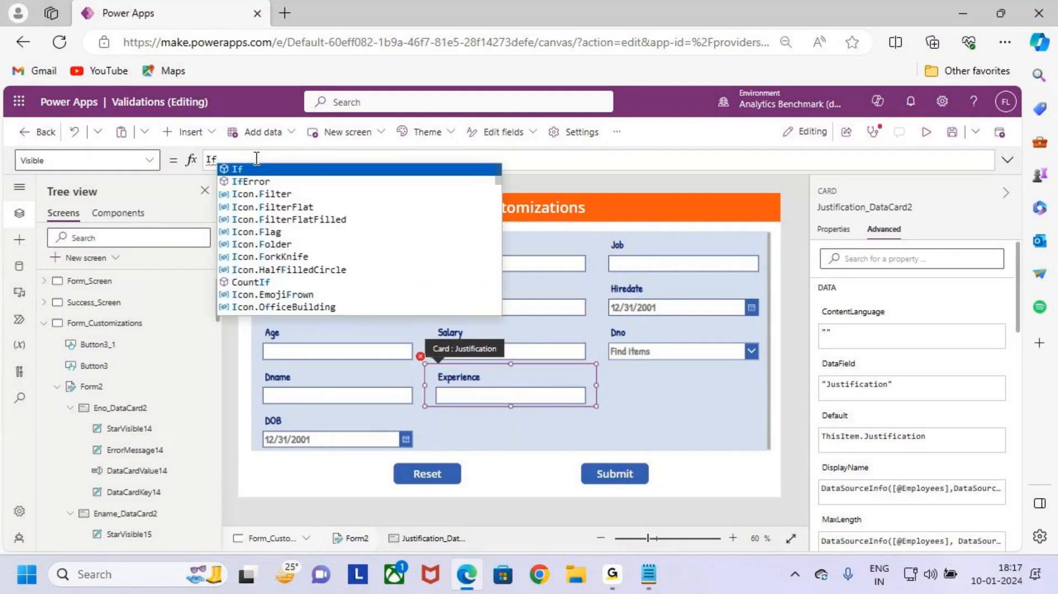
text((value)
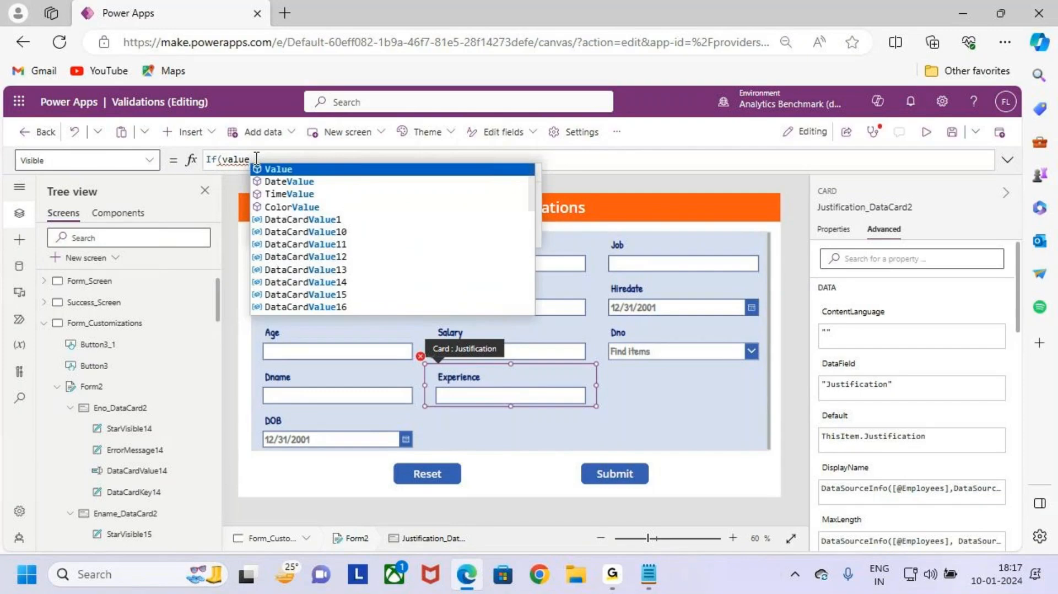
key(Tab)
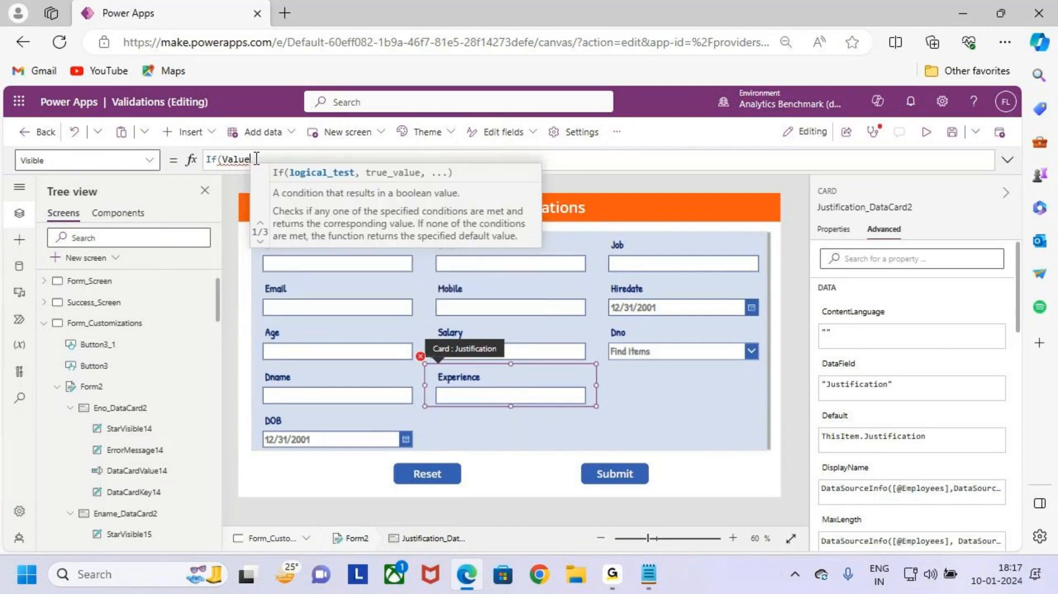
text(()
text(DataCardValue20)
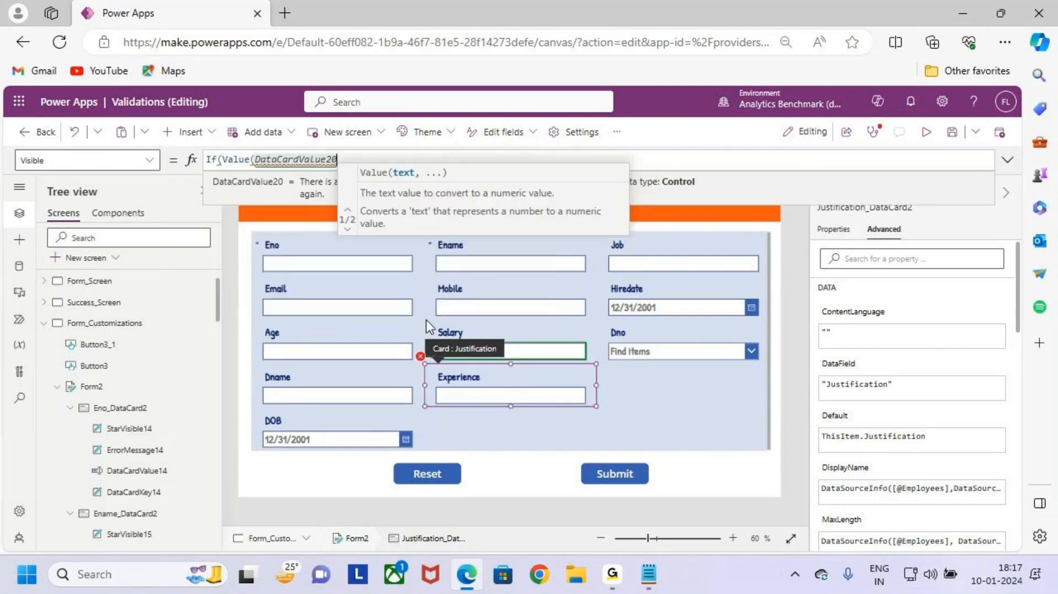
text(.text)
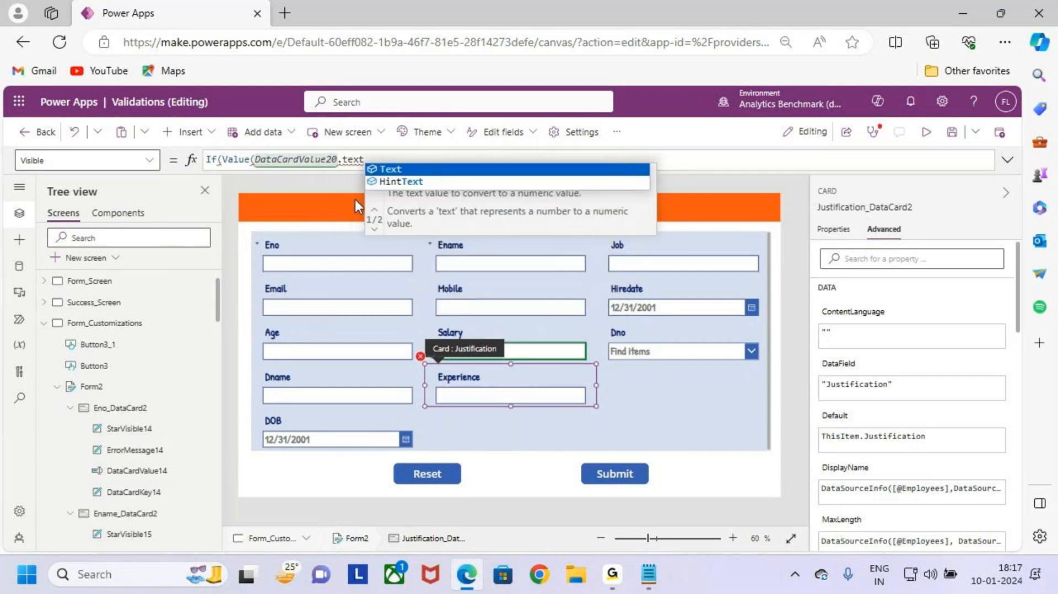
key(Tab)
text())
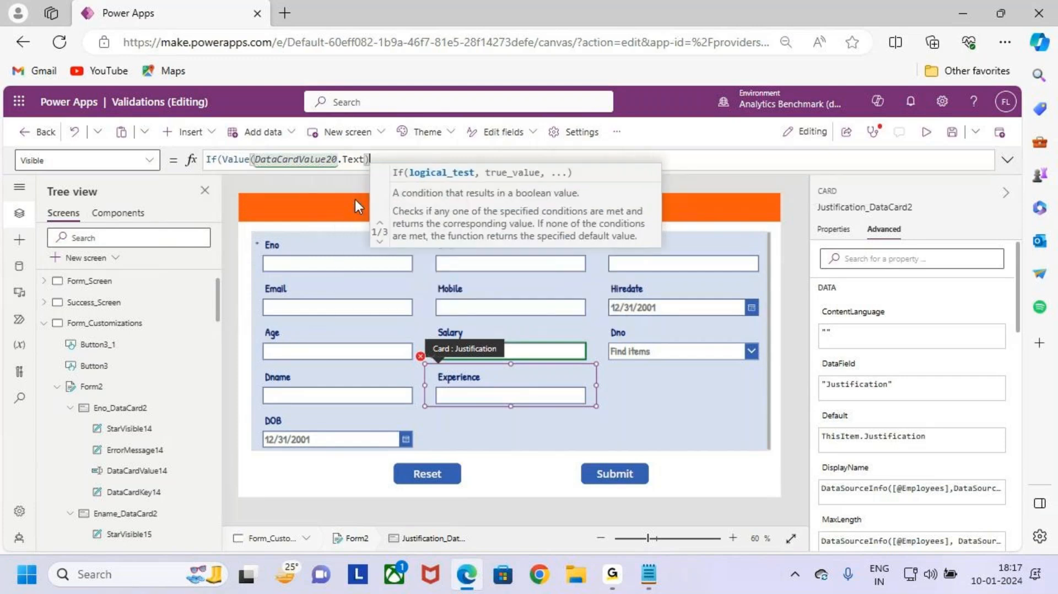
text(>1000)
text(,t)
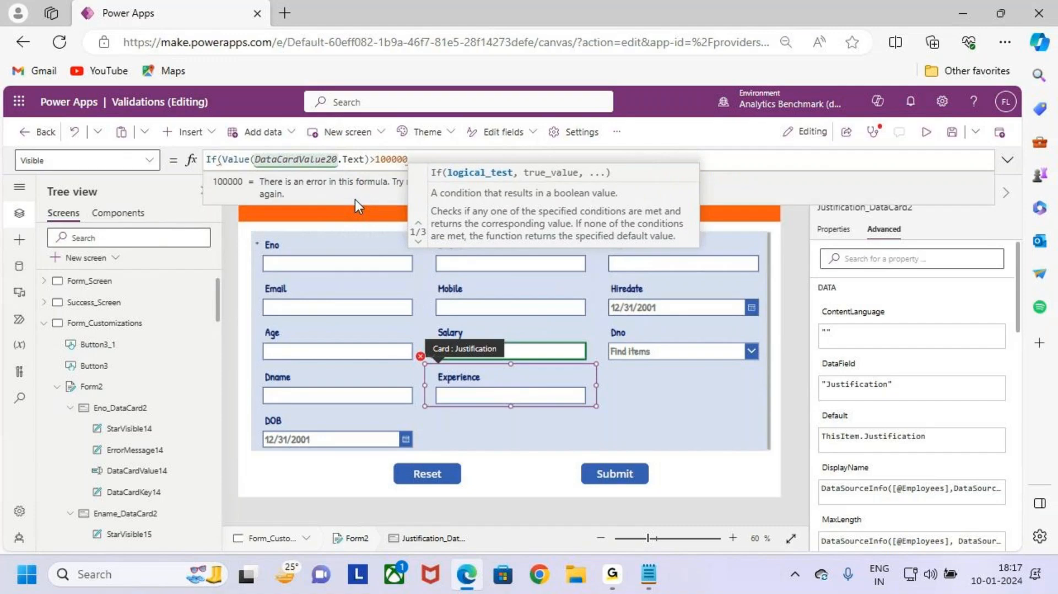
text(rue)
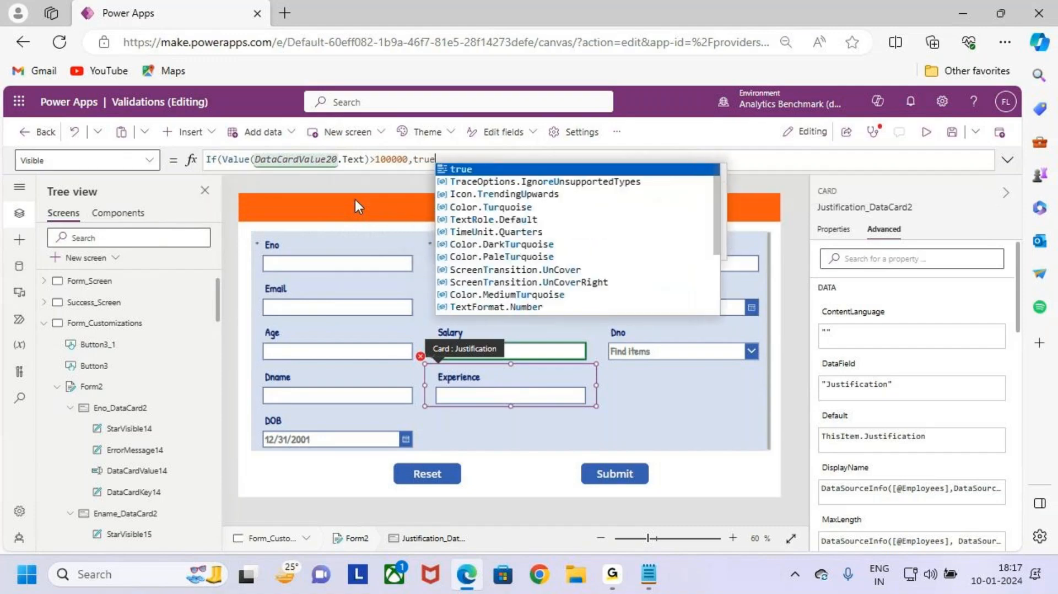
text(,false)
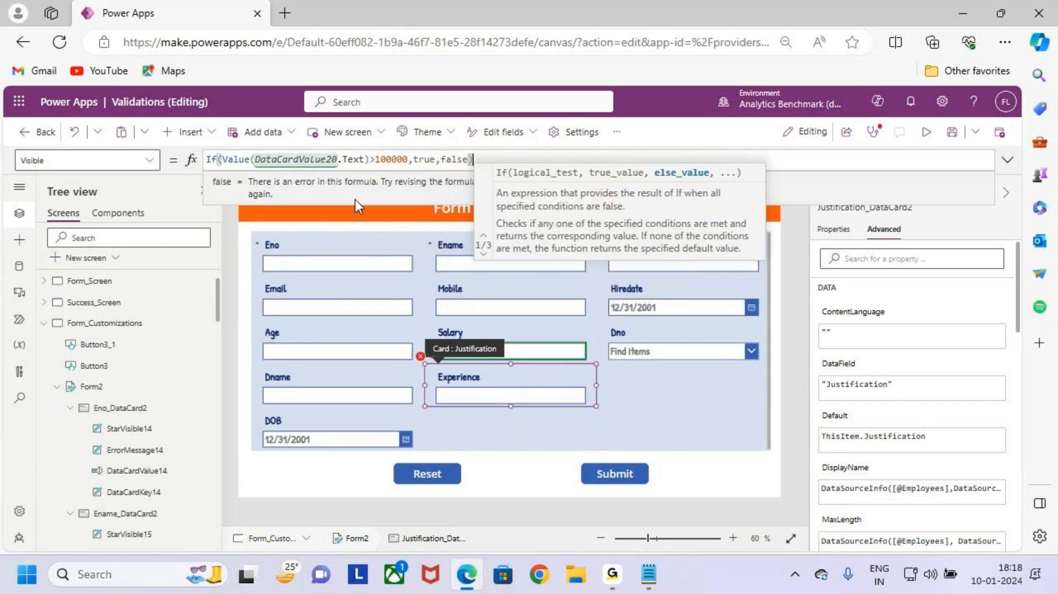
text())
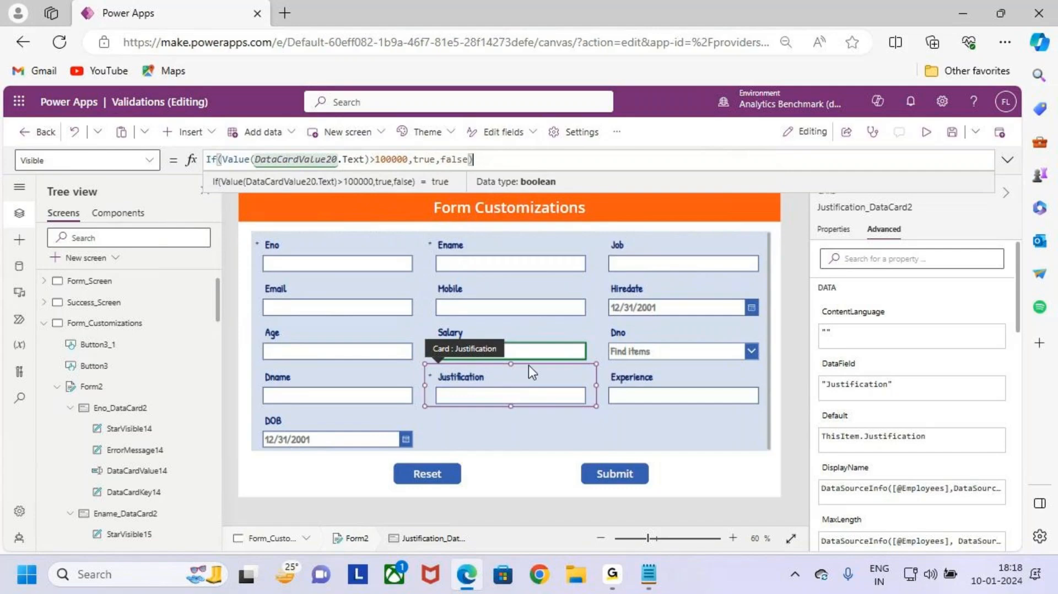
mouse_move(252, 150)
mouse_down()
mouse_move(397, 167)
mouse_move(467, 132)
mouse_up()
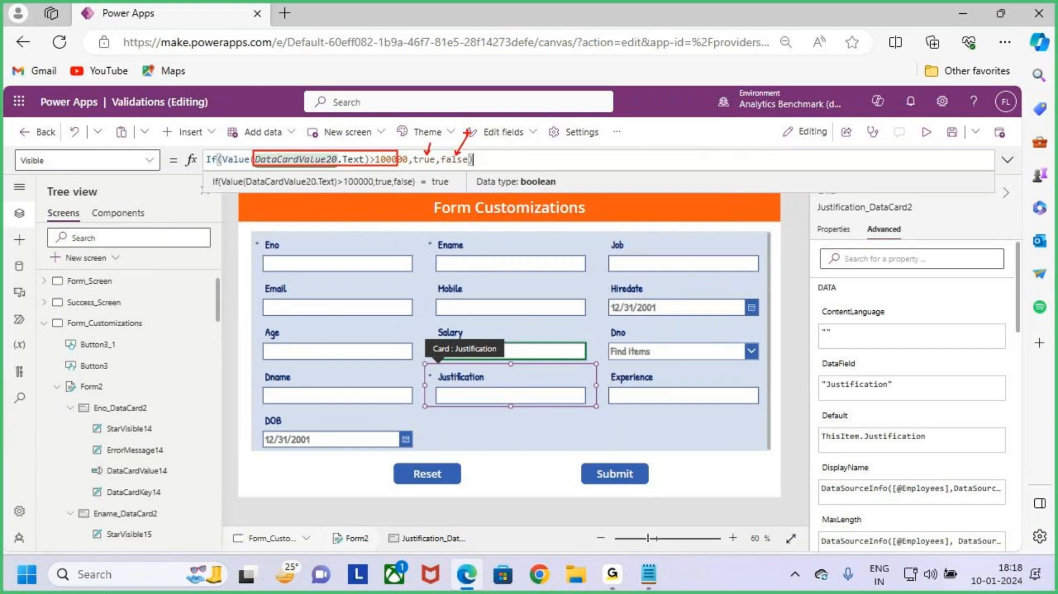
key(Escape)
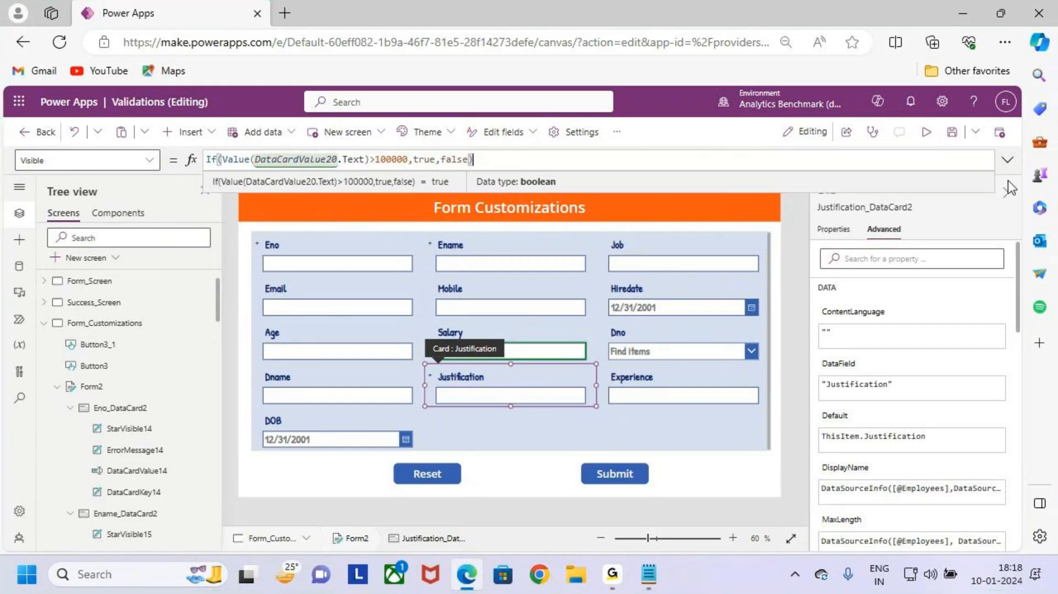
Step: Save the app and preview the Form_Customizations screen to examine the Justification field with the Salary at 110000
click(952, 133)
click(929, 136)
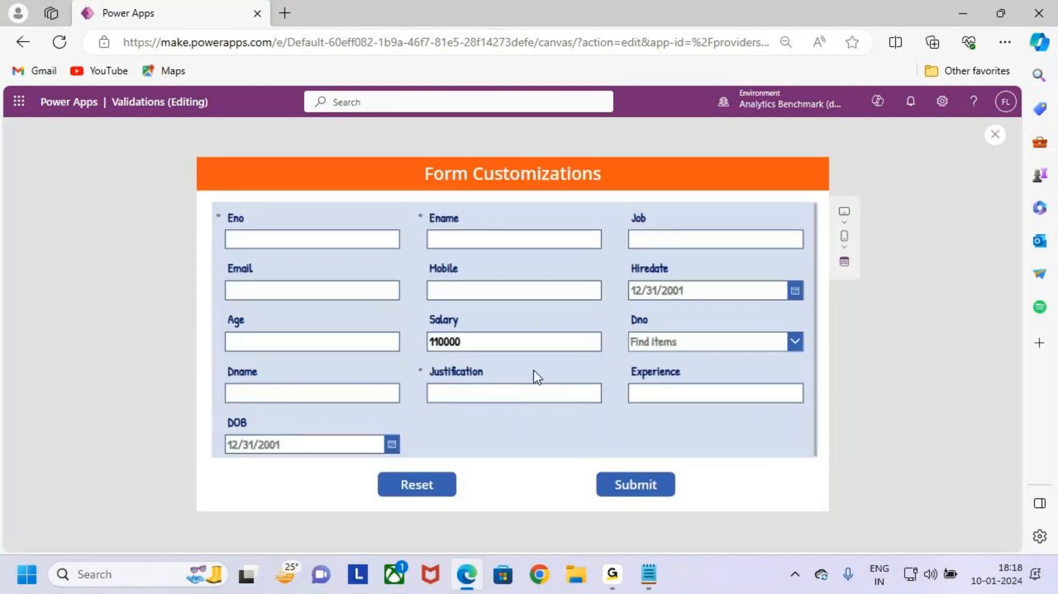
key(ctrl+2)
drag(413, 323, 550, 359)
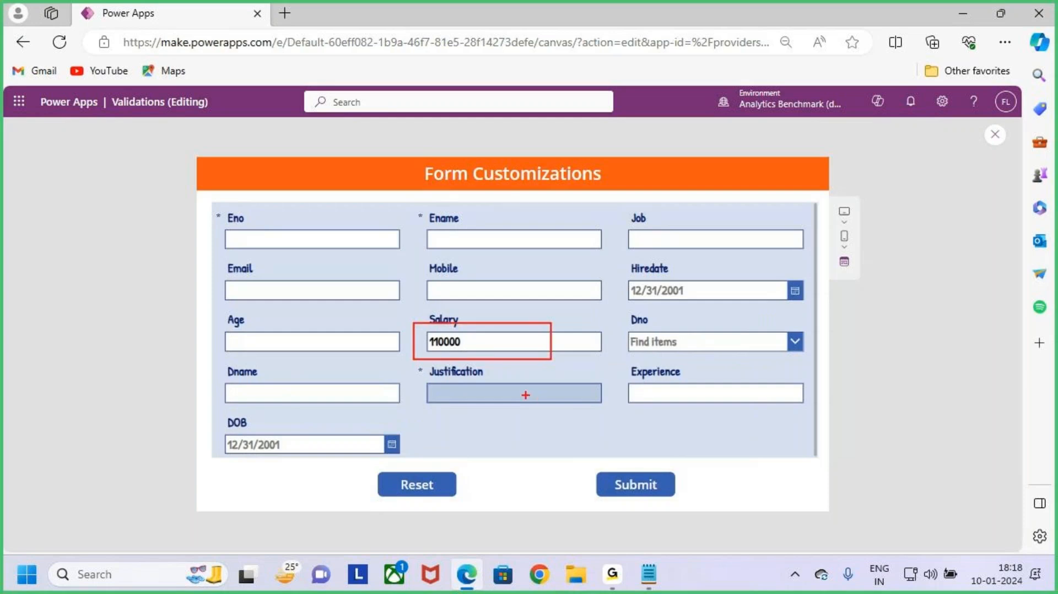
mouse_move(429, 405)
mouse_down()
mouse_move(476, 383)
mouse_move(623, 412)
mouse_up()
mouse_move(409, 379)
mouse_down()
mouse_move(440, 355)
mouse_move(419, 342)
mouse_up()
key(Escape)
Step: Test the Justification field's visibility by setting the Salary to 90000 and to 1000001
text(9)
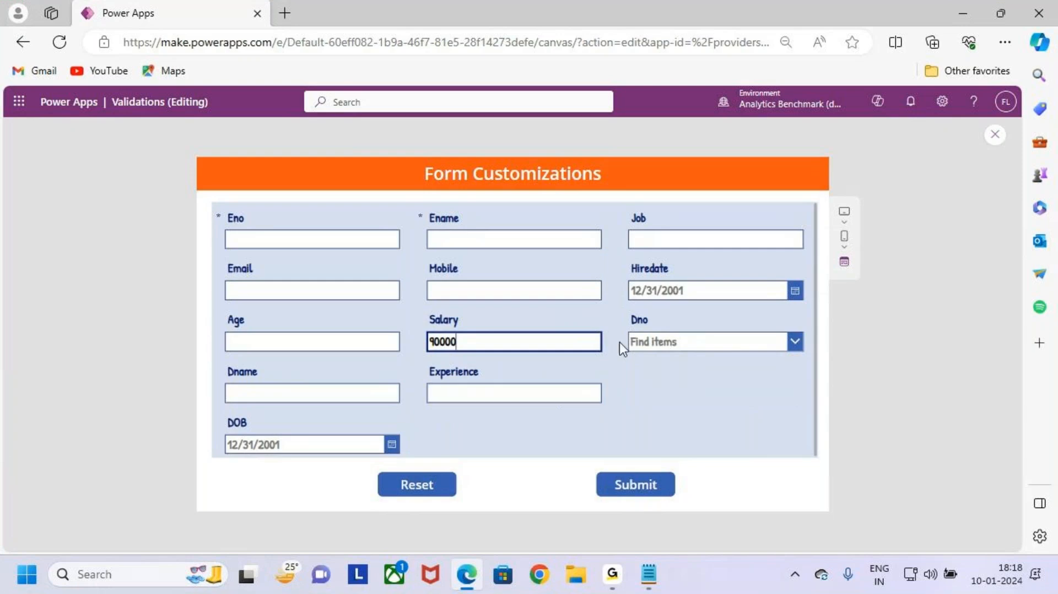
key(ctrl+2)
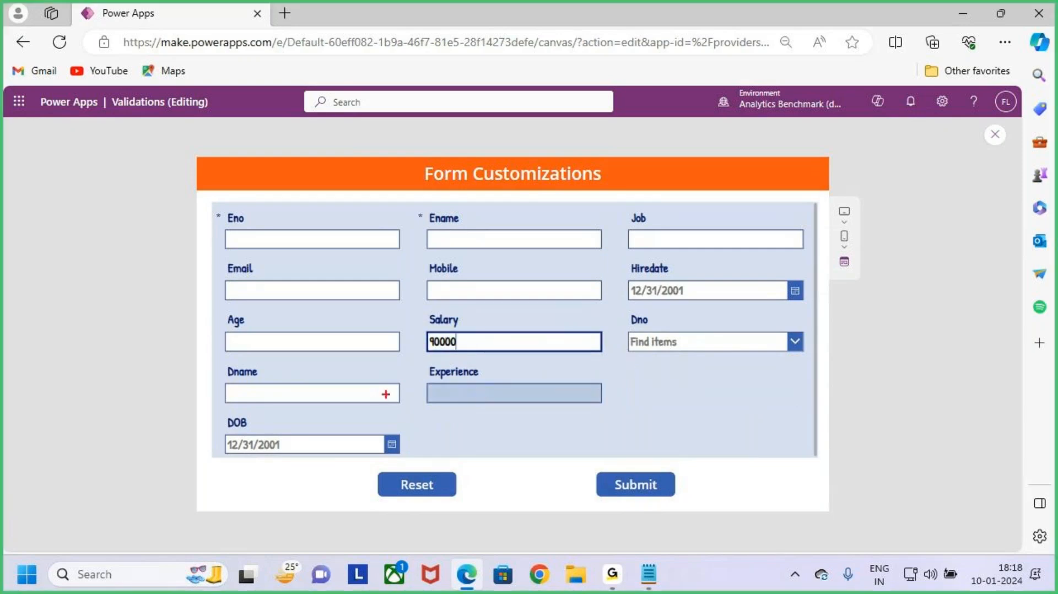
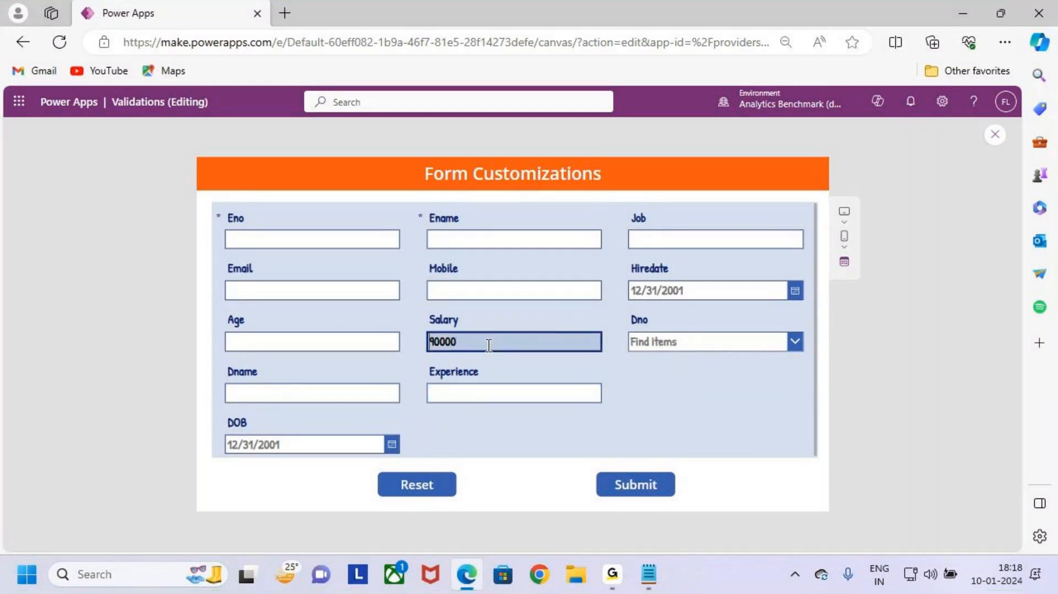
click(489, 345)
text(01)
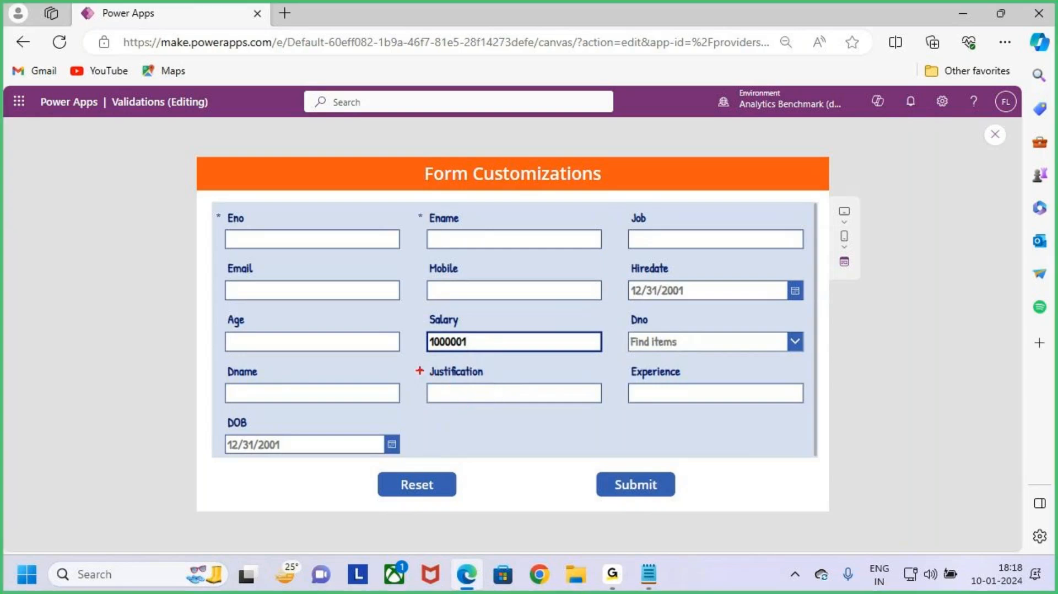
drag(408, 360, 626, 412)
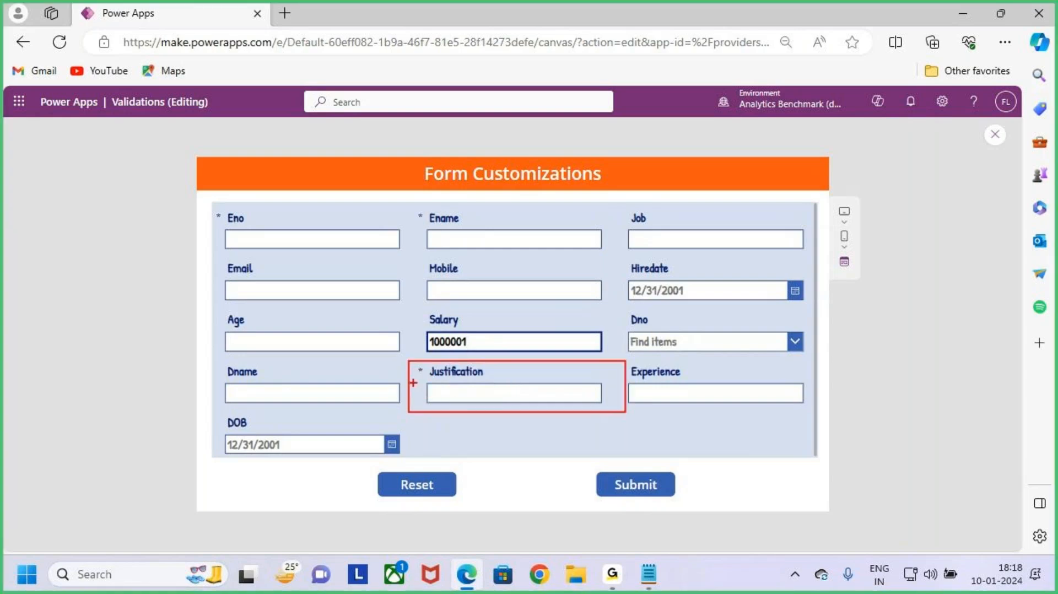
drag(412, 383, 432, 364)
key(Escape)
Step: Set the Salary to 10000 to check whether Justification is hidden, and close the preview
key(BackSpace)
key(BackSpace)
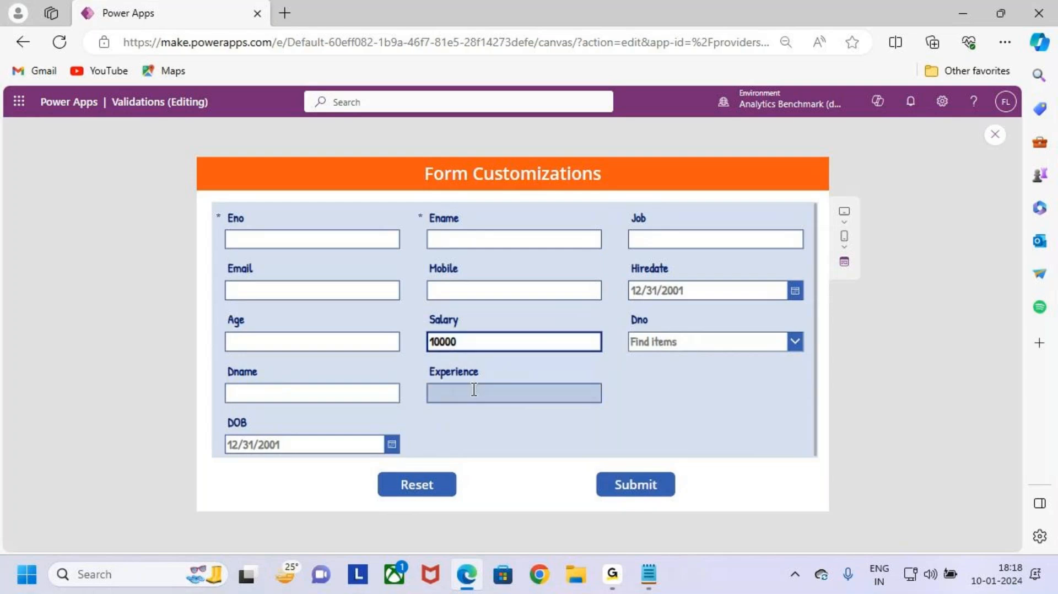
drag(467, 344, 406, 347)
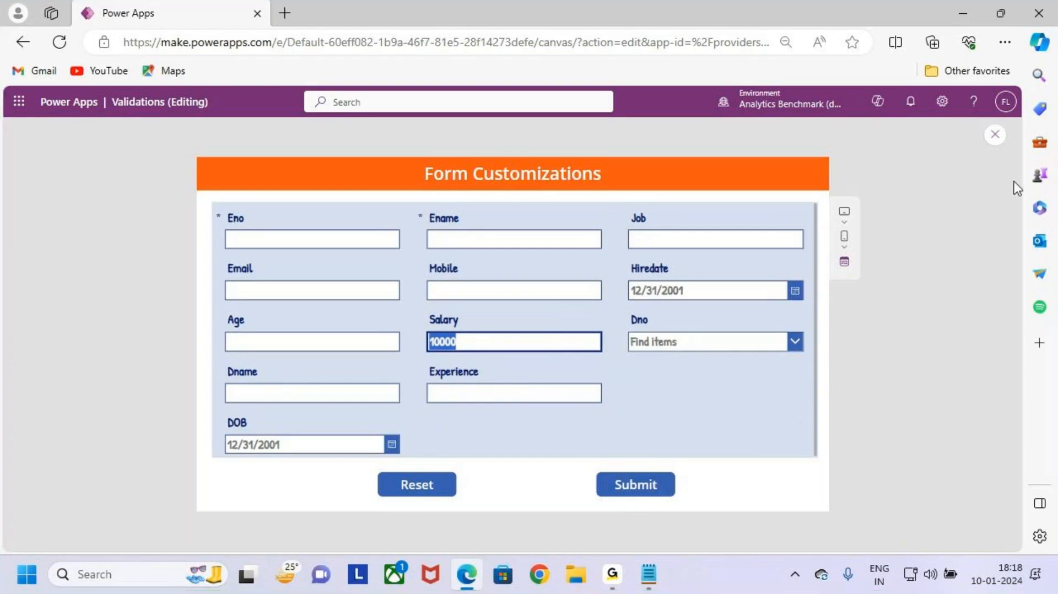
click(995, 135)
Step: Reread the Case 1 Salary and Justification rules in the Notepad notes, and return to Power Apps
key(alt+Tab)
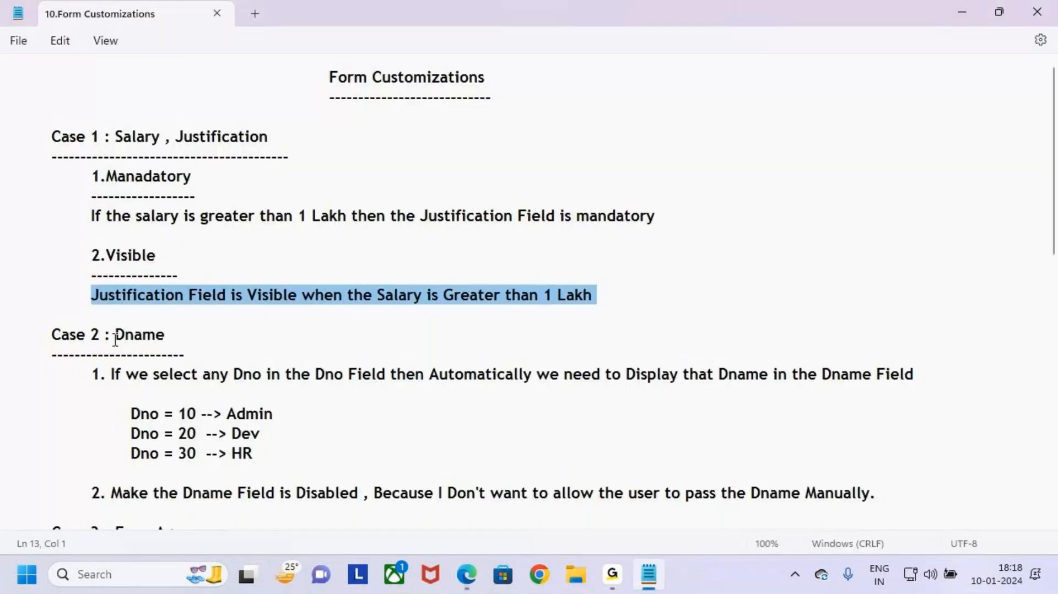
click(172, 322)
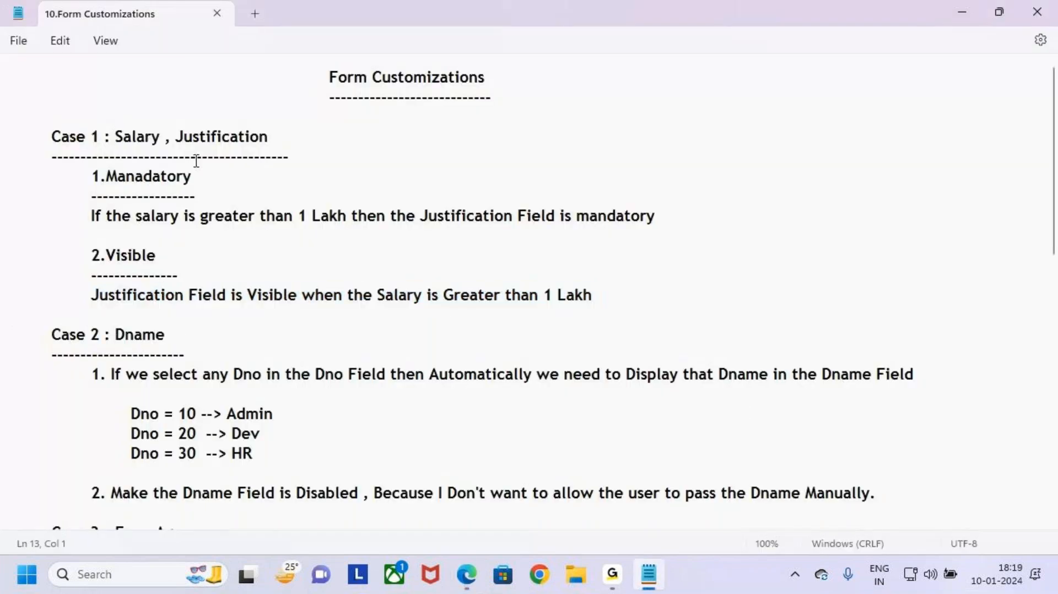
drag(183, 136, 276, 144)
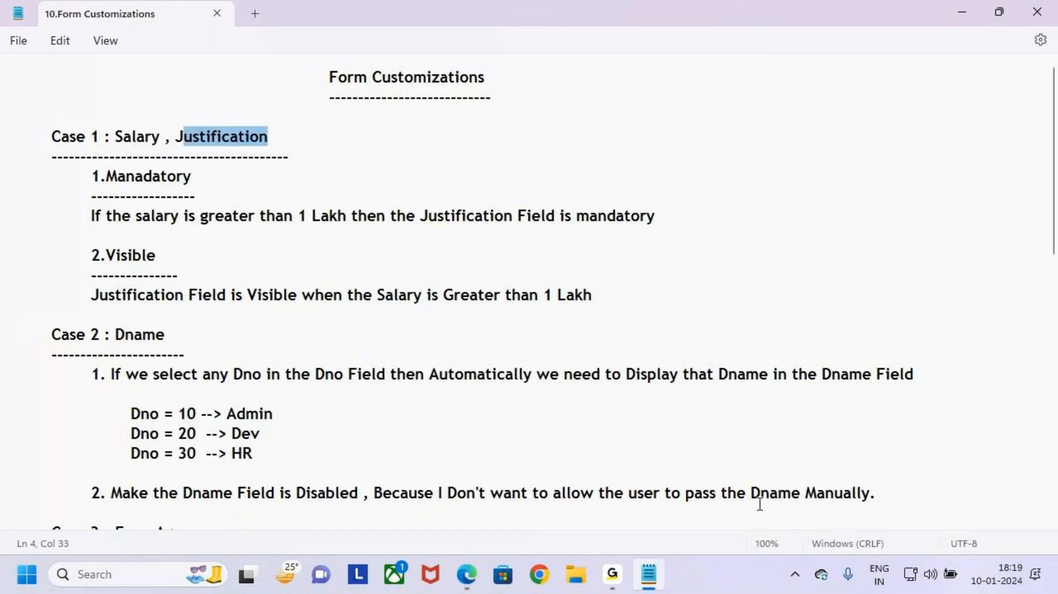
click(468, 575)
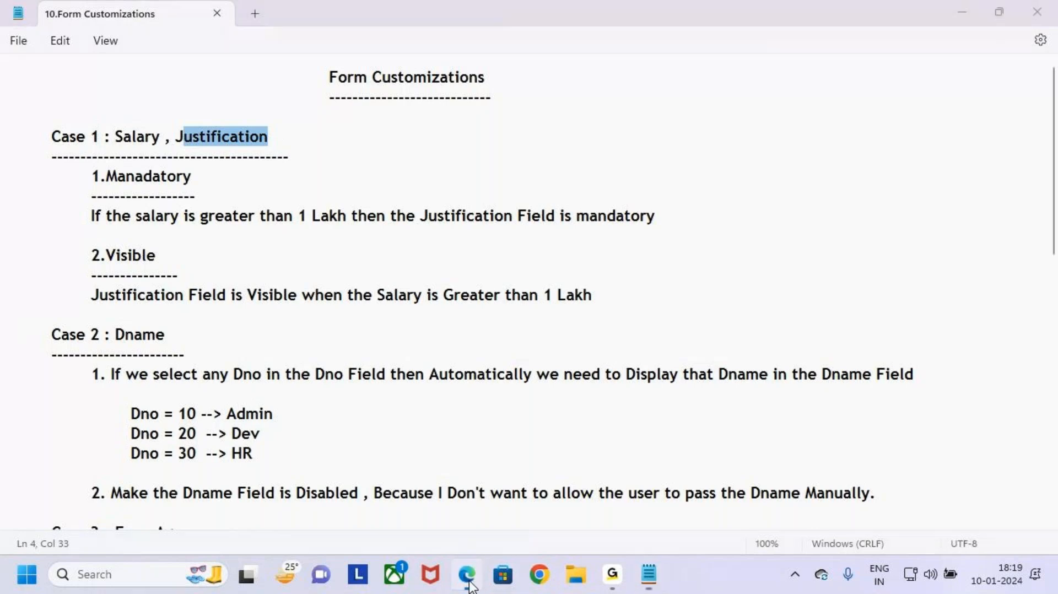
Step: Preview the form with the Salary set to 110000, examine the mandatory Justification field, and return to the editor
click(633, 386)
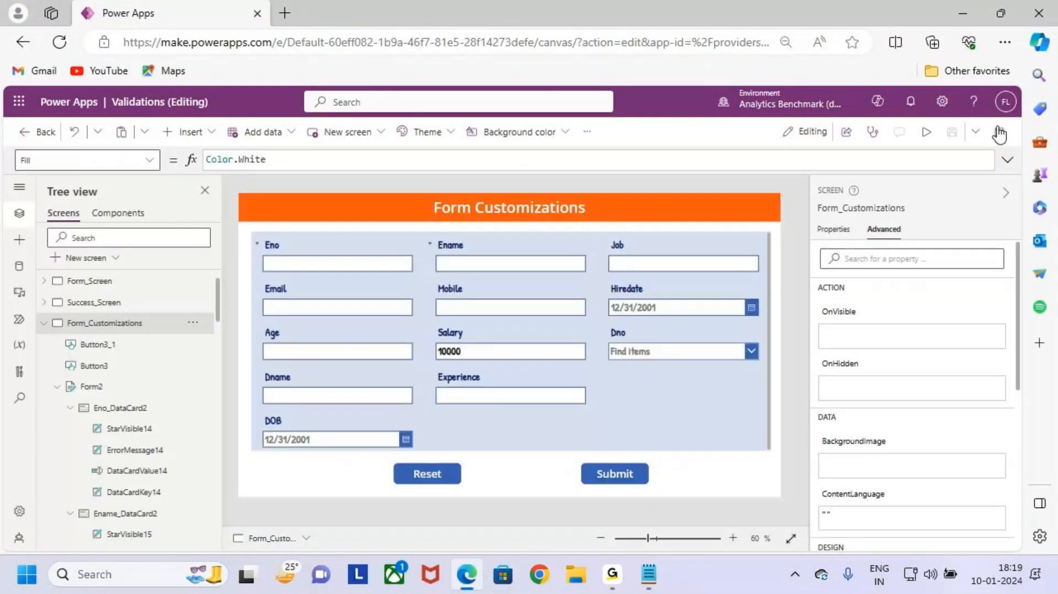
click(926, 132)
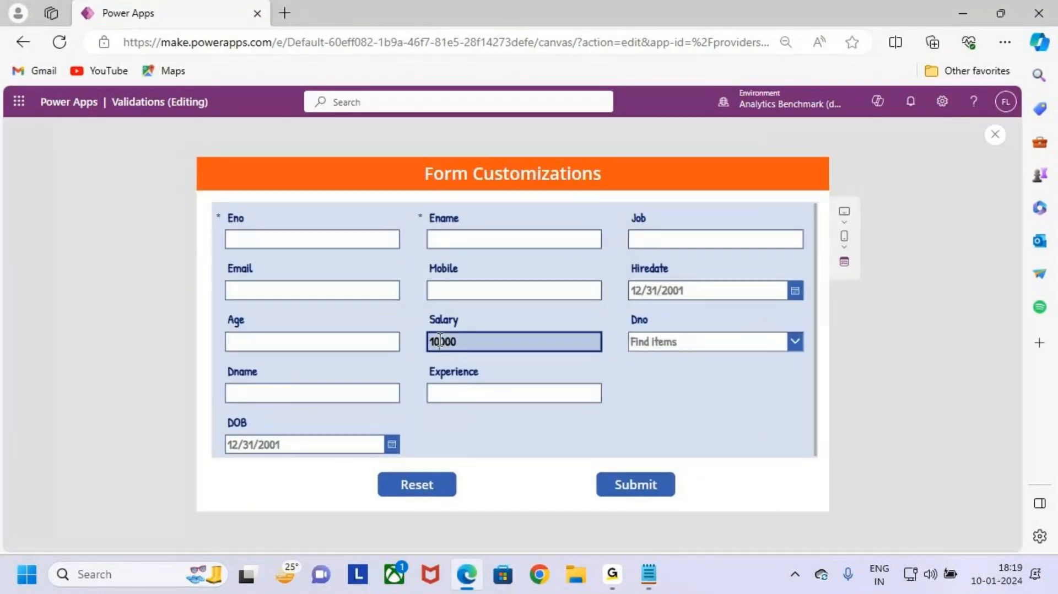
key(BackSpace)
key(BackSpace)
text(110)
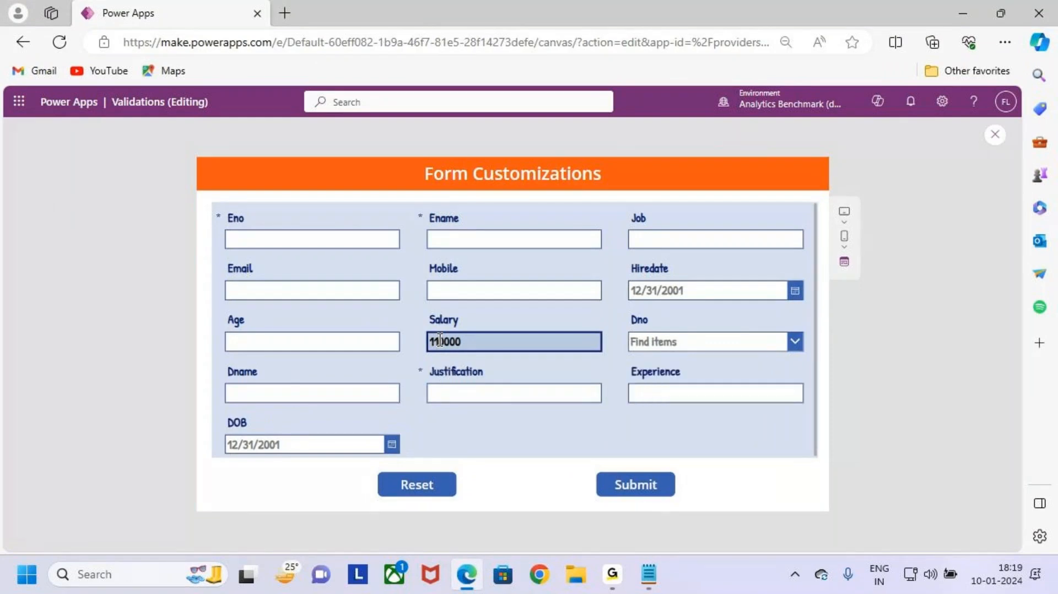
key(ctrl+2)
drag(409, 364, 622, 416)
drag(448, 357, 435, 388)
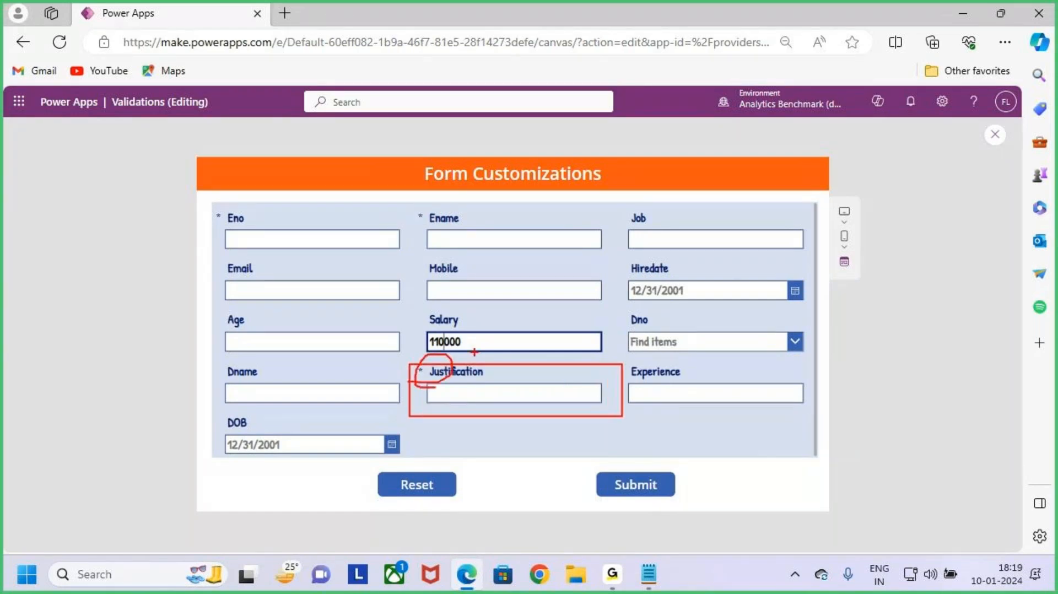
key(Escape)
key(Escape)
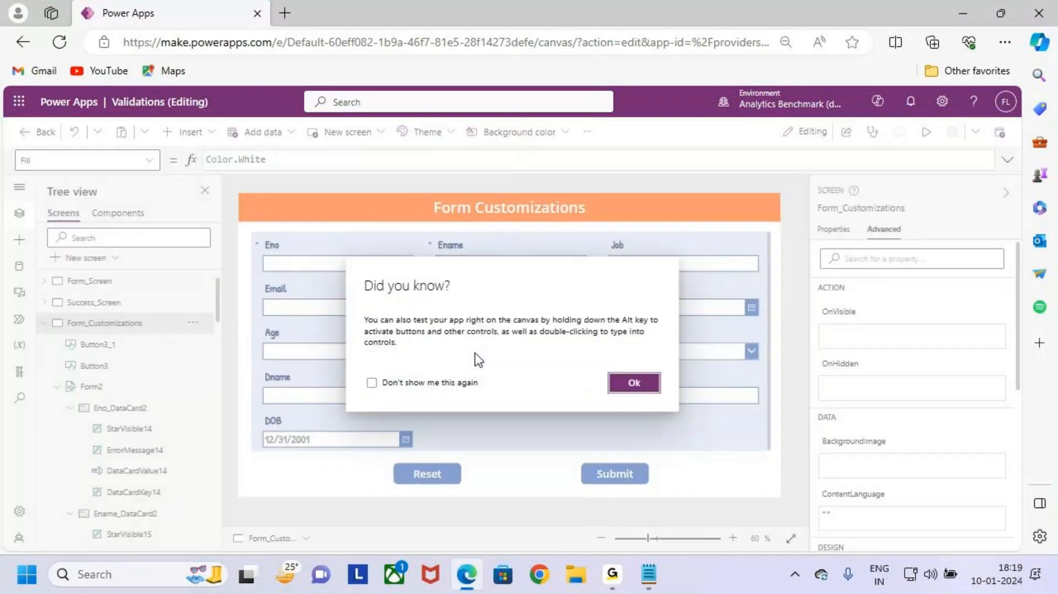
click(635, 383)
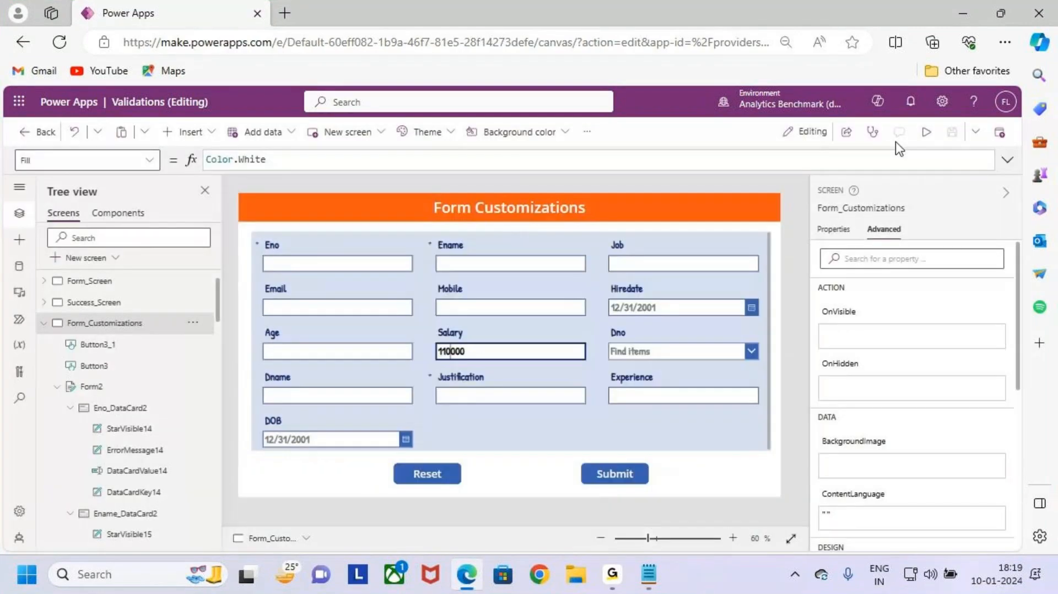
Step: Preview the form with the Salary set to 90000 to test Justification's visibility, and return to the editor
key(F5)
key(BackSpace)
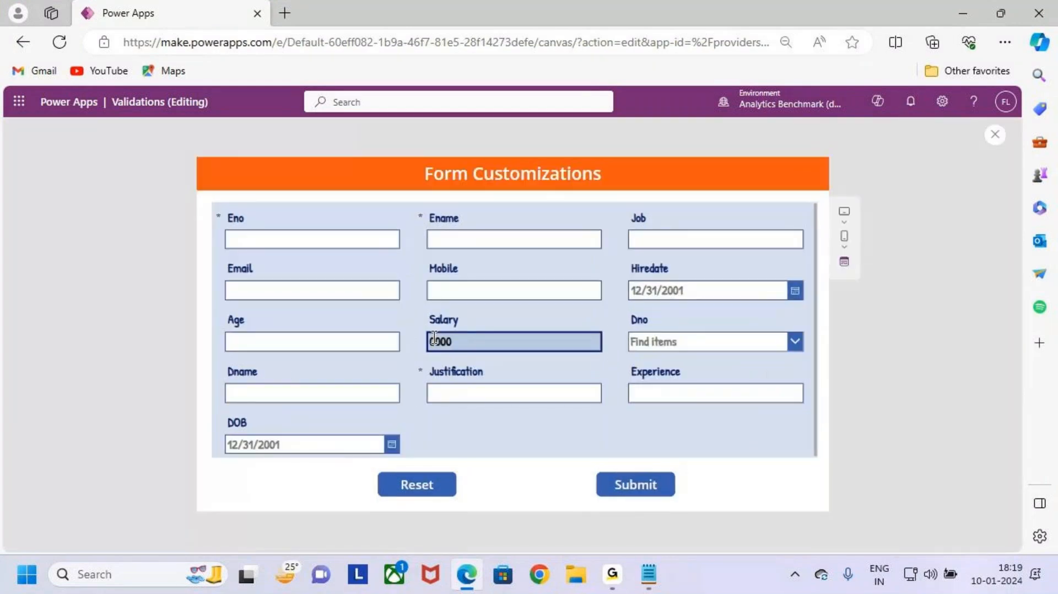
text(0)
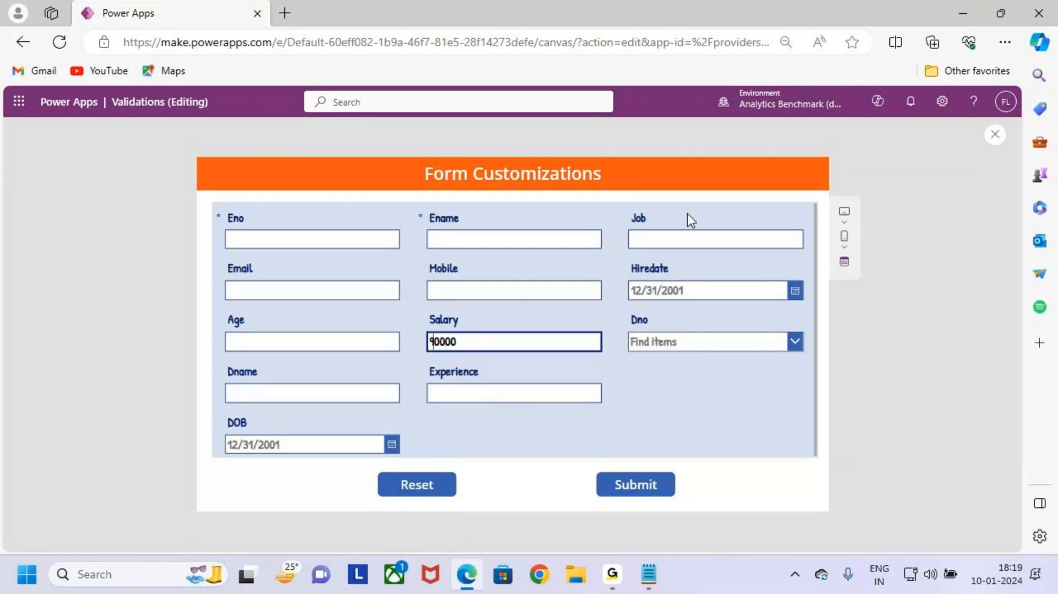
click(992, 137)
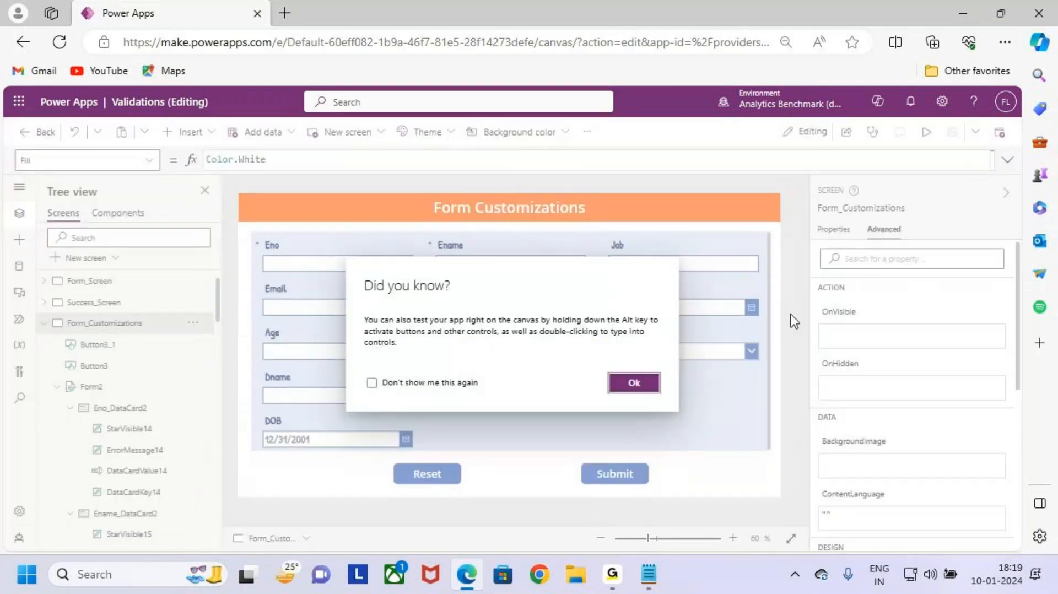
click(663, 430)
click(676, 418)
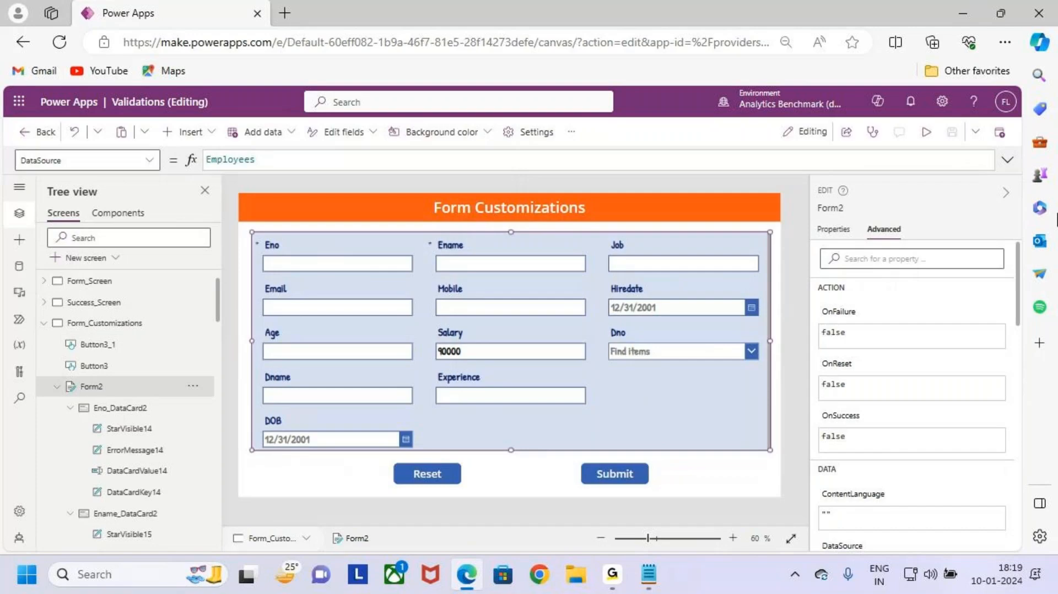
Step: Read the Case 2 Dname heading and rules in the Notepad notes, and return to Power Apps
click(962, 13)
click(248, 281)
scroll(234, 300, down, 2)
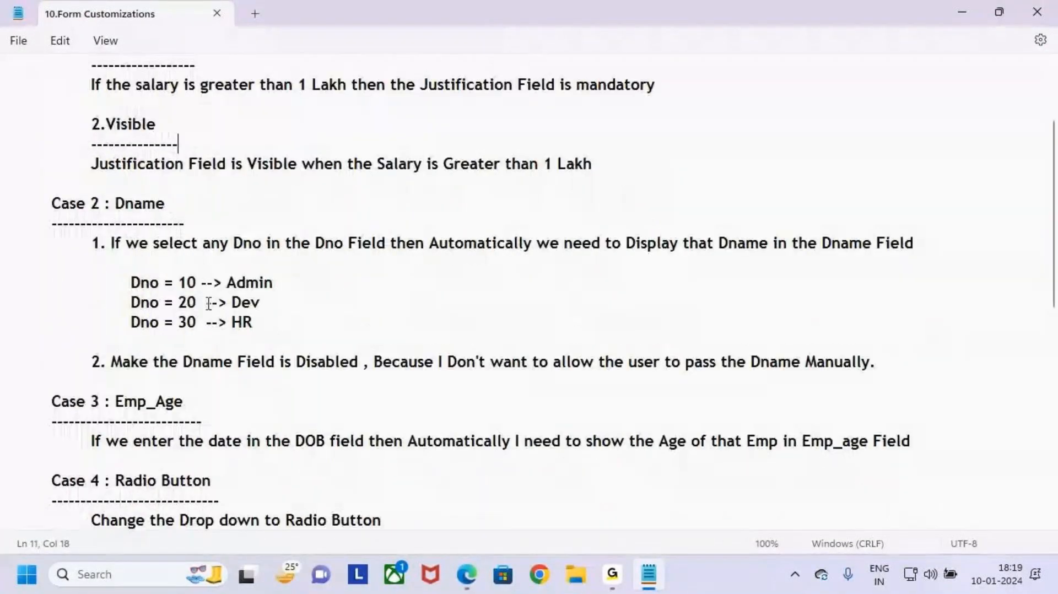
scroll(108, 344, up, 1)
scroll(143, 254, down, 2)
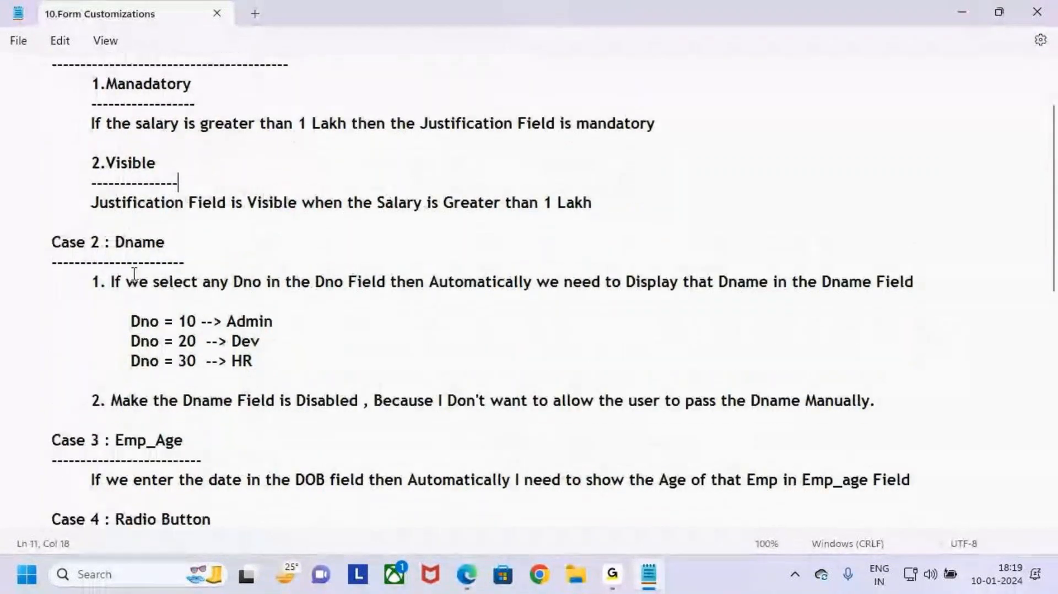
mouse_move(51, 242)
mouse_down()
mouse_move(172, 241)
mouse_move(131, 237)
mouse_move(198, 259)
mouse_up()
click(212, 264)
key(ctrl+2)
key(Escape)
key(alt+Tab)
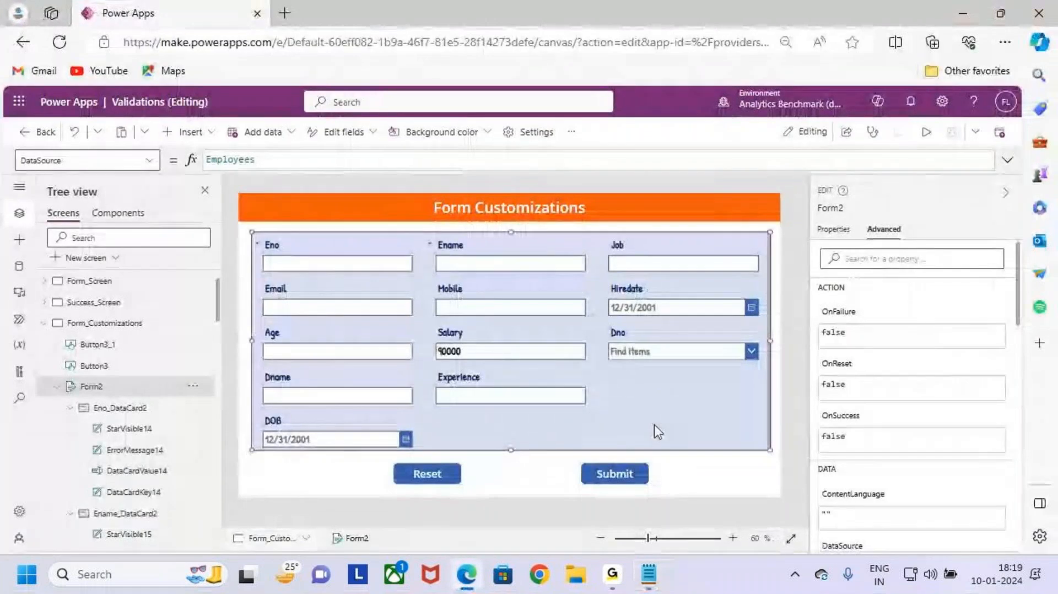
Step: Preview the form, examine the Dname field, and close the preview
click(915, 144)
key(ctrl+2)
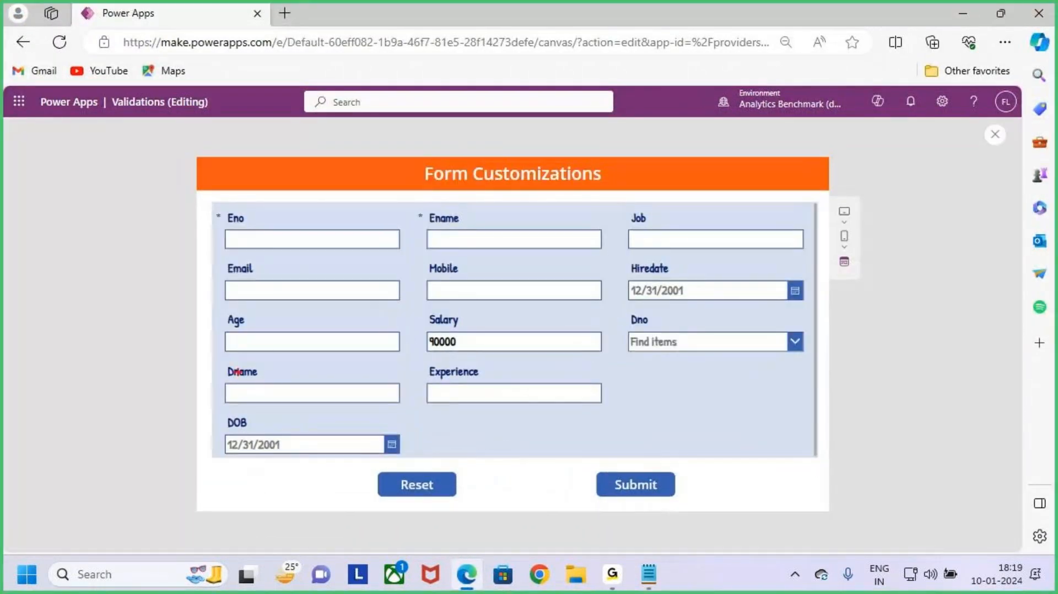
drag(219, 360, 412, 412)
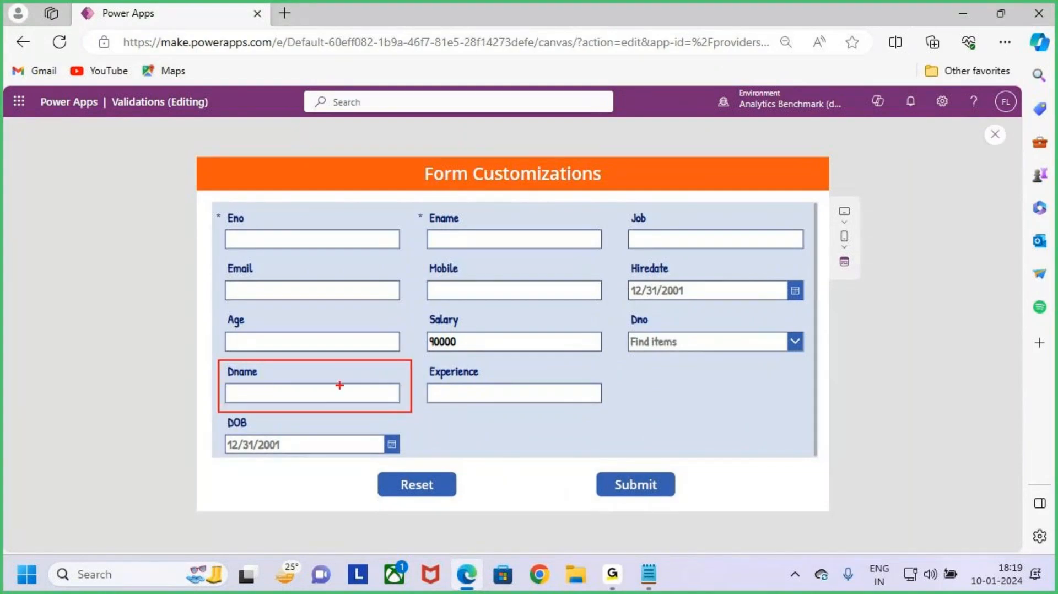
drag(318, 325, 318, 368)
key(Escape)
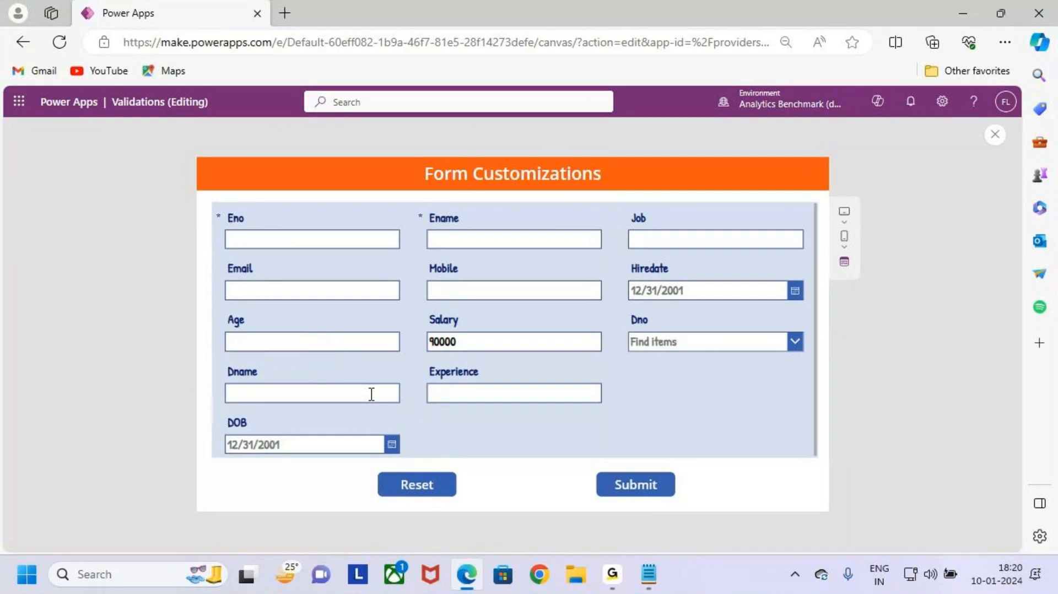
click(994, 136)
Step: Reread the Case 2 rule on displaying Dname from the selected Dno in the Notepad notes, and return to Power Apps
click(963, 13)
click(310, 326)
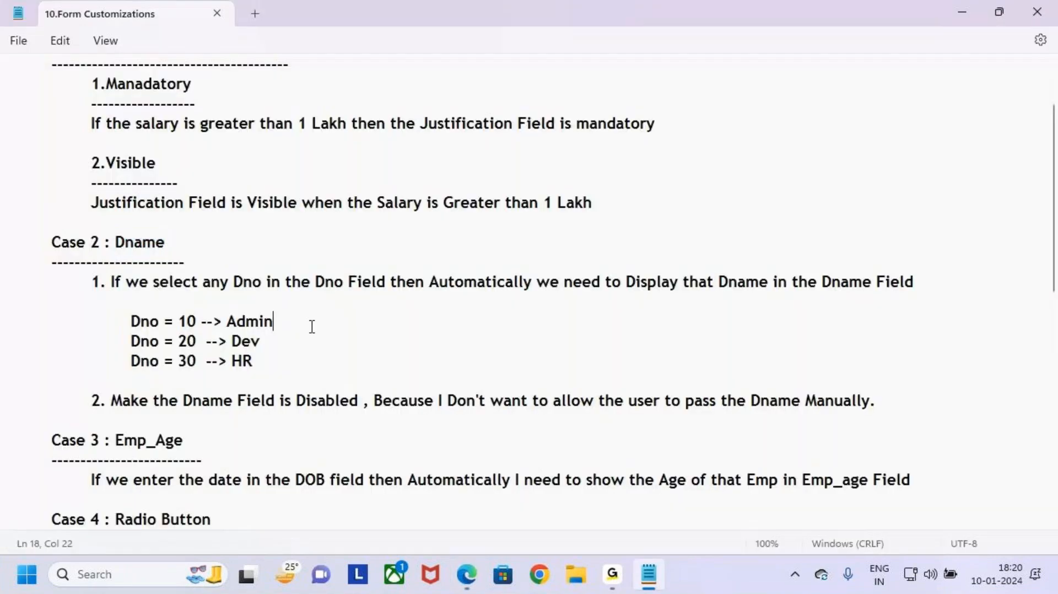
click(99, 302)
drag(52, 243, 260, 400)
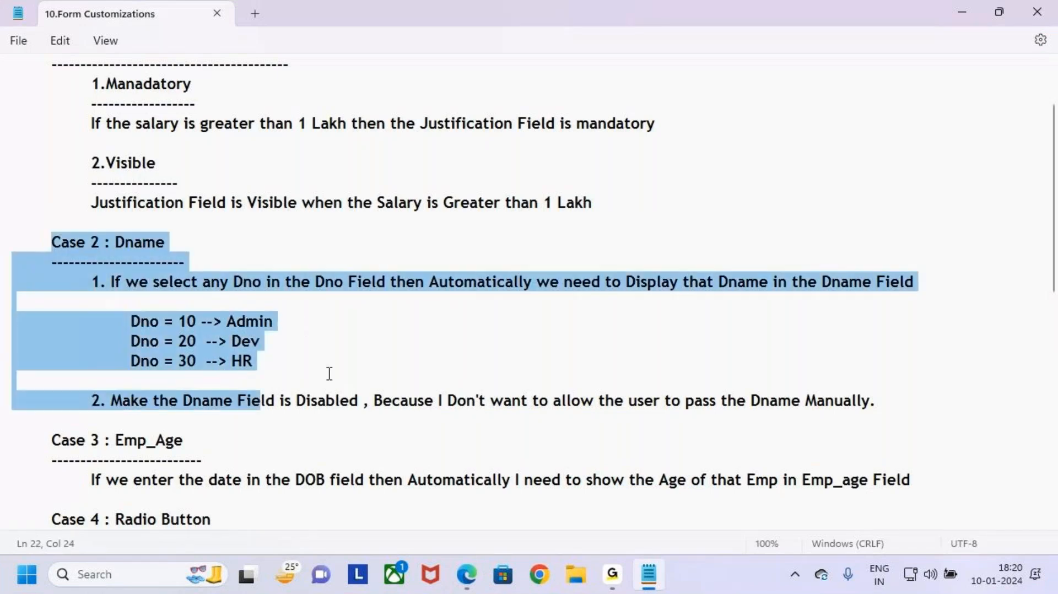
click(329, 374)
click(126, 321)
click(170, 301)
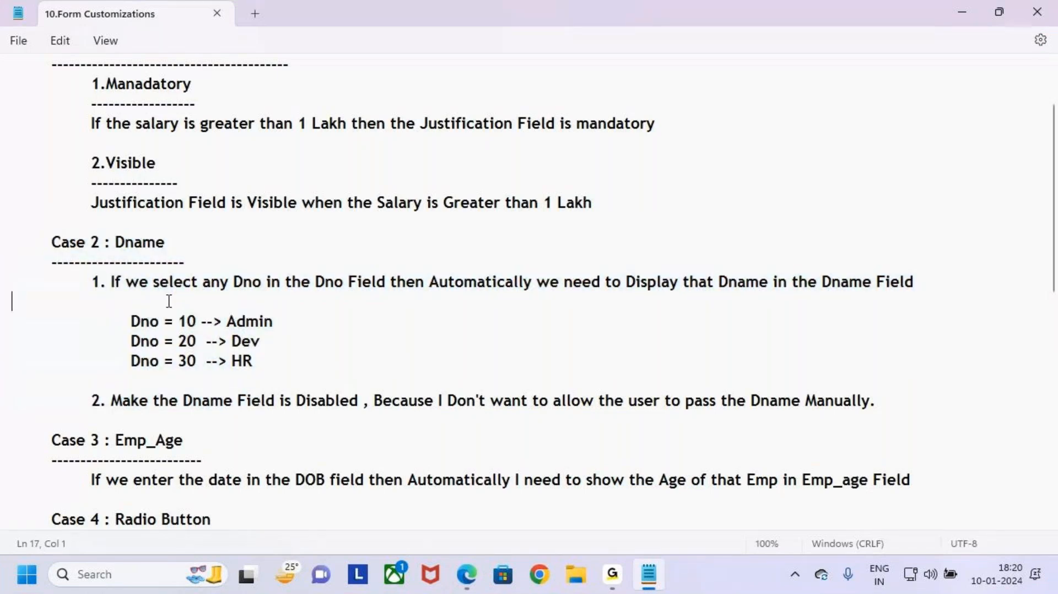
drag(112, 281, 931, 287)
drag(833, 291, 946, 312)
key(Down)
click(961, 11)
click(467, 574)
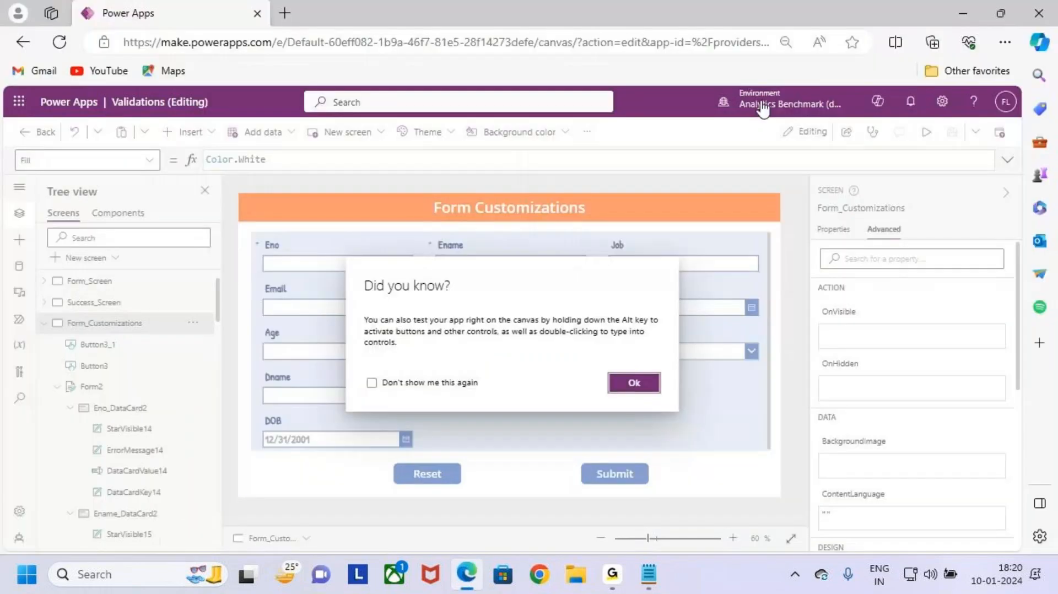
Step: Preview the form and select 10 in the Dno field
click(639, 385)
click(926, 132)
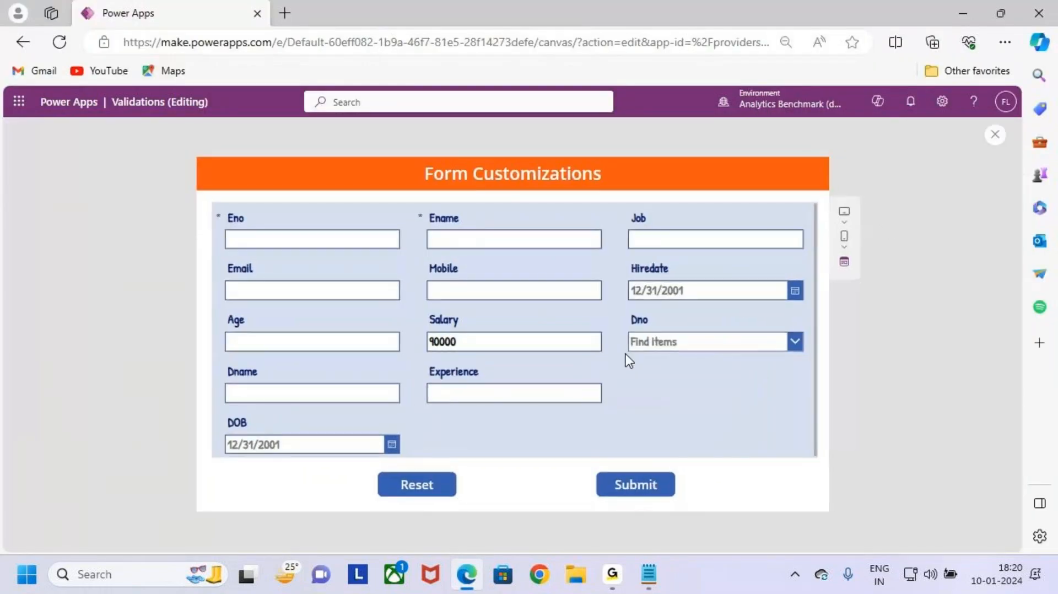
key(ctrl+2)
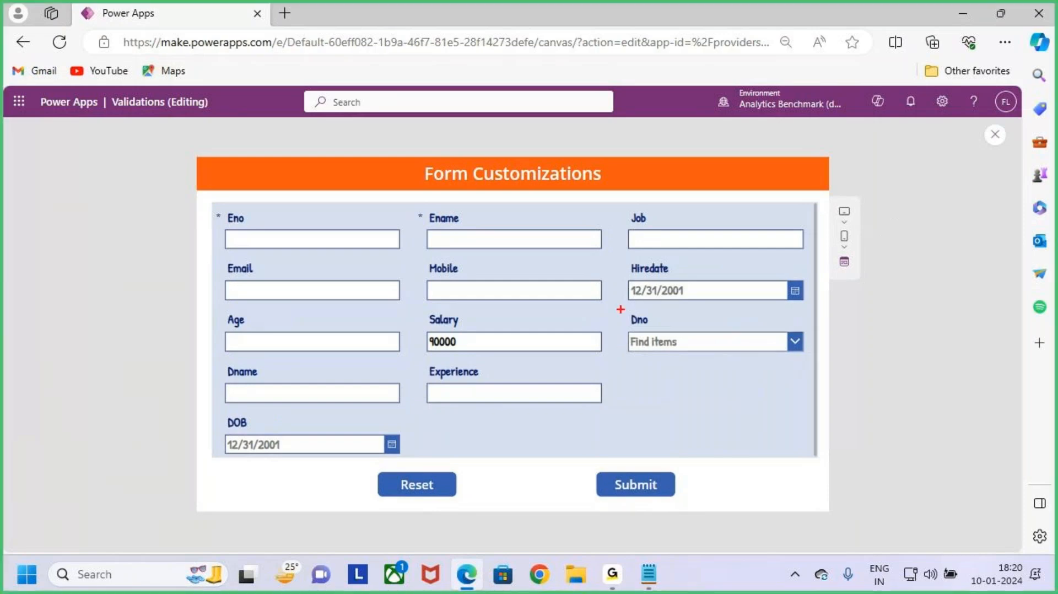
drag(621, 309, 801, 366)
key(Escape)
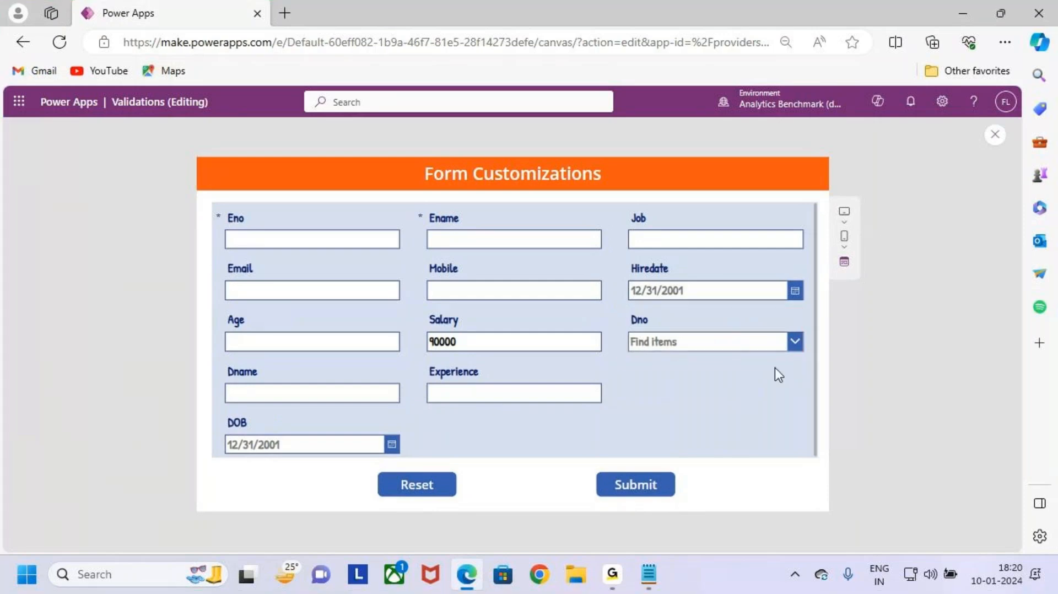
click(768, 341)
click(707, 374)
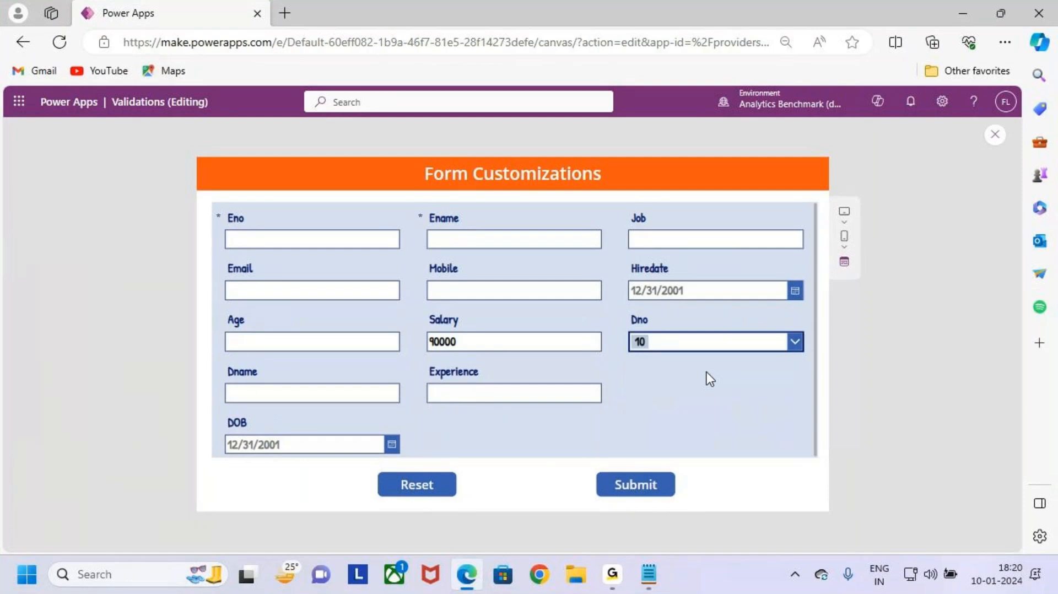
Step: Examine how Dno 10 relates to the Dname field by marking up both fields and the name Admin on the preview
key(ctrl+2)
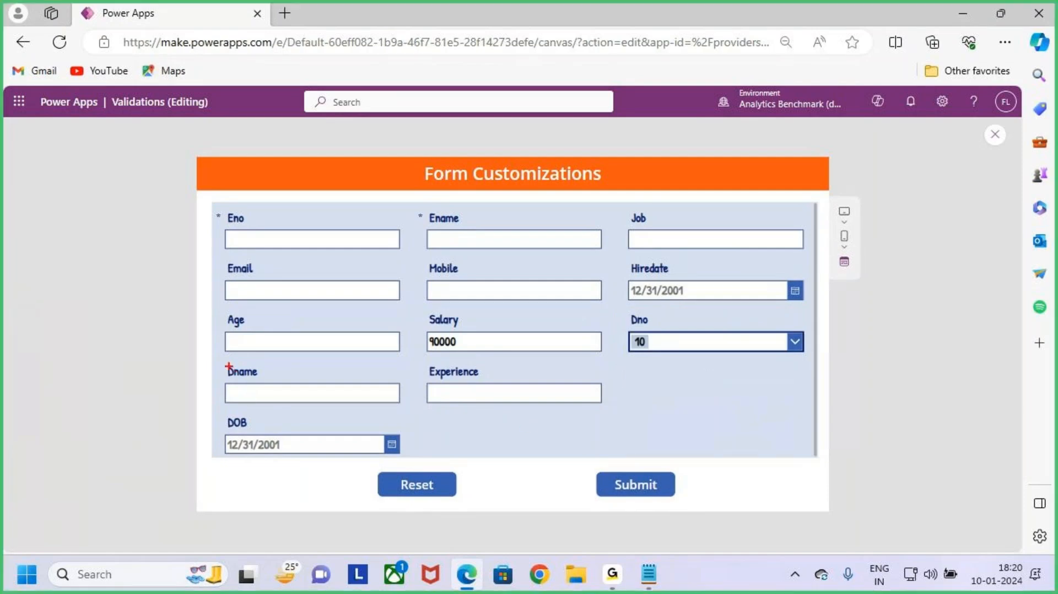
drag(216, 363, 420, 415)
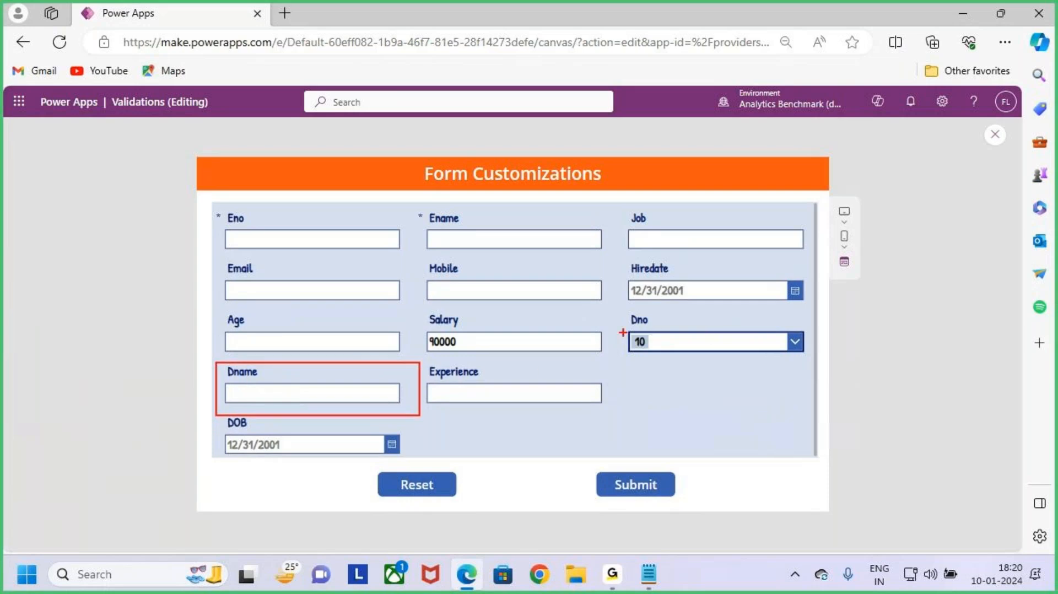
drag(623, 334, 659, 323)
mouse_move(669, 413)
mouse_down()
mouse_move(678, 381)
mouse_move(687, 416)
mouse_move(706, 392)
mouse_up()
mouse_move(702, 408)
mouse_down()
mouse_move(702, 366)
mouse_move(703, 402)
mouse_up()
mouse_move(718, 402)
mouse_down()
mouse_move(726, 383)
mouse_move(738, 385)
mouse_move(741, 407)
mouse_move(748, 401)
mouse_up()
drag(753, 398, 789, 409)
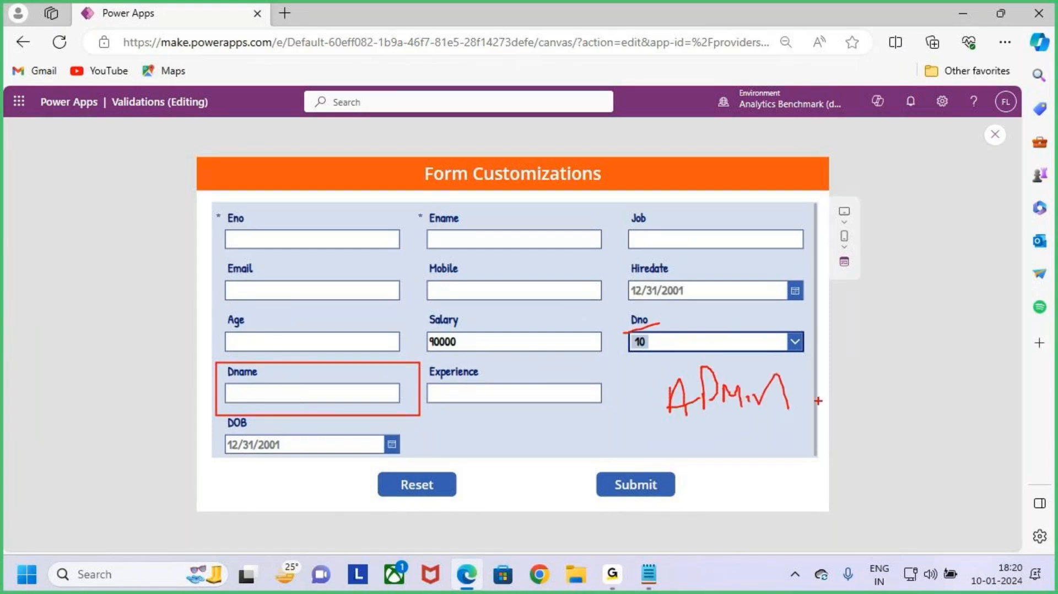
key(e)
mouse_move(616, 310)
mouse_down()
mouse_move(692, 349)
mouse_move(817, 364)
mouse_up()
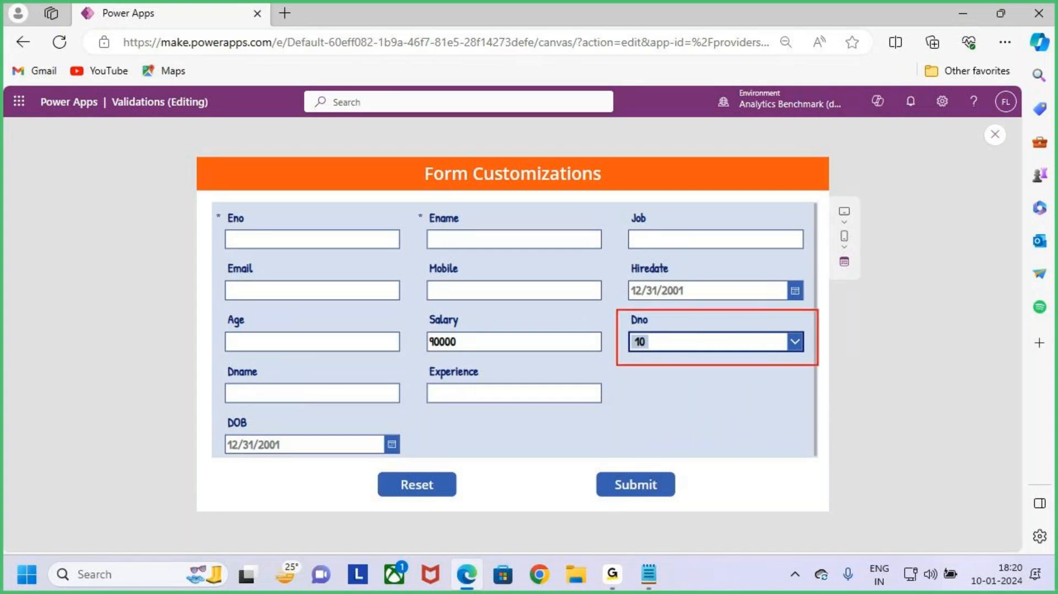
mouse_move(668, 359)
mouse_down()
mouse_move(673, 414)
mouse_move(535, 488)
mouse_move(388, 475)
mouse_move(349, 407)
mouse_move(343, 428)
mouse_move(374, 422)
mouse_up()
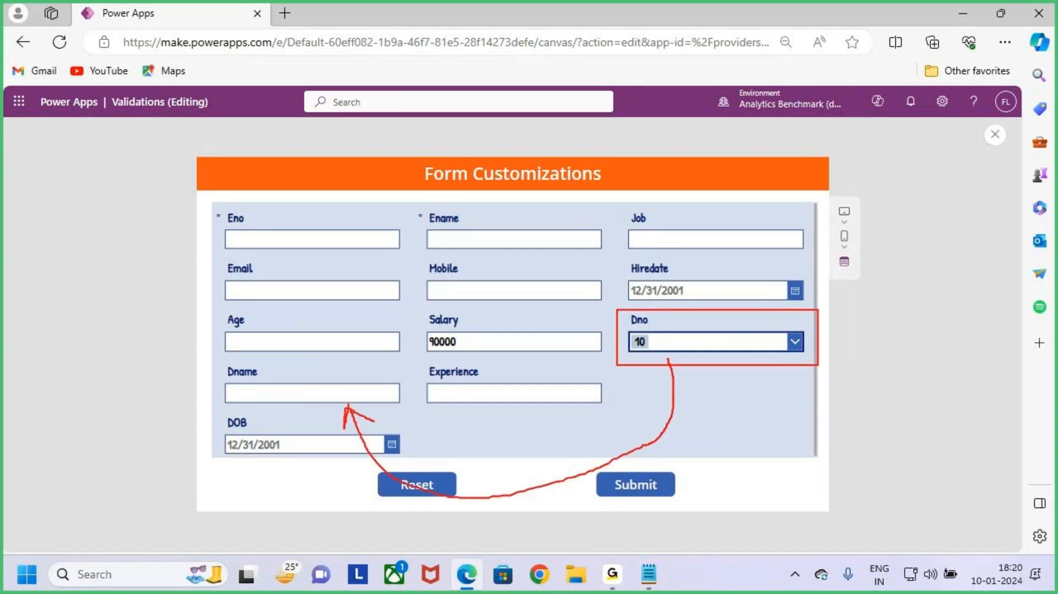
key(Escape)
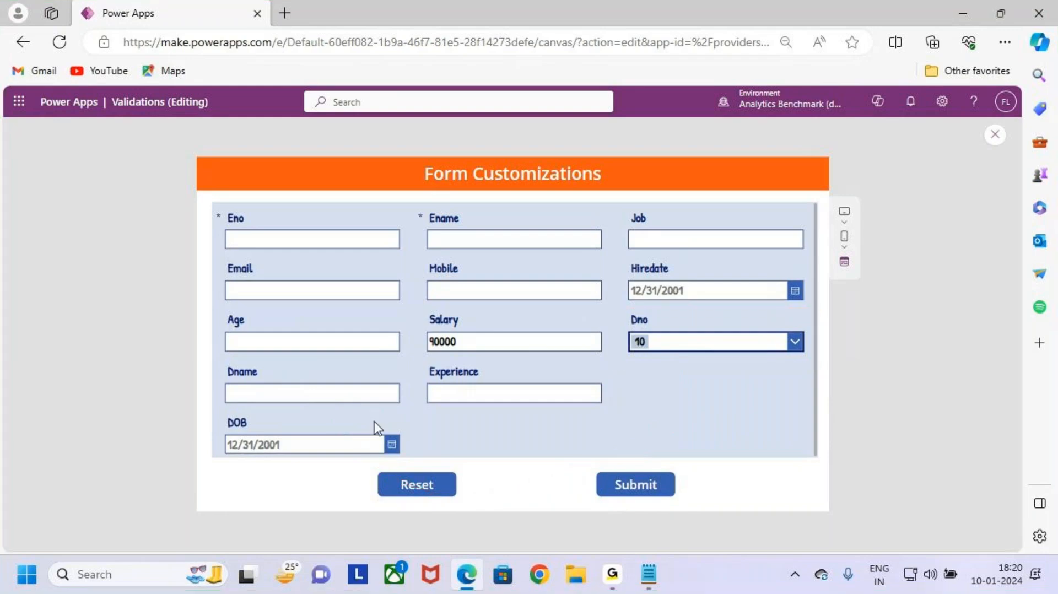
Step: Review the Dno-to-Dname mappings for 10, 20 and 30 in the Notepad notes, and return to the Power Apps preview
click(962, 12)
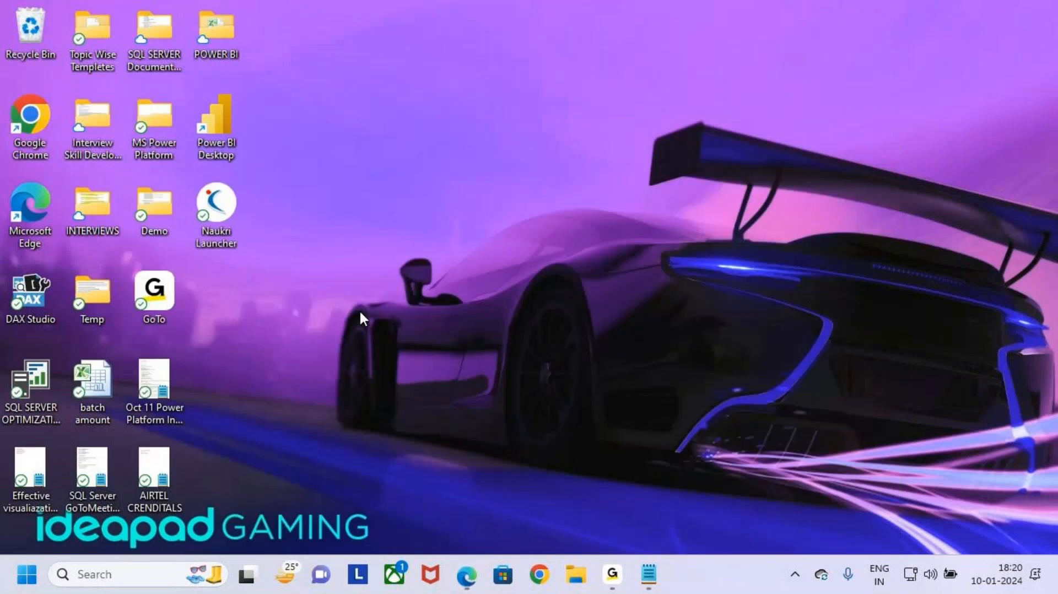
click(648, 574)
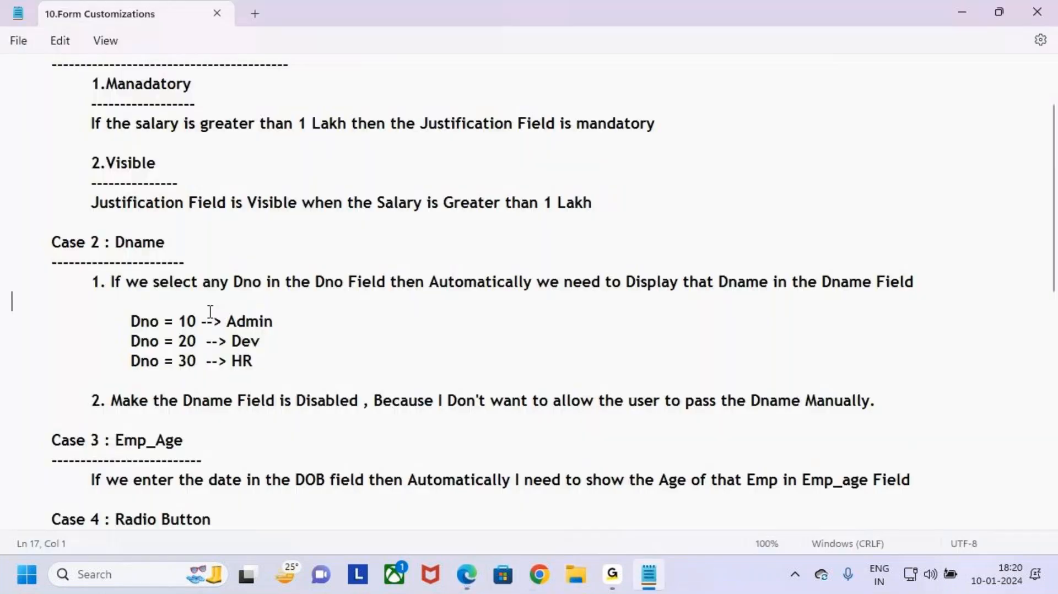
click(173, 320)
key(ctrl+2)
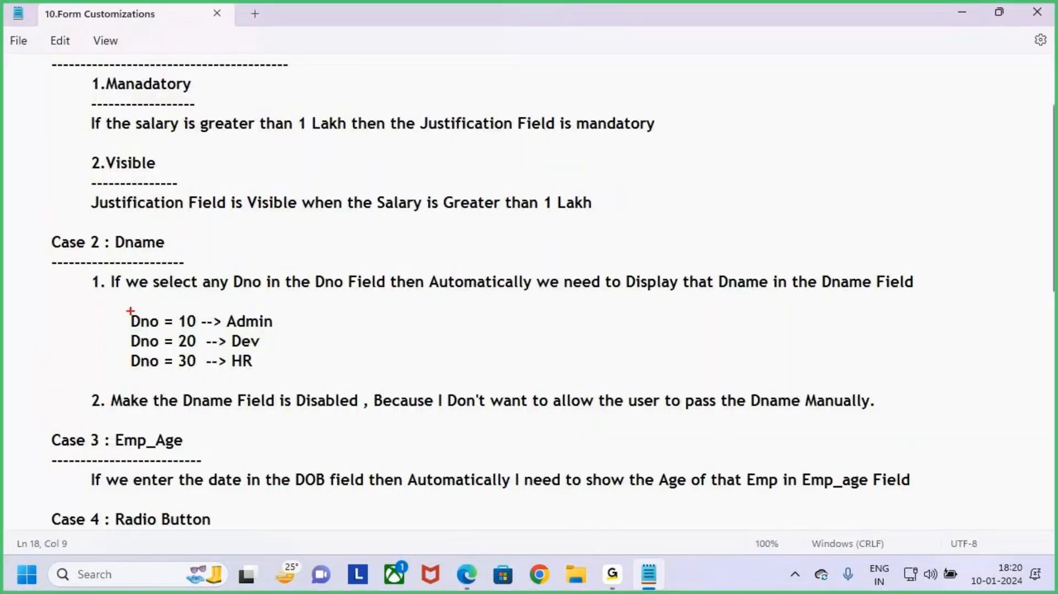
mouse_move(126, 313)
mouse_down()
mouse_move(285, 331)
mouse_move(287, 350)
mouse_up()
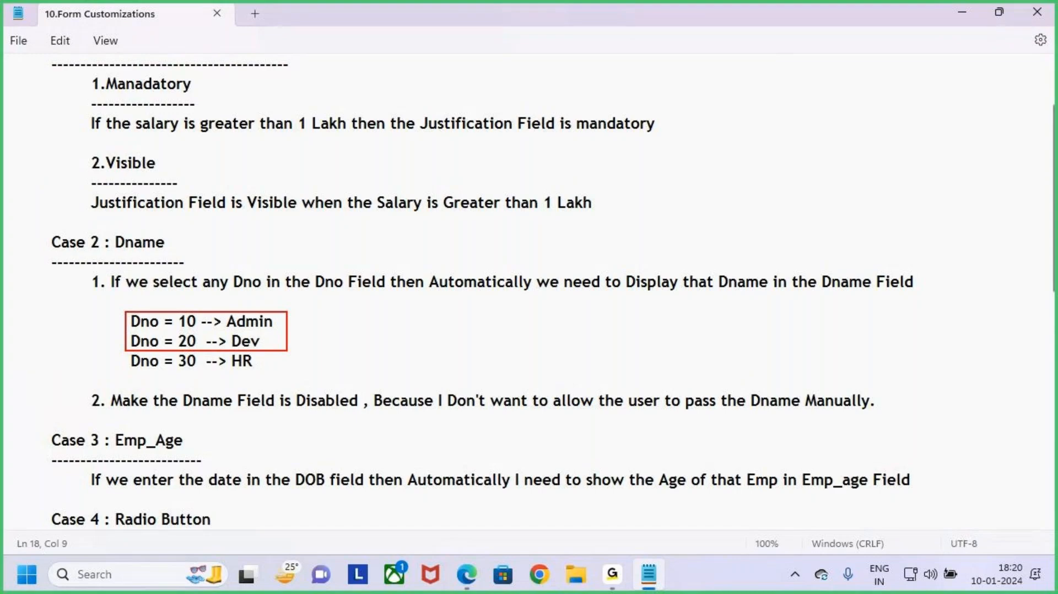
mouse_move(287, 351)
mouse_down()
mouse_move(202, 374)
mouse_move(290, 373)
mouse_move(333, 315)
mouse_up()
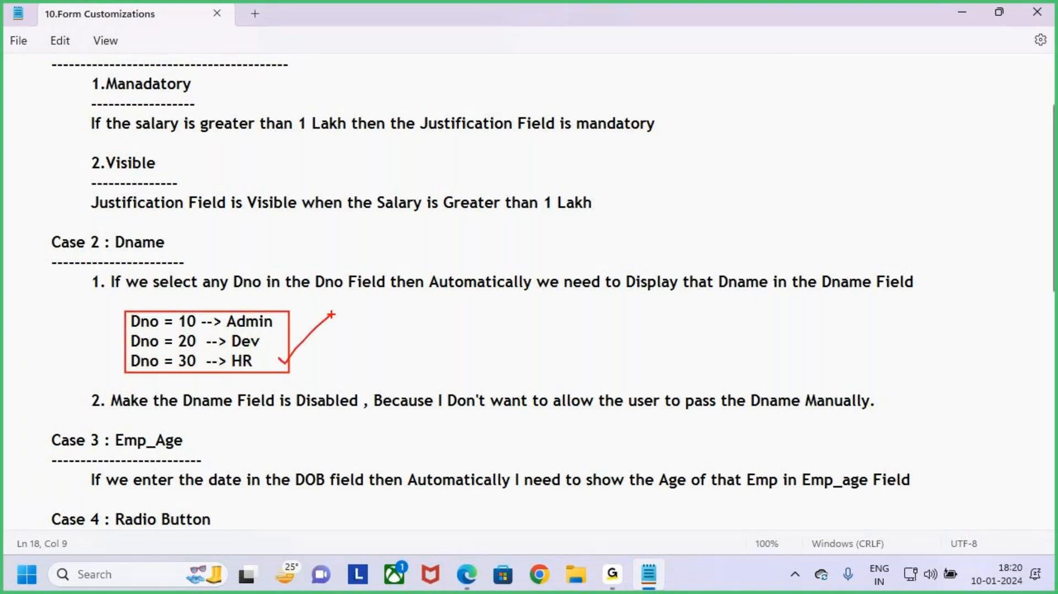
key(Escape)
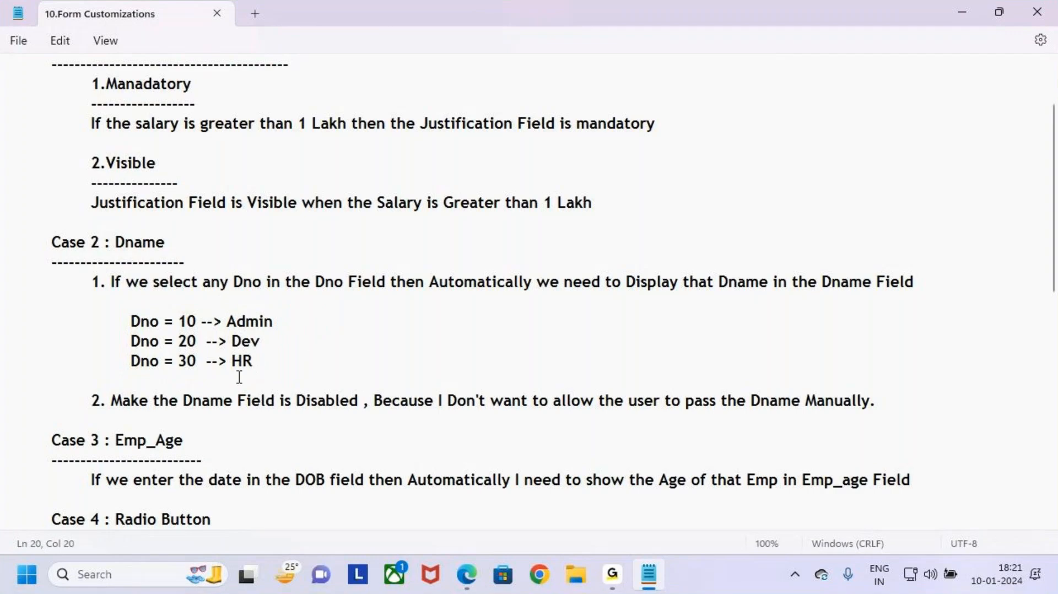
mouse_move(287, 366)
mouse_down()
mouse_move(127, 324)
mouse_move(199, 378)
mouse_up()
click(278, 343)
key(ctrl+2)
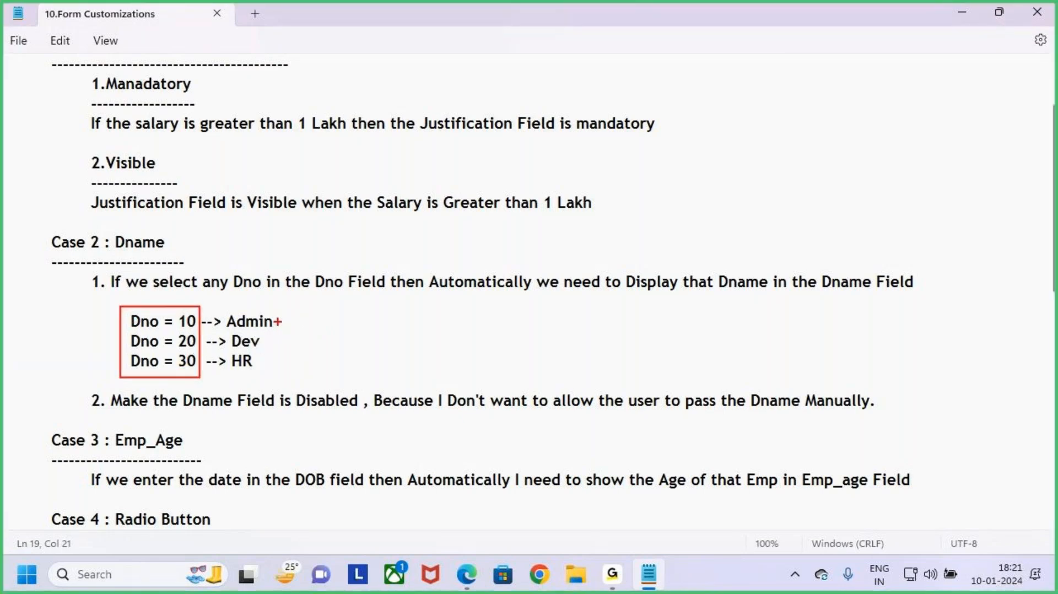
drag(277, 321, 303, 307)
drag(276, 339, 327, 312)
drag(262, 373, 303, 348)
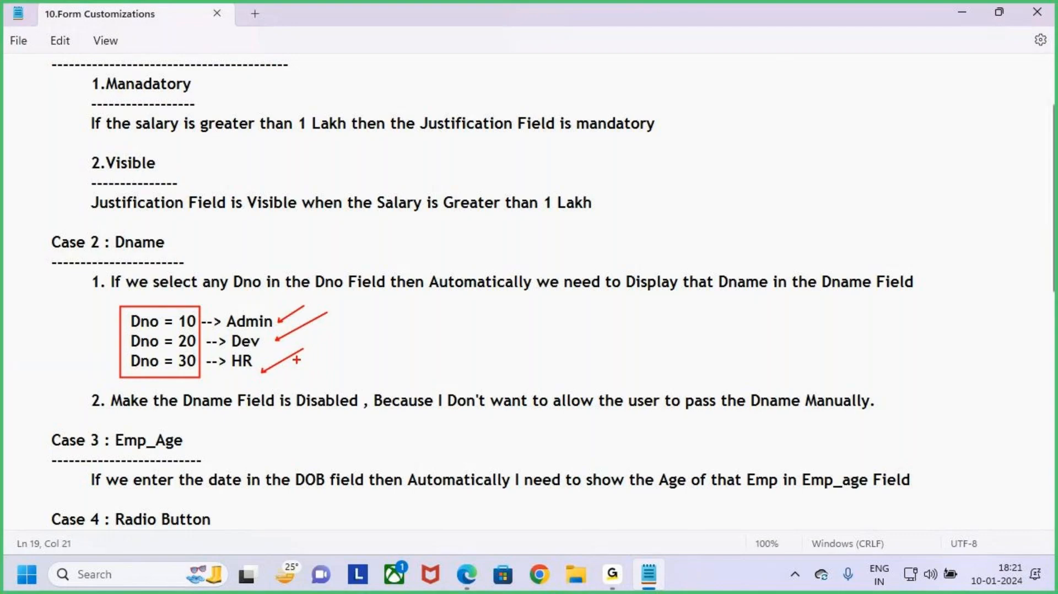
key(Escape)
key(alt+Tab)
Step: Review how the Dno selection feeds the Dname field by marking both on the preview, and close the preview
key(ctrl+2)
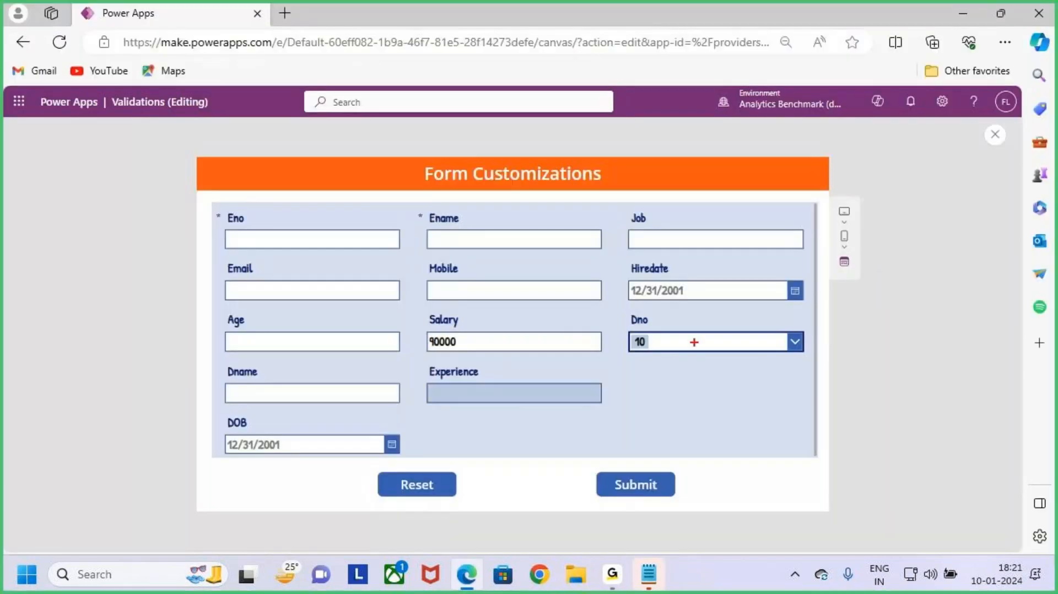
mouse_move(620, 310)
mouse_down()
mouse_move(718, 352)
mouse_move(818, 365)
mouse_up()
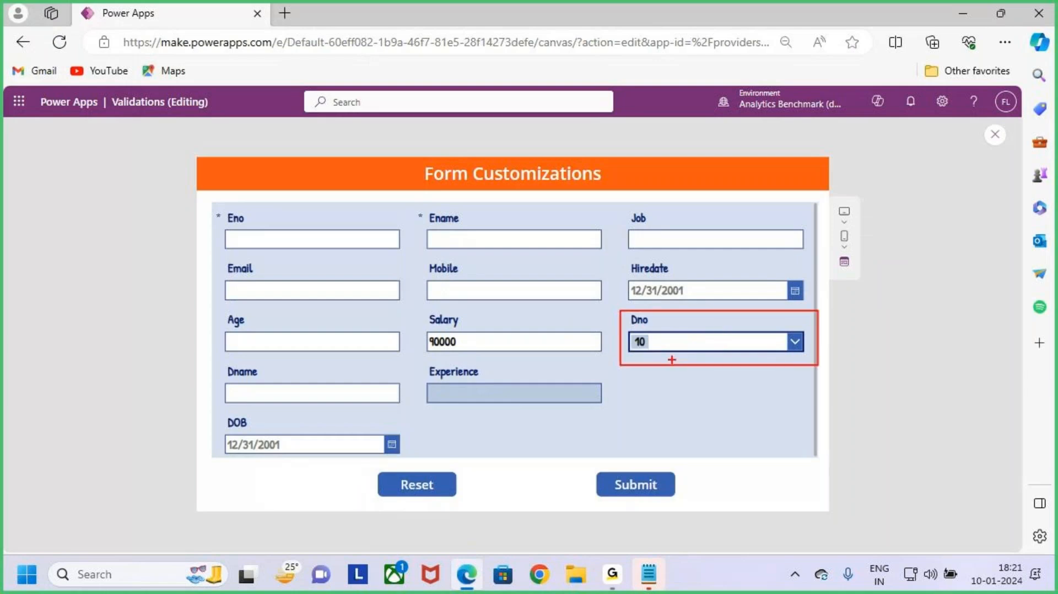
mouse_move(671, 360)
mouse_down()
mouse_move(408, 492)
mouse_move(351, 418)
mouse_move(331, 427)
mouse_move(368, 418)
mouse_up()
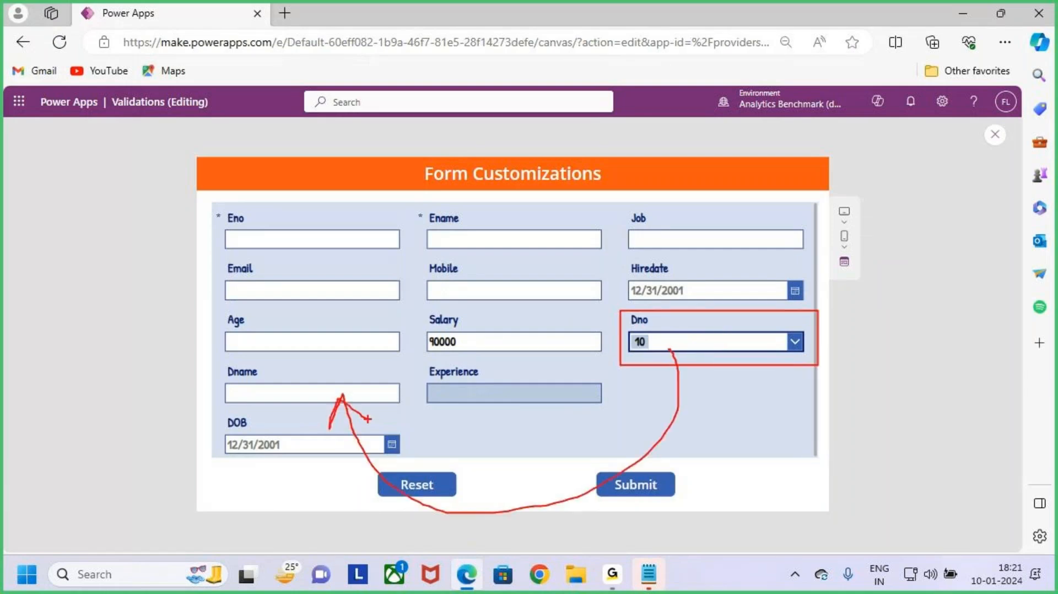
key(Escape)
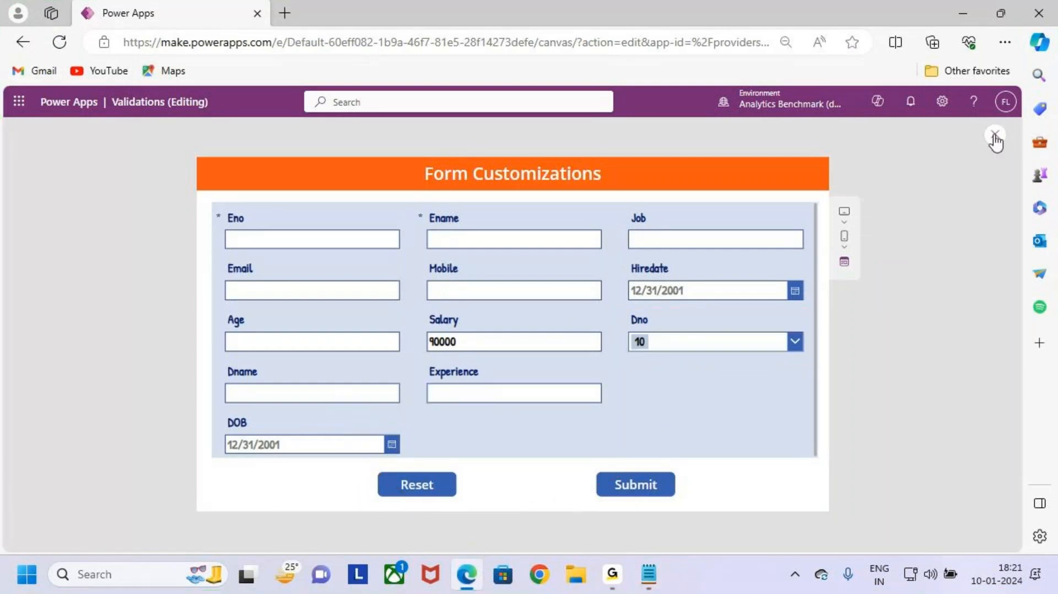
click(994, 134)
Step: Select the combo box inside the Dno card and copy its control name
click(633, 382)
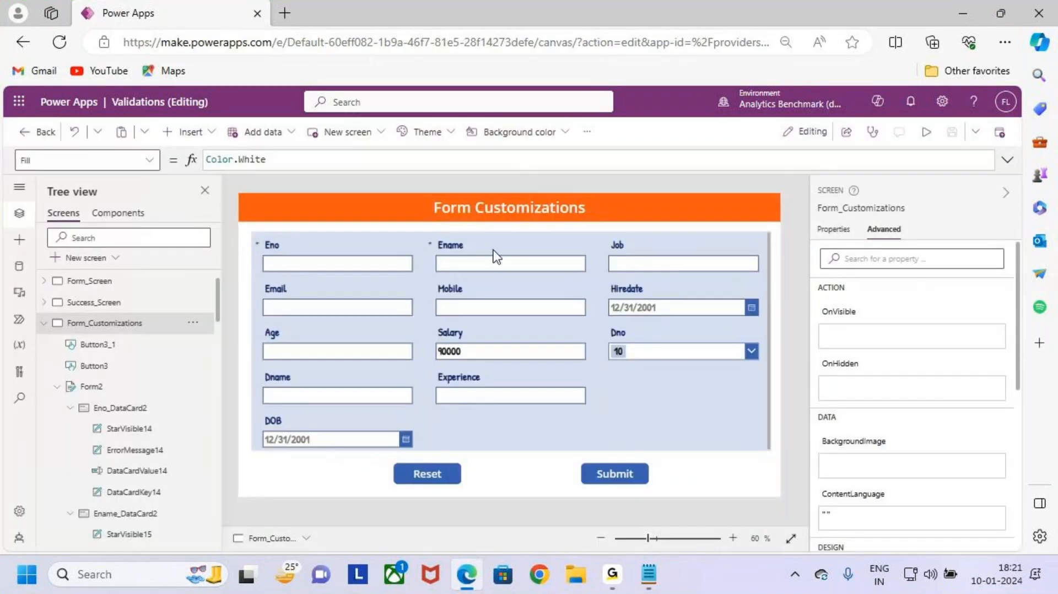
click(662, 343)
key(ctrl+2)
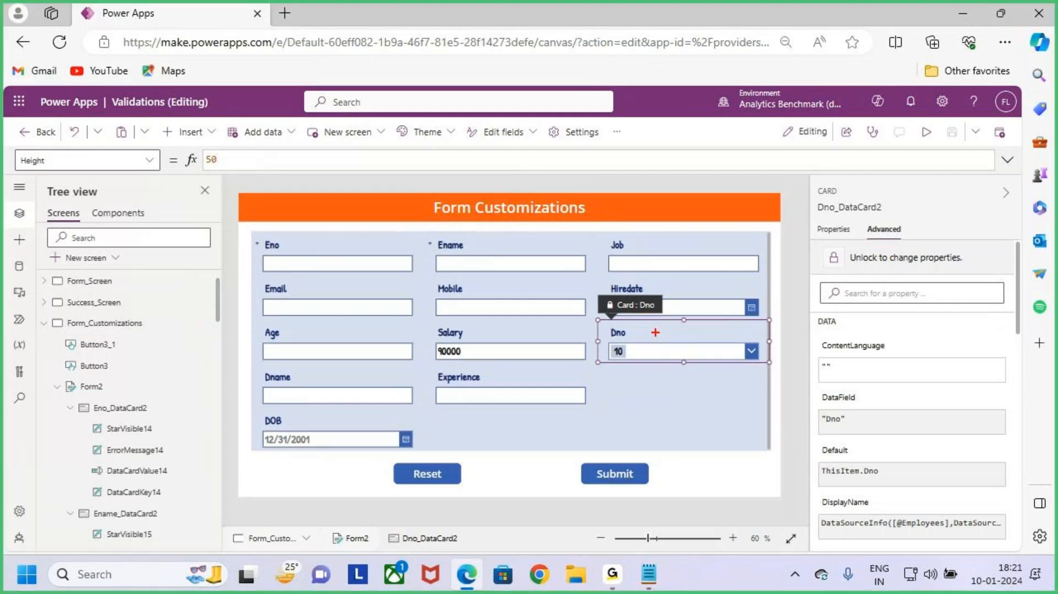
drag(593, 315, 767, 367)
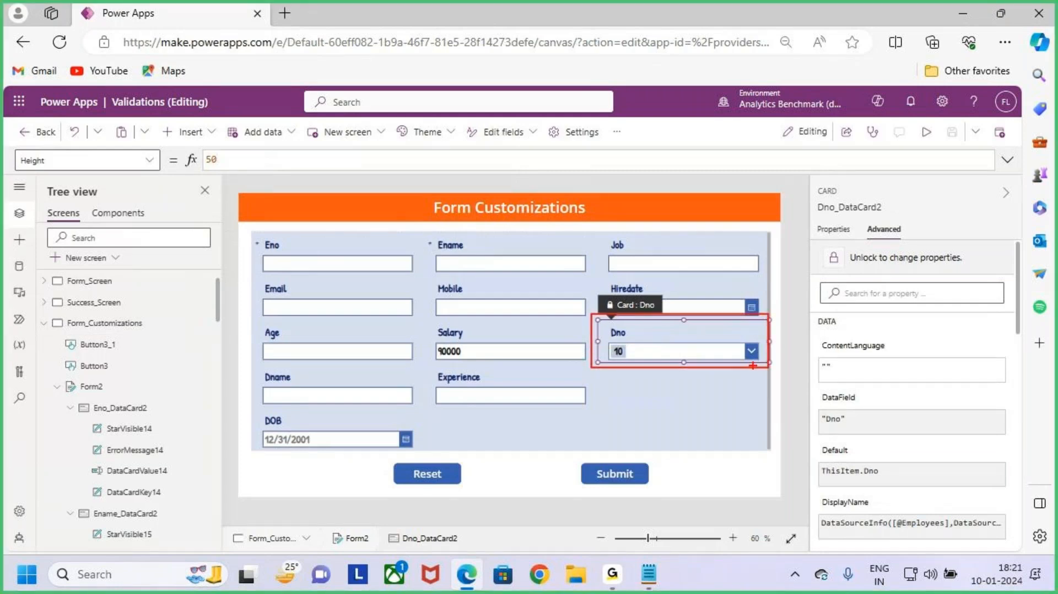
key(Escape)
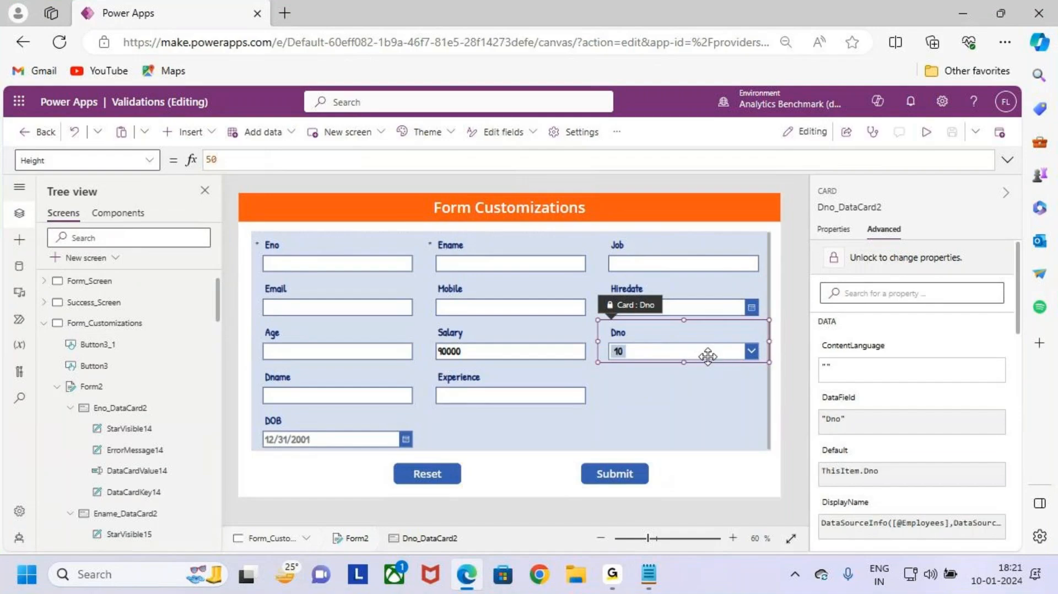
click(707, 357)
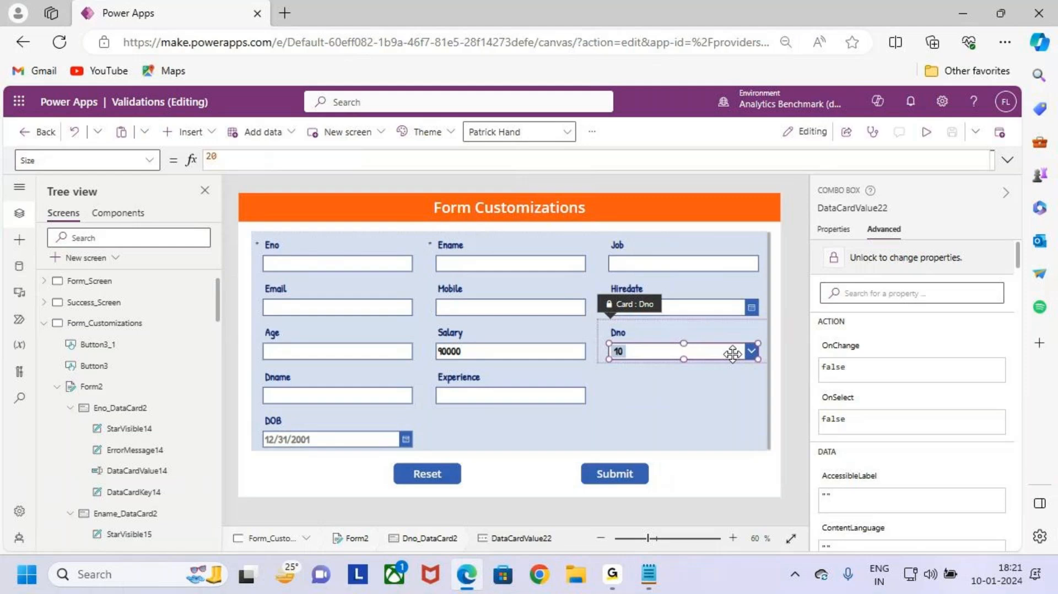
click(868, 208)
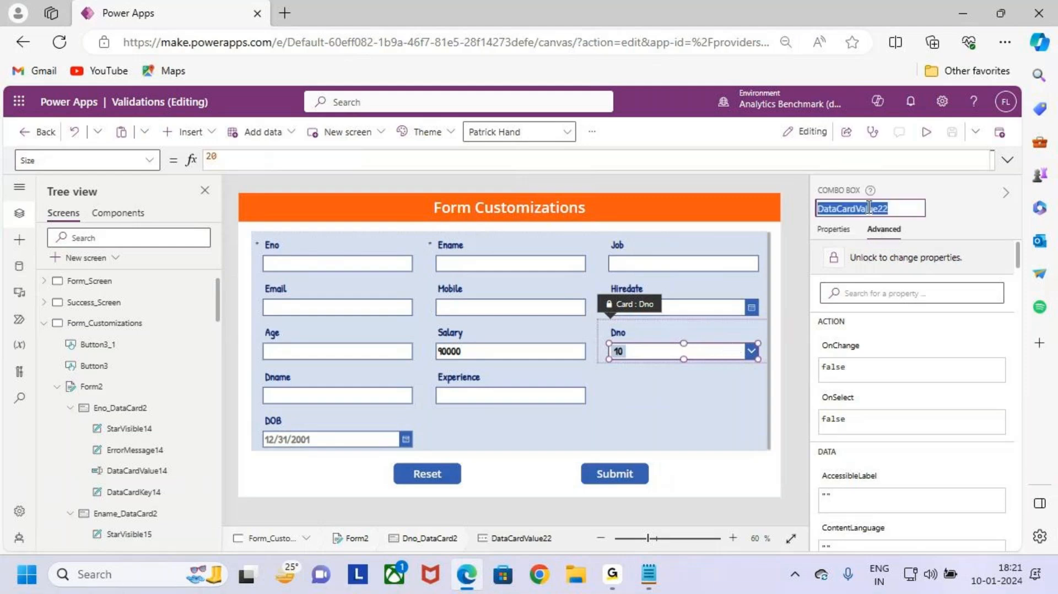
Step: Unlock the Dname card and open its Default property for editing
click(313, 389)
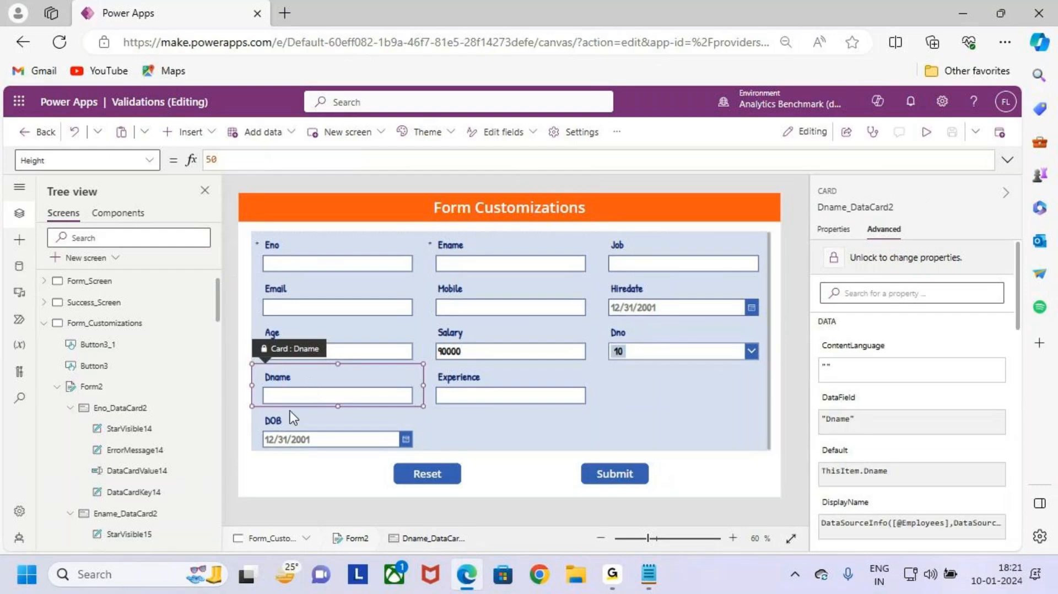
click(940, 263)
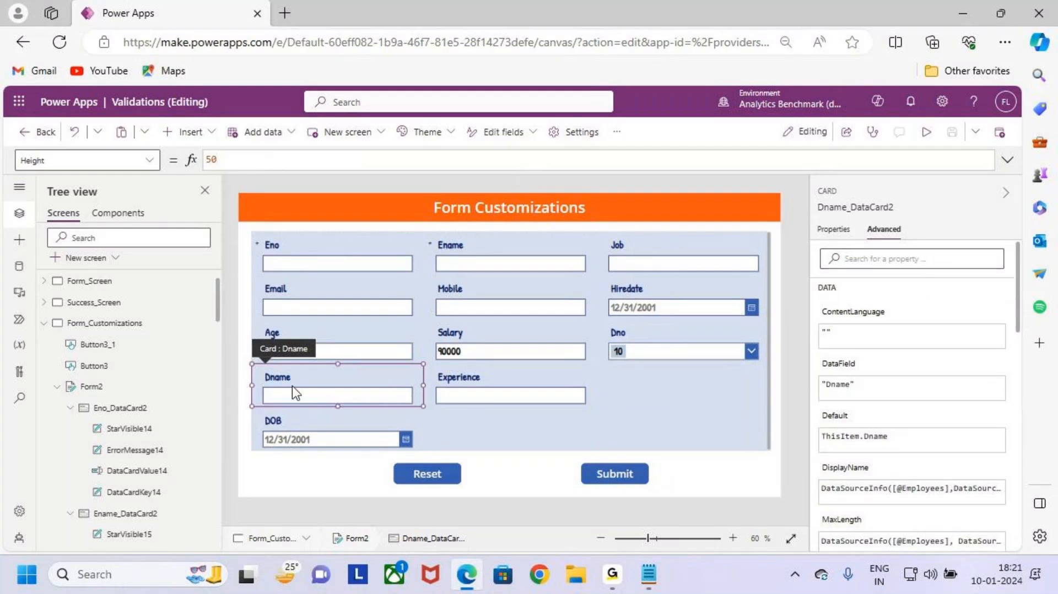
click(150, 161)
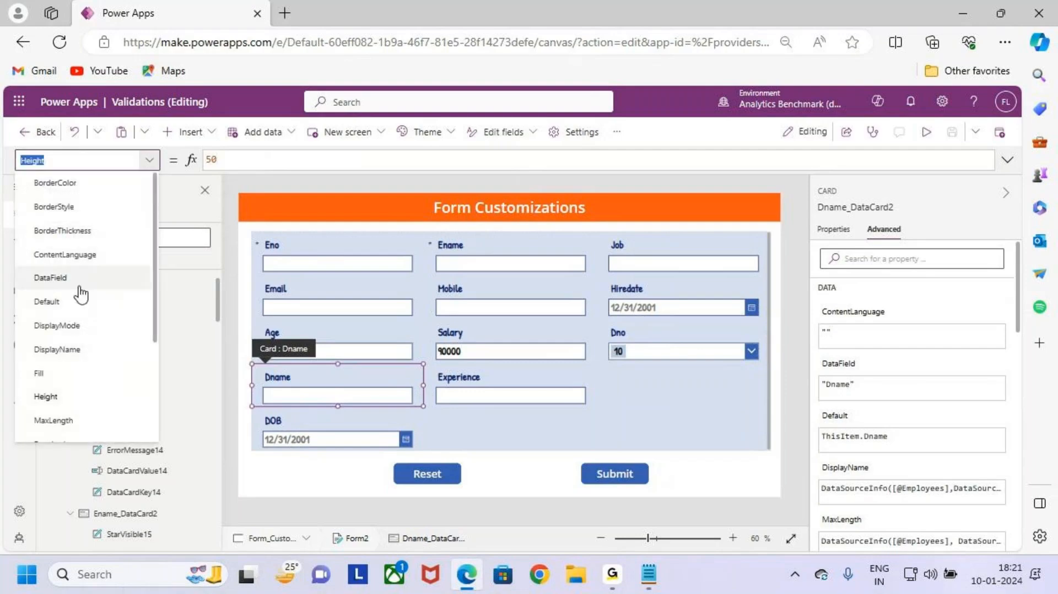
scroll(90, 300, down, 1)
scroll(90, 307, up, 1)
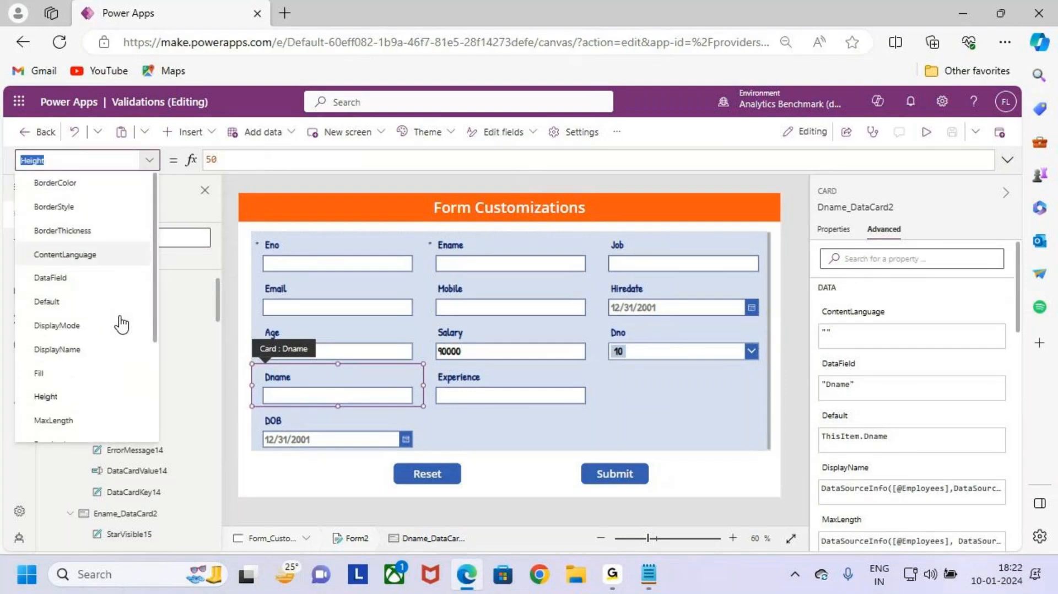
click(108, 301)
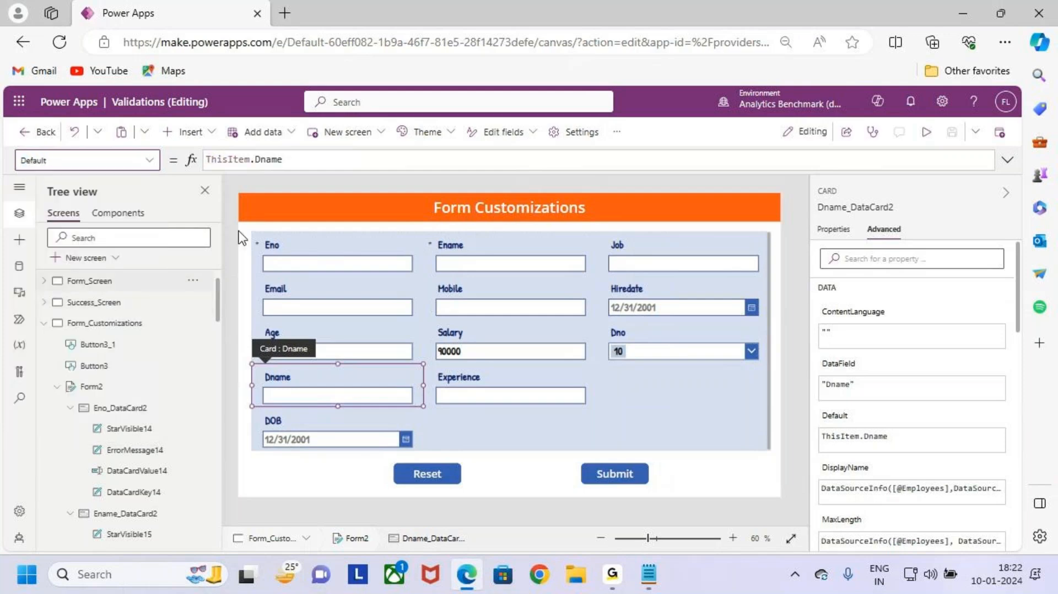
Step: Examine the Dname card's Default formula by marking up ThisItem.Dname and the Dname field
click(331, 159)
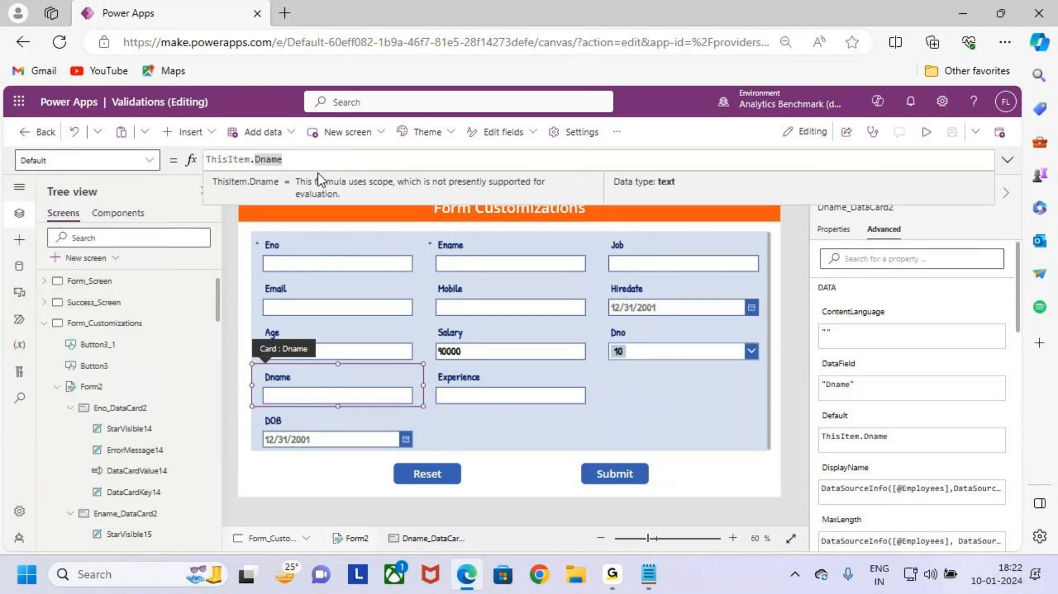
key(ctrl+2)
mouse_move(196, 146)
mouse_down()
mouse_move(311, 191)
mouse_move(331, 134)
mouse_up()
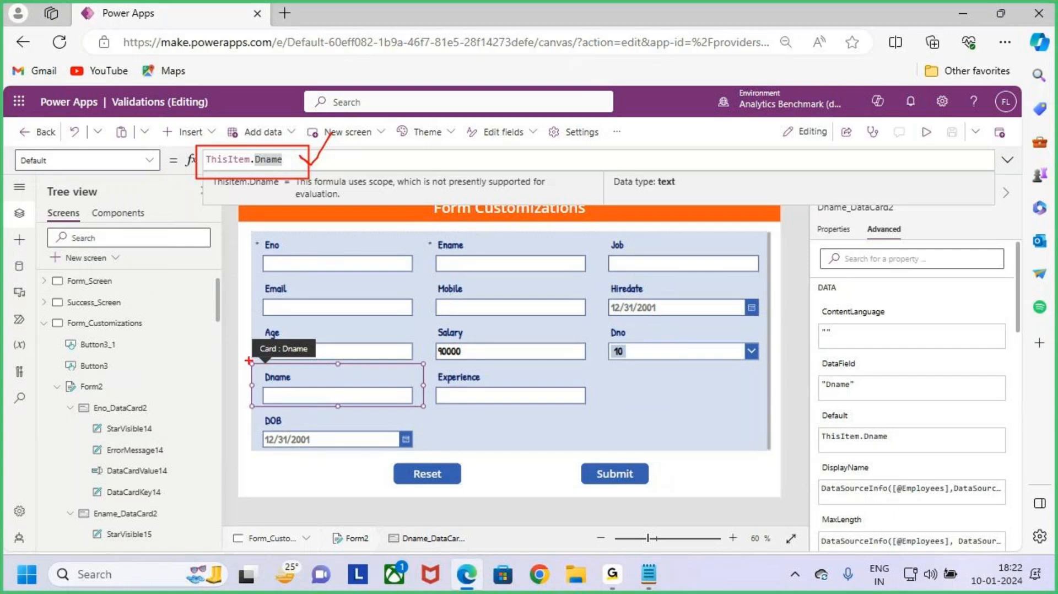
drag(249, 361, 425, 407)
mouse_move(242, 117)
mouse_down()
mouse_move(251, 159)
mouse_move(270, 166)
mouse_move(254, 169)
mouse_up()
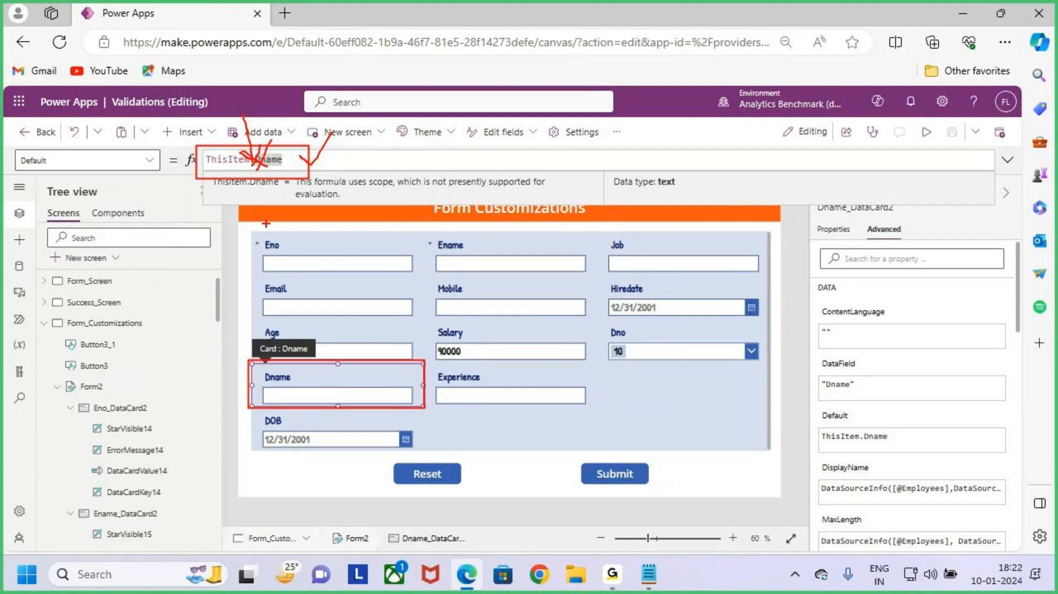
mouse_move(239, 110)
mouse_down()
mouse_move(254, 172)
mouse_move(260, 165)
mouse_up()
drag(270, 148, 244, 199)
key(Escape)
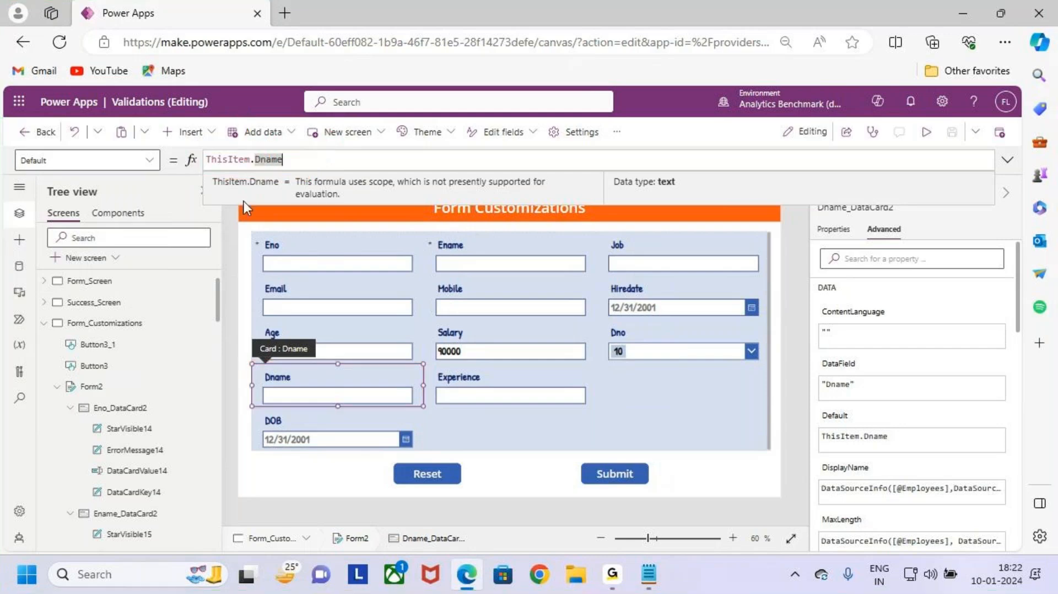
Step: Clear the existing Default formula of the Dname card
drag(298, 160, 177, 160)
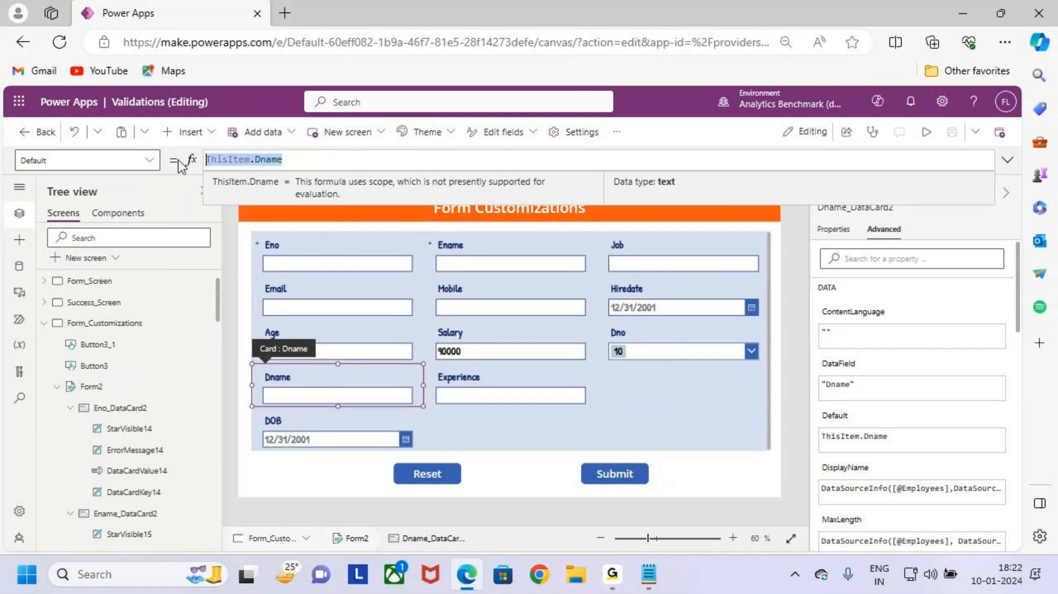
key(BackSpace)
drag(6, 145, 96, 184)
key(Escape)
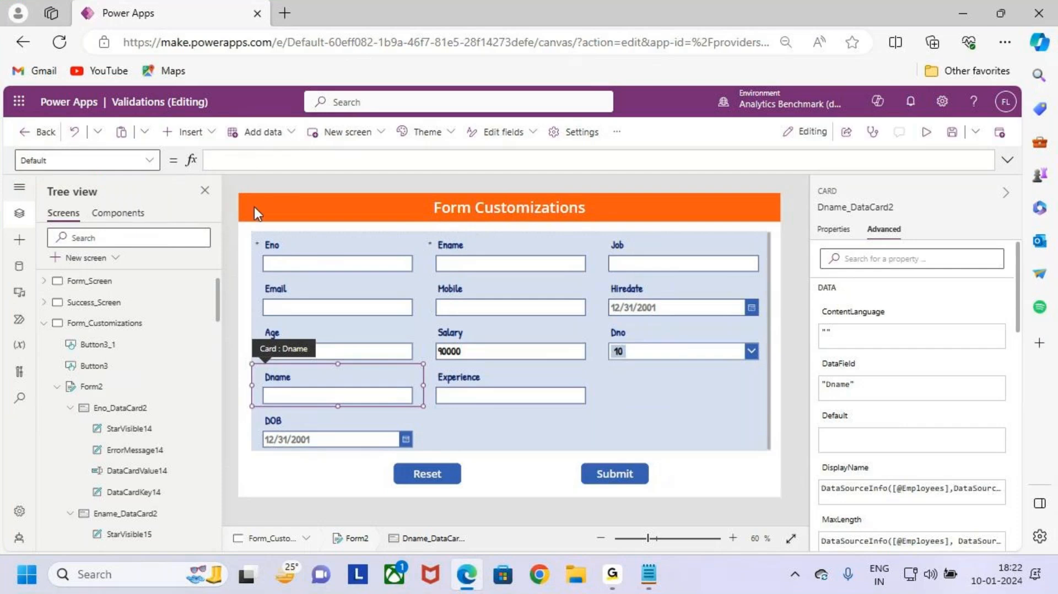
Step: Expand the formula area and begin the Dname card's Default formula with If(Value(DataCardValue22
click(1007, 160)
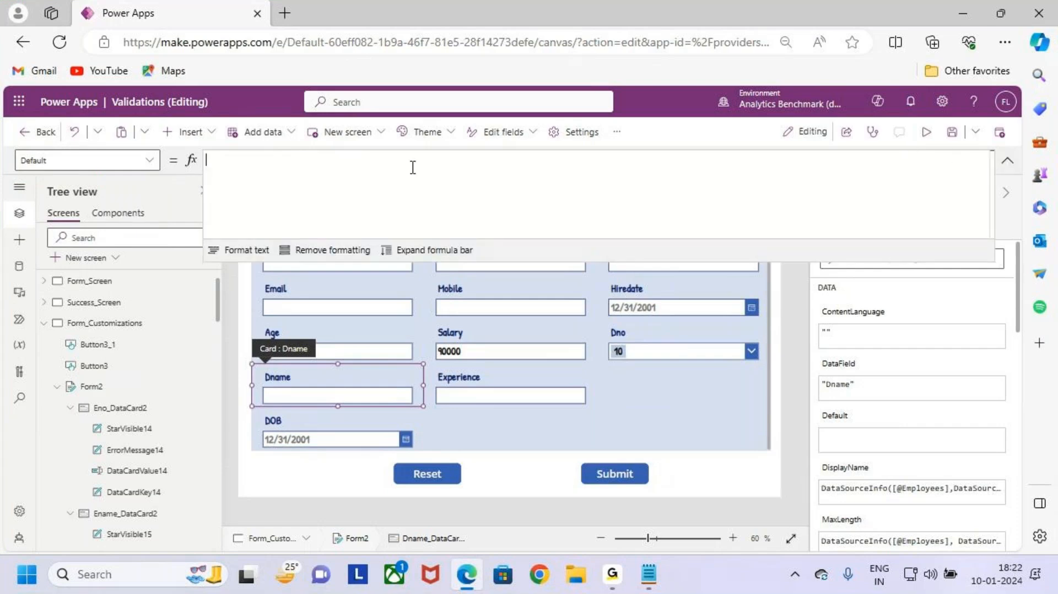
text(i)
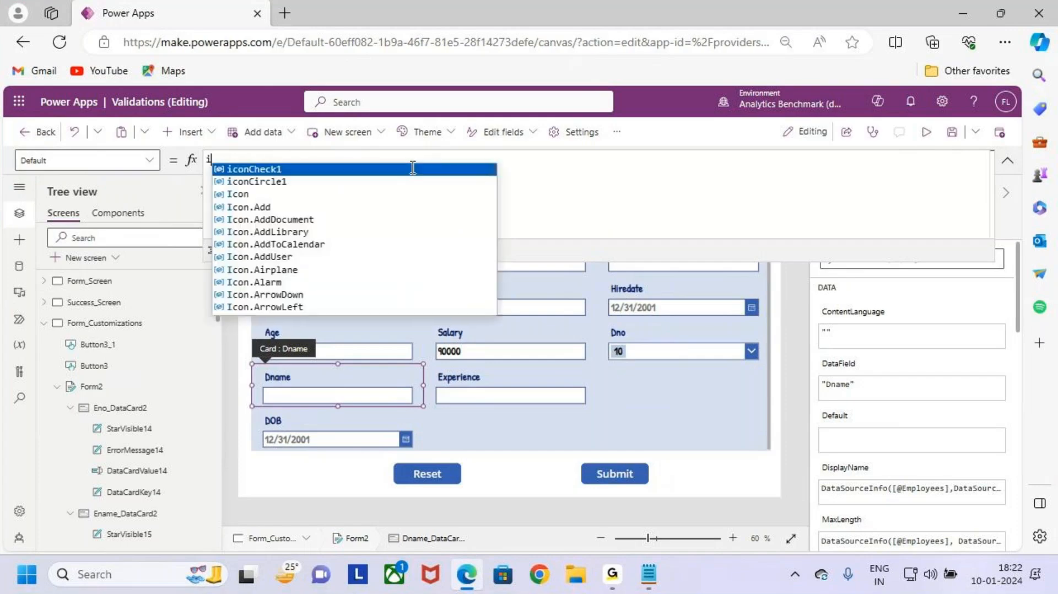
key(BackSpace)
text(If)
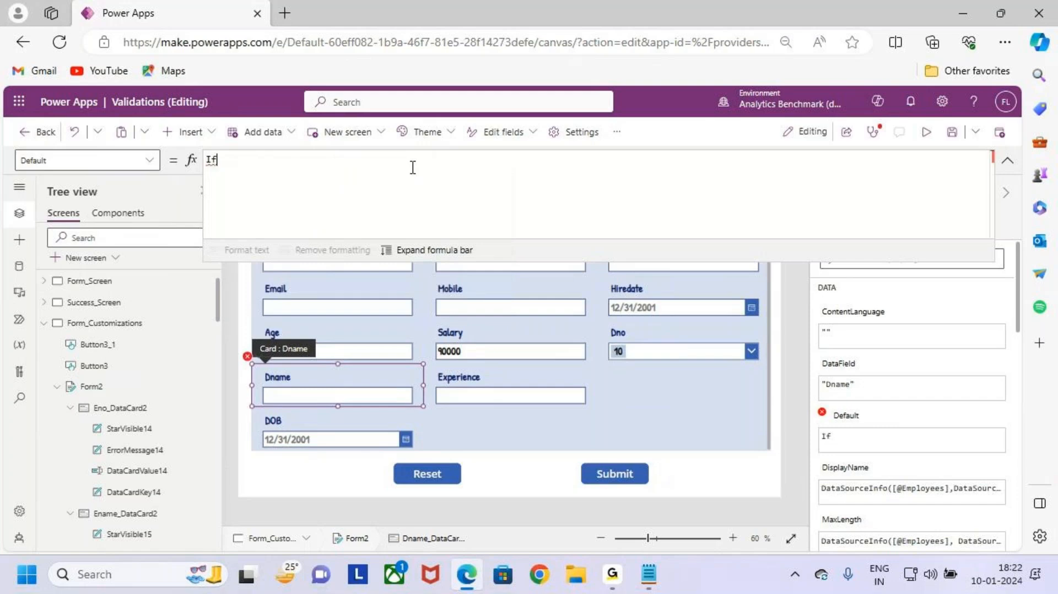
text((v)
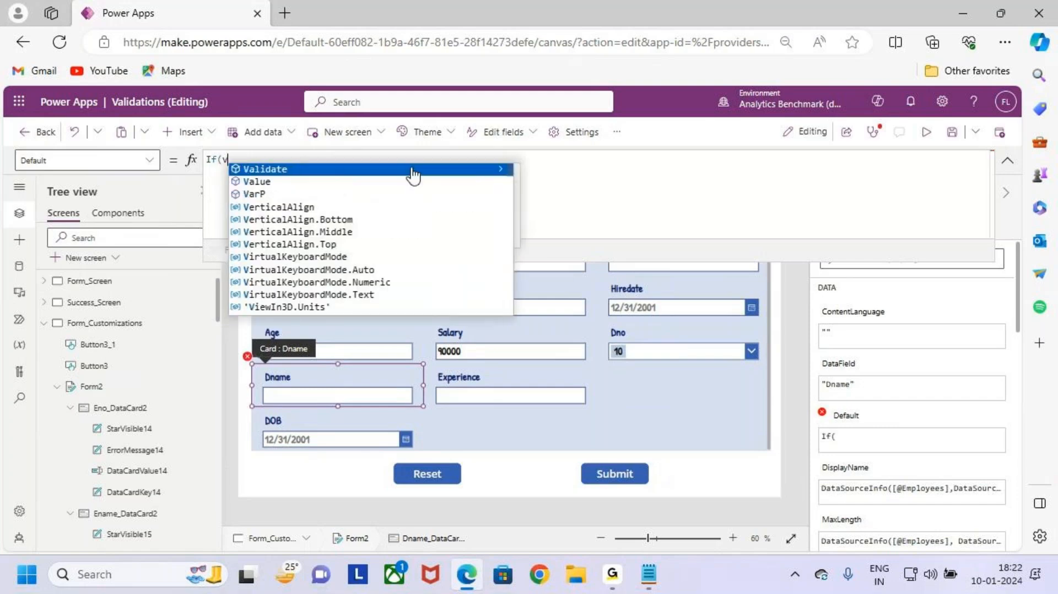
text(alue()
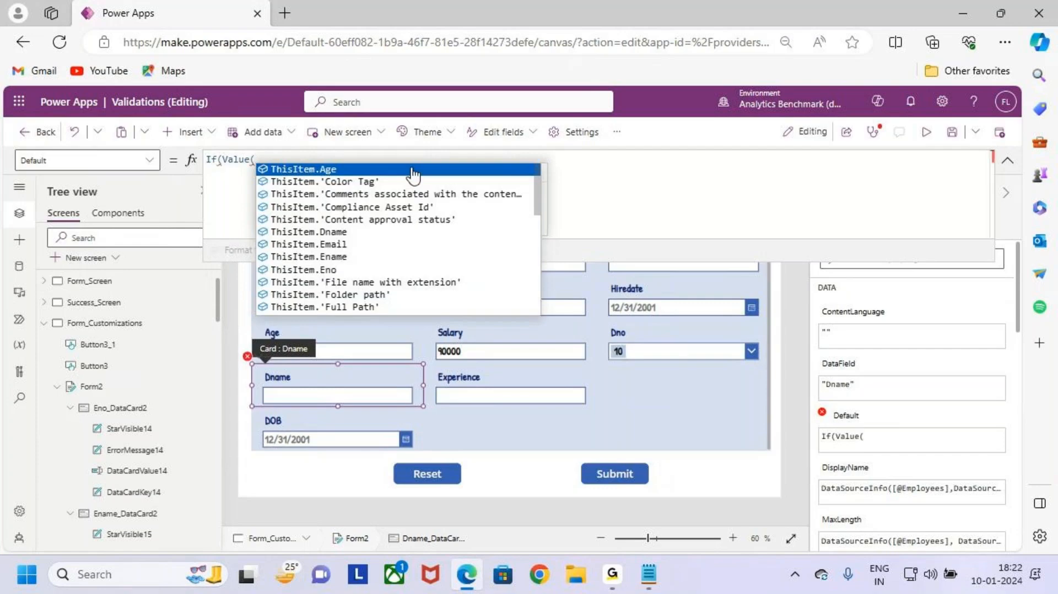
text(DataCardValue22)
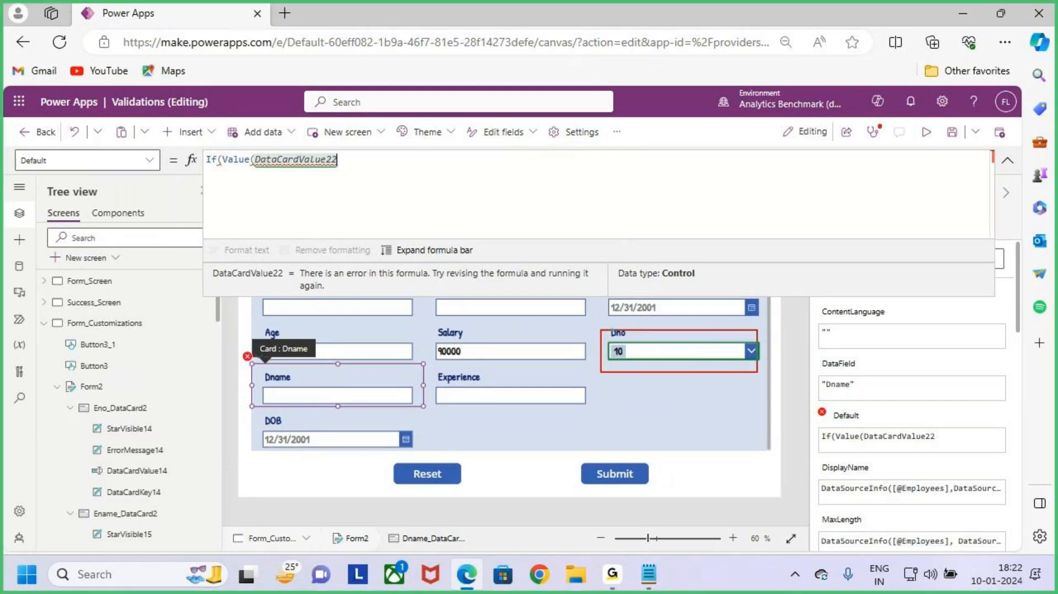
Step: Review the Dno value referenced by the formula by marking up the Dno and Dname fields
drag(614, 364, 637, 358)
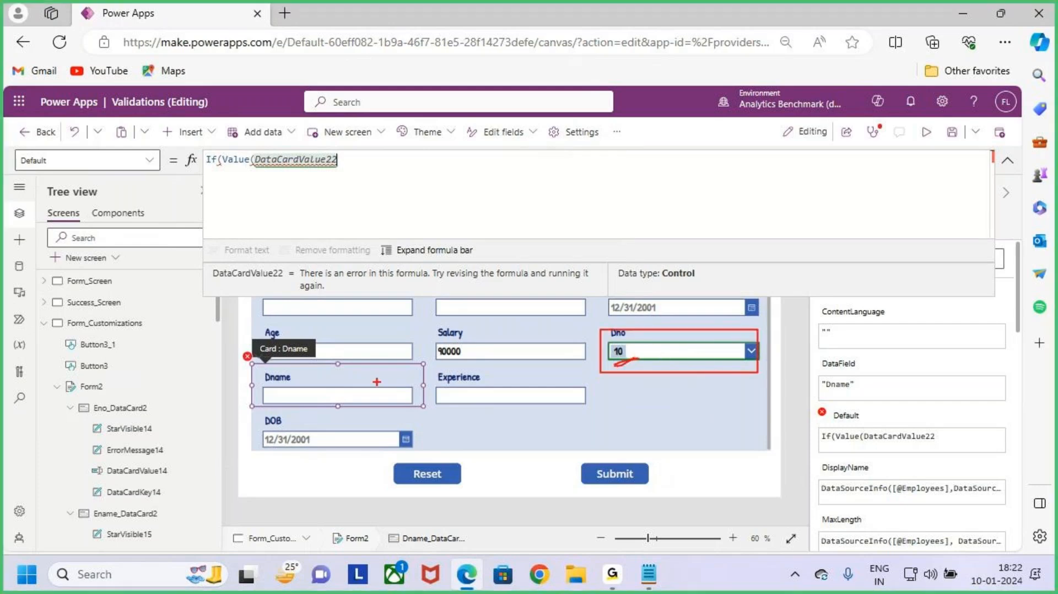
drag(304, 376, 310, 397)
drag(318, 384, 309, 416)
key(Escape)
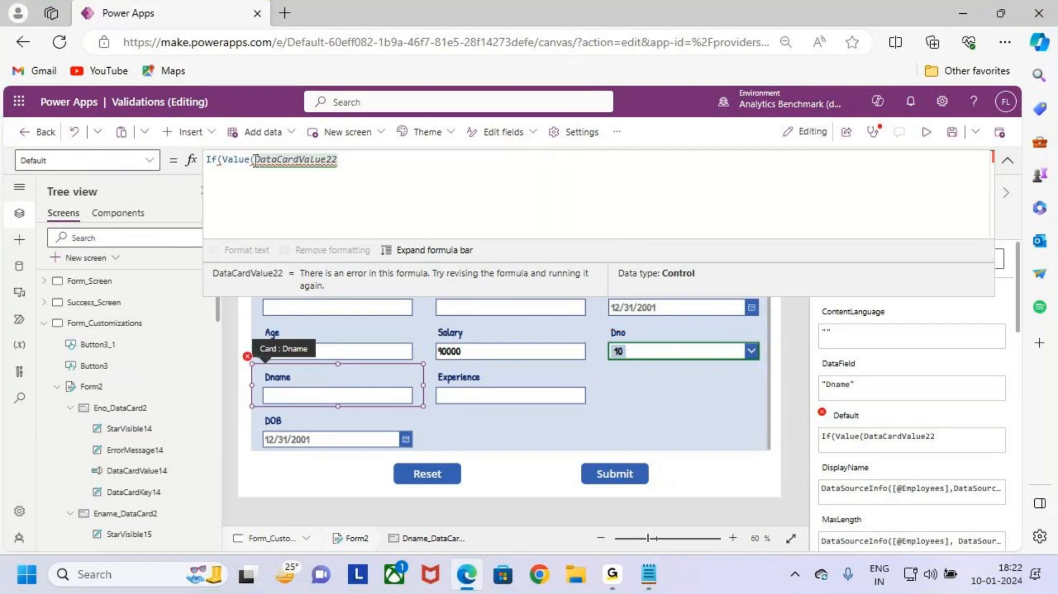
Step: Extend the DataCardValue22 reference in the Dname formula with .Selected.Value
mouse_move(255, 163)
text(.selec)
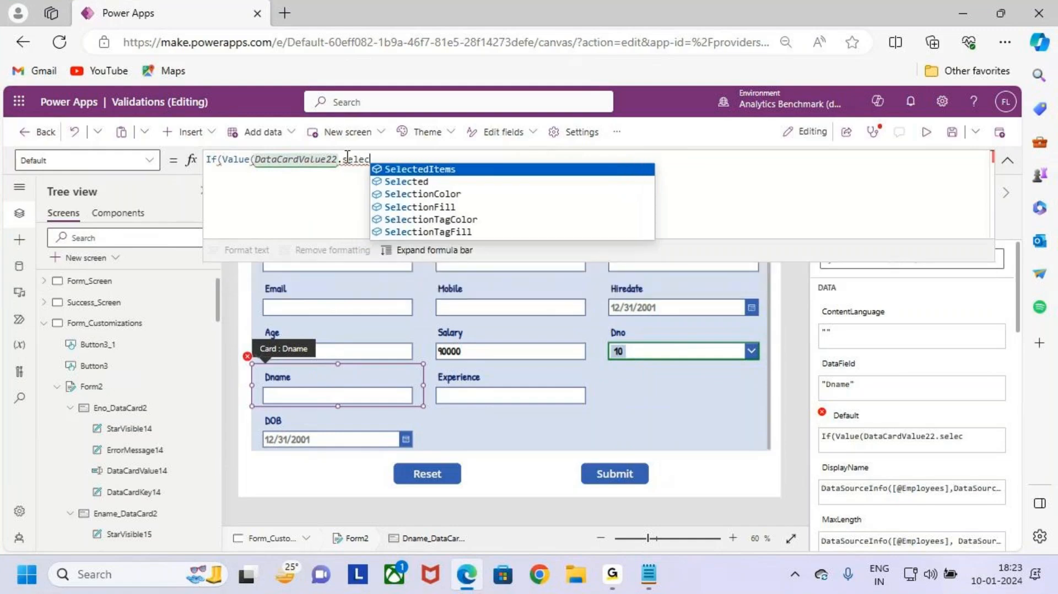
key(Down)
key(Tab)
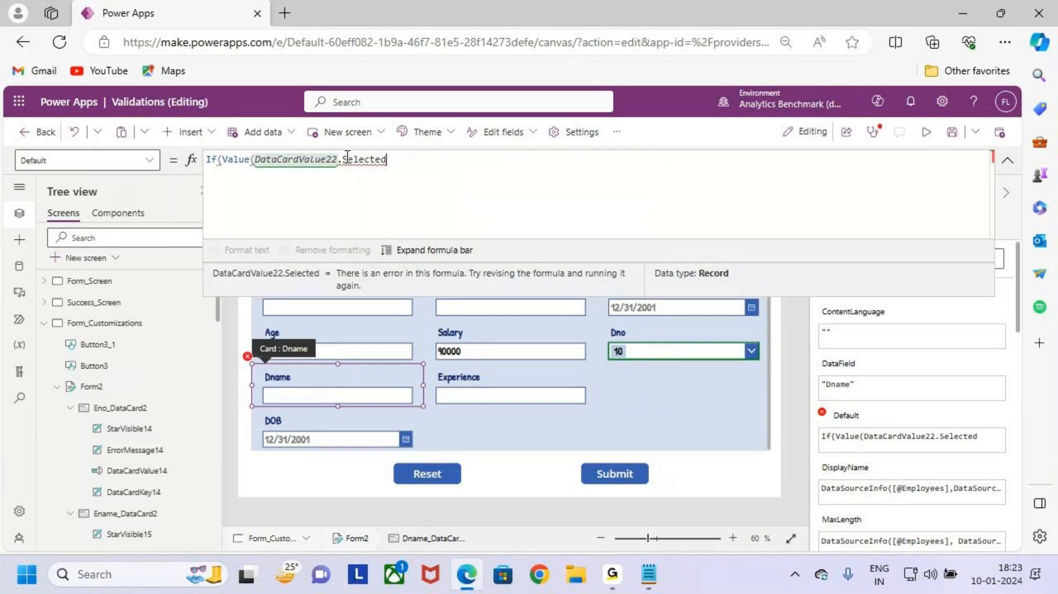
text(.va)
key(Tab)
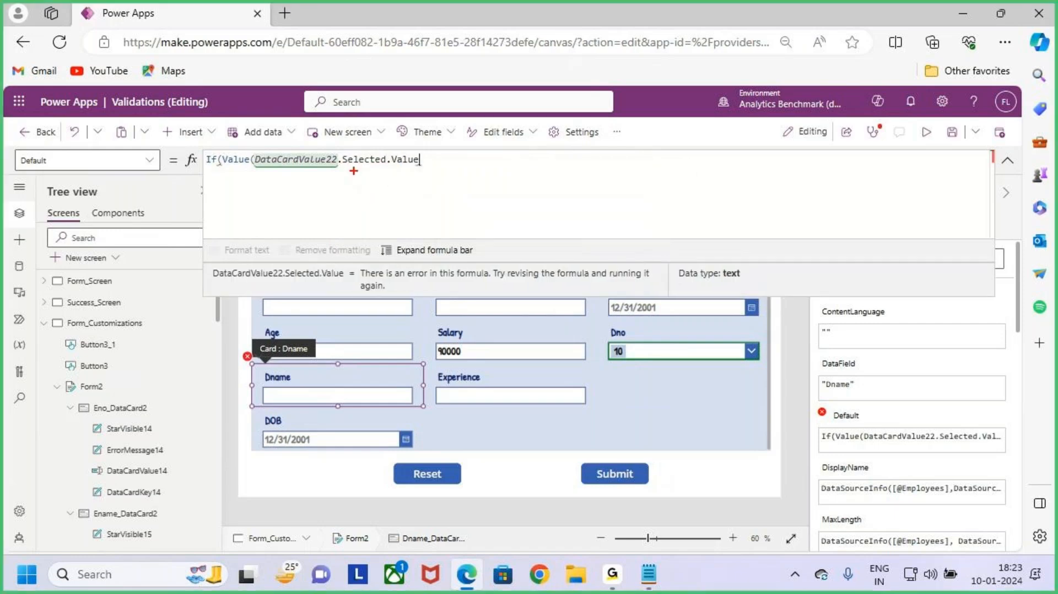
Step: Examine the .Selected.Value part of the formula against the Dno field, and return to the end of the formula
drag(352, 169, 443, 166)
drag(602, 331, 769, 380)
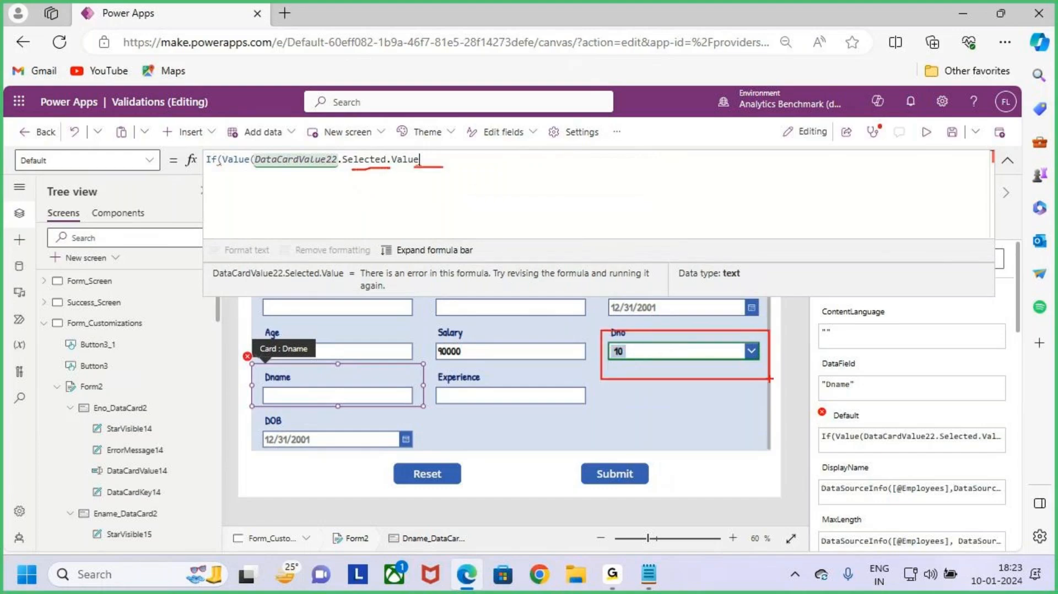
drag(695, 322, 706, 343)
mouse_move(360, 181)
mouse_down()
mouse_move(376, 180)
mouse_move(374, 214)
mouse_move(429, 186)
mouse_move(434, 216)
mouse_up()
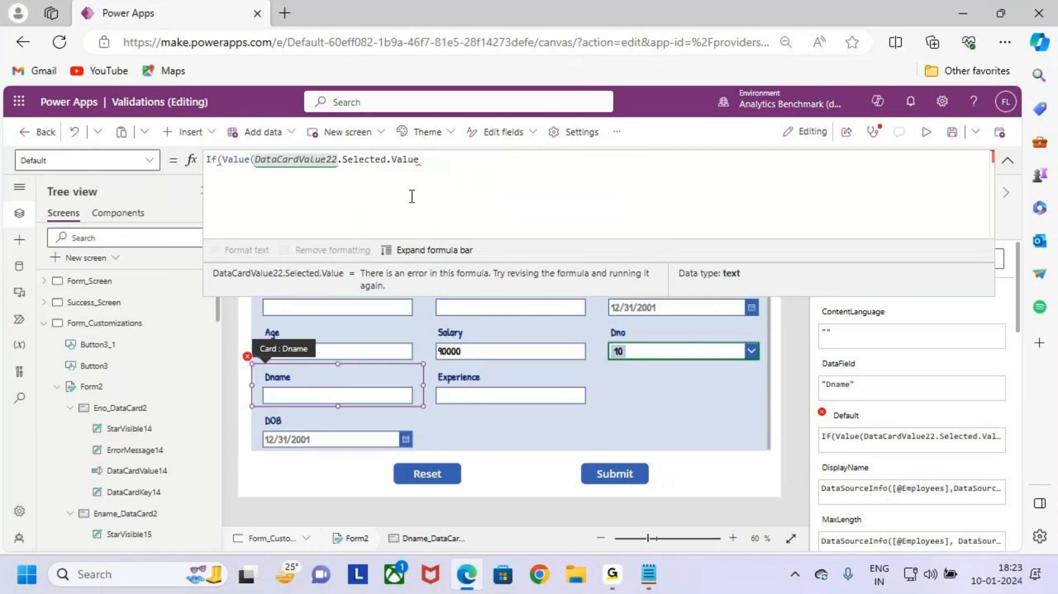
drag(342, 159, 442, 159)
click(442, 159)
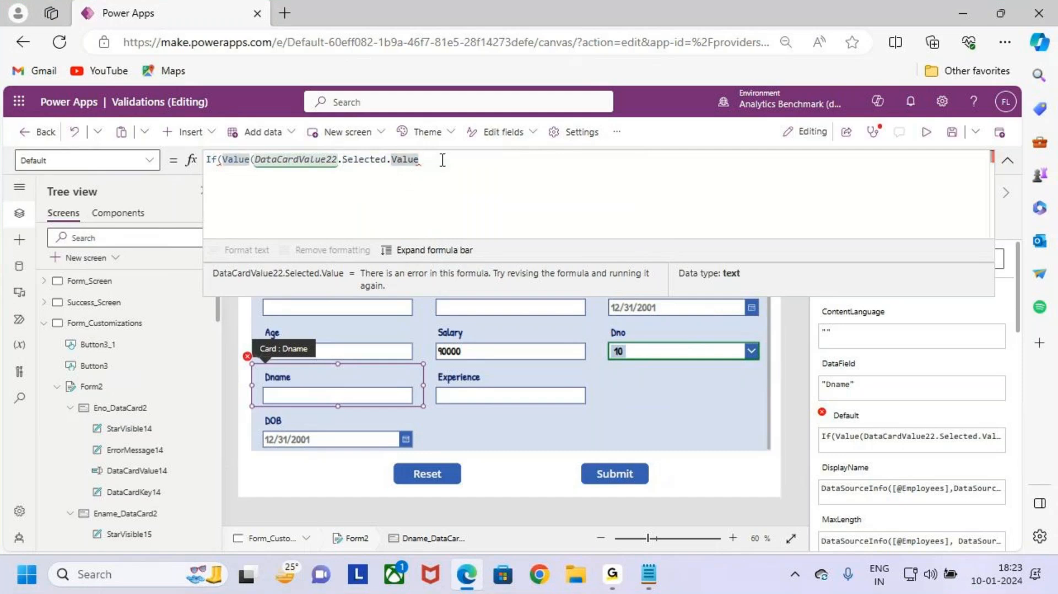
Step: Complete the first Dname condition by comparing the selected Dno value with 10 and returning "Admin"
text())
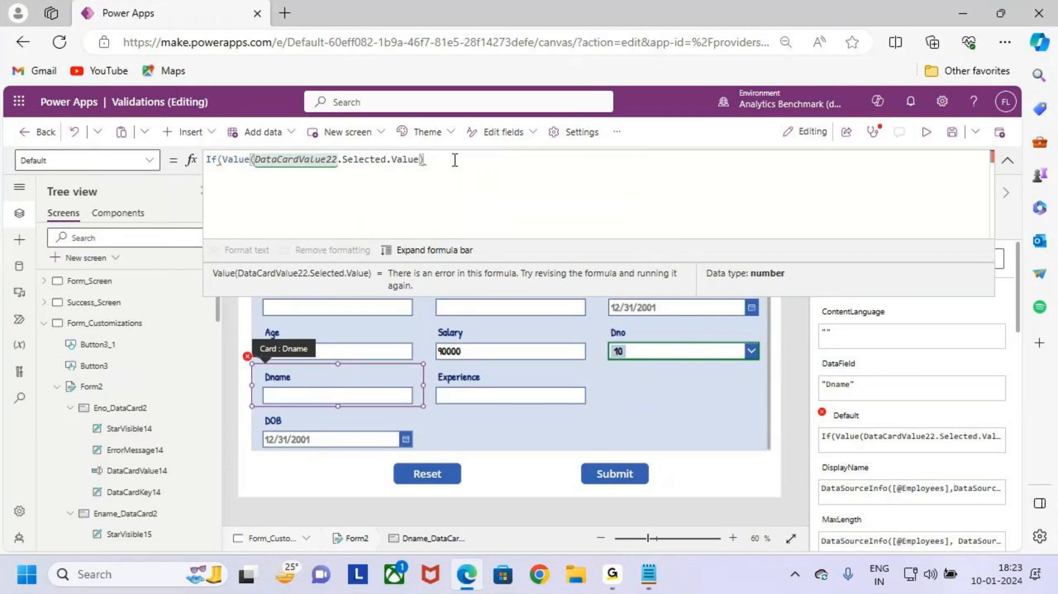
text(=10)
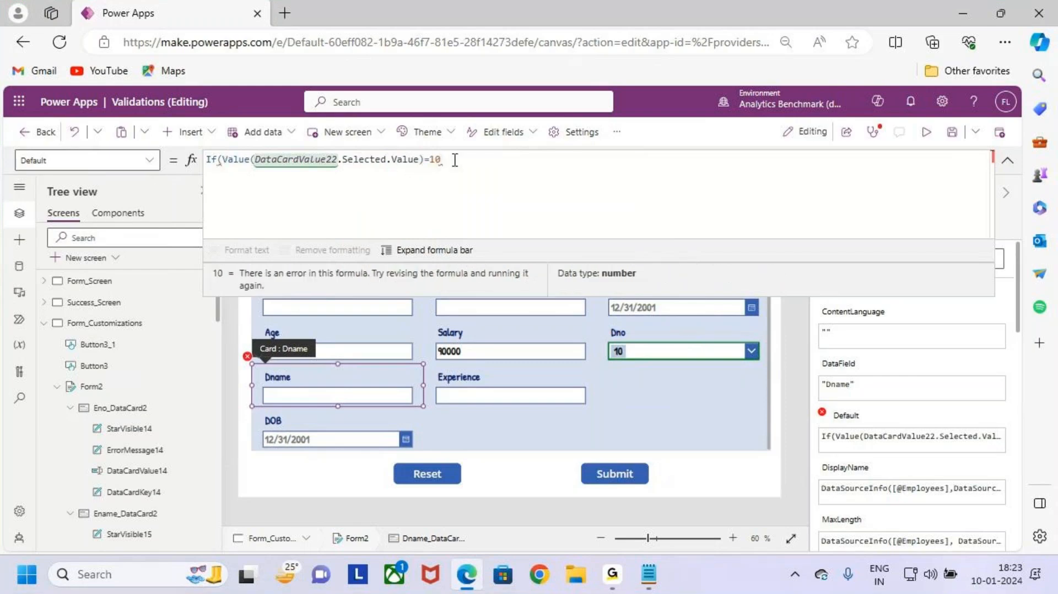
key(ctrl+2)
drag(617, 333, 736, 370)
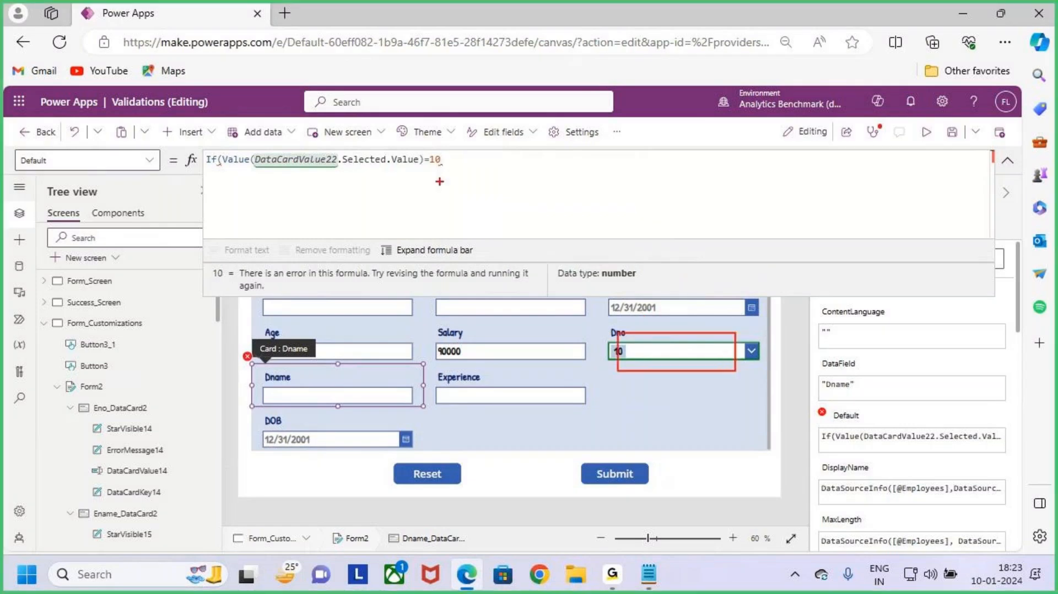
drag(423, 164, 458, 164)
key(Escape)
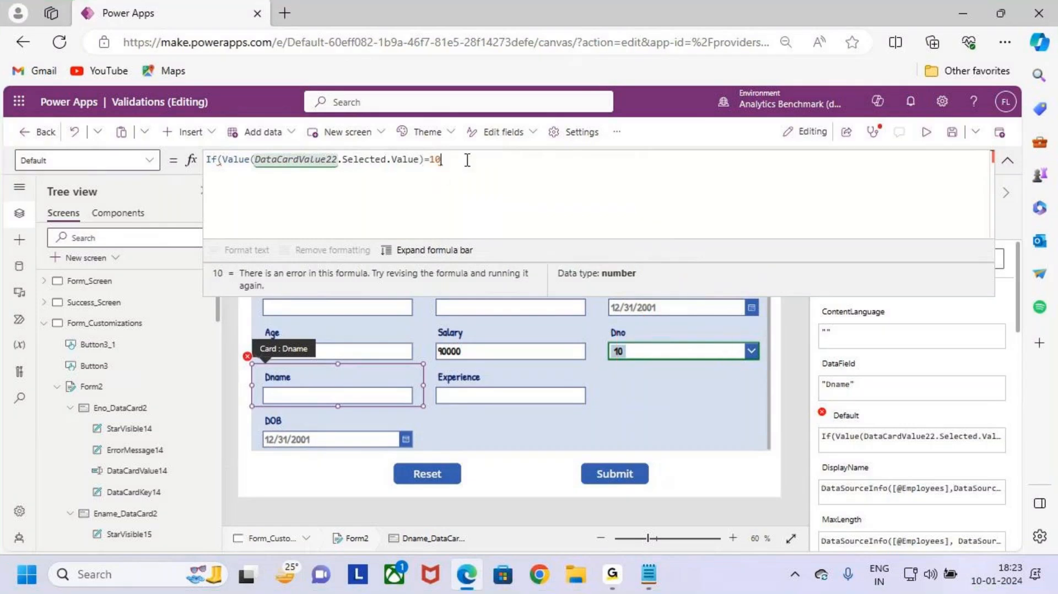
text(,")
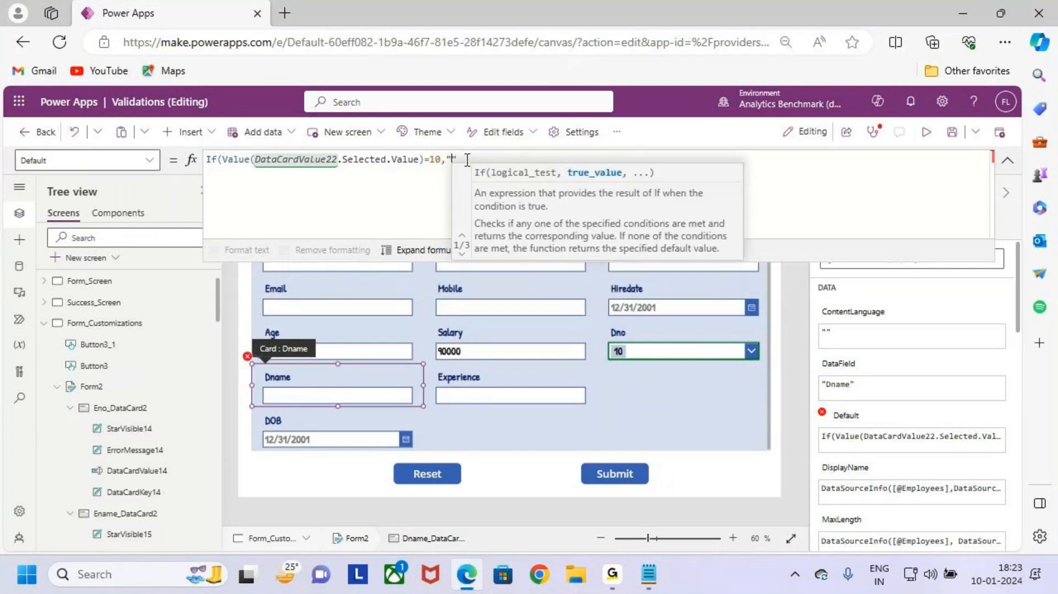
text(Admin)
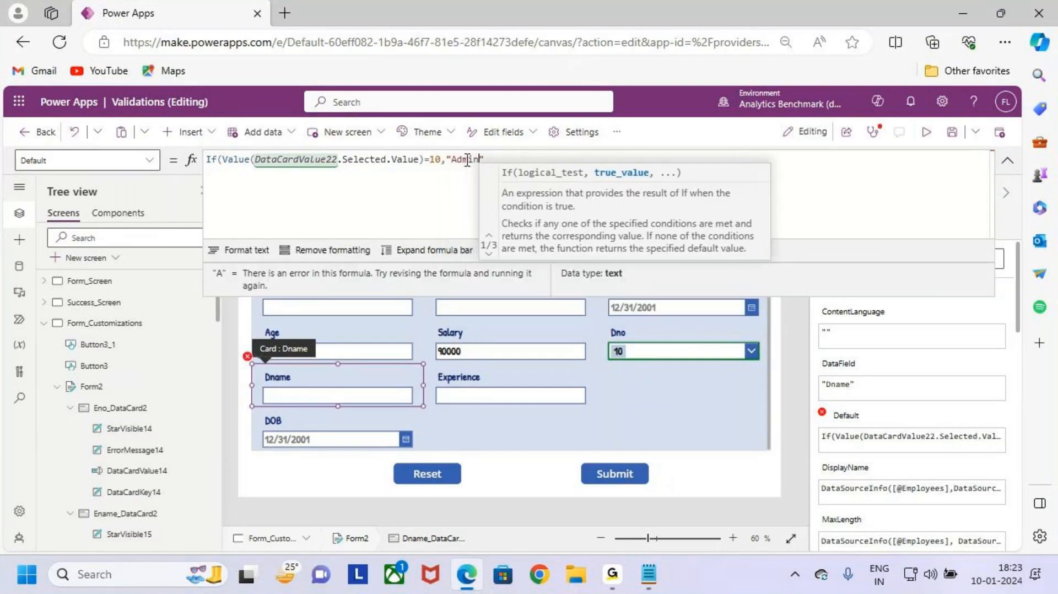
text(",)
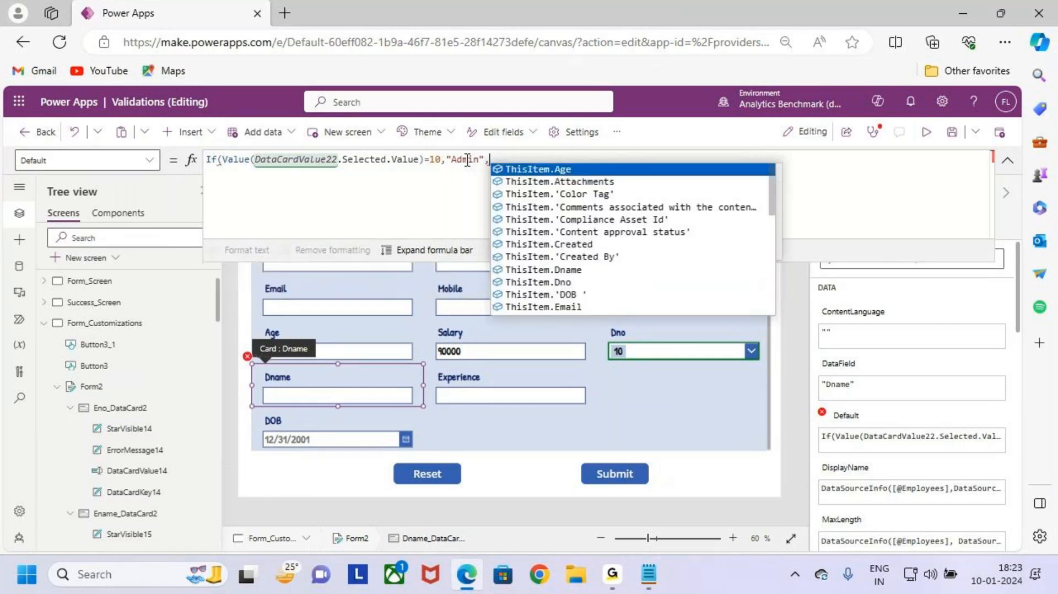
Step: Begin a nested If(Value(DataCardValue22 as the else branch after "Admin" in the Dname formula
text(IF)
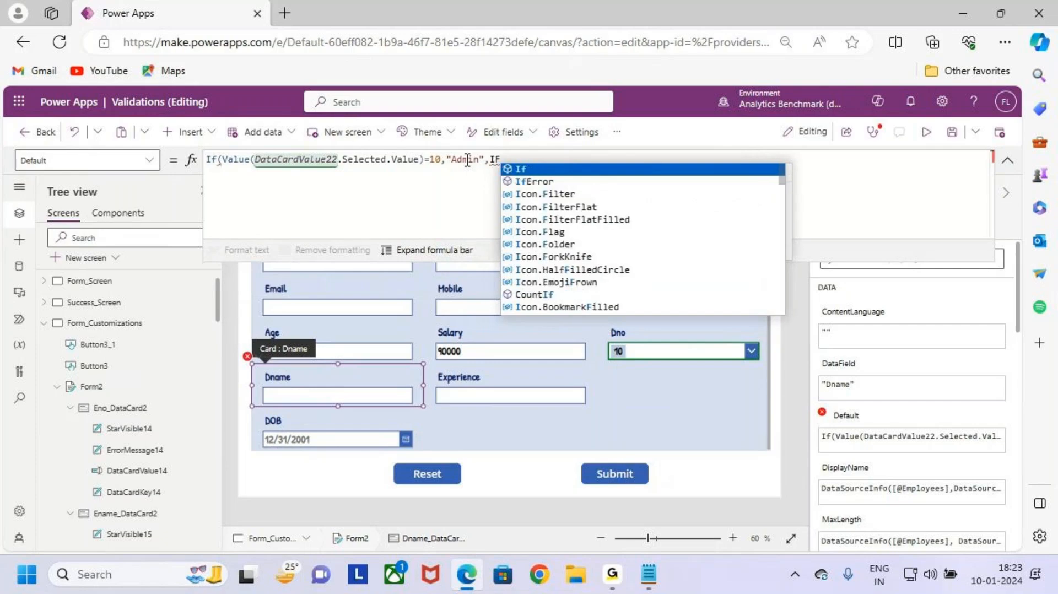
key(Tab)
text(Value)
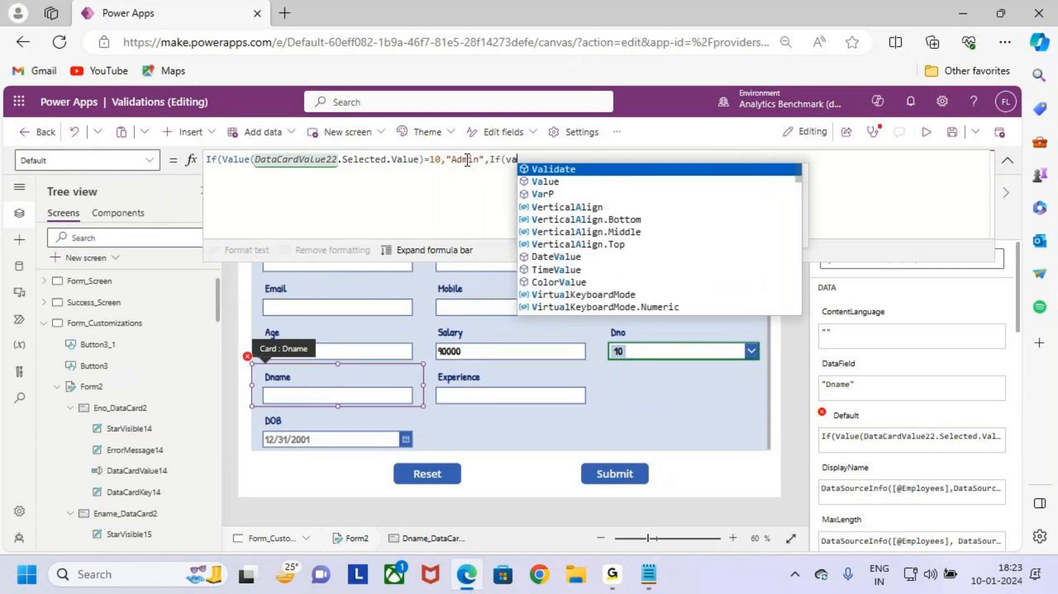
text(()
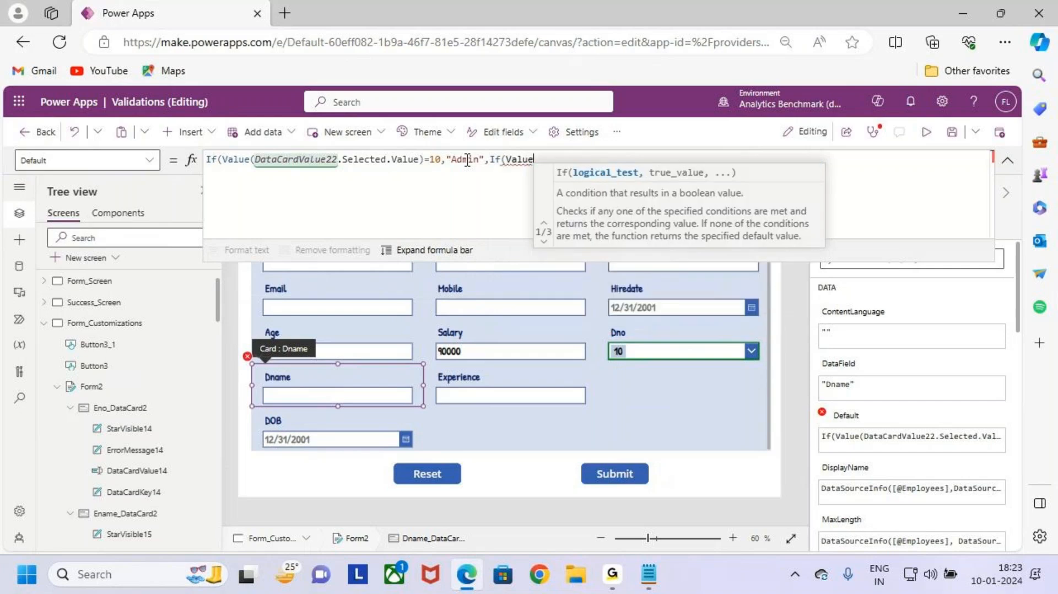
text(DataCardValue22)
Step: Extend the second DataCardValue22 reference with .Selected.Value, using the Selected property rather than SelectedItems
text(.Sel)
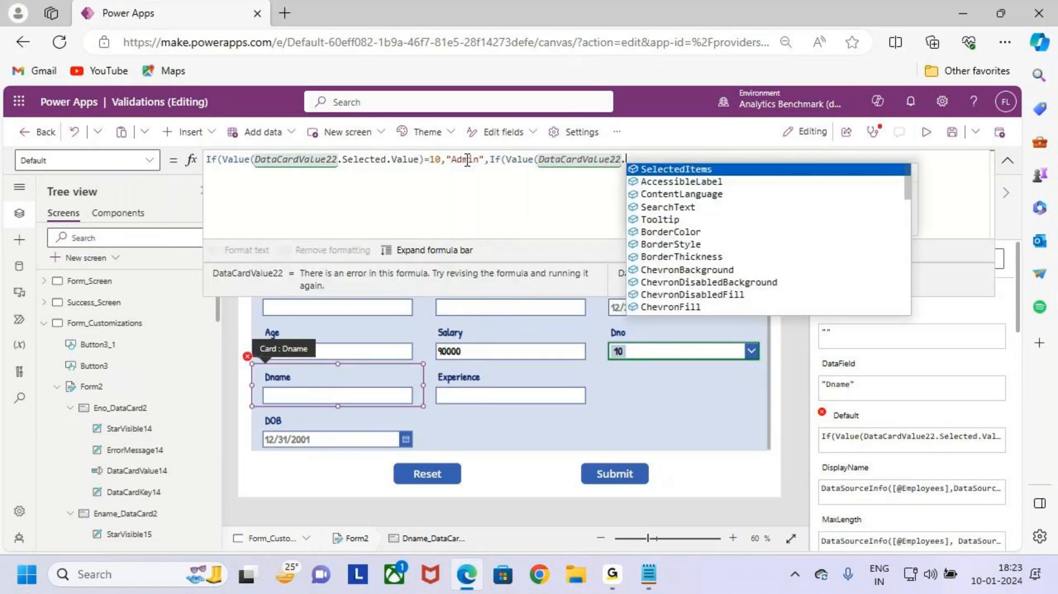
key(Tab)
key(BackSpace)
key(BackSpace)
key(BackSpace)
key(BackSpace)
key(BackSpace)
key(BackSpace)
key(BackSpace)
key(BackSpace)
key(BackSpace)
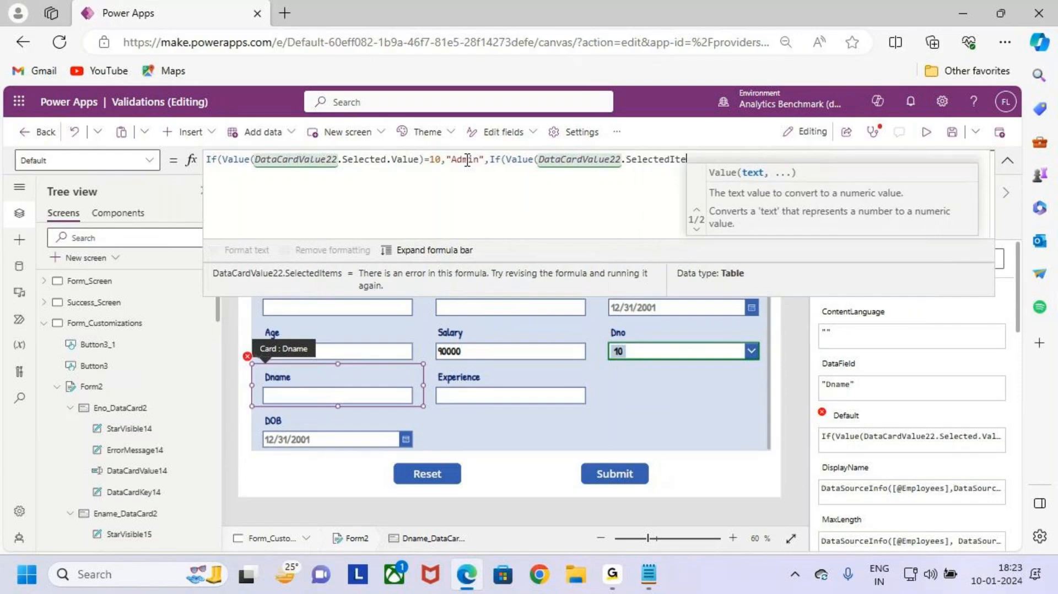
text(c)
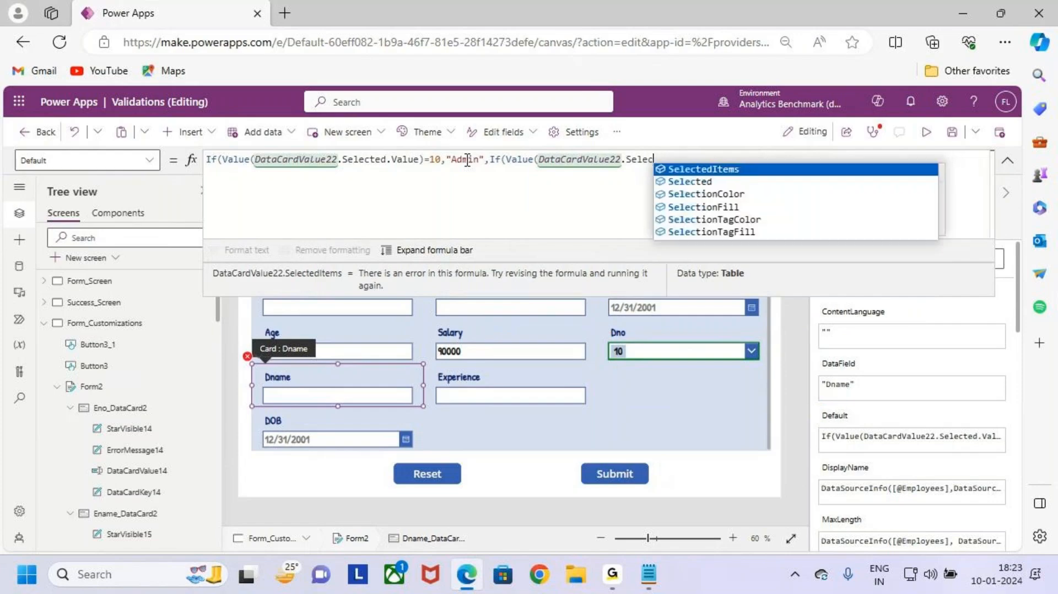
text(ted.val)
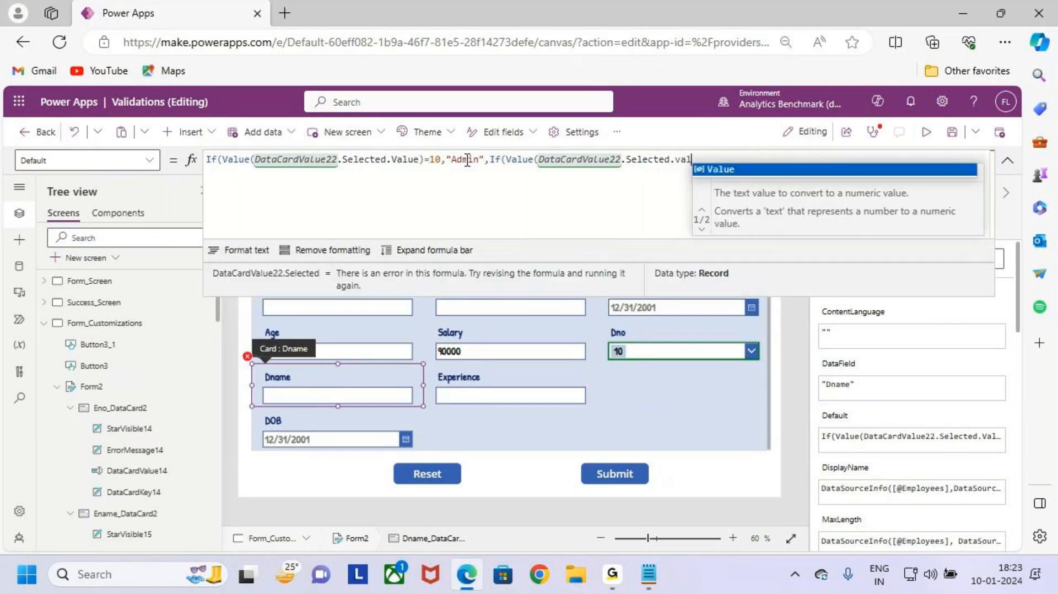
key(Tab)
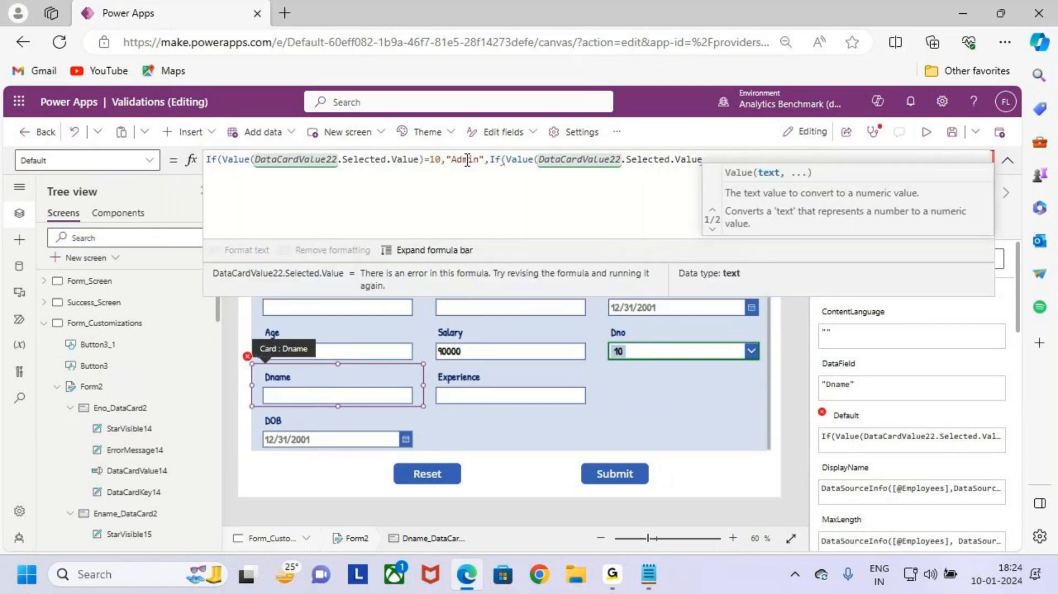
Step: Finish the second condition by comparing the value with 20 and returning "DEv"
text()=20)
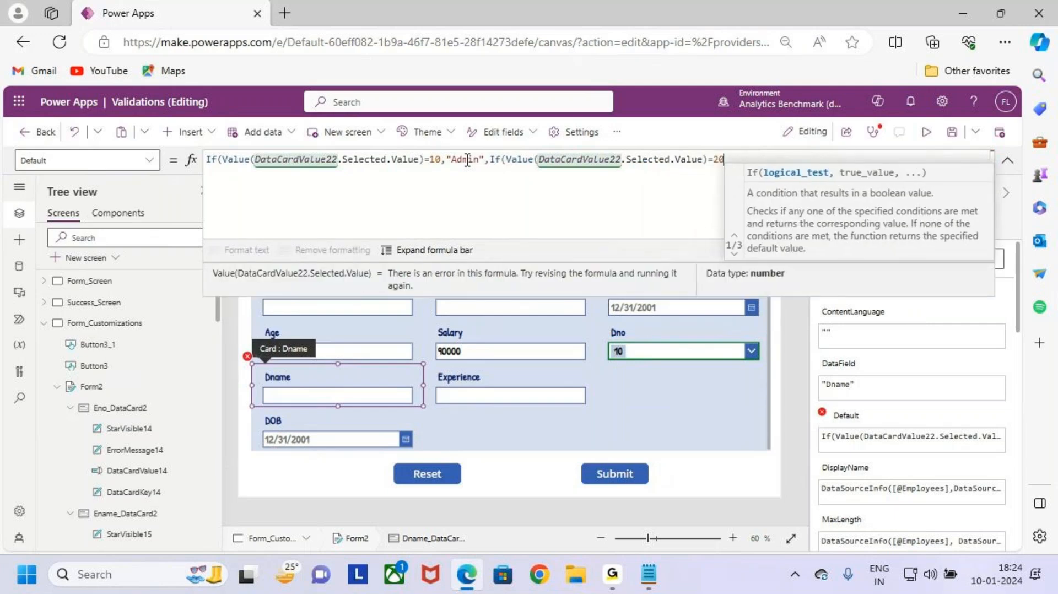
text(,"DEv)
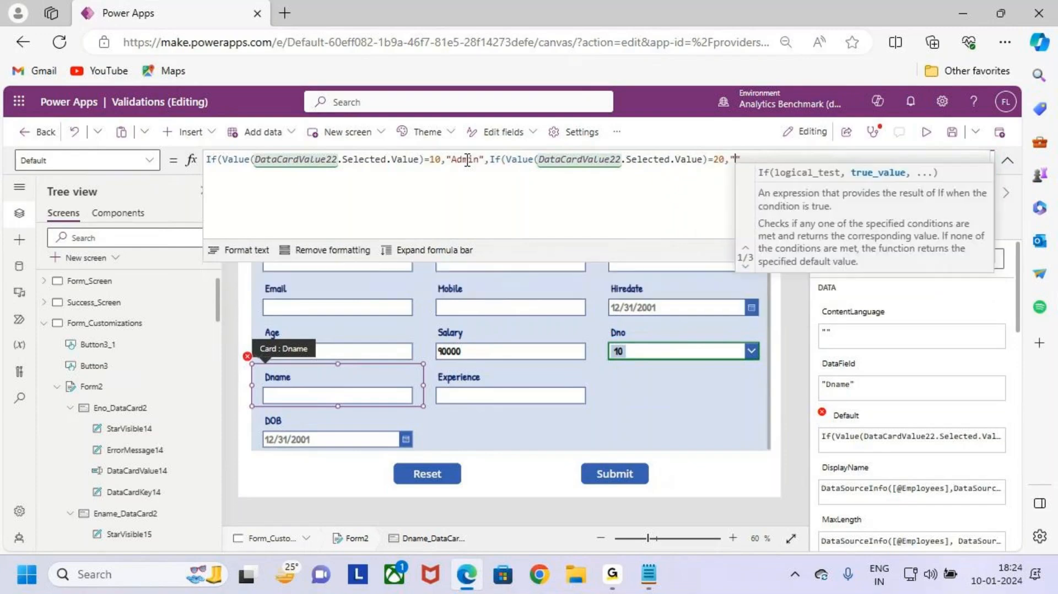
text(")
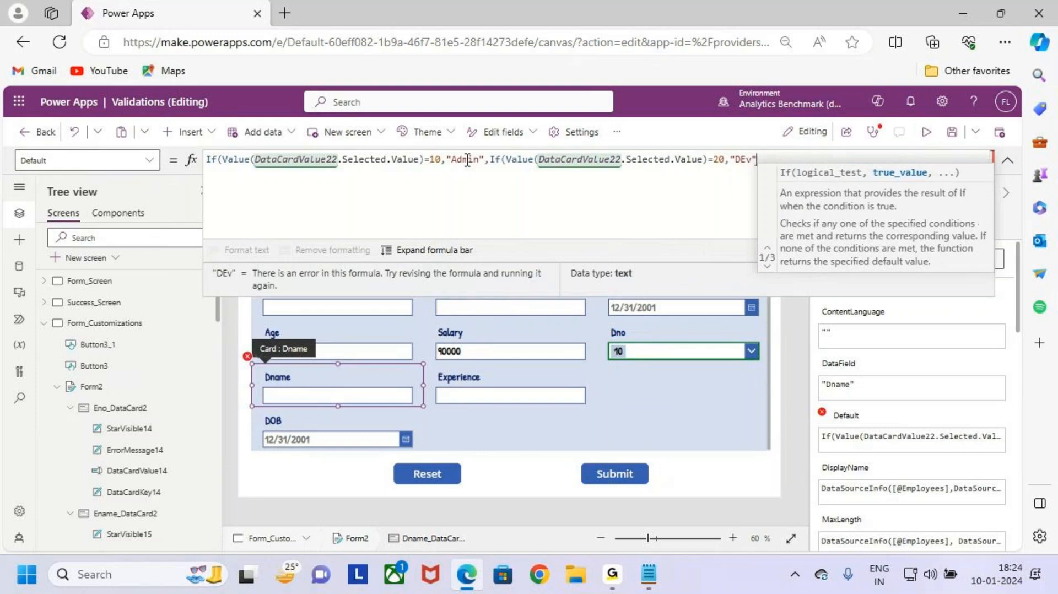
Step: Begin a third nested If(Value(DataCardValue22 as the else branch after "DEv"
text(,if)
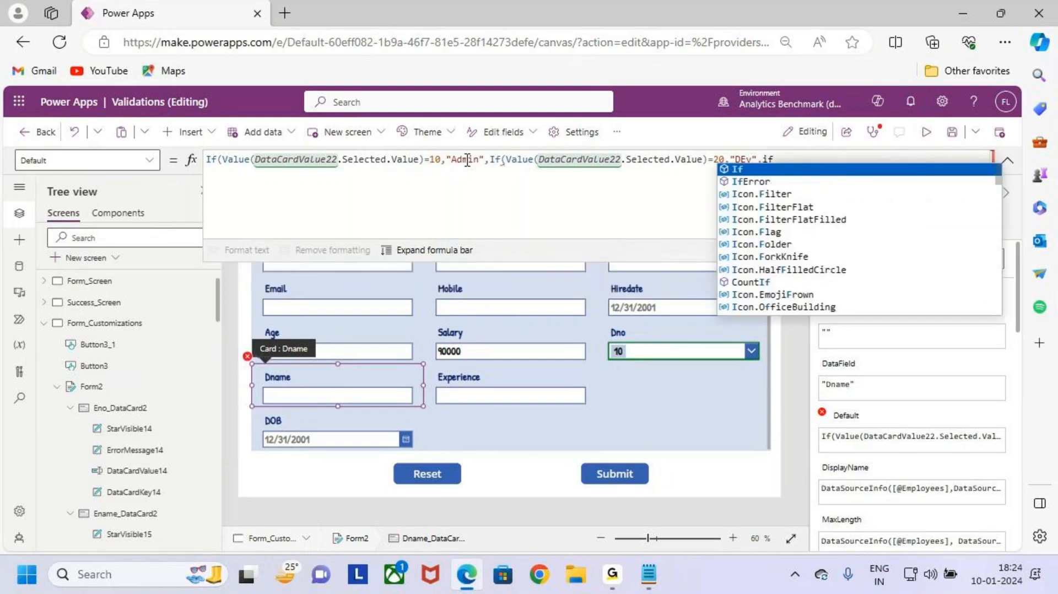
text(()
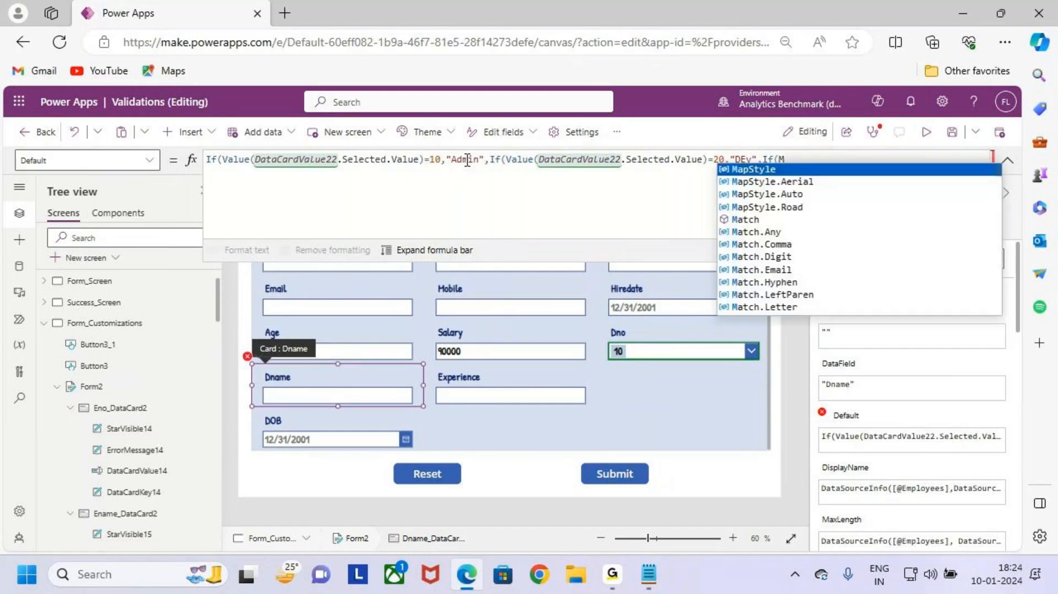
text(val)
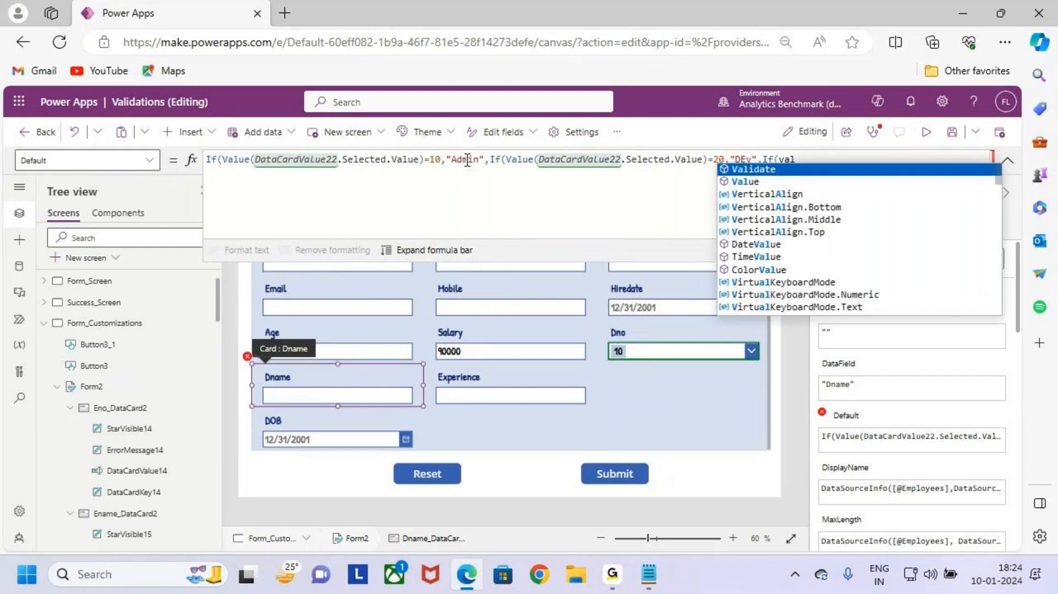
key(Down)
key(Tab)
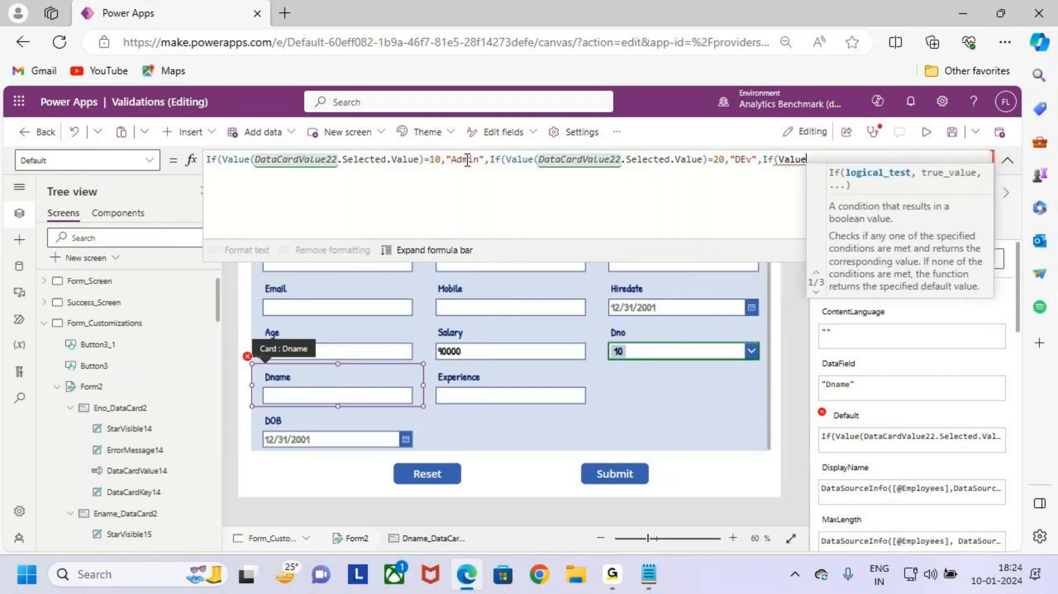
text((DataCardValue22)
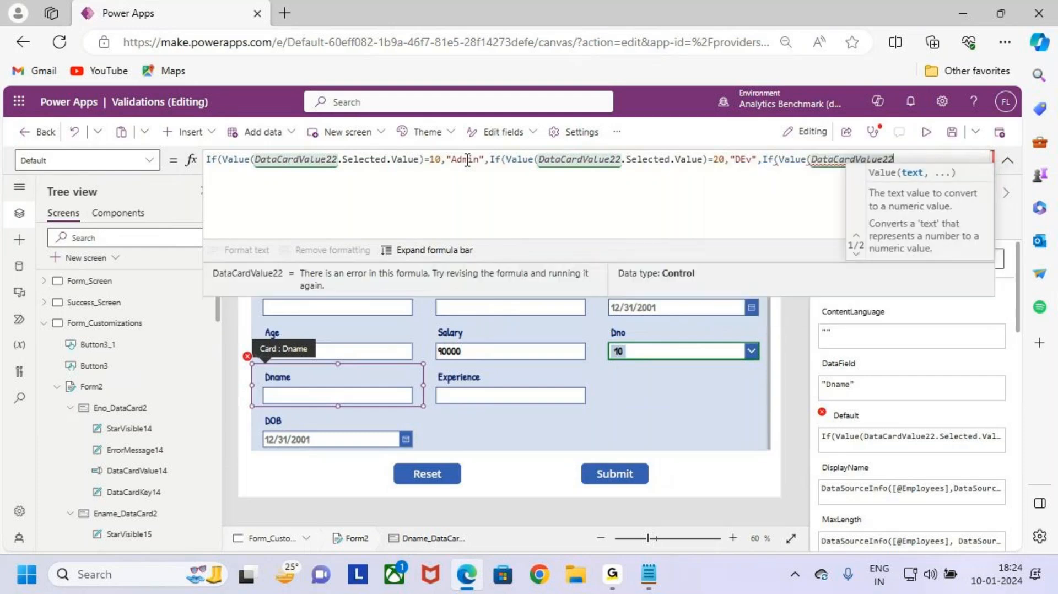
Step: Extend the third DataCardValue22 reference with .Selected.Value and compare it with 30
text(.selec)
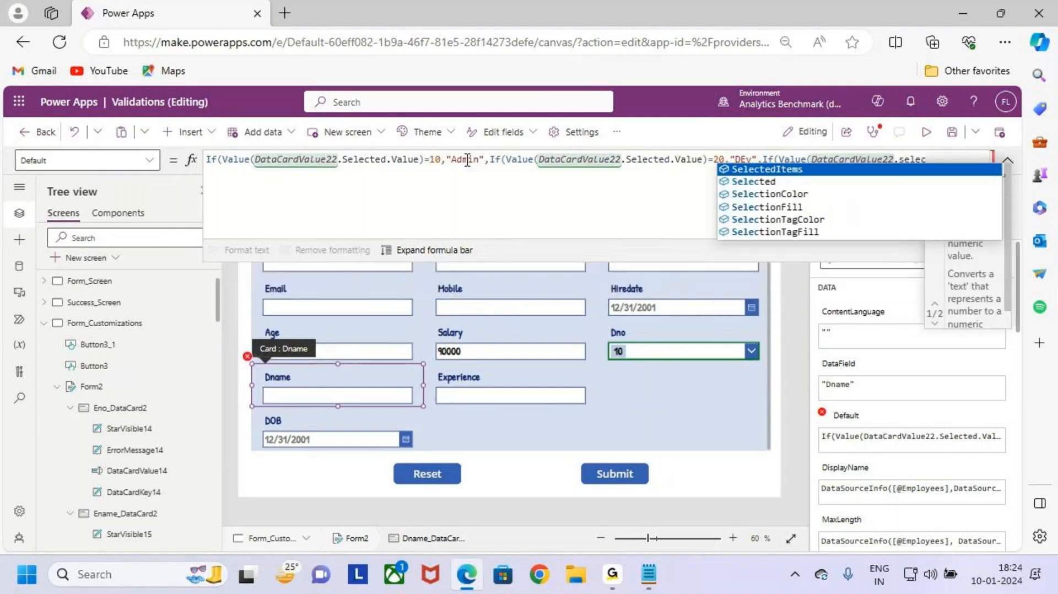
key(Tab)
text(.)
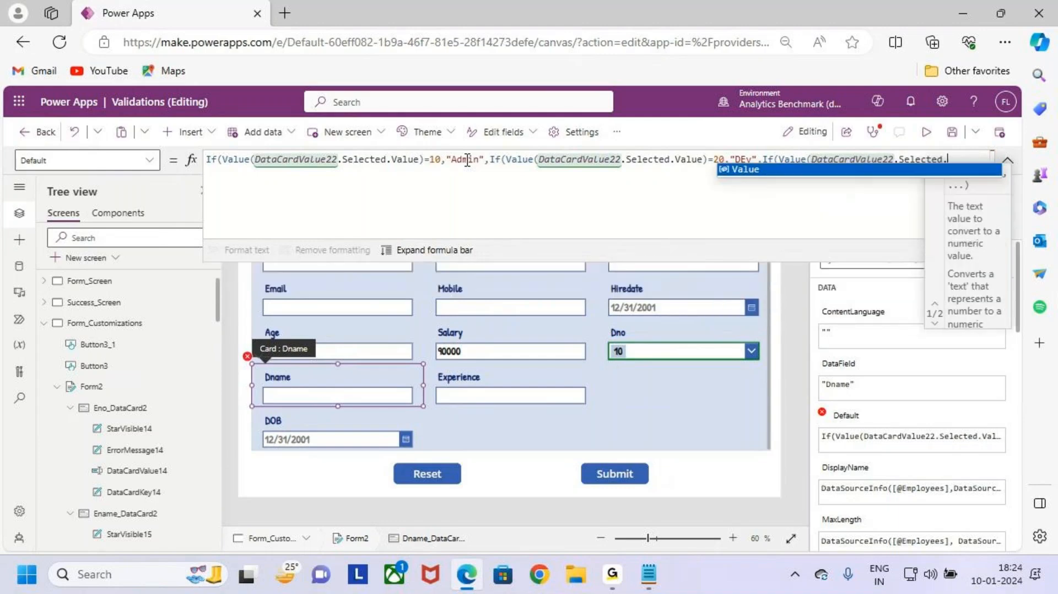
text(value))
text(=)
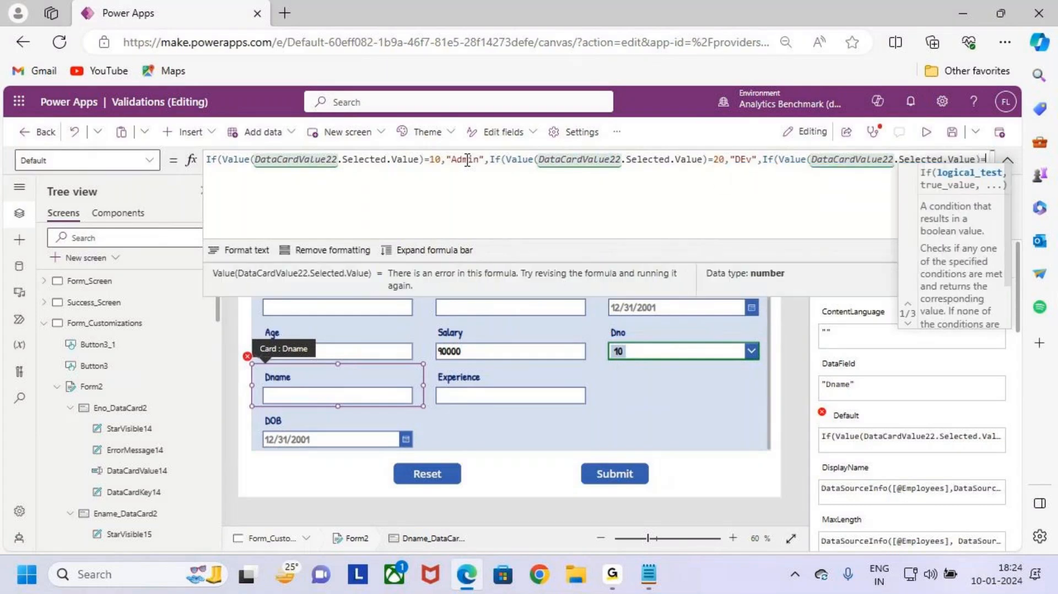
text(30,")
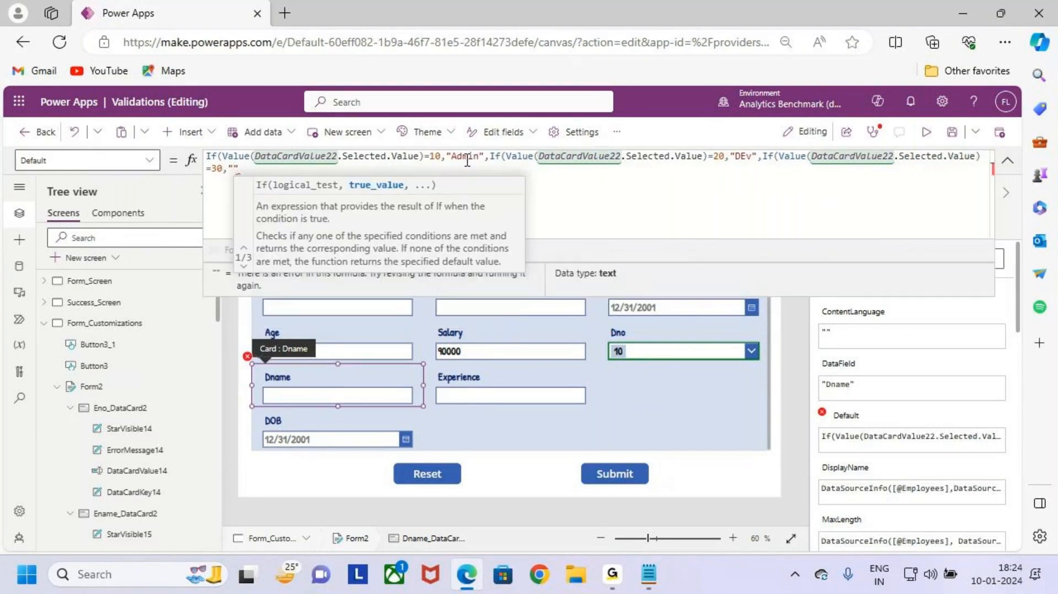
Step: Return "HR" in capitals for the Dno 30 condition and close all three nested If functions
text(")
mouse_move(648, 573)
mouse_move(649, 511)
text(")
key(Left)
text(hr)
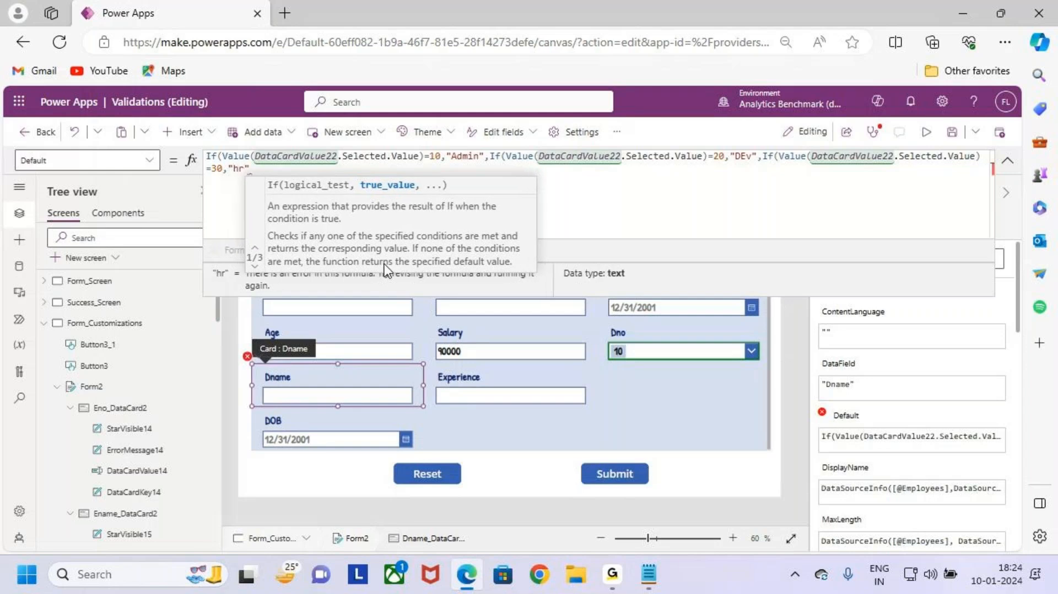
key(BackSpace)
key(BackSpace)
key(Caps_Lock)
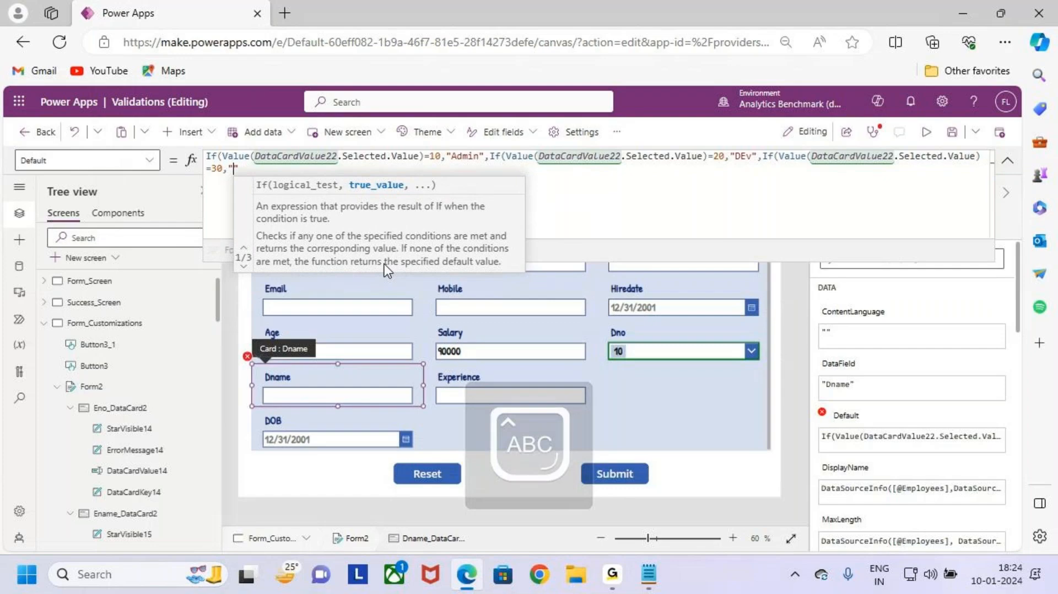
text(H)
key(Caps_Lock)
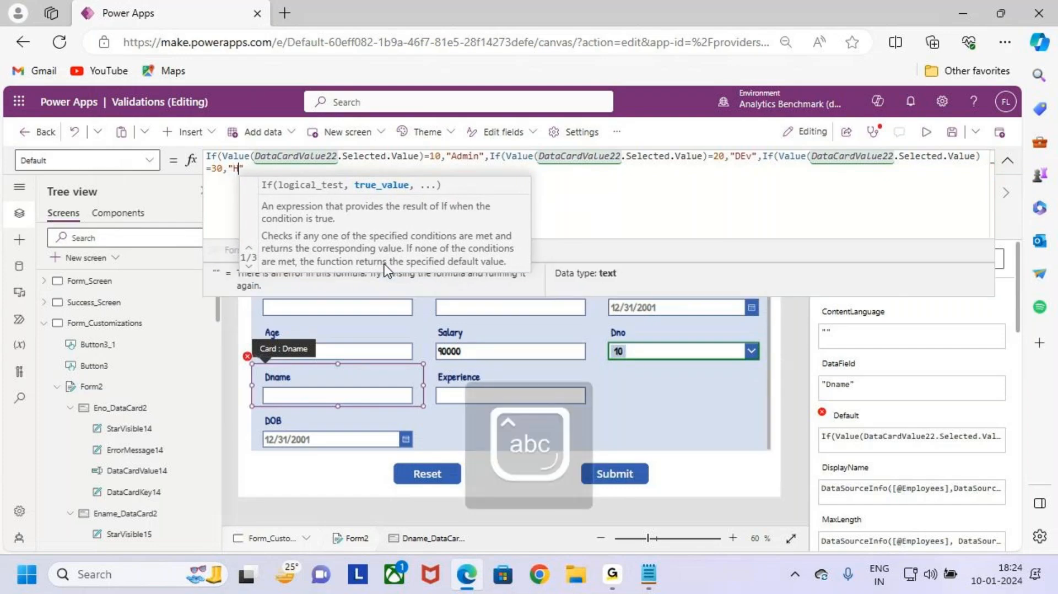
text(R)
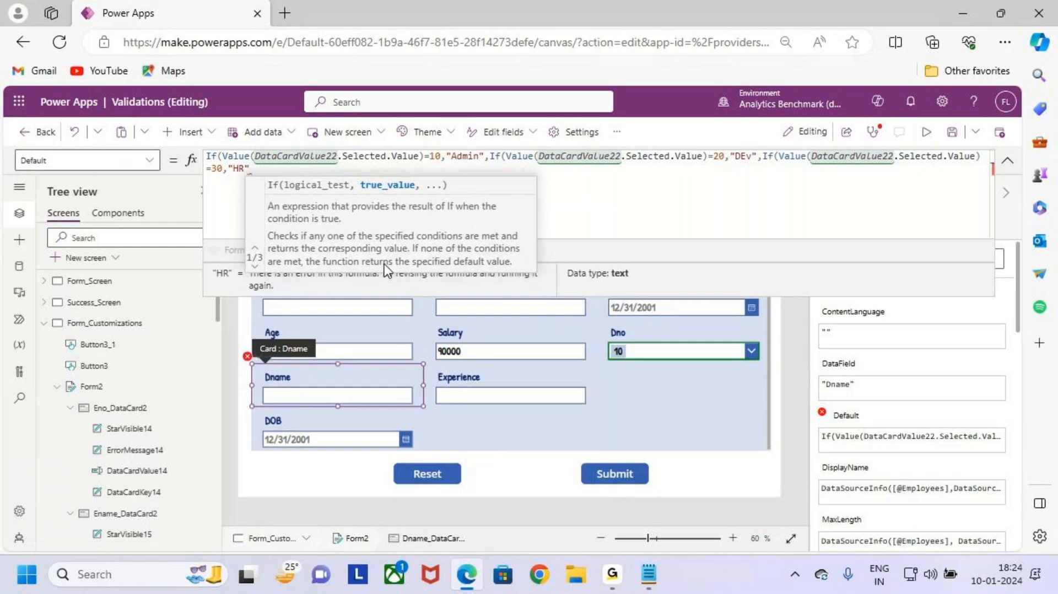
key(Right)
text())
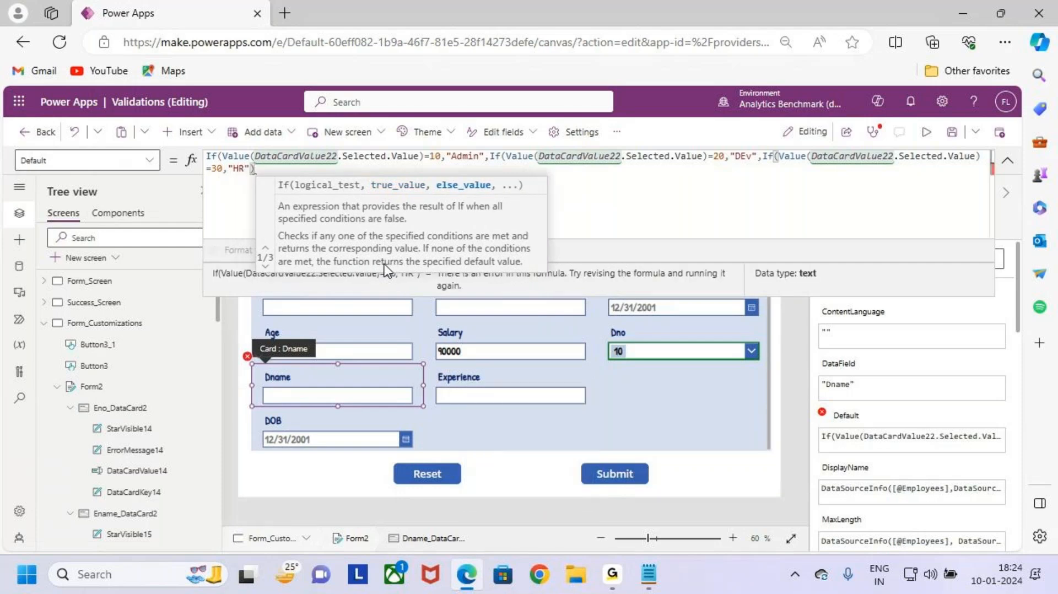
text())
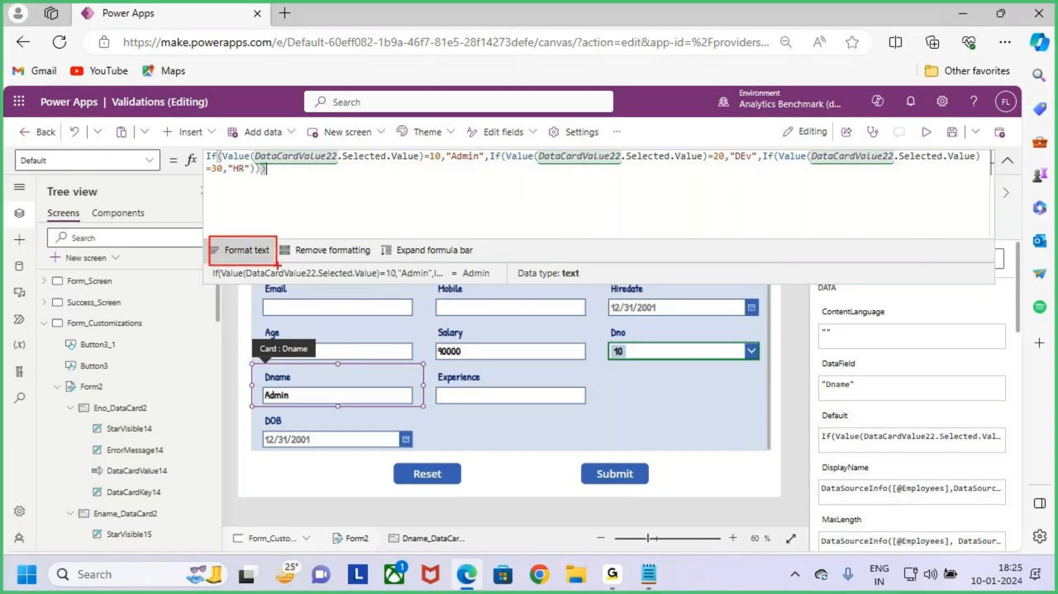
Step: Format the Dname formula text across indented lines and expand the formula bar to display it in full
click(248, 252)
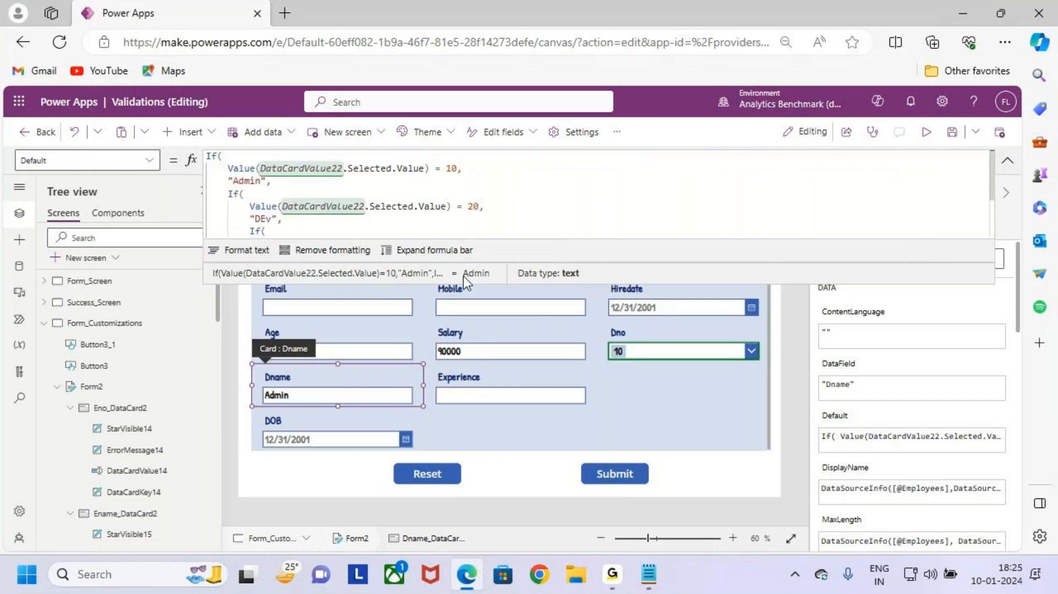
click(429, 250)
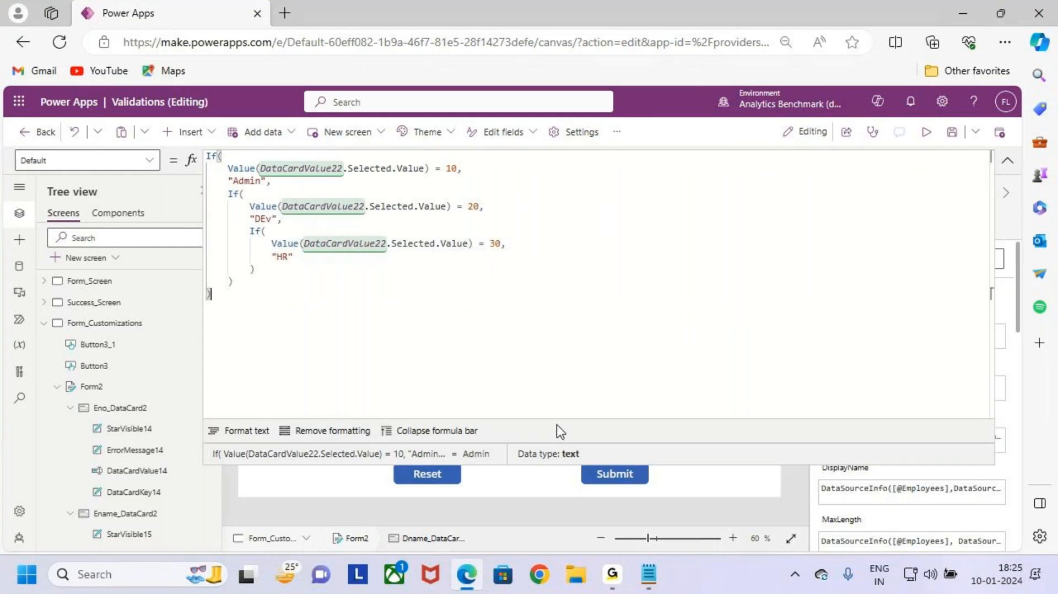
Step: Review the formatted formula's first condition by marking up DataCardValue22.Selected.Value and the value 10
key(ctrl+2)
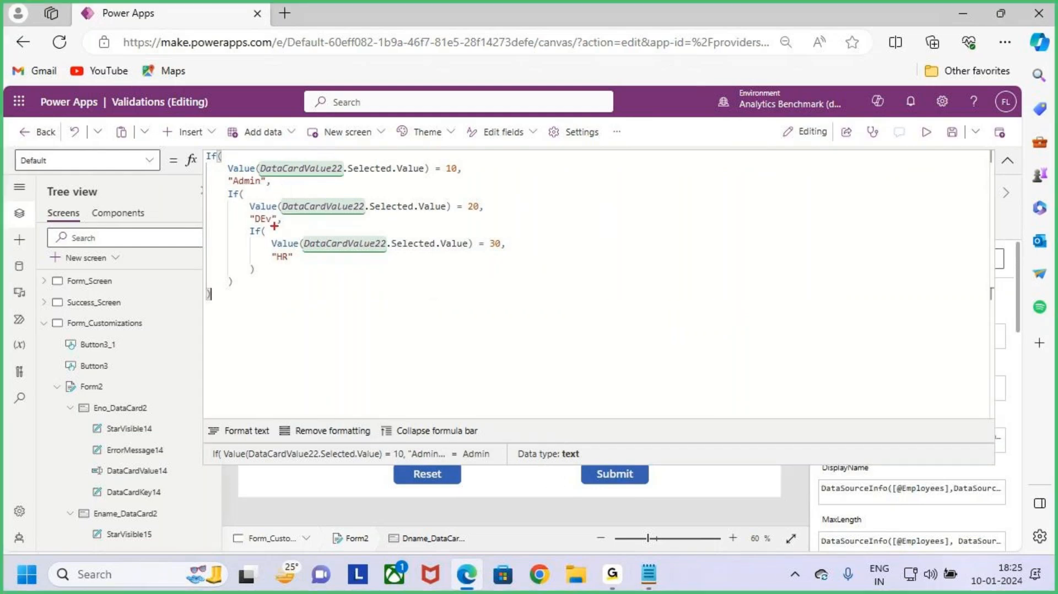
drag(262, 162, 460, 175)
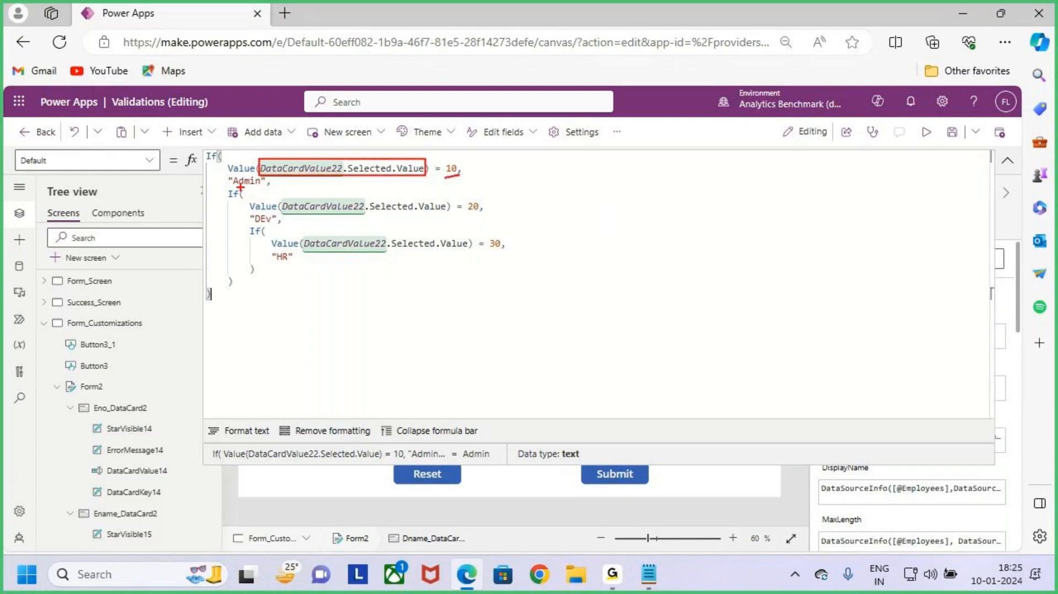
mouse_move(234, 188)
mouse_down()
mouse_move(443, 214)
mouse_move(498, 209)
mouse_up()
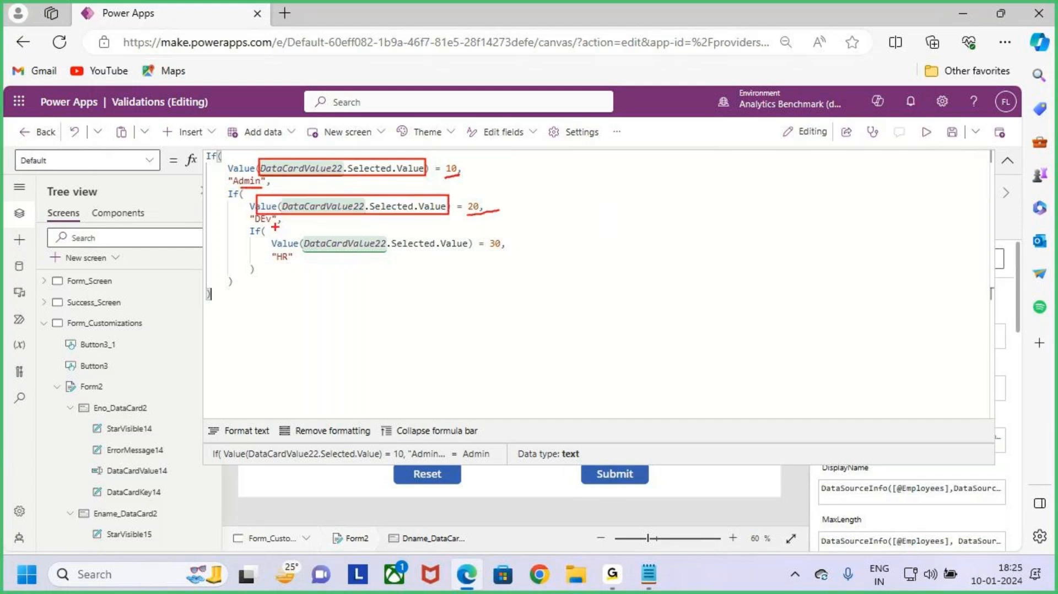
drag(257, 223, 282, 222)
drag(365, 251, 425, 252)
drag(279, 267, 304, 264)
key(Escape)
Step: Change the Dname card's Default formula texts to uppercase: "DEV" for Dno 20 and "ADMIN" for Dno 10
click(282, 221)
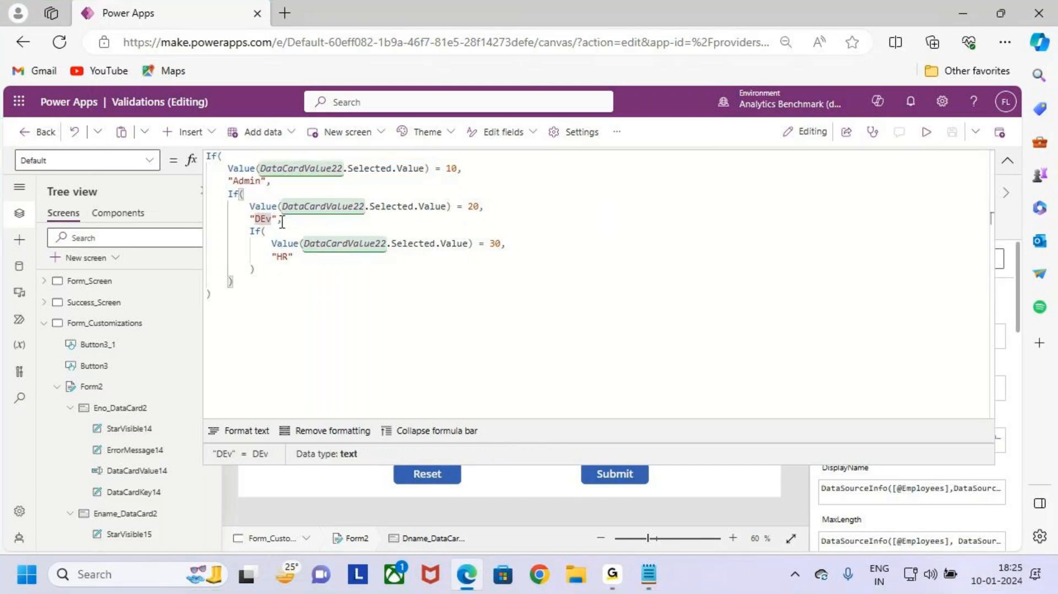
key(BackSpace)
key(Caps_Lock)
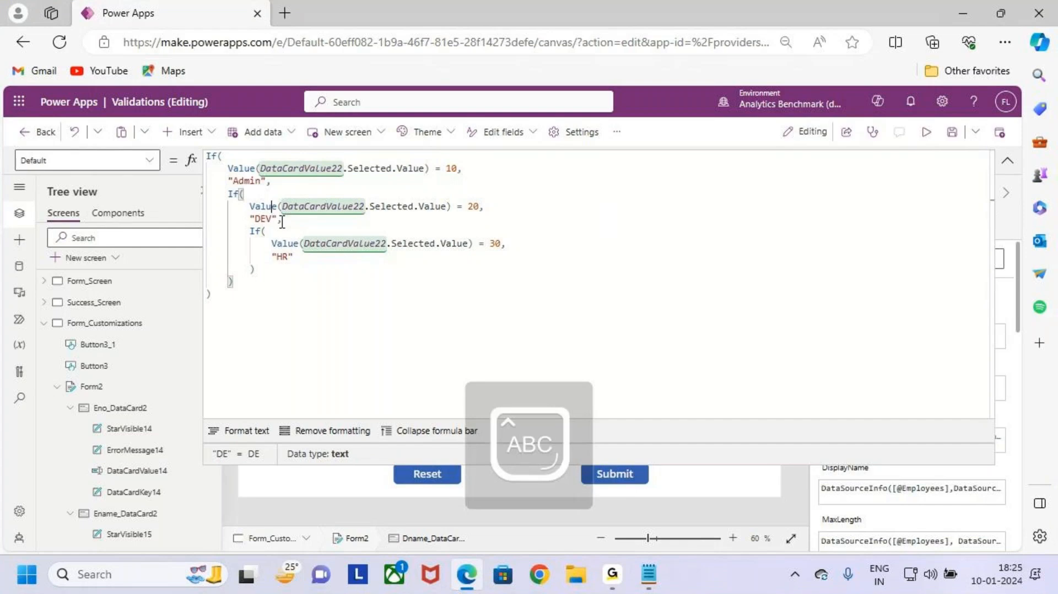
text(V)
double_click(253, 182)
key(Caps_Lock)
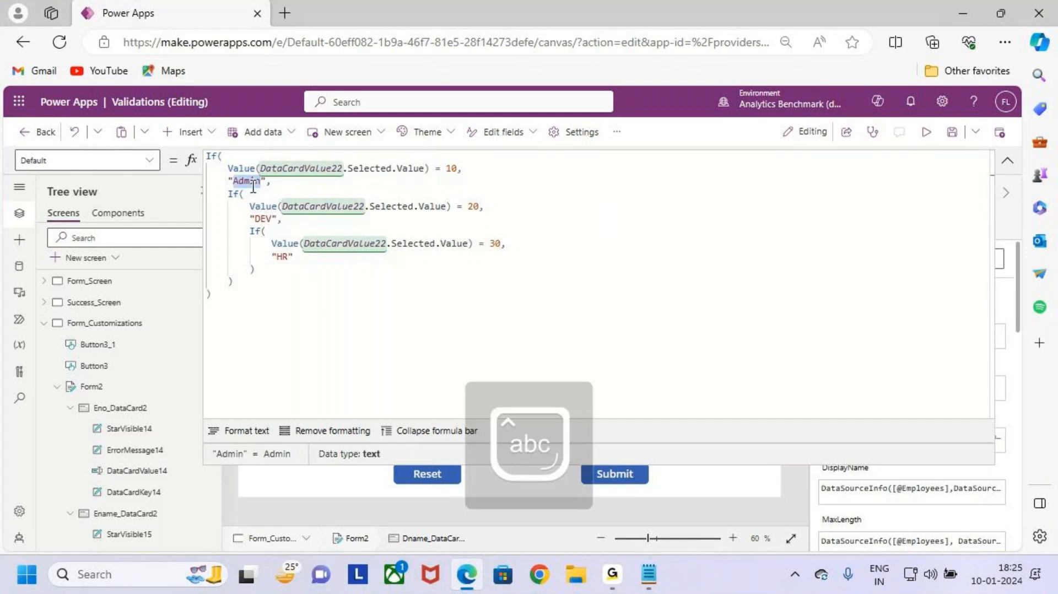
key(Caps_Lock)
text(ADMIN)
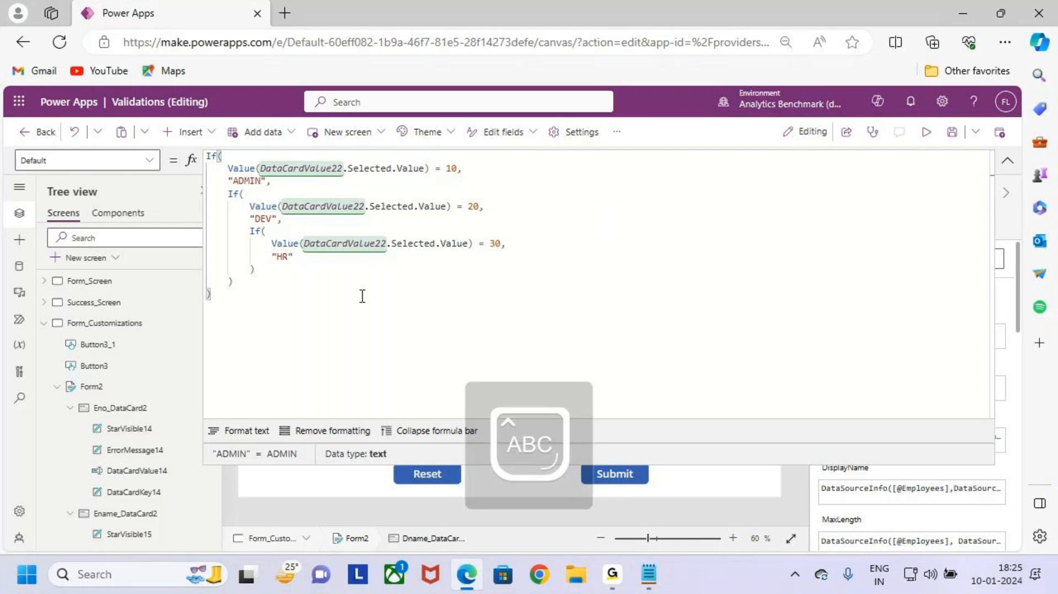
click(368, 268)
Step: Preview the app and check the Dname field for Dno 10
click(951, 136)
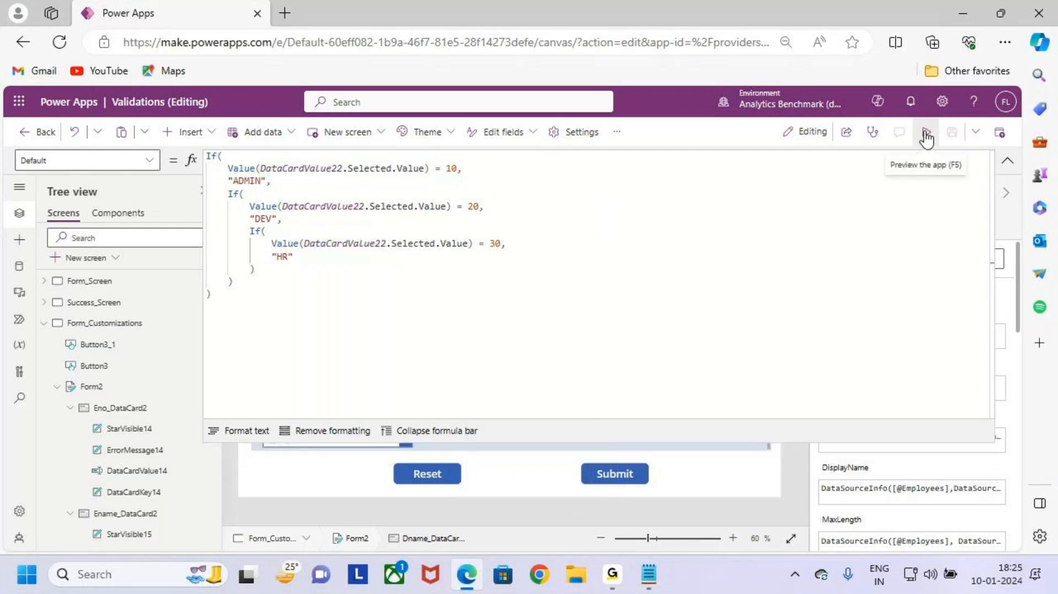
click(926, 137)
key(ctrl+2)
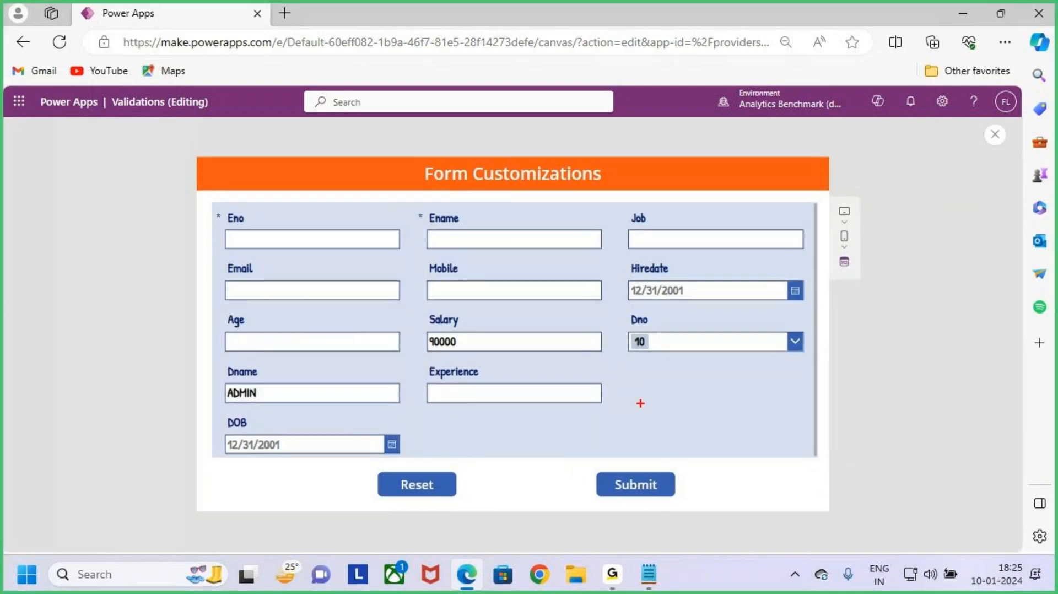
mouse_move(624, 327)
mouse_down()
mouse_move(702, 351)
mouse_move(805, 354)
mouse_up()
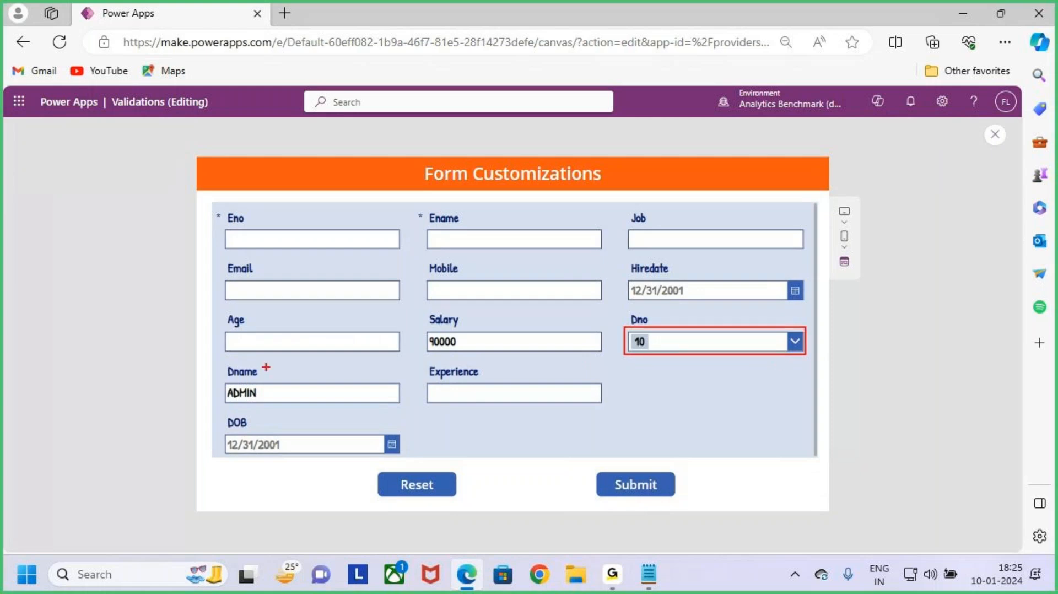
drag(210, 377, 352, 412)
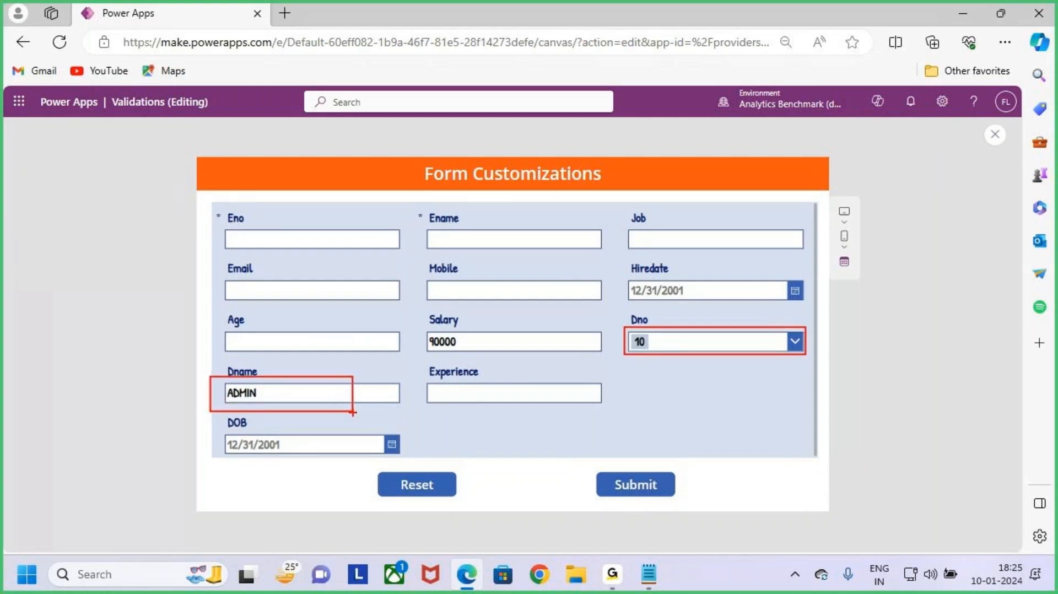
key(Escape)
Step: Choose 20 and then 30 as the Dno in the previewed form to check the Dname field for each
click(694, 345)
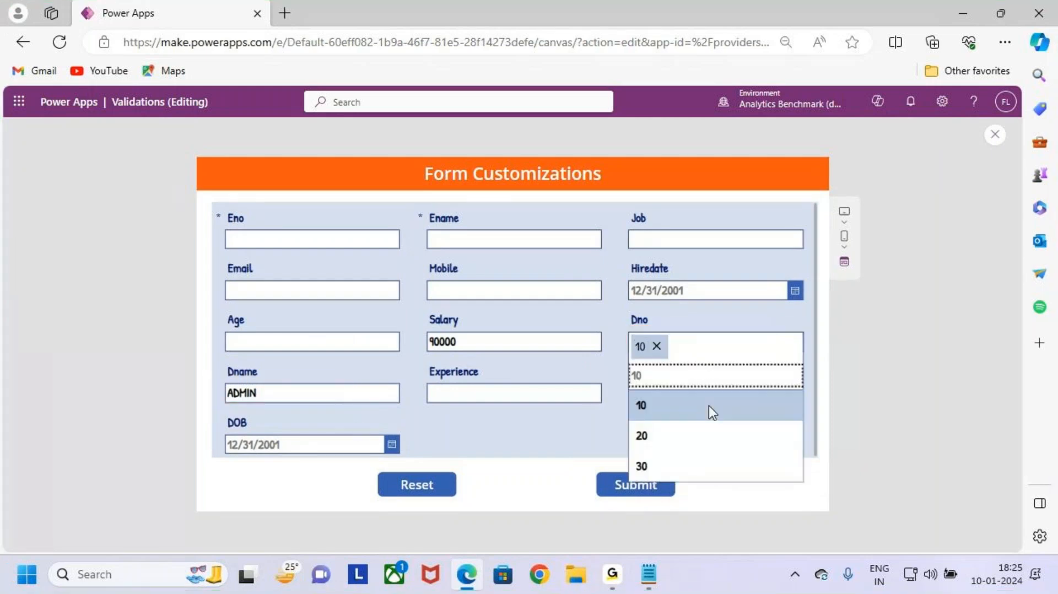
click(711, 435)
key(ctrl+2)
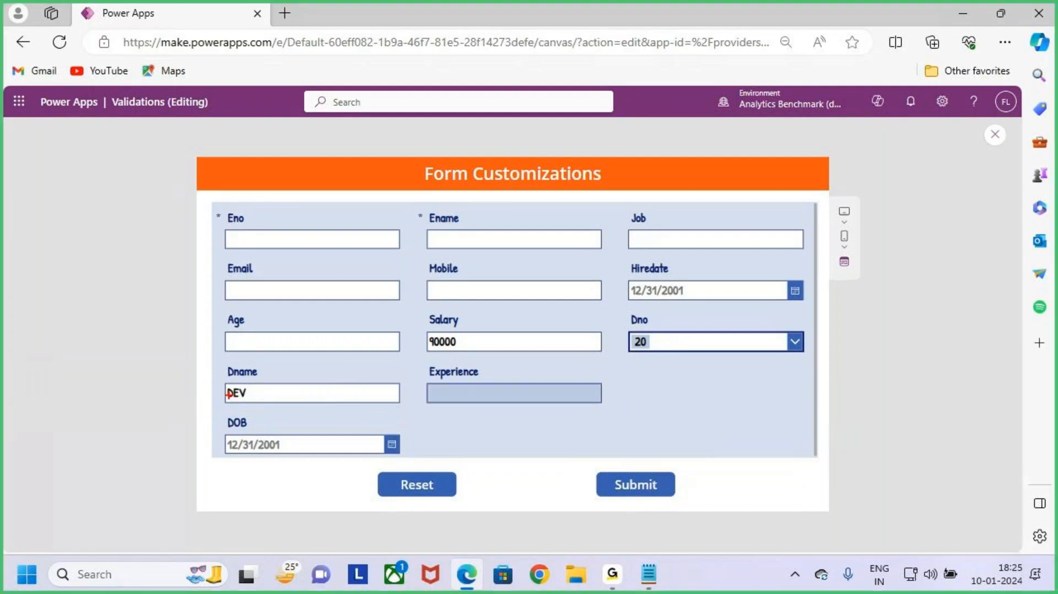
drag(219, 370, 364, 419)
key(Escape)
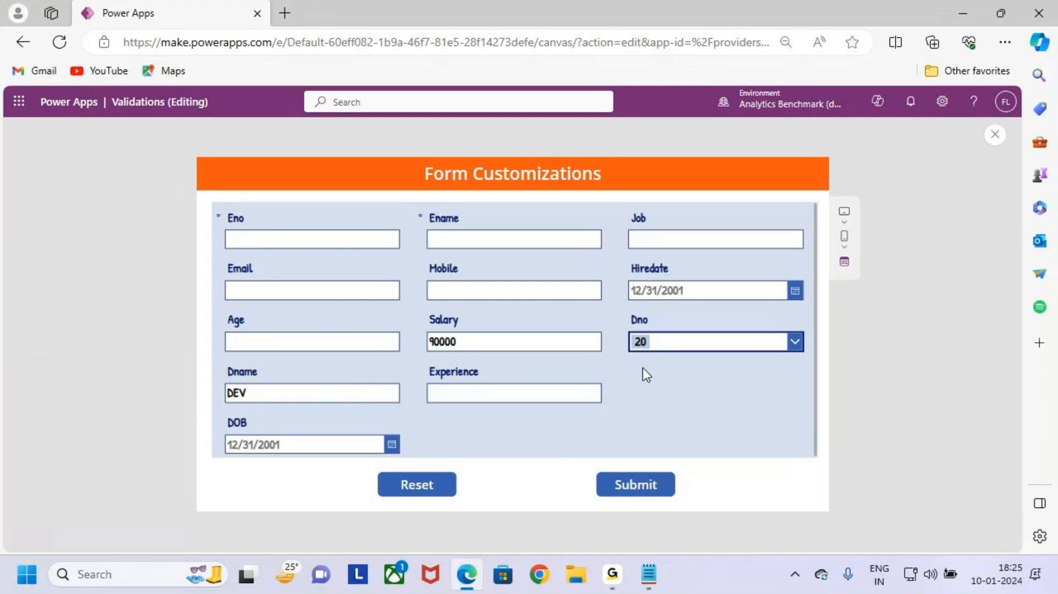
click(669, 347)
click(692, 465)
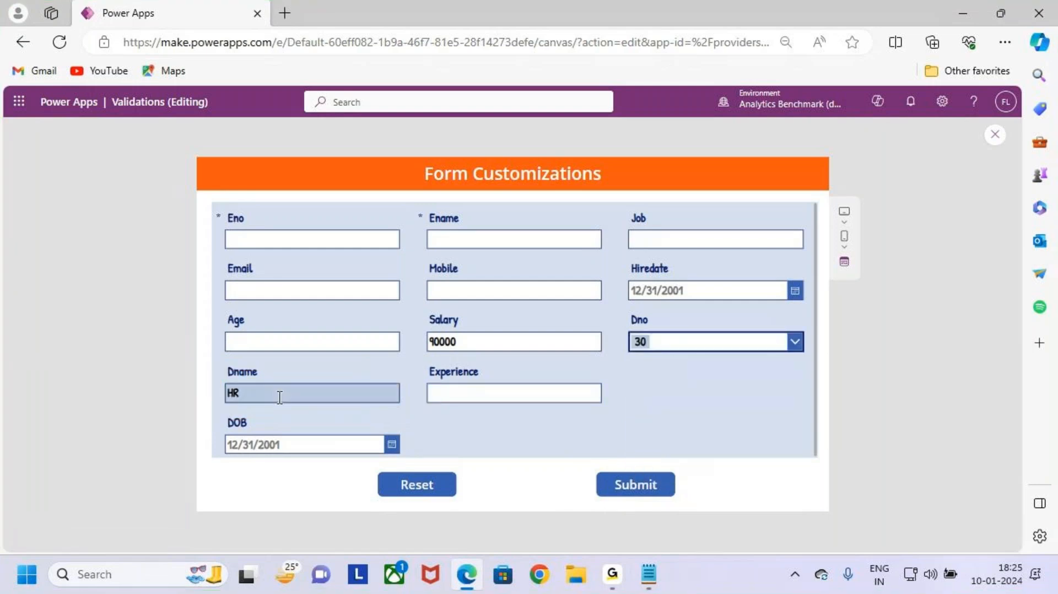
key(ctrl+2)
drag(216, 368, 373, 429)
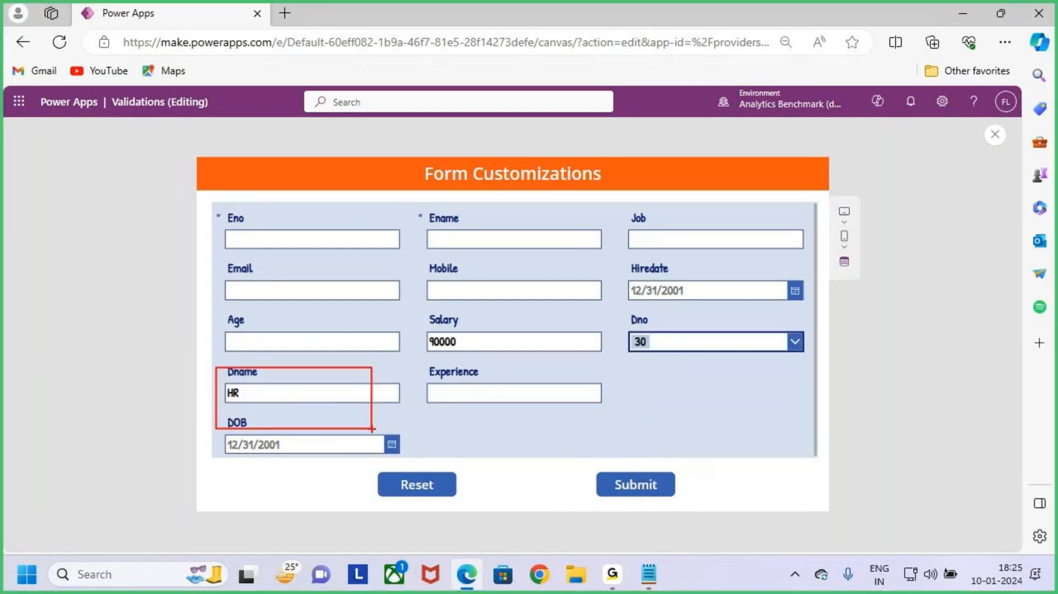
key(Escape)
Step: Set Dno back to 10 to check the matching Dname, and exit the app preview
click(794, 342)
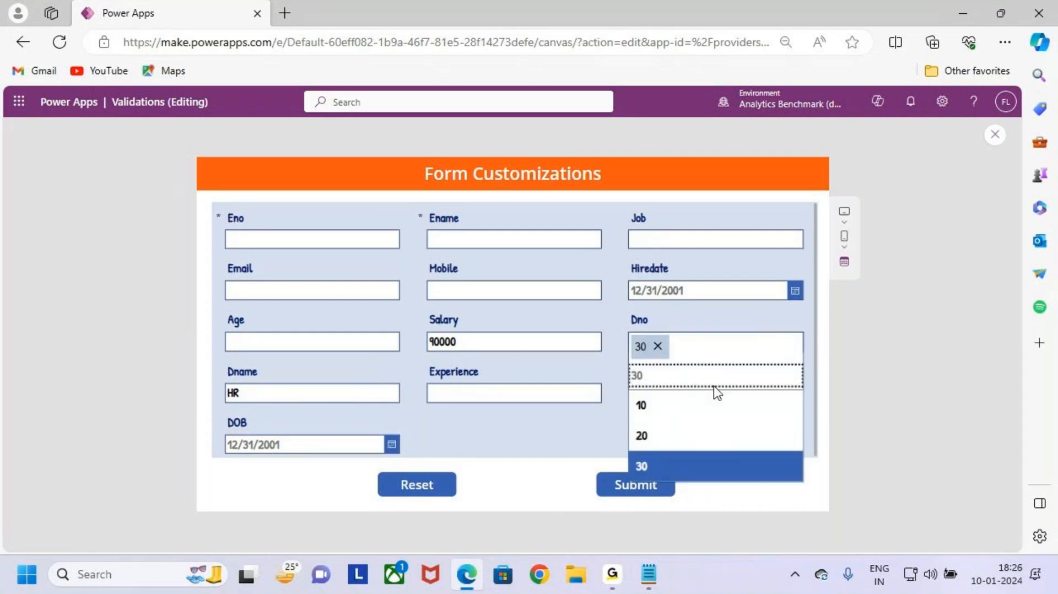
click(711, 406)
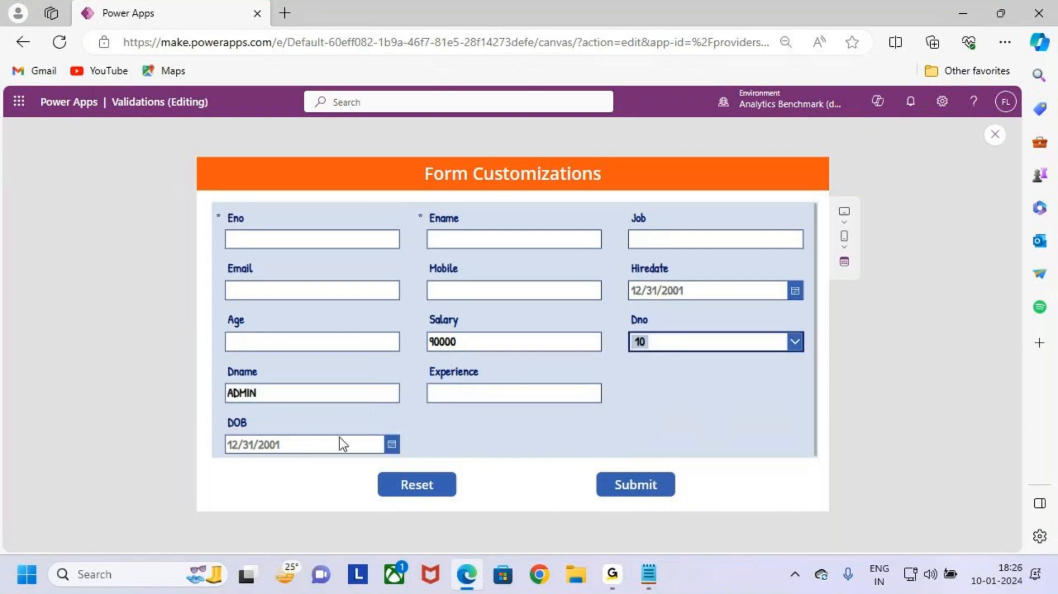
key(ctrl+2)
drag(214, 362, 415, 414)
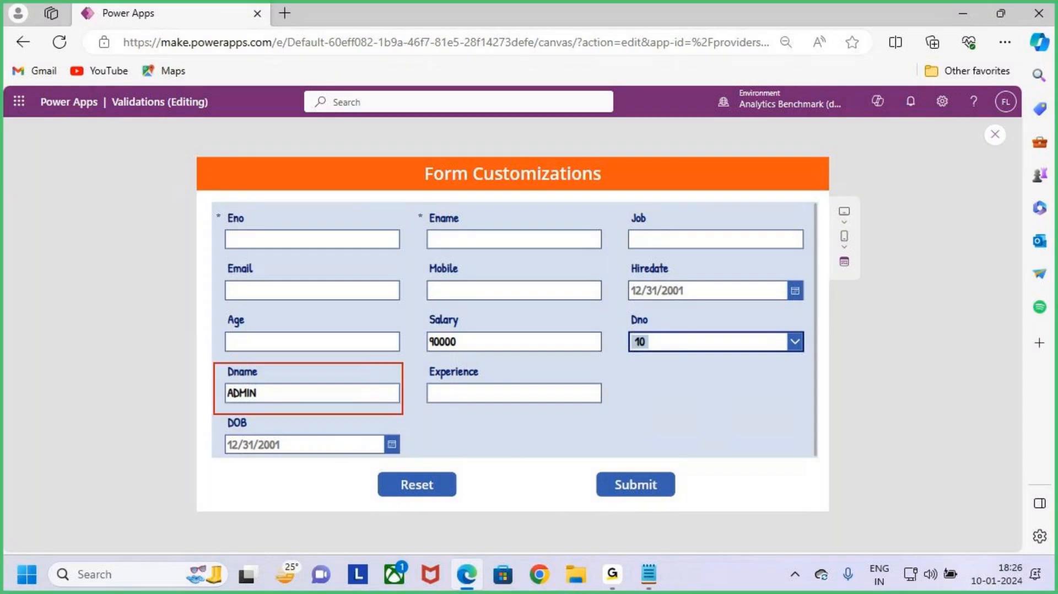
mouse_move(649, 331)
mouse_down()
mouse_move(636, 337)
mouse_move(655, 333)
mouse_up()
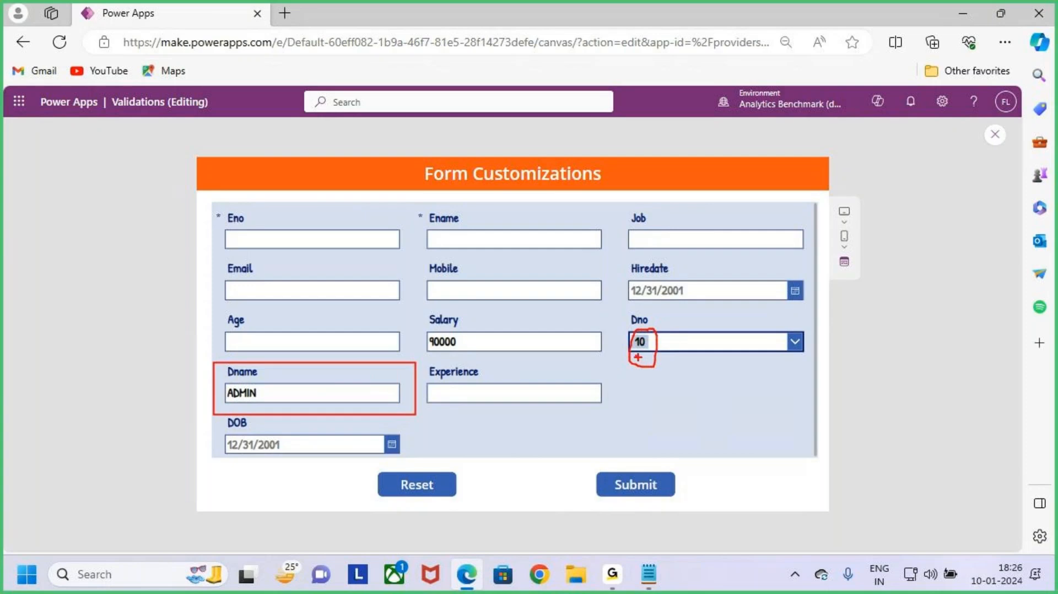
mouse_move(638, 357)
mouse_down()
mouse_move(593, 320)
mouse_move(379, 338)
mouse_move(356, 370)
mouse_move(388, 361)
mouse_up()
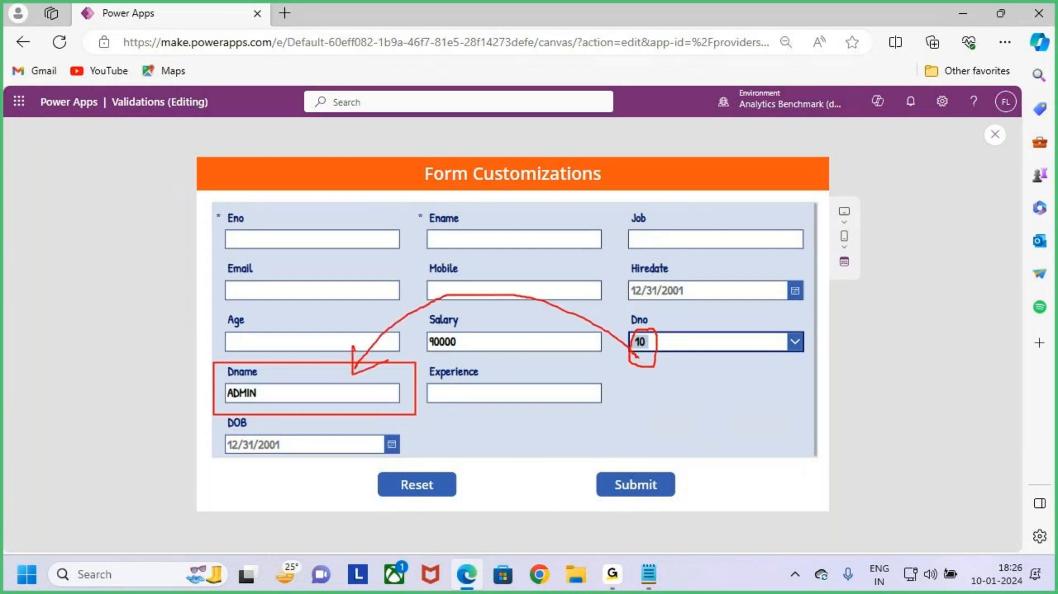
key(Escape)
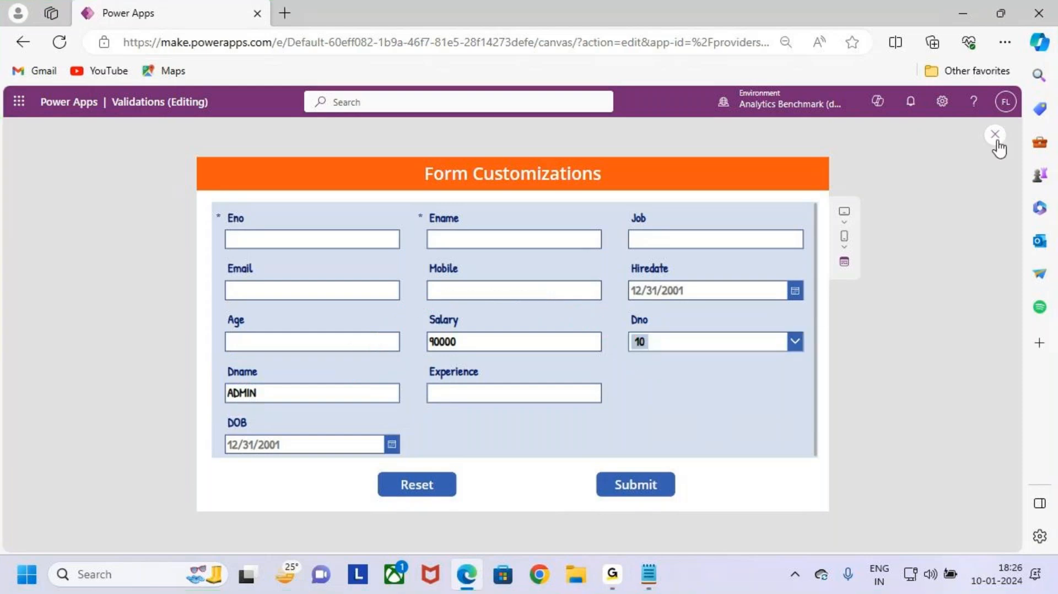
click(995, 135)
click(634, 385)
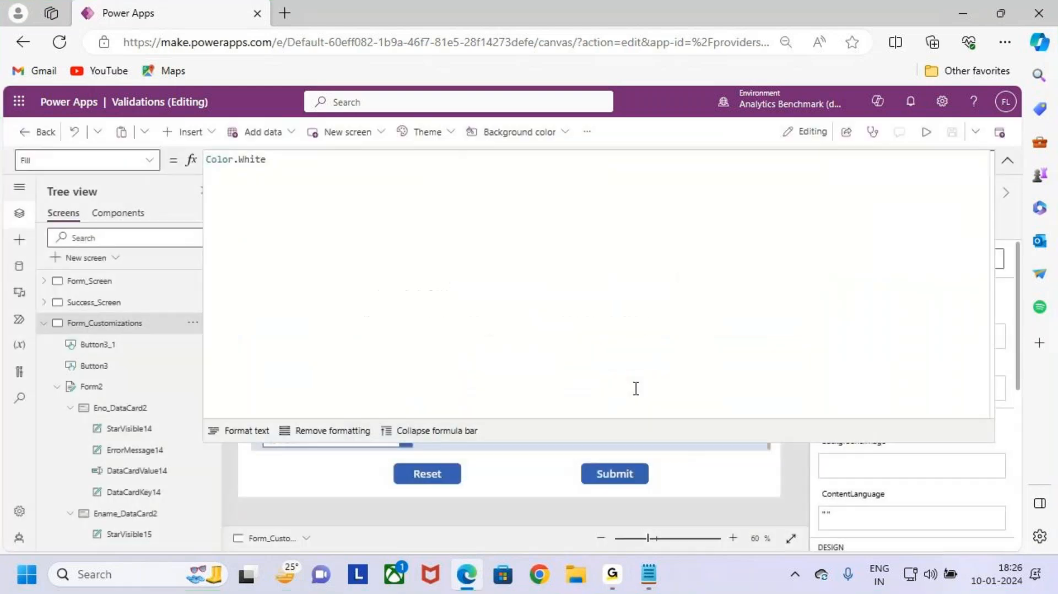
Step: Reopen the Dname card's Default formula and change the text returned for Dno 10 to "Admin"
click(1007, 161)
click(329, 400)
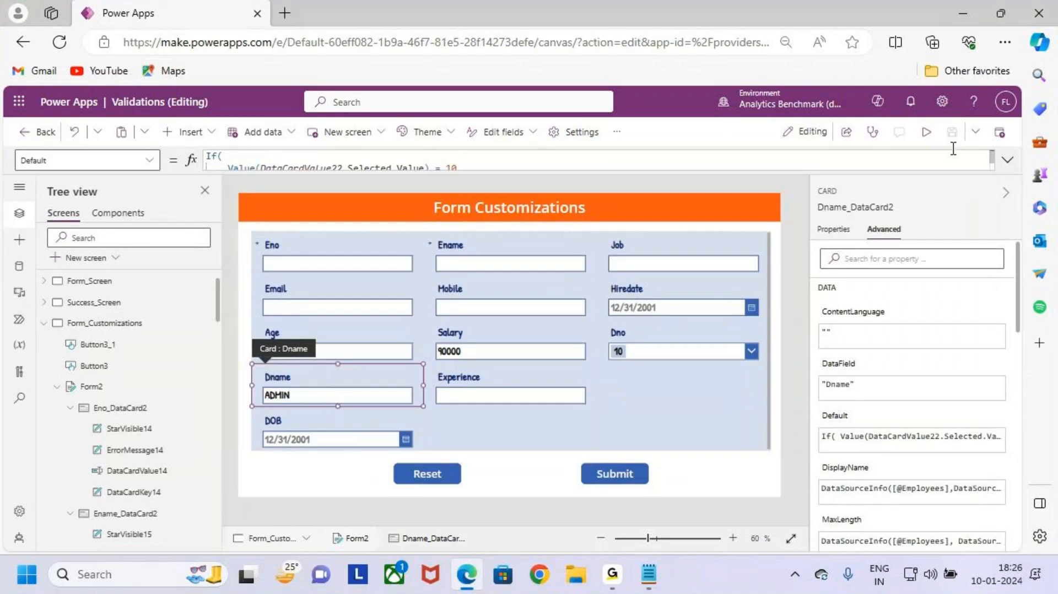
click(1007, 161)
double_click(259, 182)
text(A)
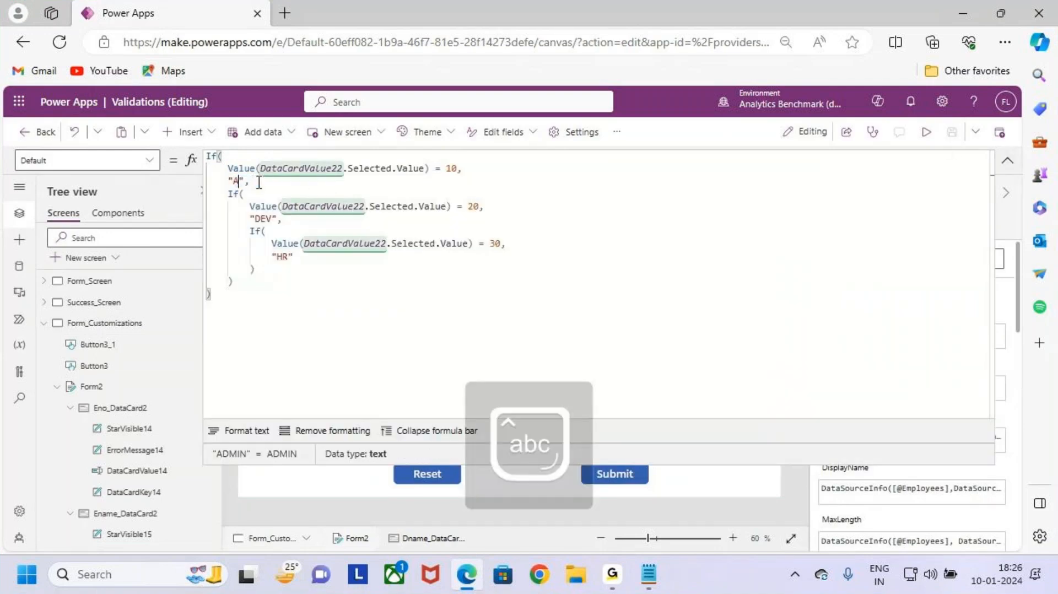
text(dmin)
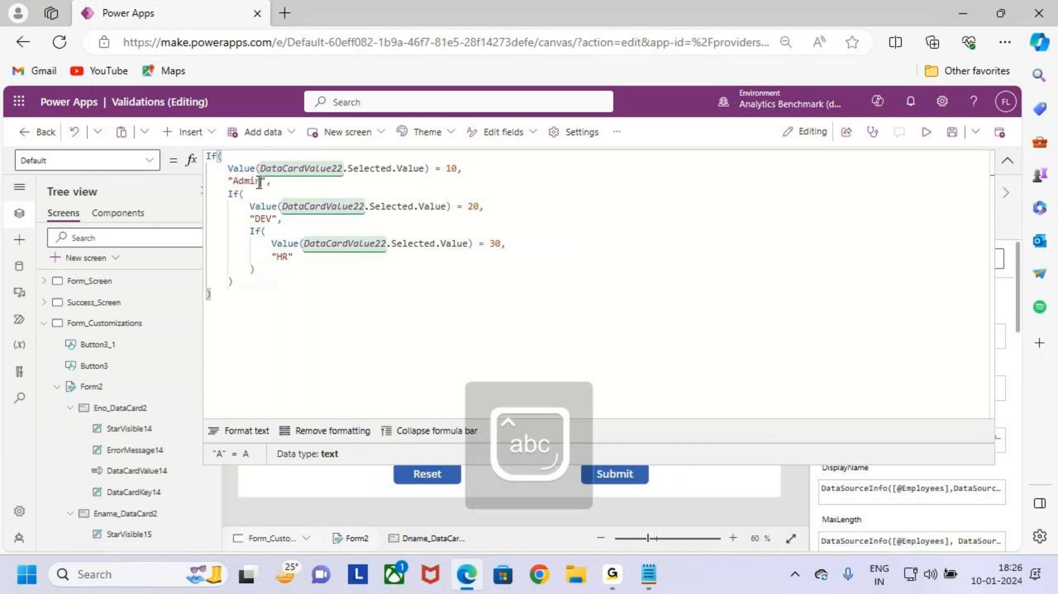
Step: Change the formula's returned texts to "Dev" for Dno 20 and "Hr" for Dno 30
double_click(265, 218)
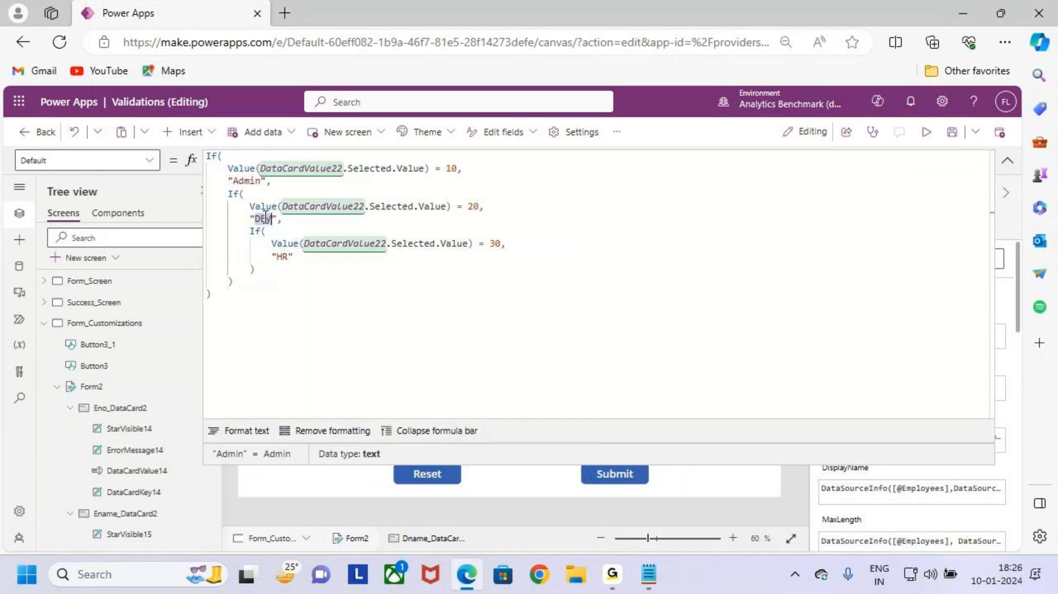
text(Dev)
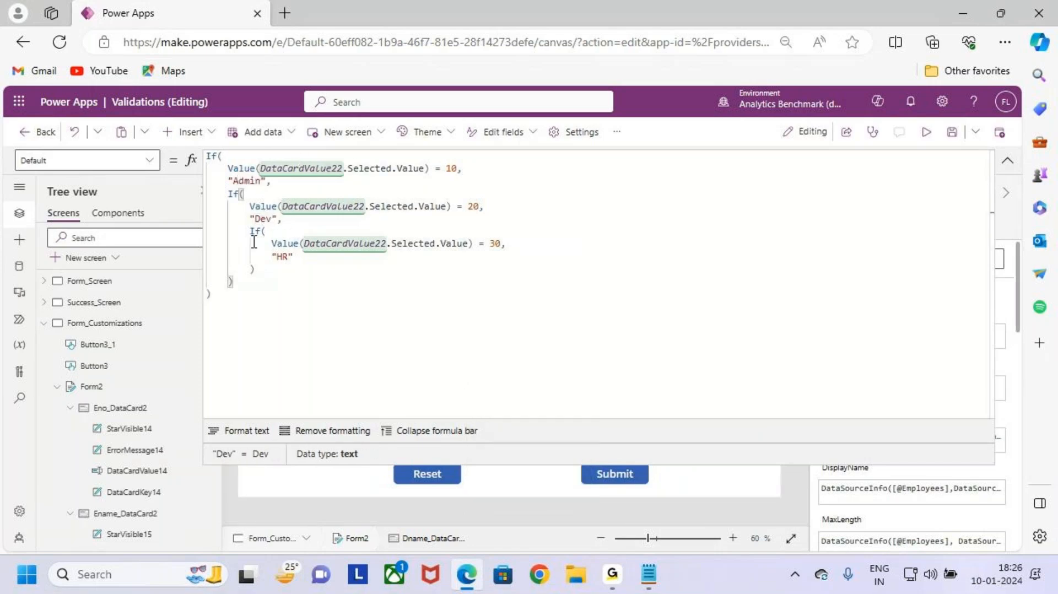
double_click(282, 258)
text(H)
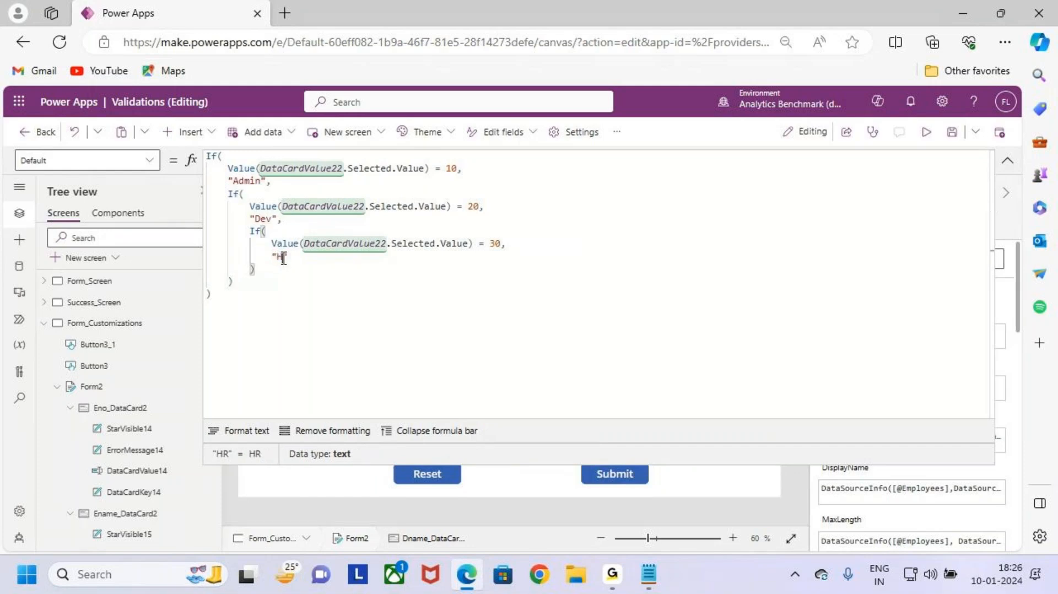
text(r)
click(298, 280)
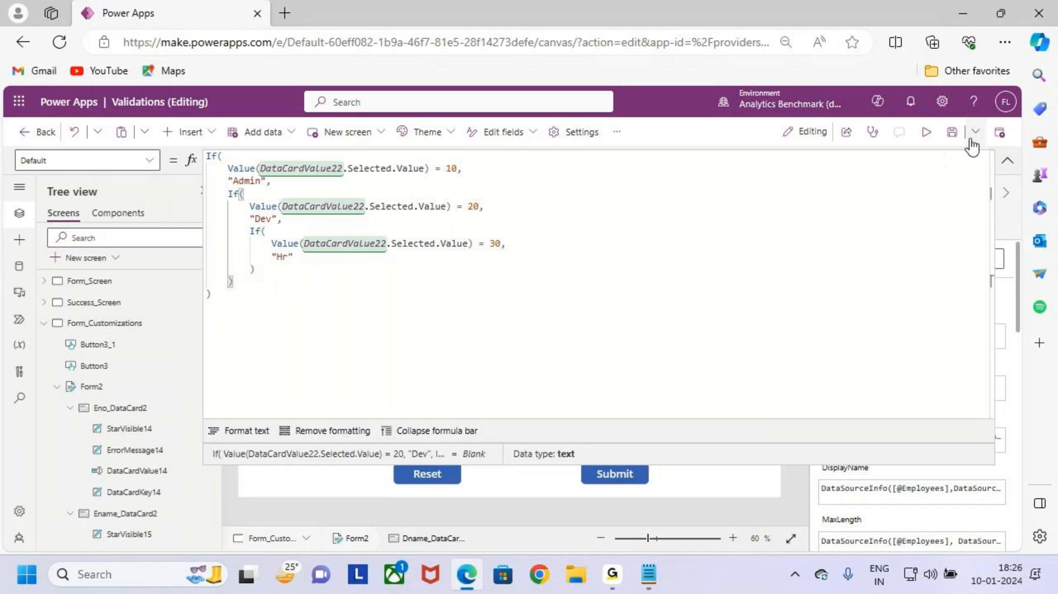
Step: Preview the app, test the Dname field with Dno 20 and 30, and return to the editor
click(933, 132)
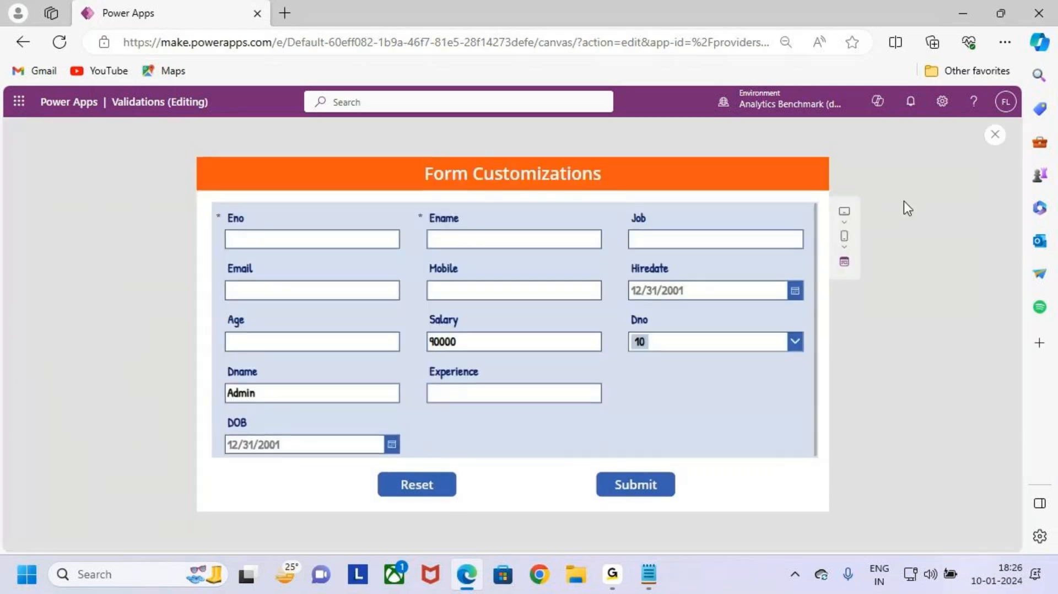
click(727, 337)
click(722, 430)
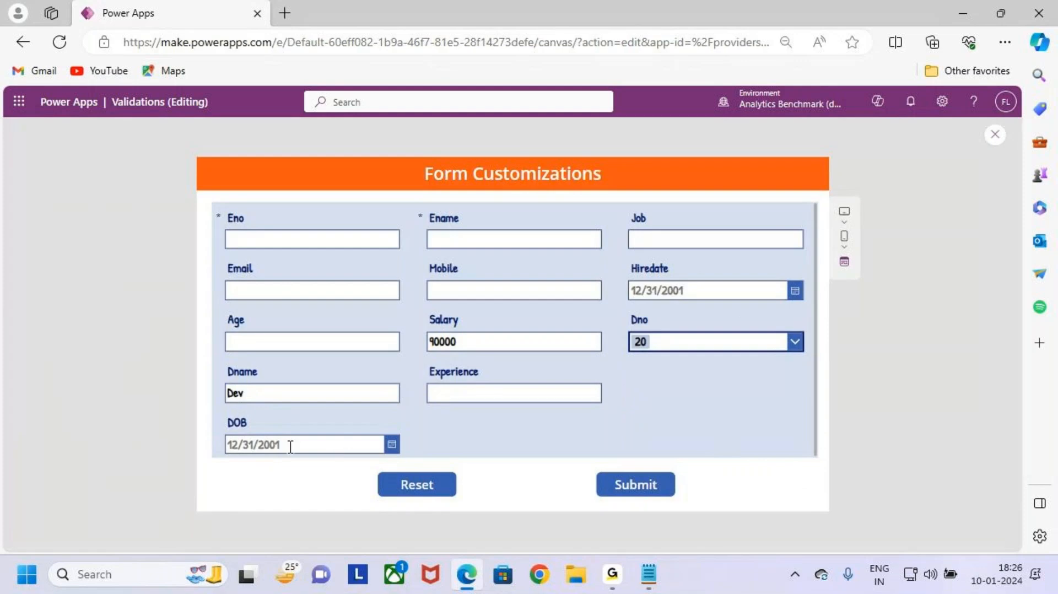
click(725, 350)
click(723, 462)
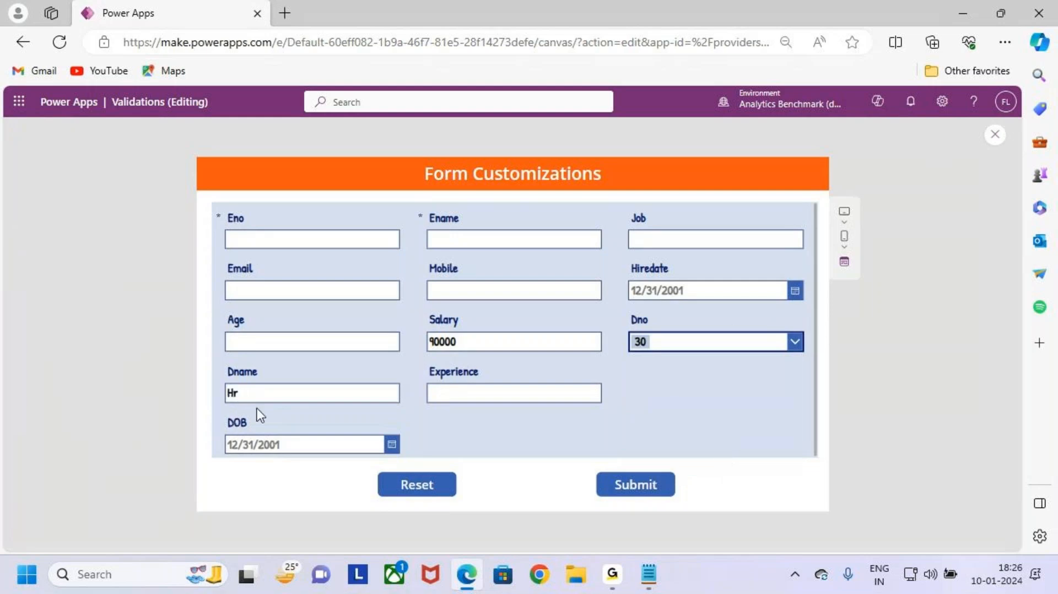
click(994, 137)
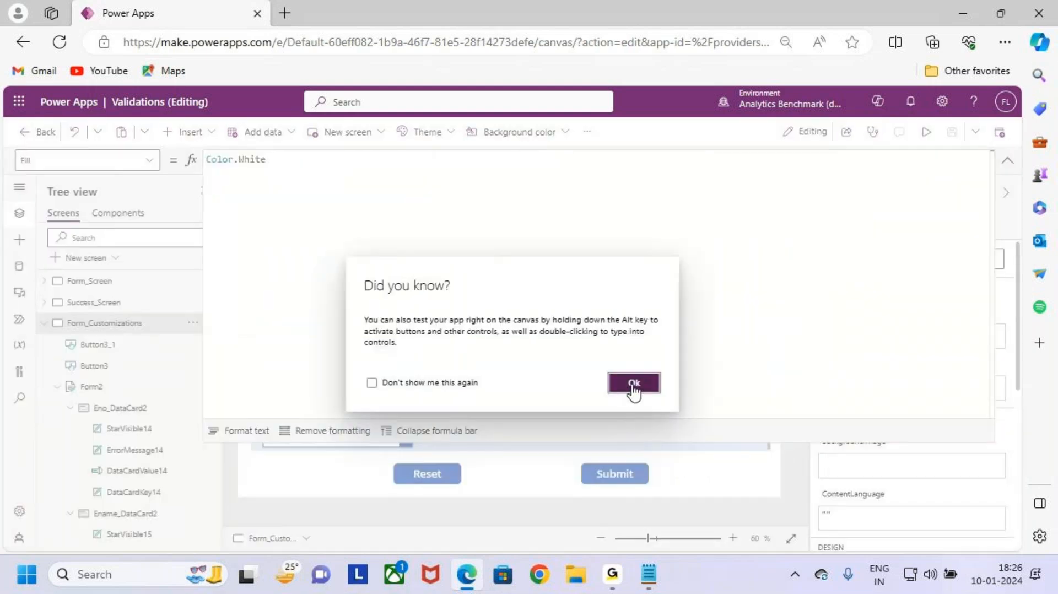
click(633, 389)
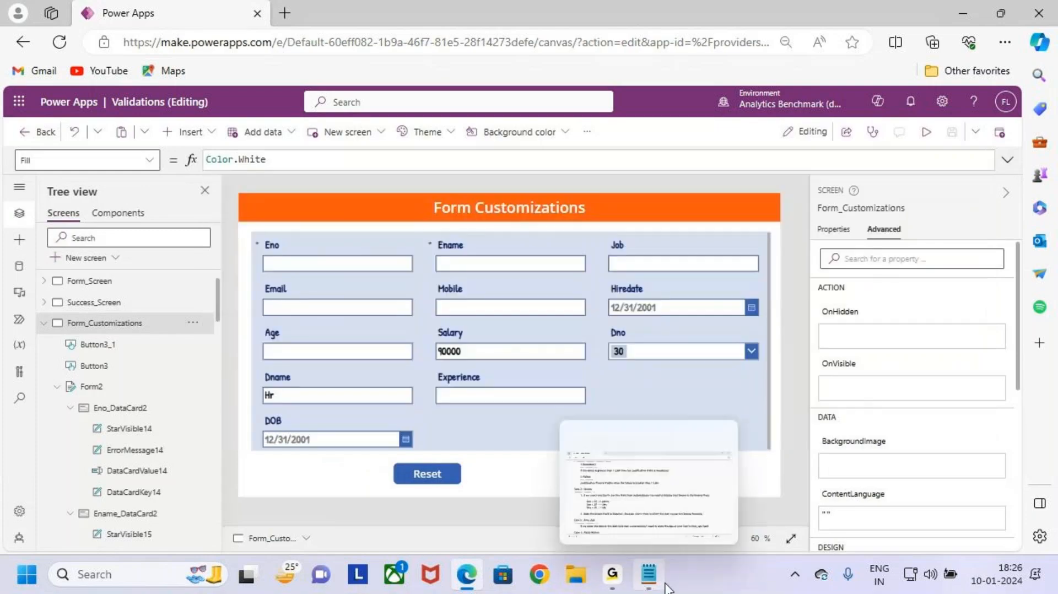
Step: Switch to the Form Customizations notes in Notepad and review both Dname requirements under Case 2
click(645, 570)
drag(83, 281, 336, 373)
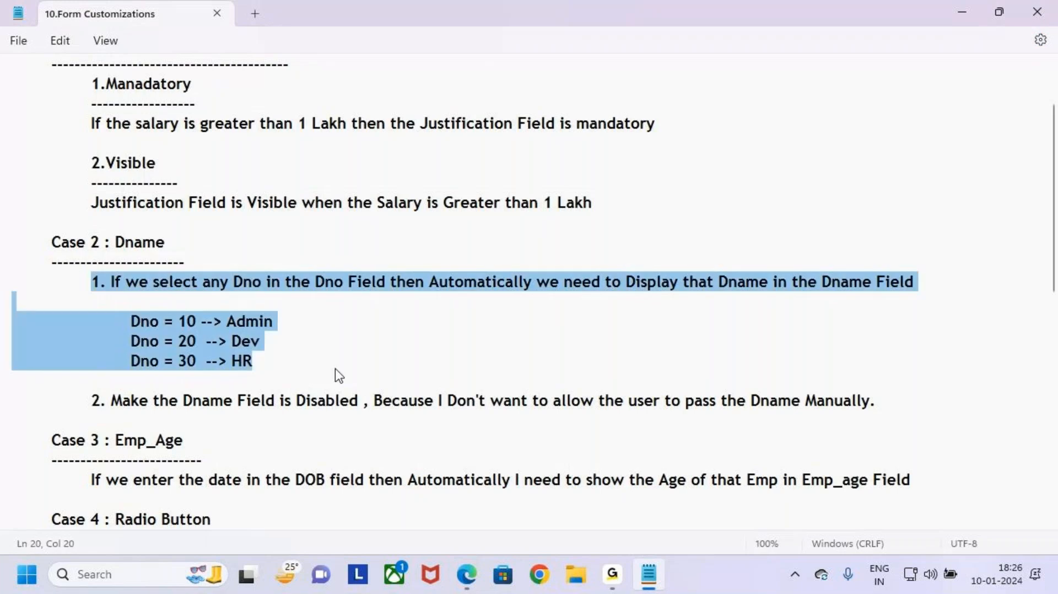
click(88, 405)
click(204, 427)
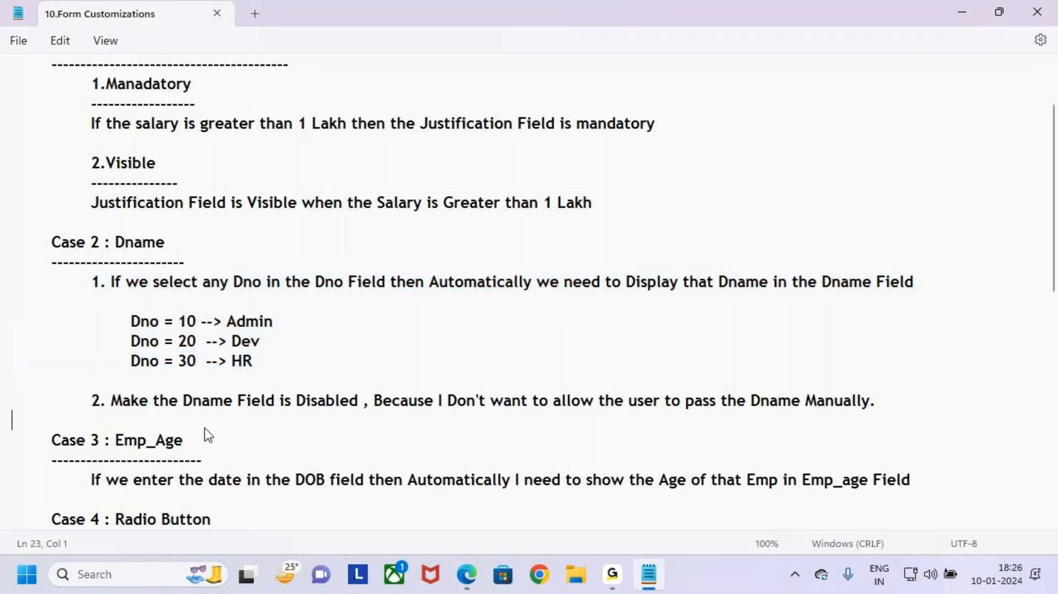
Step: Review the Case 2 note about disabling the Dname field against manual entry, and return to the Power Apps editor
drag(116, 401, 359, 404)
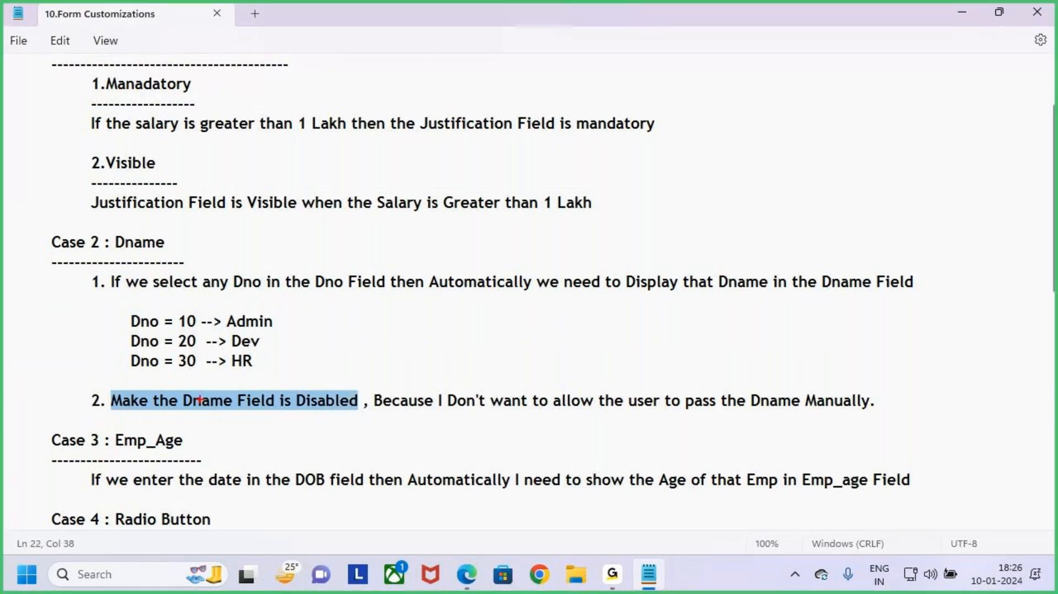
mouse_move(176, 386)
mouse_down()
mouse_move(272, 416)
mouse_move(897, 417)
mouse_up()
drag(784, 360, 792, 420)
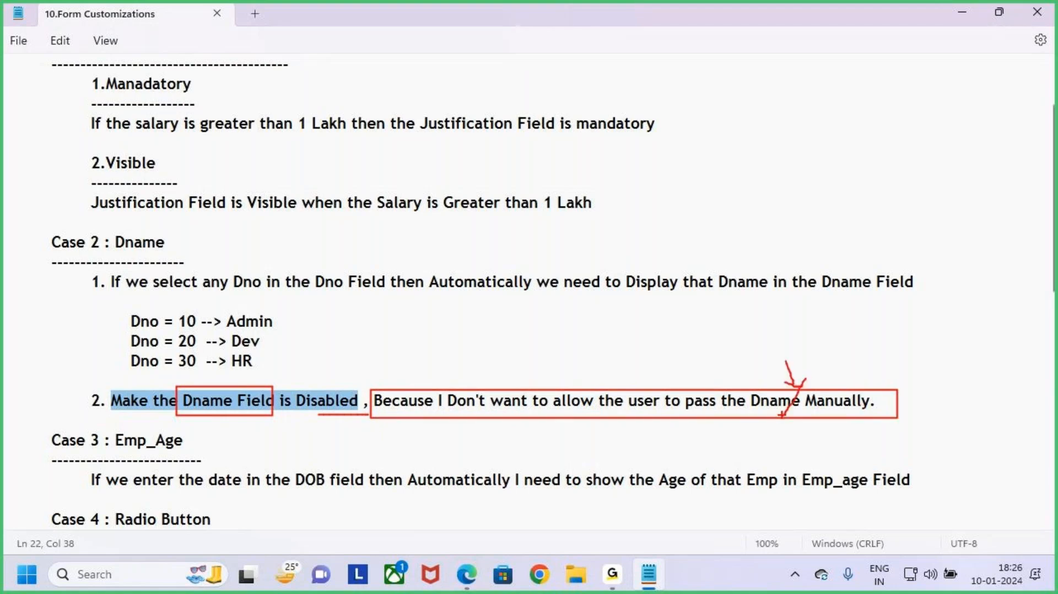
key(Escape)
click(962, 12)
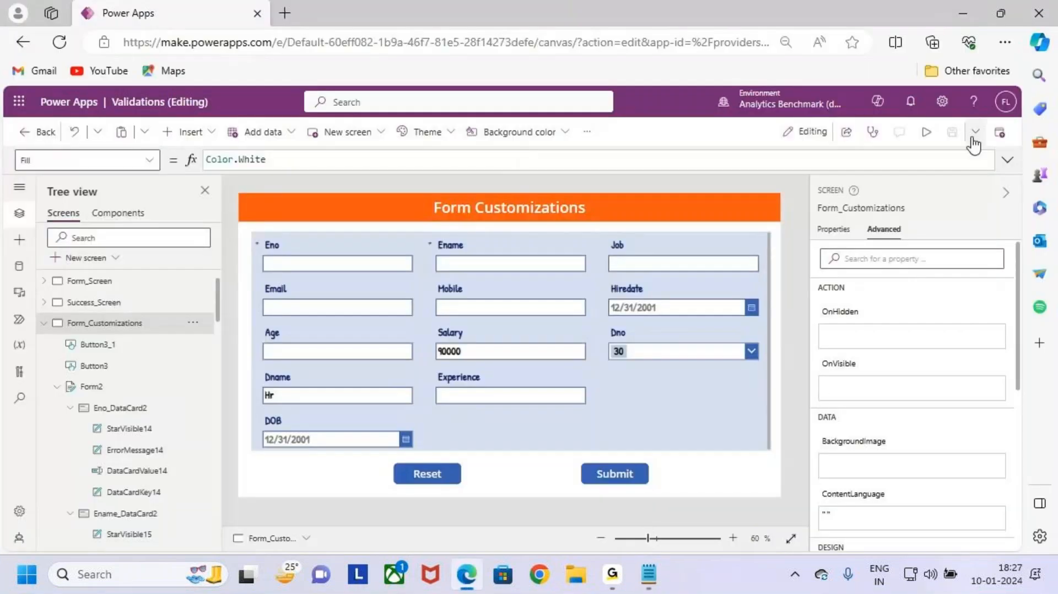
Step: Preview the app, select Dno 10, and check the Dname field
click(928, 133)
click(703, 341)
click(703, 404)
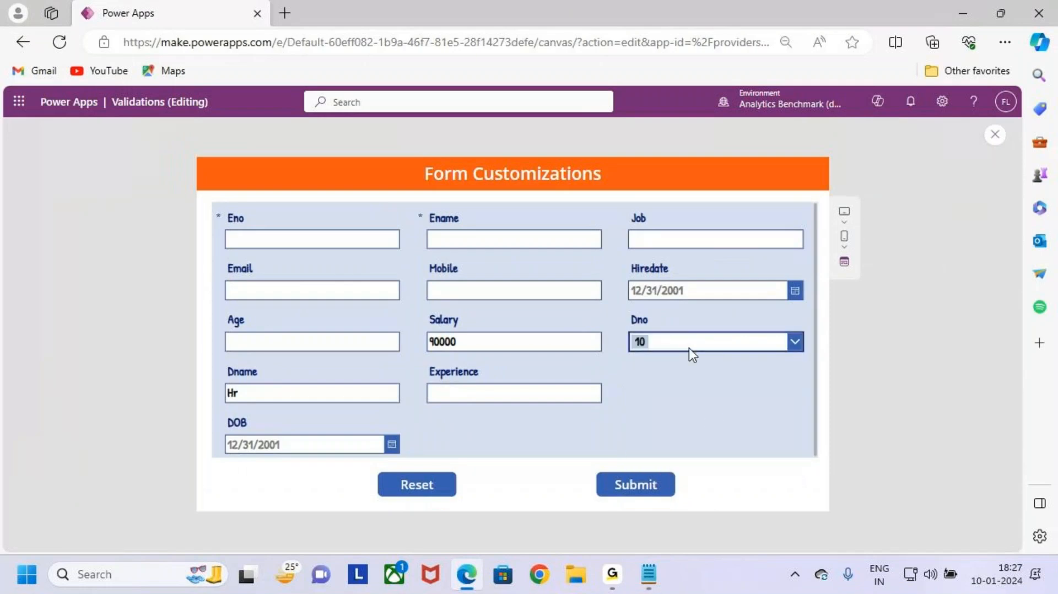
key(ctrl+2)
drag(210, 372, 361, 426)
key(Escape)
Step: Test whether Dname accepts manual entry by adding "oohhj" to its text, and check the field
click(304, 395)
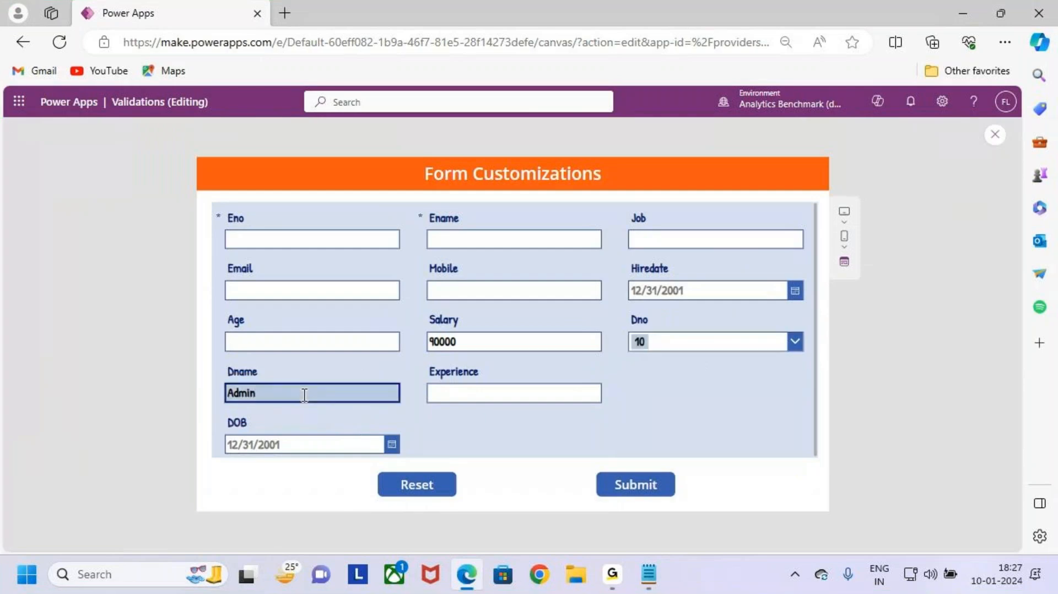
text(oohhj)
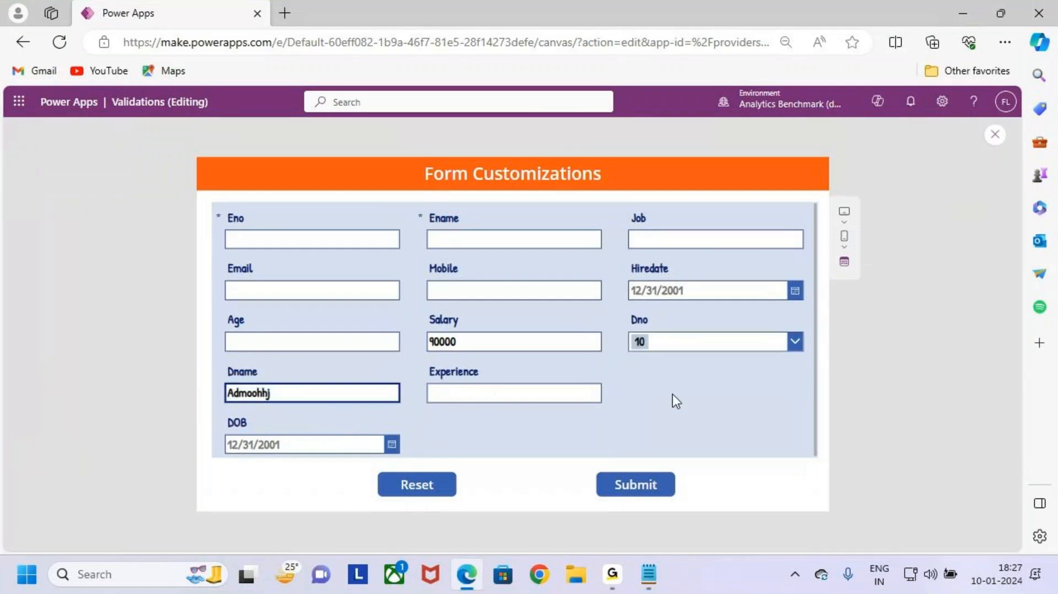
click(672, 394)
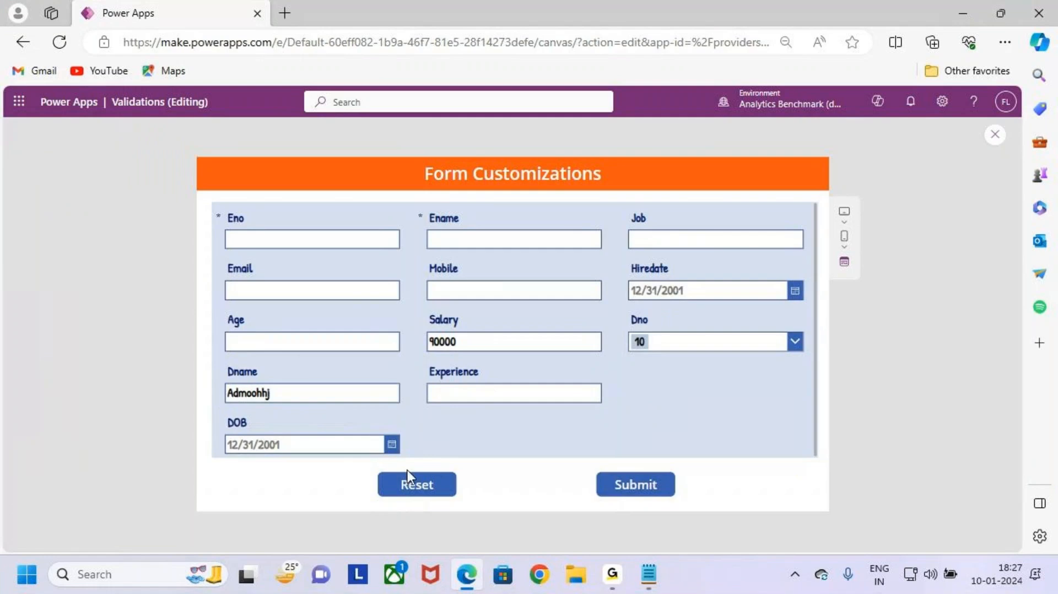
key(ctrl+2)
mouse_move(214, 356)
mouse_down()
mouse_move(333, 404)
mouse_move(413, 417)
mouse_up()
mouse_move(372, 394)
mouse_down()
mouse_move(388, 408)
mouse_move(418, 355)
mouse_up()
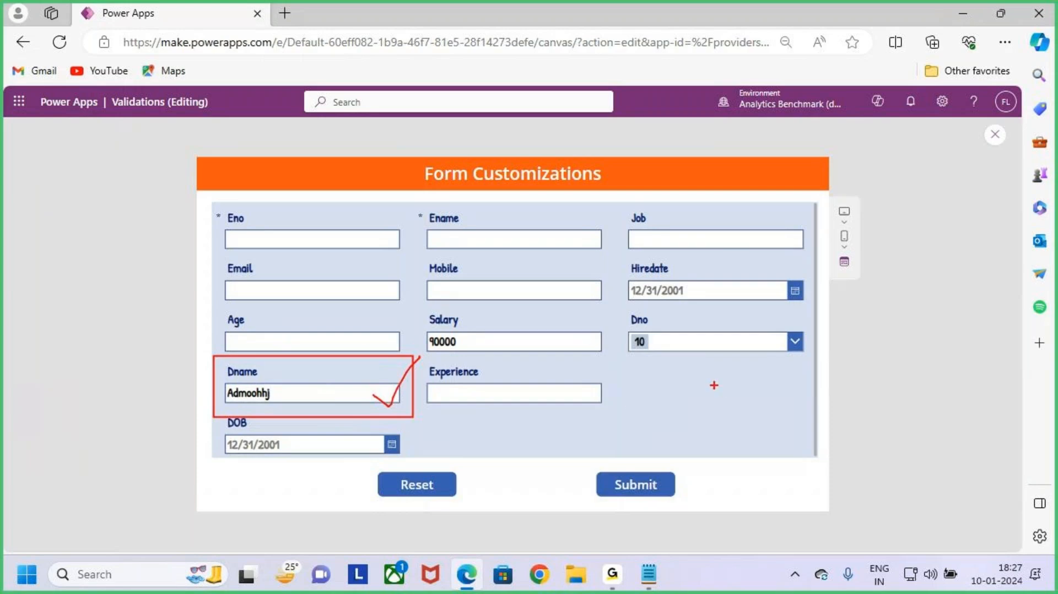
key(Escape)
Step: Select Dno 20, check the Dname field, and close the preview to return to the editor
click(783, 343)
click(717, 408)
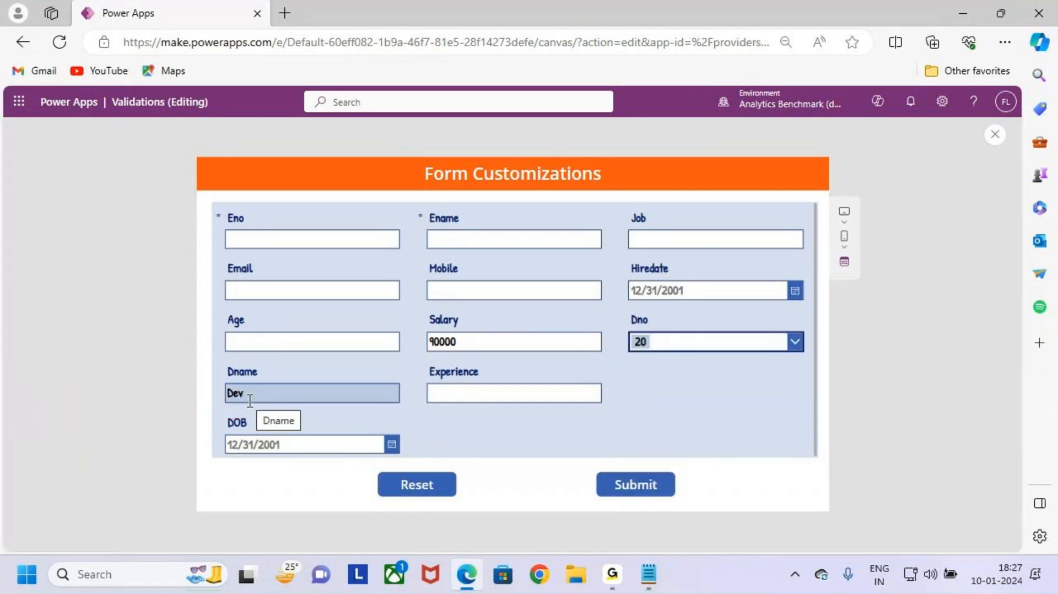
key(ctrl+2)
mouse_move(217, 363)
mouse_down()
mouse_move(327, 410)
mouse_move(412, 413)
mouse_up()
drag(396, 382, 474, 326)
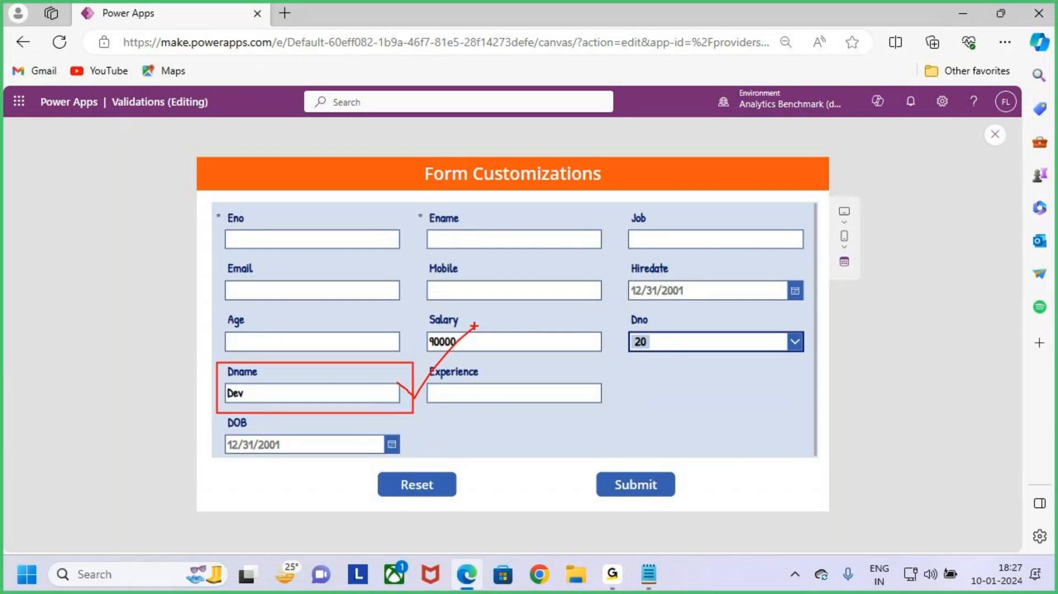
key(Escape)
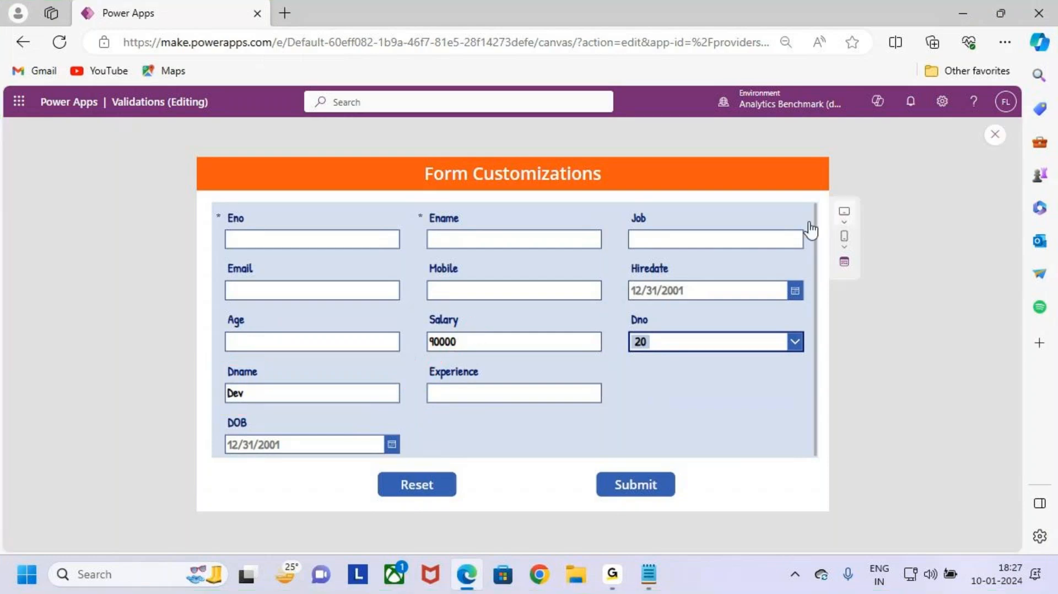
key(ctrl+2)
drag(216, 361, 418, 417)
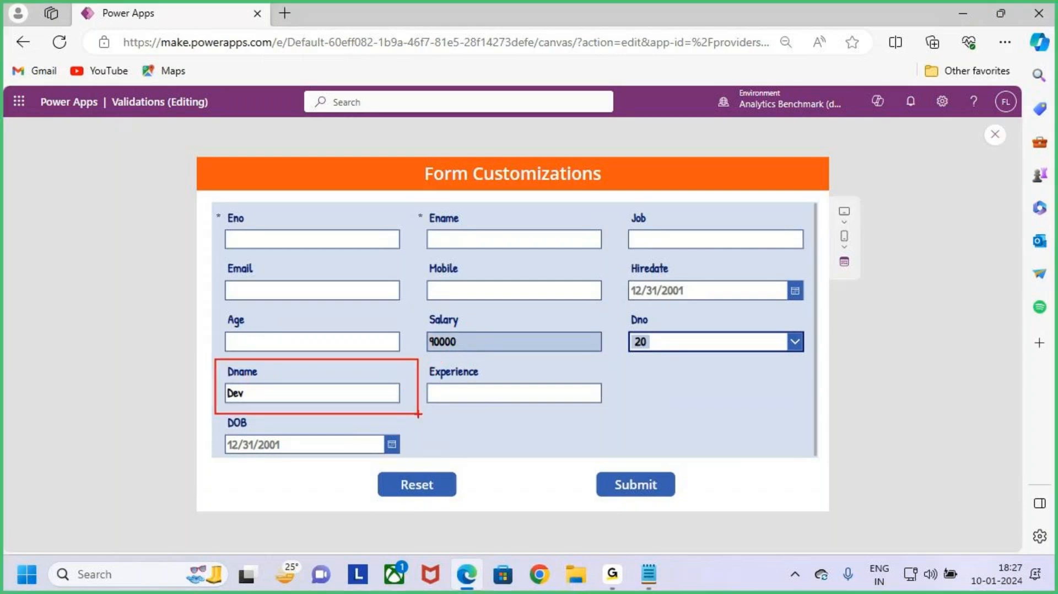
key(Escape)
click(994, 134)
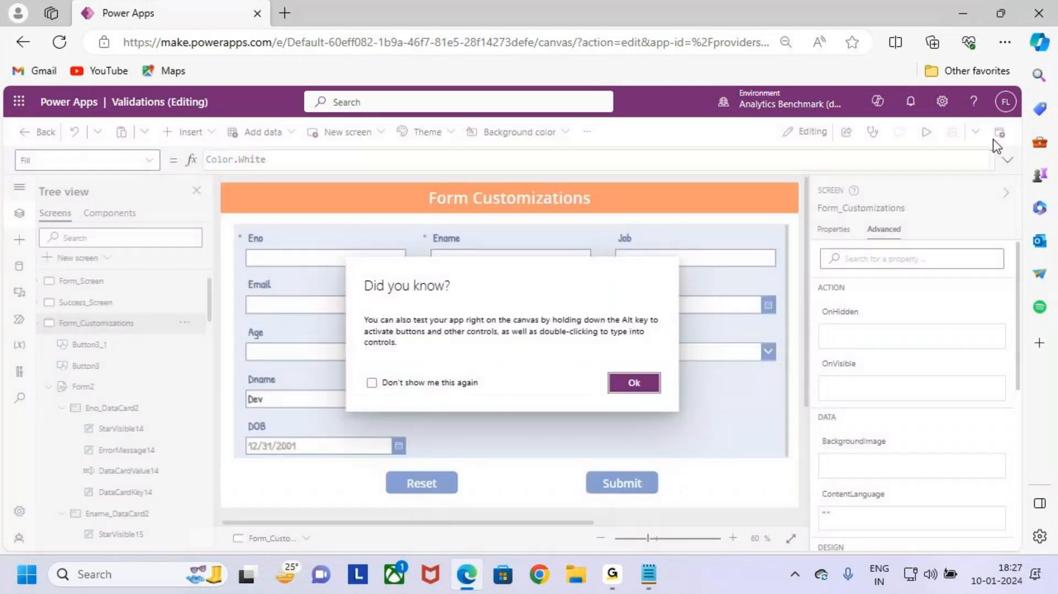
click(628, 383)
Step: Set the DisplayMode property of the Dname card to DisplayMode.Disabled
click(668, 423)
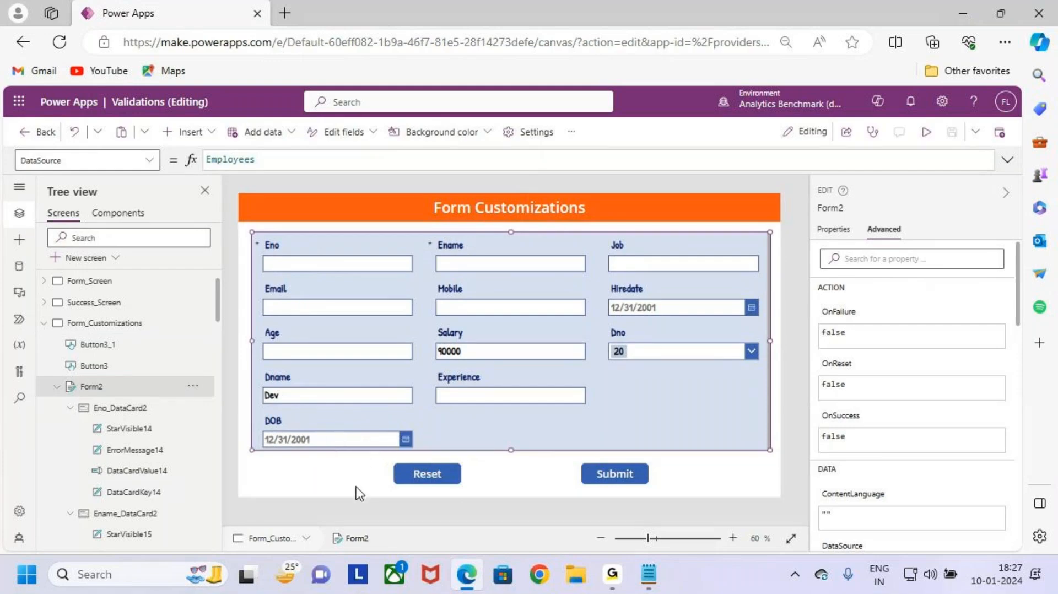
click(344, 384)
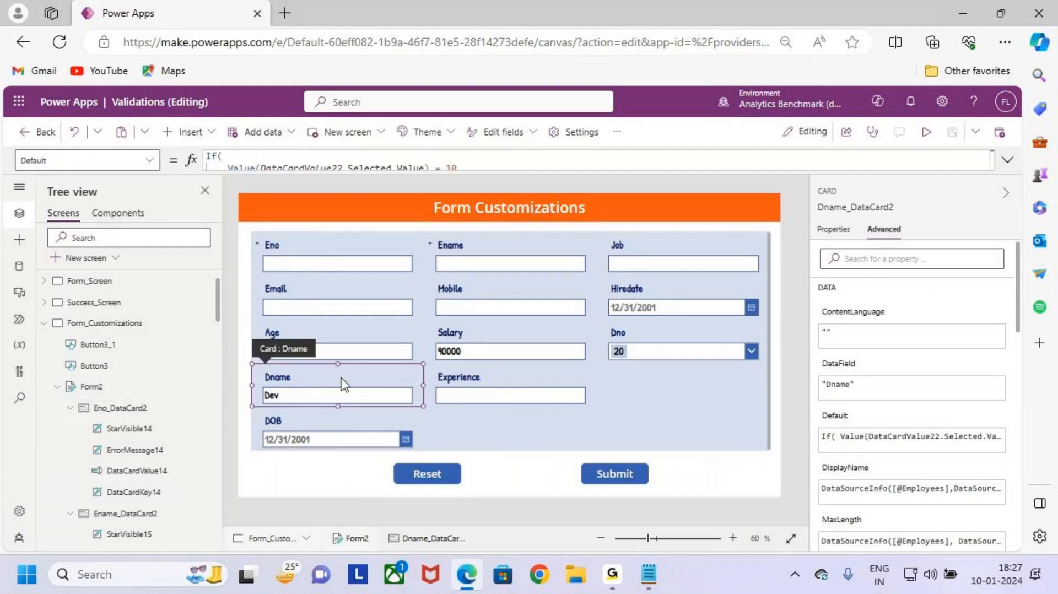
click(149, 161)
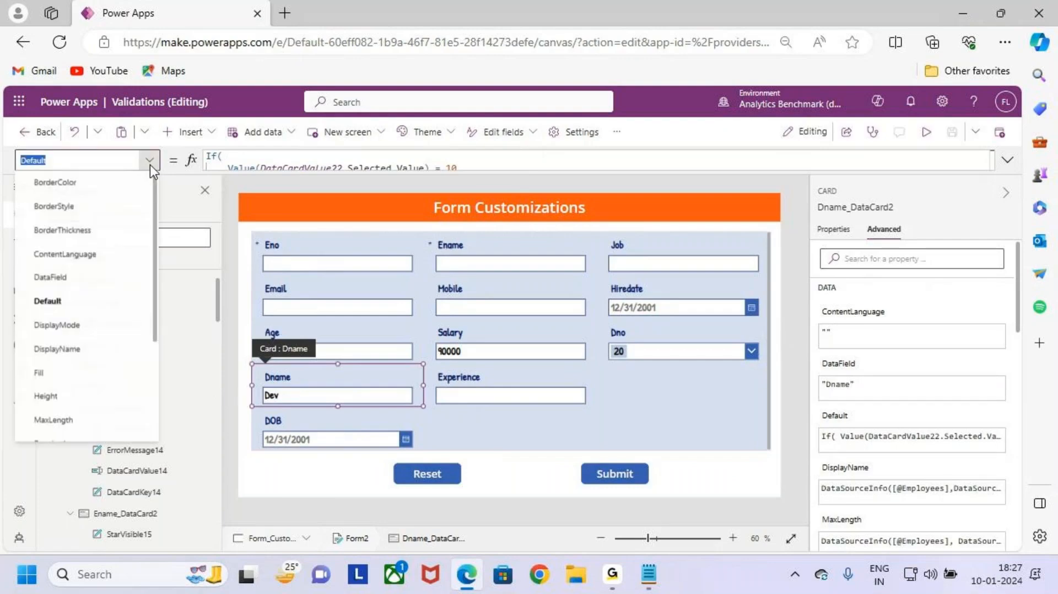
click(99, 336)
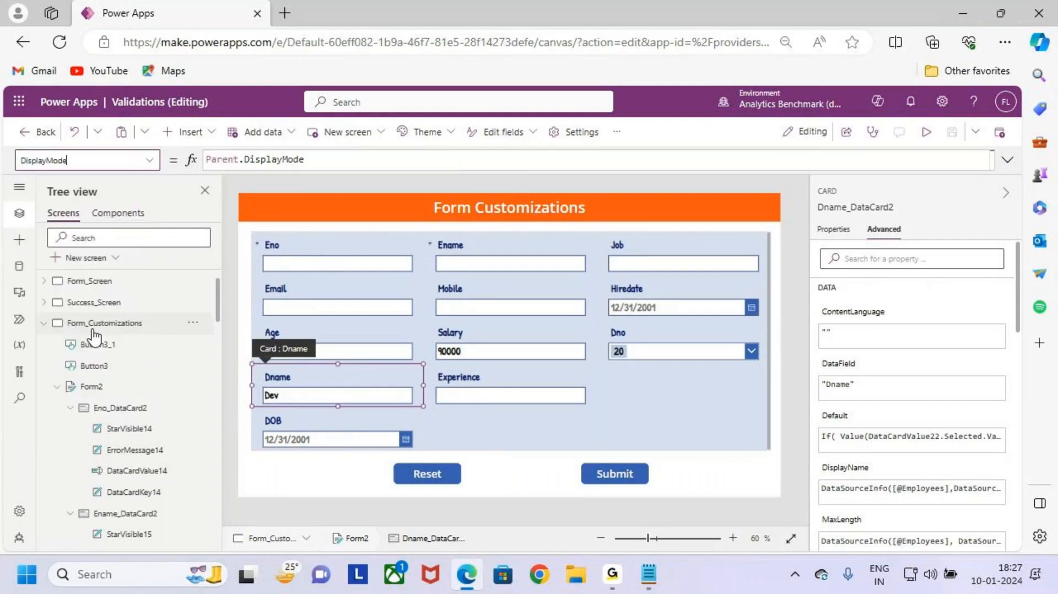
click(323, 164)
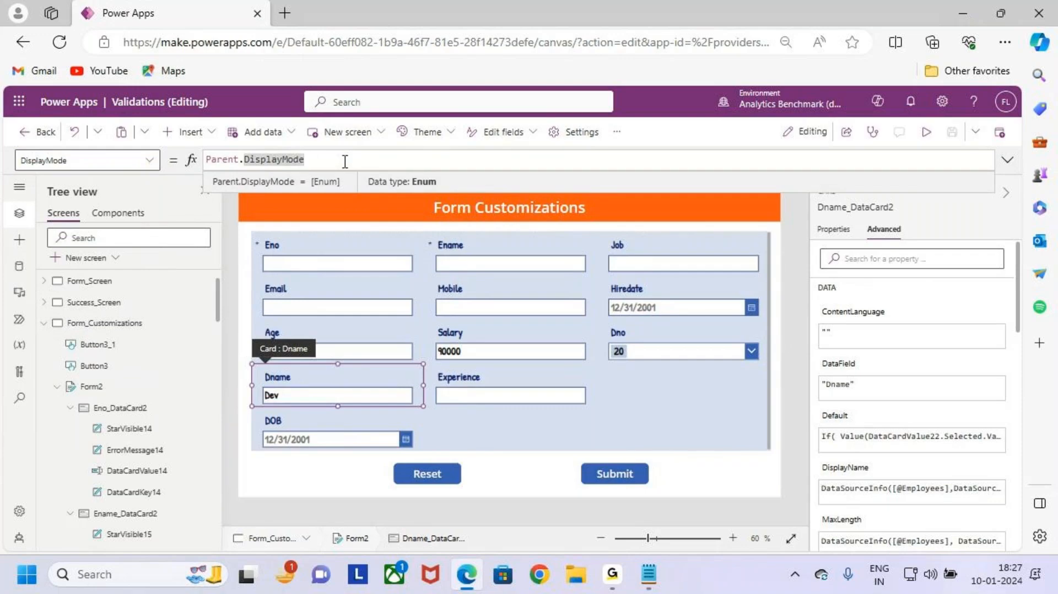
click(149, 160)
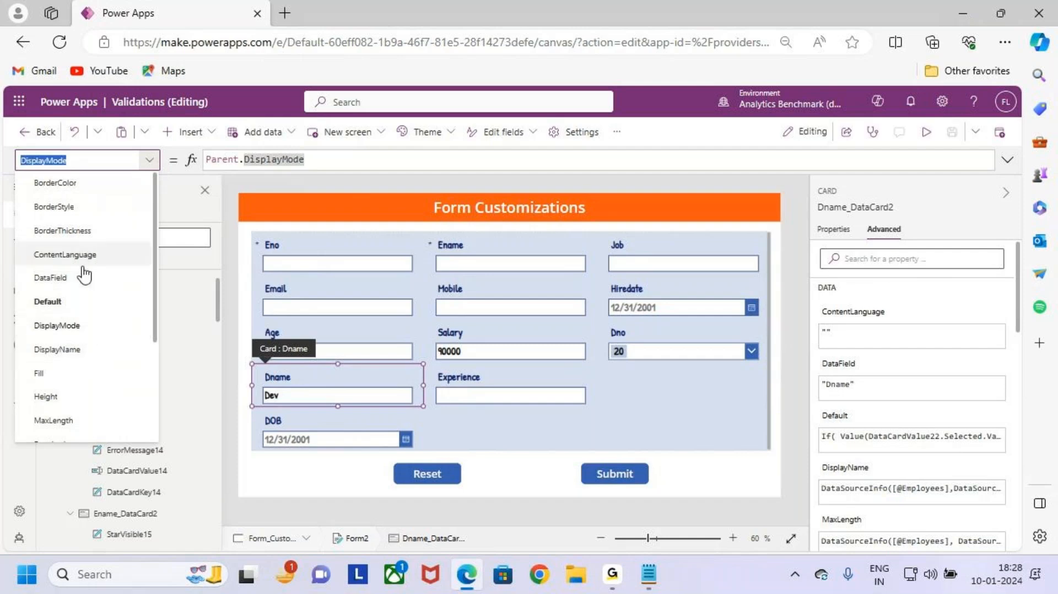
click(80, 326)
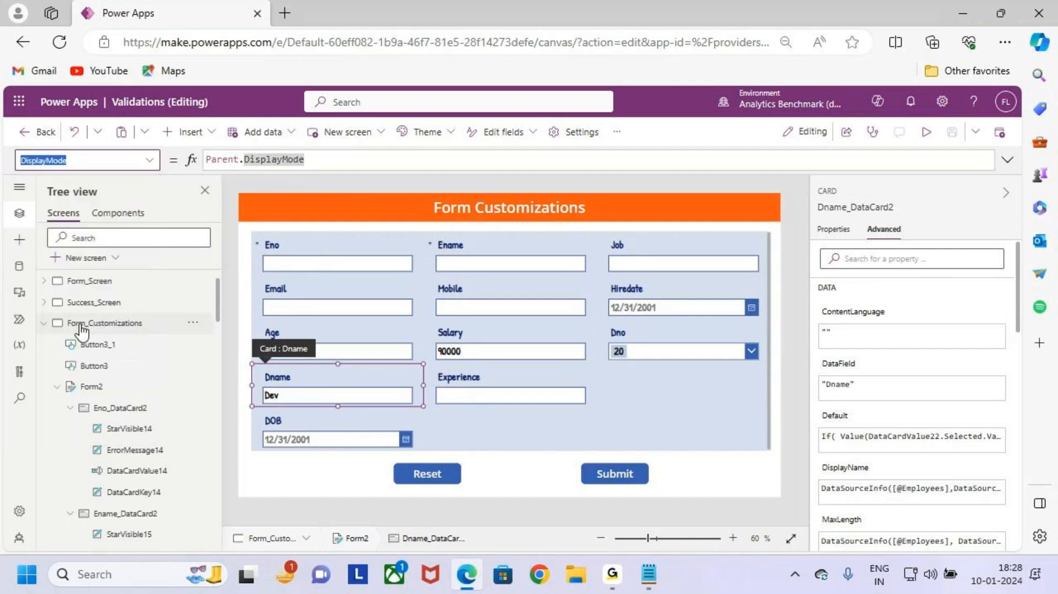
click(329, 162)
drag(330, 162, 176, 162)
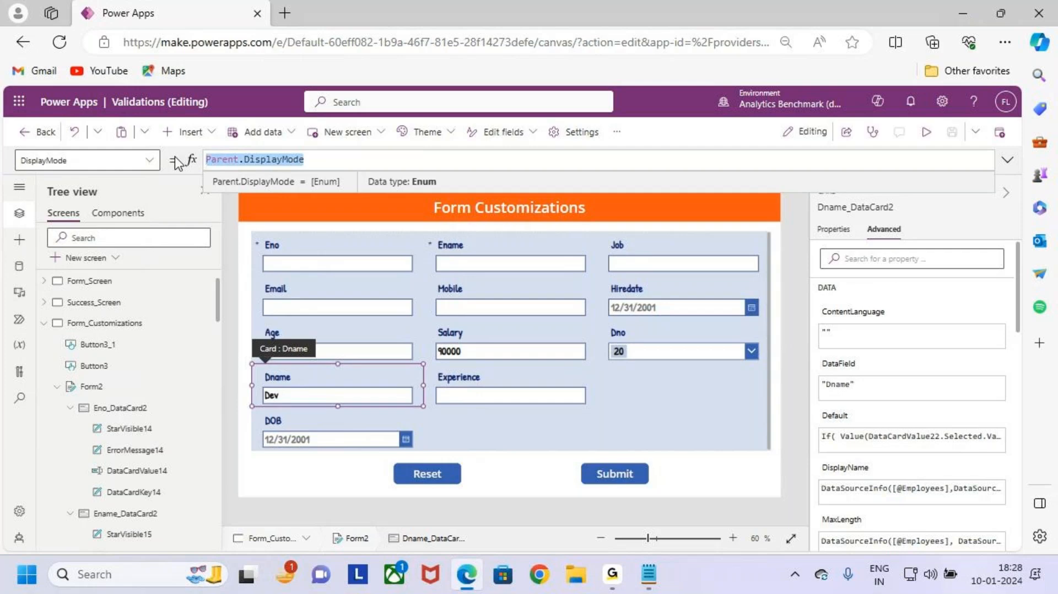
key(BackSpace)
text(DisplayMode)
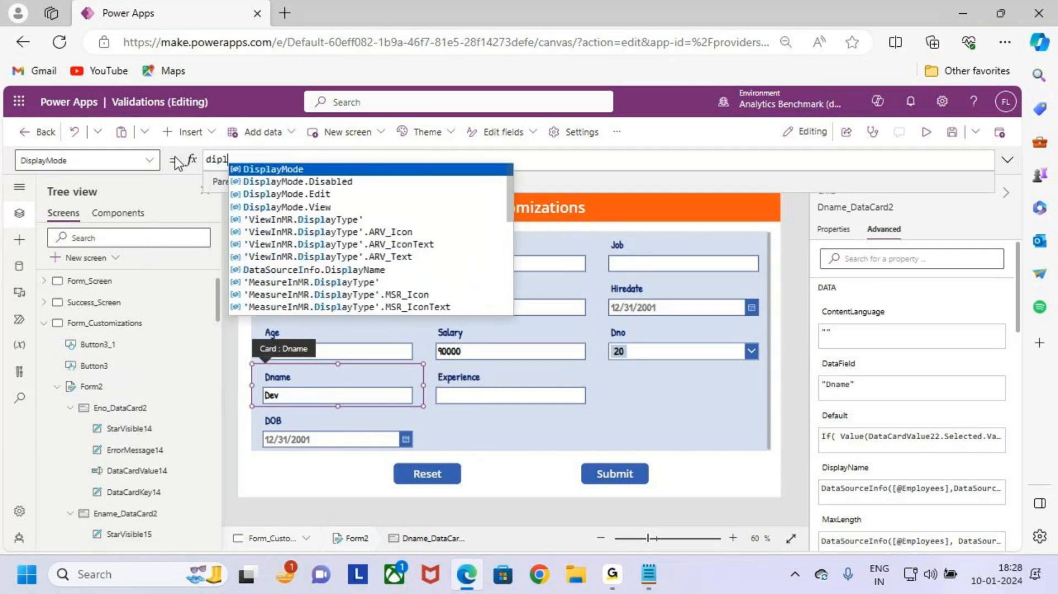
text(.Disabled)
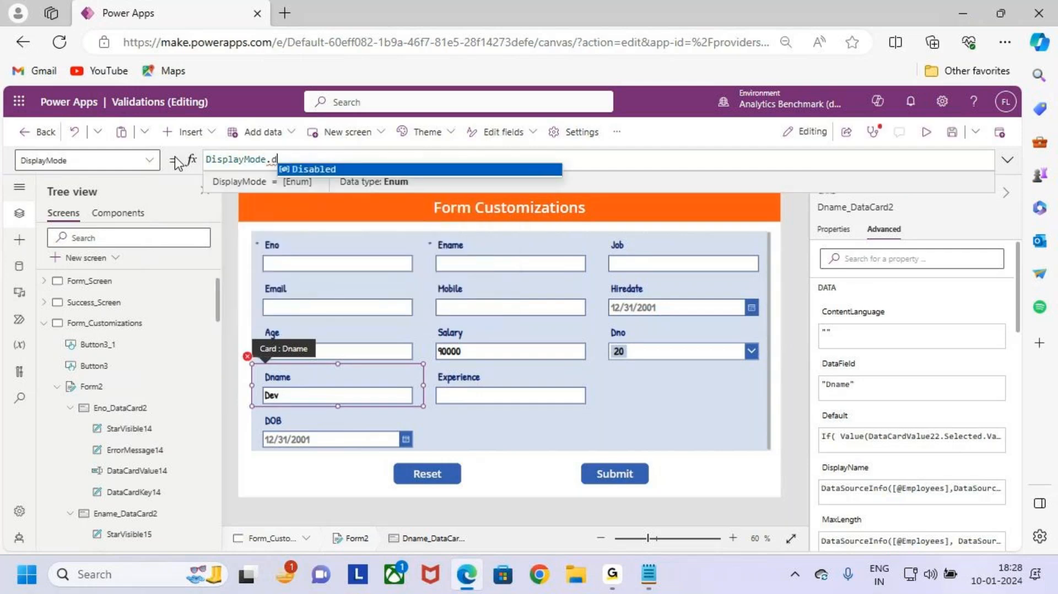
click(705, 415)
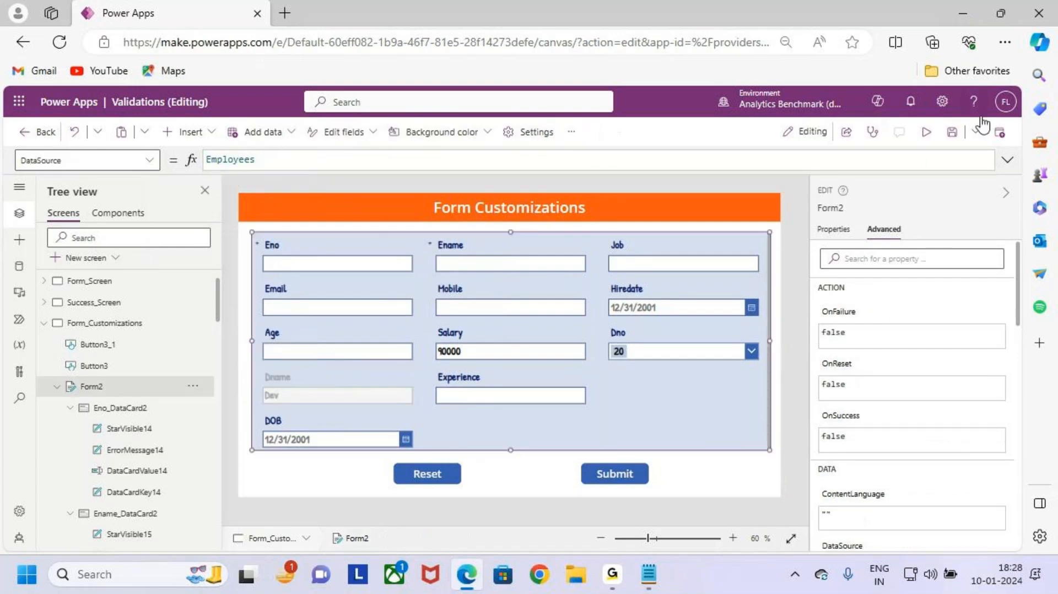
Step: Preview the app, select Dno 10, and check the value and disabled state of the Dname field
click(926, 132)
click(696, 346)
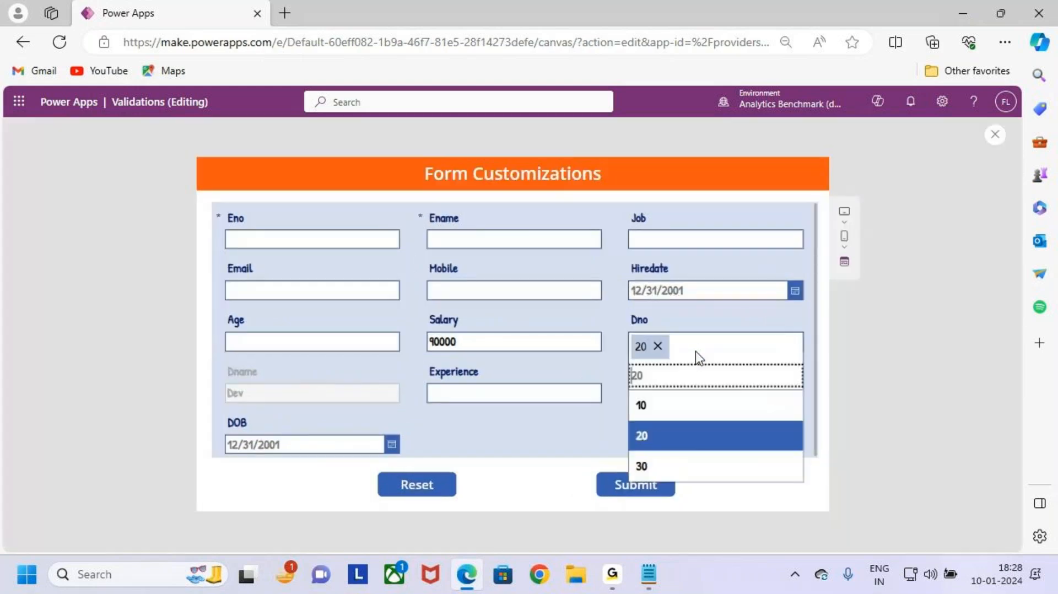
click(696, 400)
key(ctrl+2)
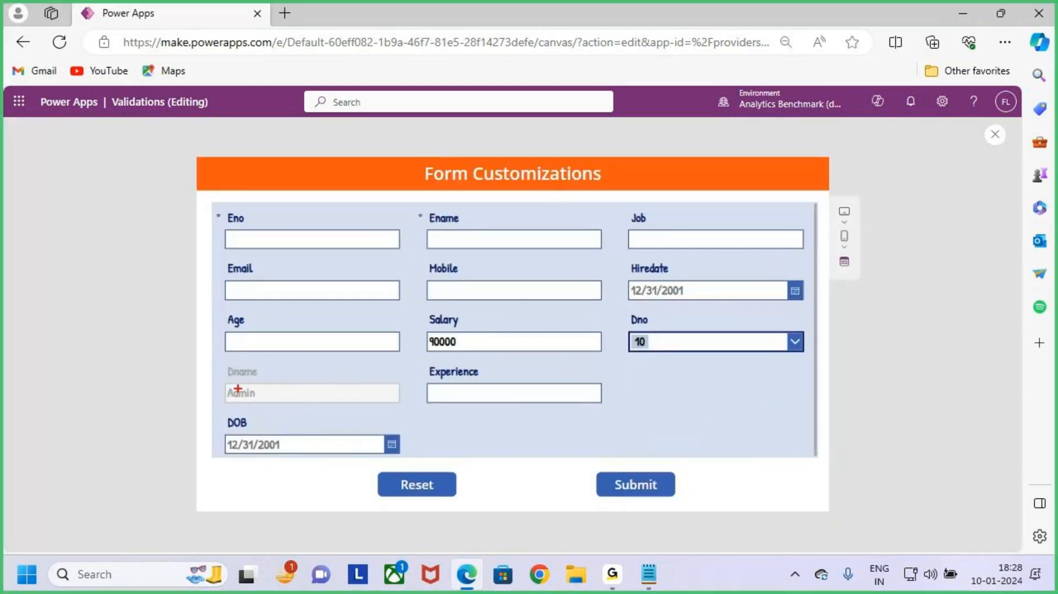
drag(218, 370, 389, 409)
key(Escape)
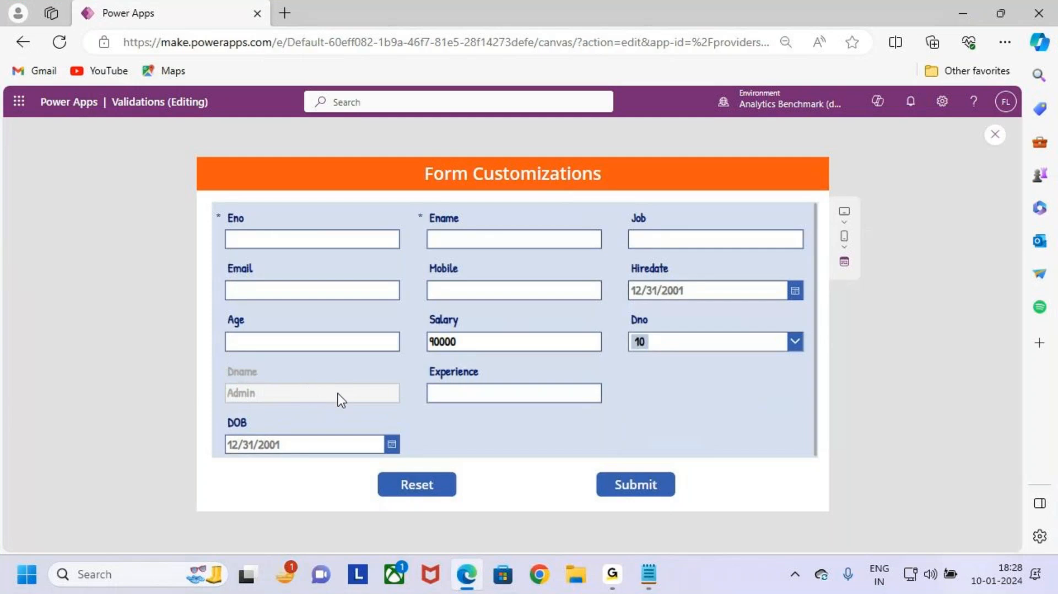
key(ctrl+2)
drag(231, 369, 324, 396)
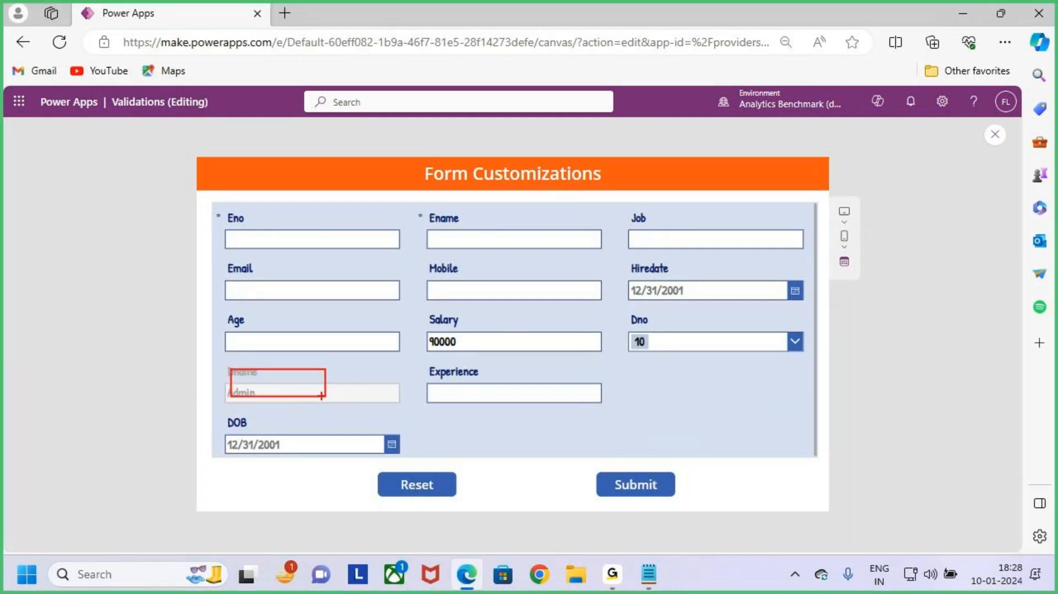
key(Escape)
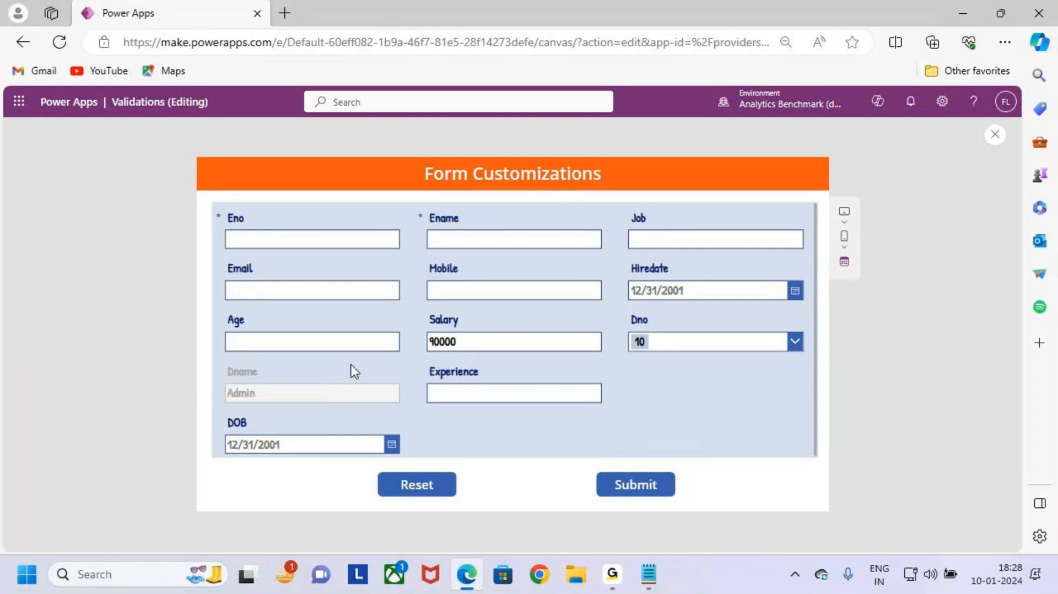
Step: Switch Dno to 20 in the preview and check that the disabled Dname field follows the selection
click(784, 340)
click(707, 441)
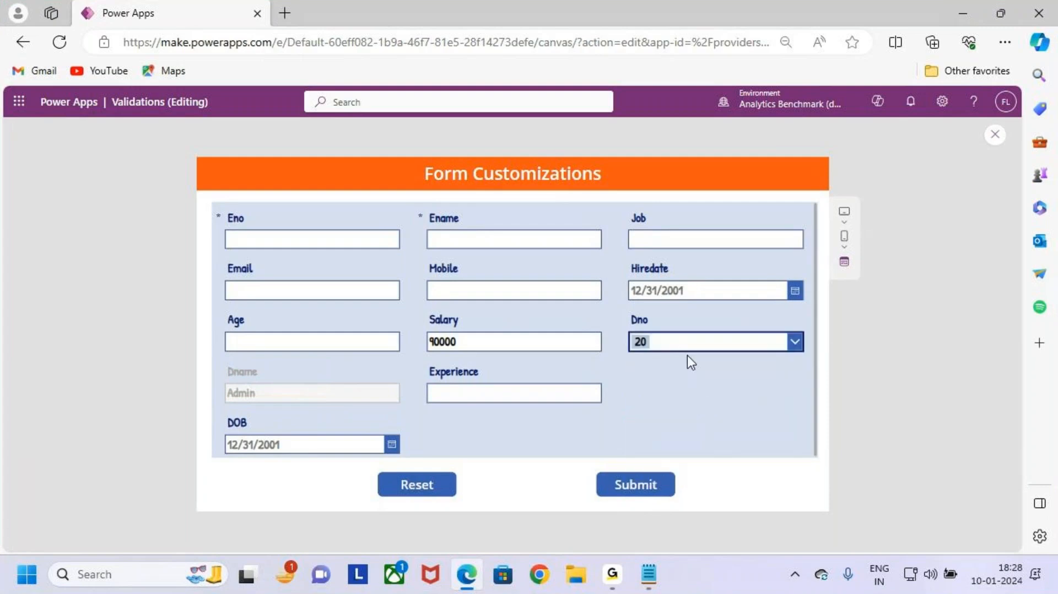
key(ctrl+2)
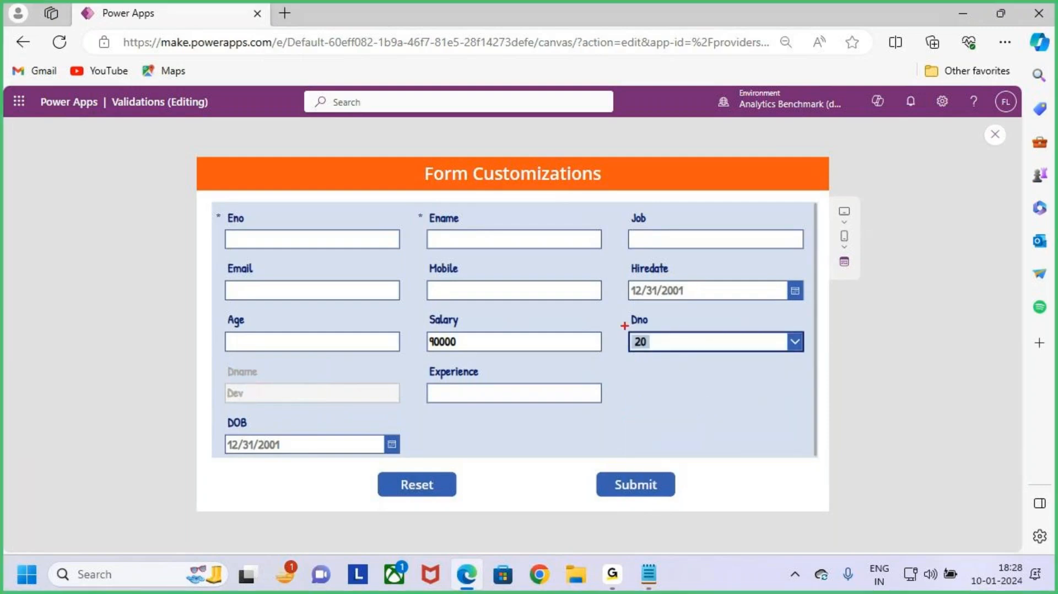
drag(620, 323, 811, 362)
mouse_move(642, 332)
mouse_down()
mouse_move(370, 306)
mouse_move(319, 402)
mouse_up()
drag(316, 363, 383, 373)
key(Escape)
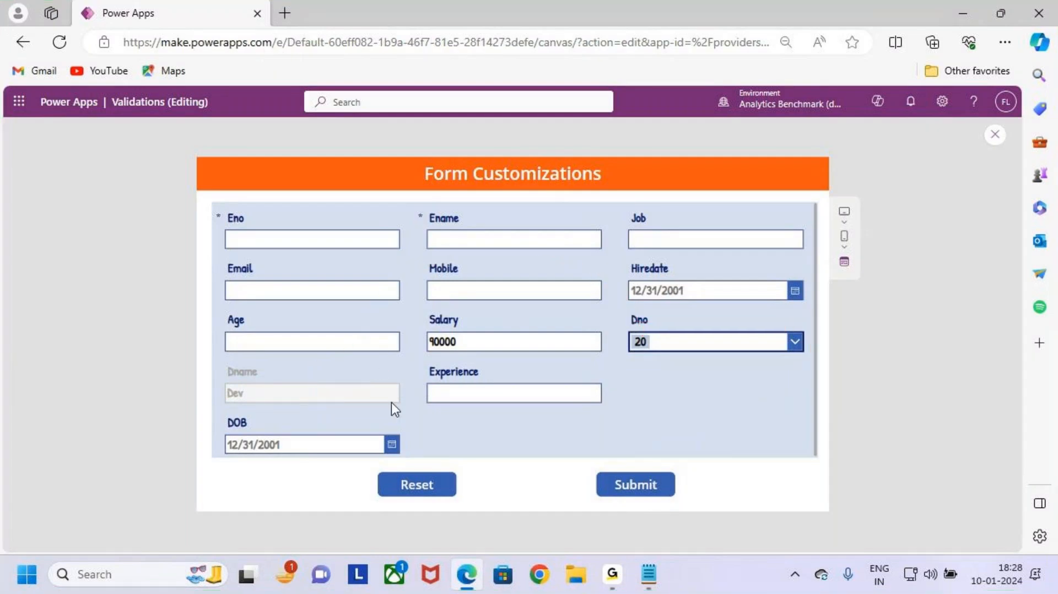
key(ctrl+2)
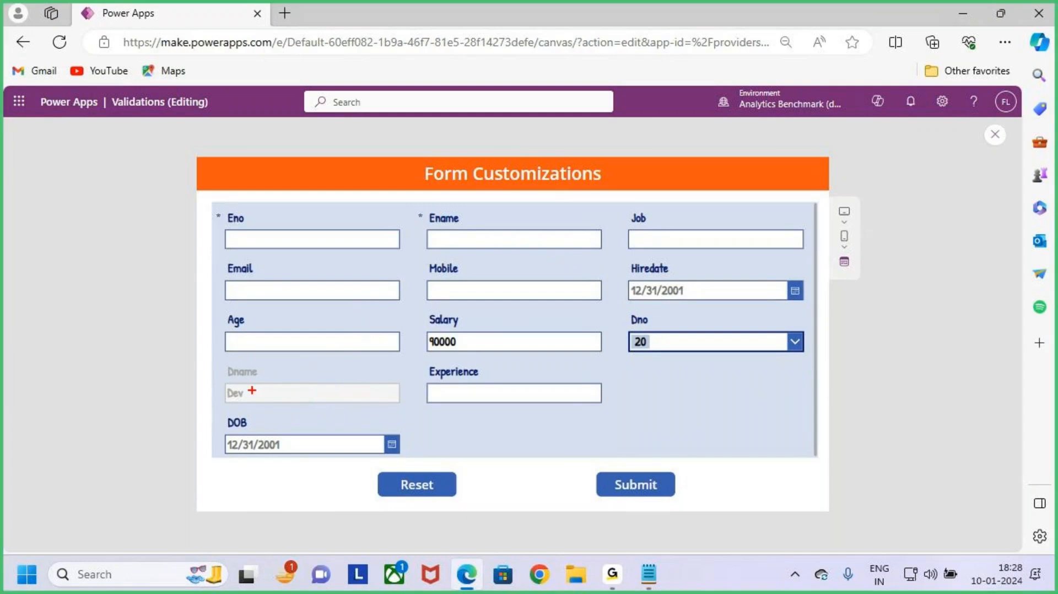
drag(217, 365, 411, 414)
mouse_move(383, 388)
mouse_down()
mouse_move(397, 401)
mouse_move(458, 330)
mouse_up()
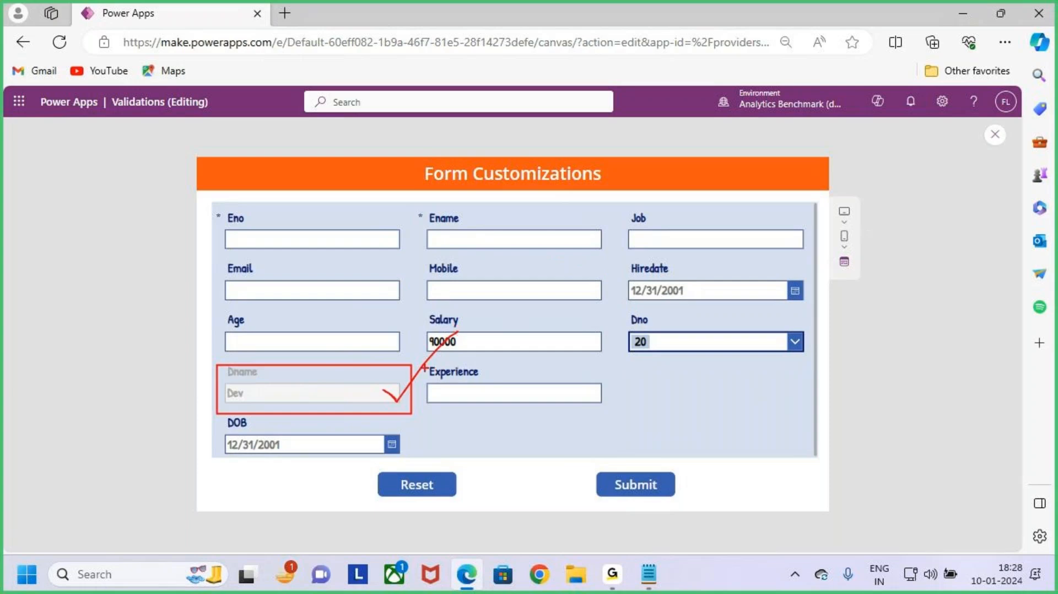
key(Escape)
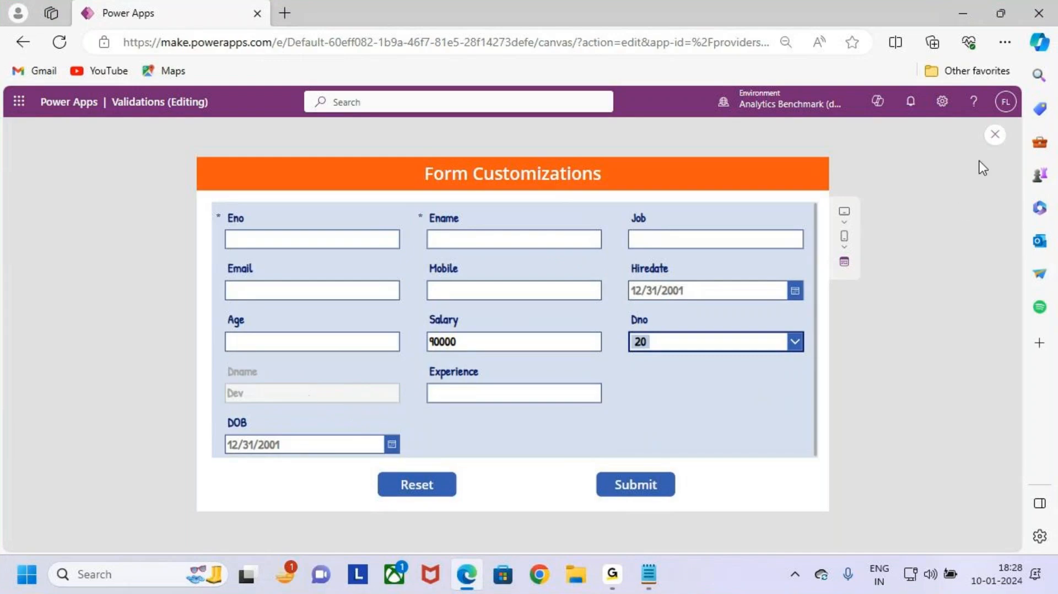
Step: Close the preview and switch to the form customization notes in Notepad to find the Case 3 : Emp_Age heading
click(995, 134)
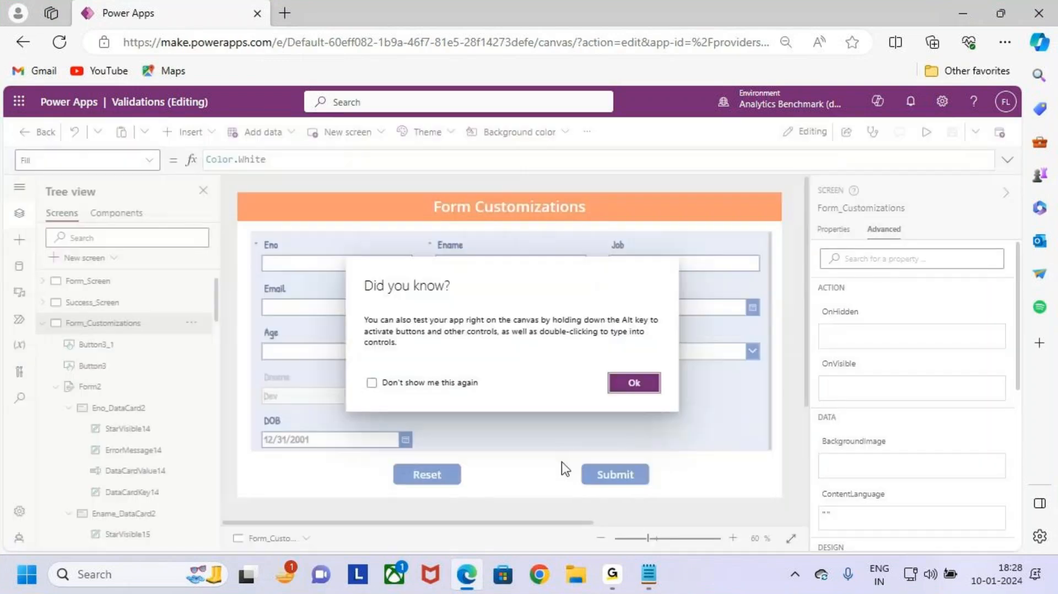
click(651, 385)
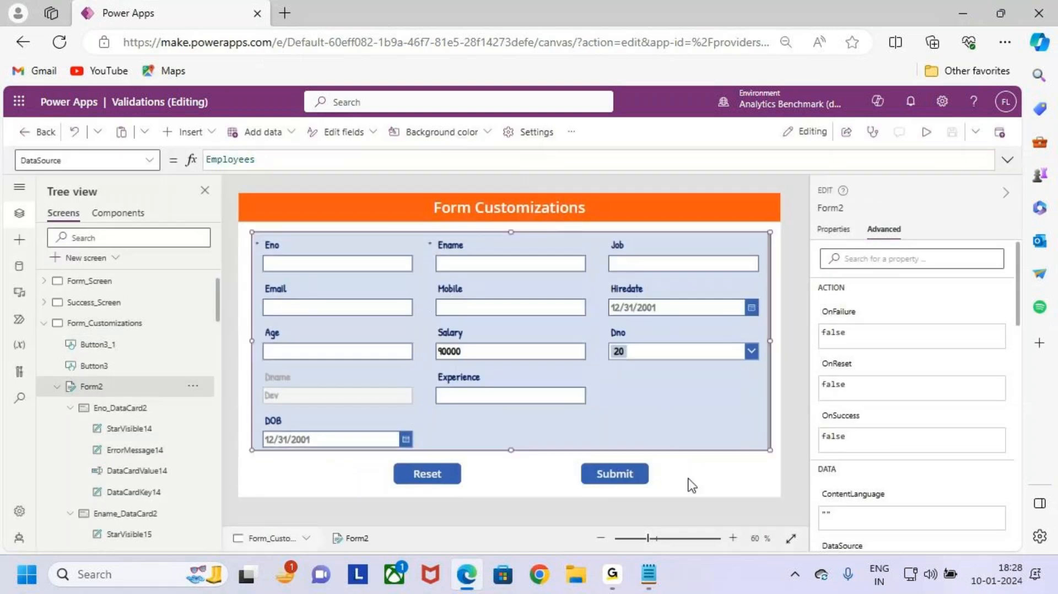
click(648, 574)
scroll(222, 412, down, 4)
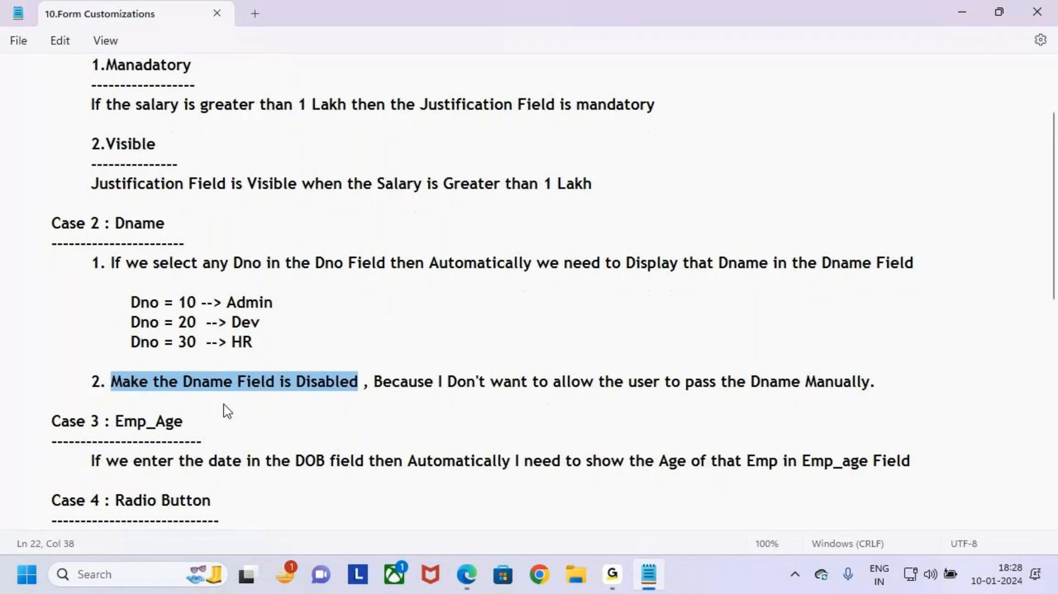
drag(51, 203, 214, 209)
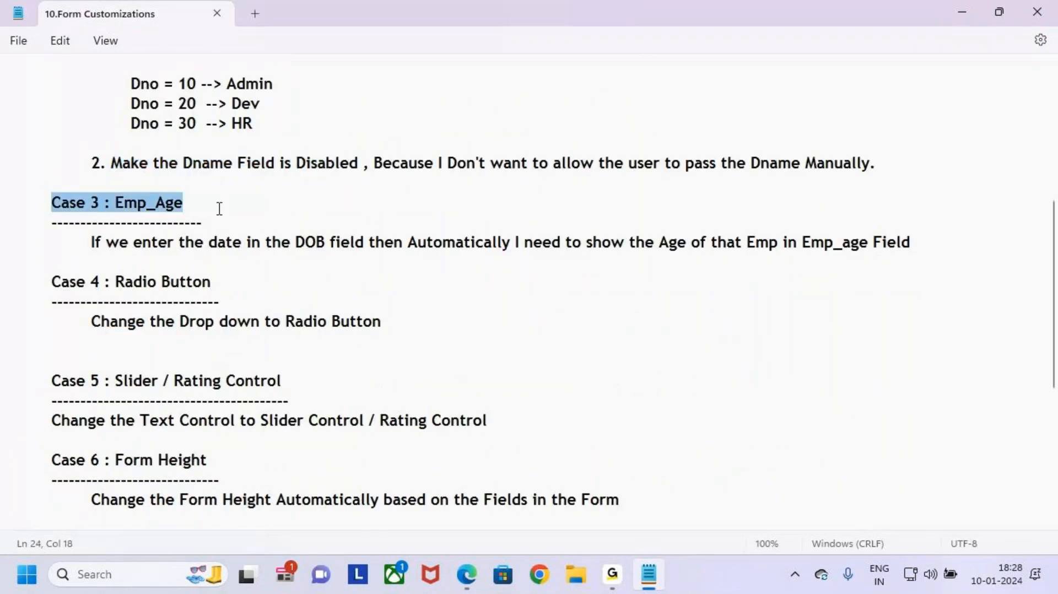
click(248, 203)
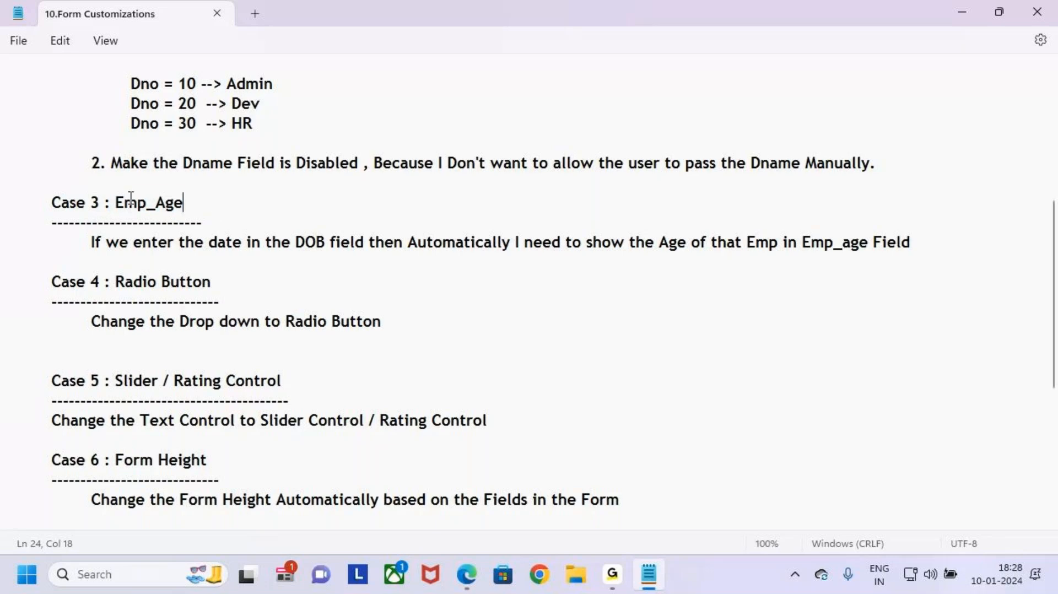
Step: Switch to Power Apps to locate the Age field on the form, and return to the Notepad notes
key(alt+Tab)
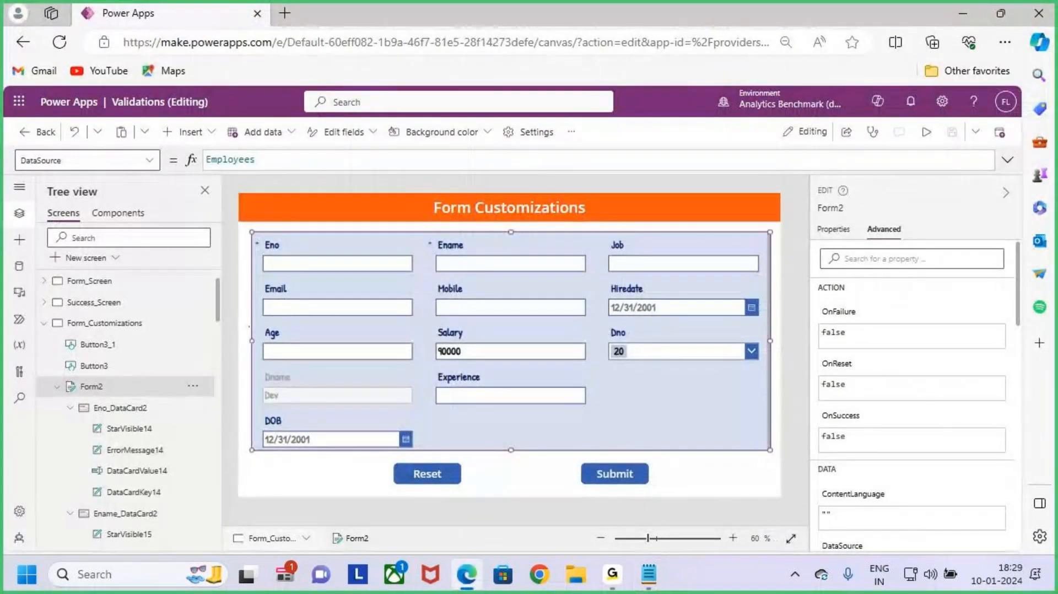
drag(248, 327, 418, 369)
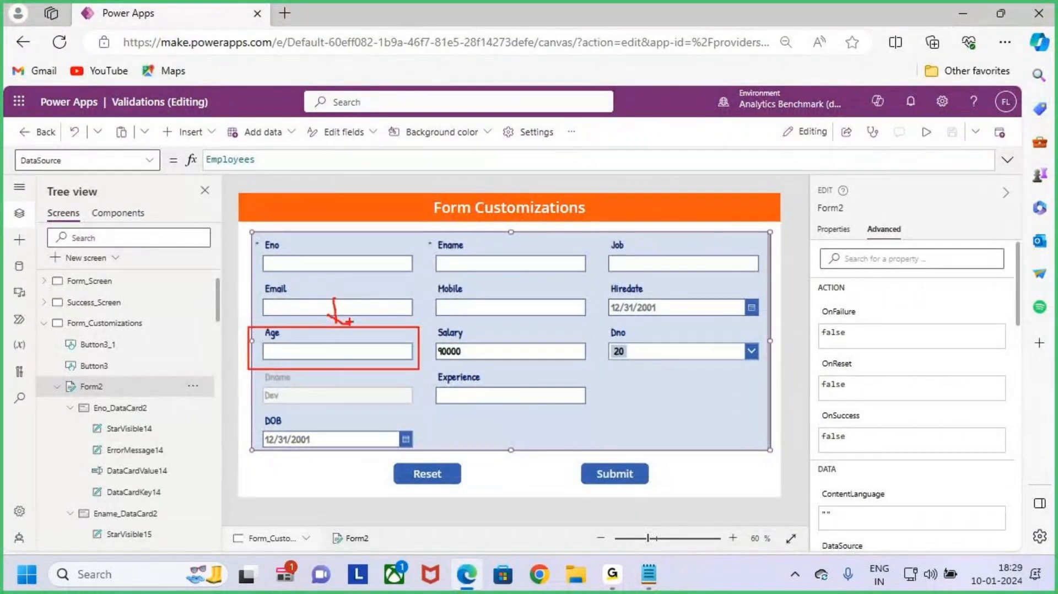
key(Escape)
key(alt+Tab)
click(248, 289)
click(110, 268)
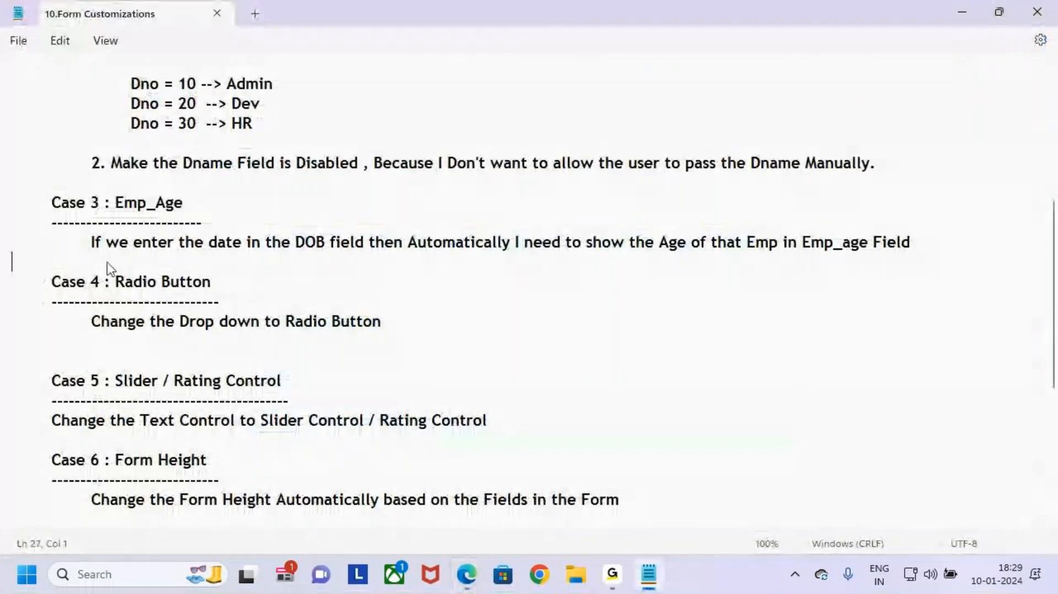
Step: Read the DOB condition of Case 3 in the notes and compare it with the DOB field on the Power Apps form
scroll(91, 244, up, 2)
drag(90, 361, 369, 370)
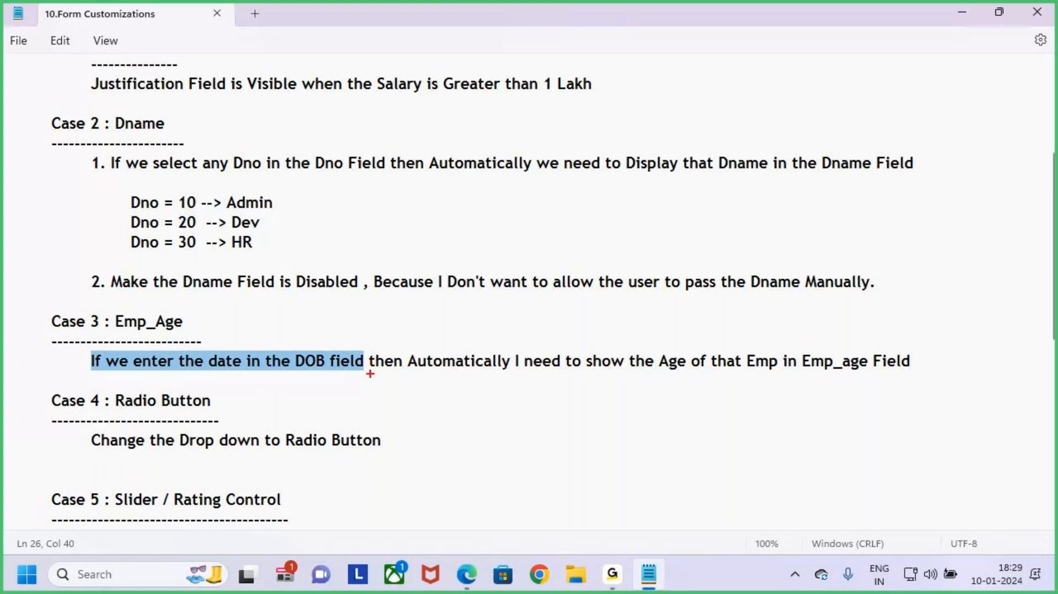
key(alt+Tab)
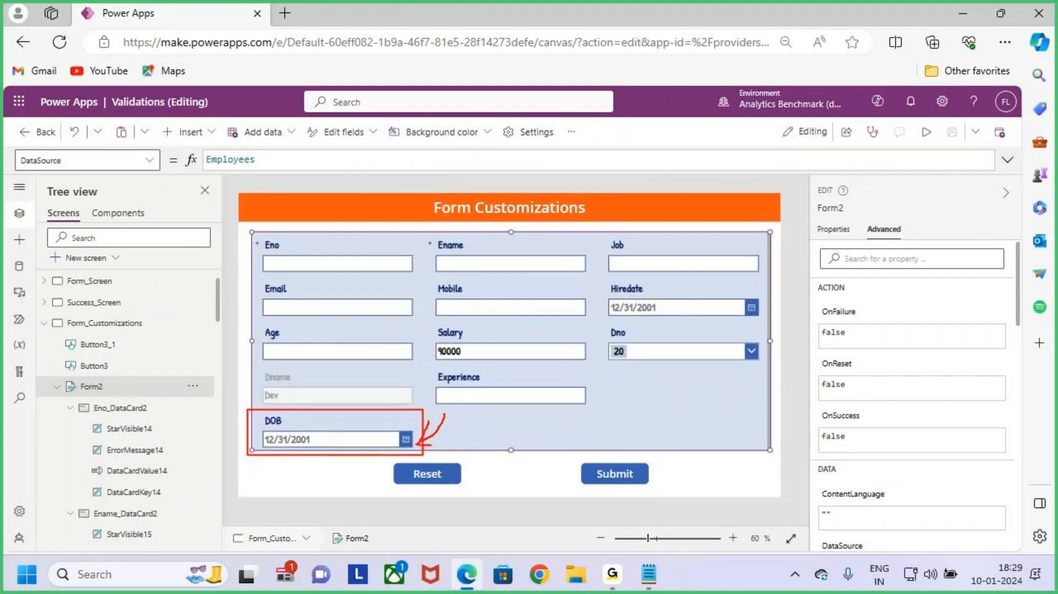
drag(418, 445, 462, 454)
key(Escape)
key(alt+Tab)
click(324, 373)
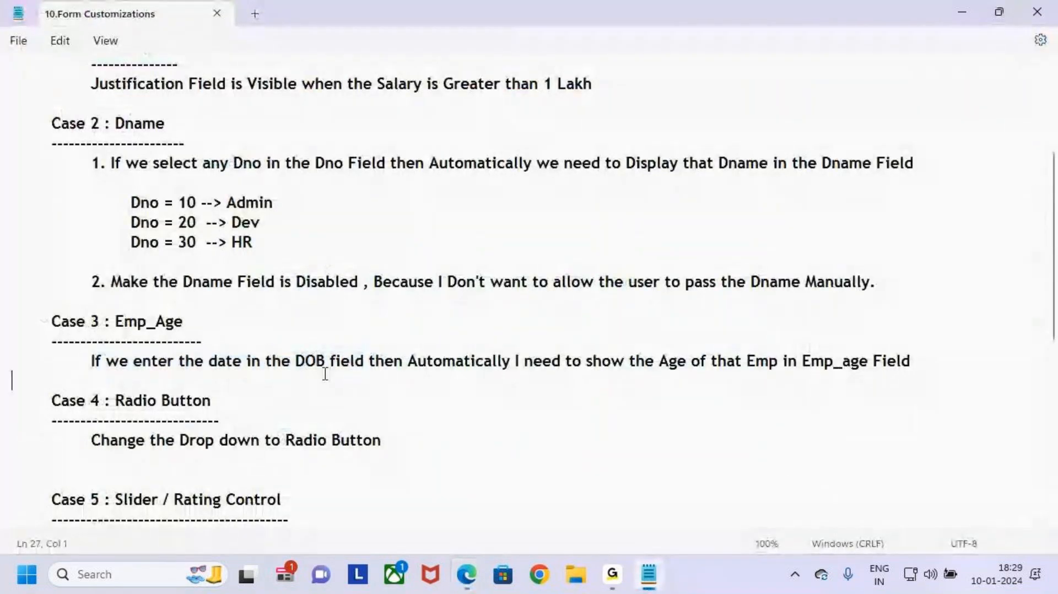
Step: Read the rest of the Case 3 requirement about showing the employee's age automatically in the Emp_age field
drag(304, 363, 870, 378)
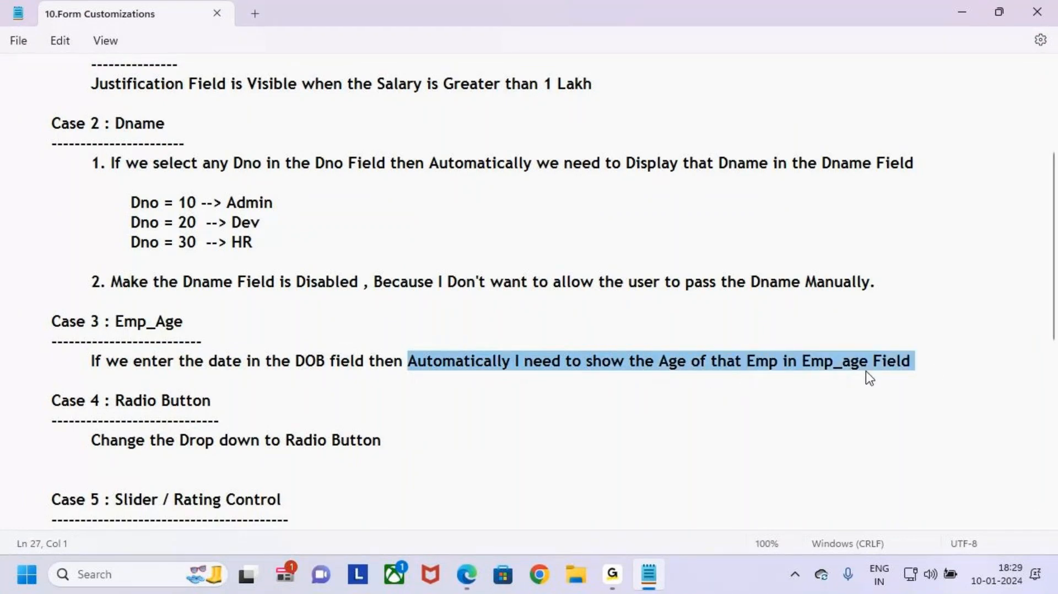
click(940, 402)
click(924, 370)
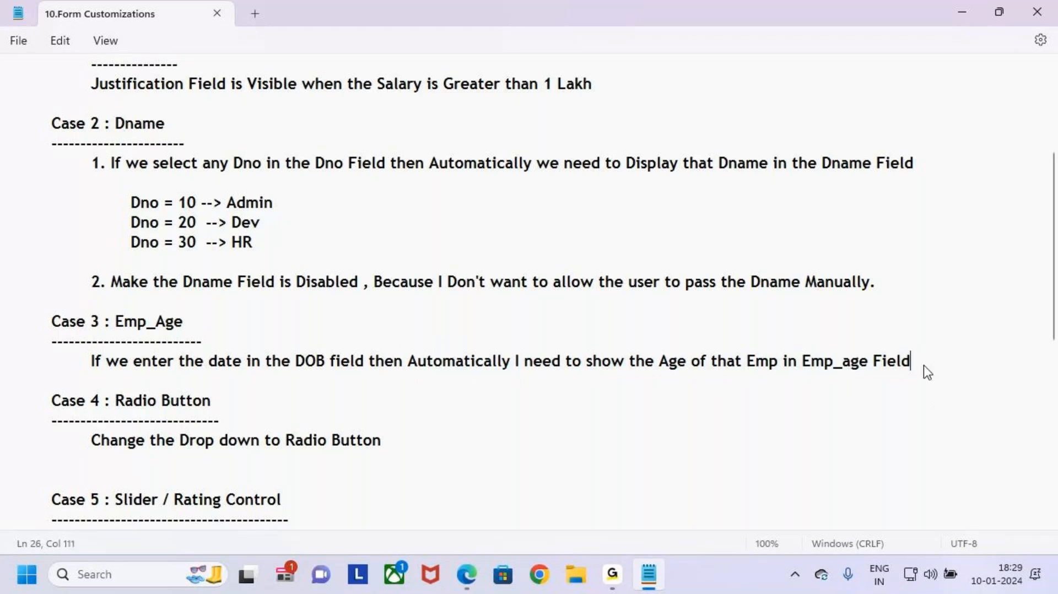
Step: Preview the app in Power Apps, examine the DOB and Age fields, and close the preview
click(964, 1)
key(F5)
key(ctrl+2)
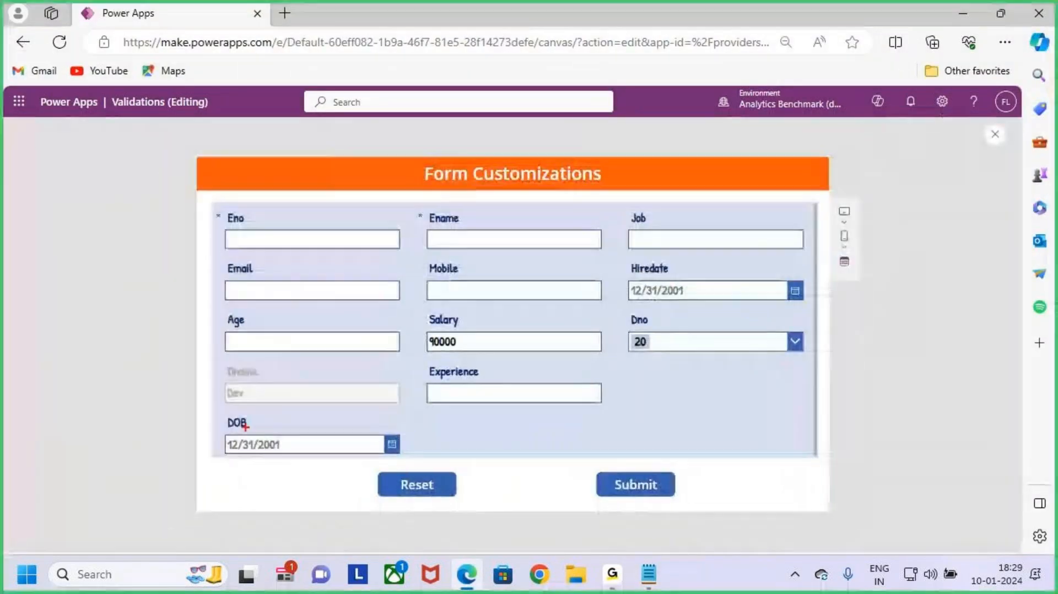
mouse_move(217, 414)
mouse_down()
mouse_move(373, 455)
mouse_move(274, 429)
mouse_up()
key(e)
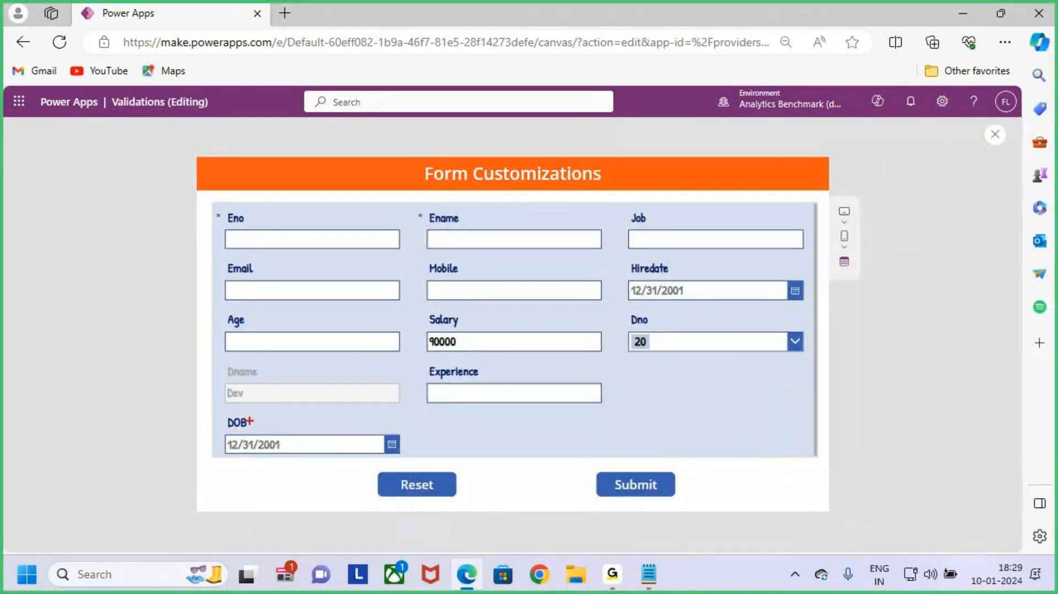
mouse_move(216, 410)
mouse_down()
mouse_move(358, 467)
mouse_move(411, 460)
mouse_move(402, 443)
mouse_move(554, 462)
mouse_move(405, 221)
mouse_move(317, 315)
mouse_move(334, 308)
mouse_up()
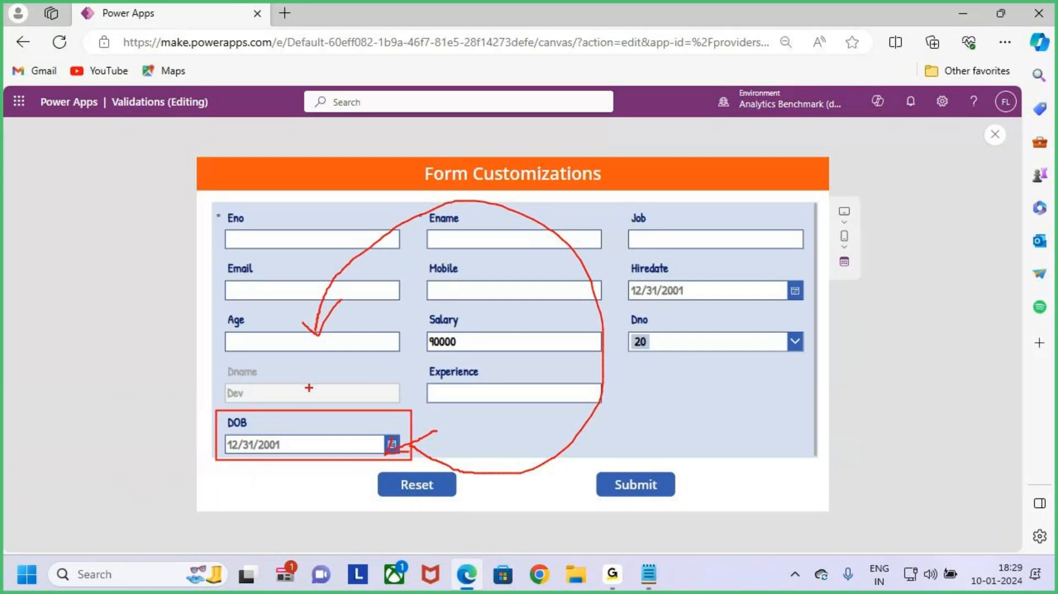
click(994, 134)
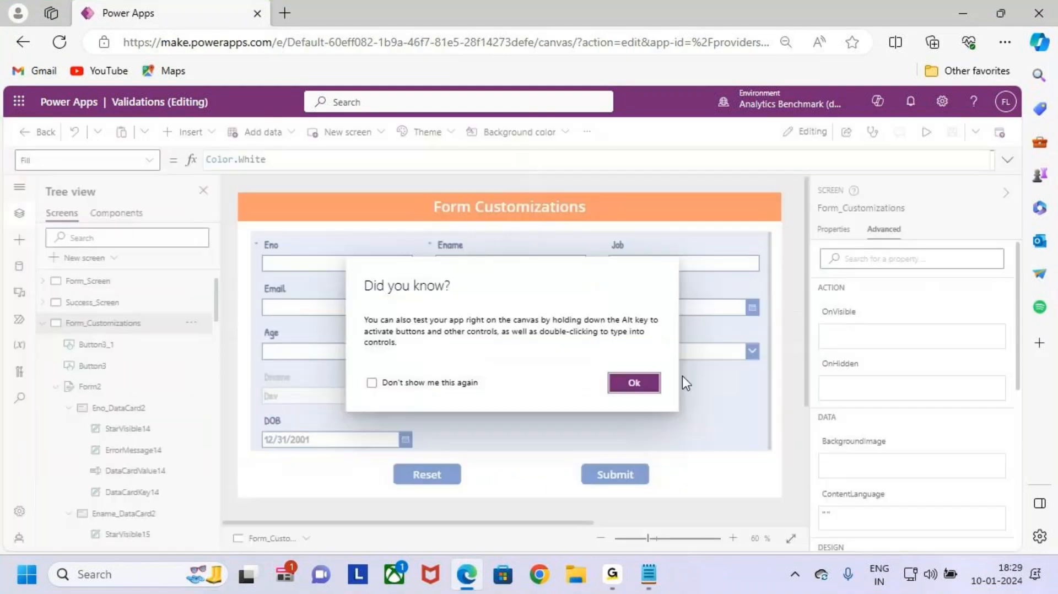
click(632, 382)
Step: Preview the app and choose a sample date of birth in the DOB field by year, month and day
click(925, 133)
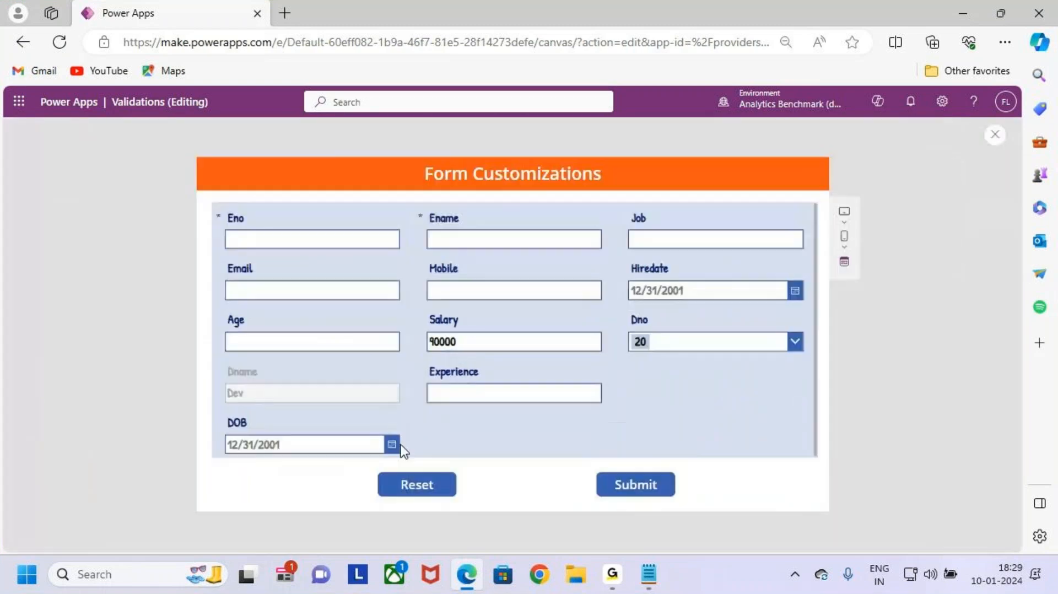
click(395, 446)
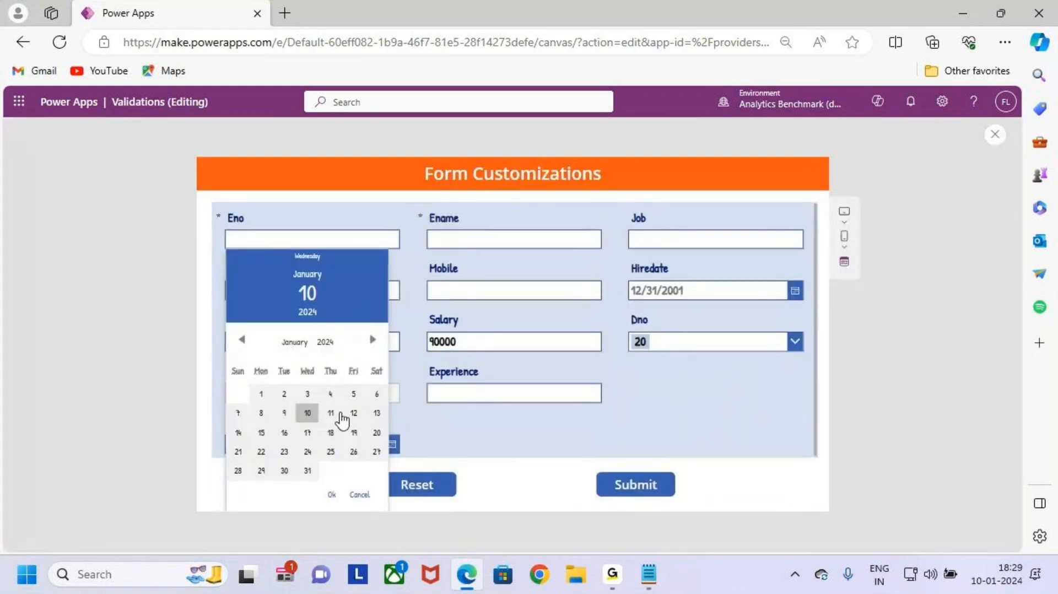
click(326, 342)
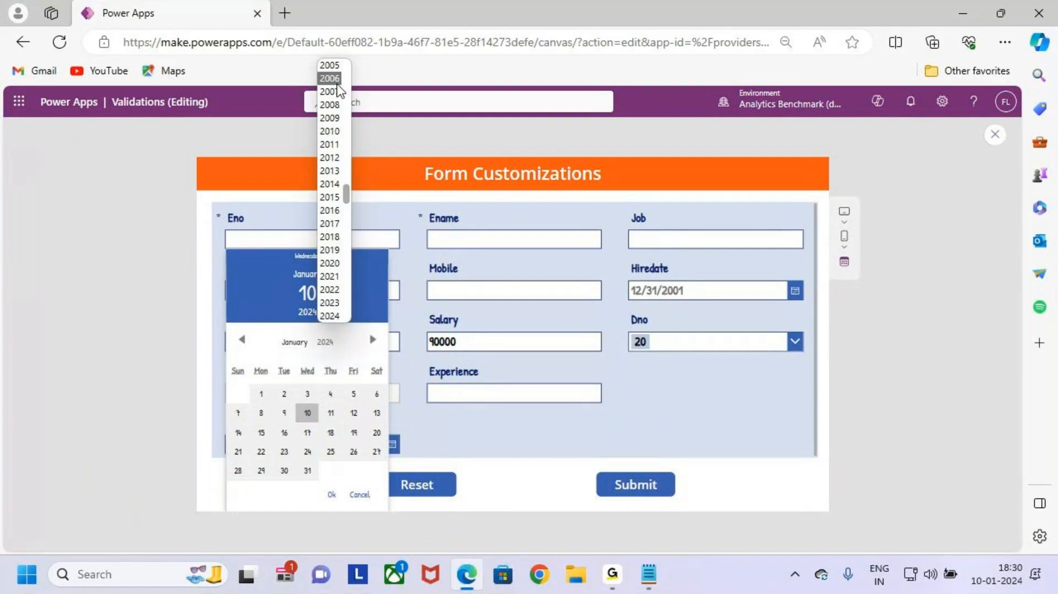
scroll(337, 90, up, 5)
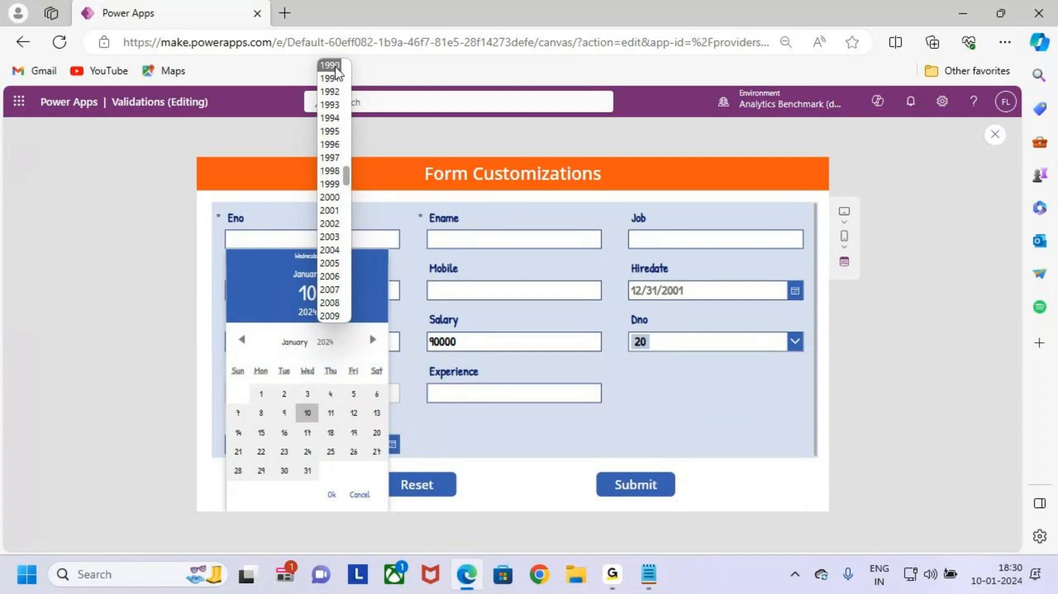
click(331, 104)
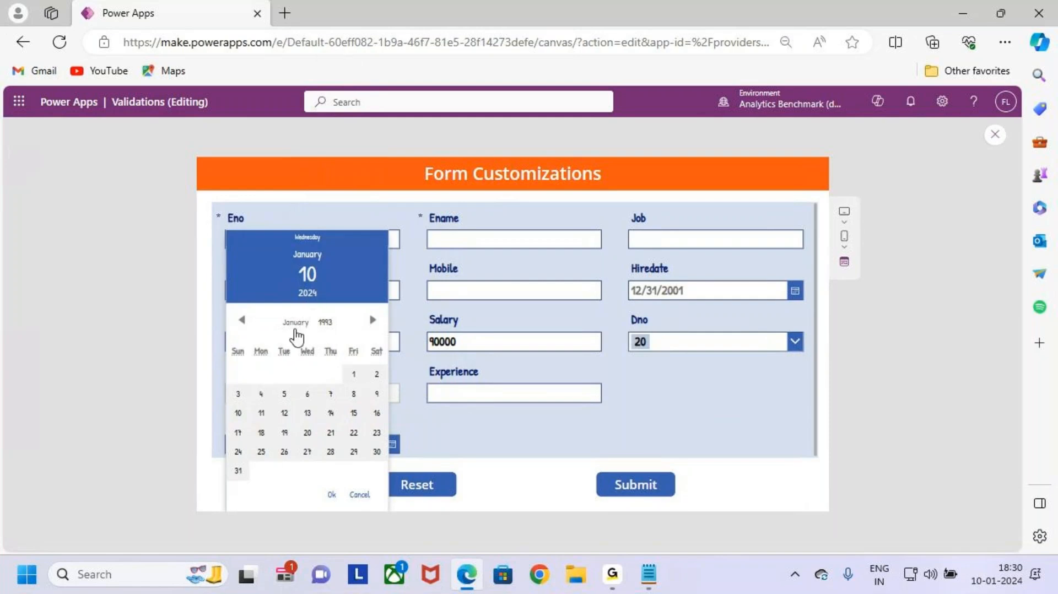
click(296, 327)
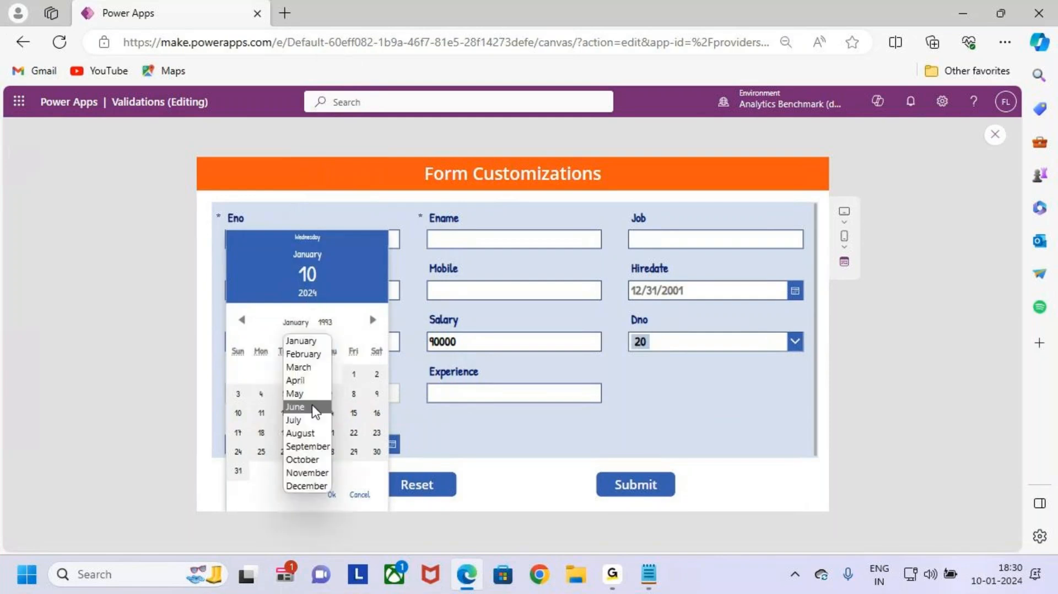
click(322, 435)
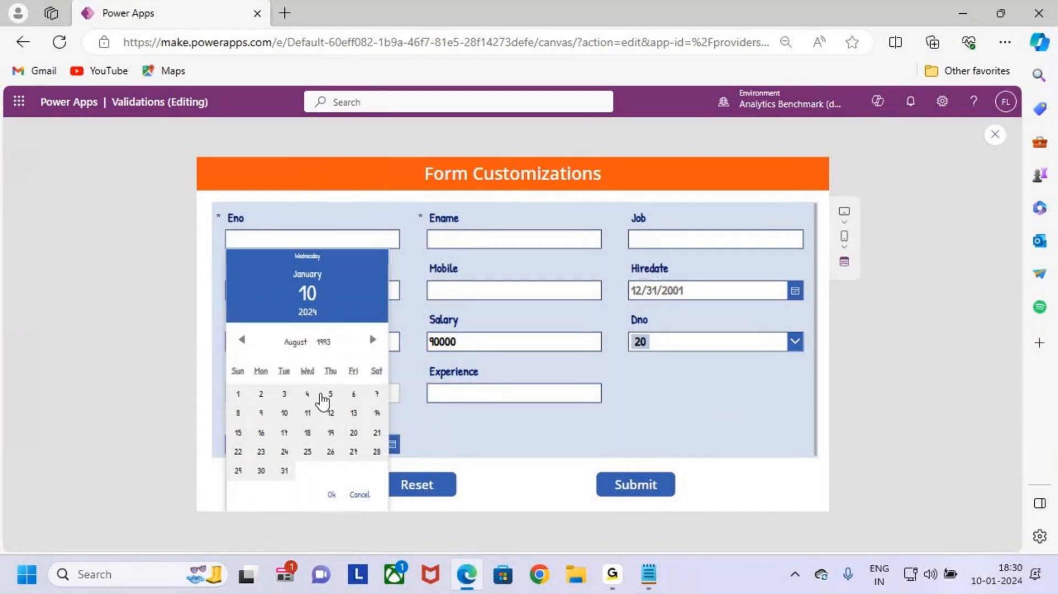
click(353, 395)
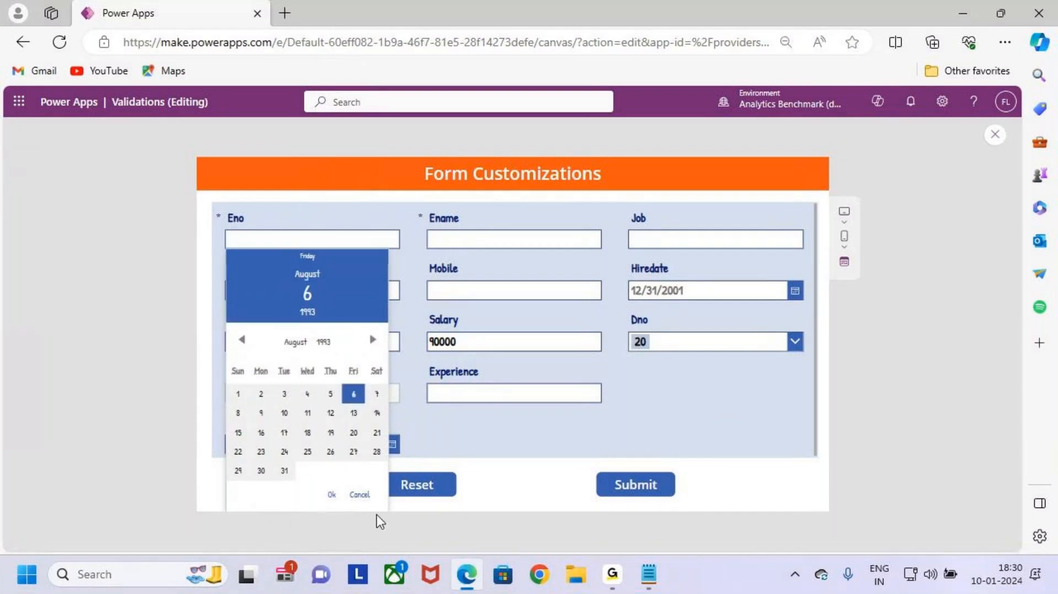
click(332, 494)
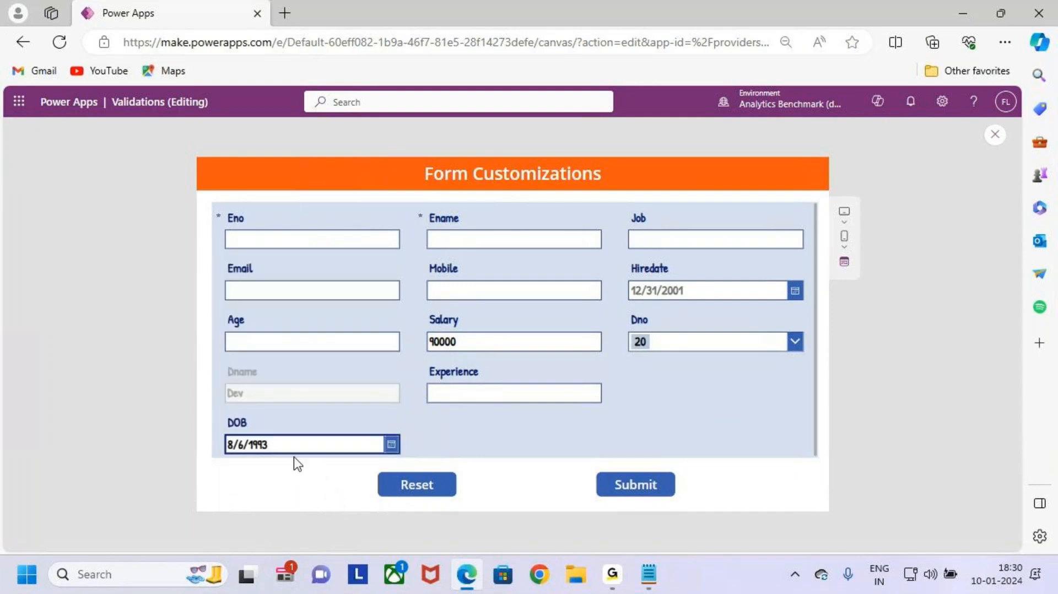
Step: Check the Age field against the chosen DOB, and close the preview to return to the form in the editor
drag(217, 414, 426, 464)
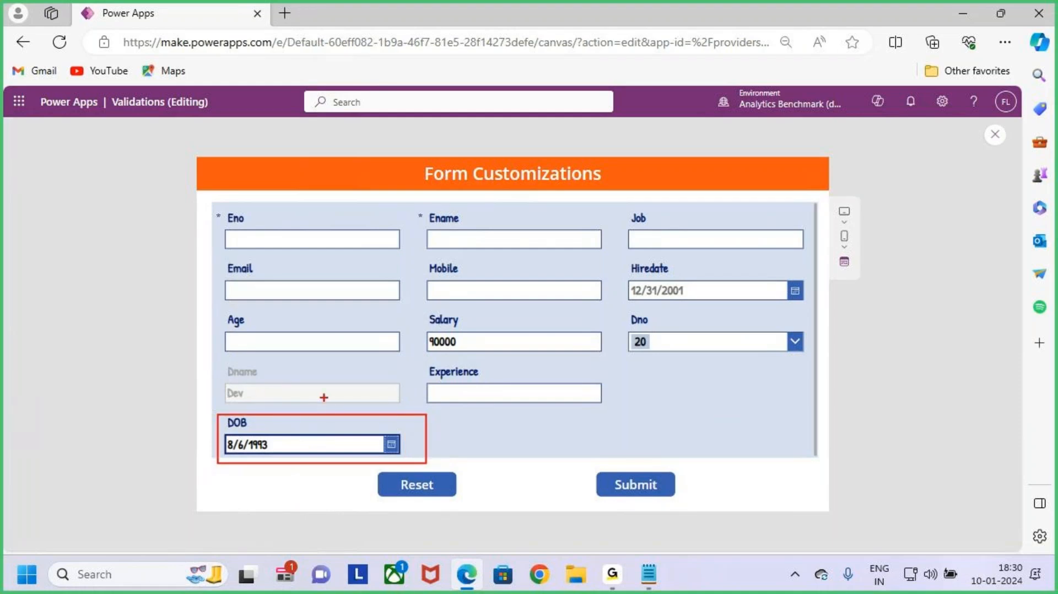
mouse_move(323, 397)
mouse_down()
mouse_move(324, 419)
mouse_move(336, 404)
mouse_up()
mouse_move(406, 436)
mouse_down()
mouse_move(525, 340)
mouse_move(356, 242)
mouse_move(294, 331)
mouse_move(312, 324)
mouse_up()
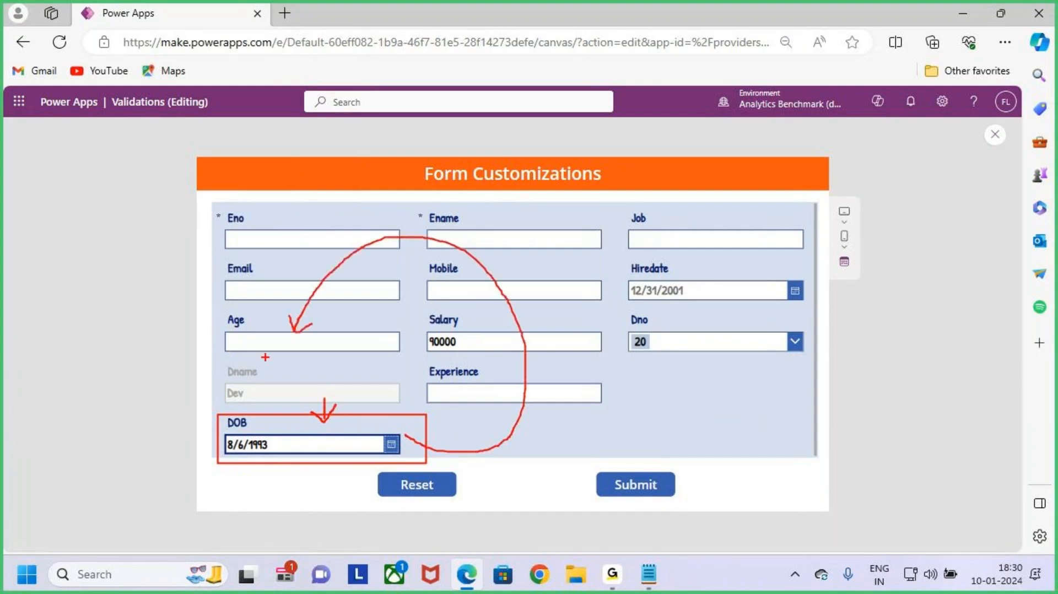
drag(266, 353, 327, 340)
key(Escape)
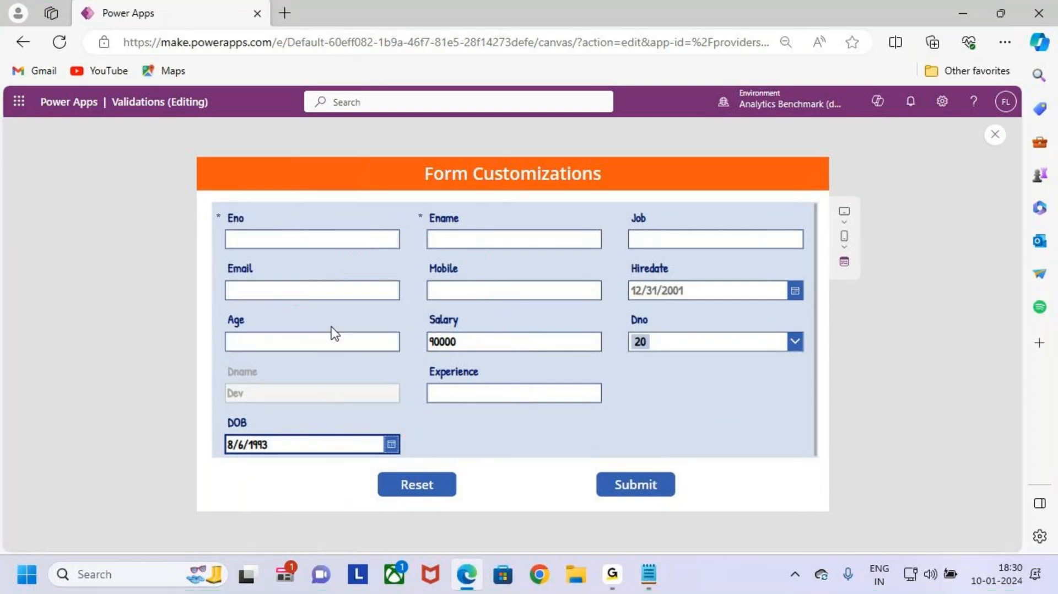
click(323, 340)
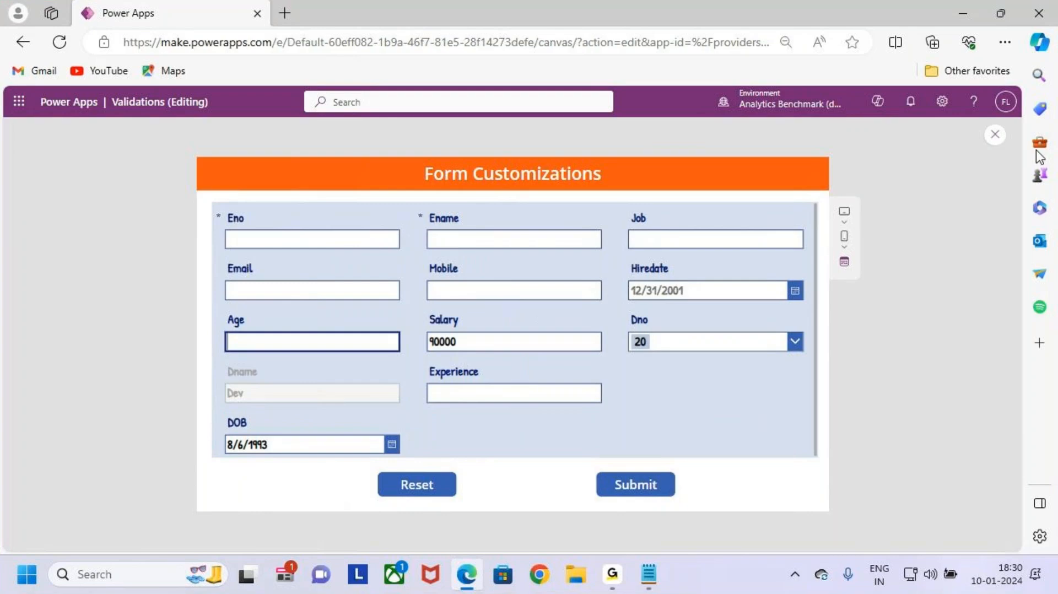
click(995, 135)
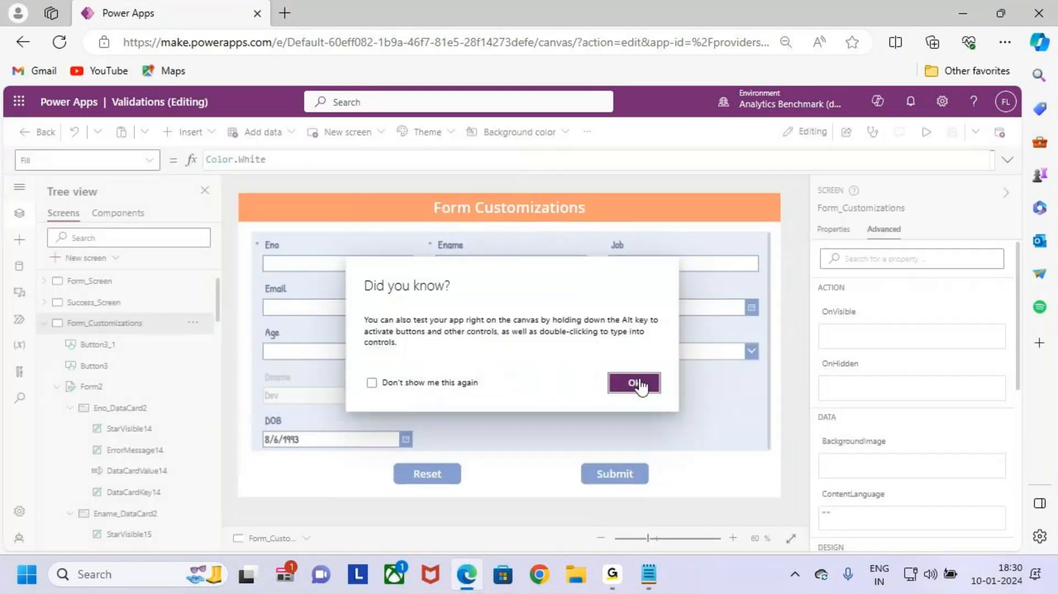
click(636, 385)
click(429, 440)
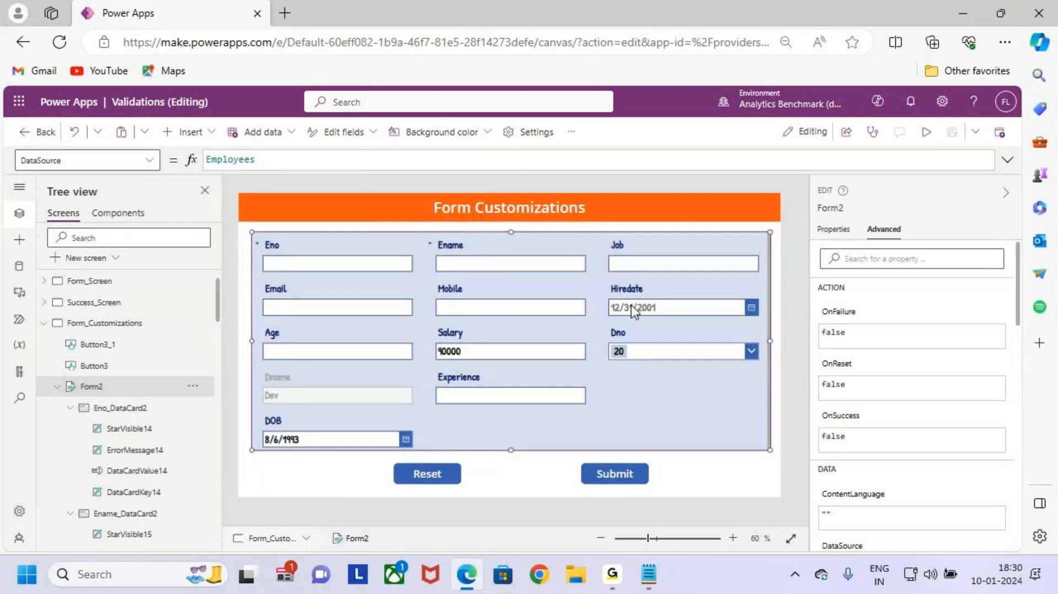
Step: Preview the app again and clear the date from the DOB field
click(926, 132)
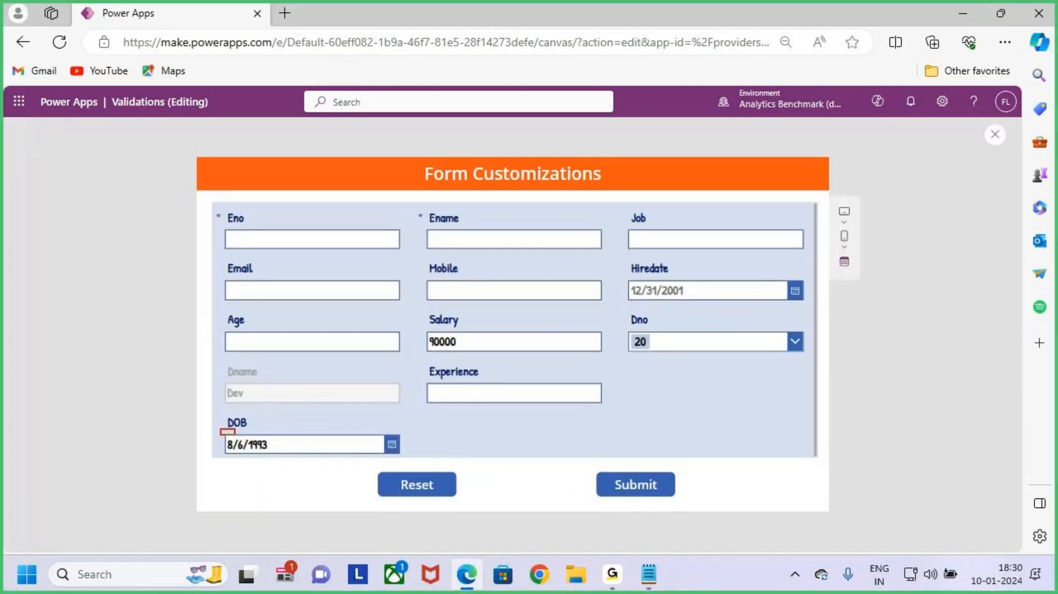
click(313, 444)
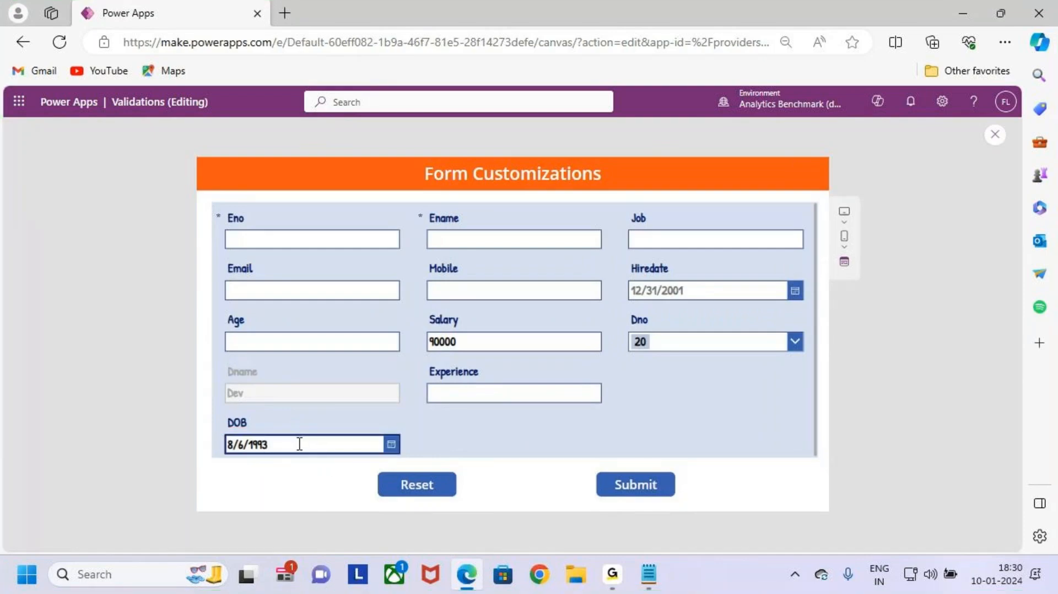
key(BackSpace)
key(BackSpace)
key(BackSpace)
key(BackSpace)
key(BackSpace)
key(BackSpace)
key(BackSpace)
key(BackSpace)
click(527, 394)
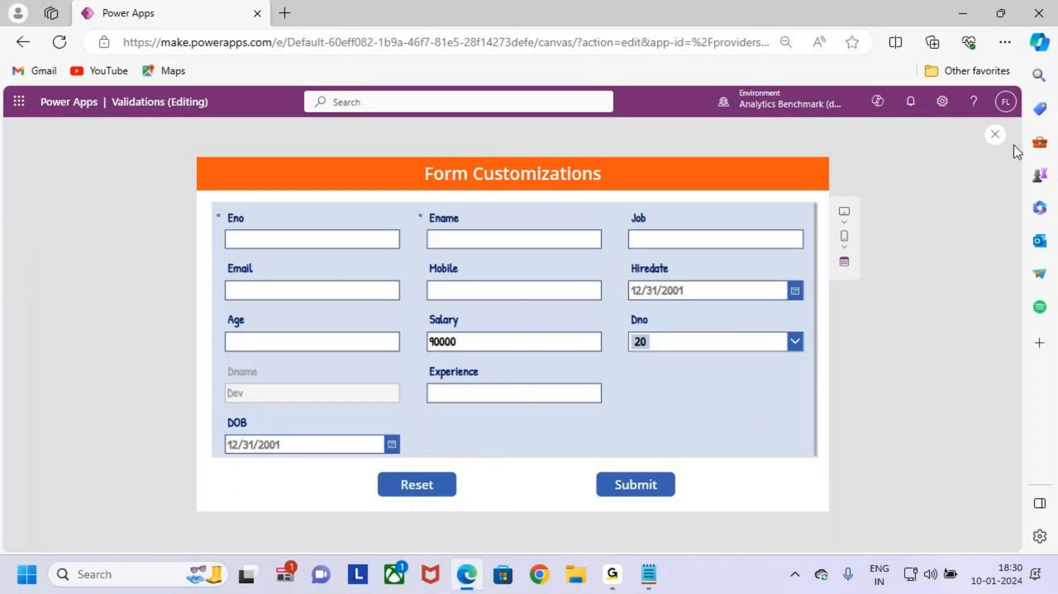
Step: Close the preview, select the date picker inside the DOB card, and copy its control name
click(995, 134)
click(635, 380)
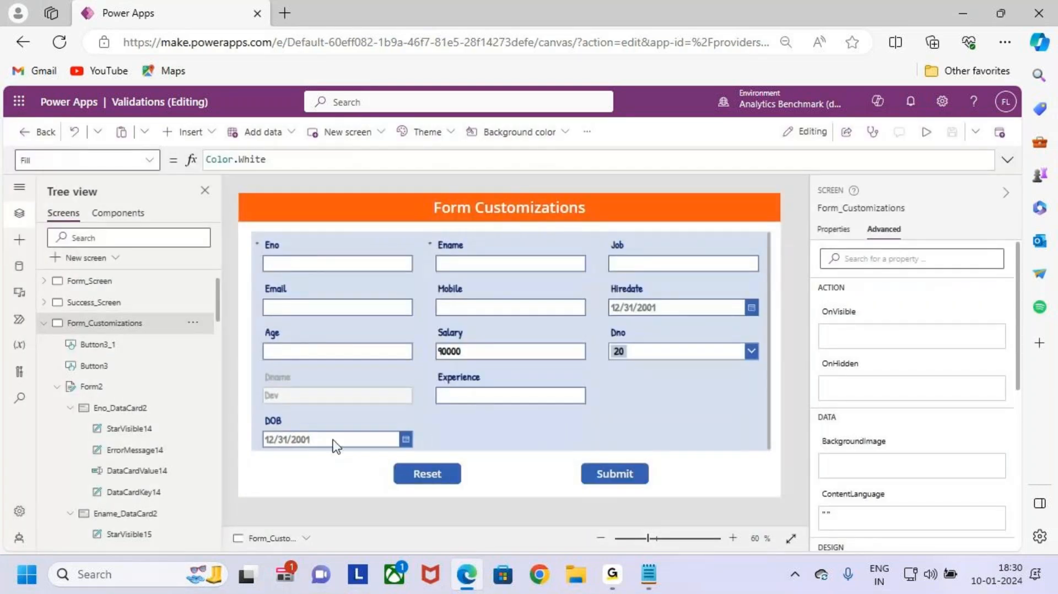
click(326, 422)
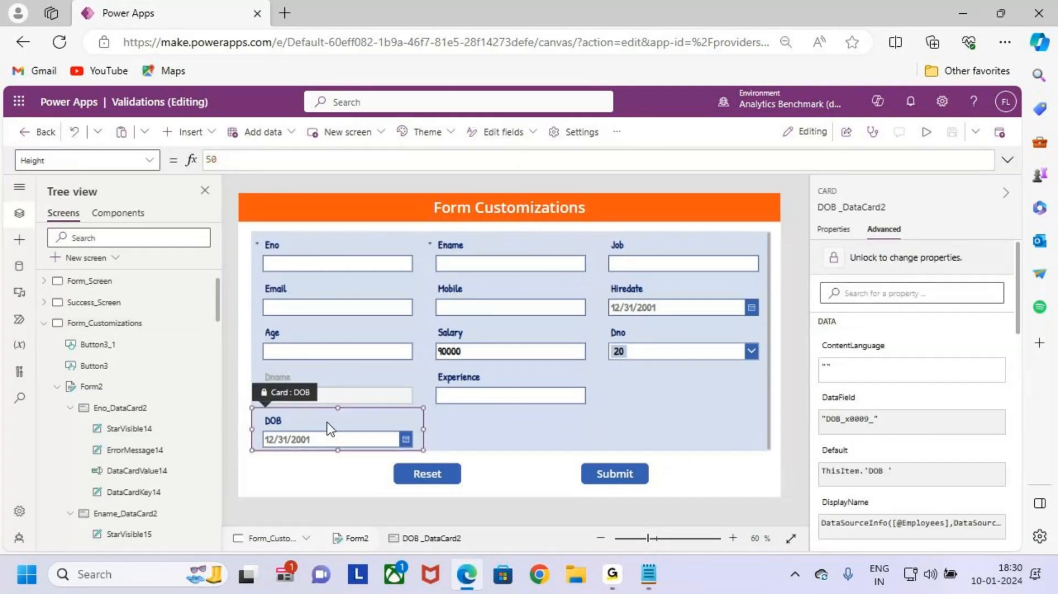
click(389, 445)
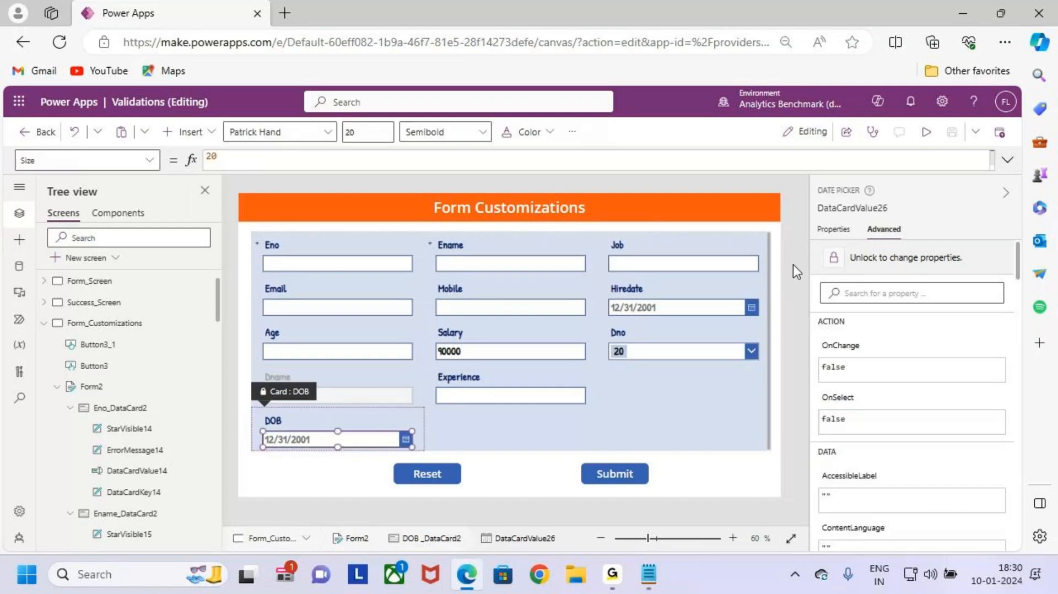
click(899, 209)
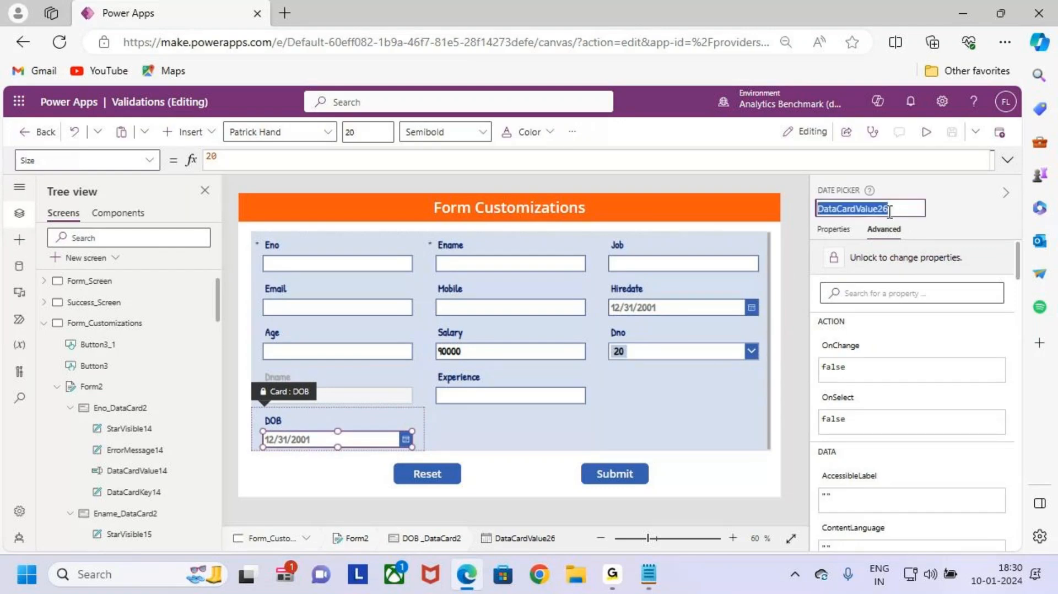
click(1034, 274)
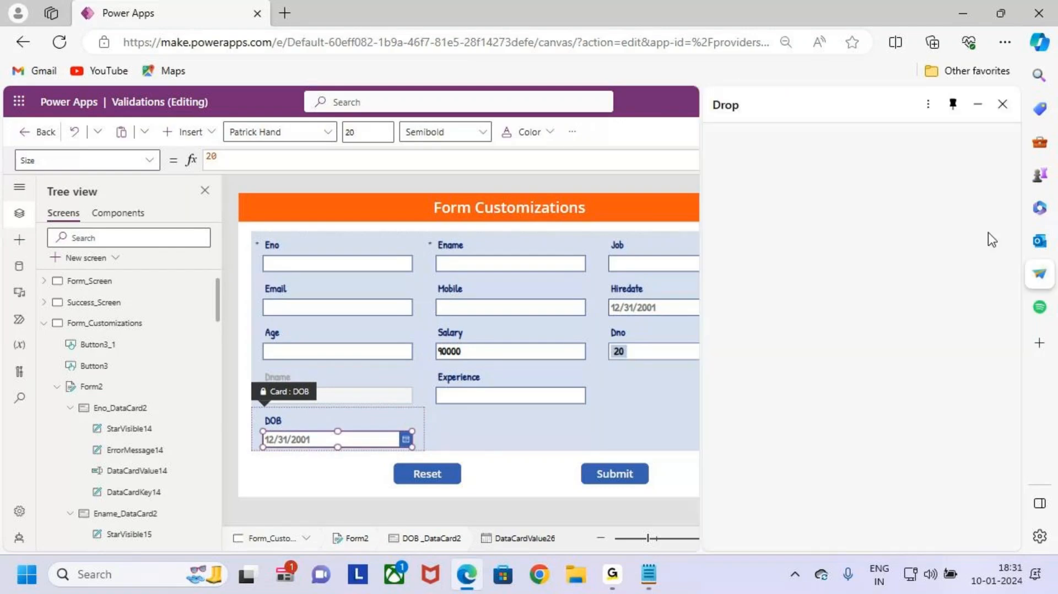
click(1001, 105)
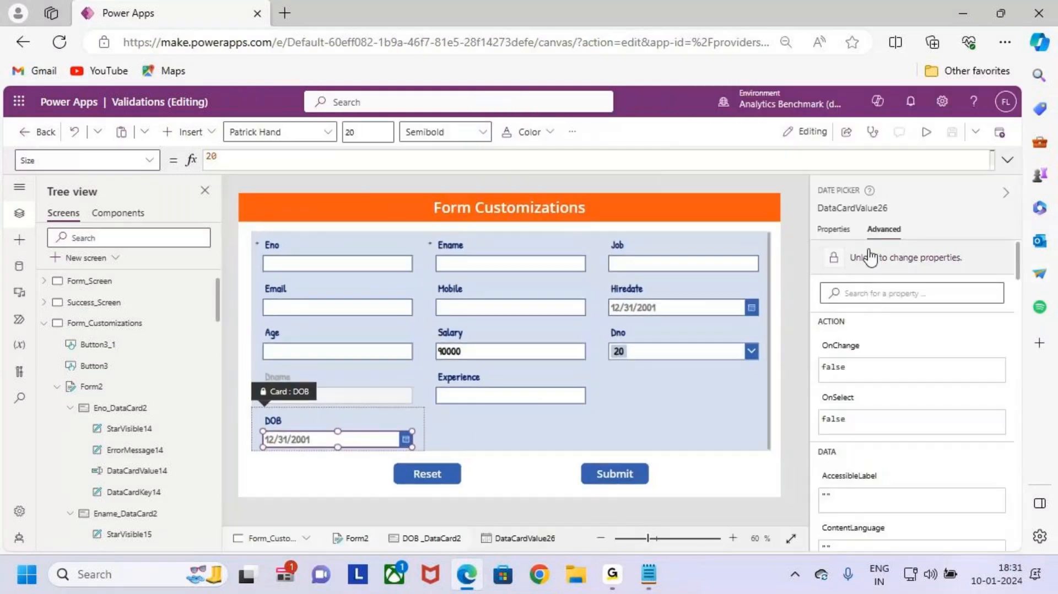
click(863, 208)
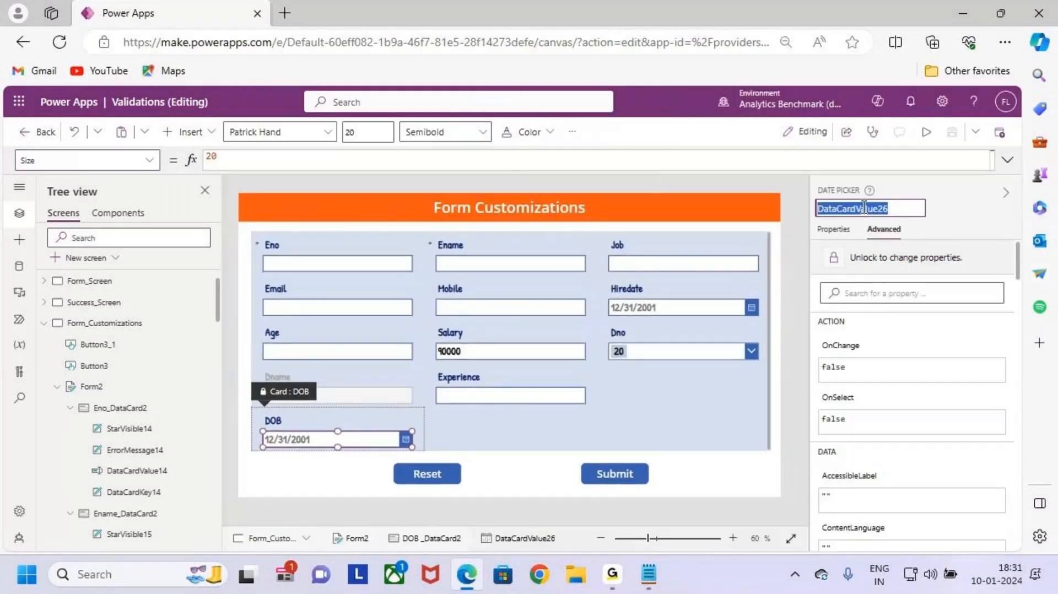
Step: Unlock the Age card and clear the formula in its Default property
click(342, 352)
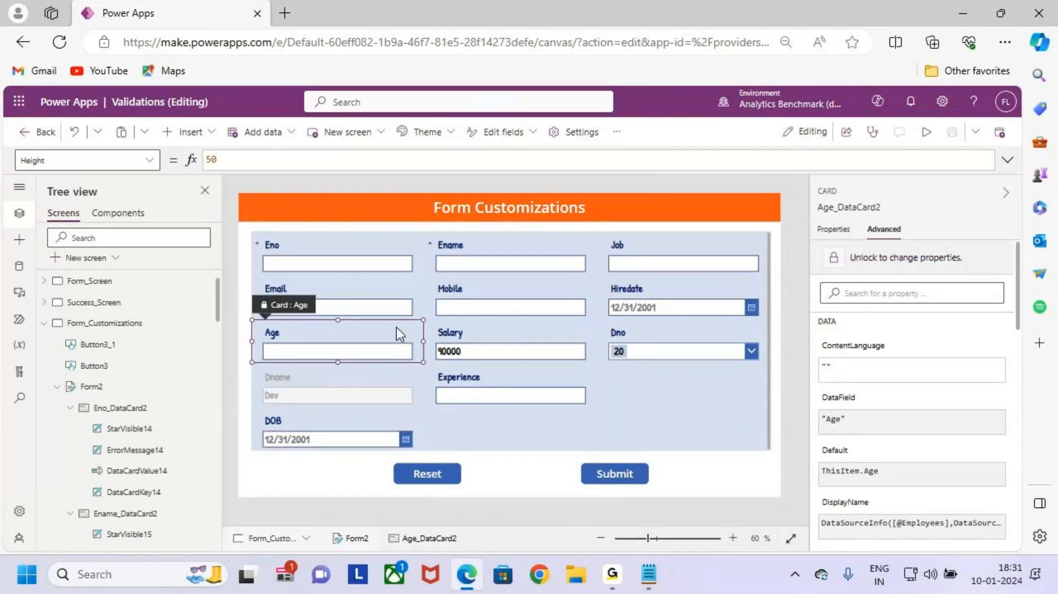
click(925, 258)
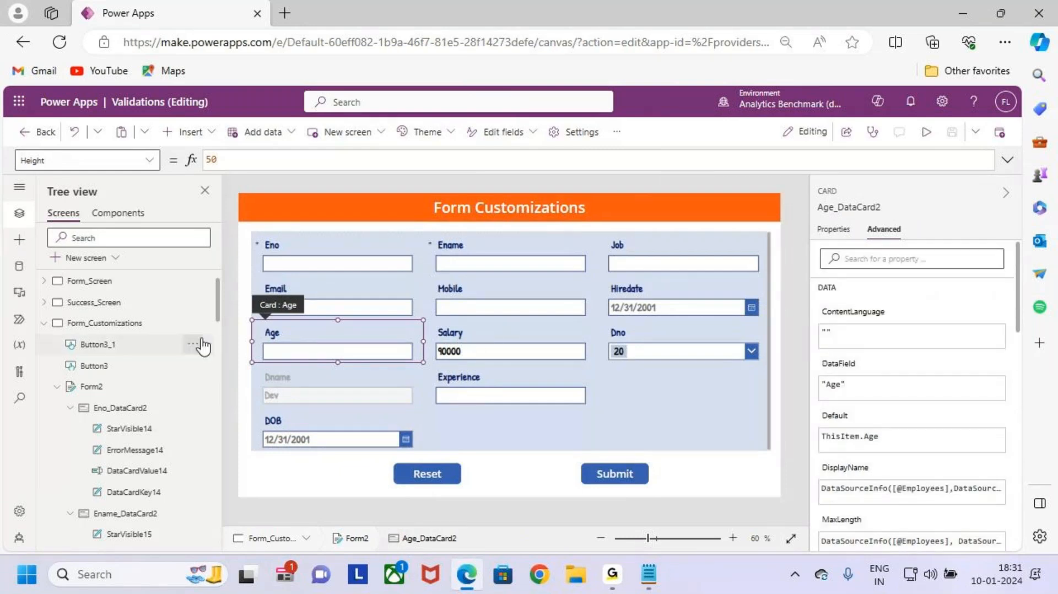
click(148, 160)
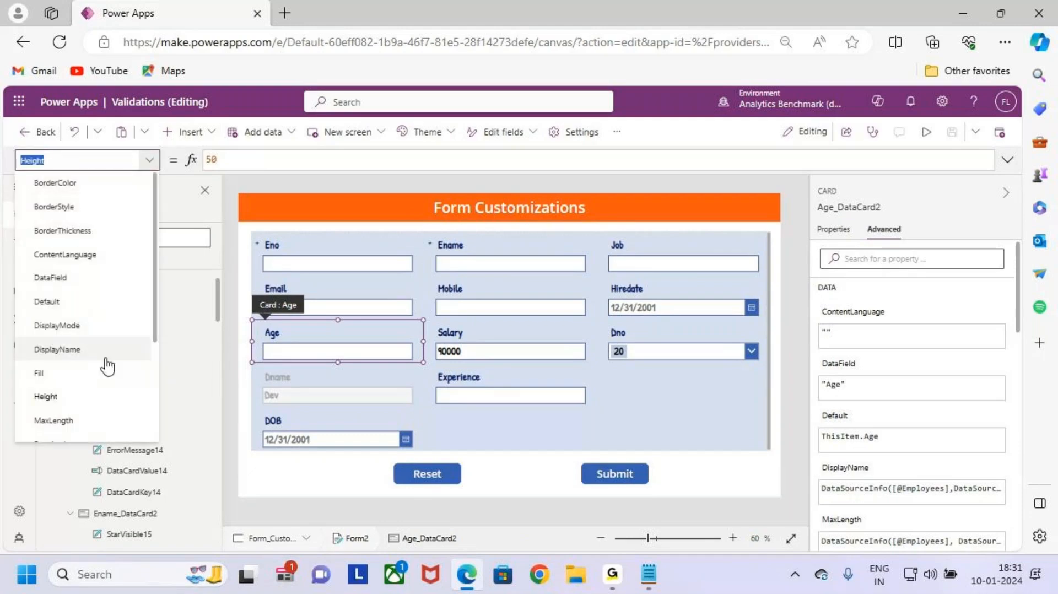
click(96, 302)
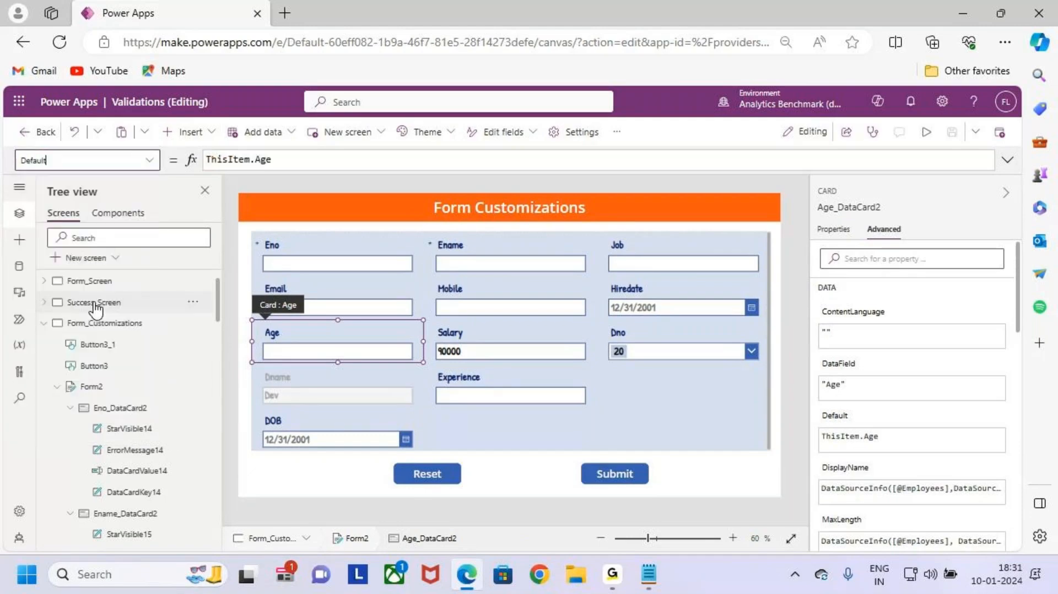
click(288, 161)
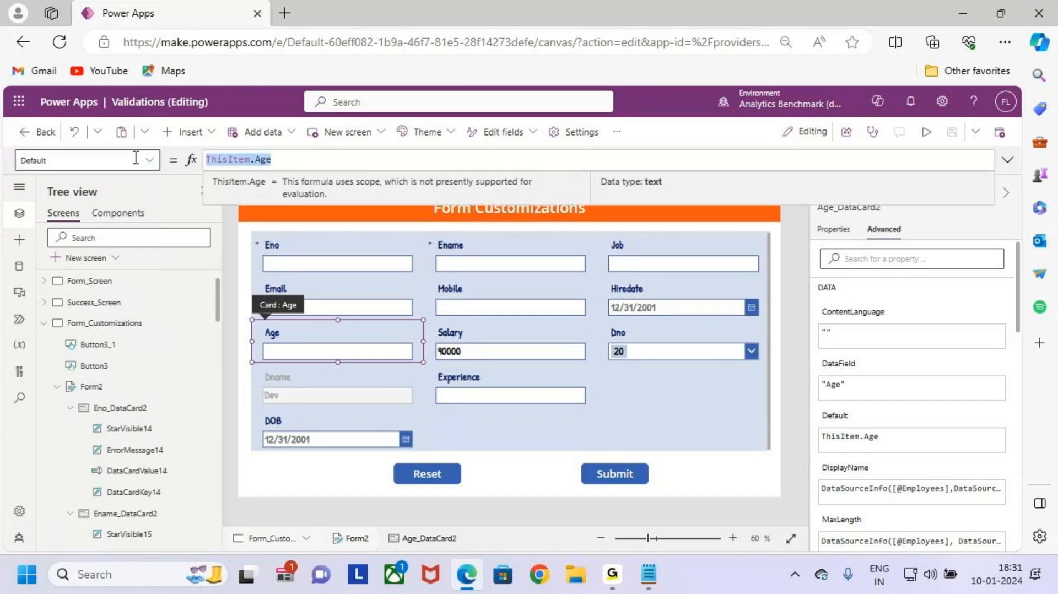
key(BackSpace)
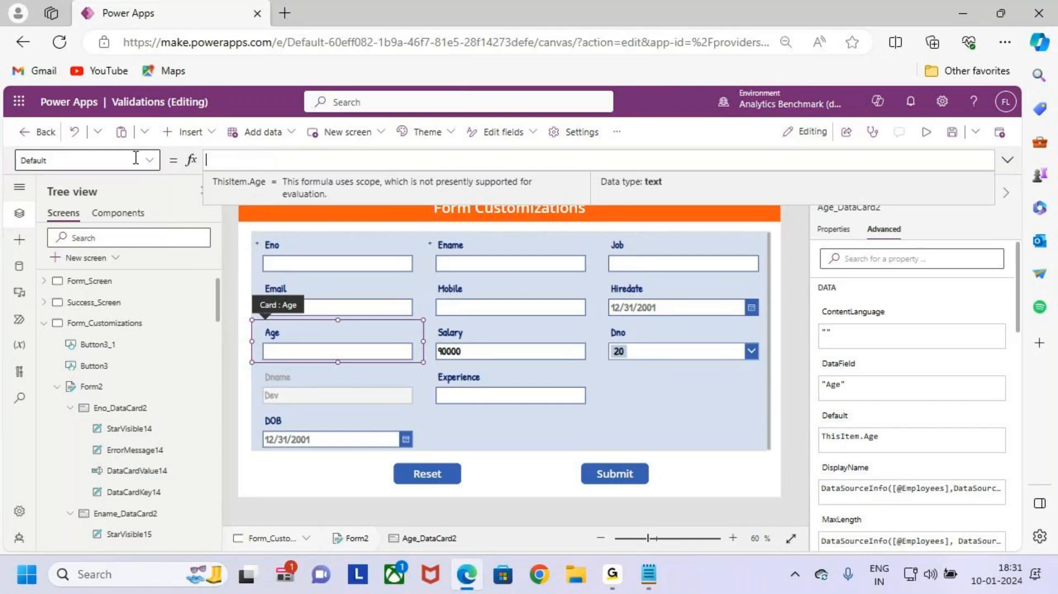
Step: Start the Age card's Default formula with the DateDiff function and an opening parenthesis
text(date)
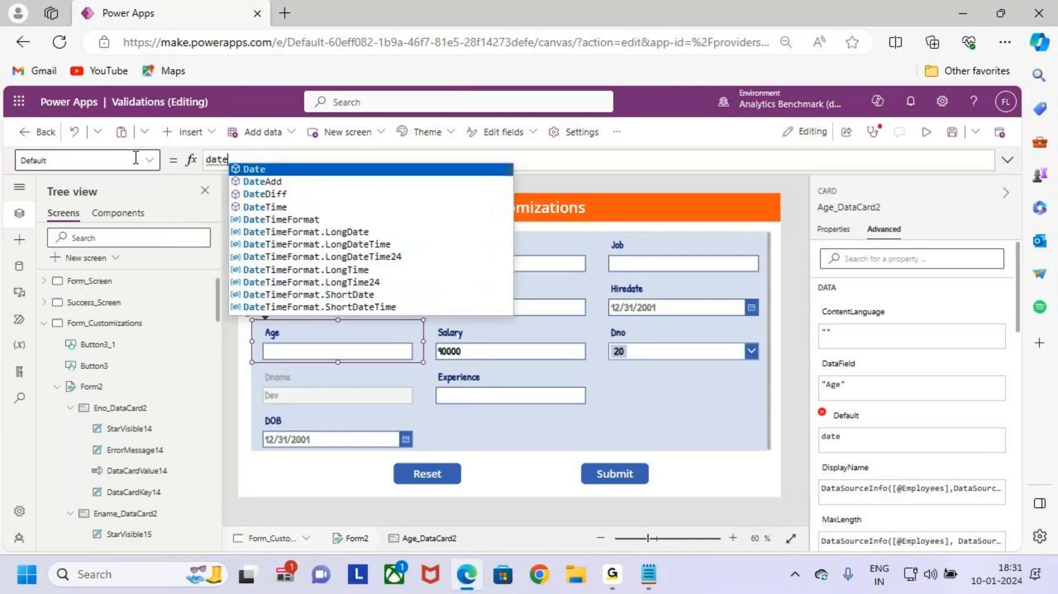
key(Down)
key(Up)
key(Up)
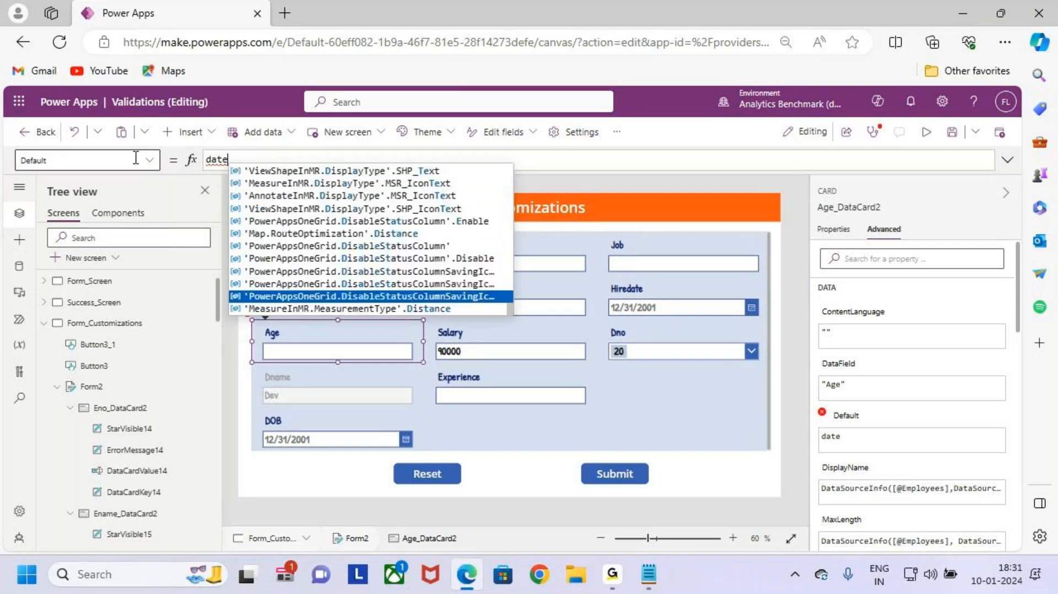
key(Down)
key(Down)
key(Down)
key(Up)
key(Up)
key(Up)
key(Down)
key(Down)
key(Down)
key(Tab)
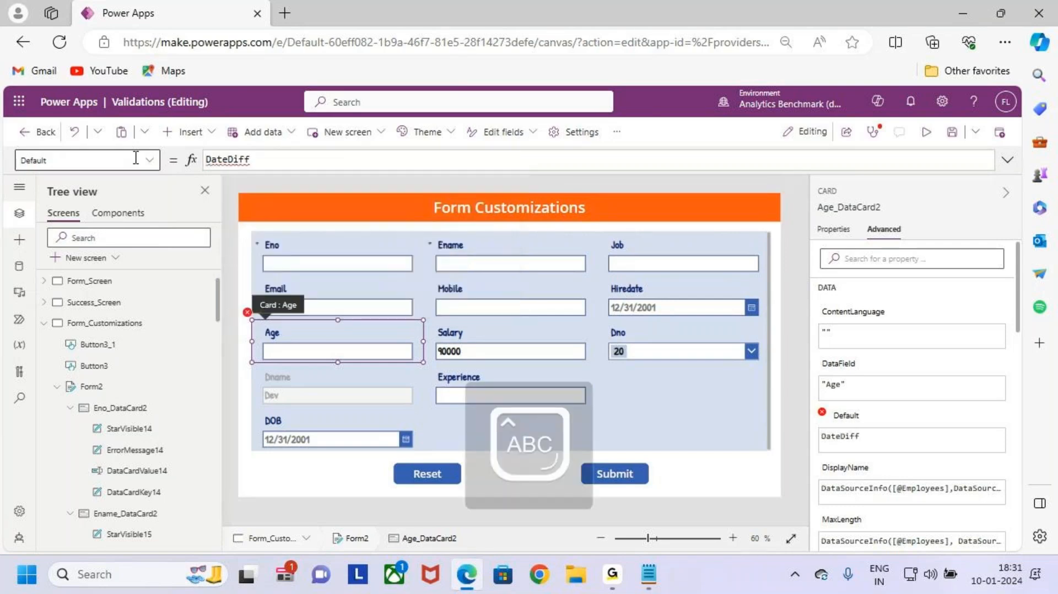
text(()
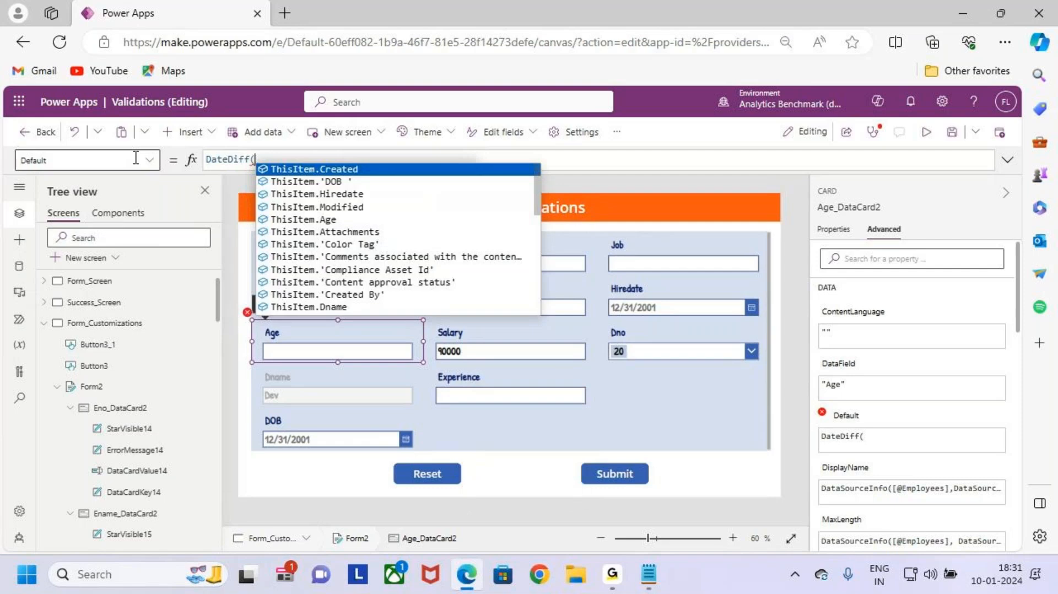
key(BackSpace)
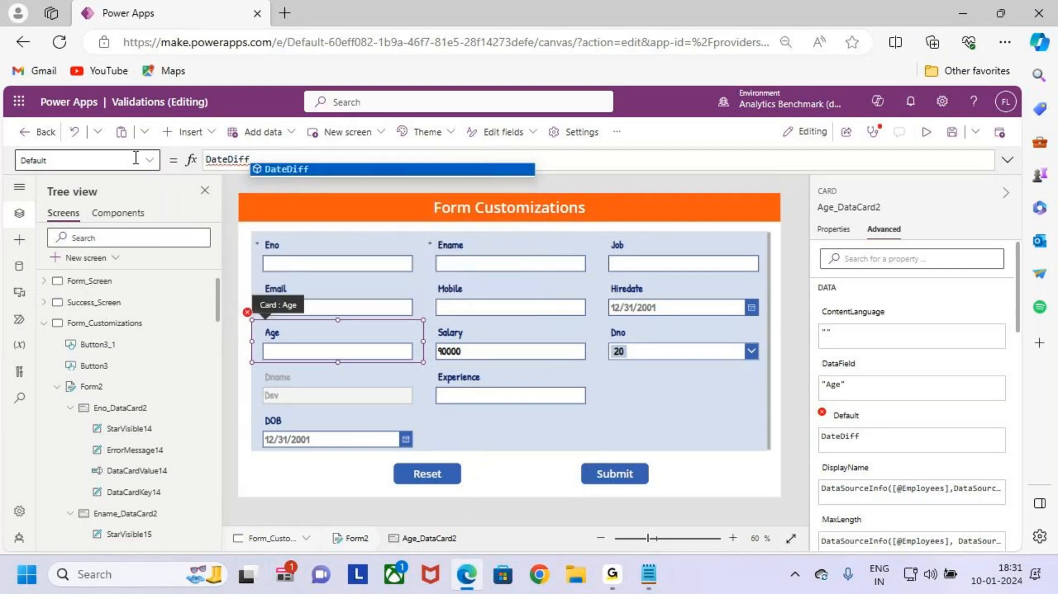
text(()
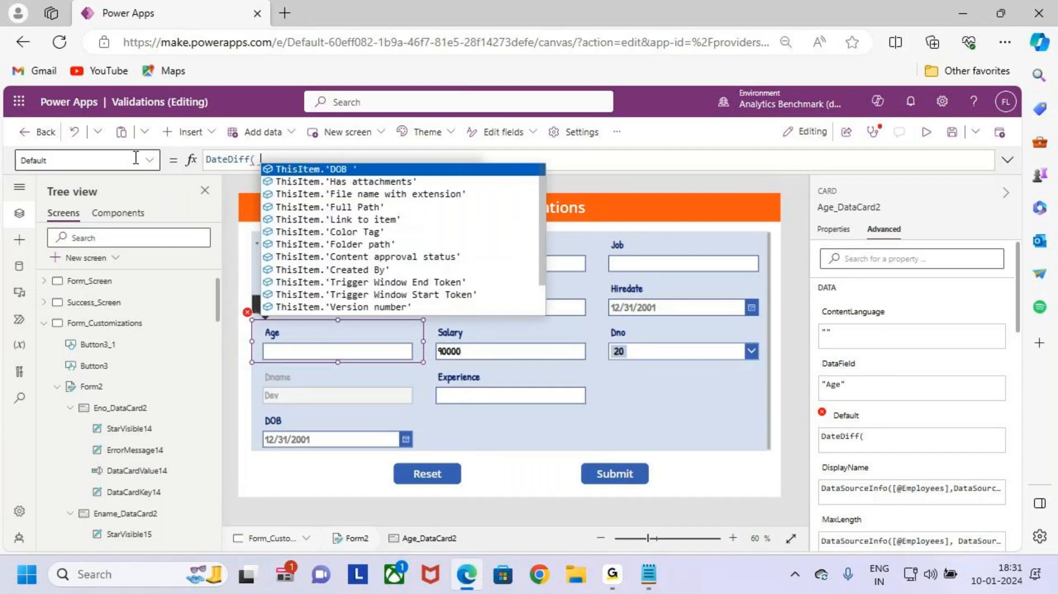
key(BackSpace)
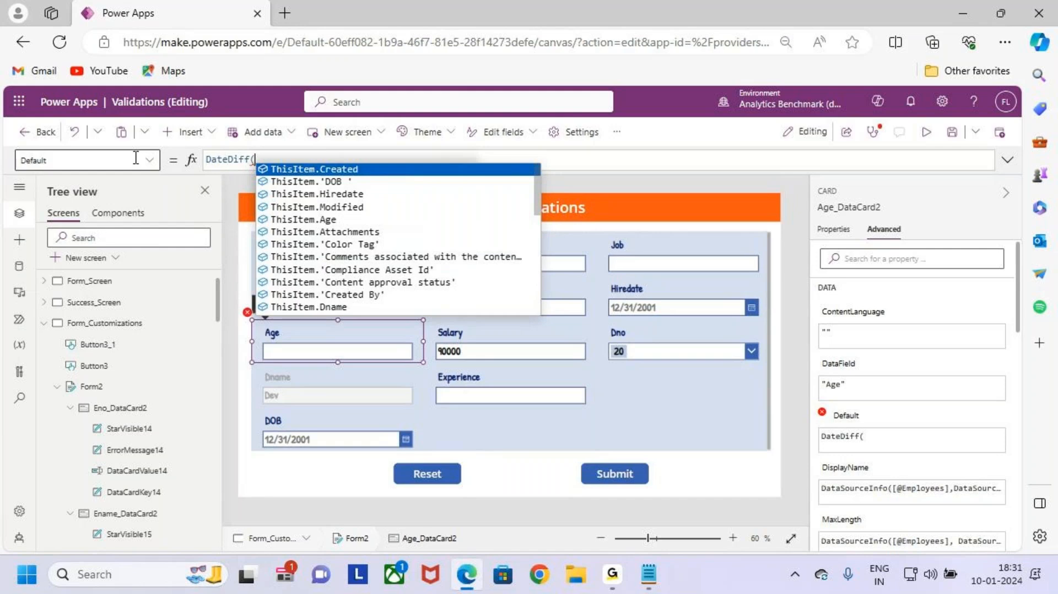
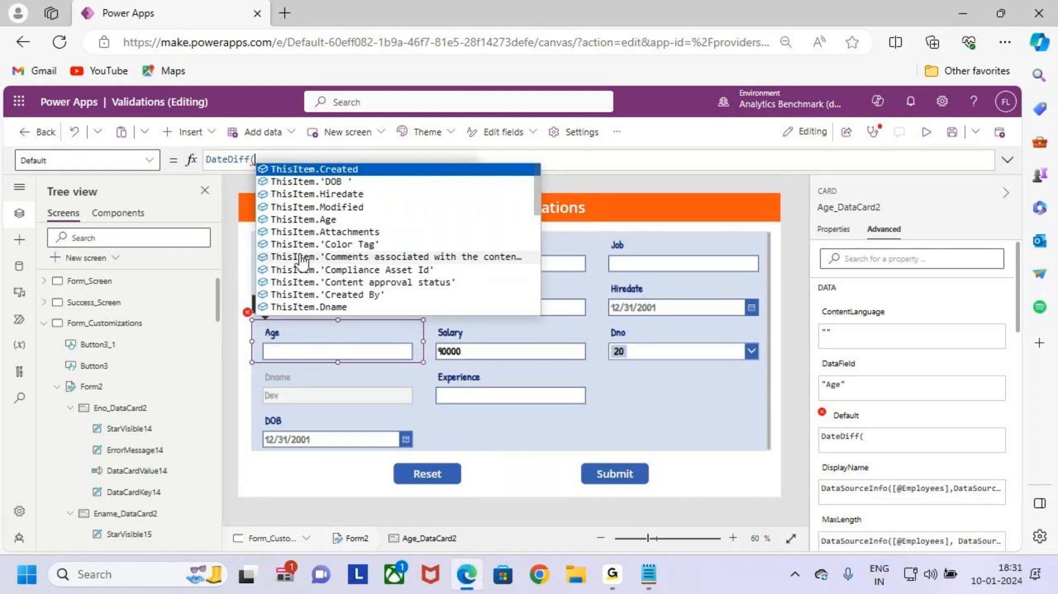
key(ctrl+2)
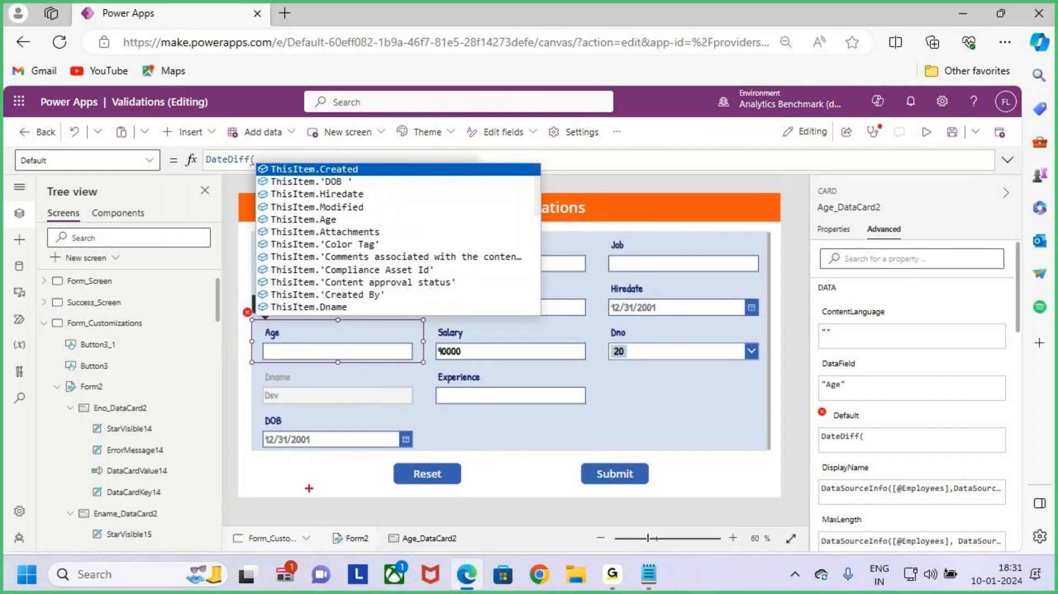
mouse_move(255, 417)
mouse_down()
mouse_move(385, 461)
mouse_move(421, 454)
mouse_up()
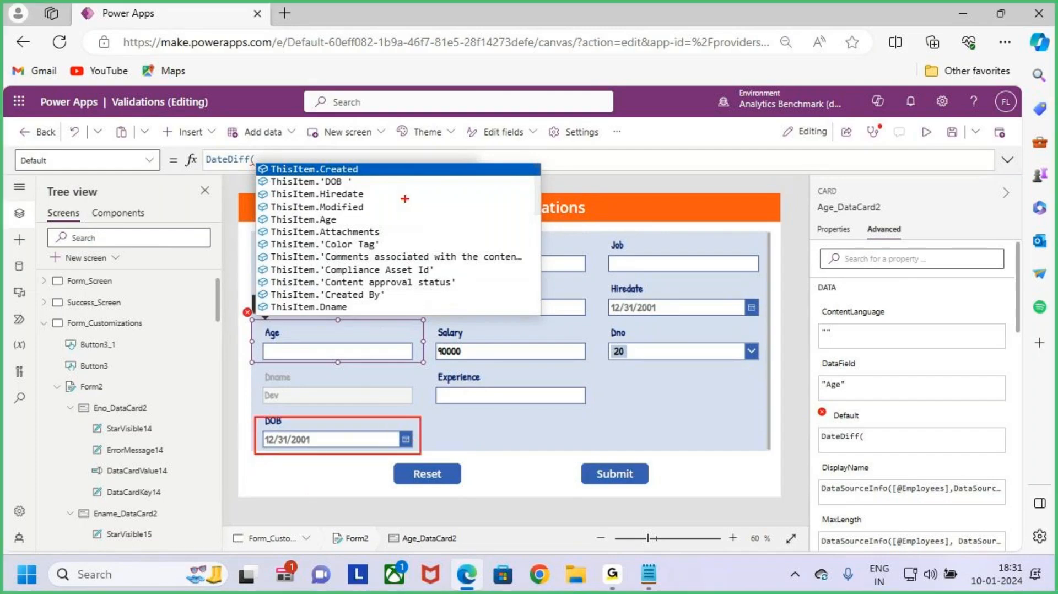
key(Escape)
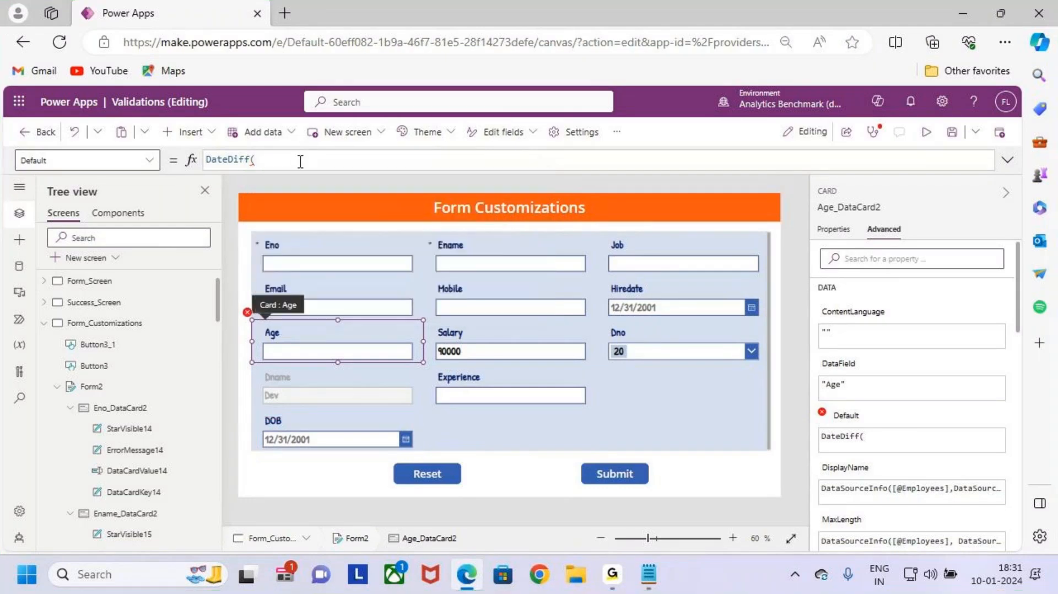
Step: Enter DataCardValue26.SelectedDate as the start date of the DateDiff formula
text(DataCardValue26)
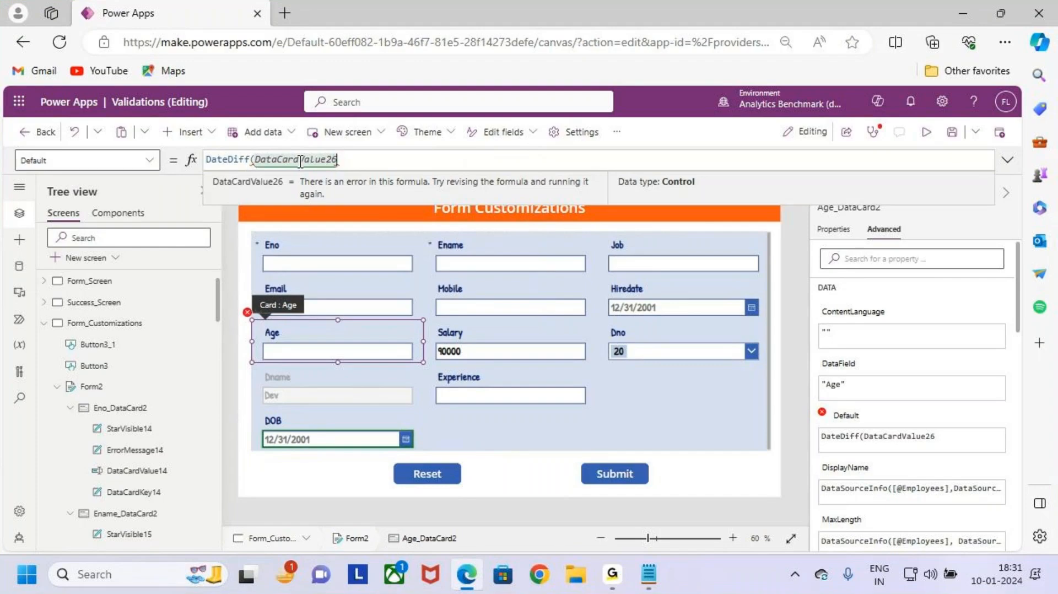
text(.SELE)
key(Tab)
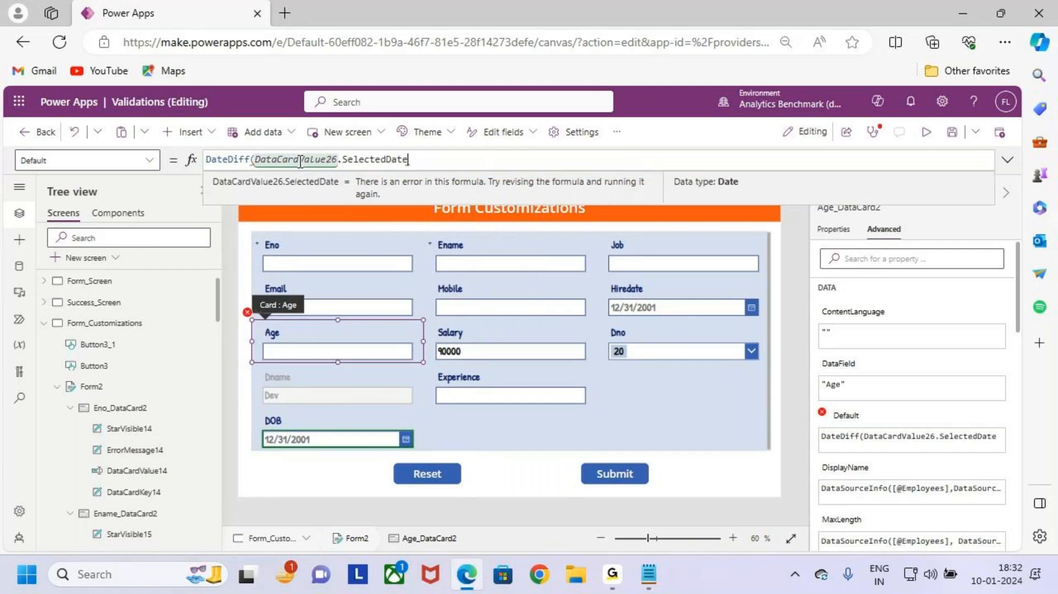
Step: Add Today() as the end date of the DateDiff formula, followed by a comma for the time unit argument
text(,)
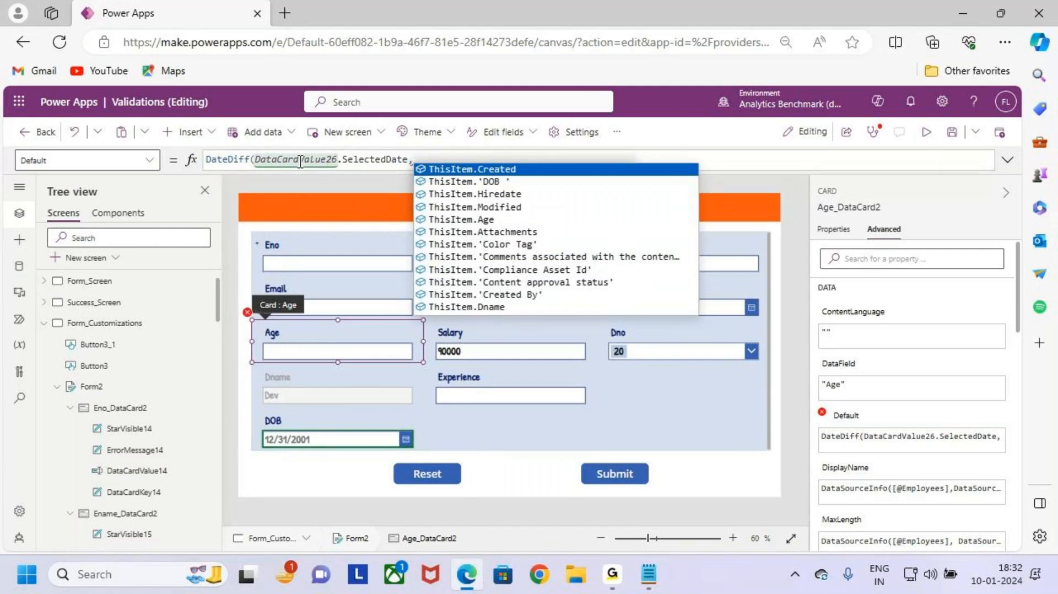
text(T)
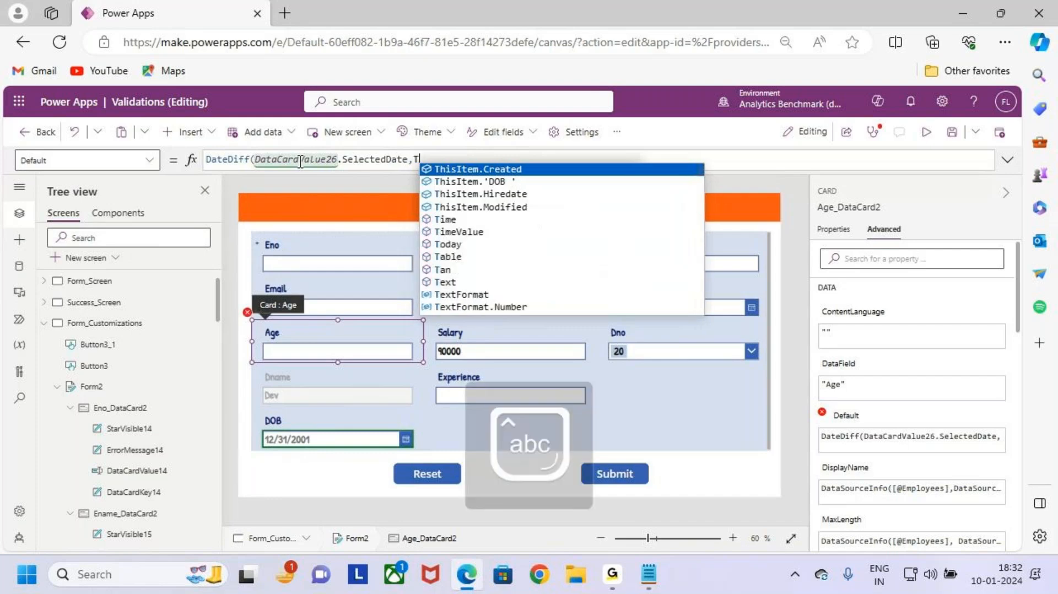
text(oday)
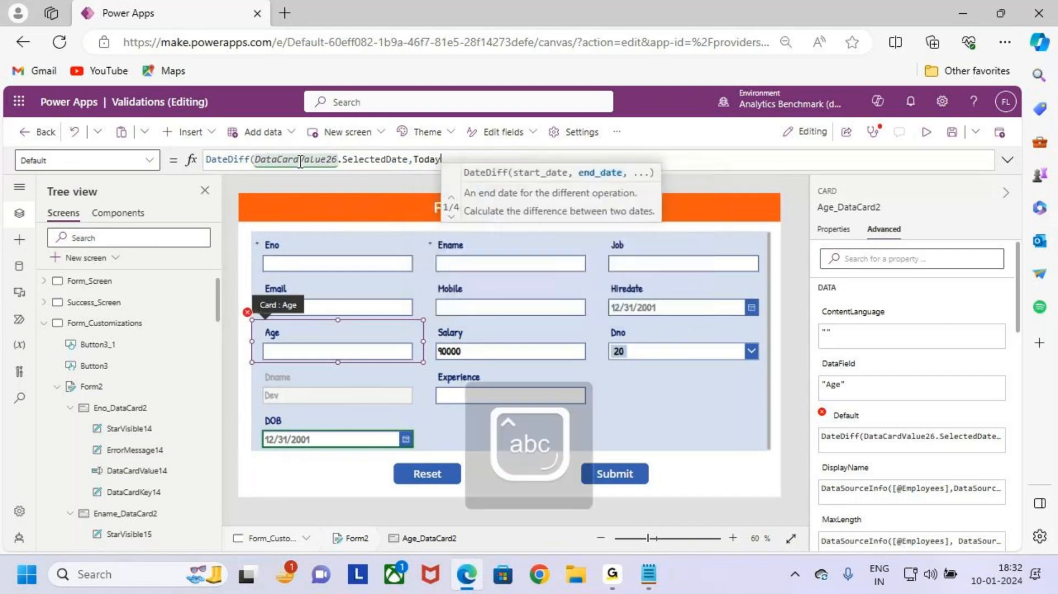
text(())
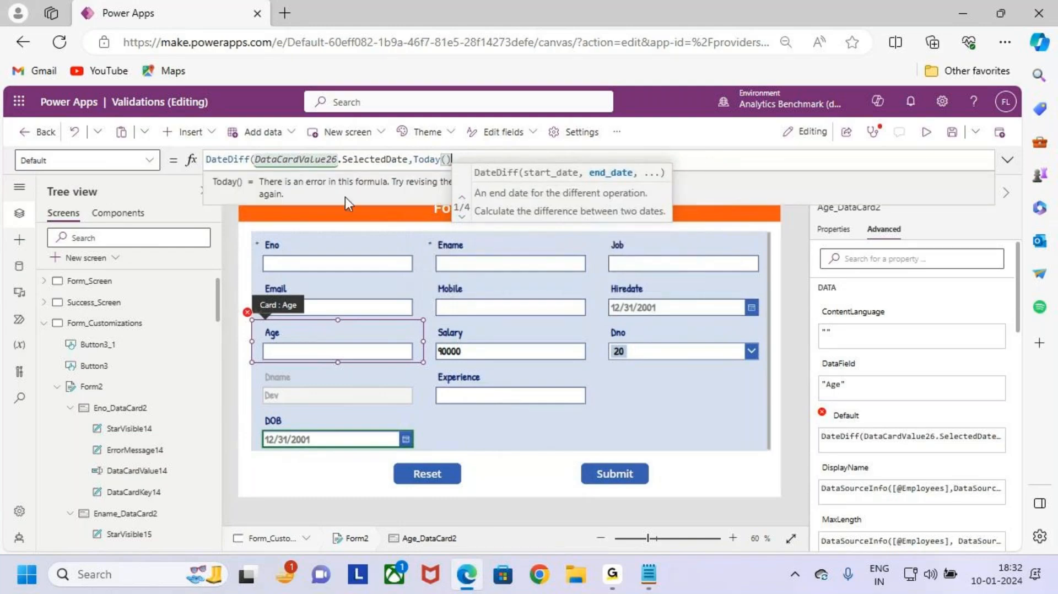
drag(522, 183, 632, 182)
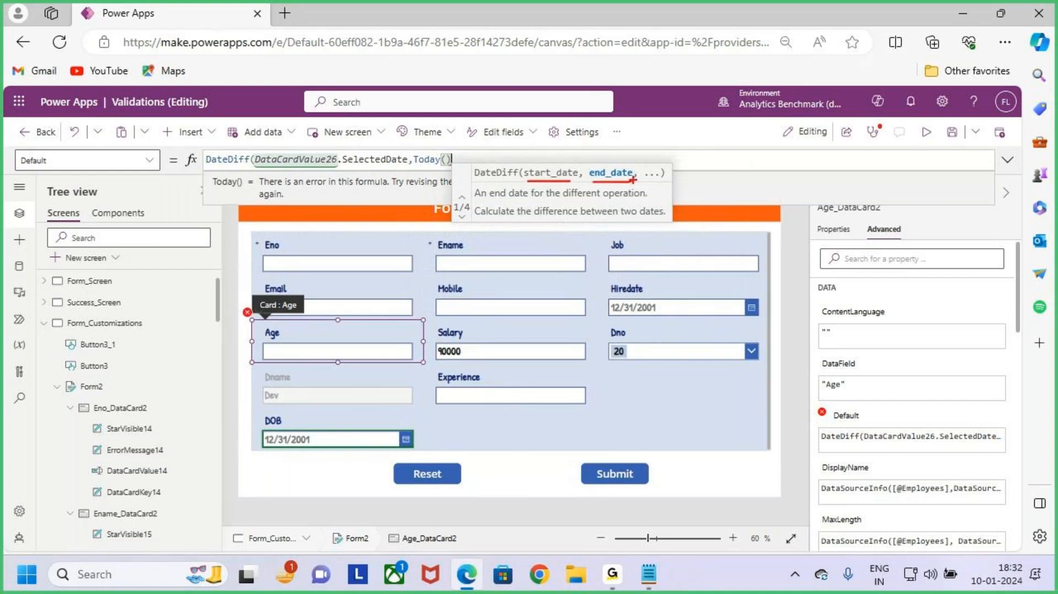
key(Escape)
key(BackSpace)
key(BackSpace)
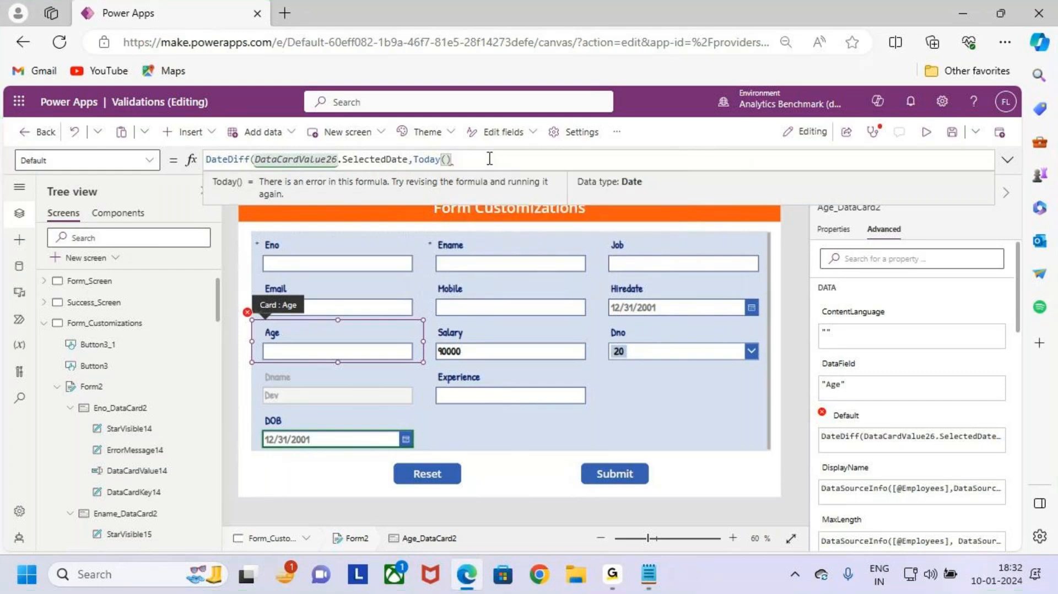
text((),)
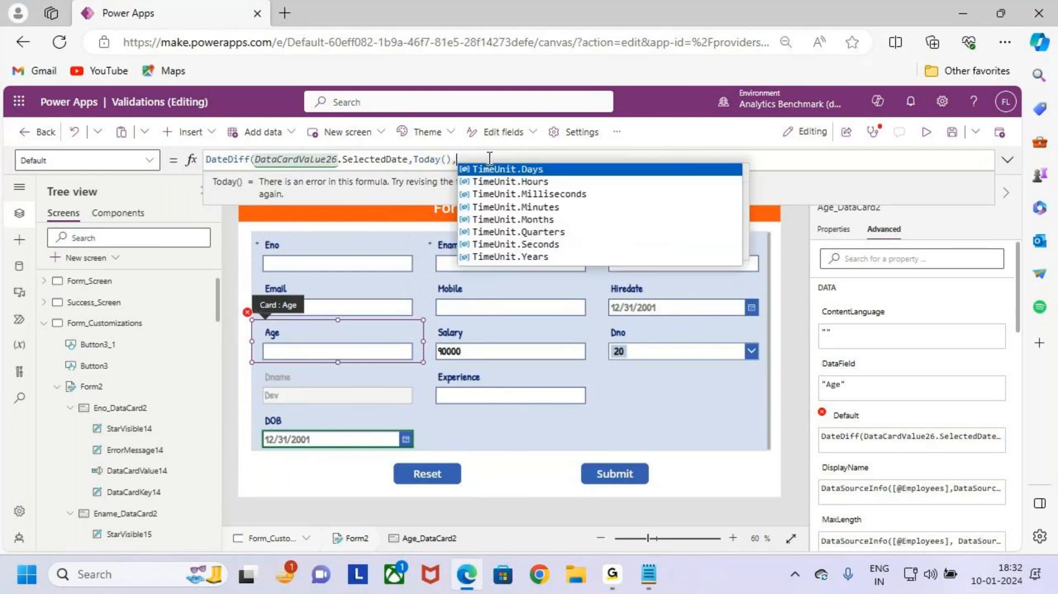
key(ctrl+2)
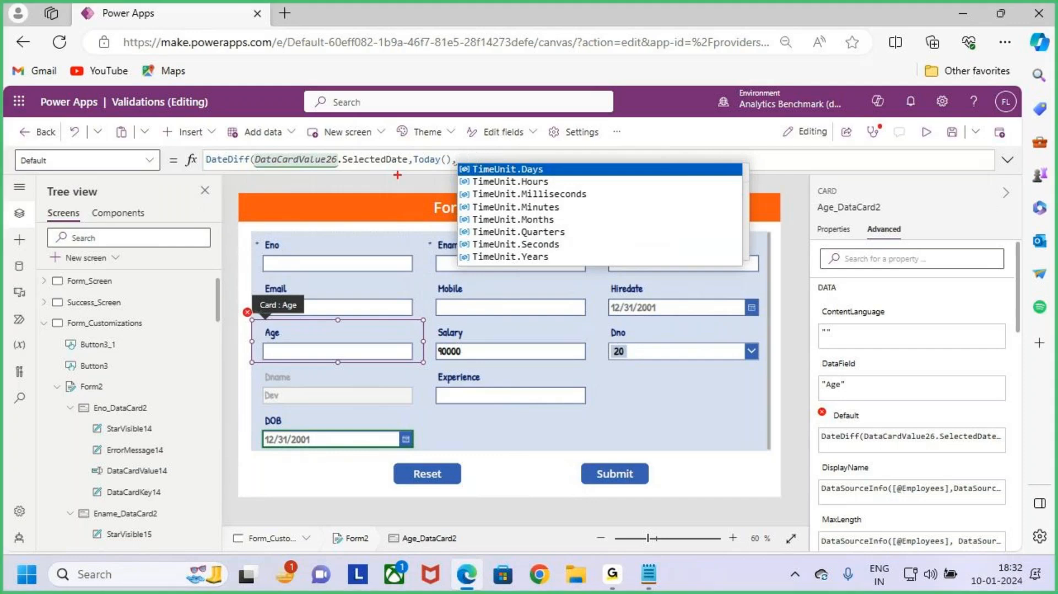
drag(271, 171, 425, 168)
mouse_move(558, 150)
mouse_down()
mouse_move(547, 168)
mouse_move(573, 193)
mouse_move(573, 232)
mouse_up()
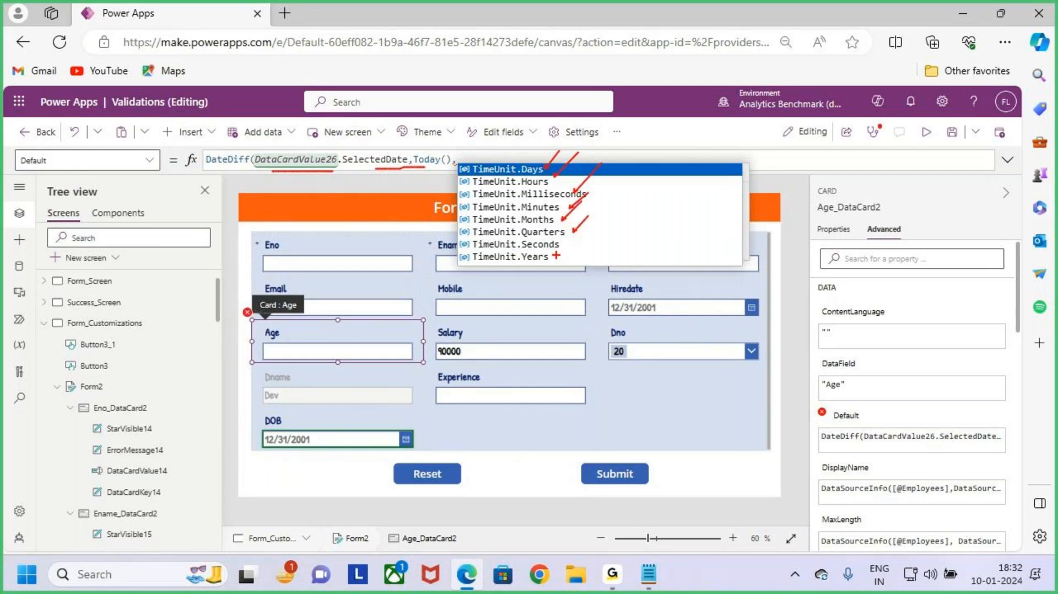
Step: Complete the Age card's DateDiff formula with TimeUnit.Years as the unit and a closing parenthesis
key(Escape)
click(484, 159)
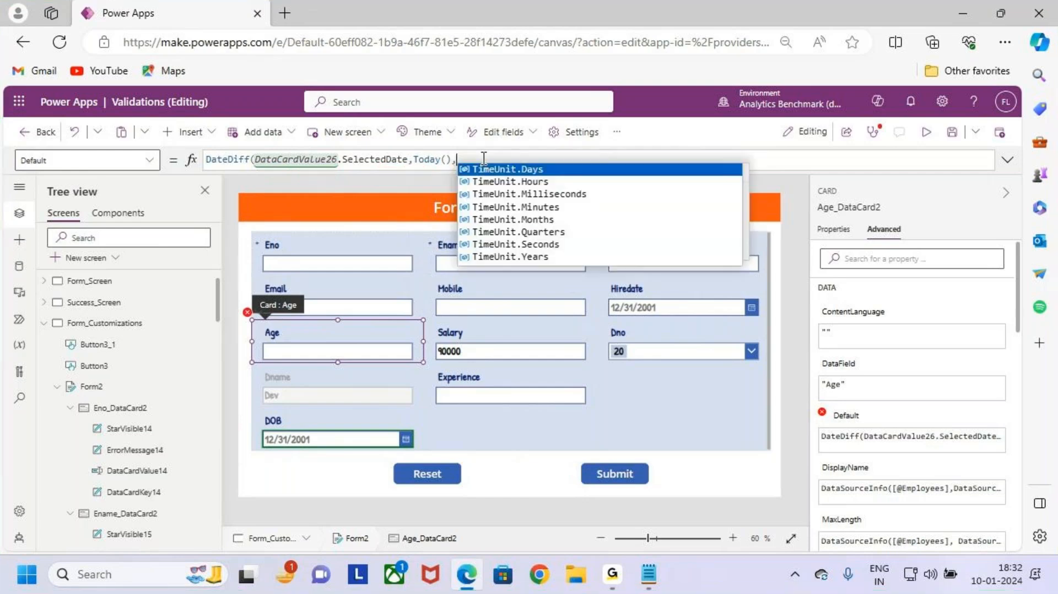
click(568, 257)
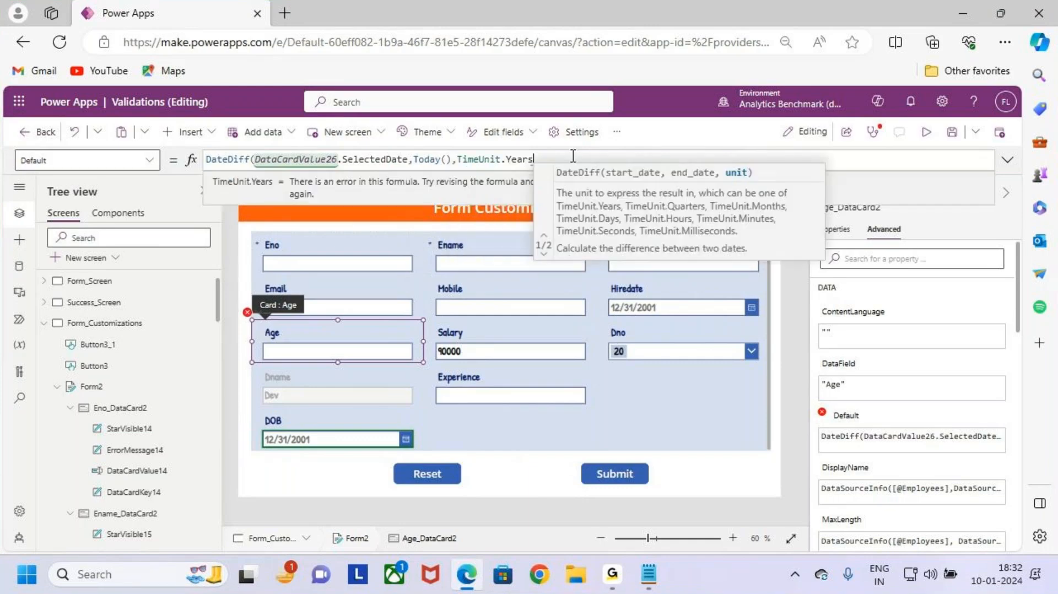
text())
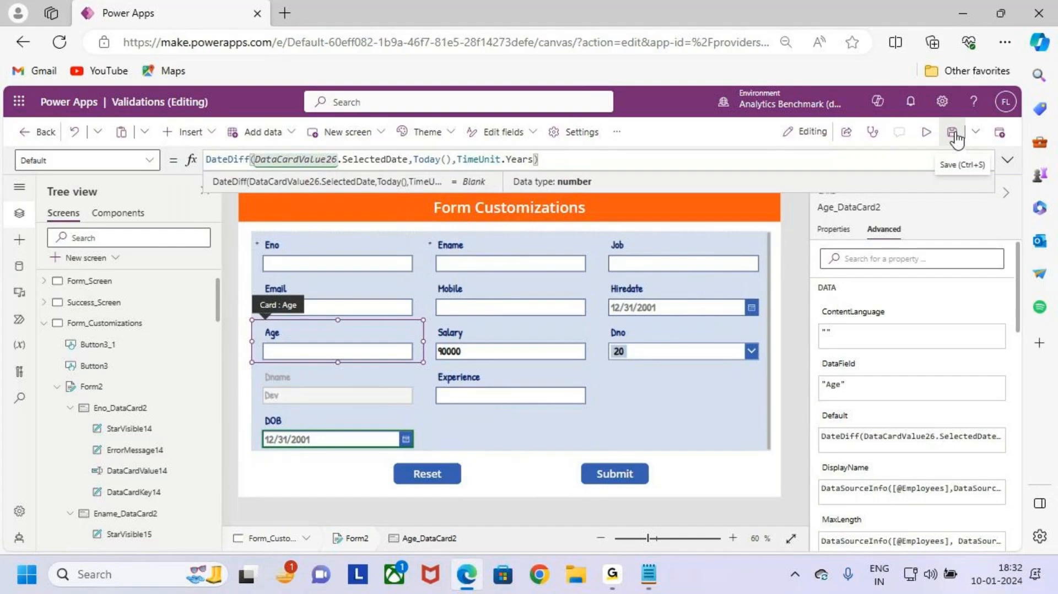
Step: Preview the app and confirm the date offered in the DOB date picker to test the Age calculation
click(926, 131)
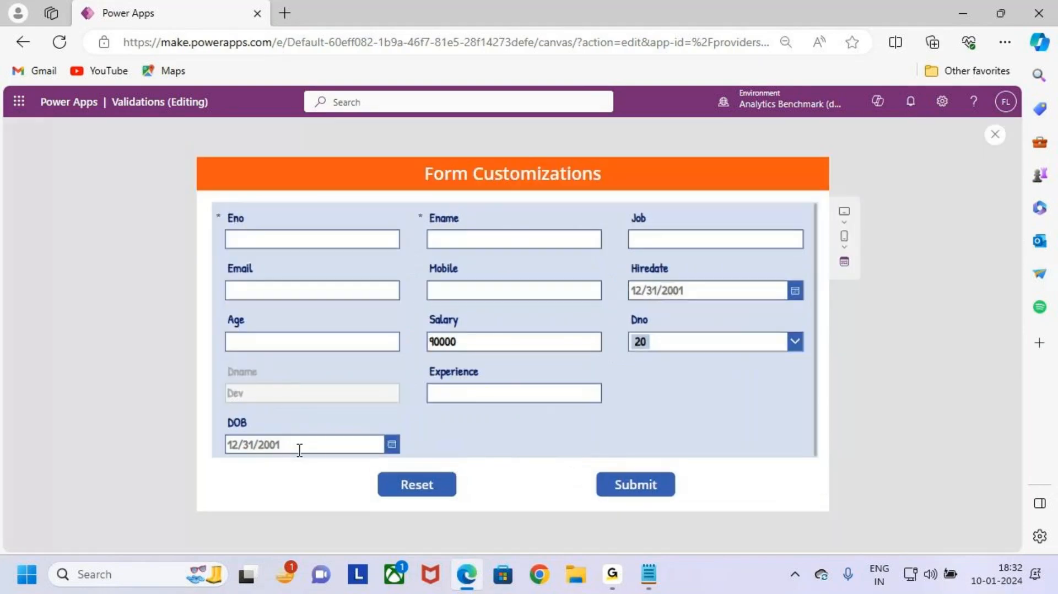
click(392, 445)
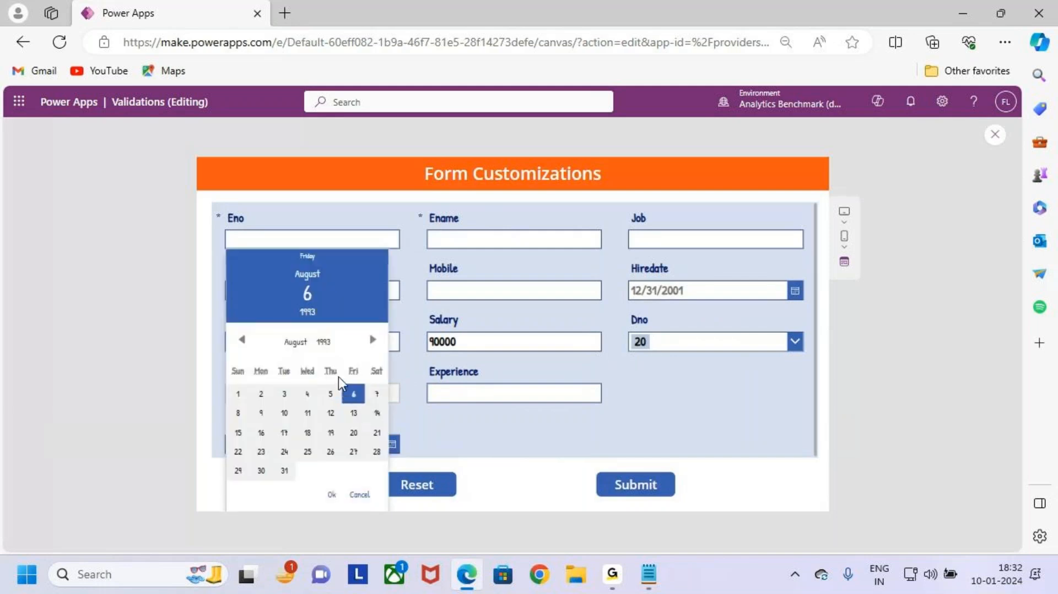
click(322, 343)
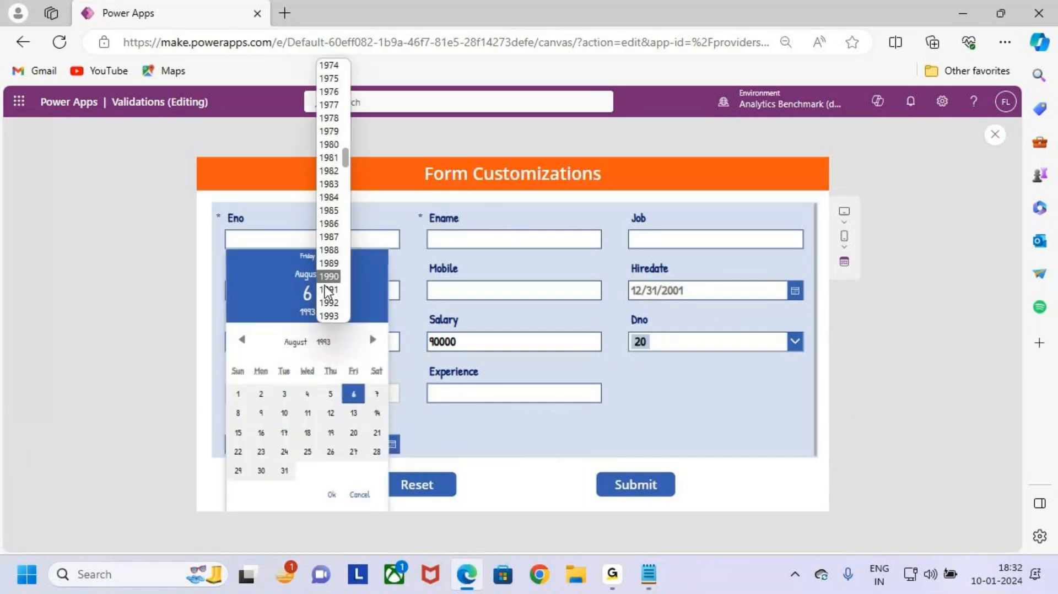
click(324, 347)
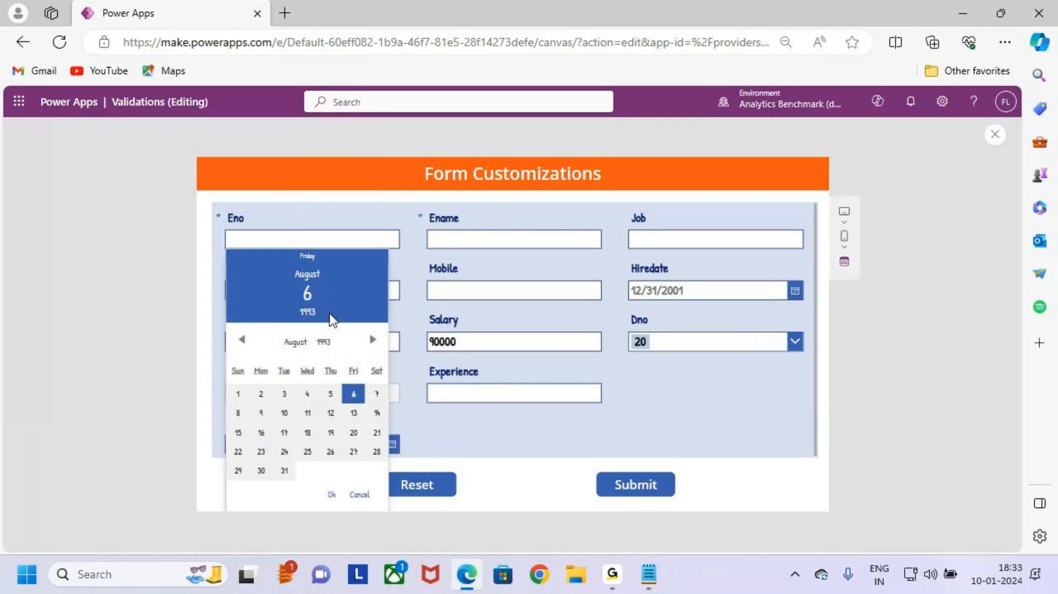
click(332, 495)
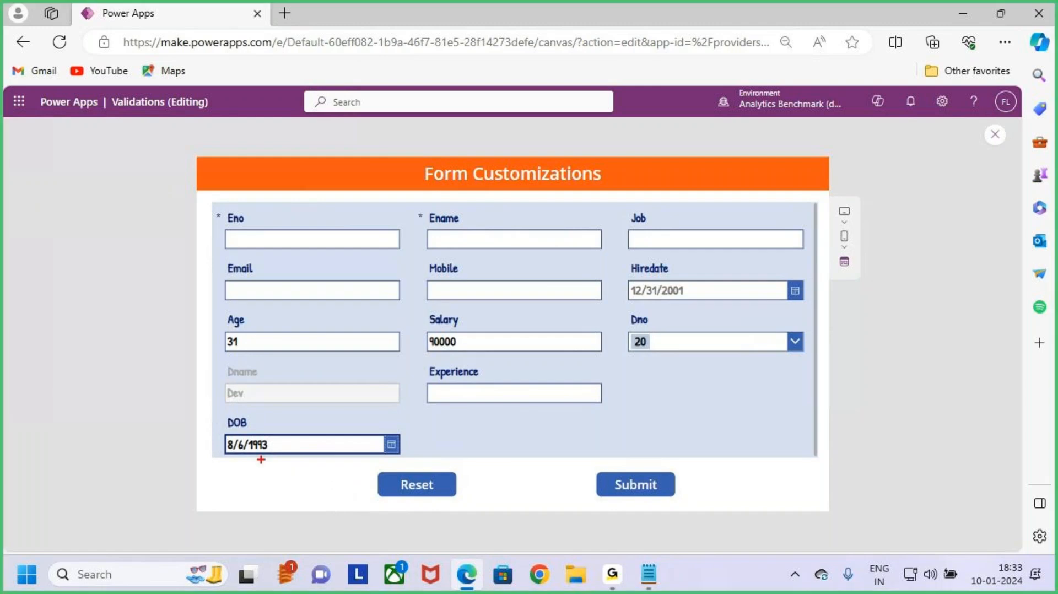
mouse_move(215, 430)
mouse_down()
mouse_move(400, 457)
mouse_move(468, 375)
mouse_move(451, 259)
mouse_move(234, 325)
mouse_move(254, 315)
mouse_move(224, 338)
mouse_move(275, 357)
mouse_up()
key(Escape)
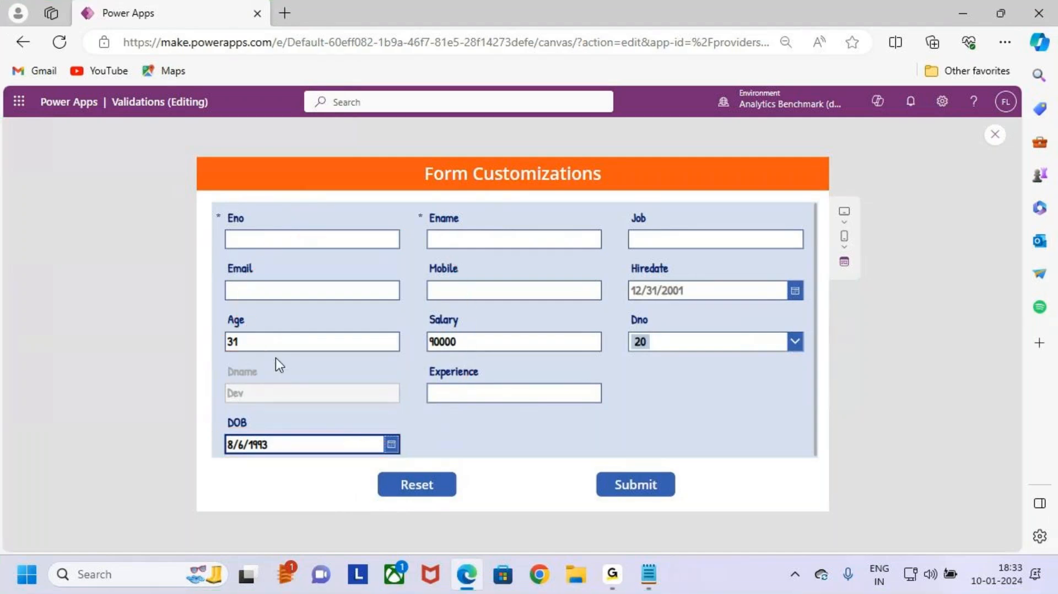
Step: Choose a different year and day in the DOB date picker to test the Age calculation with another birth date
click(391, 446)
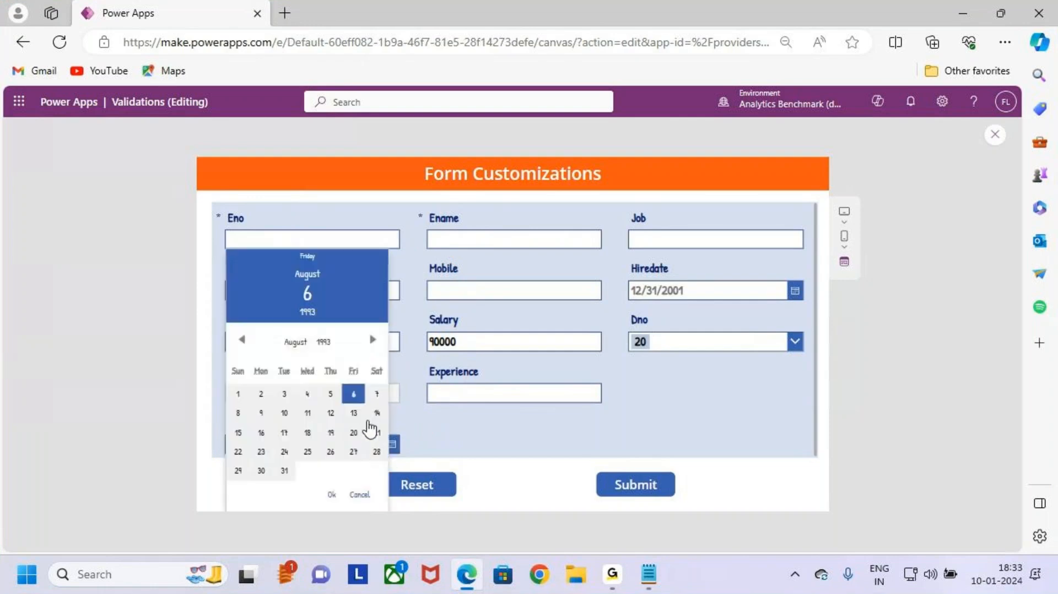
click(309, 316)
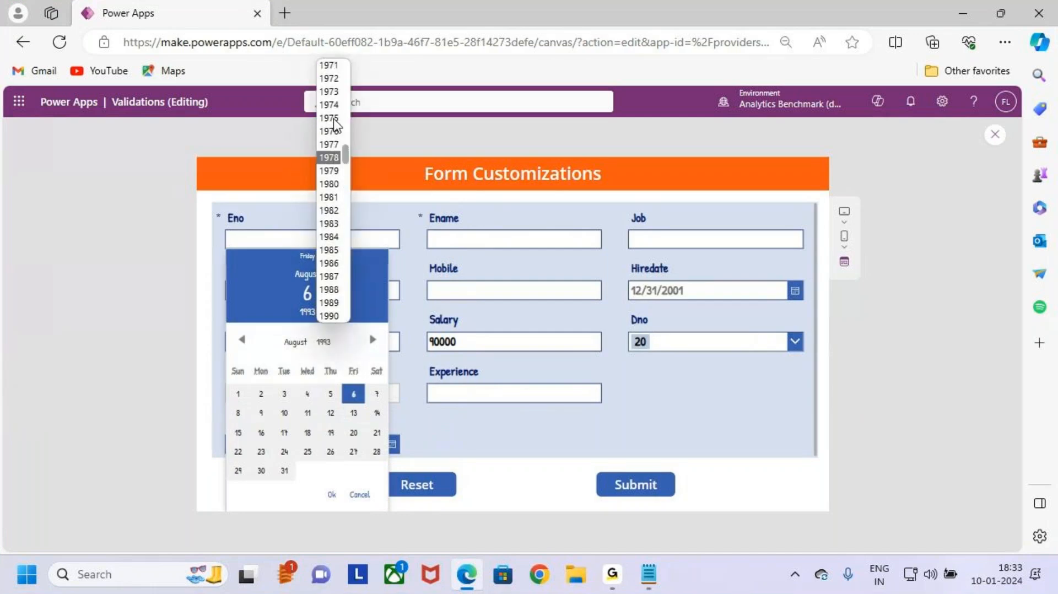
scroll(334, 142, down, 3)
scroll(337, 259, down, 2)
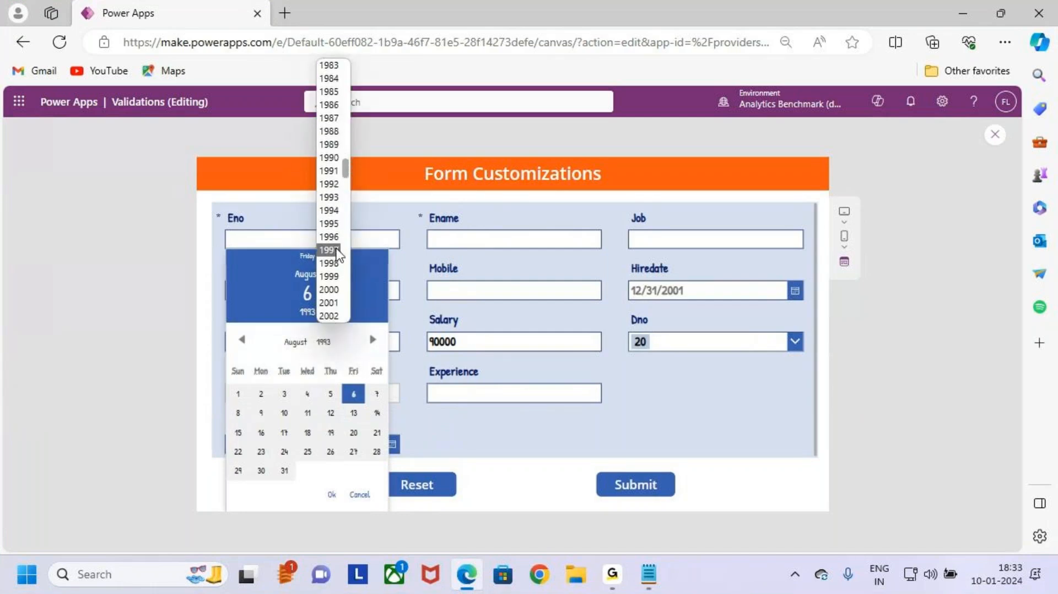
click(334, 289)
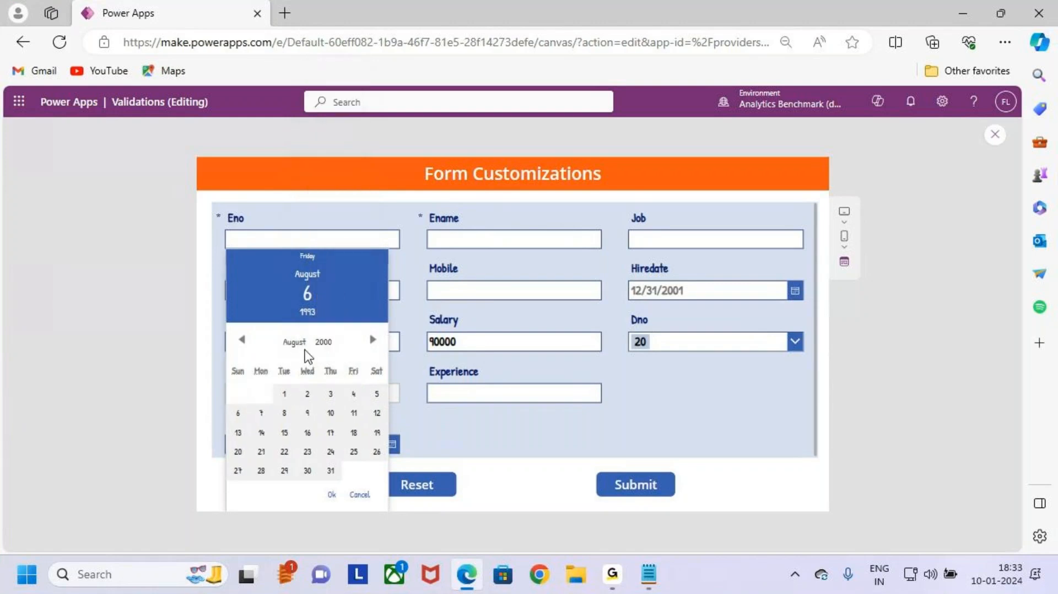
click(354, 395)
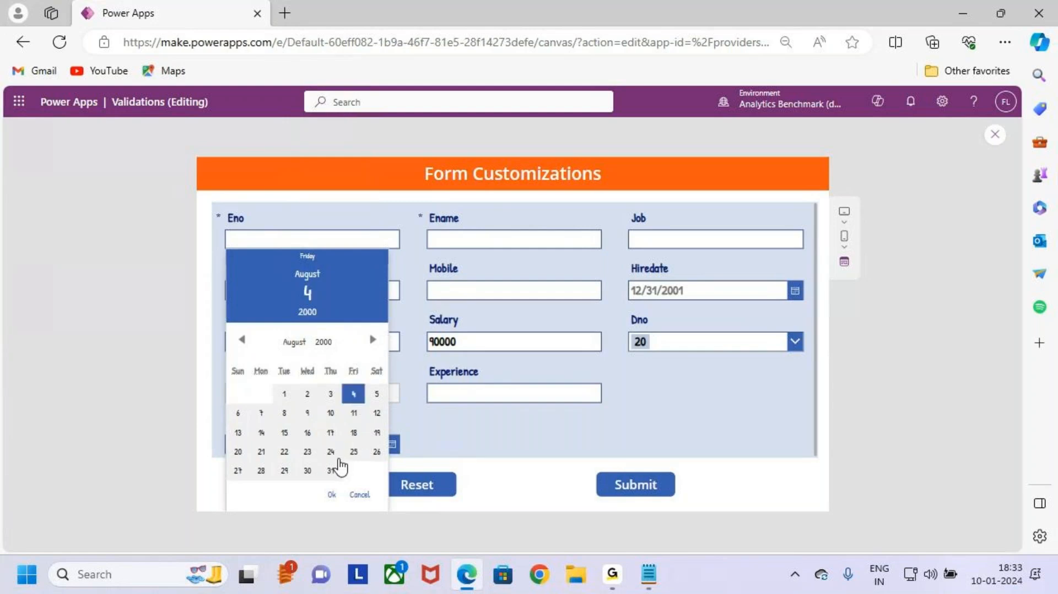
click(332, 495)
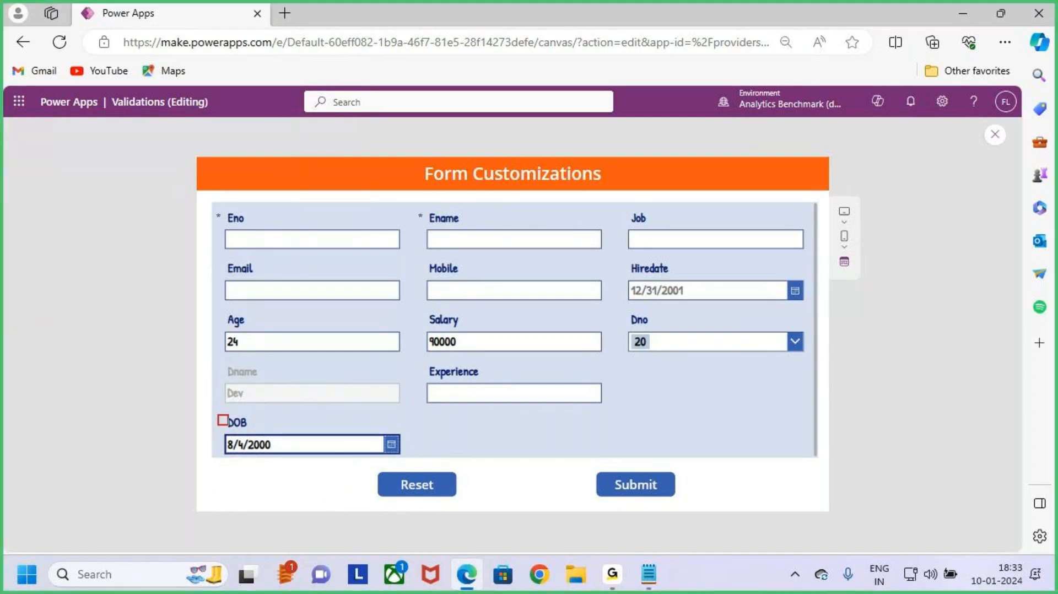
mouse_move(227, 425)
mouse_down()
mouse_move(323, 465)
mouse_move(401, 465)
mouse_move(404, 446)
mouse_move(511, 361)
mouse_move(318, 236)
mouse_move(266, 276)
mouse_move(240, 329)
mouse_move(262, 310)
mouse_move(425, 362)
mouse_up()
key(Escape)
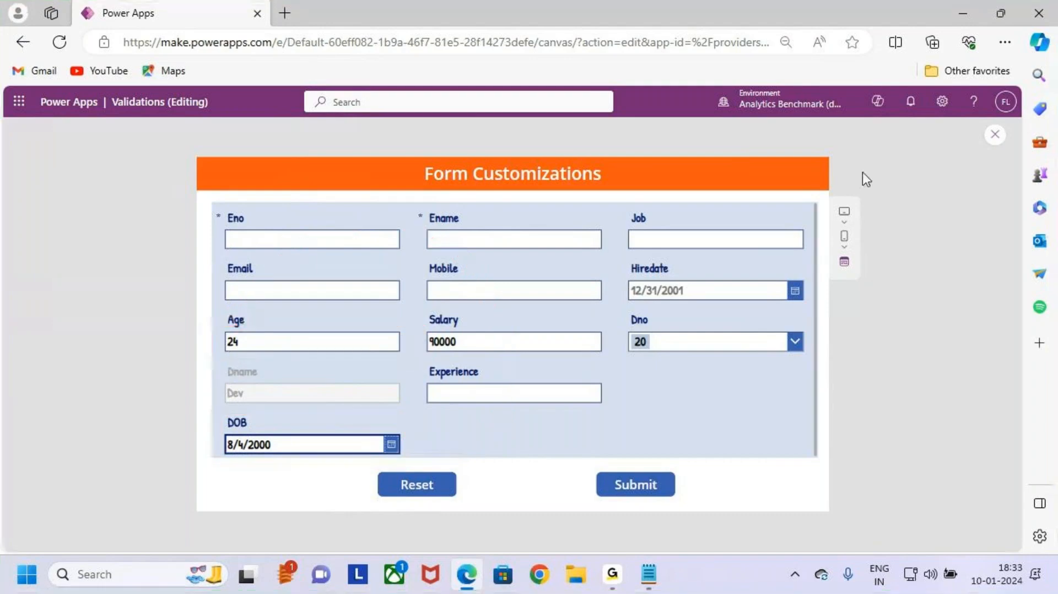
Step: Exit the preview, dismiss the tip, and review the DateDiff formula in the Age card's Default property
click(1002, 134)
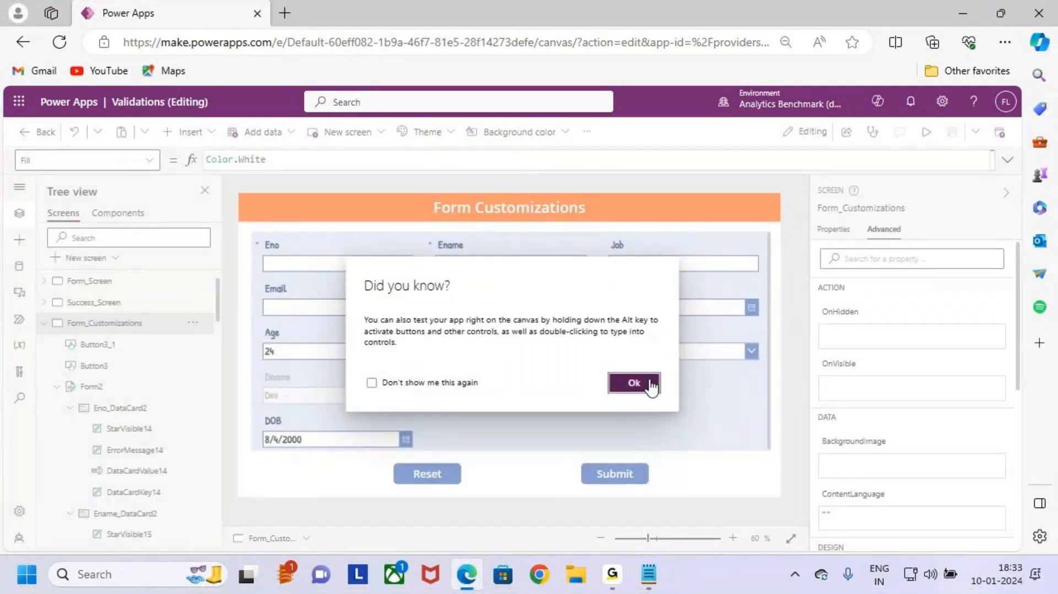
click(642, 383)
click(346, 353)
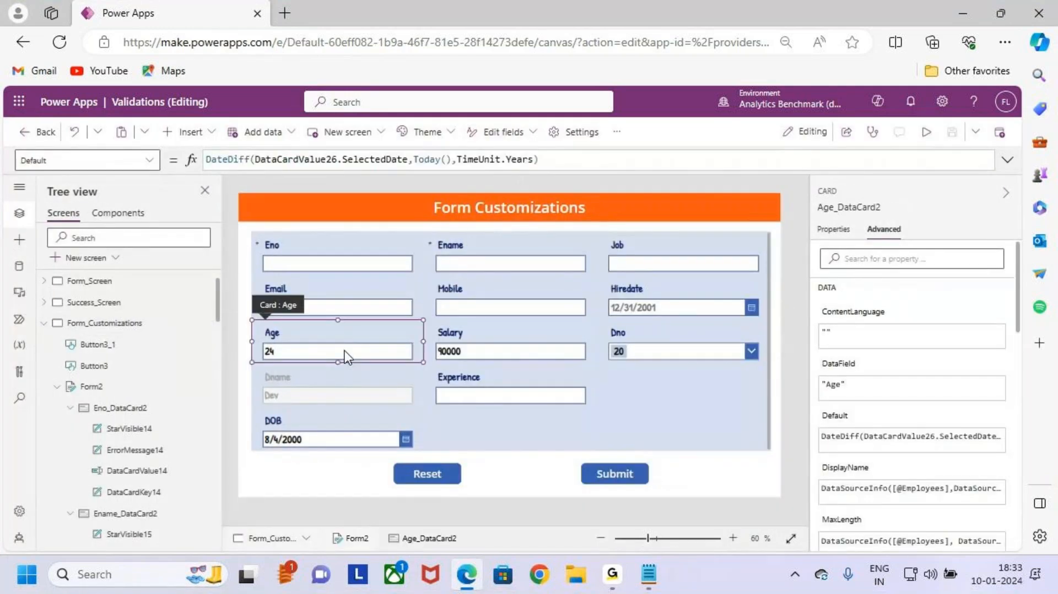
double_click(232, 159)
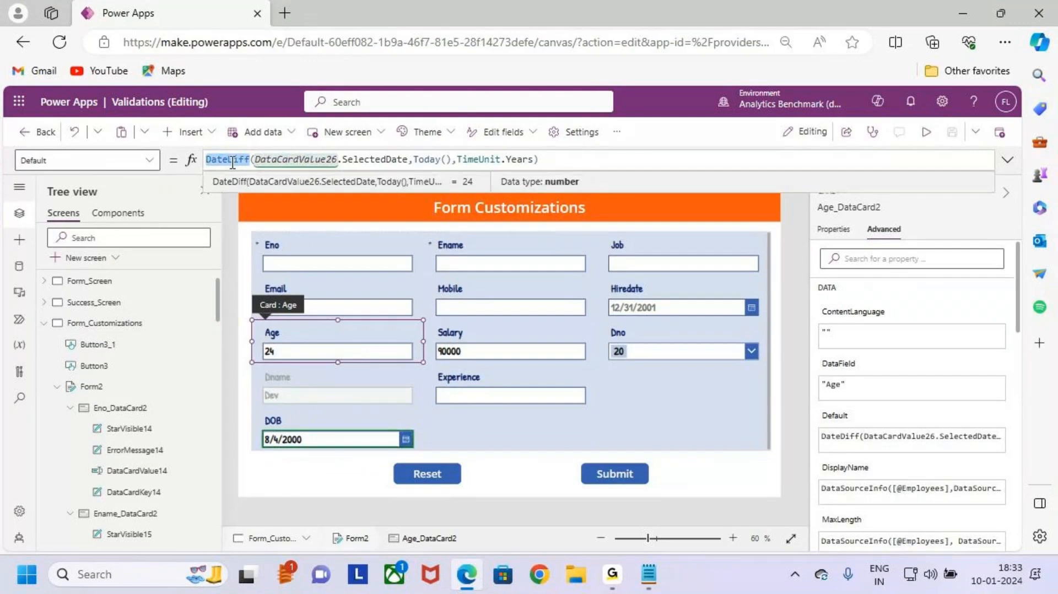
mouse_move(195, 148)
mouse_down()
mouse_move(555, 187)
mouse_move(561, 170)
mouse_up()
mouse_move(449, 106)
mouse_down()
mouse_move(459, 160)
mouse_move(480, 137)
mouse_up()
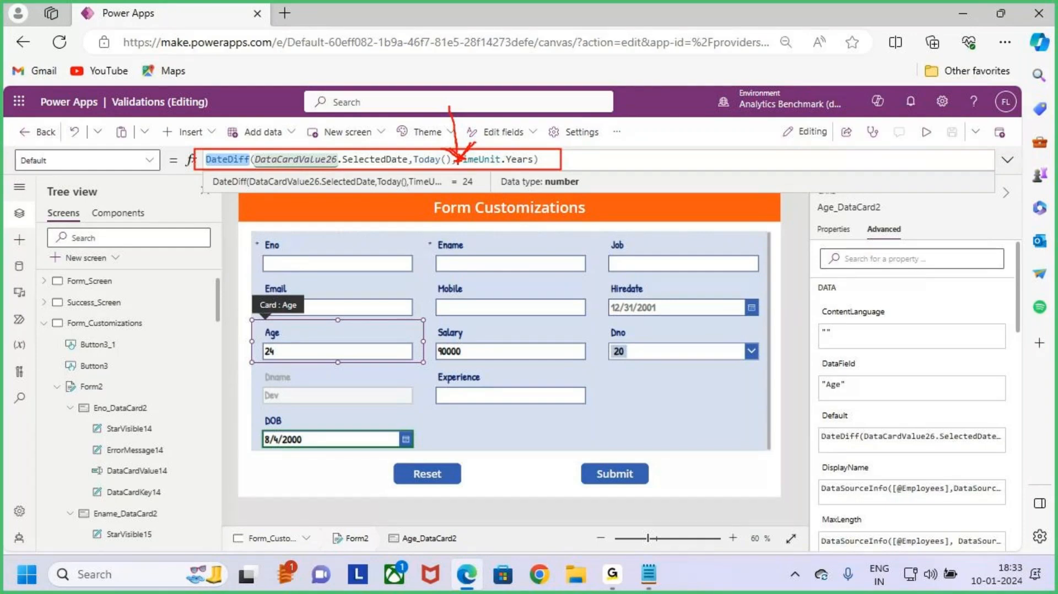
key(Escape)
click(567, 166)
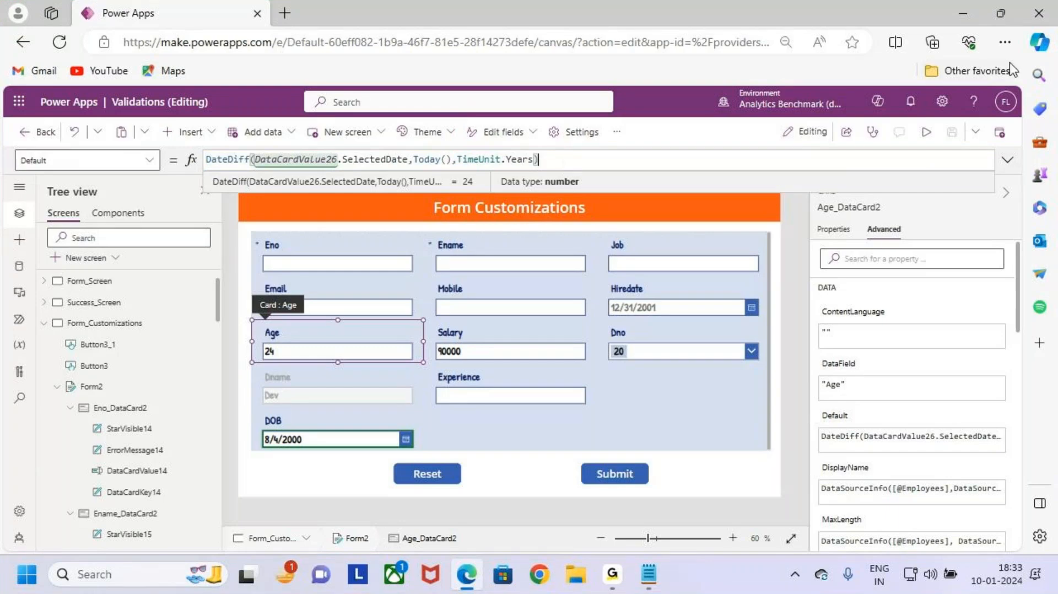
Step: Switch to the Form Customizations notes in Notepad and reread the Case 3 Emp_Age requirement
click(962, 13)
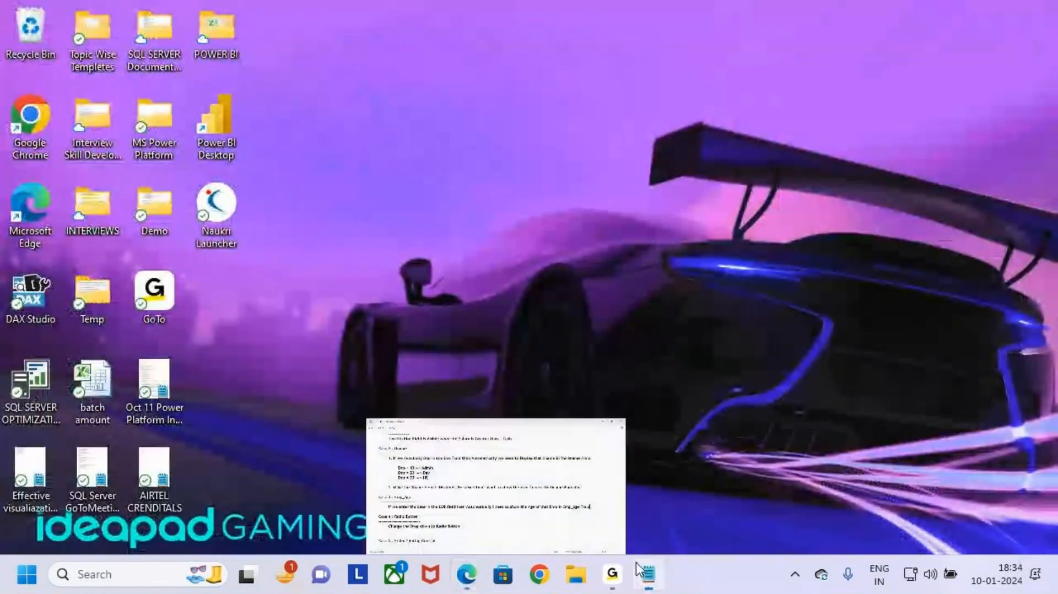
click(644, 573)
drag(91, 361, 952, 372)
click(408, 366)
click(950, 421)
click(962, 12)
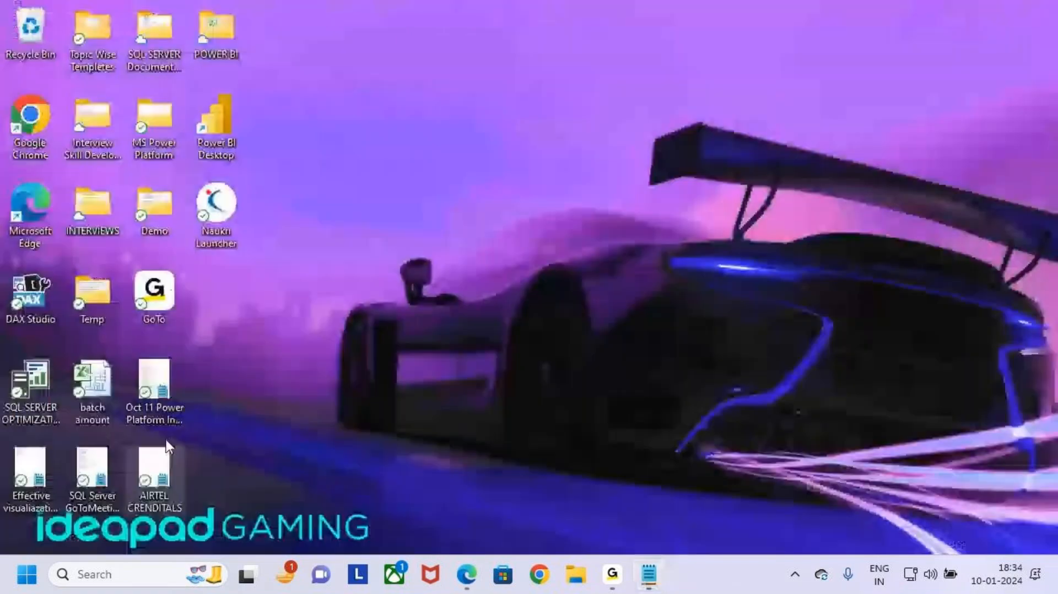
Step: Return to Power Apps and preview the form to compare the Age value with the entered DOB
click(466, 574)
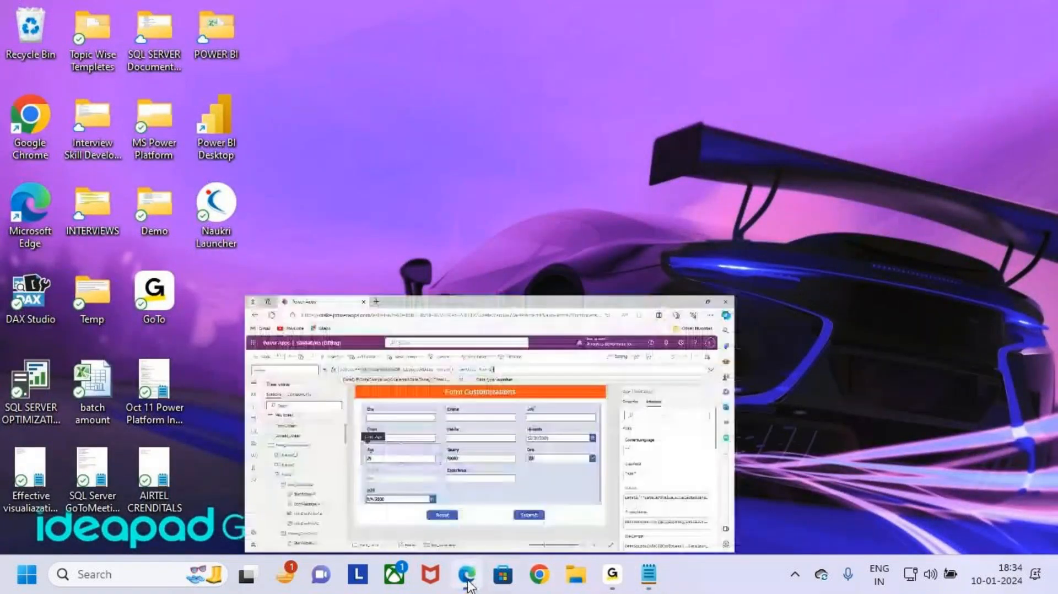
click(925, 132)
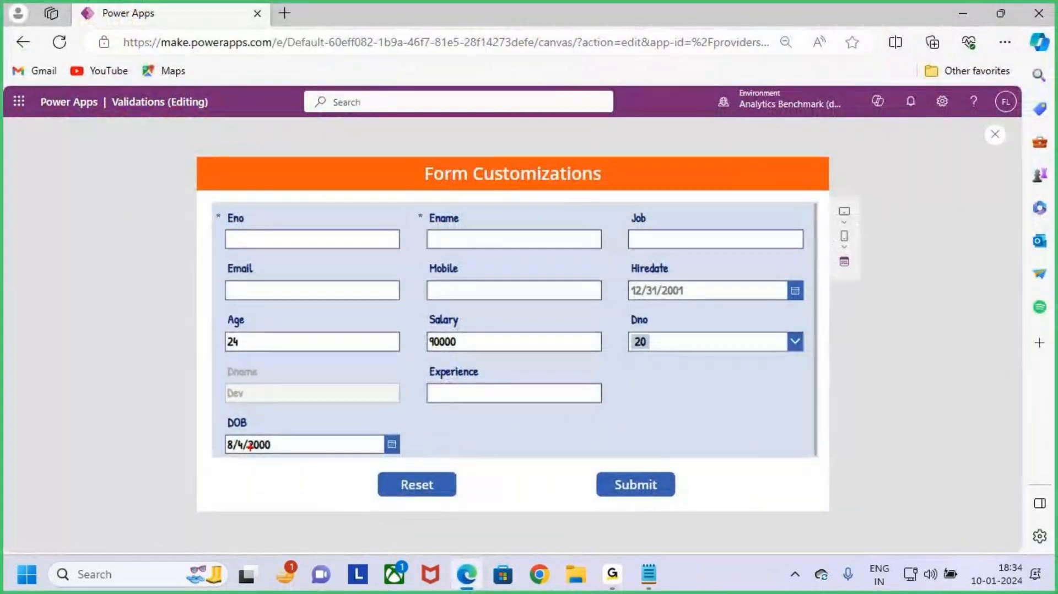
mouse_move(210, 423)
mouse_down()
mouse_move(329, 457)
mouse_move(410, 464)
mouse_move(465, 248)
mouse_move(283, 328)
mouse_up()
key(Escape)
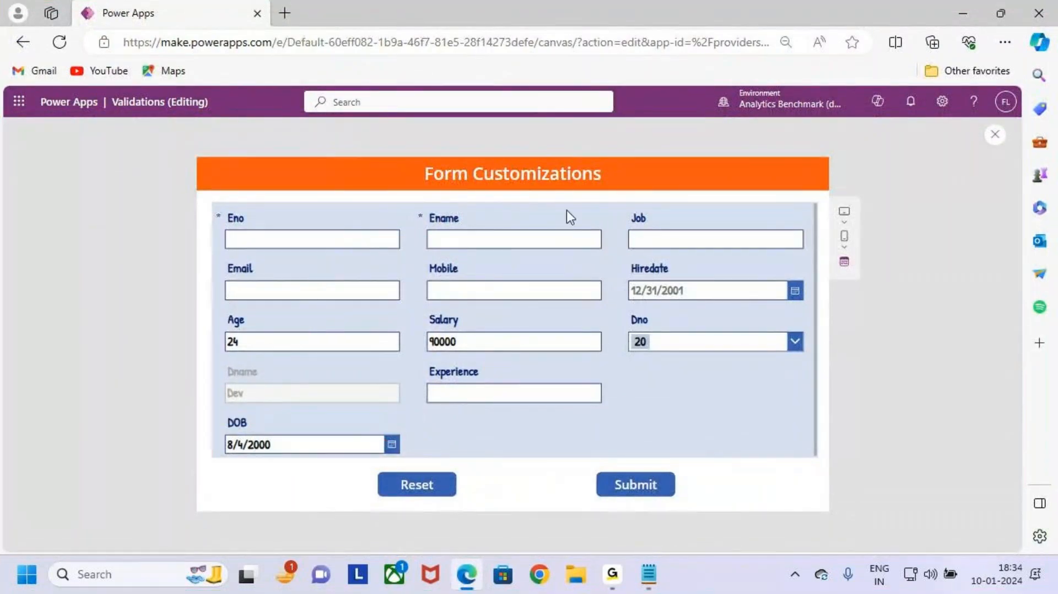
key(Escape)
Step: Switch to the Notepad notes and read the Case 4 requirement about changing the drop-down to a radio button
click(964, 11)
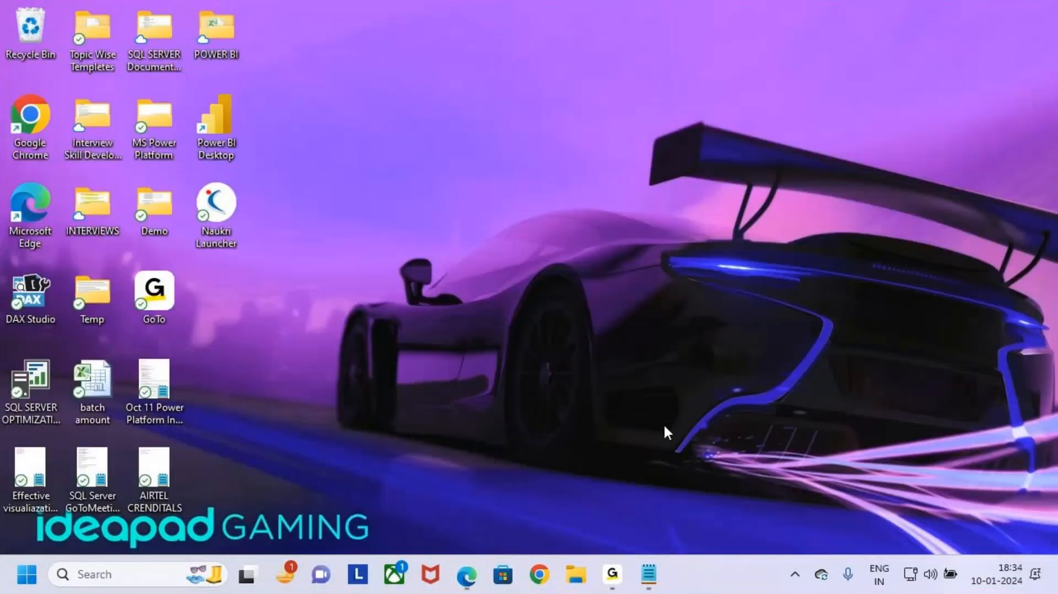
click(648, 574)
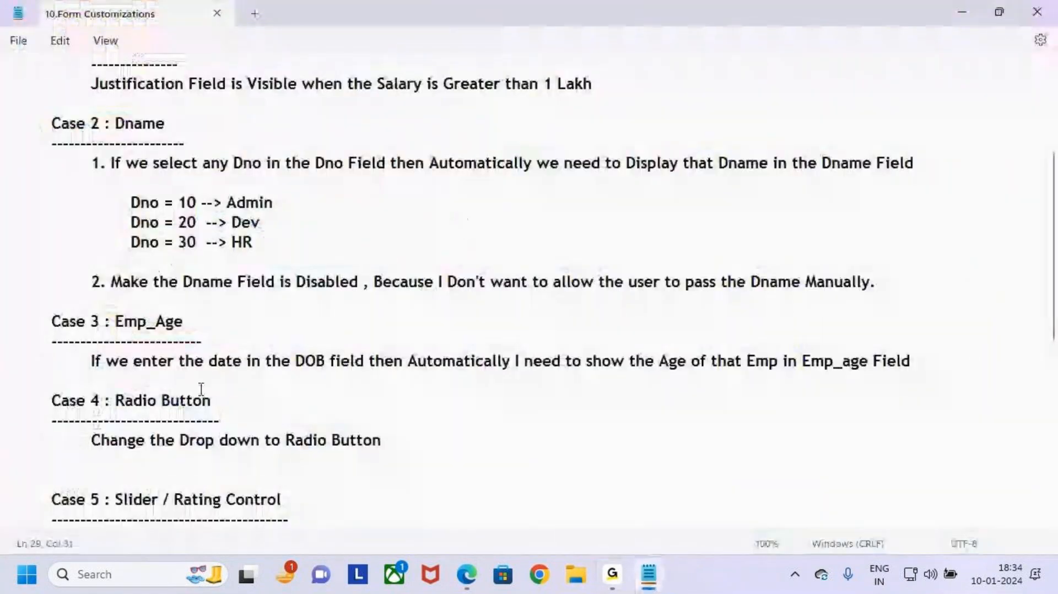
scroll(199, 389, down, 1)
scroll(200, 389, down, 2)
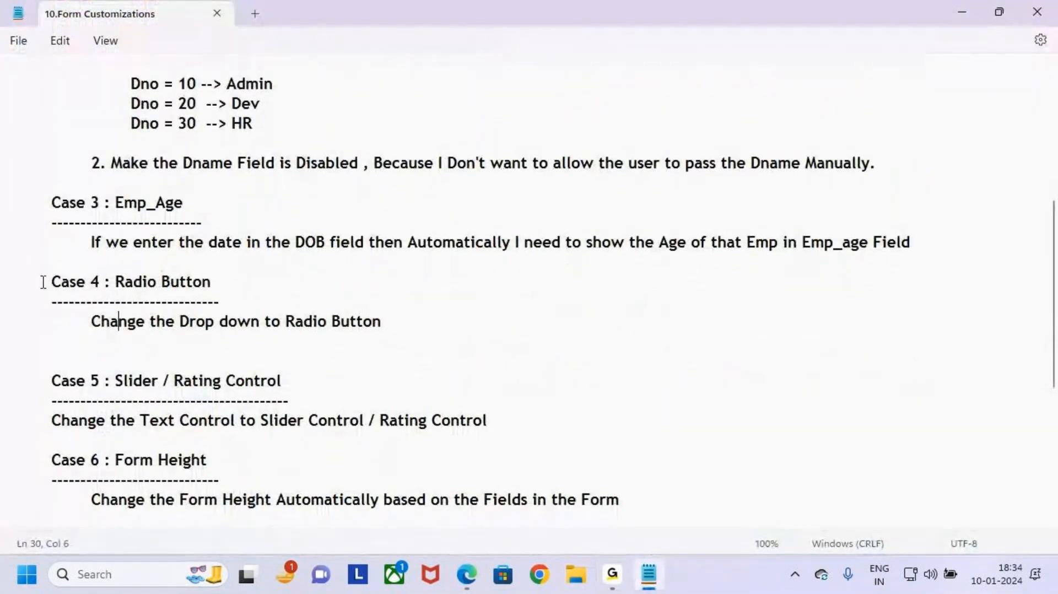
drag(52, 281, 90, 283)
click(118, 325)
drag(91, 321, 383, 330)
click(418, 323)
click(961, 14)
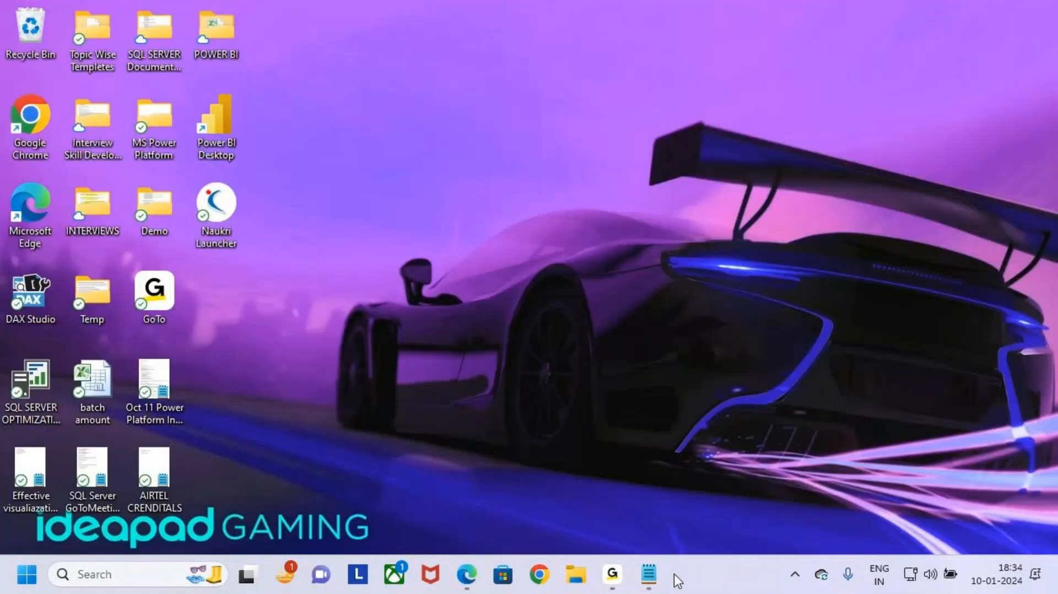
Step: Return to Power Apps, select the Dno card, and preview the form with the Dno drop-down choices expanded
click(474, 584)
click(630, 382)
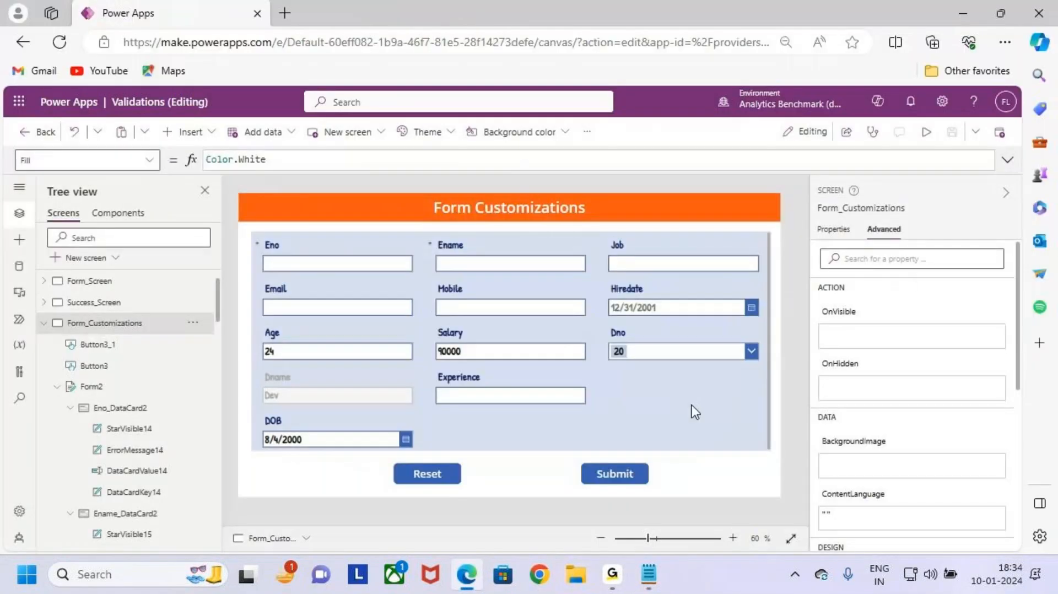
click(671, 354)
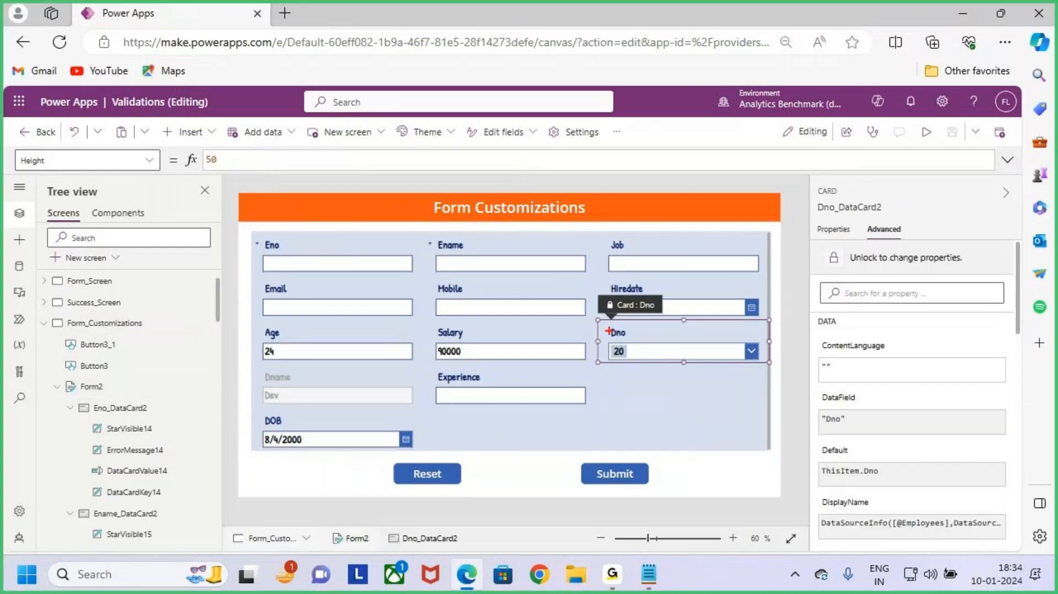
mouse_move(598, 321)
mouse_down()
mouse_move(696, 364)
mouse_move(758, 364)
mouse_up()
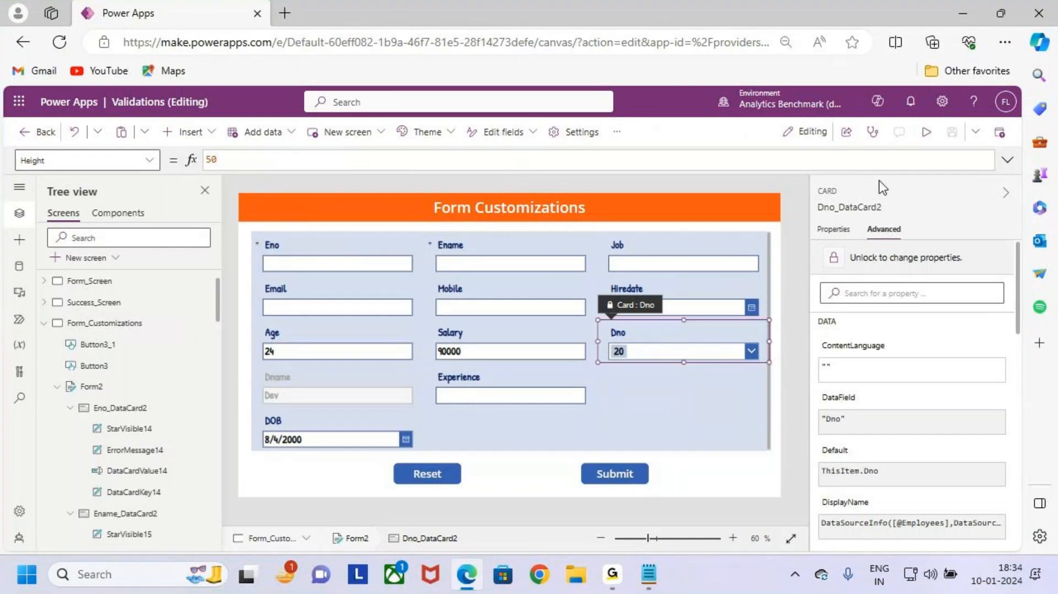
click(927, 131)
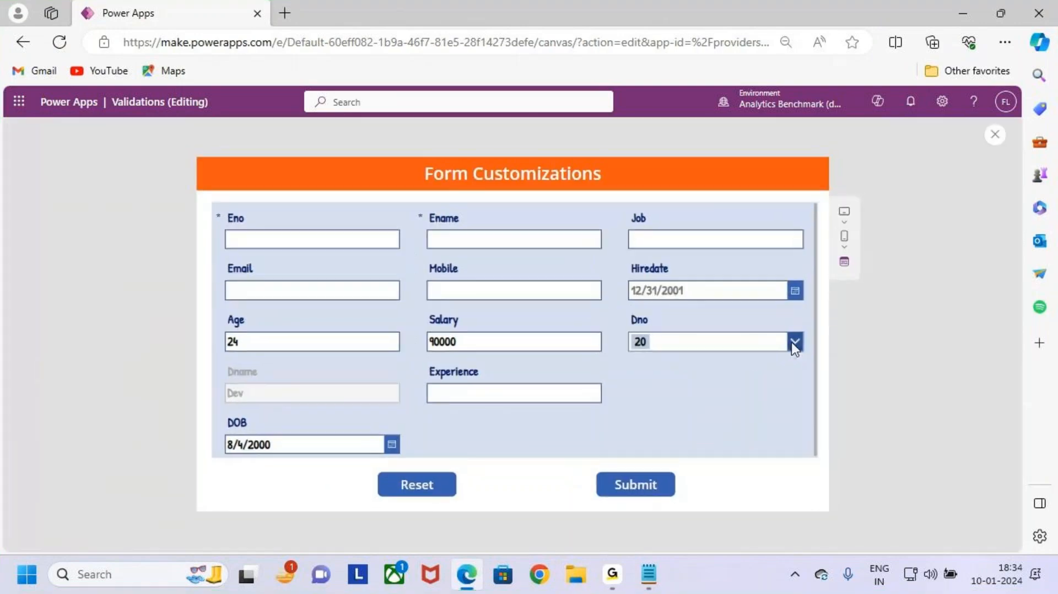
click(794, 344)
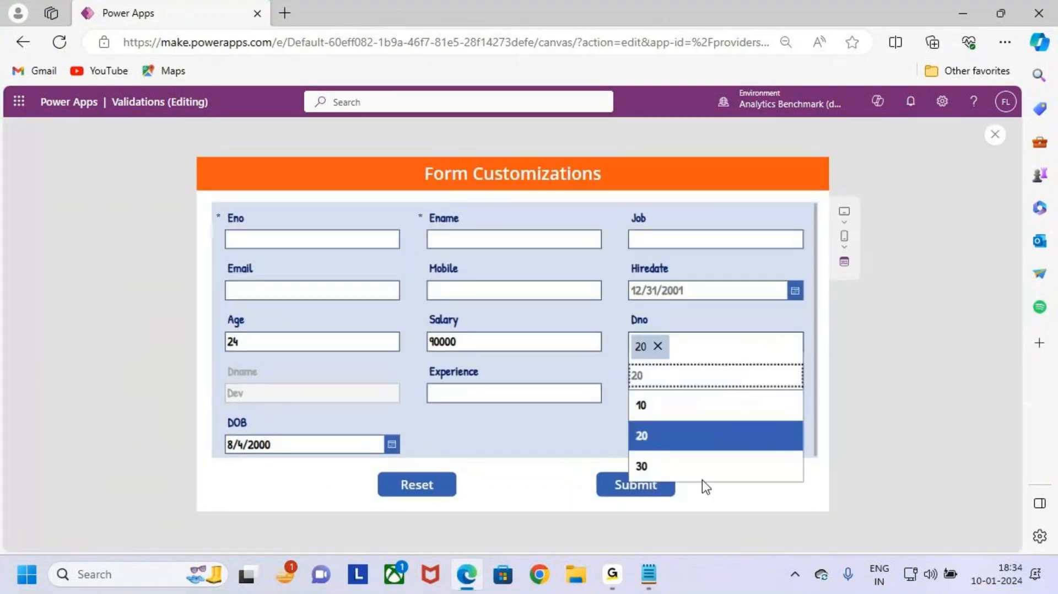
Step: Collapse the Dno drop-down in the preview, reopen it to review its choices, and close it again
click(726, 318)
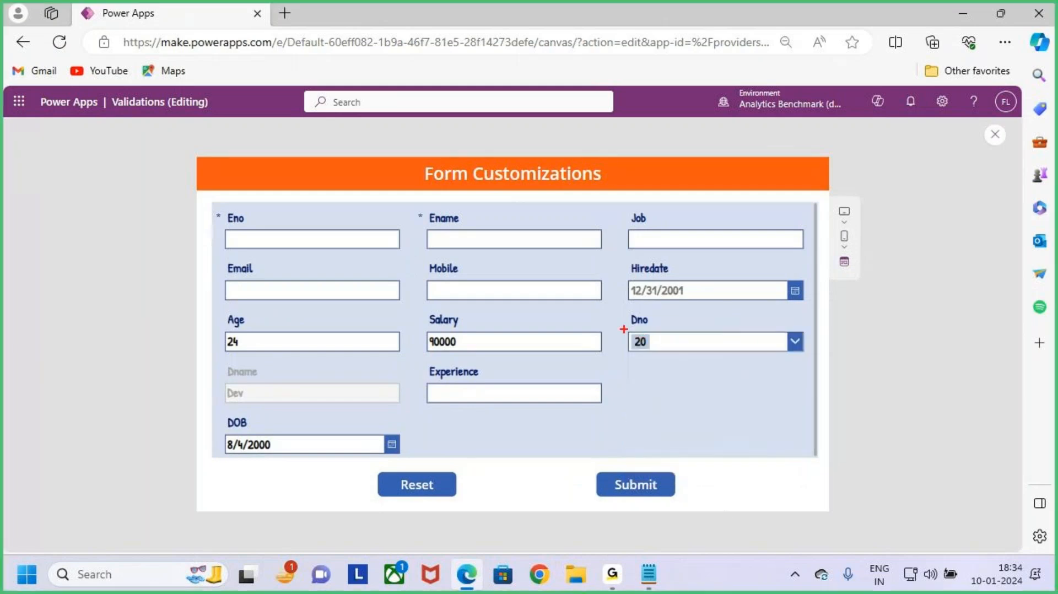
drag(621, 324, 810, 360)
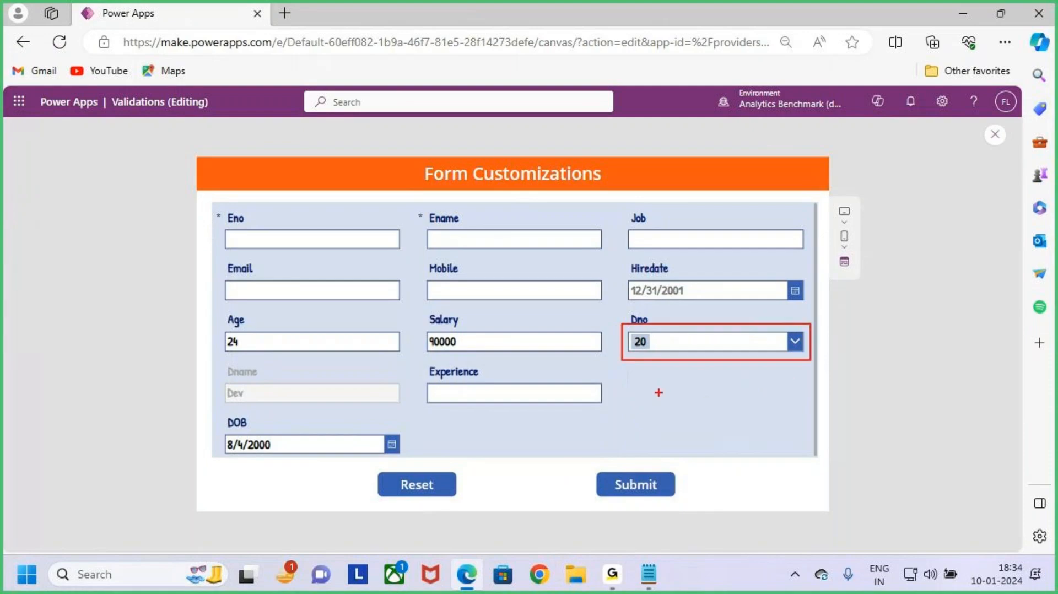
key(Escape)
click(794, 342)
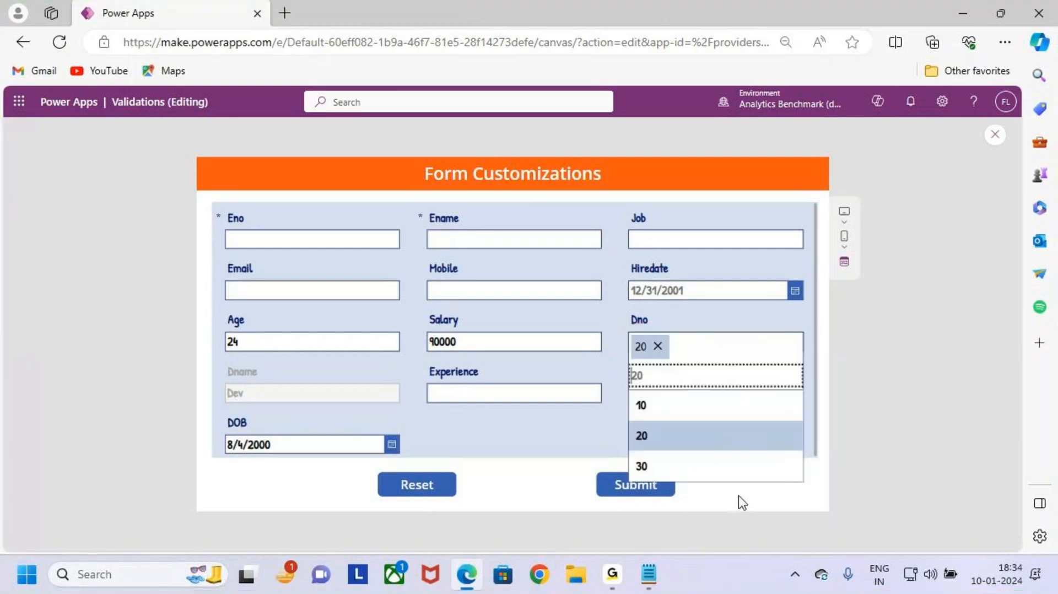
click(766, 324)
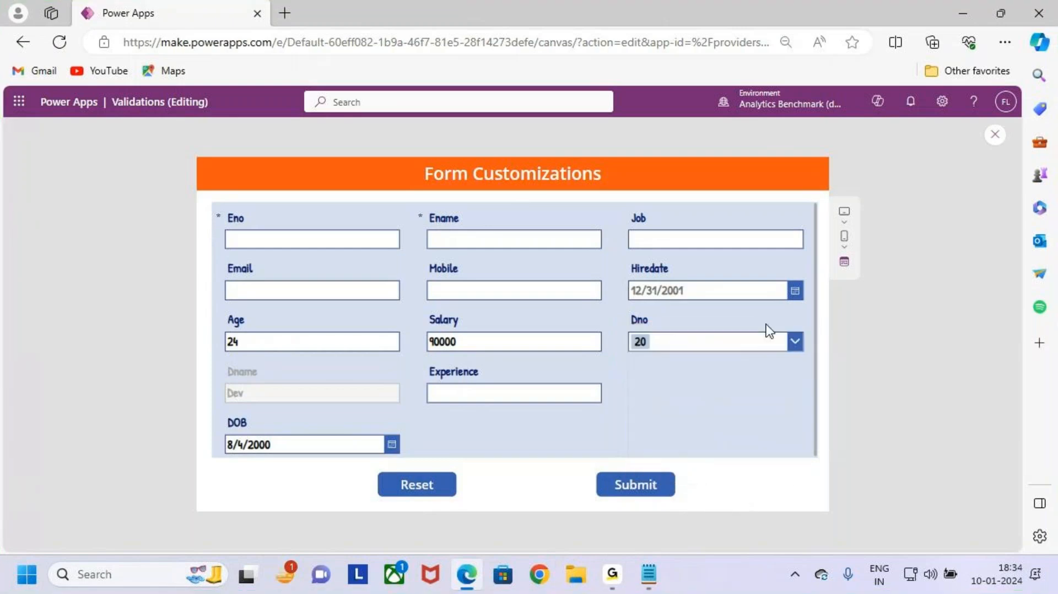
key(ctrl+2)
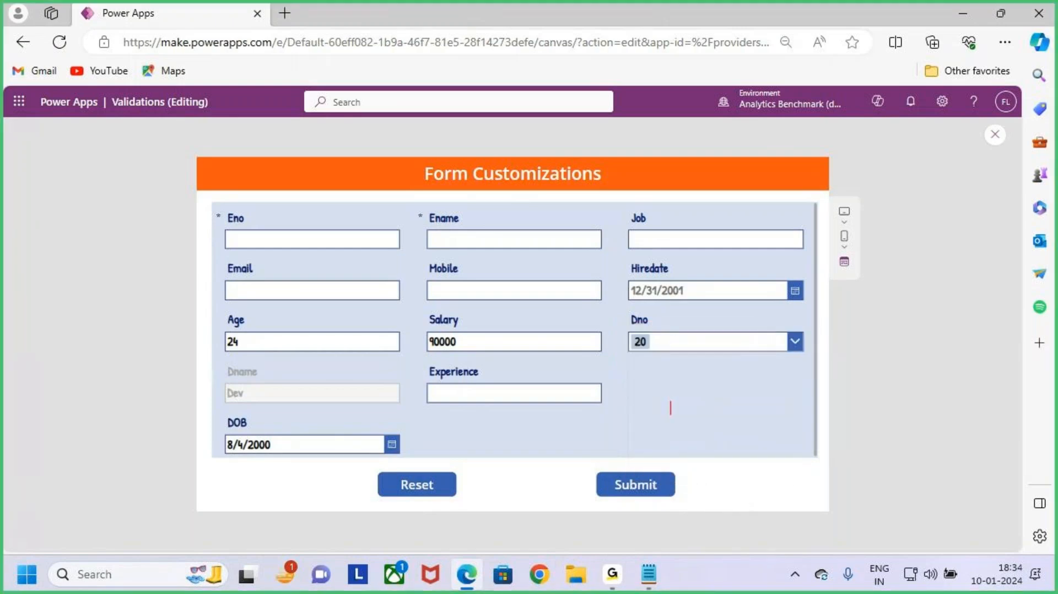
text(t)
text(Rs)
key(BackSpace)
text(a)
key(Caps_Lock)
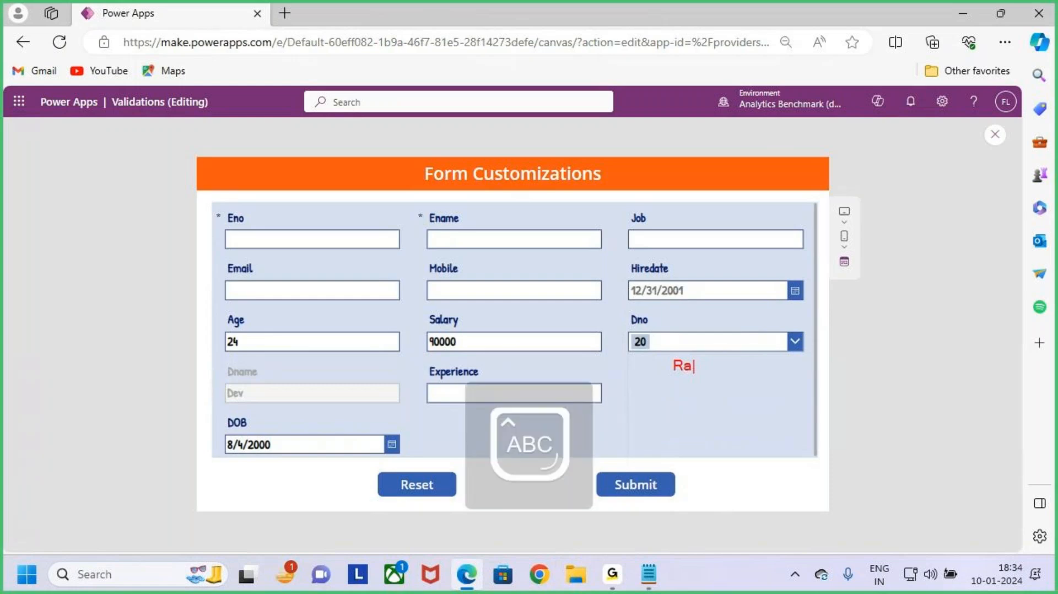
key(BackSpace)
key(BackSpace)
key(Caps_Lock)
text(Radio )
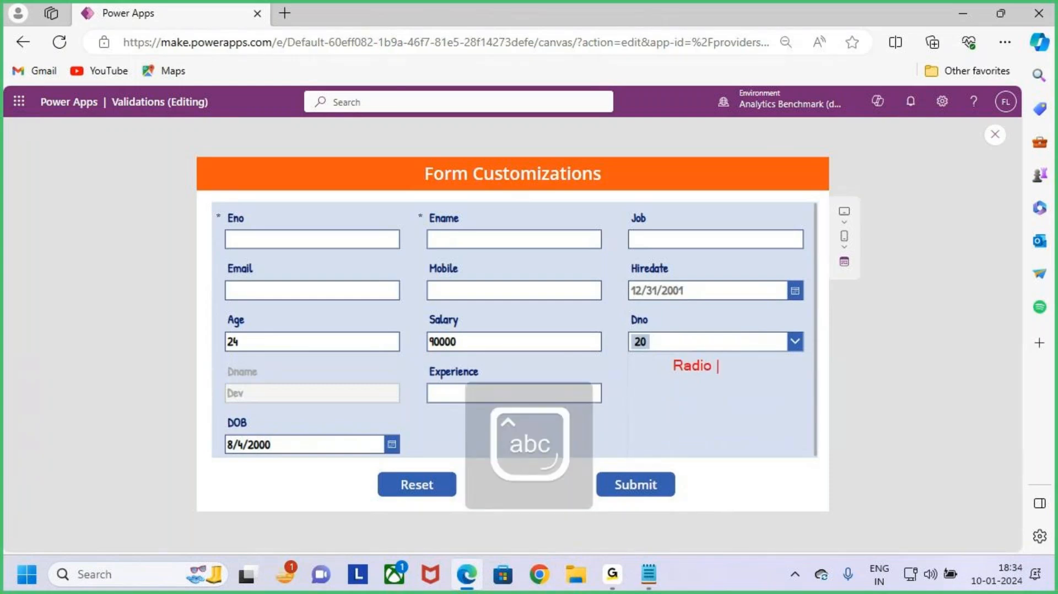
text(Button)
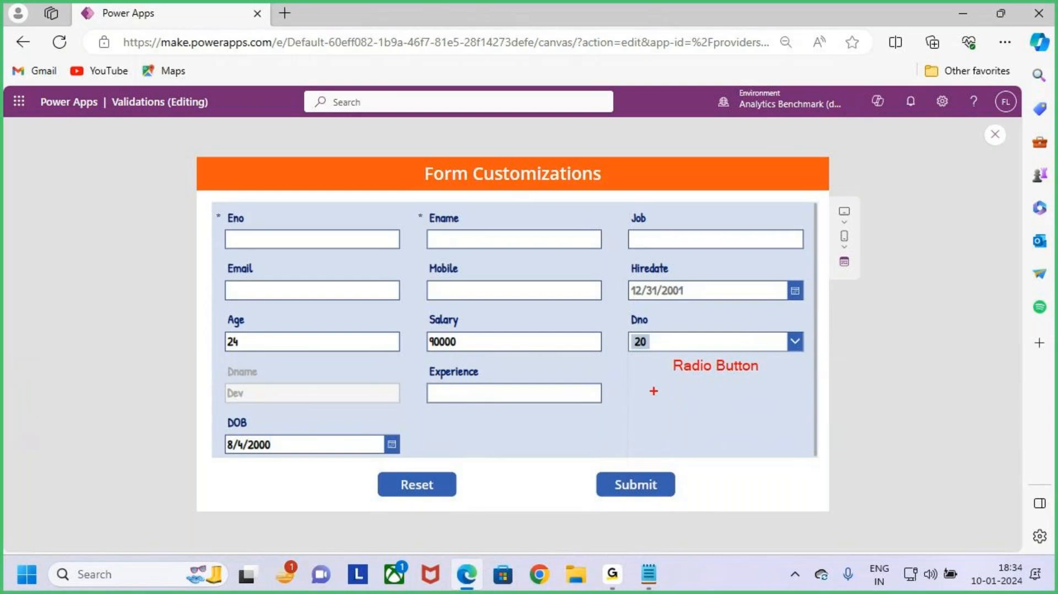
drag(641, 382, 655, 398)
drag(688, 383, 705, 401)
mouse_move(727, 385)
mouse_down()
mouse_move(738, 392)
mouse_move(728, 392)
mouse_up()
mouse_move(625, 330)
mouse_down()
mouse_move(720, 362)
mouse_move(806, 358)
mouse_up()
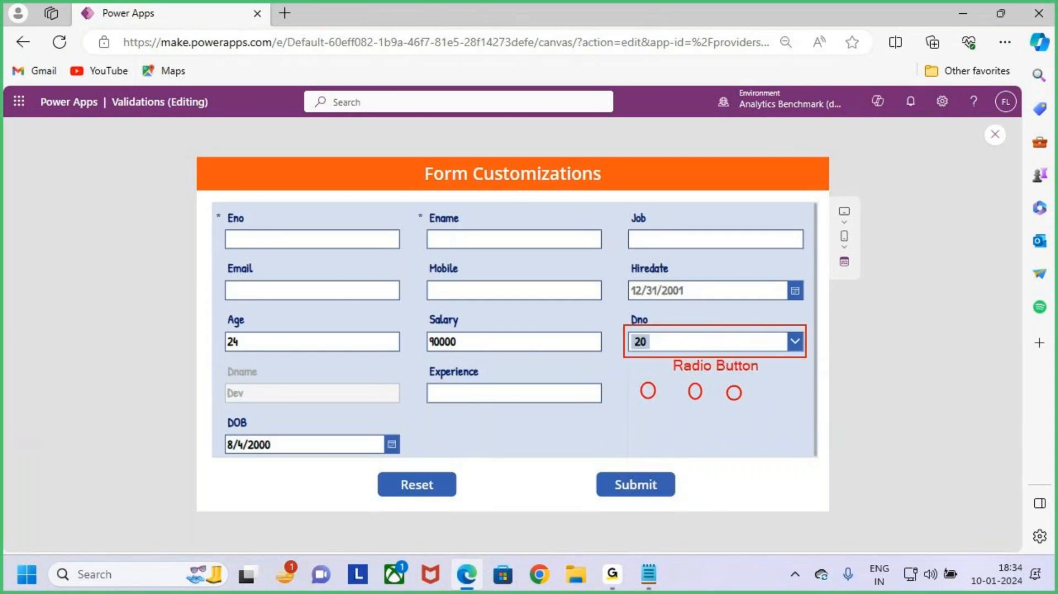
drag(716, 277, 728, 319)
mouse_move(730, 308)
mouse_down()
mouse_move(748, 387)
mouse_move(736, 393)
mouse_up()
drag(736, 394, 769, 395)
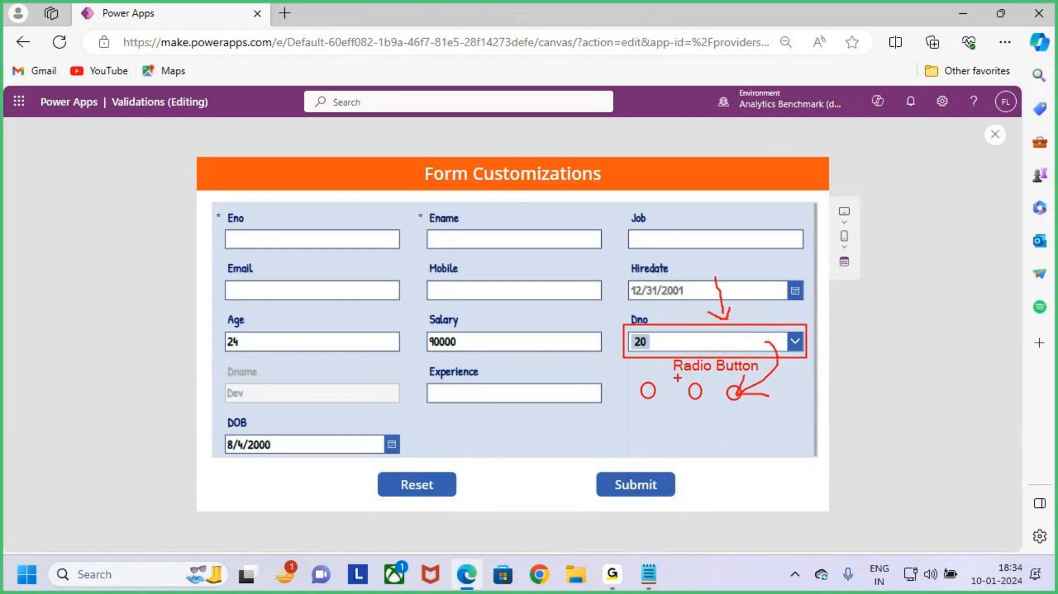
key(ctrl+z)
drag(623, 358, 788, 396)
key(Escape)
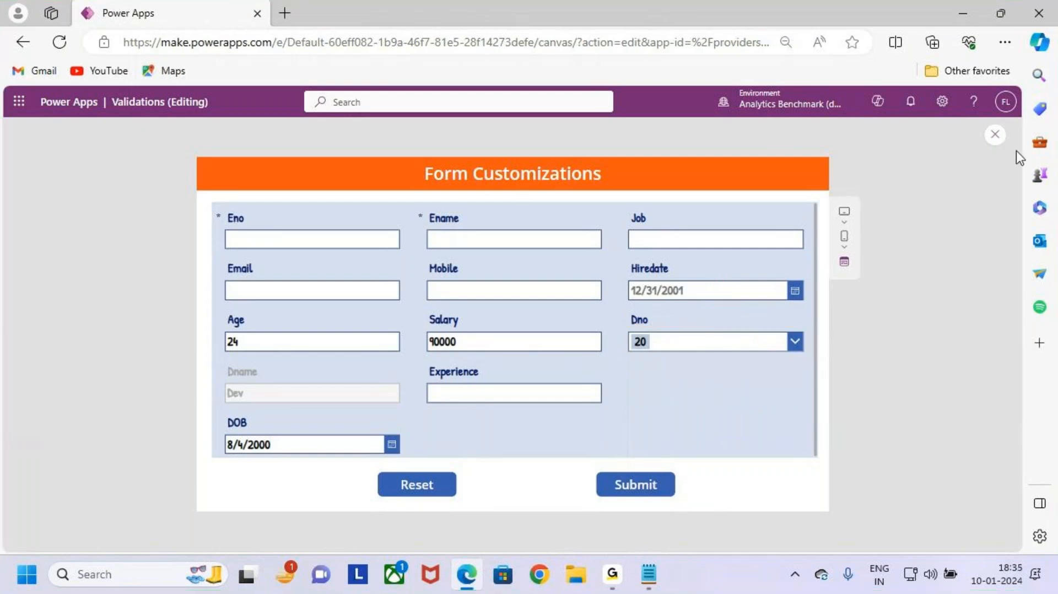
Step: Exit the preview, dismiss the testing tip, and select the combo box inside the Dno card
click(993, 138)
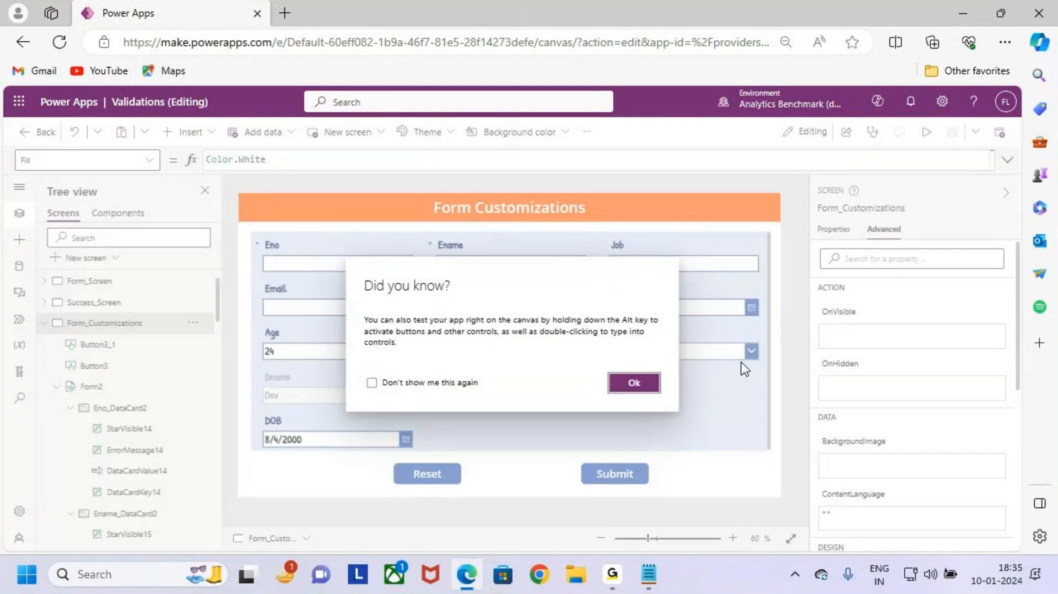
click(651, 386)
click(649, 344)
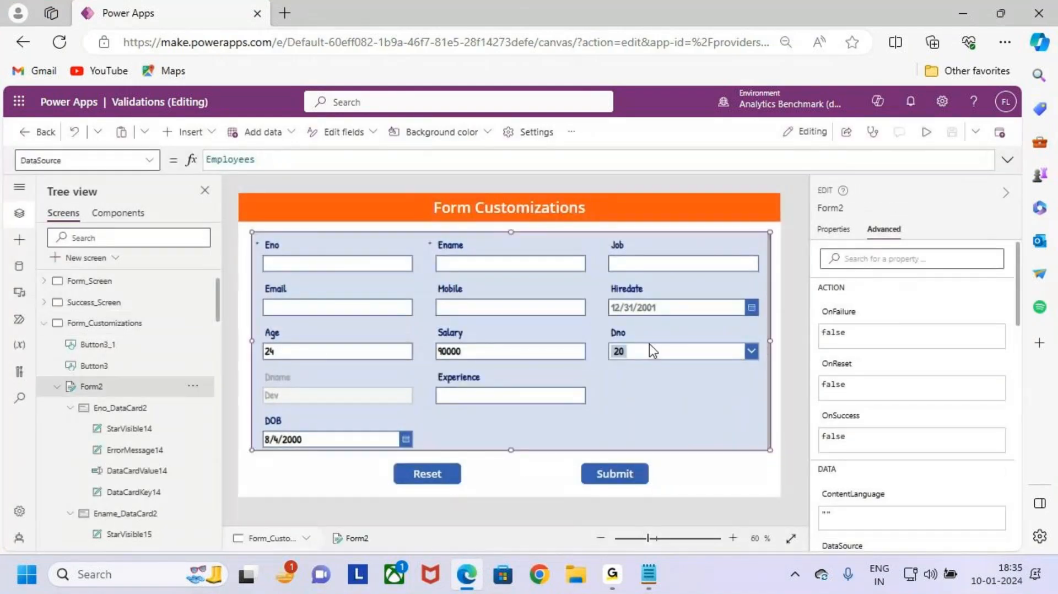
click(643, 337)
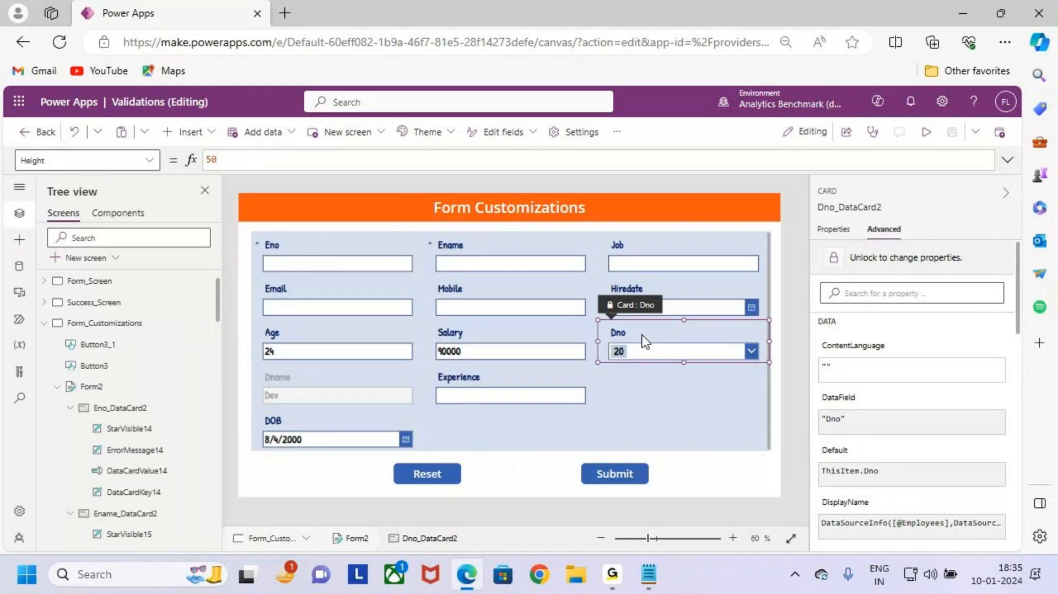
click(721, 353)
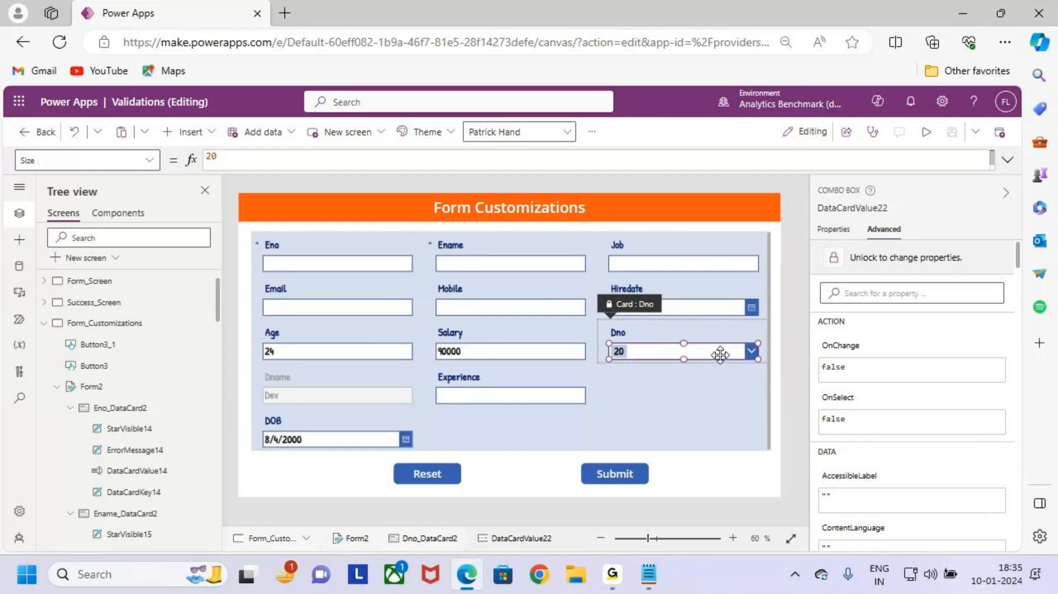
Step: Insert a Radio control into the Dno card, unlocking the card, and place it at about X 30, Y 31
click(193, 132)
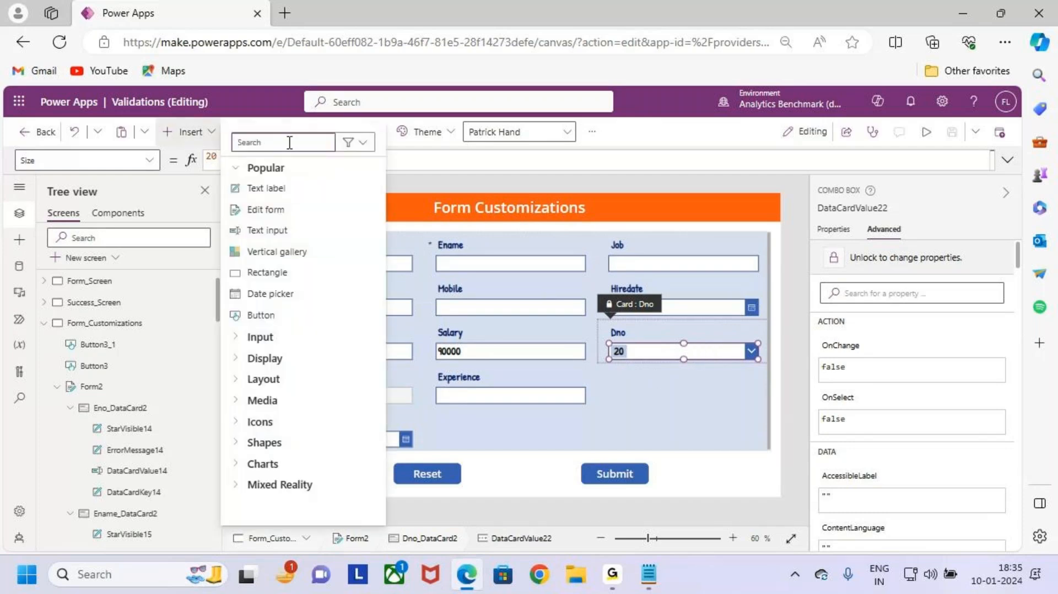
text(radio)
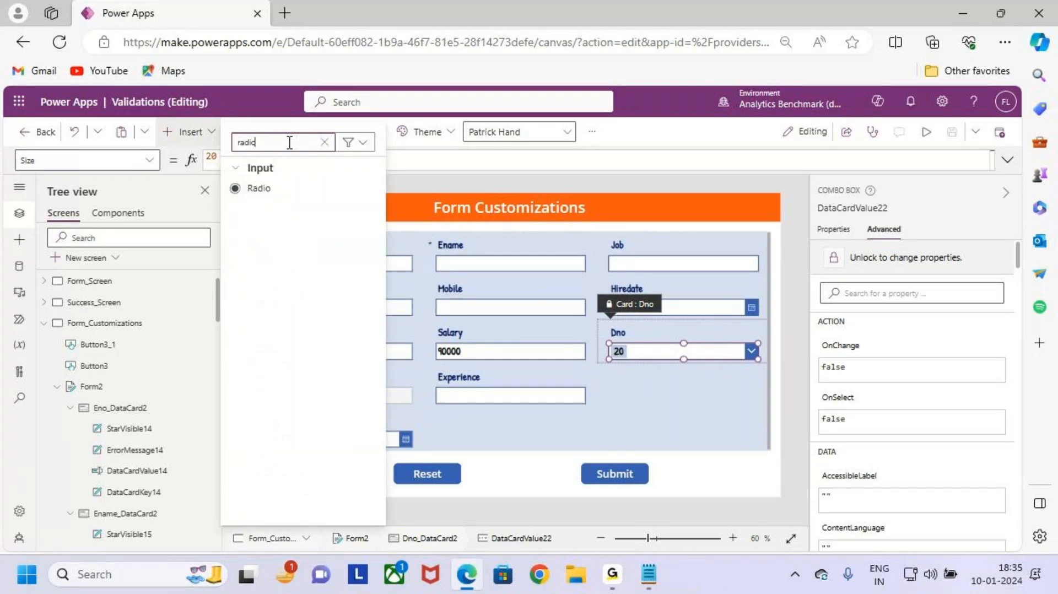
click(300, 193)
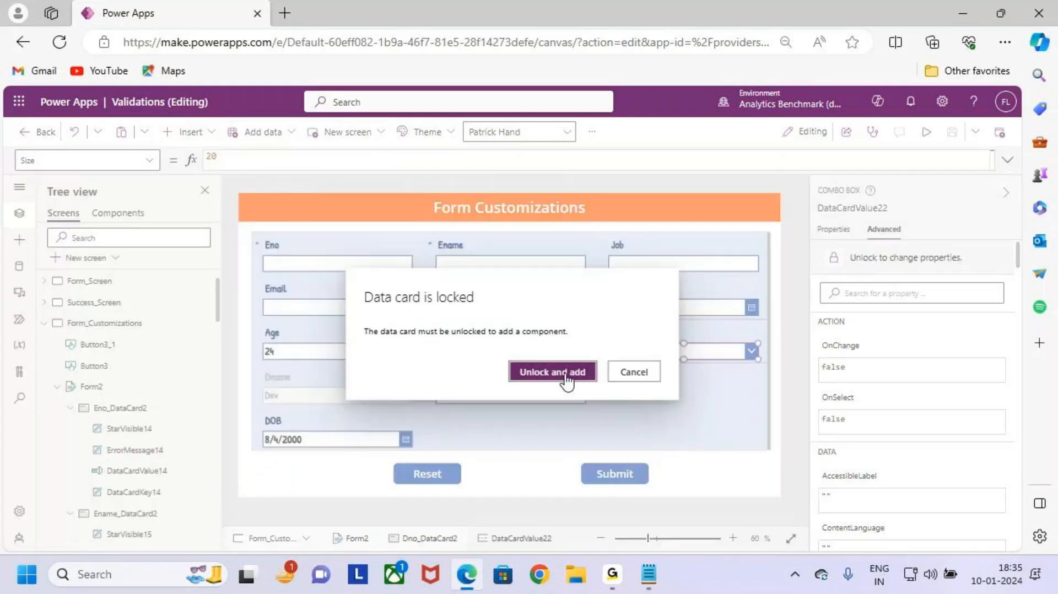
click(564, 373)
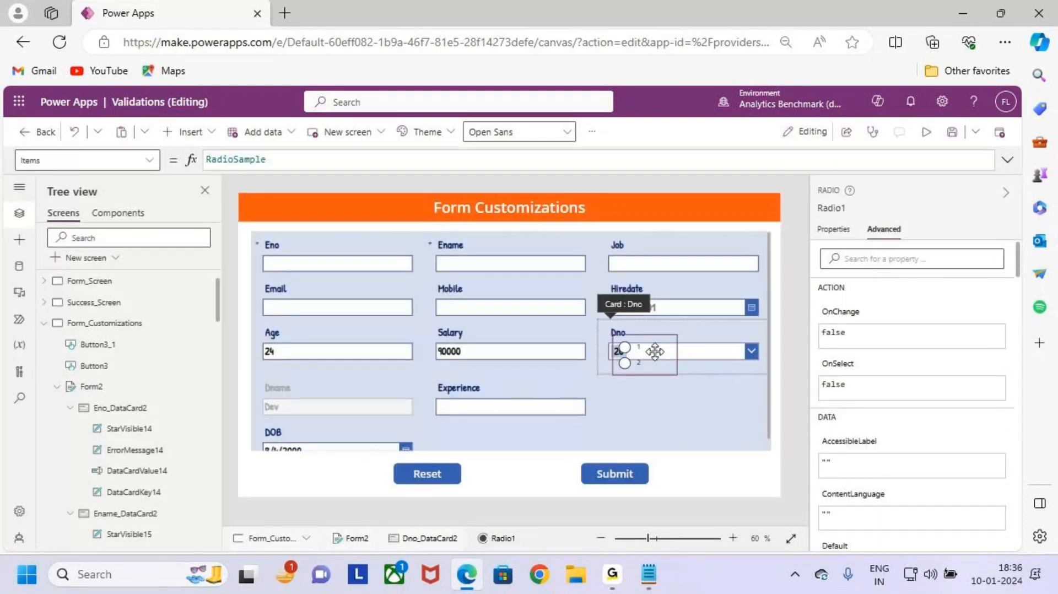
mouse_move(654, 352)
mouse_down()
mouse_move(646, 354)
mouse_move(655, 351)
mouse_up()
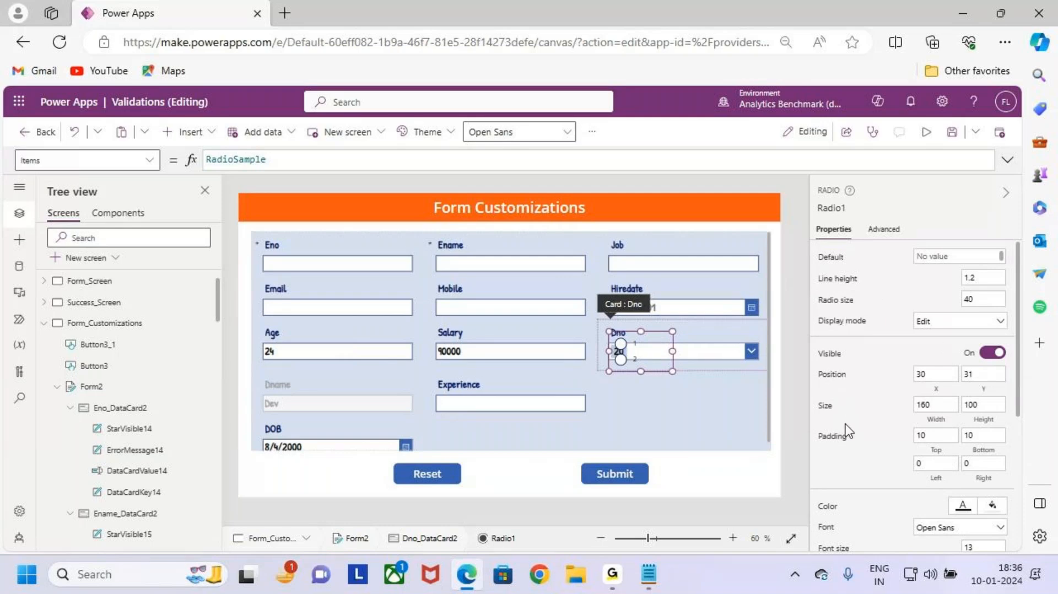
Step: Look through the new radio control's properties for a setting that controls how its options are arranged
scroll(850, 456, down, 3)
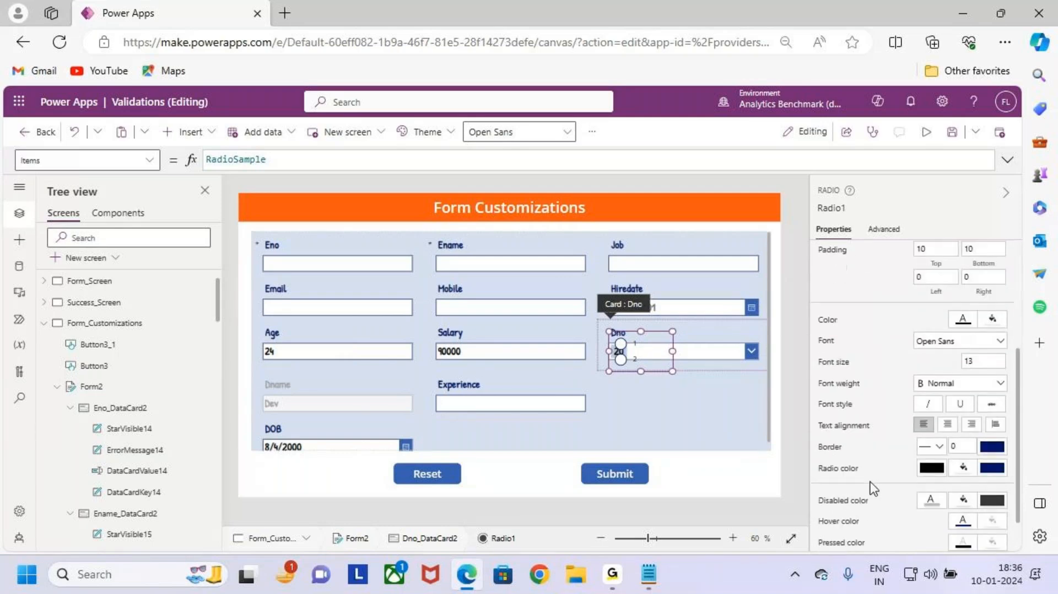
scroll(862, 447, up, 3)
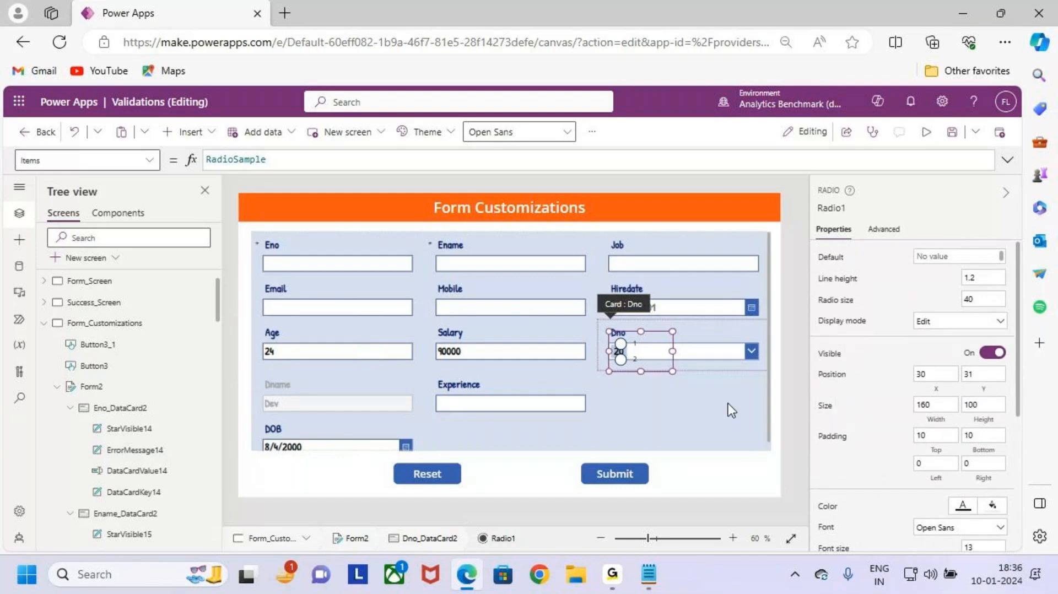
click(654, 378)
click(633, 348)
click(633, 348)
scroll(851, 430, down, 3)
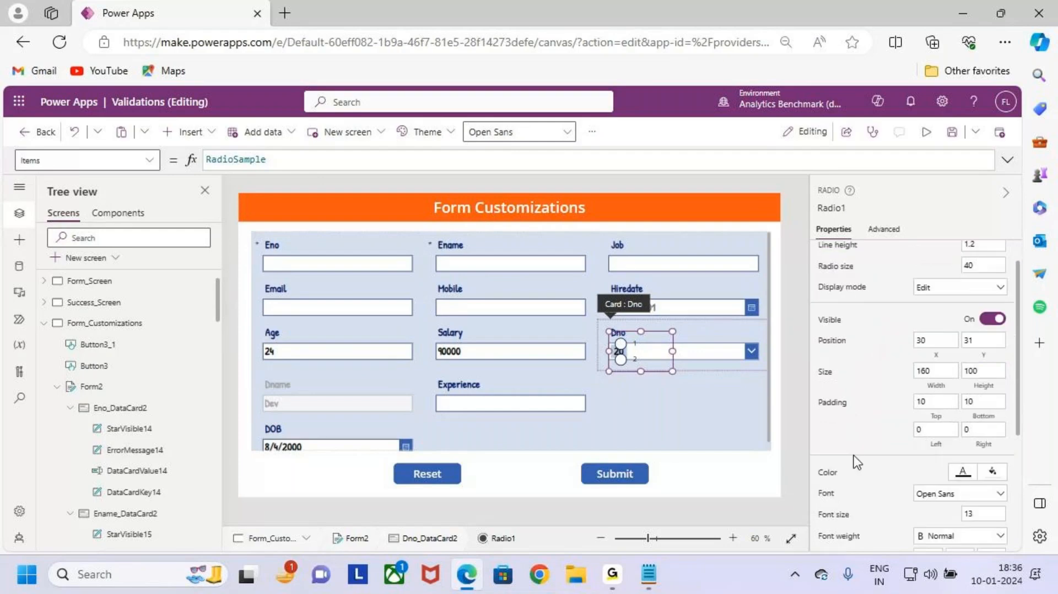
scroll(854, 455, down, 1)
scroll(853, 455, up, 4)
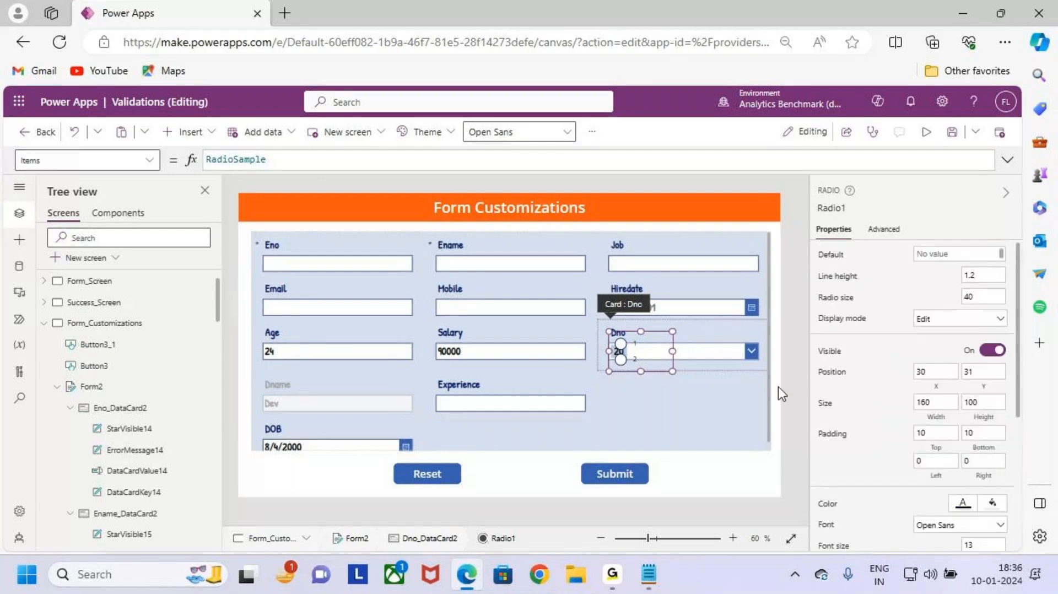
Step: Set the radio control's Layout property to Layout.Horizontal
click(149, 160)
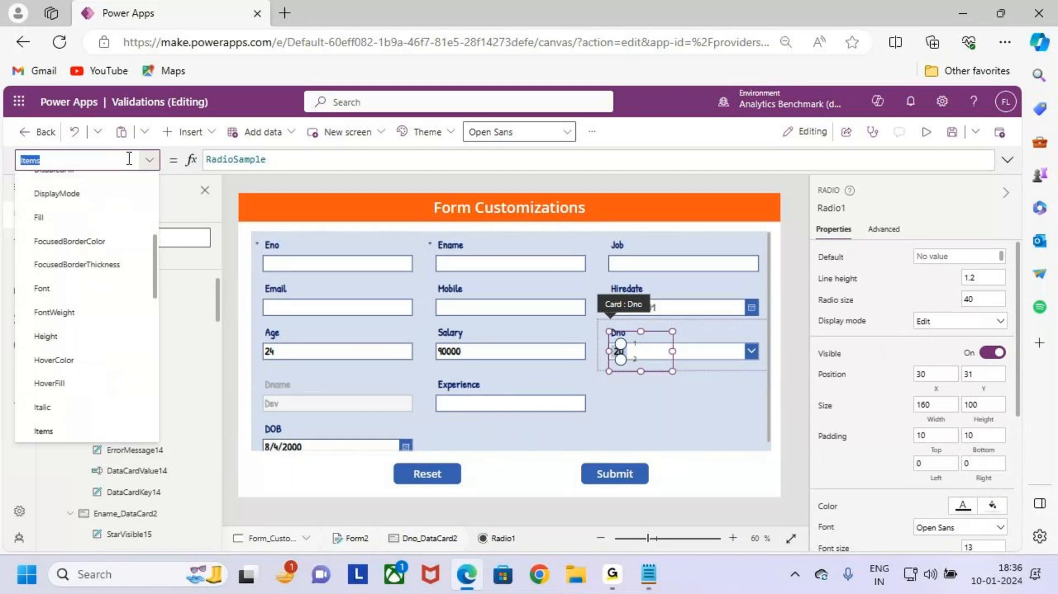
text(Layout)
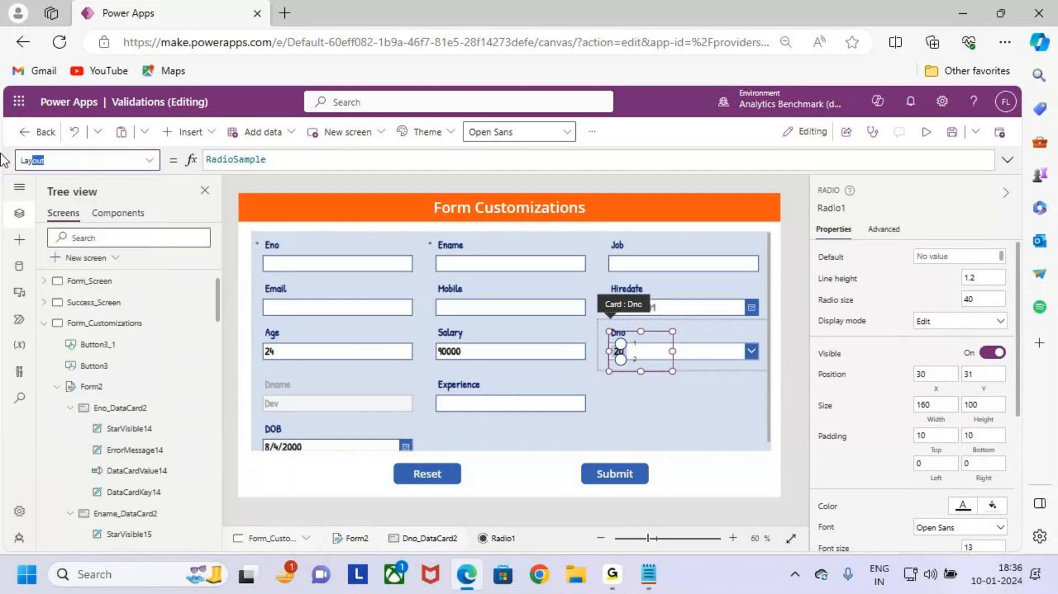
key(BackSpace)
text(outt)
double_click(278, 159)
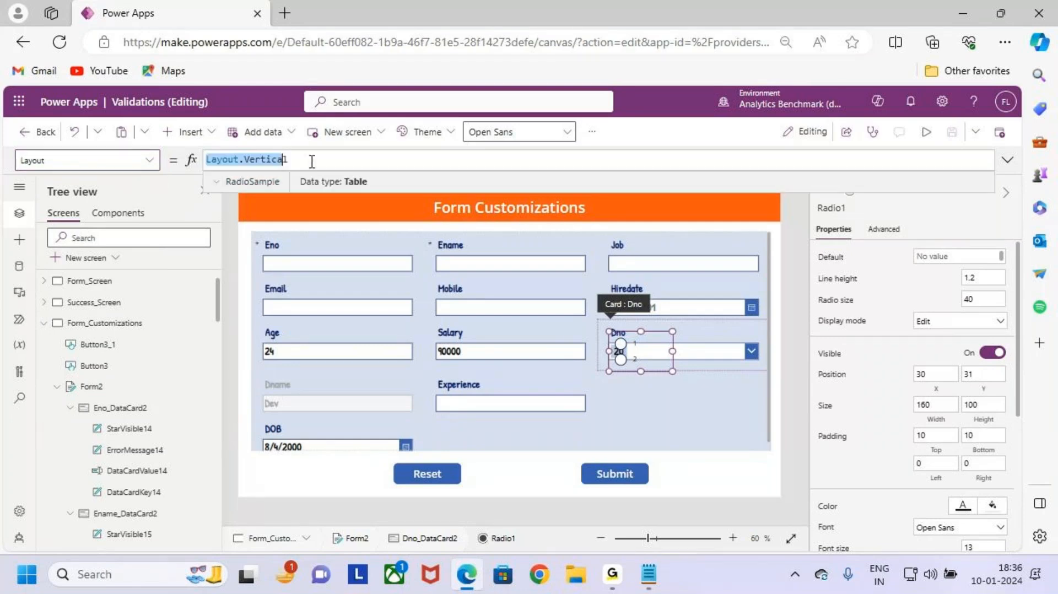
text(Layout.Vertical)
drag(197, 144, 337, 191)
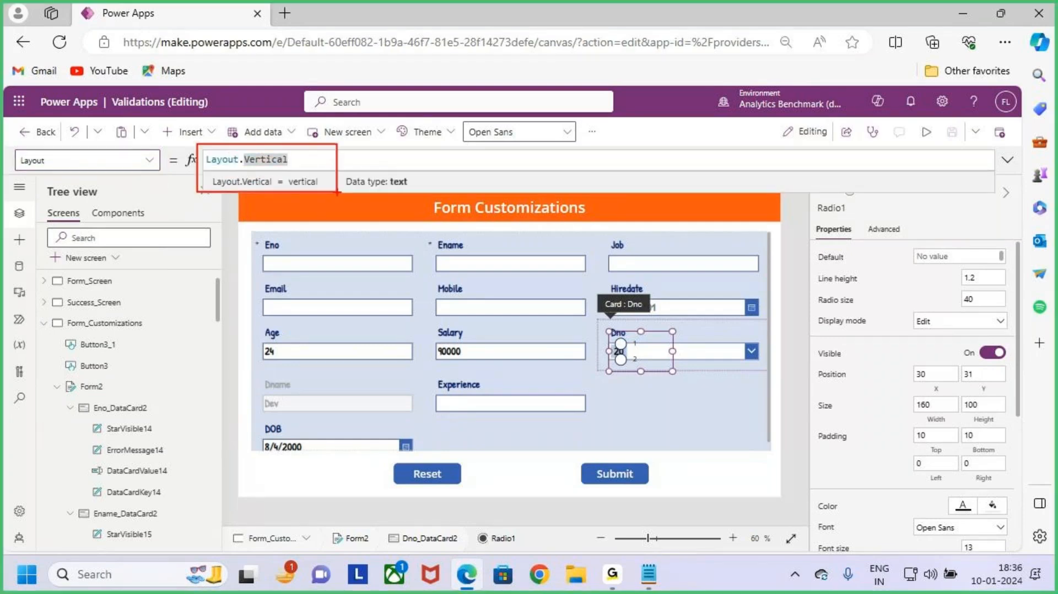
mouse_move(589, 416)
mouse_down()
mouse_move(727, 397)
mouse_move(740, 422)
mouse_up()
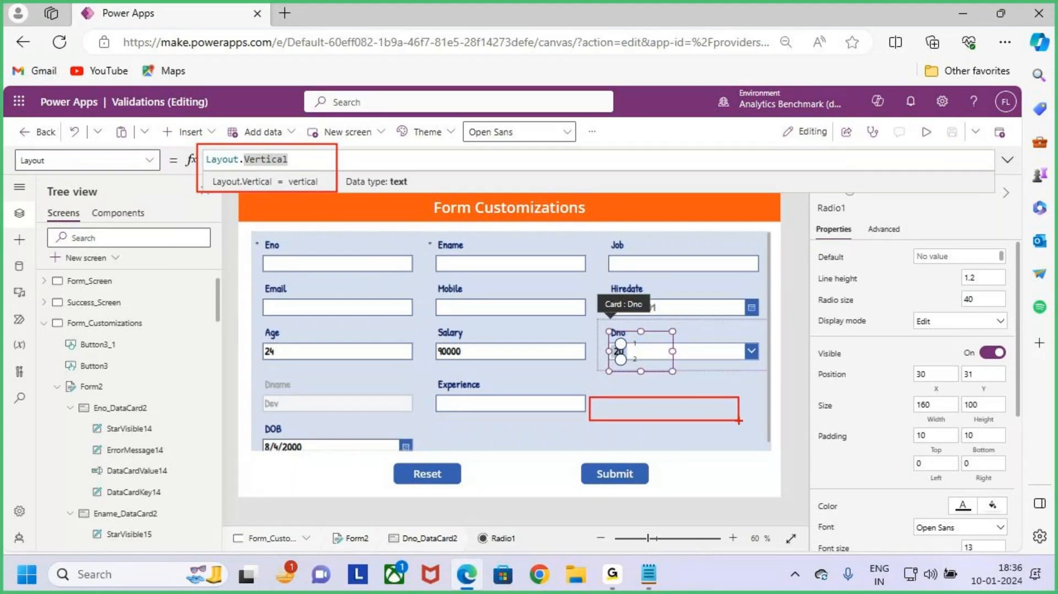
key(Escape)
key(BackSpace)
key(BackSpace)
key(BackSpace)
key(BackSpace)
key(BackSpace)
key(BackSpace)
key(BackSpace)
key(BackSpace)
key(BackSpace)
key(BackSpace)
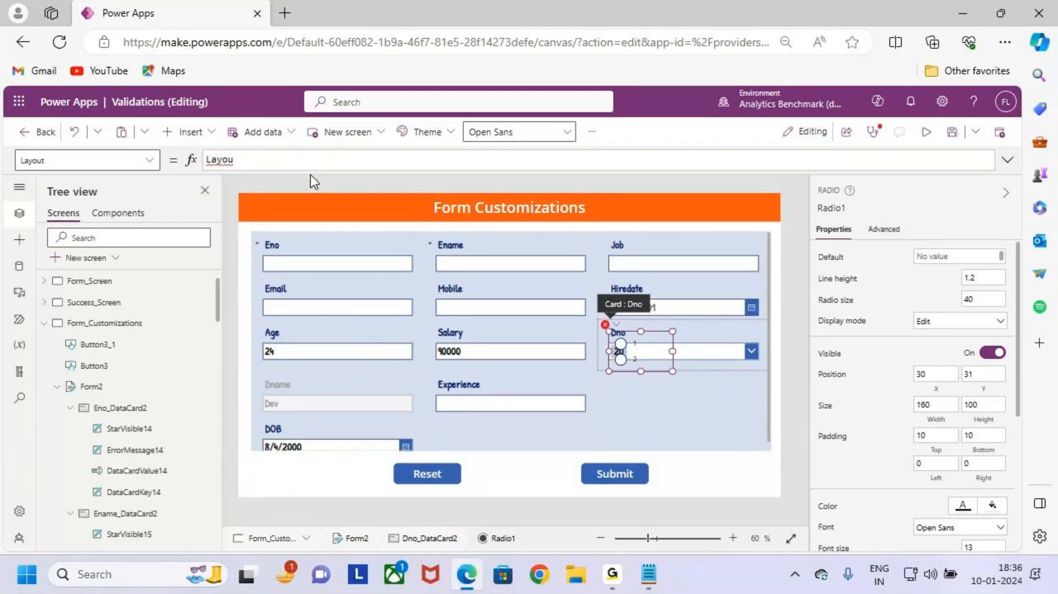
text(t.ver)
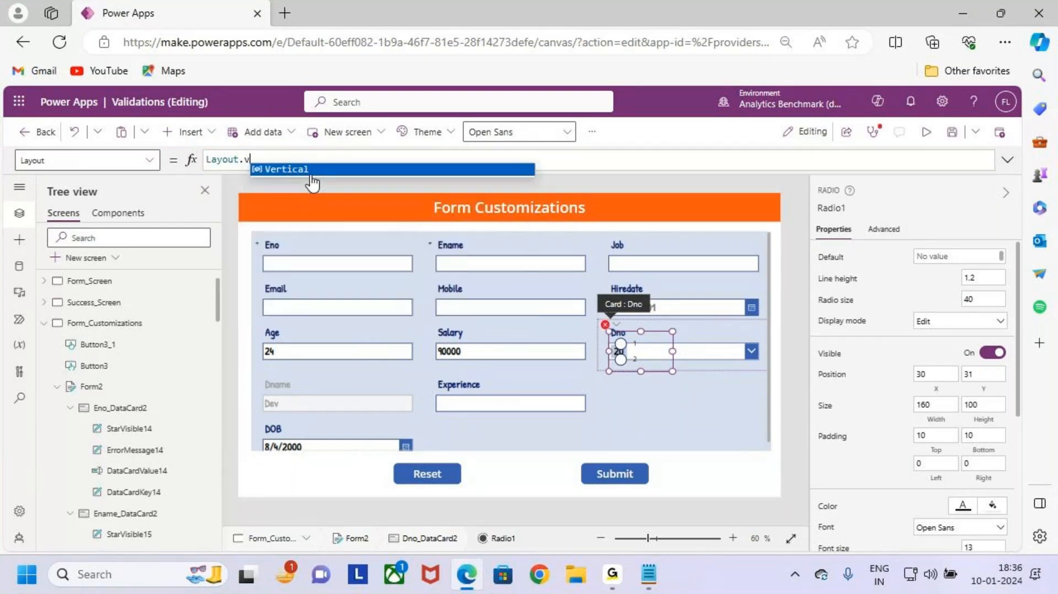
key(BackSpace)
key(BackSpace)
key(BackSpace)
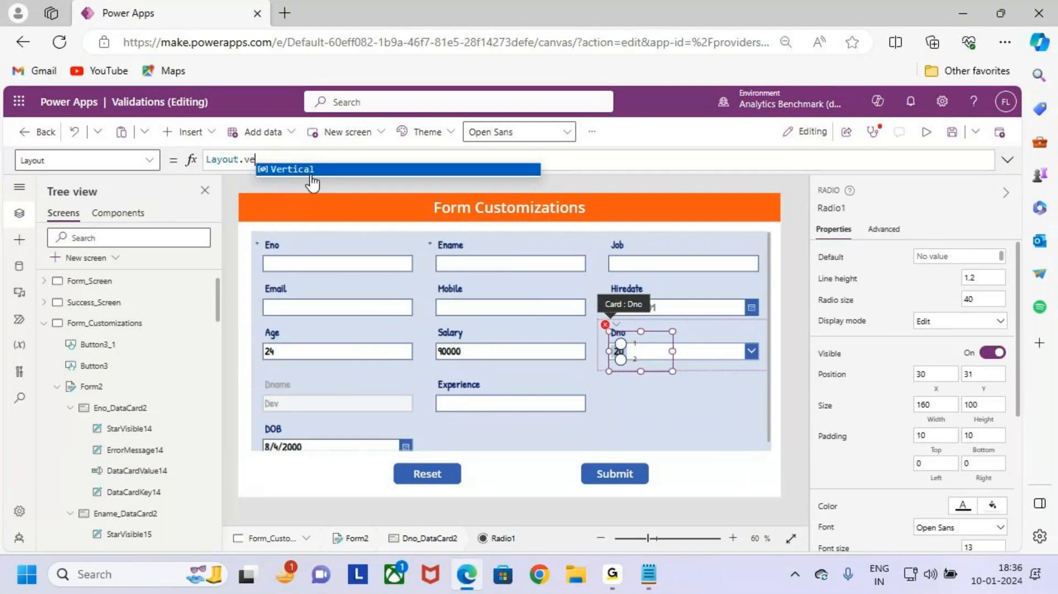
text(h)
click(310, 173)
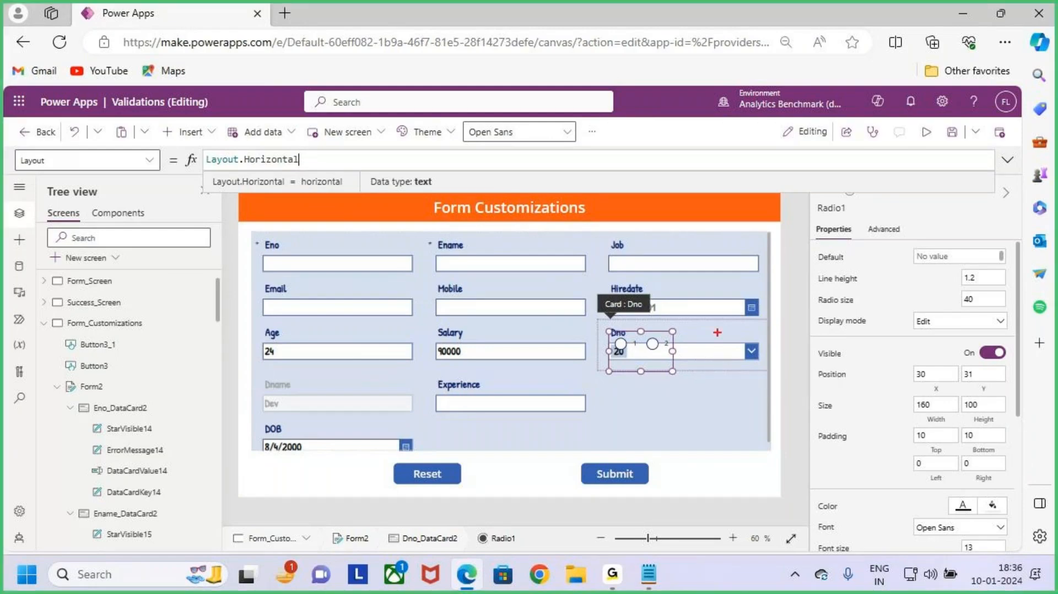
drag(716, 328, 714, 350)
click(714, 351)
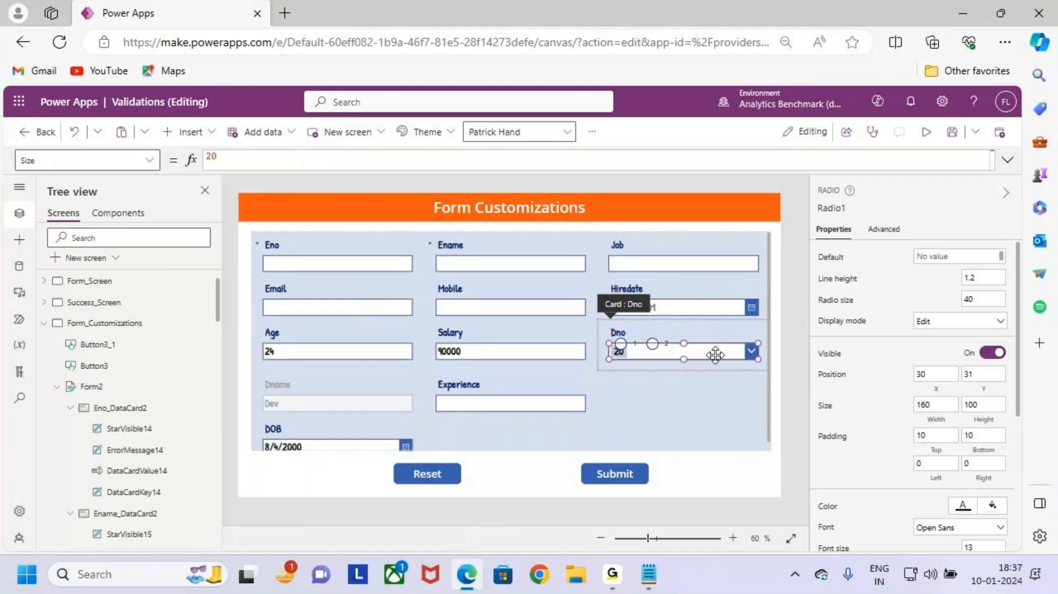
click(150, 161)
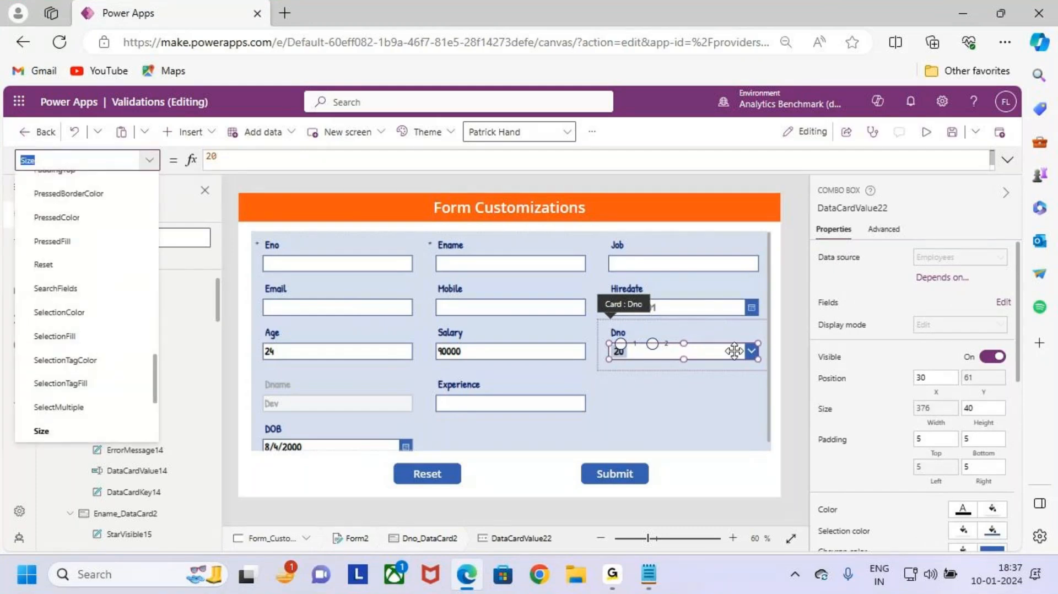
scroll(60, 303, up, 5)
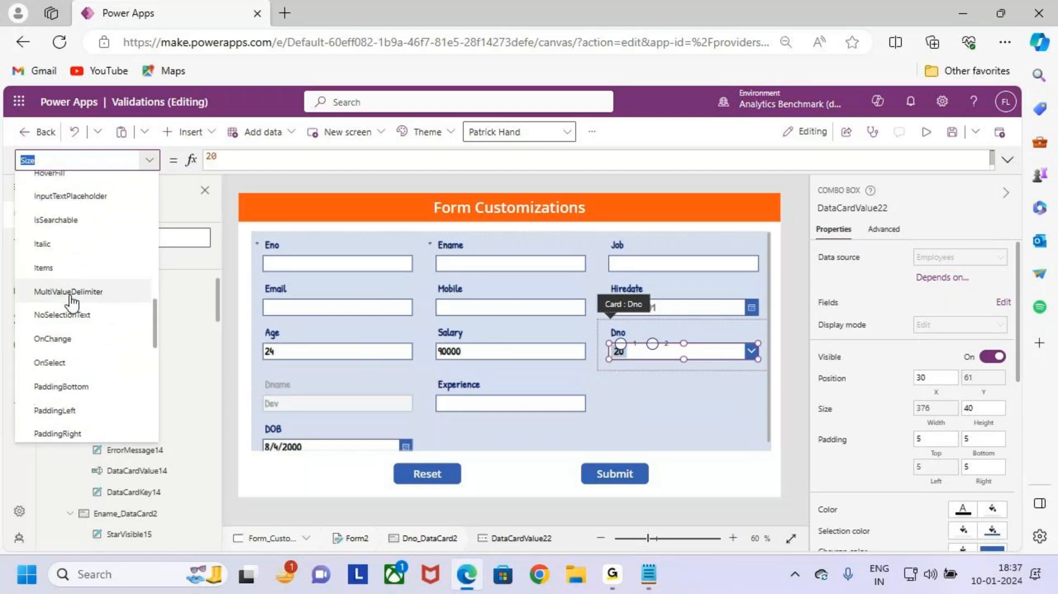
scroll(71, 303, up, 2)
click(78, 307)
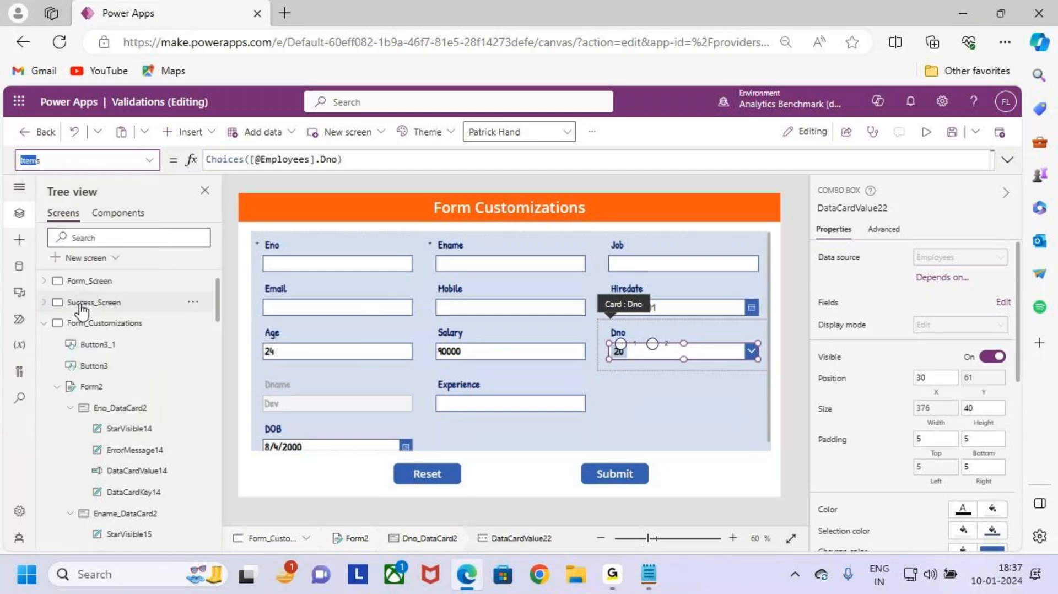
click(360, 160)
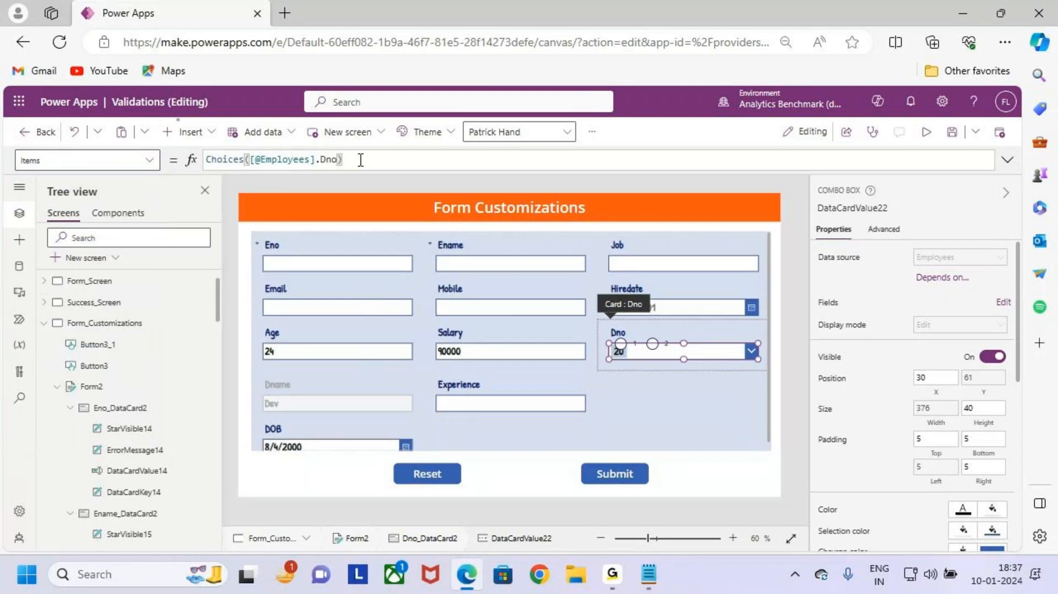
key(ctrl+a)
key(ctrl+c)
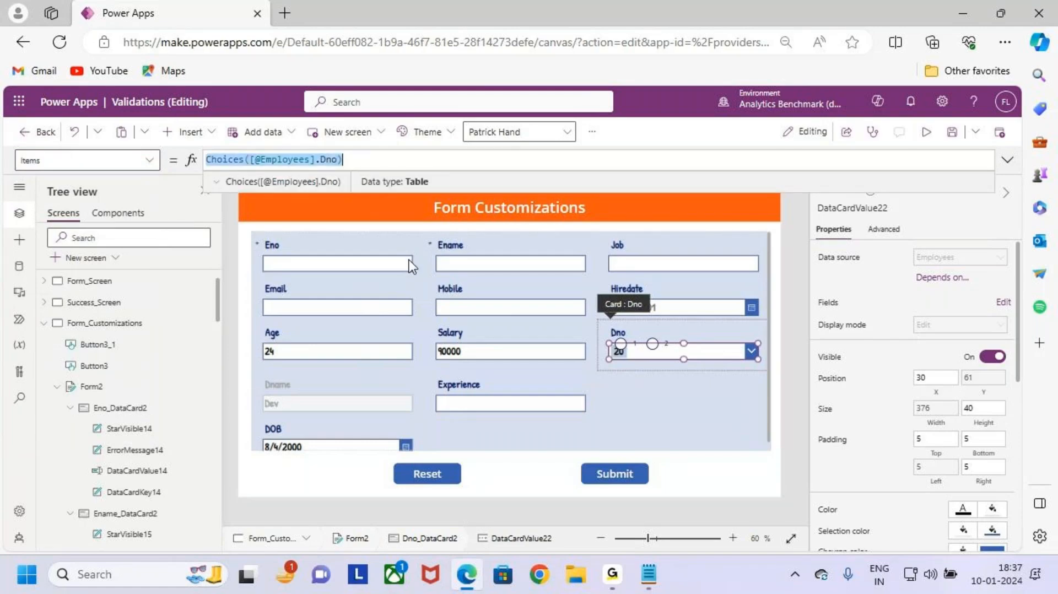
click(682, 396)
click(653, 344)
click(654, 343)
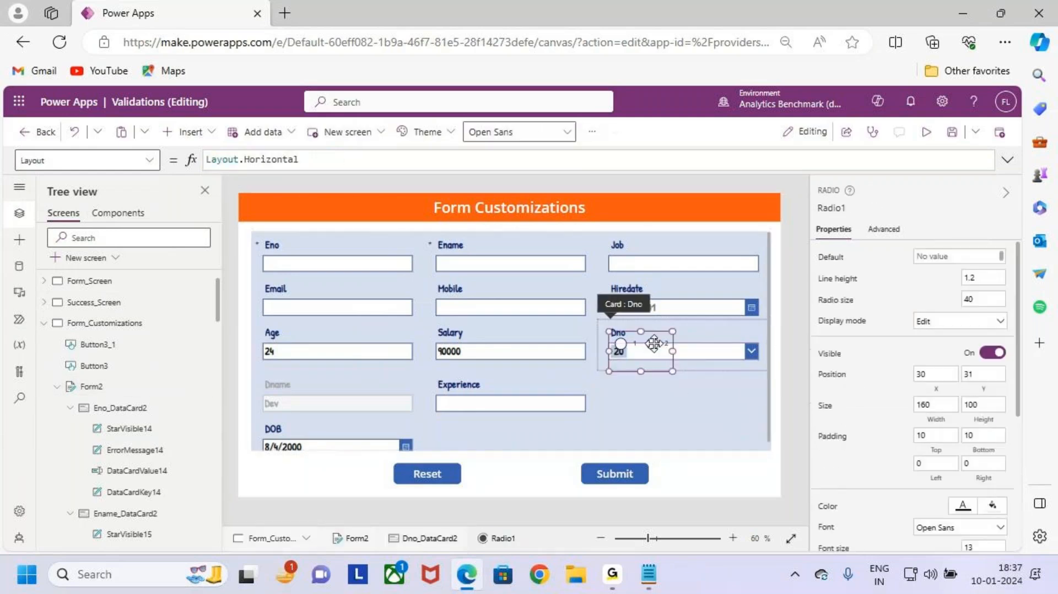
click(148, 161)
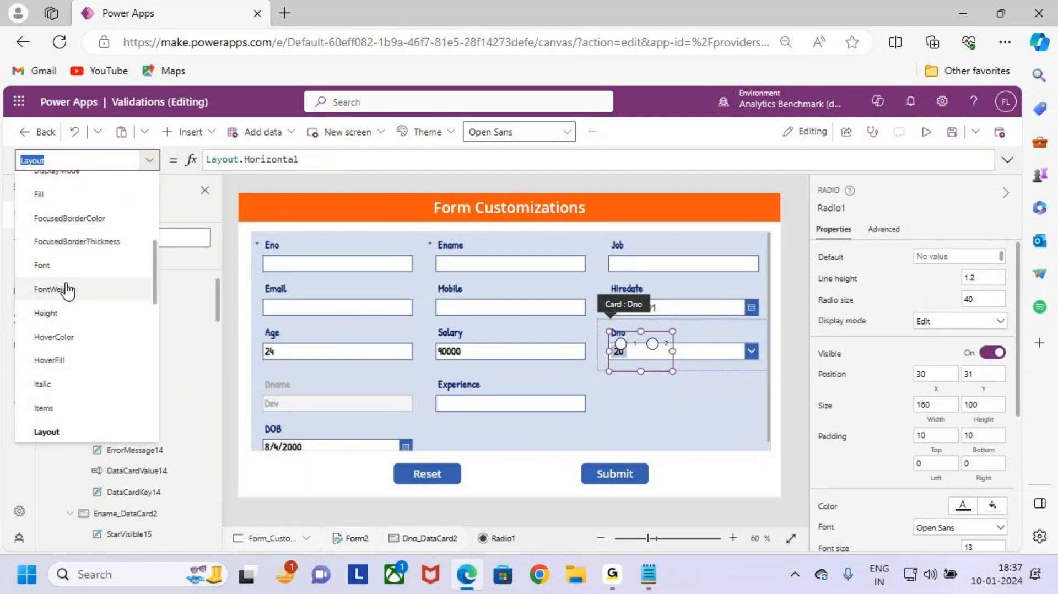
click(85, 409)
double_click(296, 161)
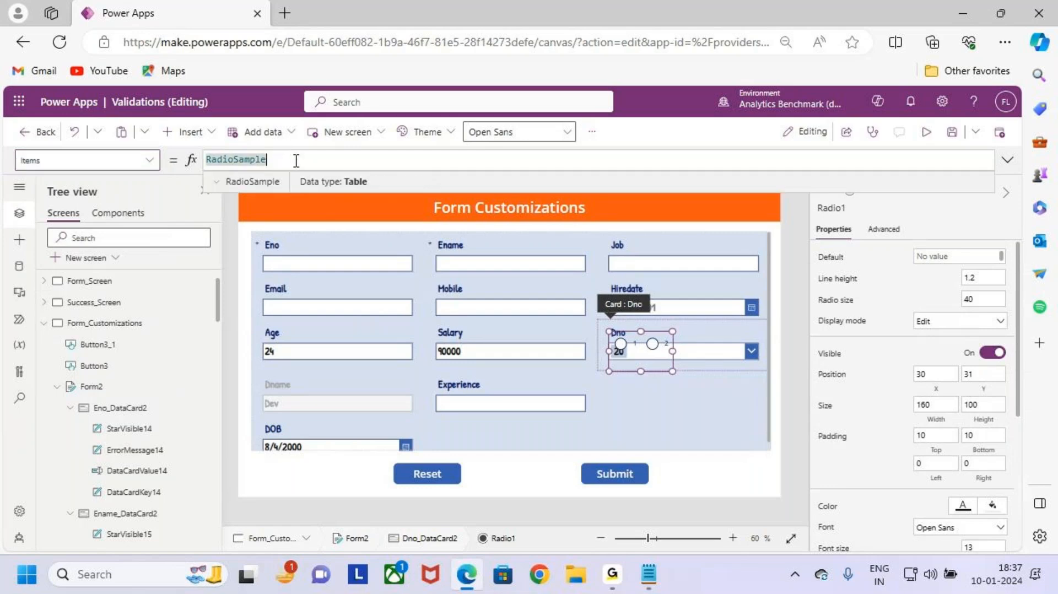
key(BackSpace)
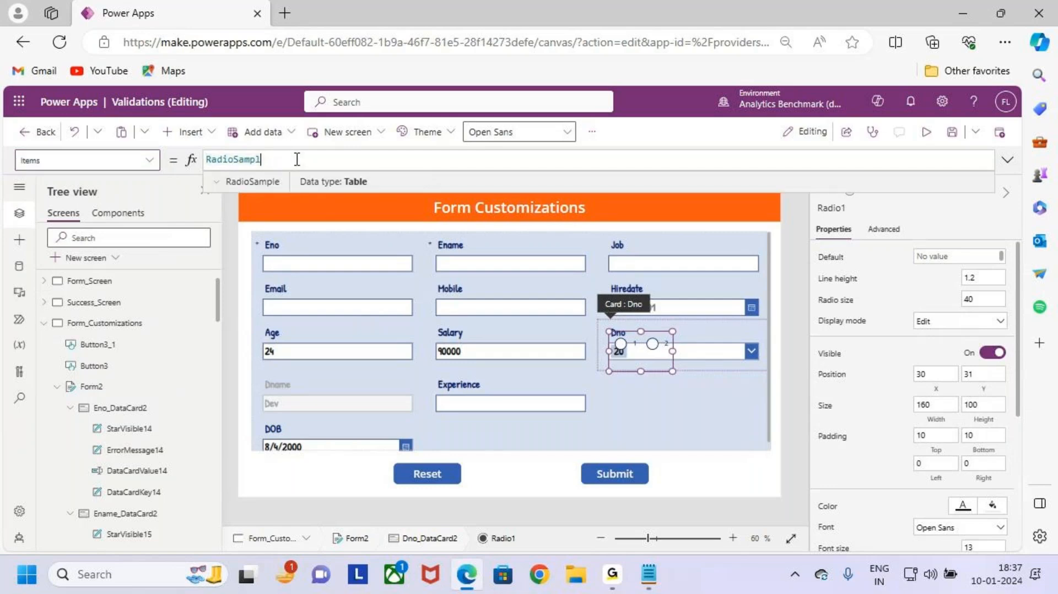
key(BackSpace)
key(BackSpace)
key(BackSpace)
key(BackSpace)
key(BackSpace)
key(BackSpace)
key(BackSpace)
key(BackSpace)
key(BackSpace)
key(BackSpace)
key(ctrl+v)
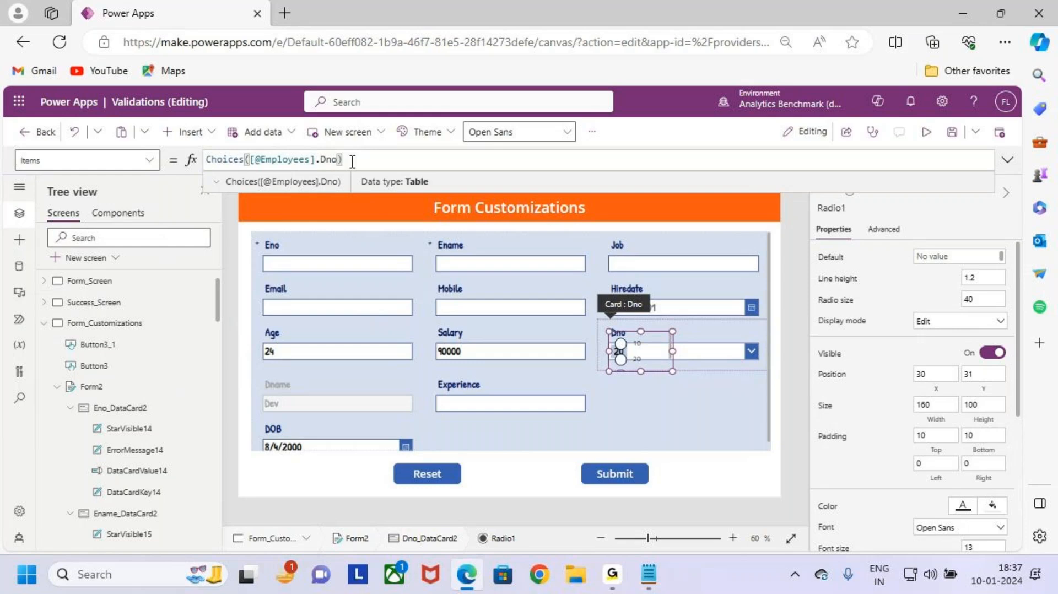
Step: Set the radio control's Default property to ThisItem.Dno.Value
click(651, 348)
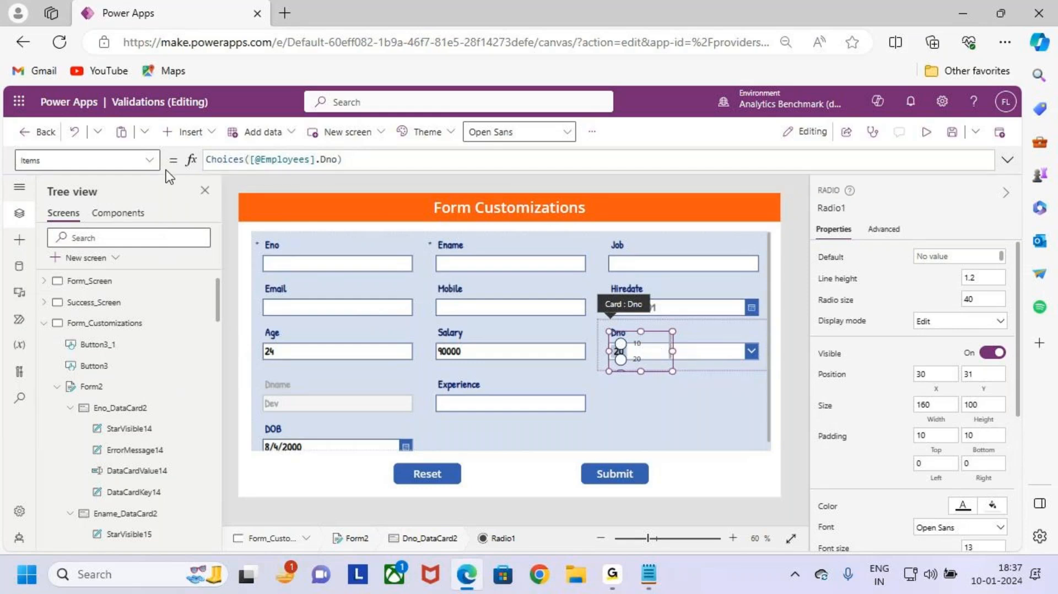
click(148, 160)
scroll(88, 309, up, 5)
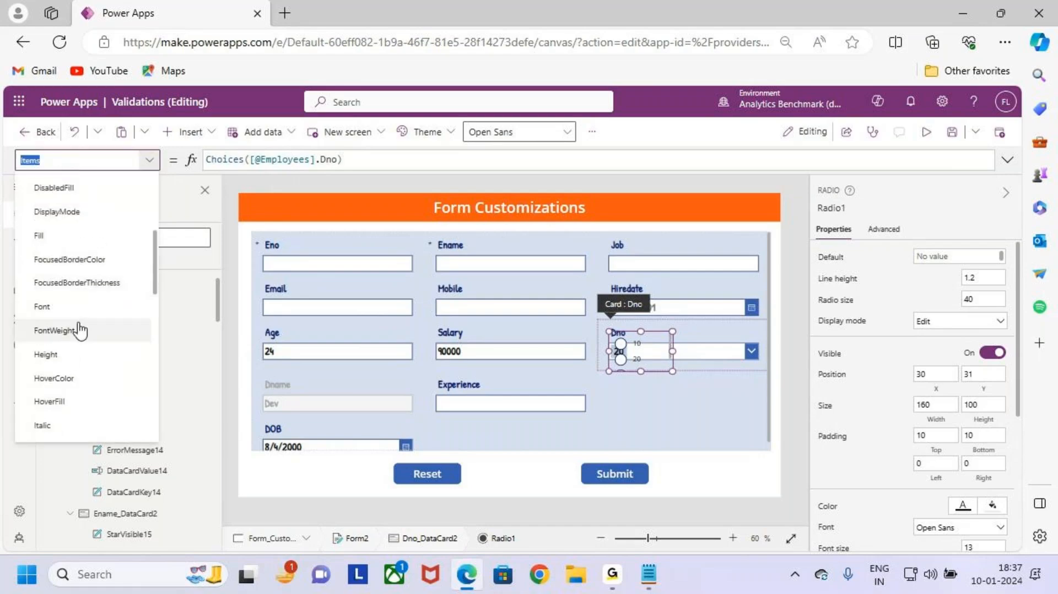
scroll(94, 324, down, 1)
click(55, 310)
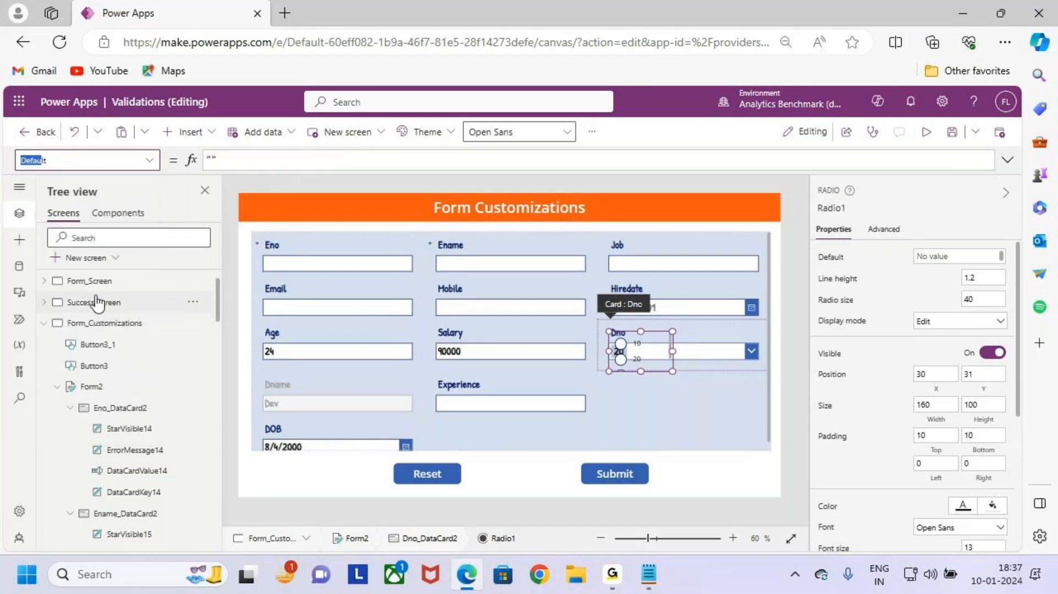
click(253, 159)
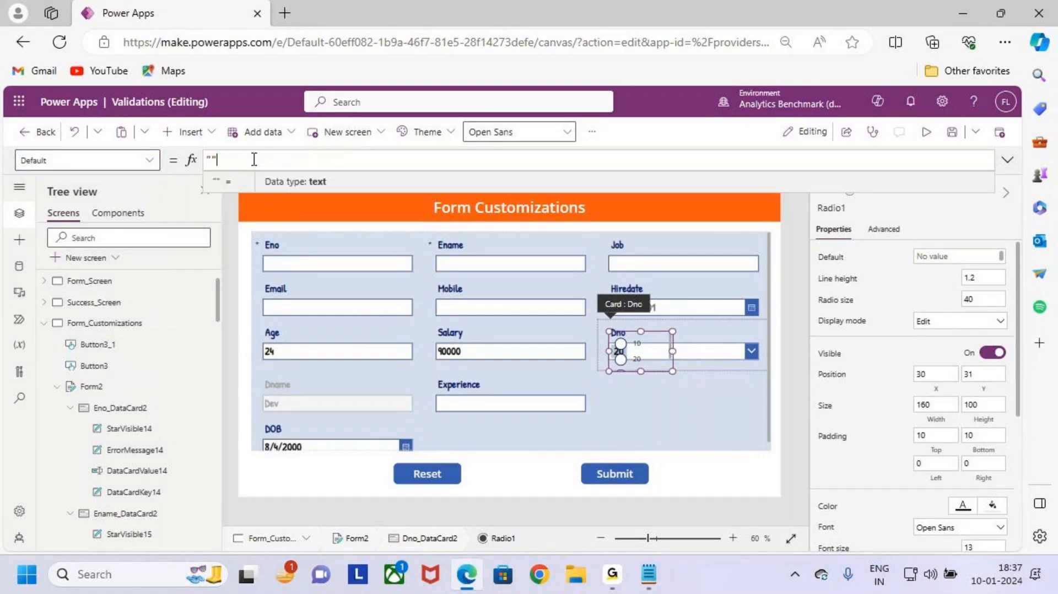
key(BackSpace)
key(BackSpace)
text(this)
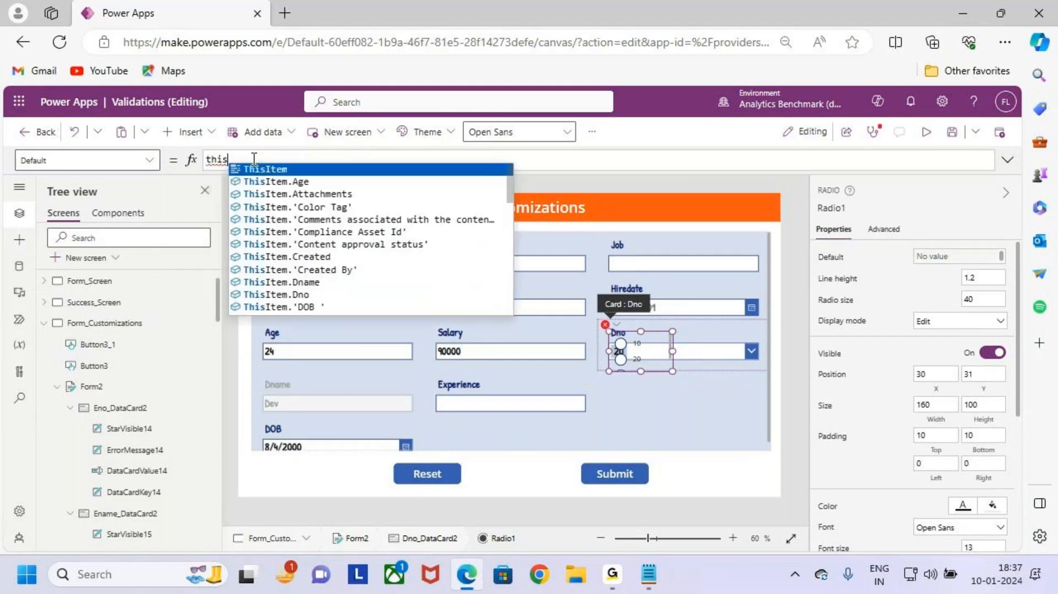
key(Tab)
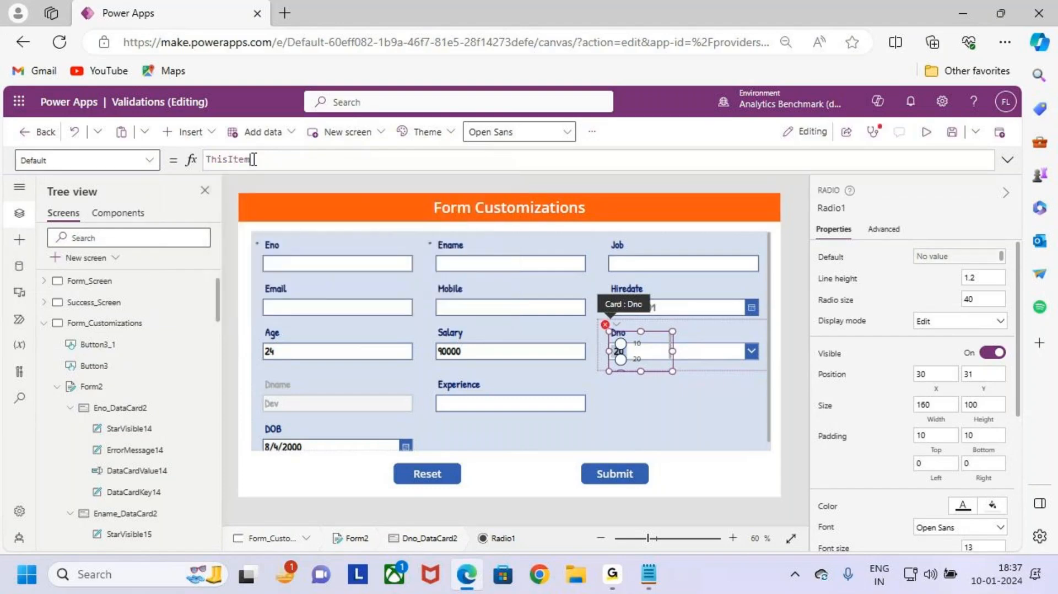
text(.dn)
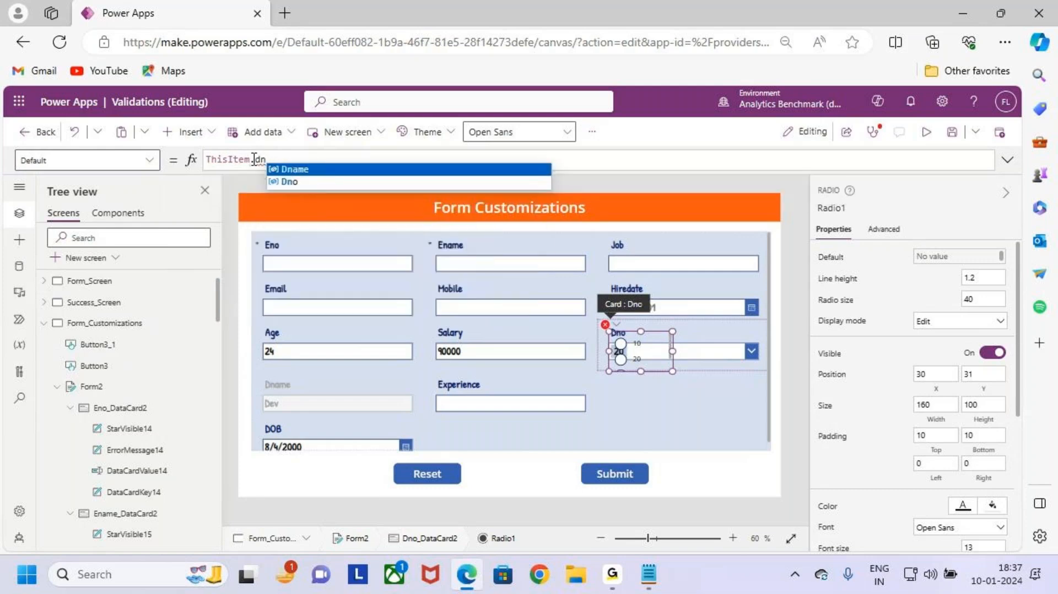
key(Down)
key(Tab)
text(.va)
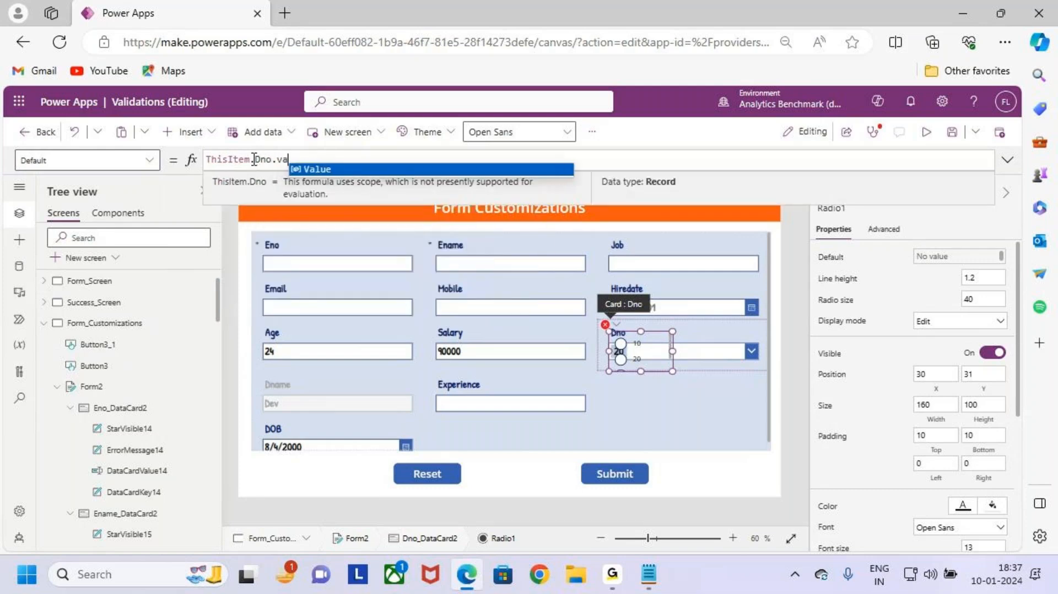
key(Tab)
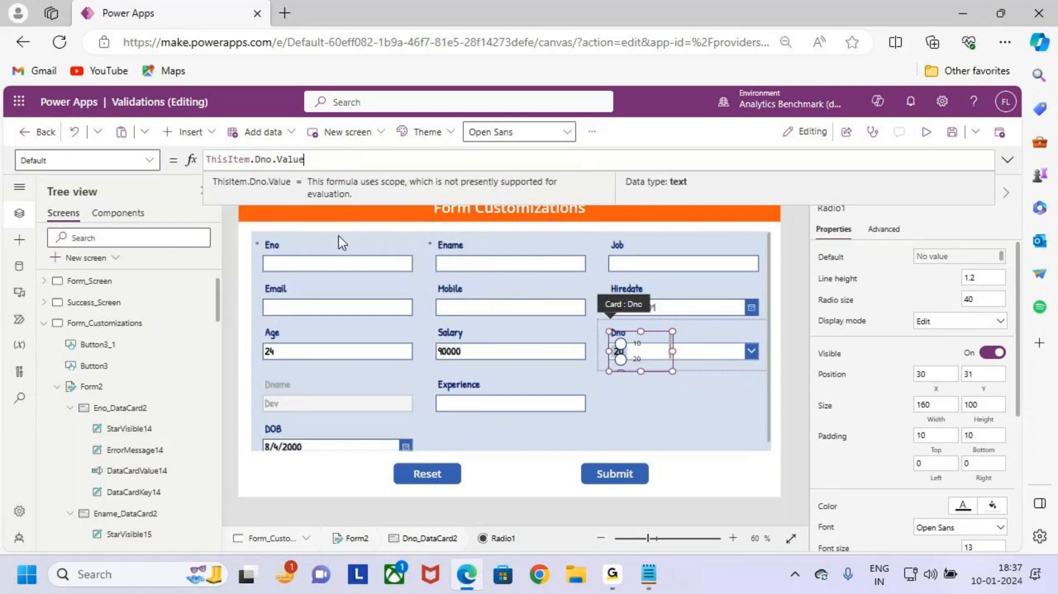
Step: Widen the radio control to about 186 and delete the combo box from the Dno card
drag(672, 351, 683, 351)
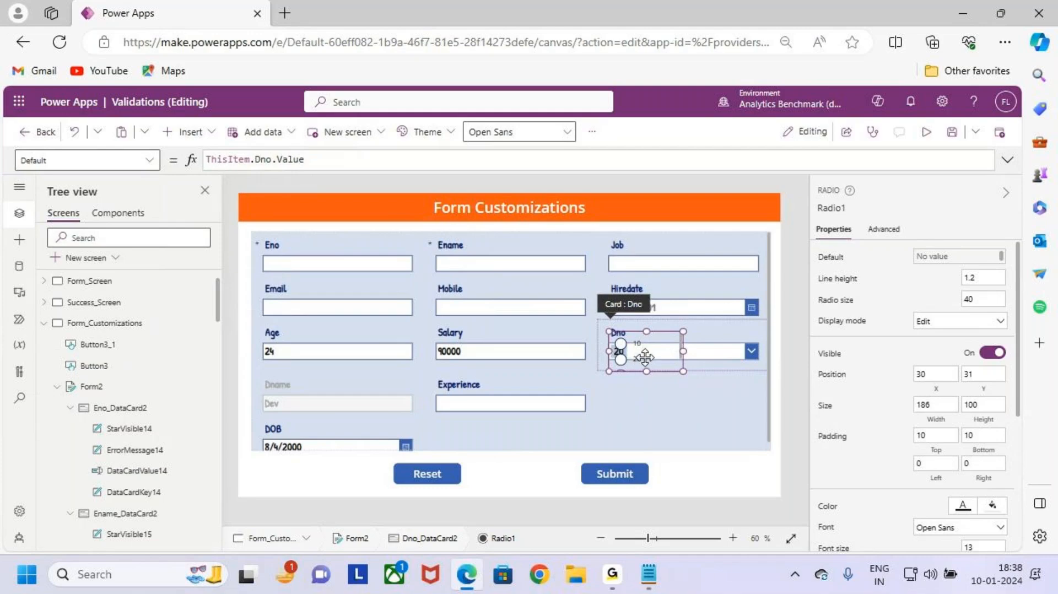
click(728, 354)
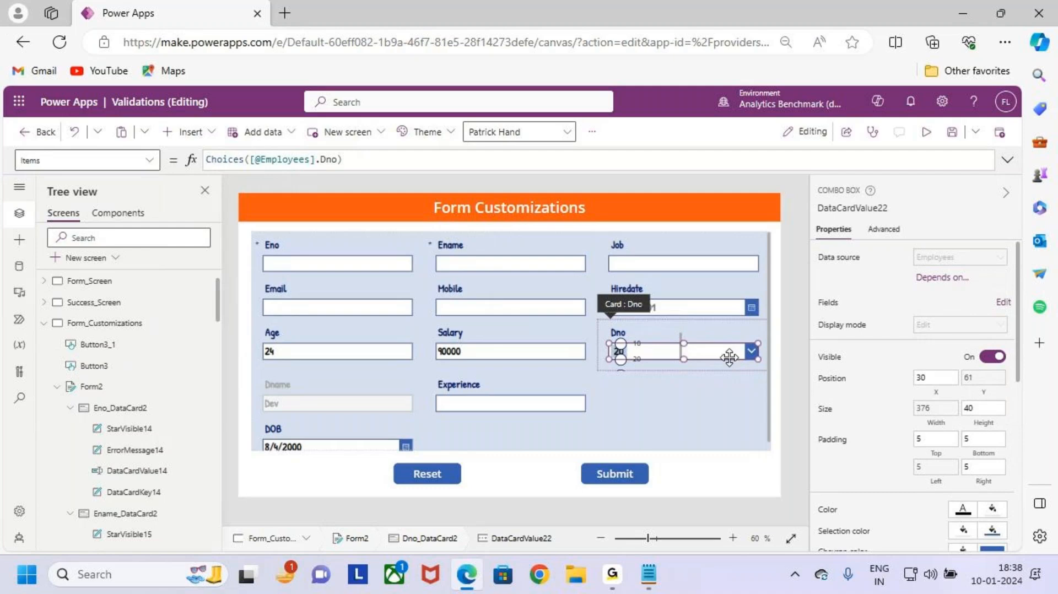
key(Delete)
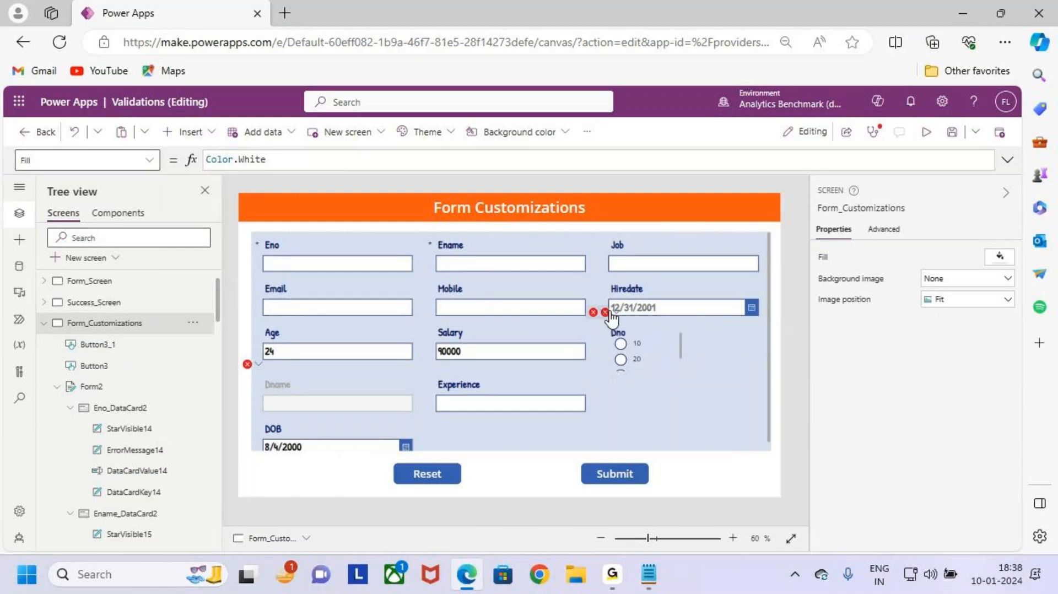
Step: Copy the radio control's name and correct the Dno error message's Y formula to Radio1.Y + Radio1.Height
click(633, 355)
click(634, 355)
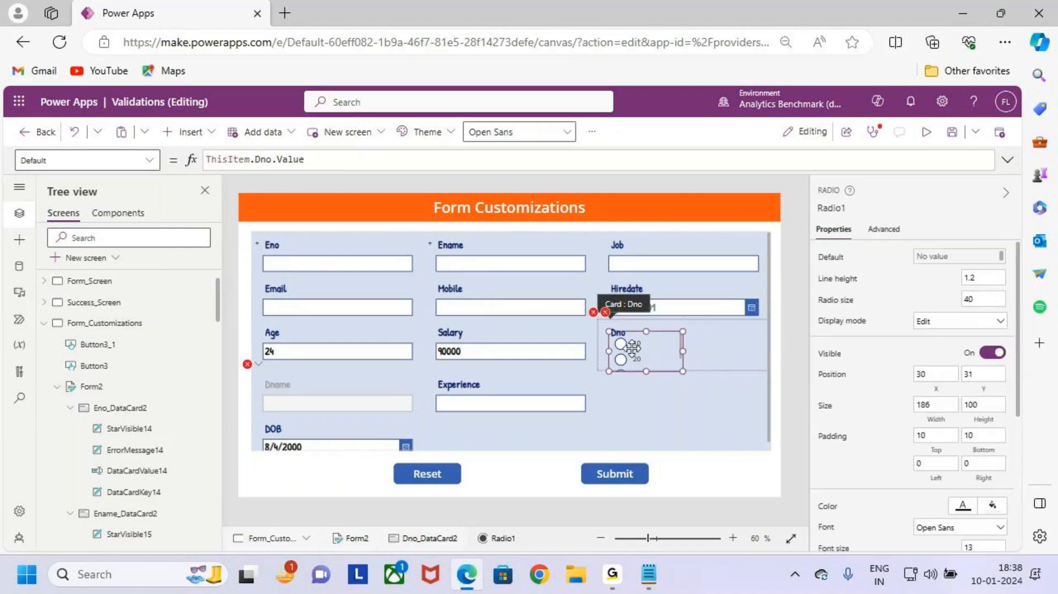
click(832, 208)
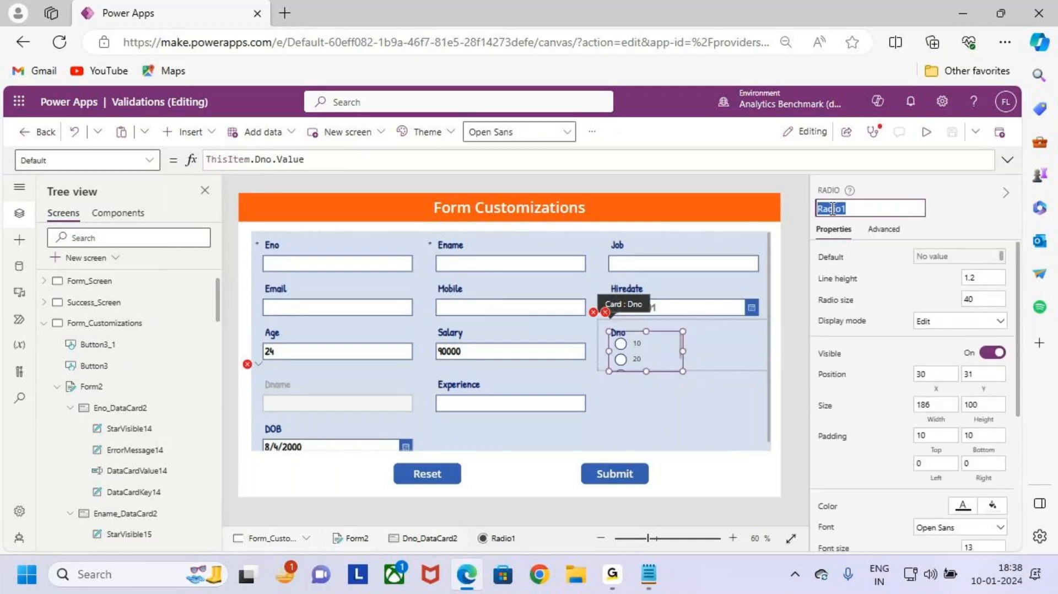
click(609, 313)
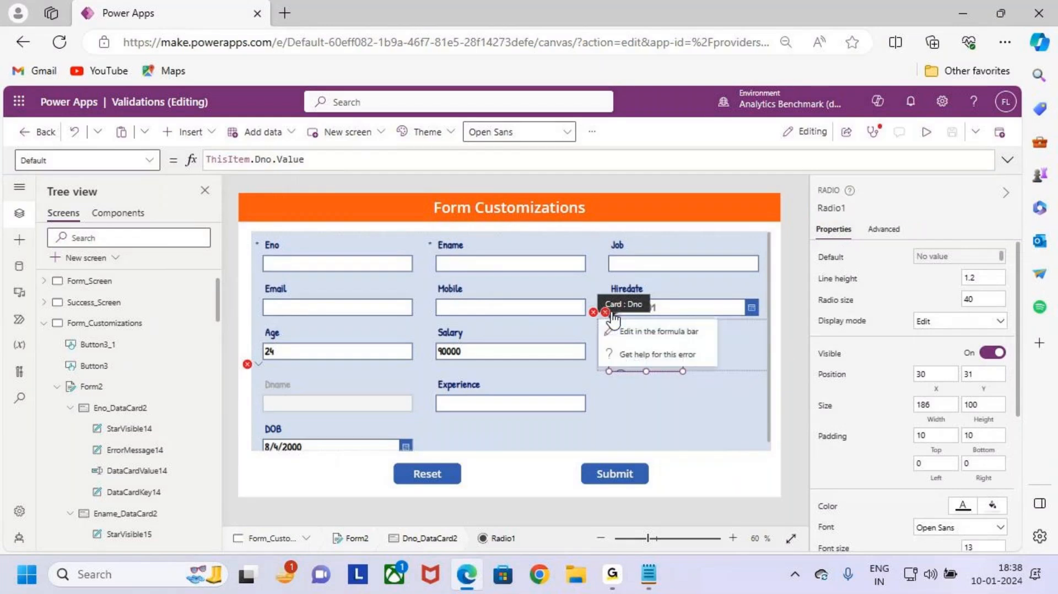
click(628, 331)
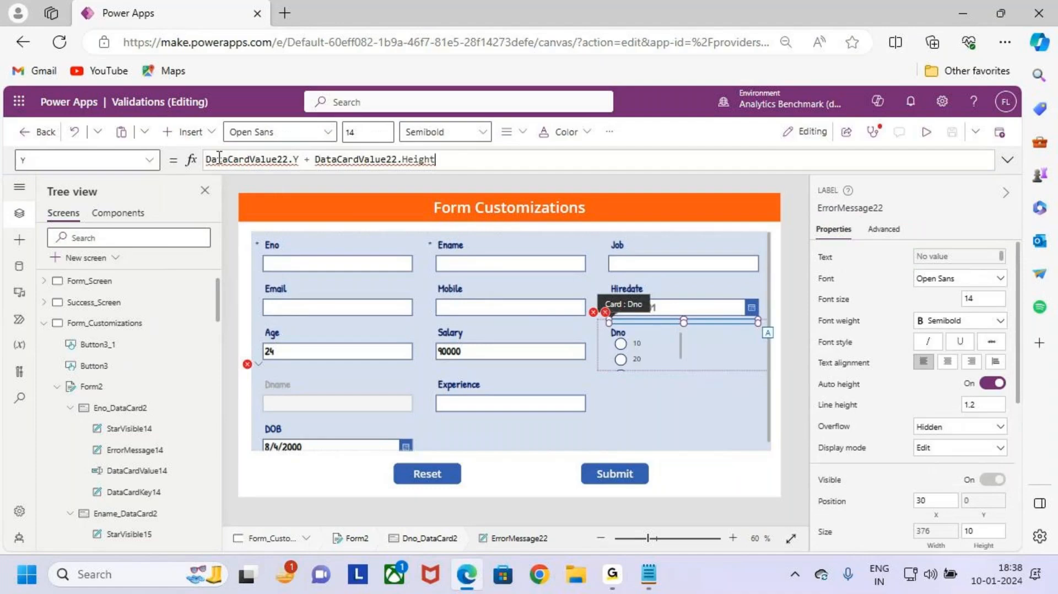
double_click(254, 159)
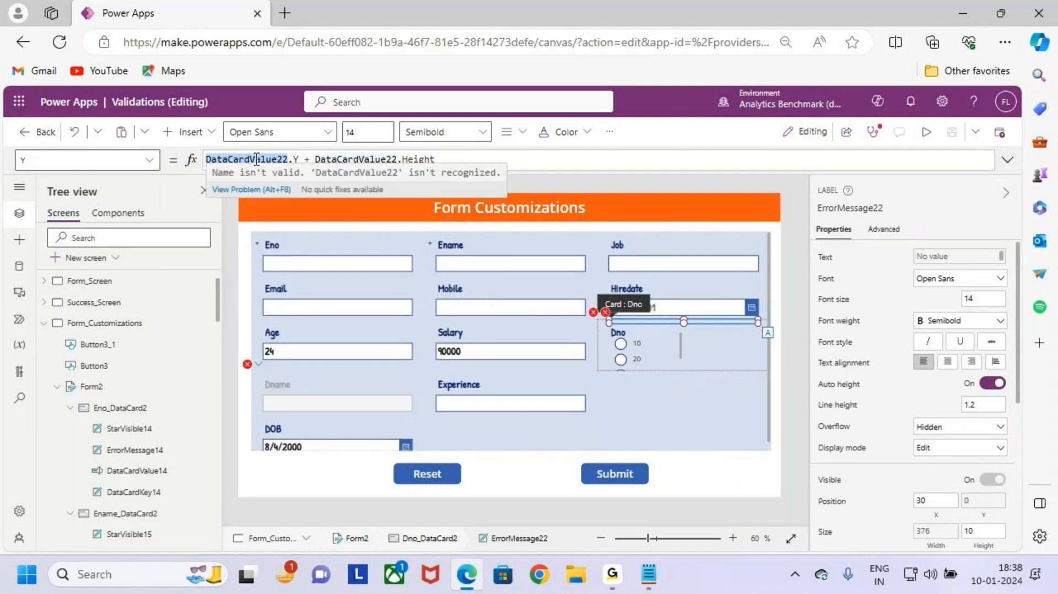
text(Radio1)
double_click(326, 159)
text(Radio1)
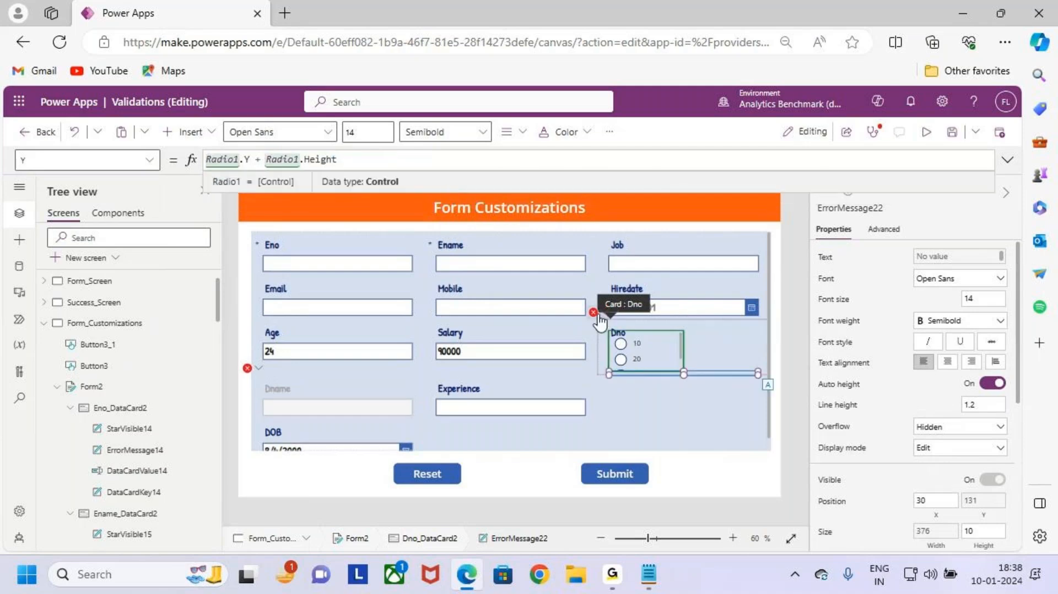
Step: Correct the Dno card's Update formula to Radio1.Selected
click(619, 341)
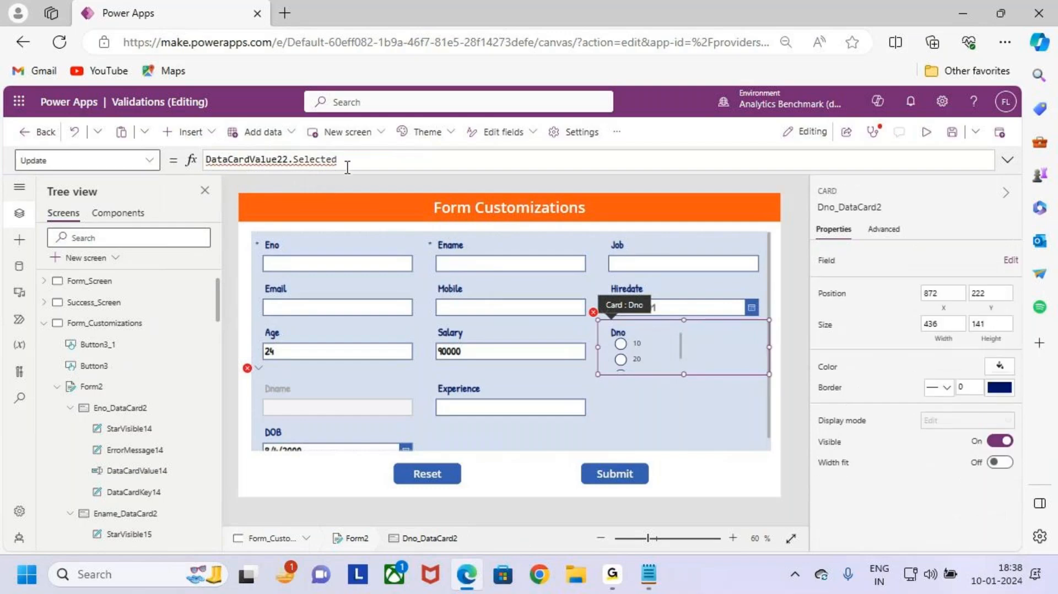
double_click(287, 160)
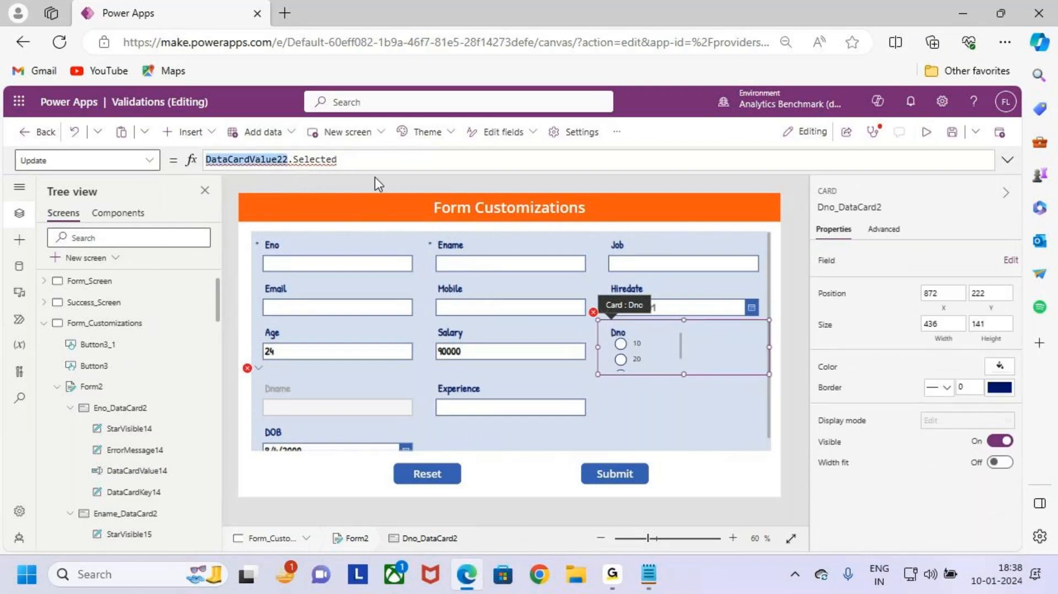
click(359, 160)
double_click(248, 159)
text(Radio1)
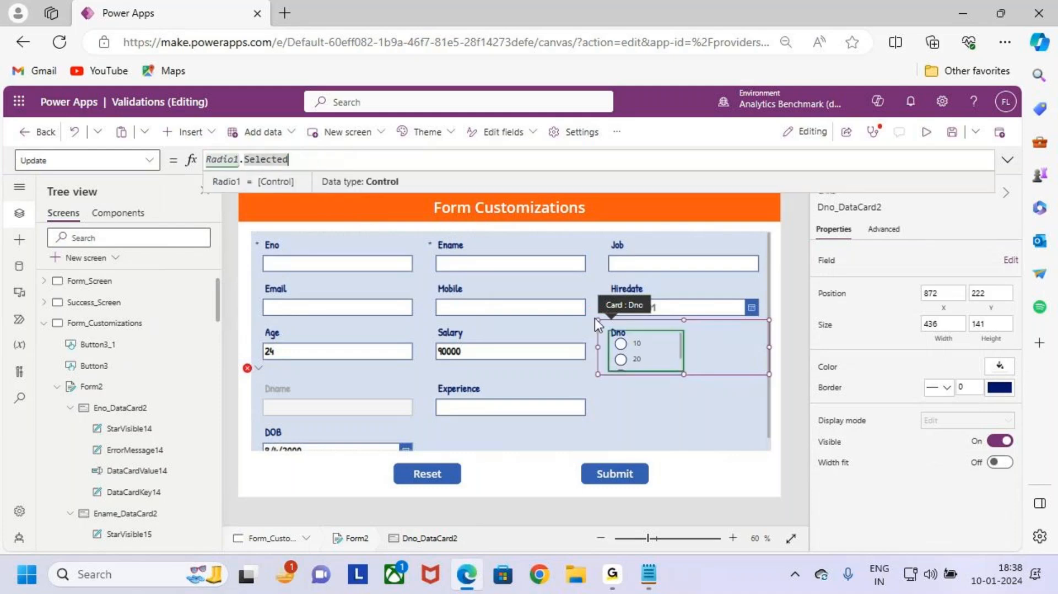
Step: Resize the radio control to about 376 wide and 51 high, positioned at about Y 56 below the Dno label
click(679, 357)
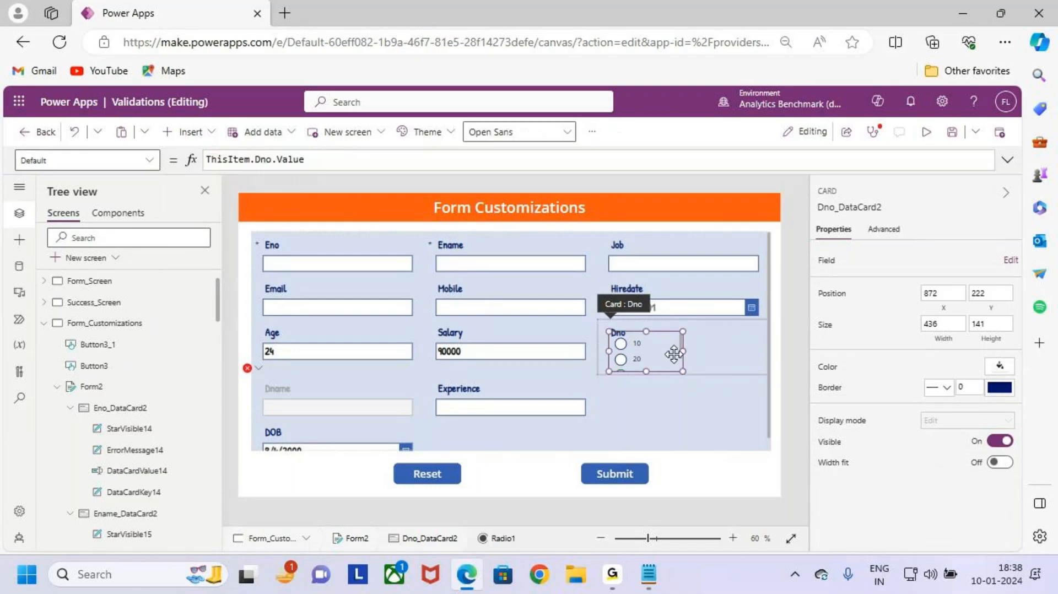
drag(681, 357, 758, 345)
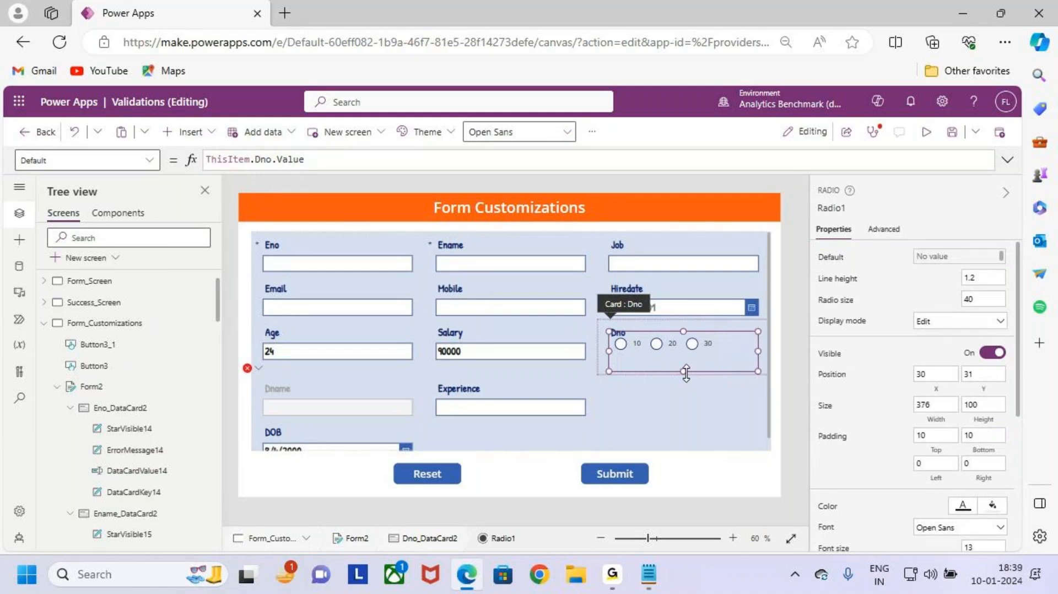
drag(684, 370, 684, 342)
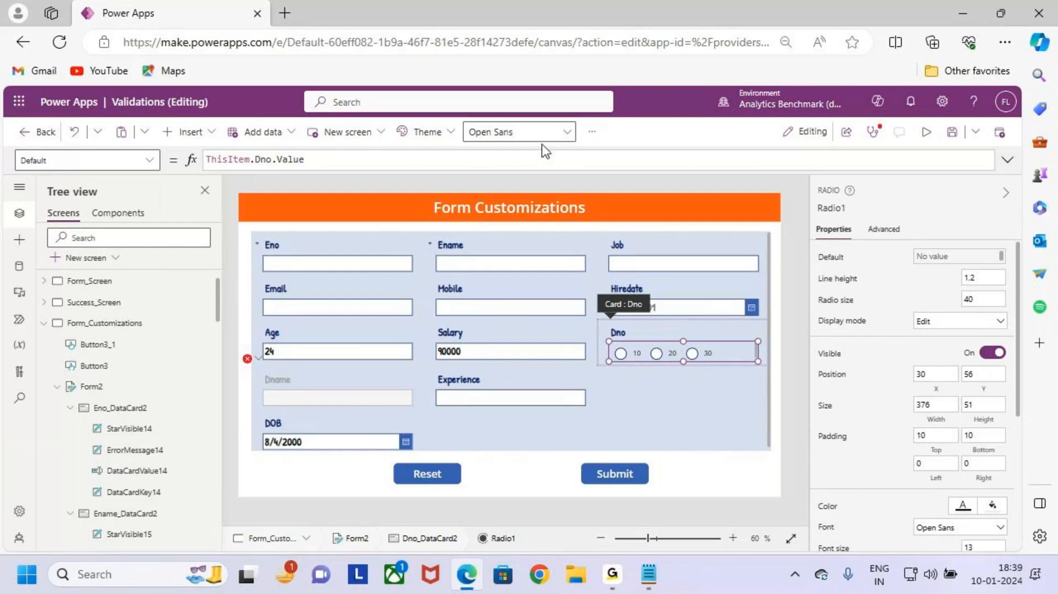
Step: Set the radio control's font size to 16 and change its font weight
click(592, 131)
key(BackSpace)
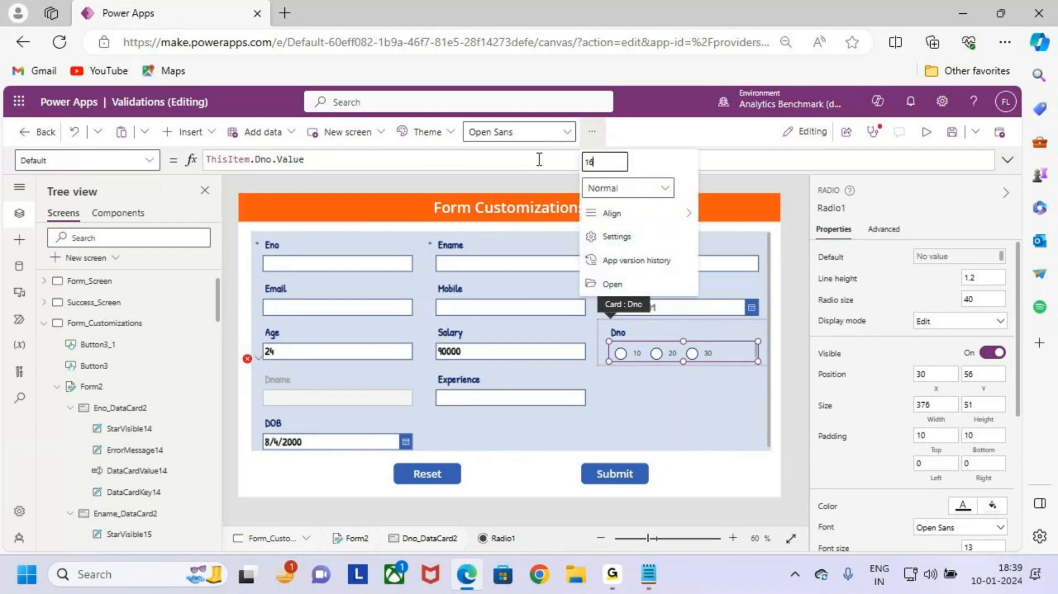
text(16)
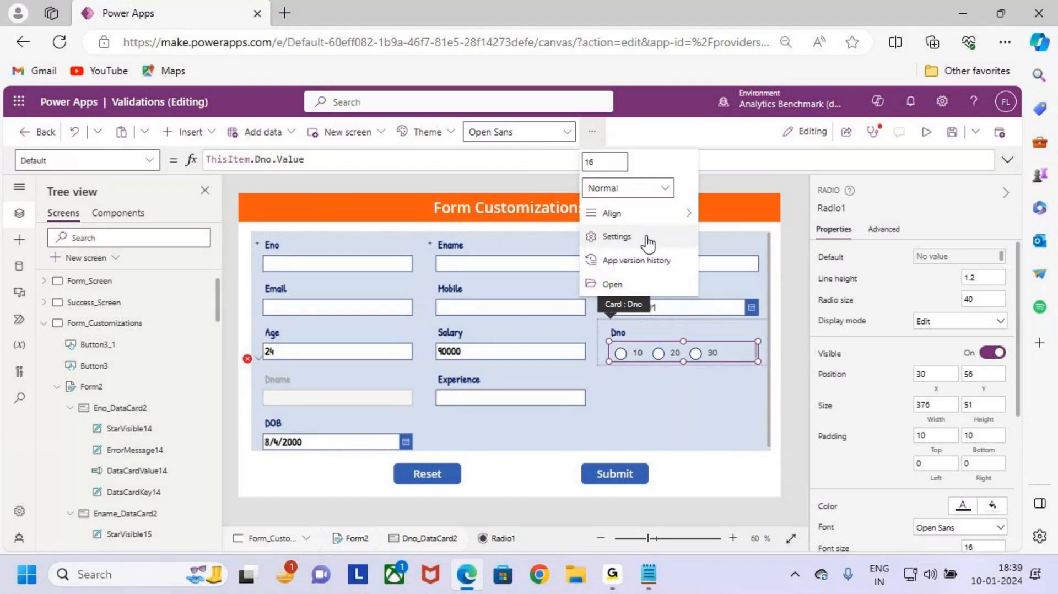
click(626, 192)
click(628, 234)
click(664, 425)
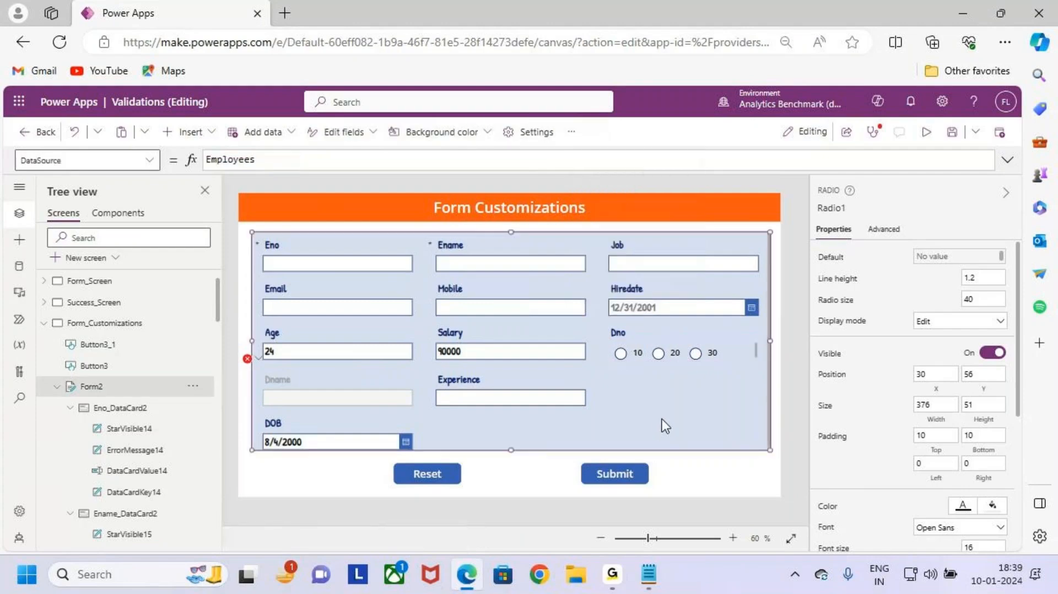
Step: Raise the upper edge of the radio control in the Dno card closer to the Dno label
click(724, 357)
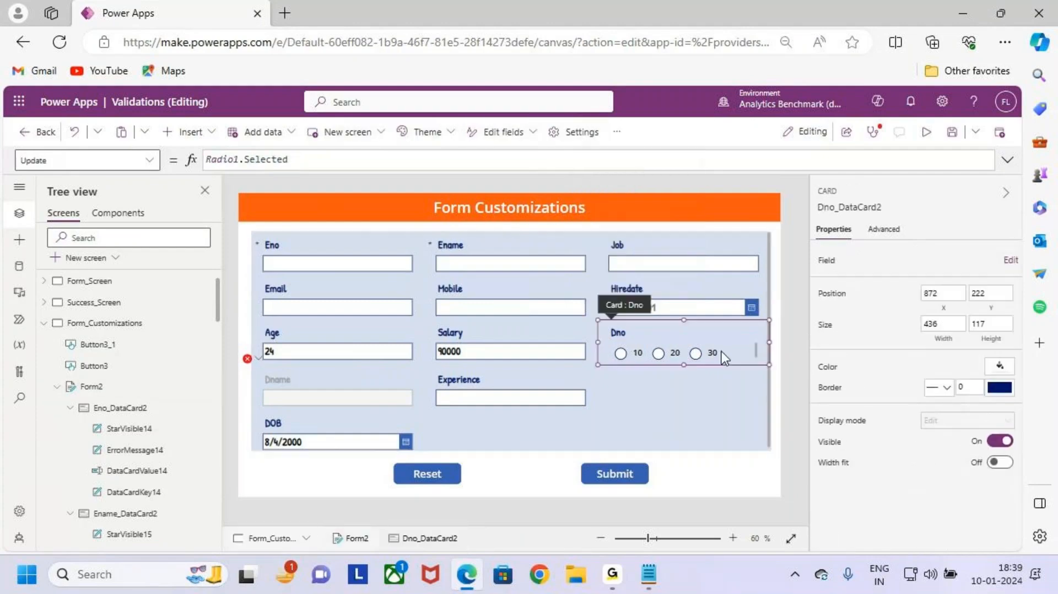
click(724, 358)
drag(683, 342, 684, 336)
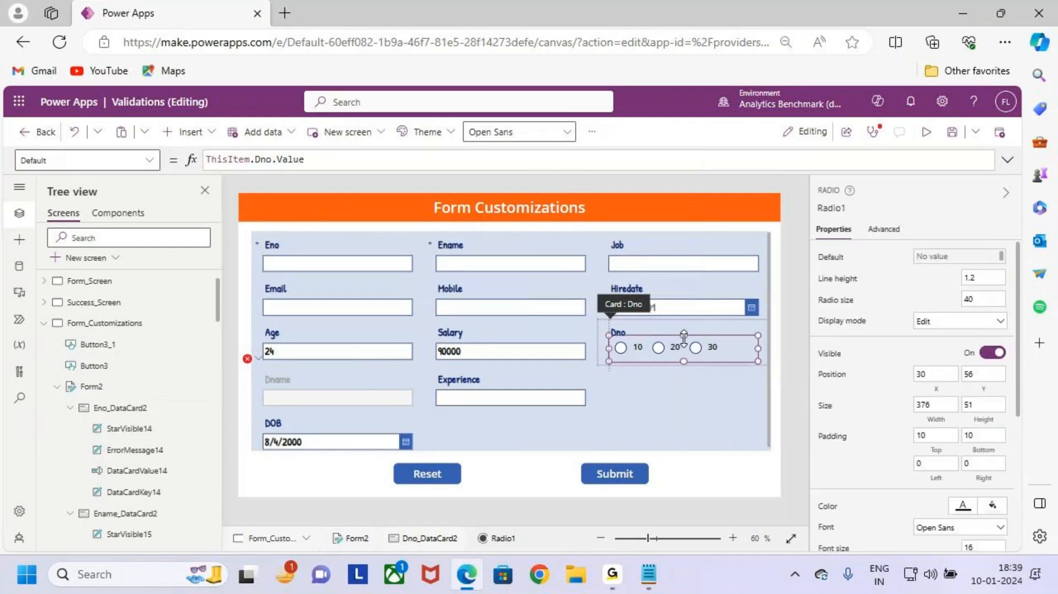
click(685, 402)
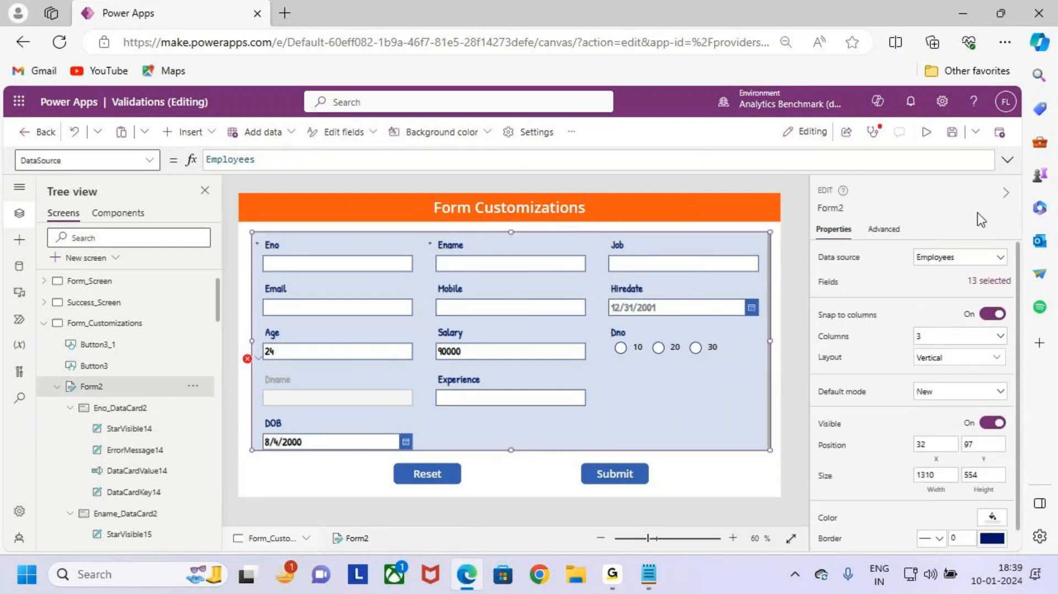
Step: Preview the app and examine the Dno radio options and the disabled Dname field
click(946, 137)
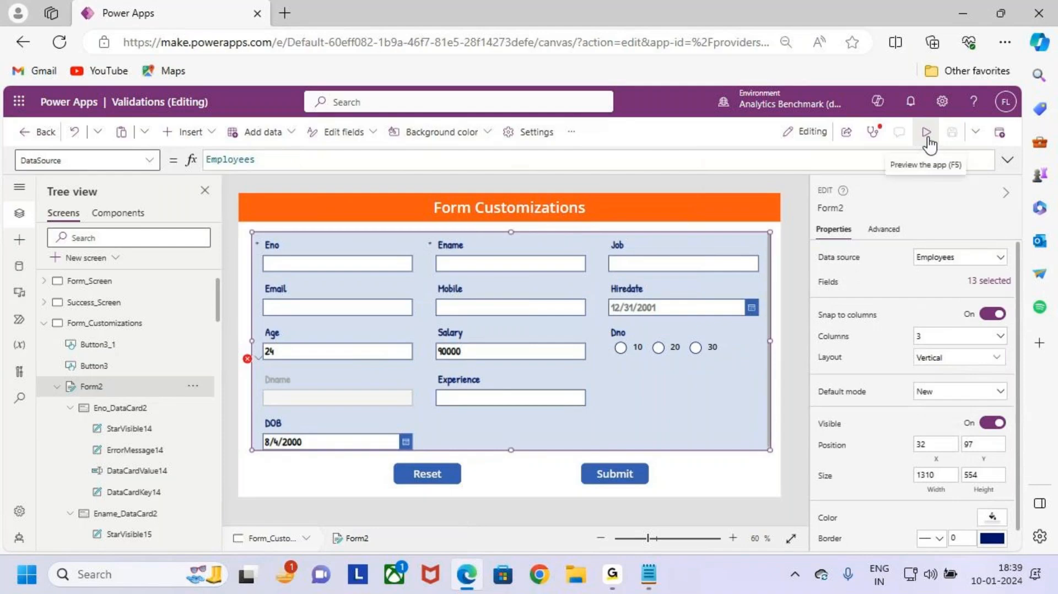
click(927, 135)
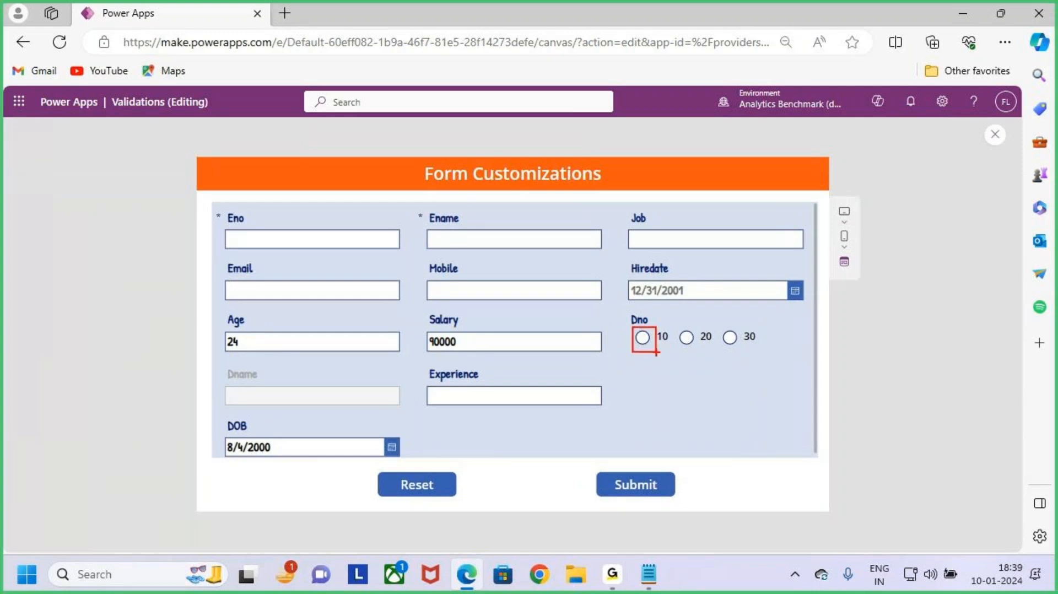
key(ctrl+2)
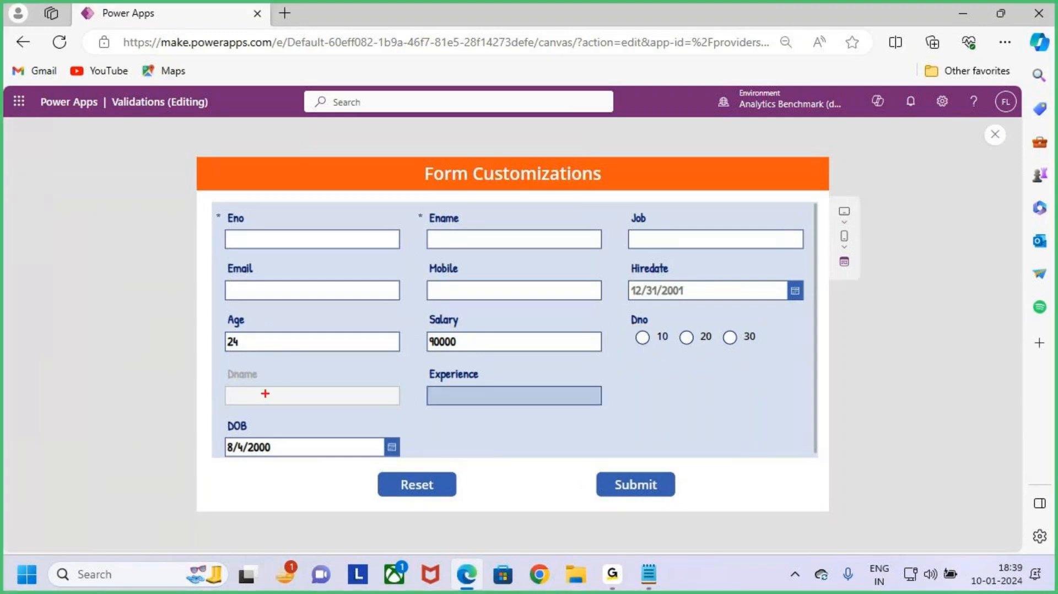
drag(220, 364, 411, 416)
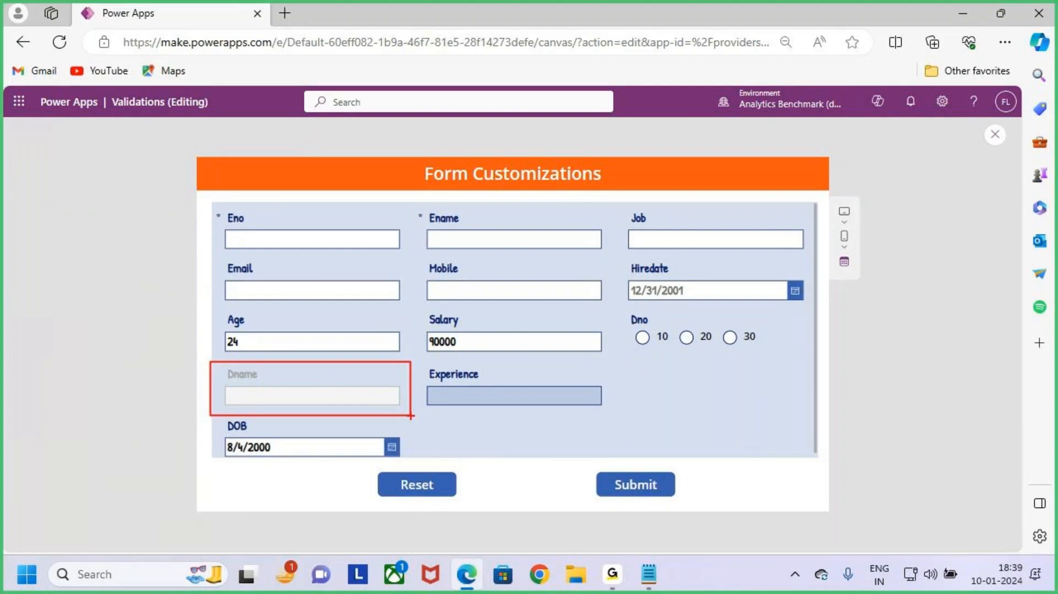
key(Escape)
Step: Switch to the Form Customizations notes in Notepad and check which Dname belongs to Dno 10, then return to the app preview
click(649, 574)
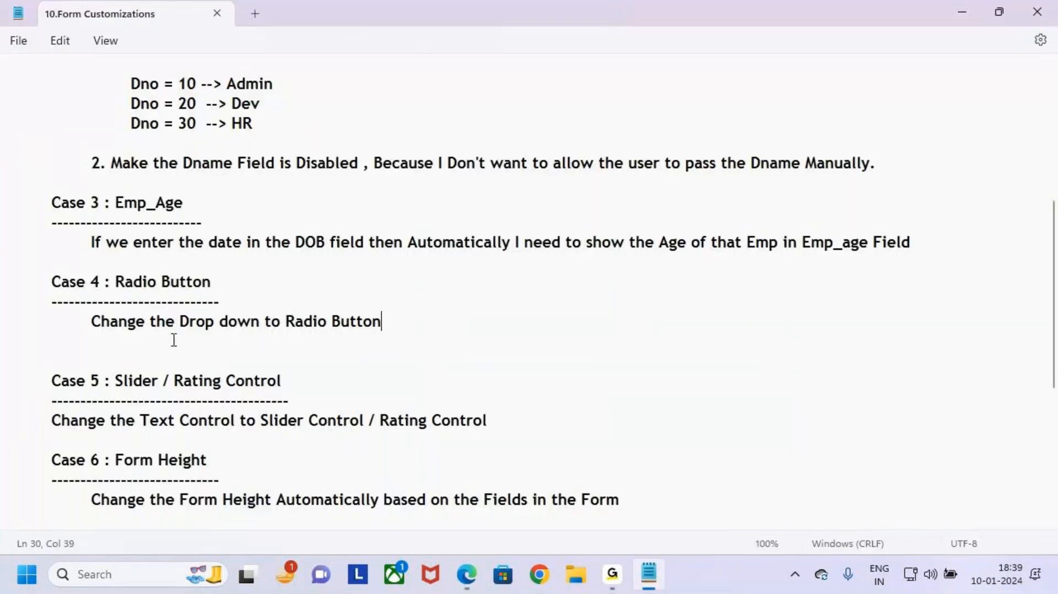
scroll(173, 340, up, 4)
drag(172, 264, 302, 264)
key(alt+Tab)
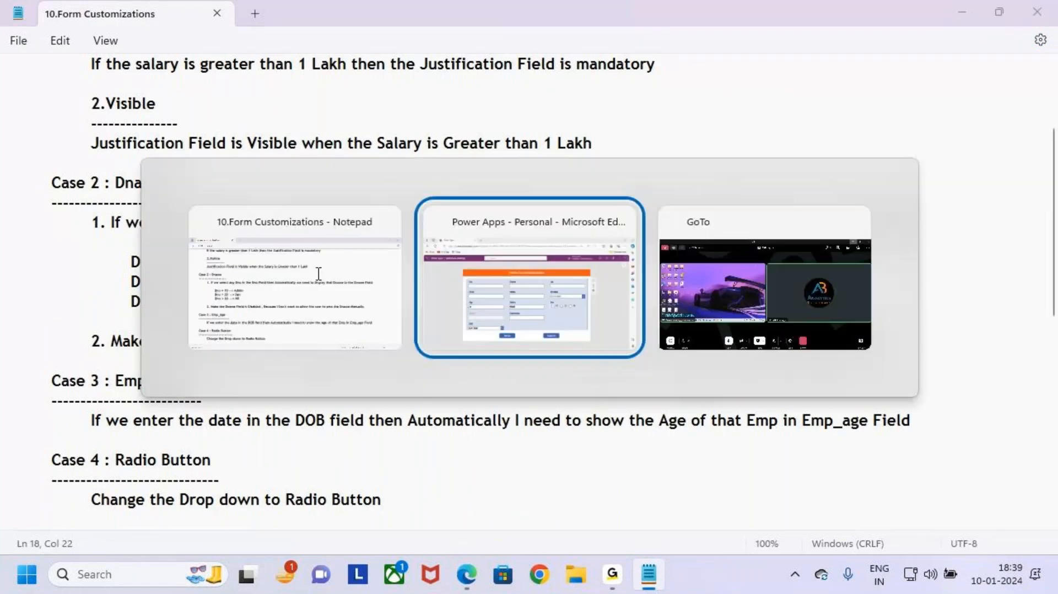
Step: Select Dno 10 in the preview, check whether the Dname field fills, and close the preview
click(642, 338)
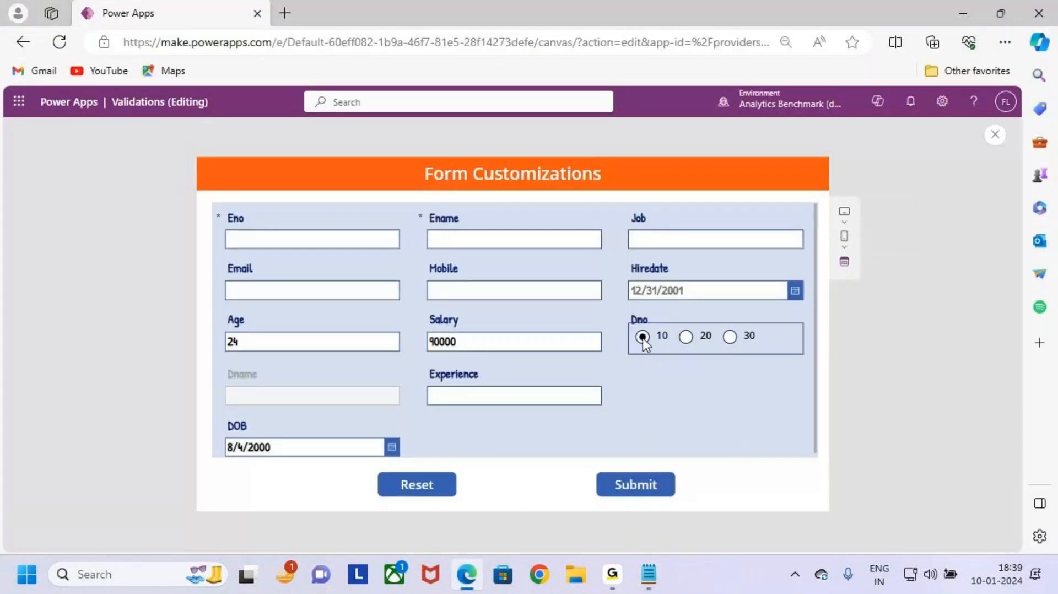
key(ctrl+2)
mouse_move(213, 366)
mouse_down()
mouse_move(428, 420)
mouse_move(407, 420)
mouse_up()
drag(380, 386, 435, 329)
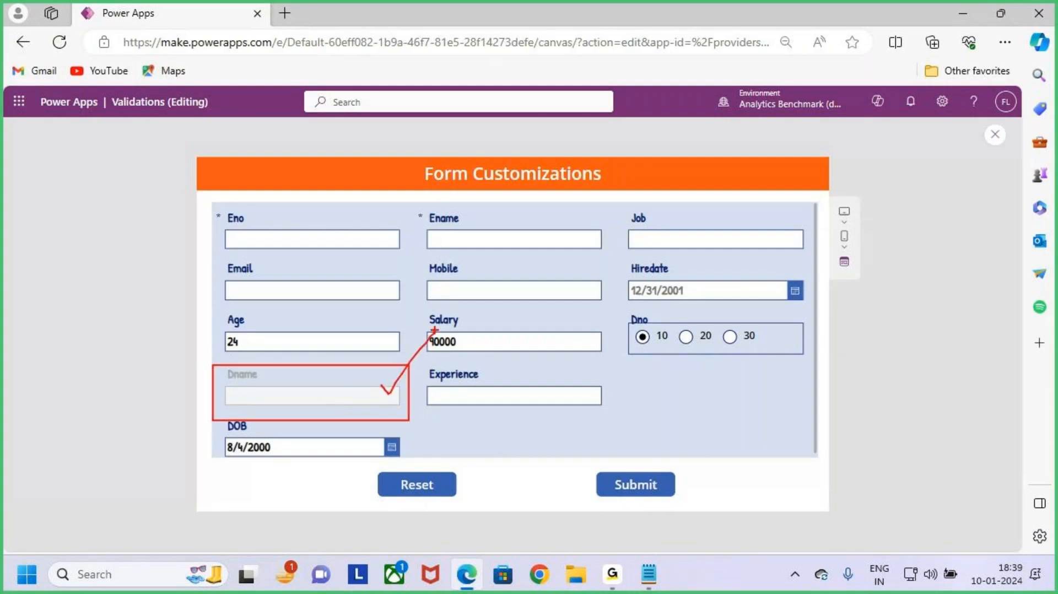
key(Escape)
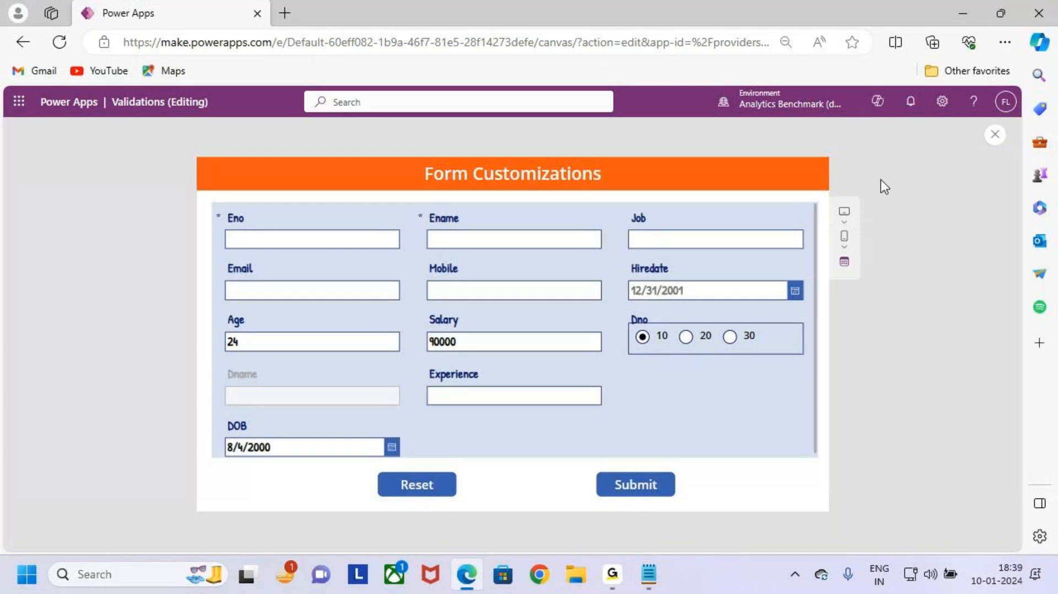
click(995, 134)
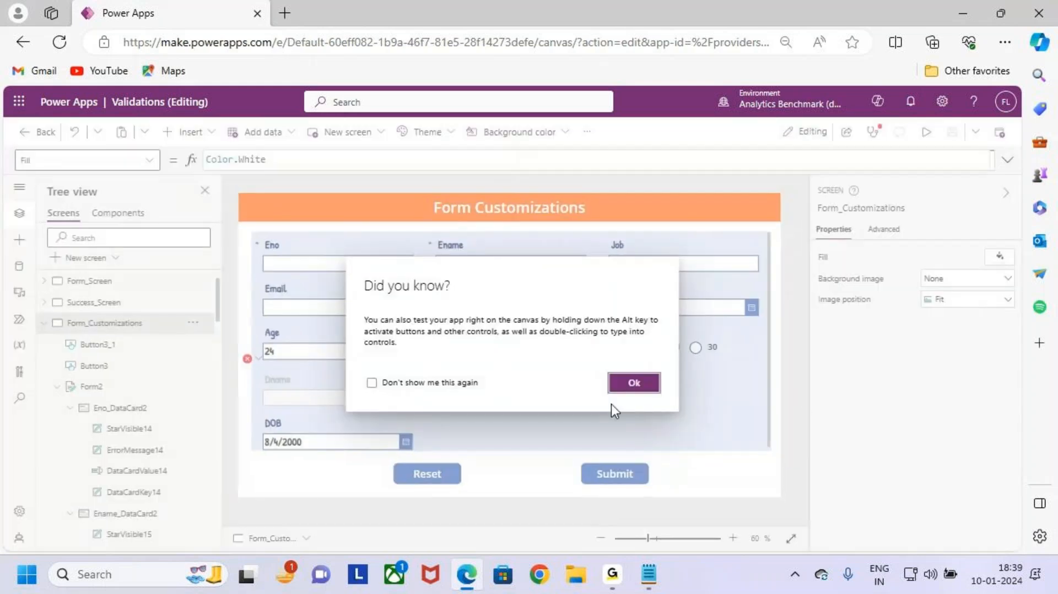
click(636, 382)
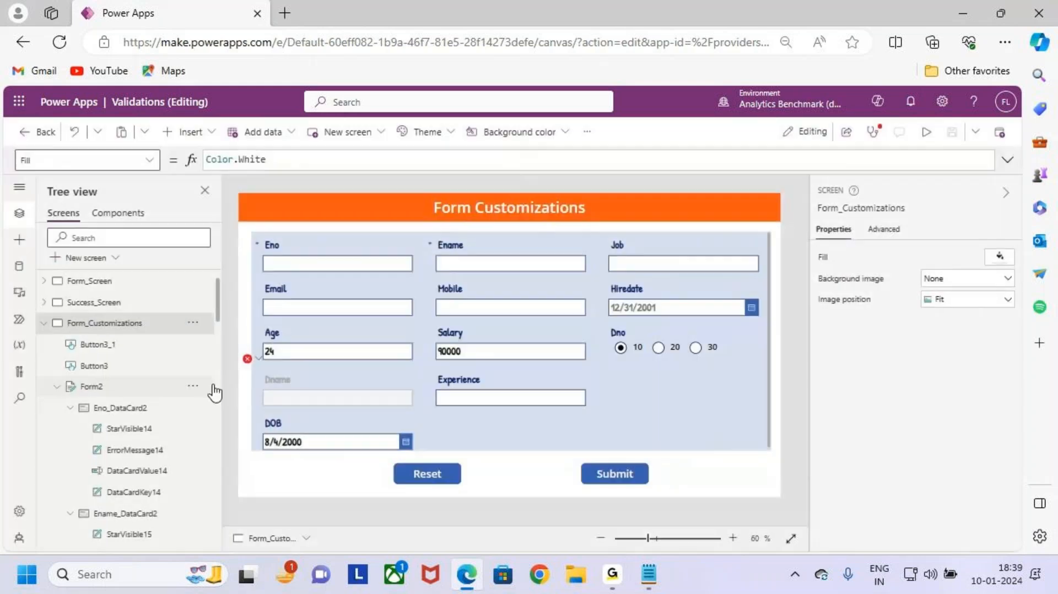
Step: Expand the Dname card's Default formula and replace DataCardValue22 with Radio1 in the "Admin" condition
click(261, 365)
click(300, 380)
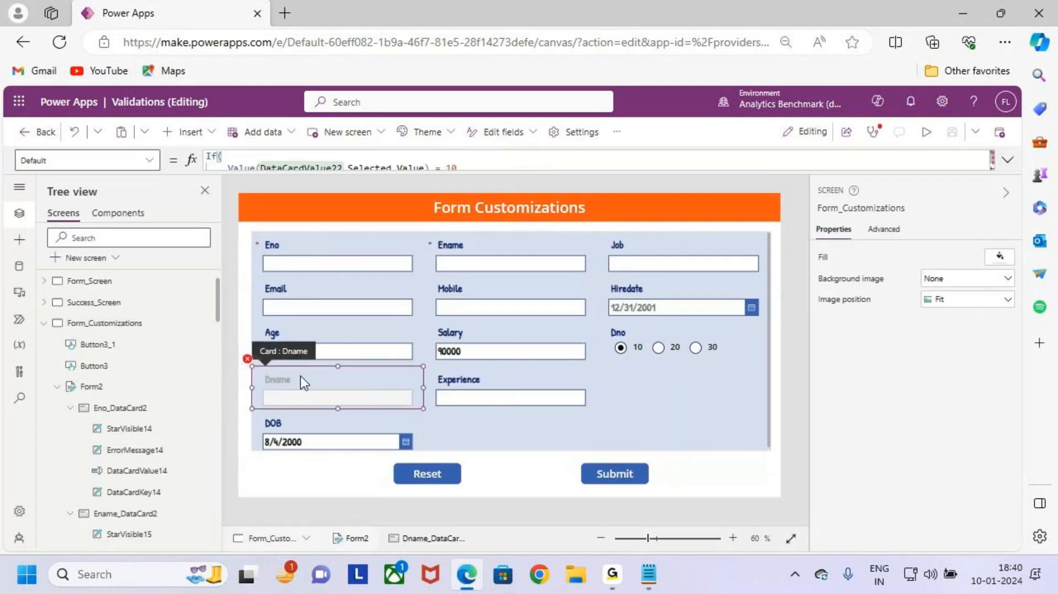
click(1007, 160)
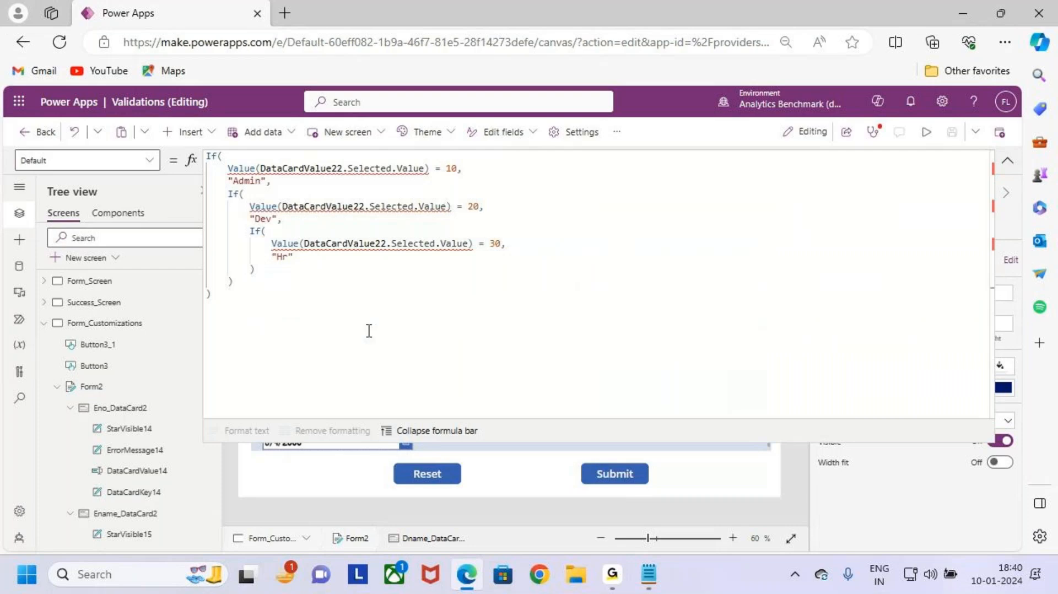
click(303, 283)
mouse_move(269, 174)
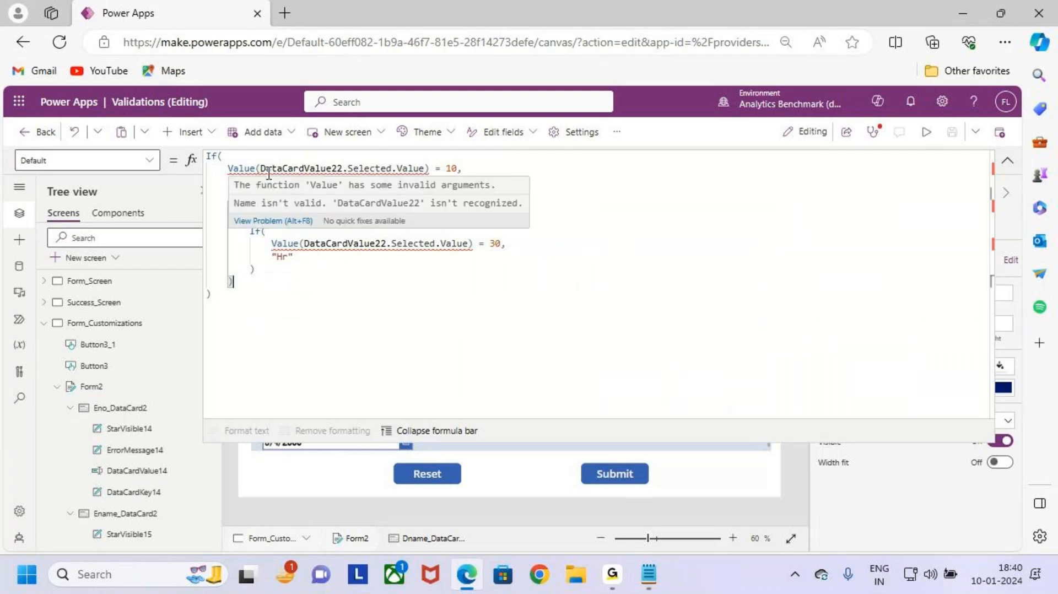
click(374, 293)
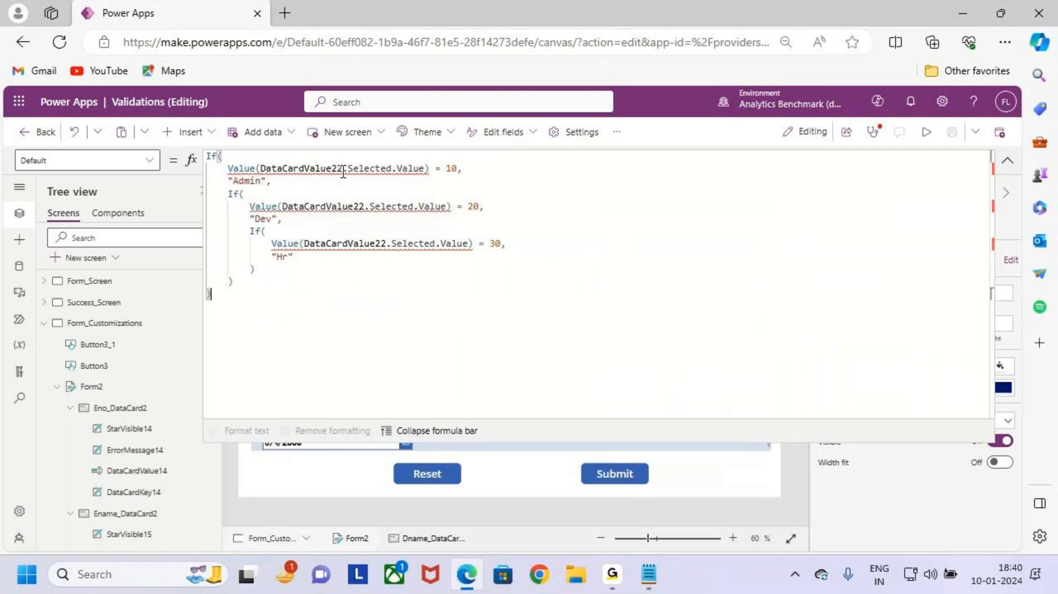
drag(343, 170, 264, 171)
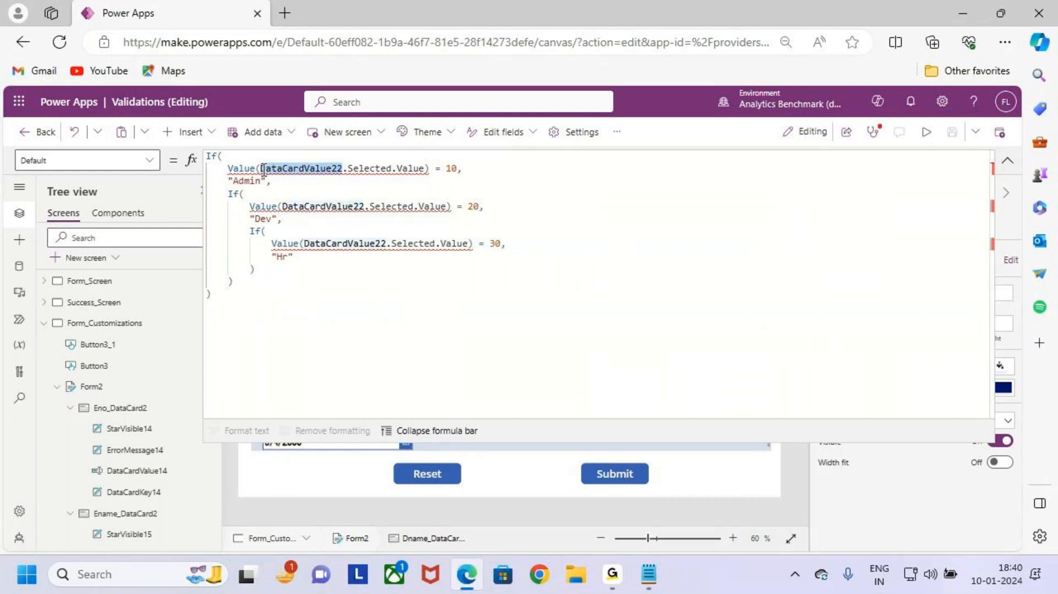
click(373, 191)
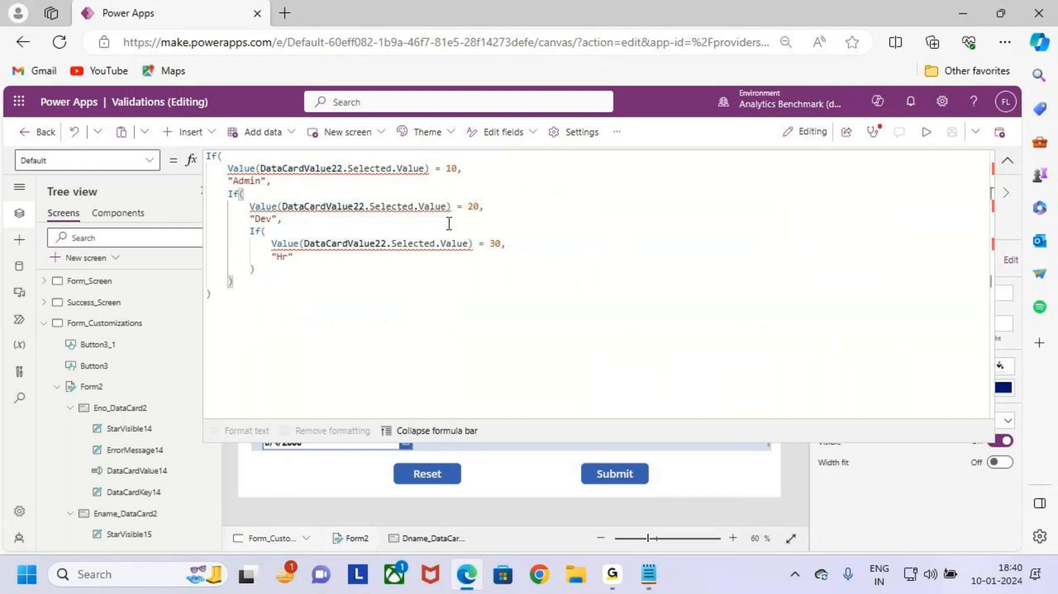
double_click(318, 172)
text(Radio1)
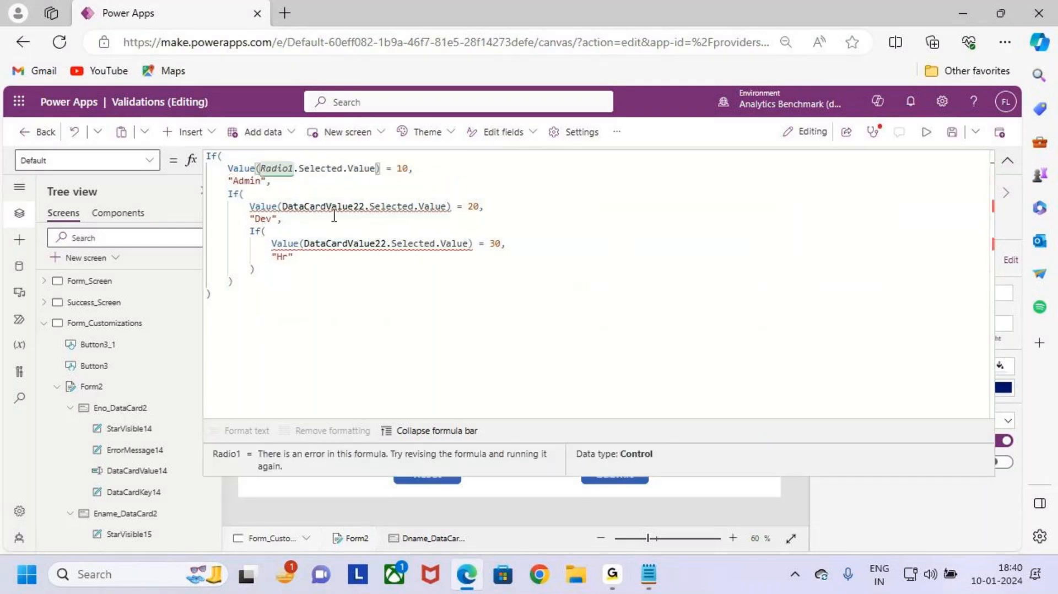
Step: Replace DataCardValue22 with Radio1 in the "Dev" and "Hr" conditions and collapse the formula
double_click(324, 206)
text(Radio1)
double_click(347, 243)
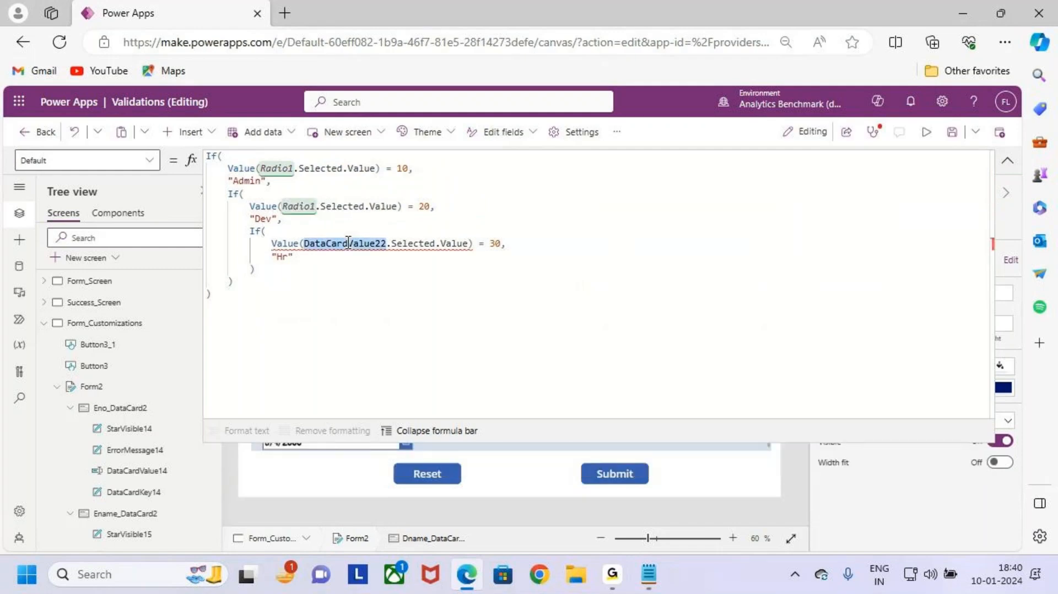
text(Radio1)
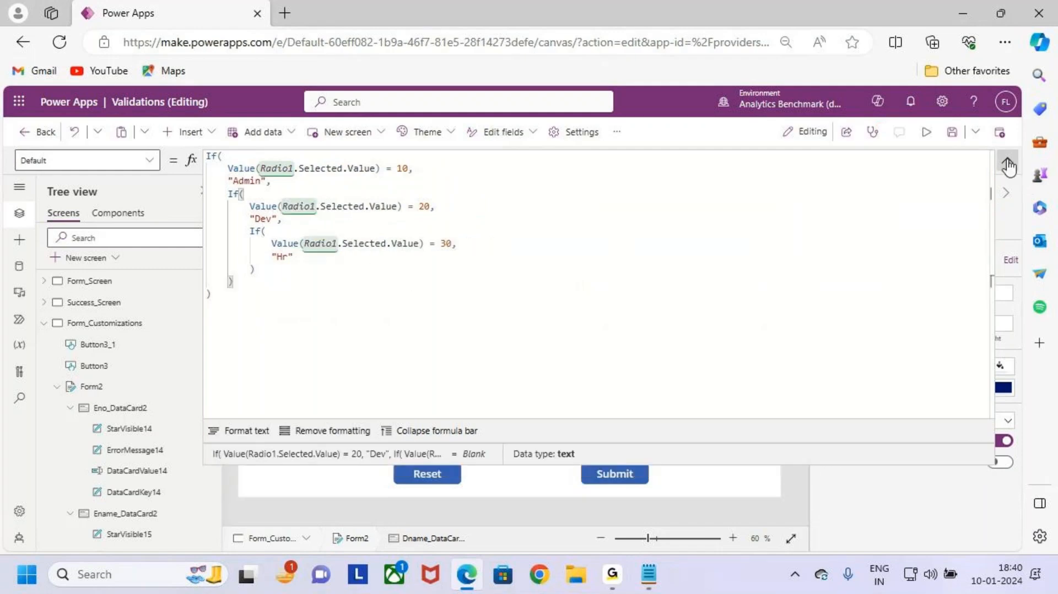
click(1006, 160)
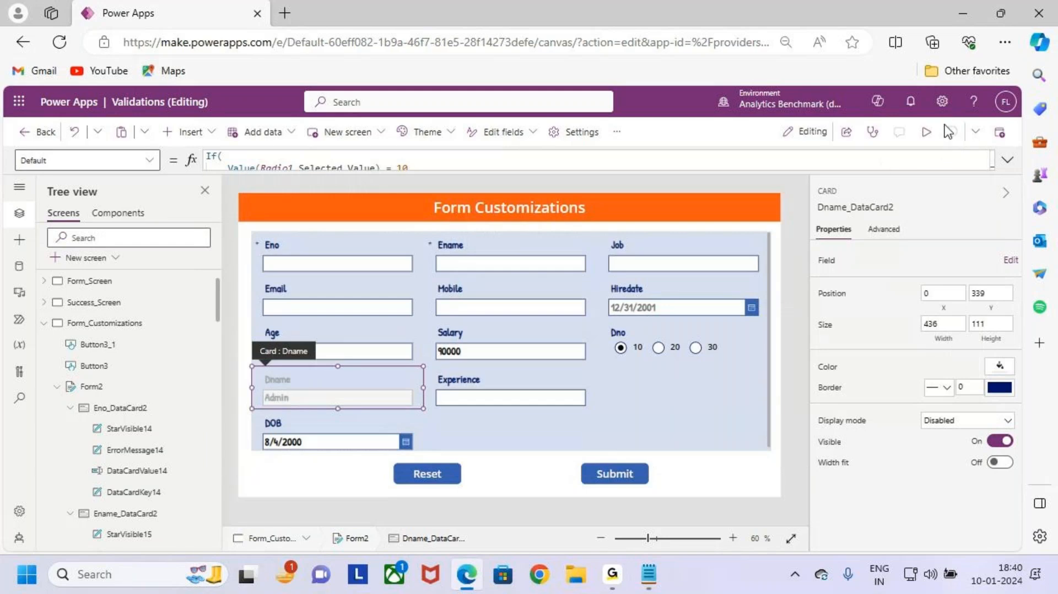
Step: Preview the form, check Dname for Dno 10, 20 and 30, and close the preview
click(926, 132)
key(ctrl+2)
drag(643, 356, 665, 355)
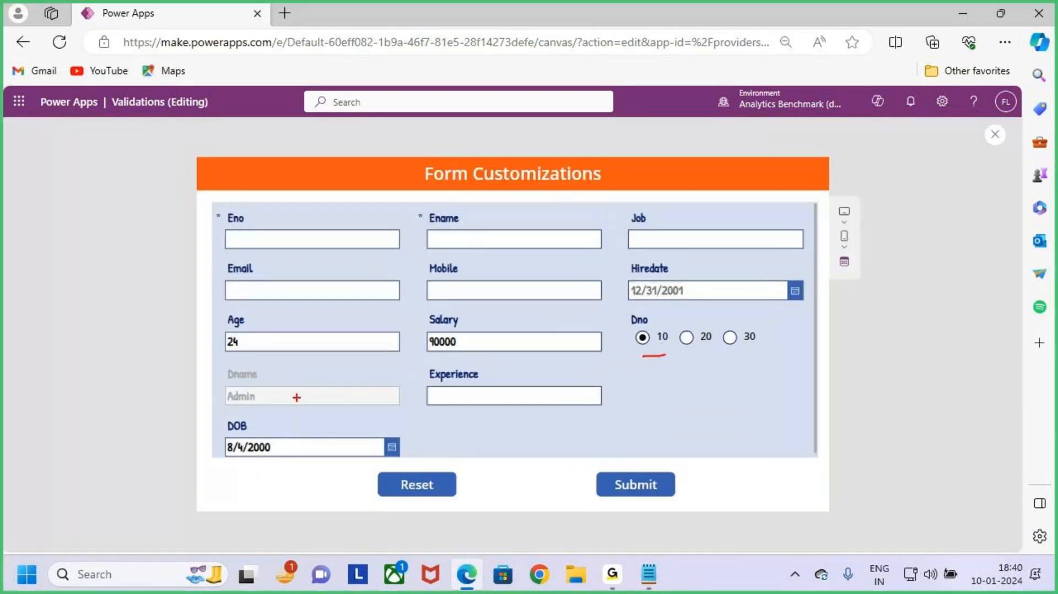
drag(220, 381, 346, 411)
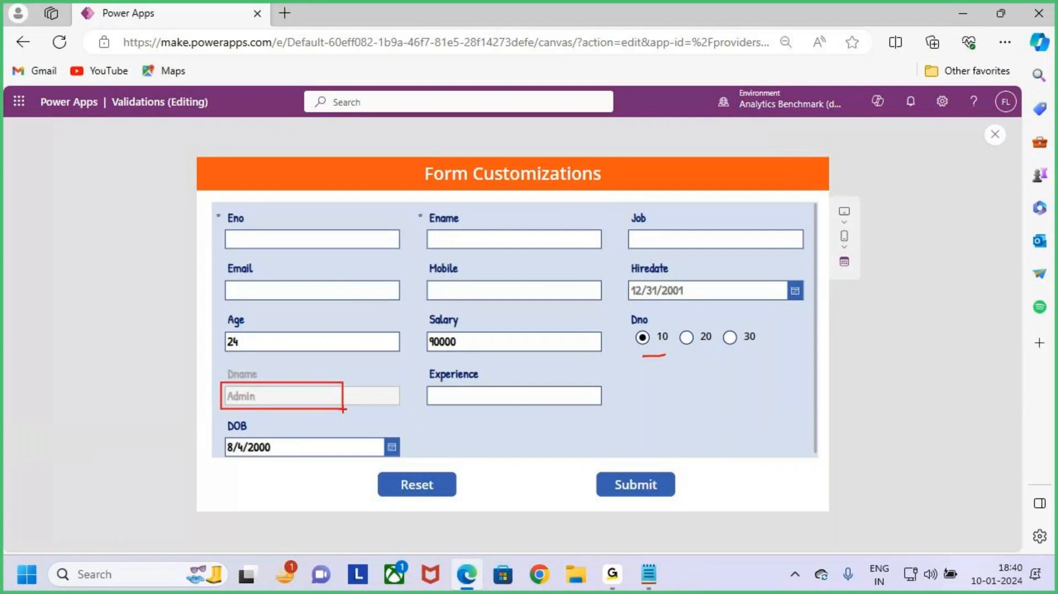
key(Escape)
click(686, 337)
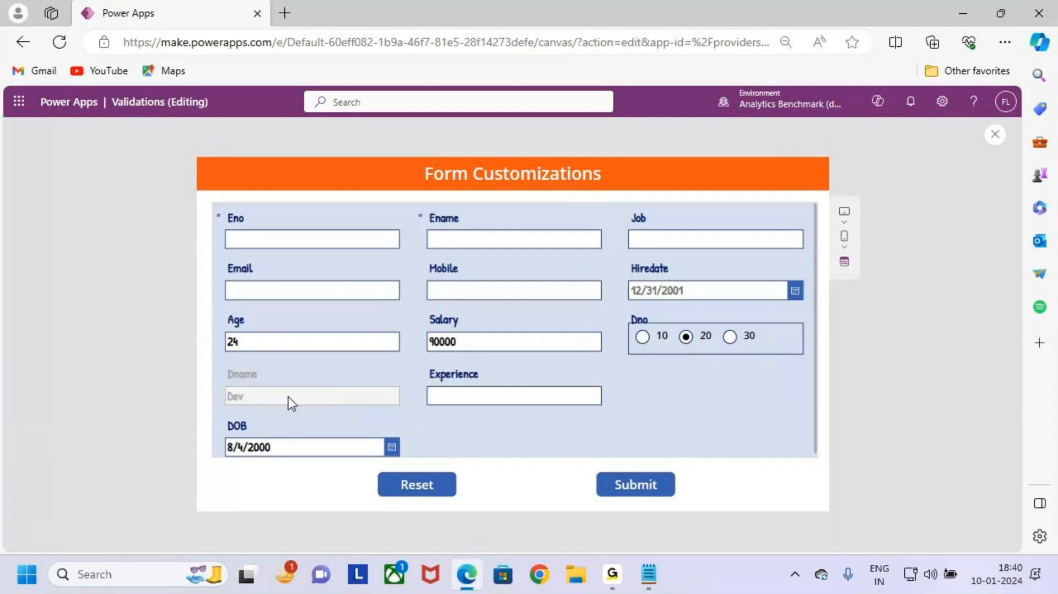
click(730, 336)
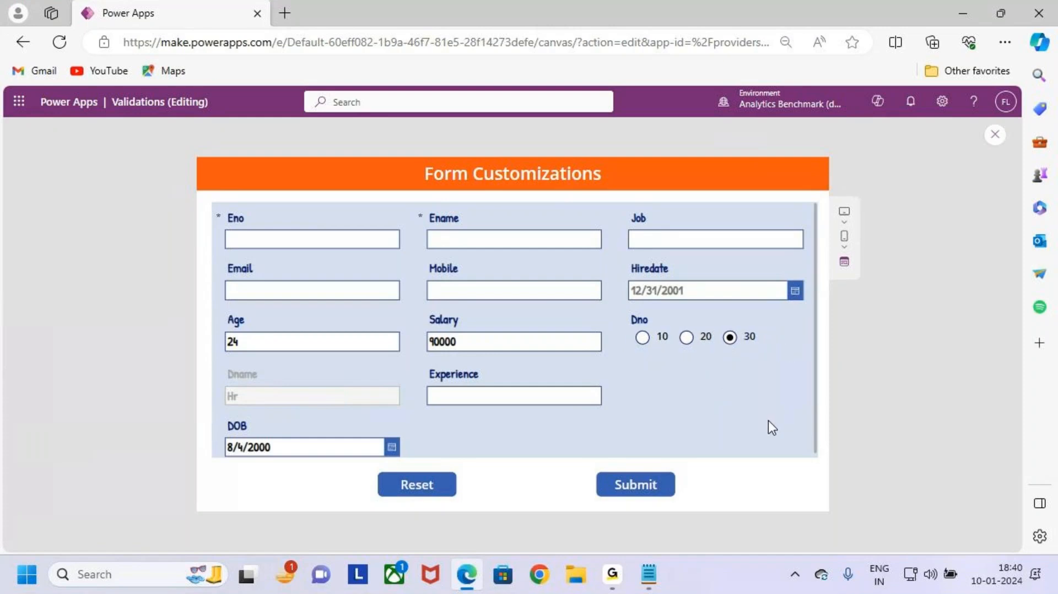
click(997, 136)
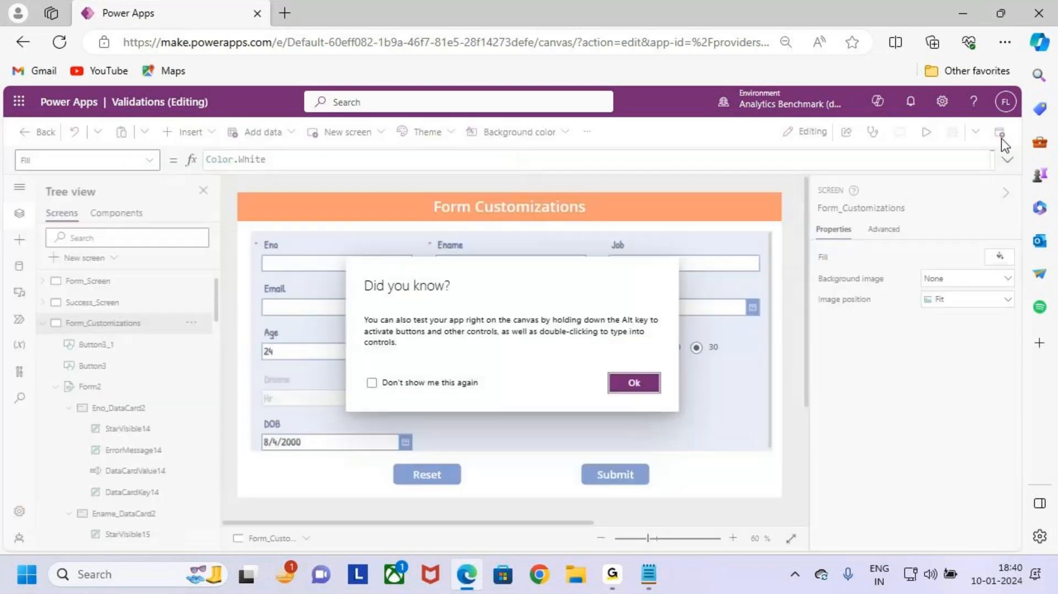
click(643, 378)
click(701, 418)
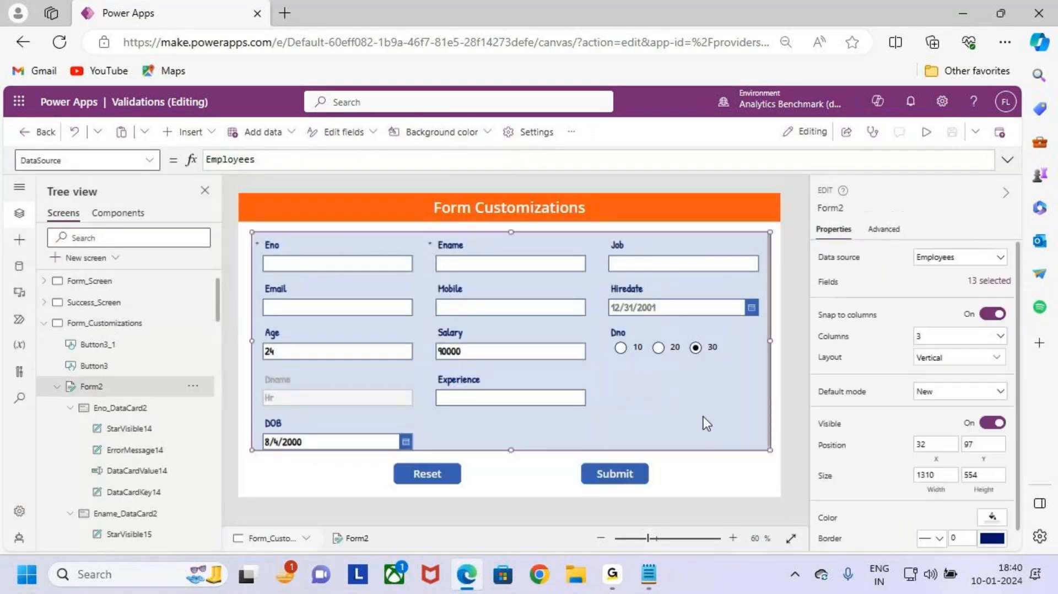
click(692, 357)
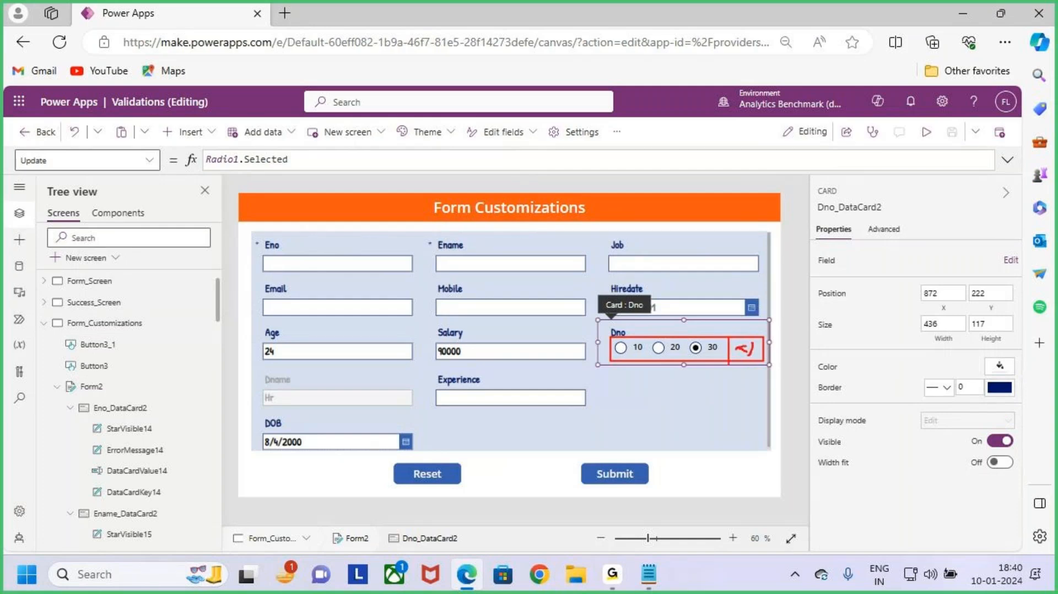
click(726, 414)
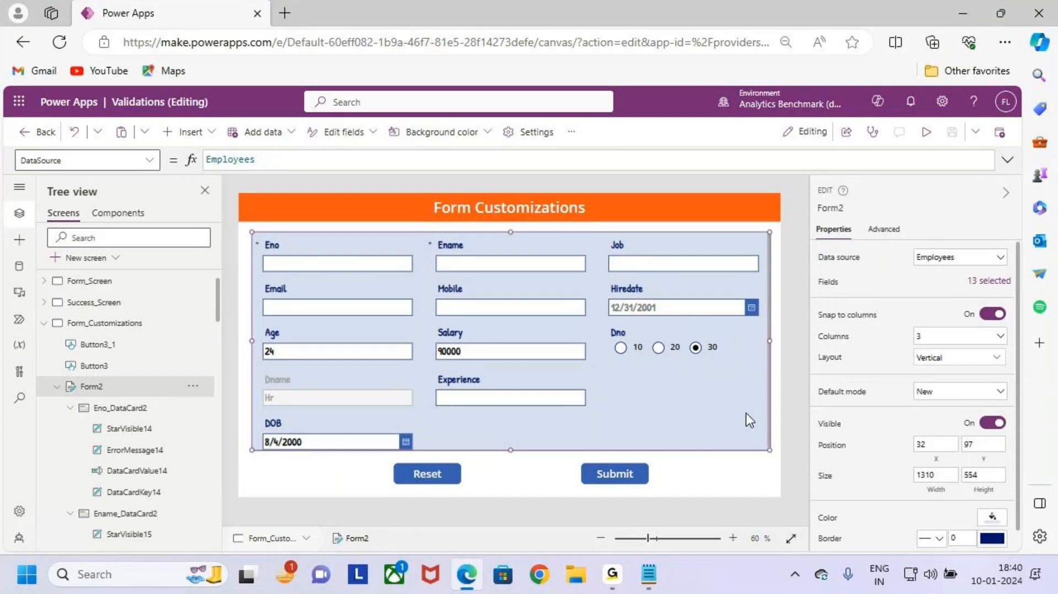
Step: Switch to the Form Customizations notes, read the Case 5 requirement on the slider and rating controls, and return to Power Apps
key(alt+Tab)
scroll(212, 424, down, 2)
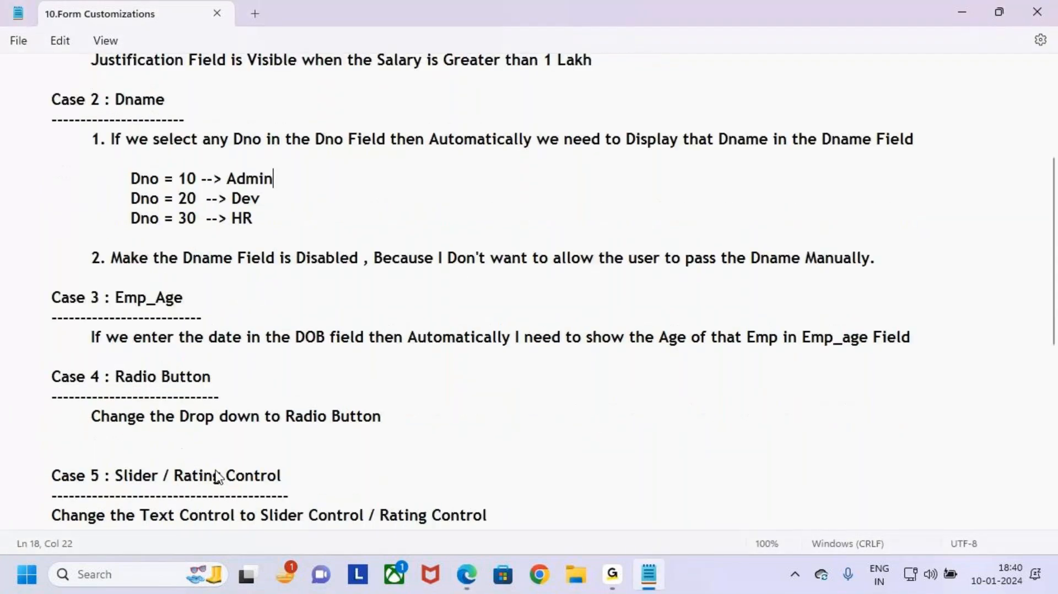
scroll(218, 477, down, 3)
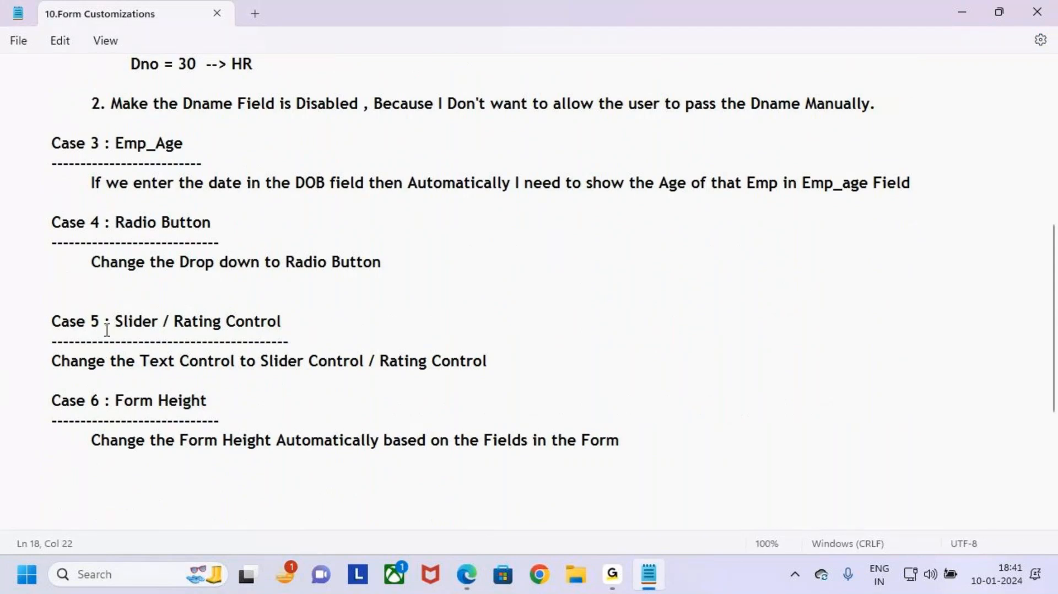
drag(62, 362, 472, 371)
click(574, 368)
click(503, 388)
key(alt+Tab)
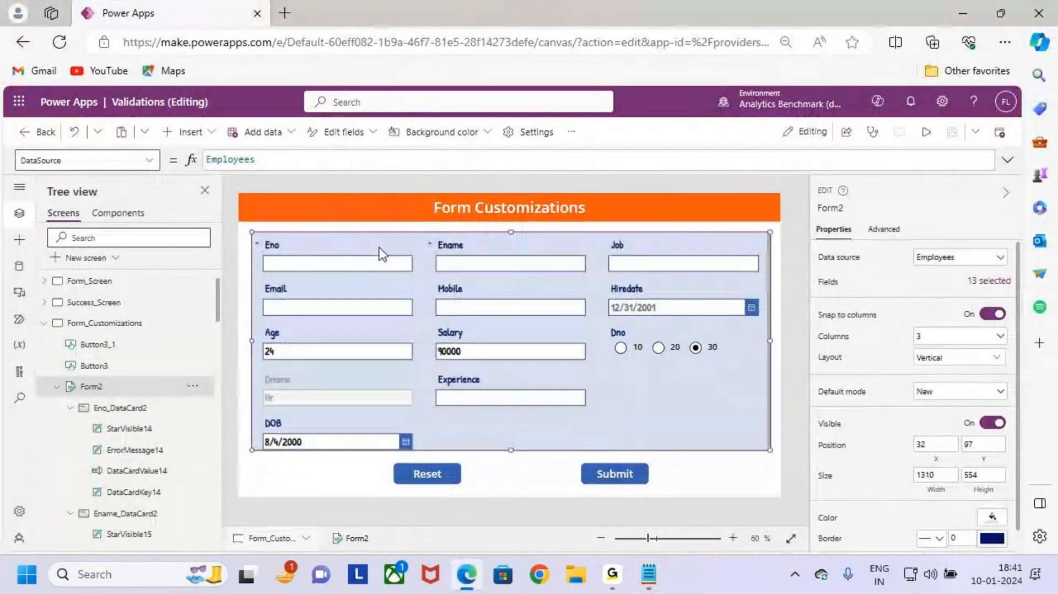
Step: Open the SharePoint Forms site from the Microsoft 365 apps and open its Employees list
click(955, 257)
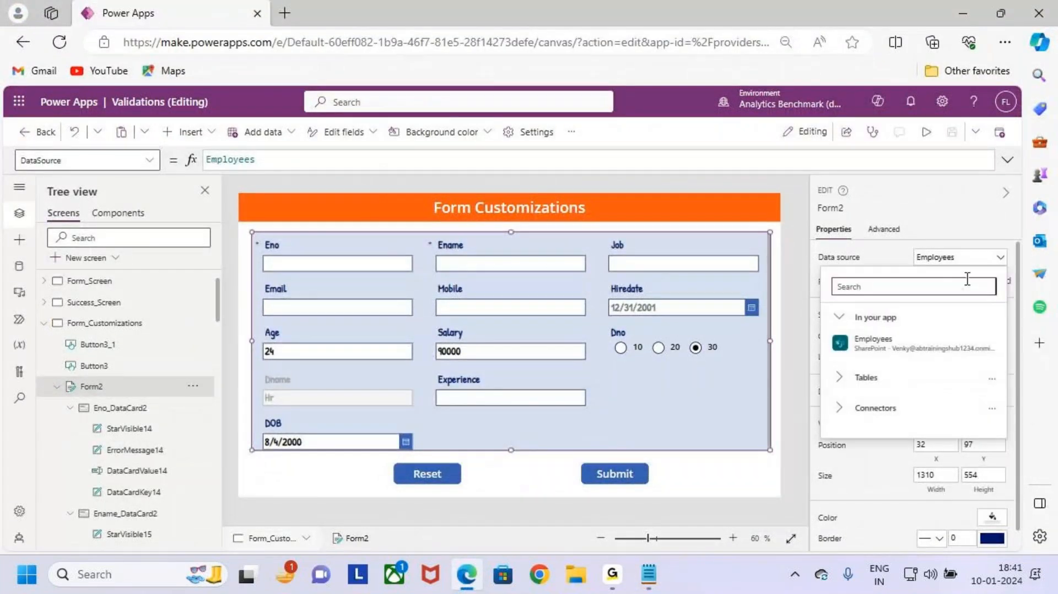
click(974, 261)
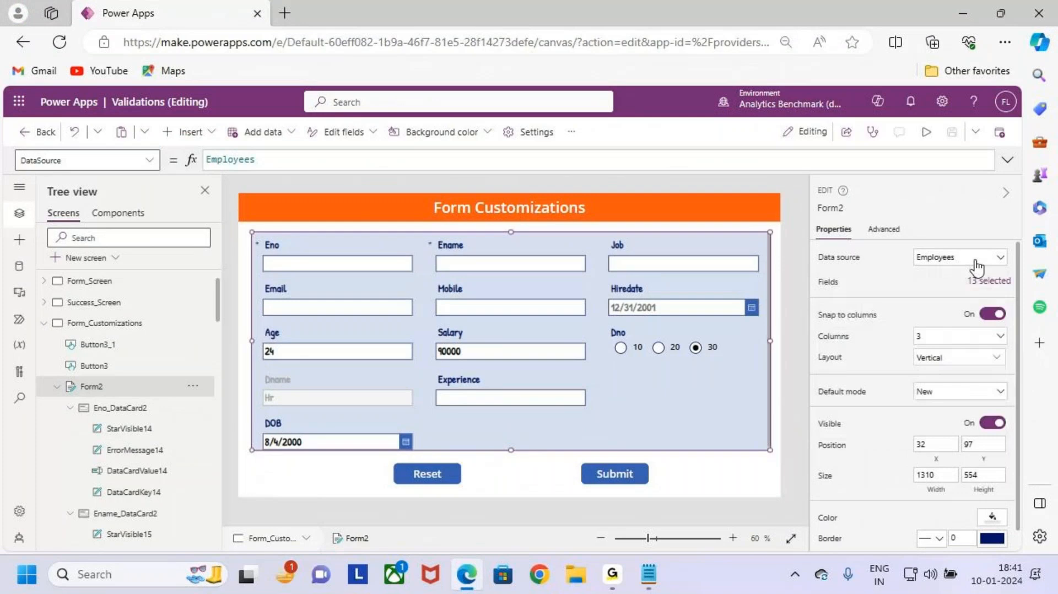
click(19, 101)
click(60, 273)
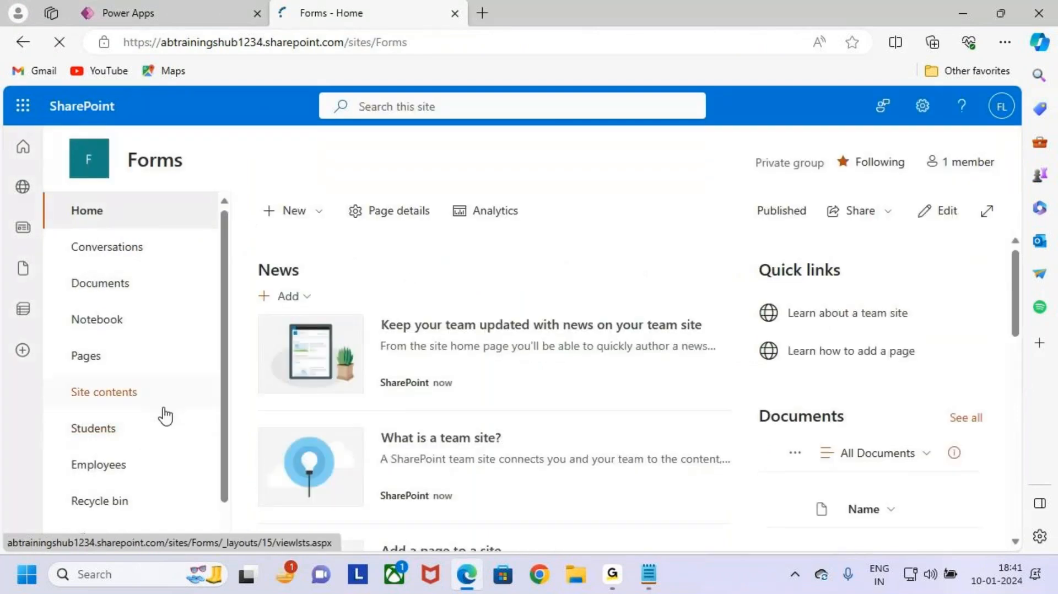
scroll(148, 415, down, 1)
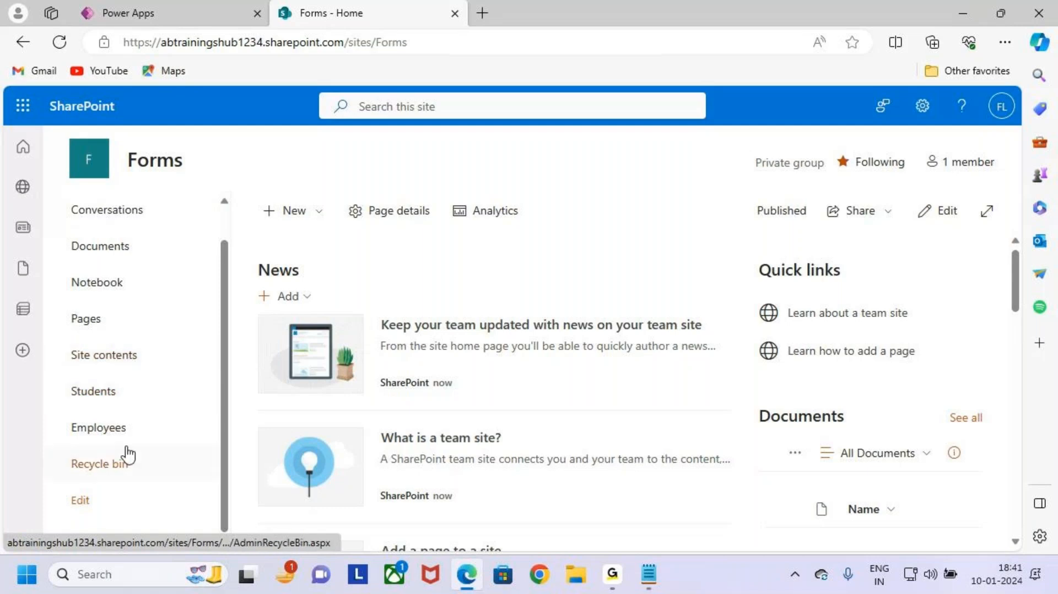
scroll(124, 458, up, 1)
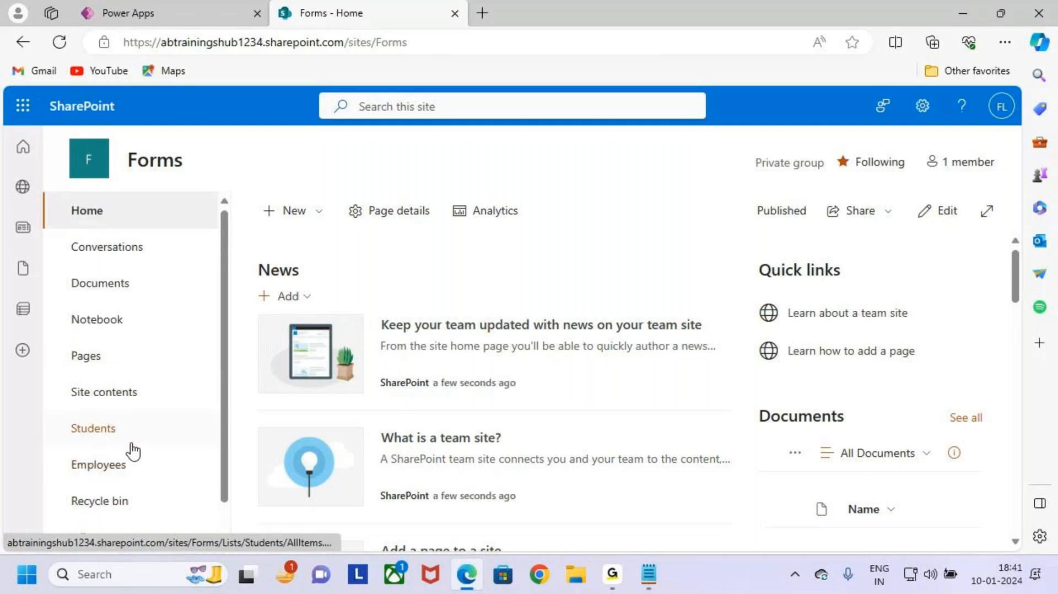
scroll(135, 447, down, 1)
click(119, 438)
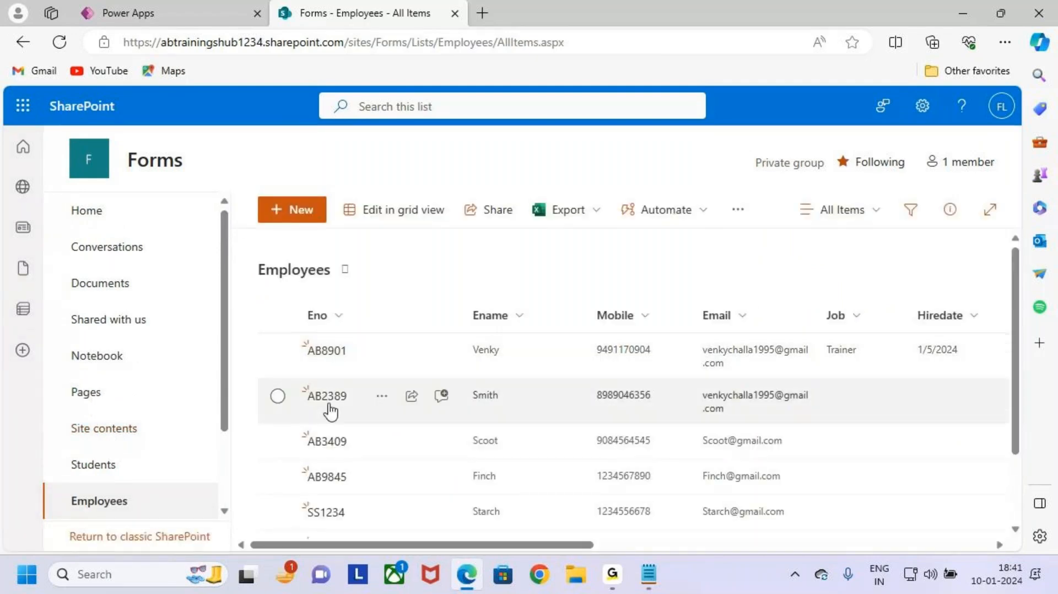
Step: Start a new column at the end of the Employees list, name it Rating and set its type to Number
drag(534, 544, 929, 544)
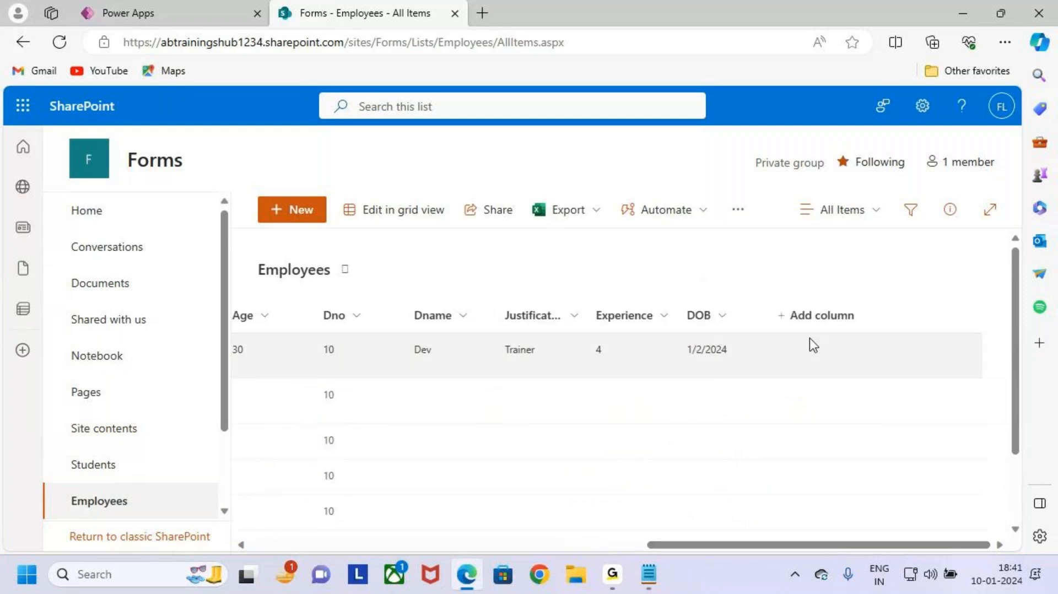
key(ctrl+2)
drag(766, 298, 986, 356)
key(Escape)
click(799, 313)
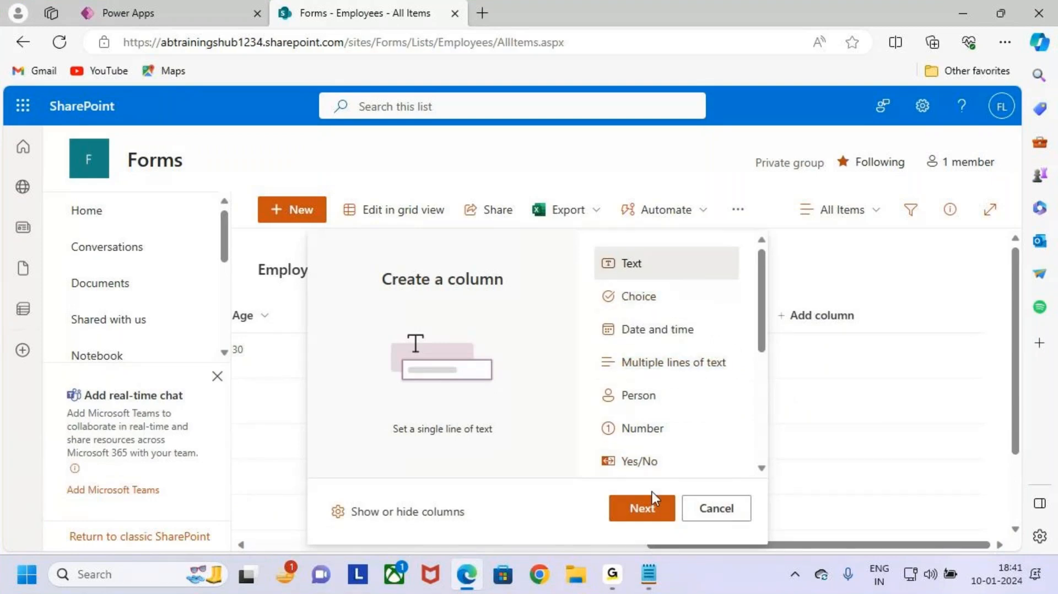
click(650, 515)
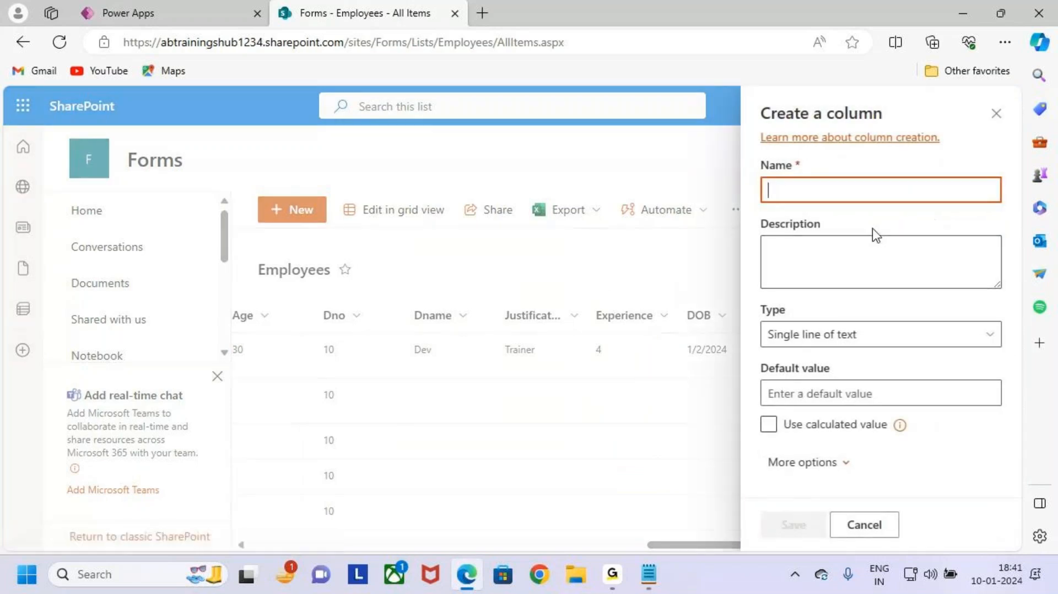
click(835, 191)
text(Rating)
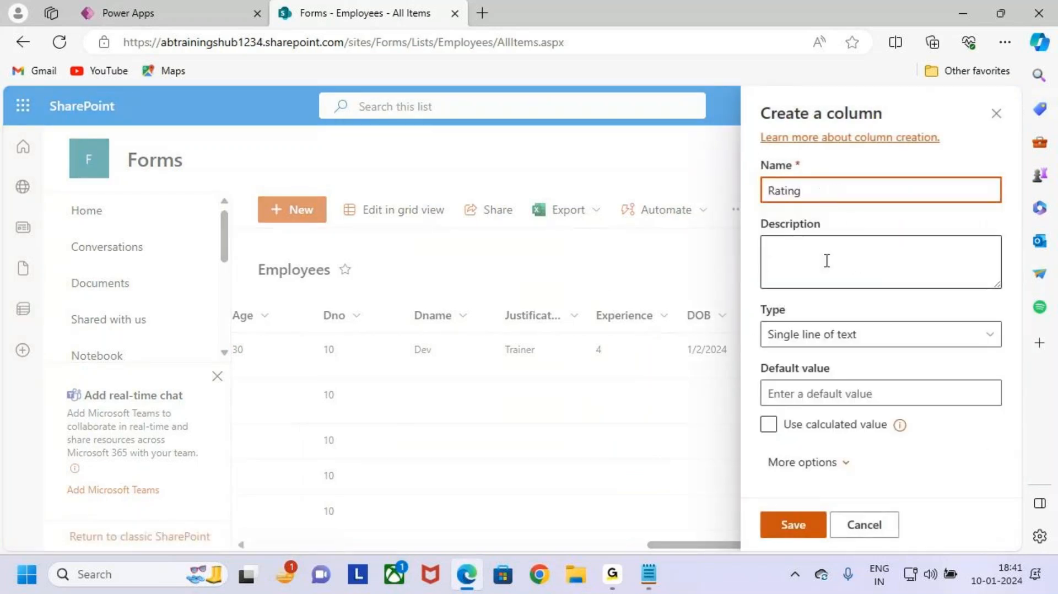
click(889, 343)
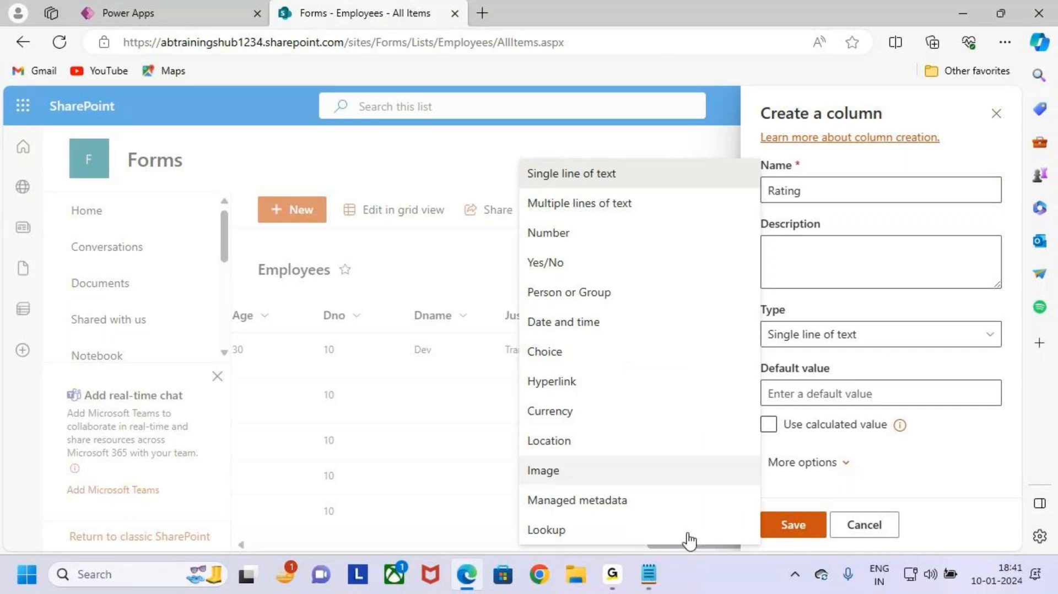
click(593, 238)
Step: Show the Rating column's additional options and set its minimum allowed value to 1 and maximum to 5
scroll(945, 343, down, 3)
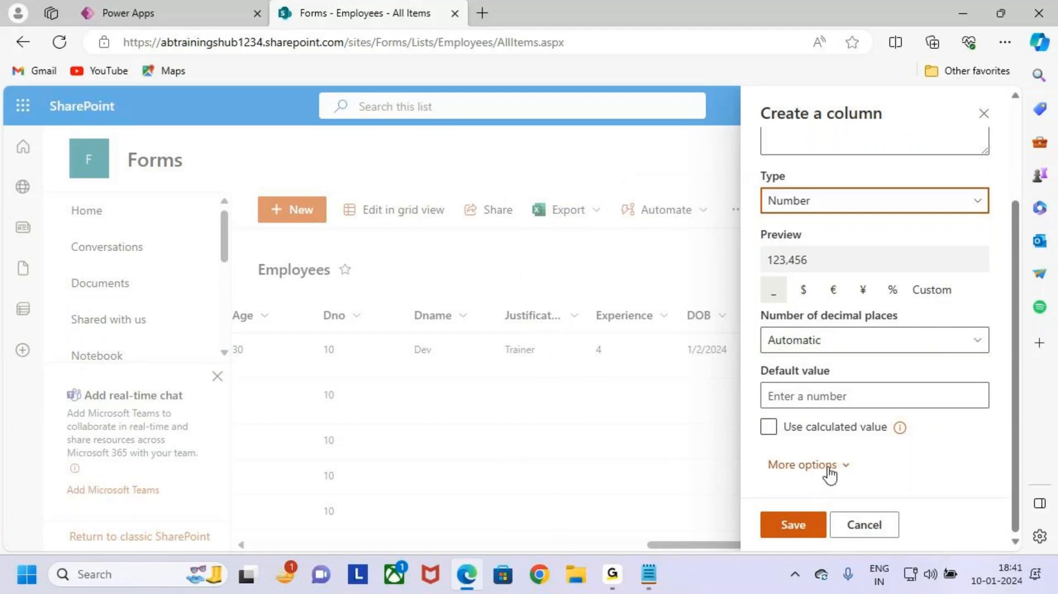
click(829, 468)
scroll(906, 422, down, 5)
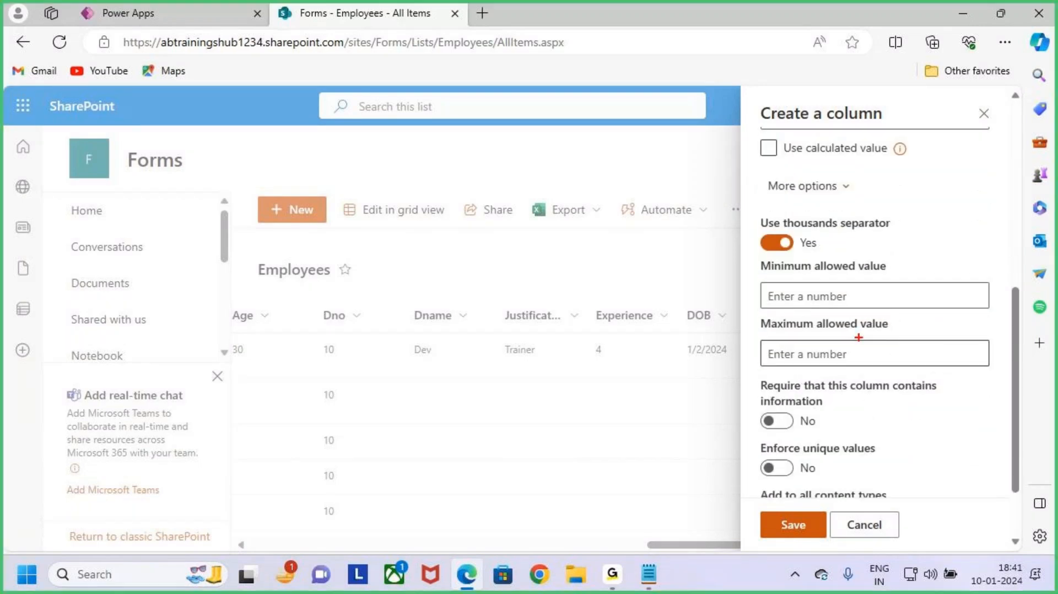
mouse_move(745, 253)
mouse_down()
mouse_move(853, 298)
mouse_move(973, 313)
mouse_up()
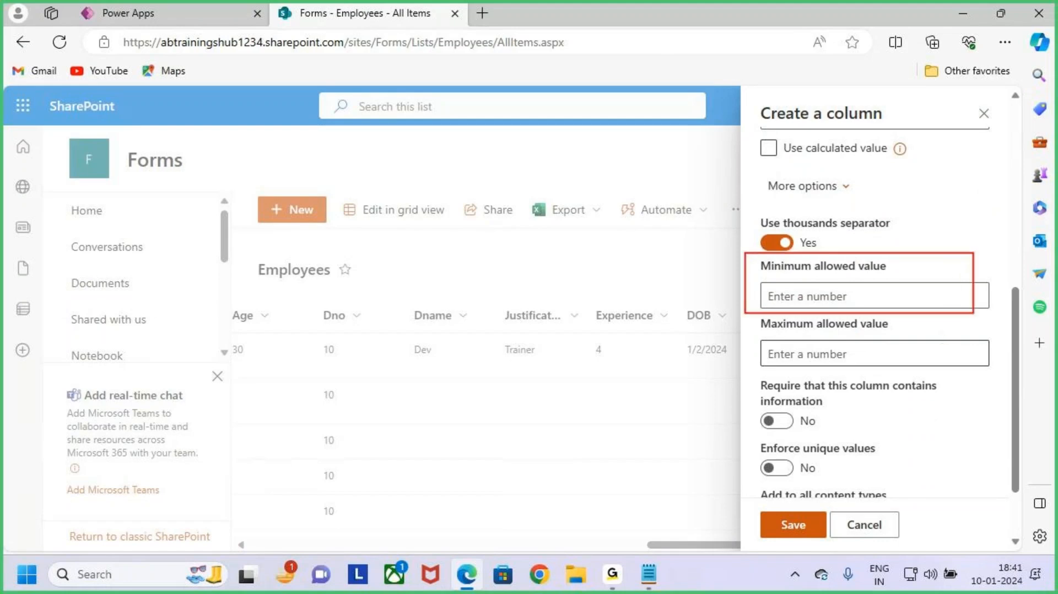
drag(768, 310, 921, 368)
click(895, 296)
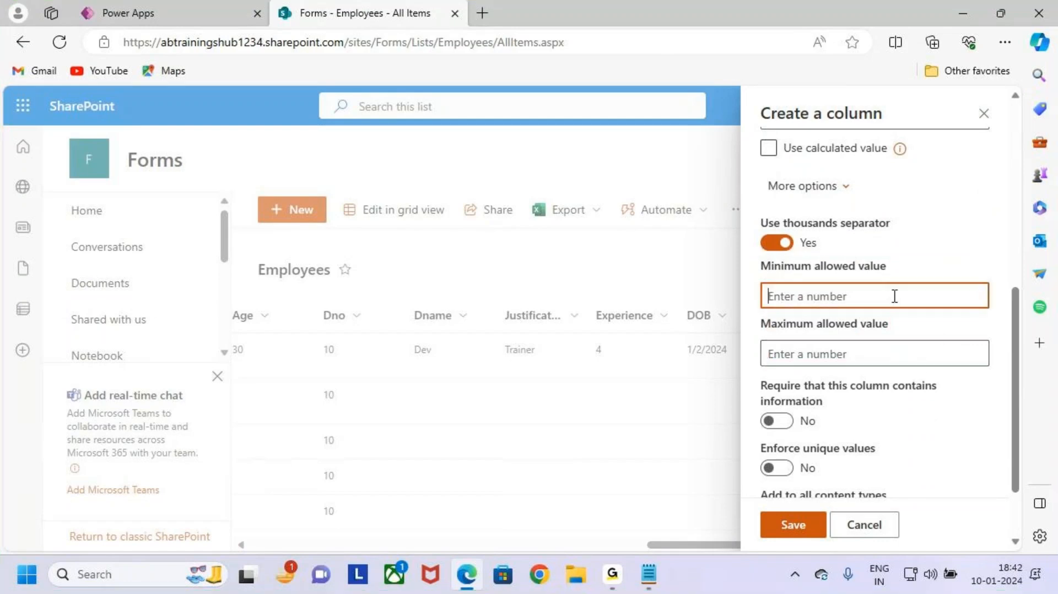
text(1)
click(906, 357)
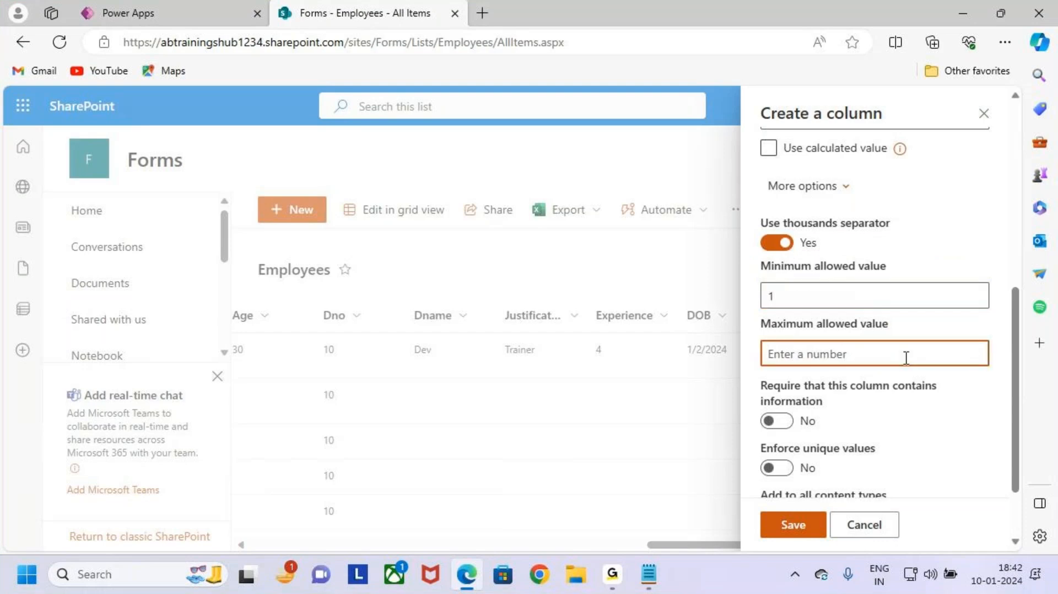
text(5)
click(854, 293)
click(864, 354)
scroll(864, 357, up, 10)
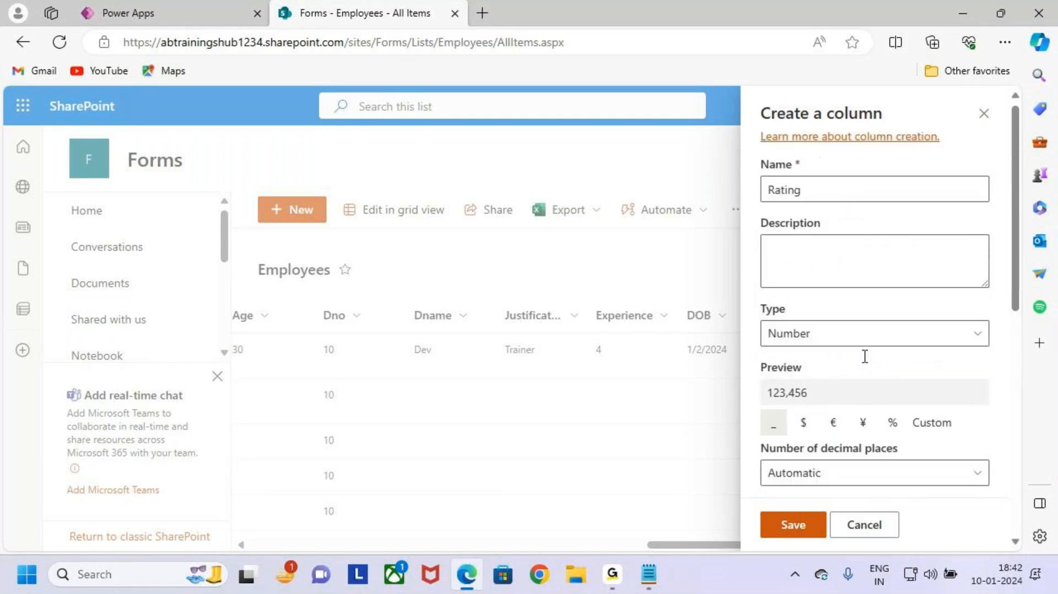
Step: Review the Rating column's settings and save it to the Employees list
key(ctrl+2)
drag(754, 172, 843, 203)
mouse_move(793, 135)
mouse_down()
mouse_move(802, 174)
mouse_move(792, 189)
mouse_up()
mouse_move(634, 245)
mouse_down()
mouse_move(633, 264)
mouse_move(668, 255)
mouse_up()
mouse_move(696, 236)
mouse_down()
mouse_move(698, 274)
mouse_move(731, 235)
mouse_up()
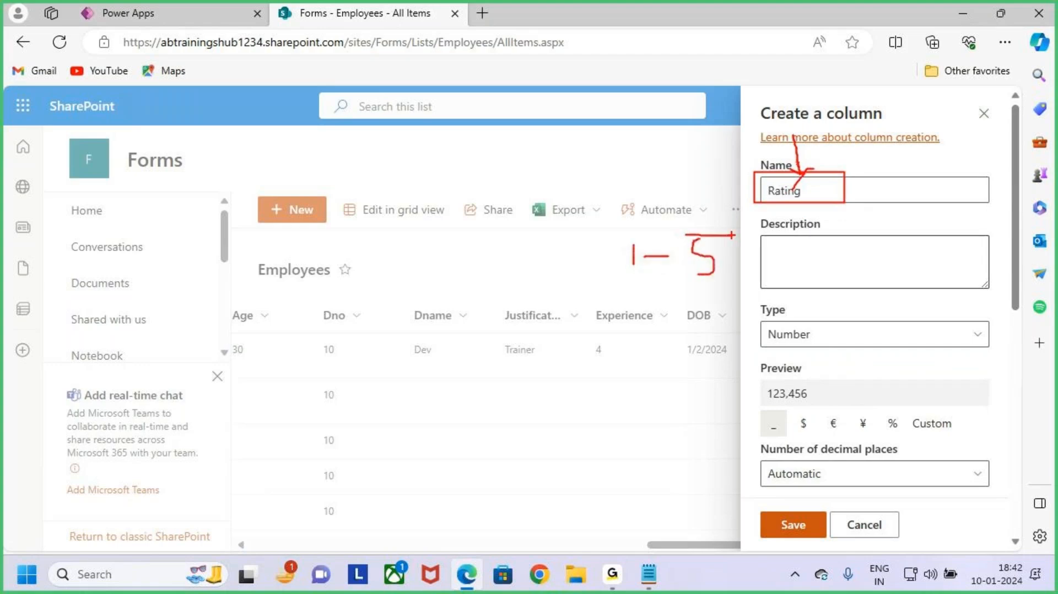
key(Escape)
scroll(866, 363, down, 10)
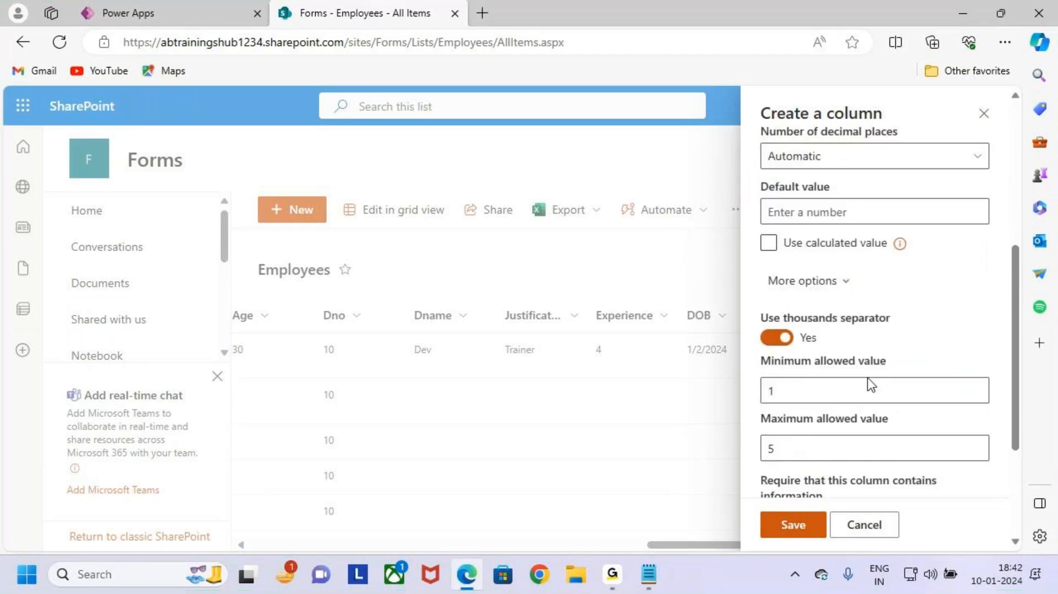
click(799, 530)
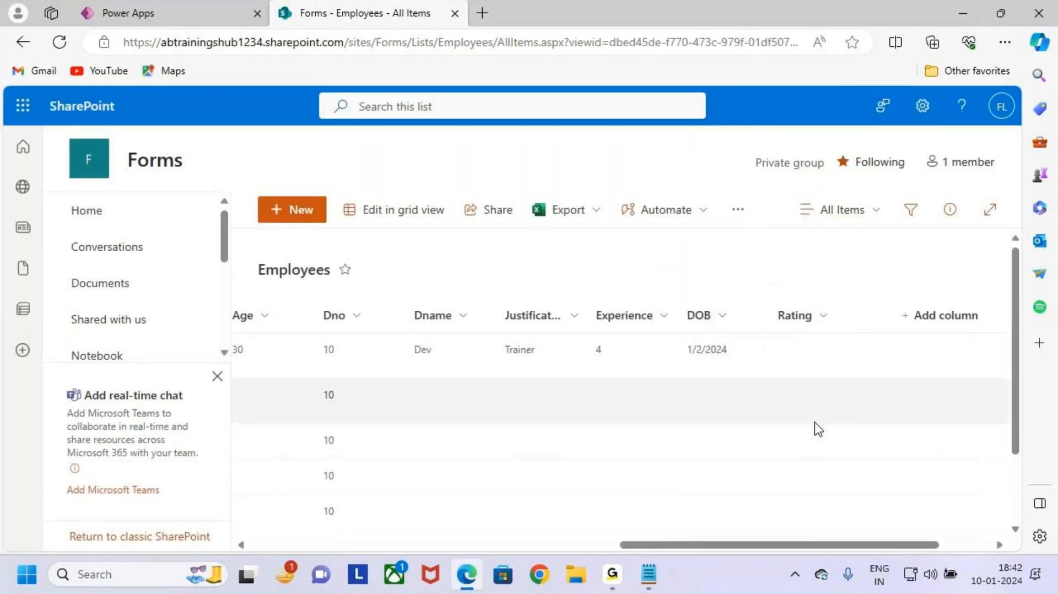
drag(766, 301, 845, 357)
drag(814, 318, 883, 270)
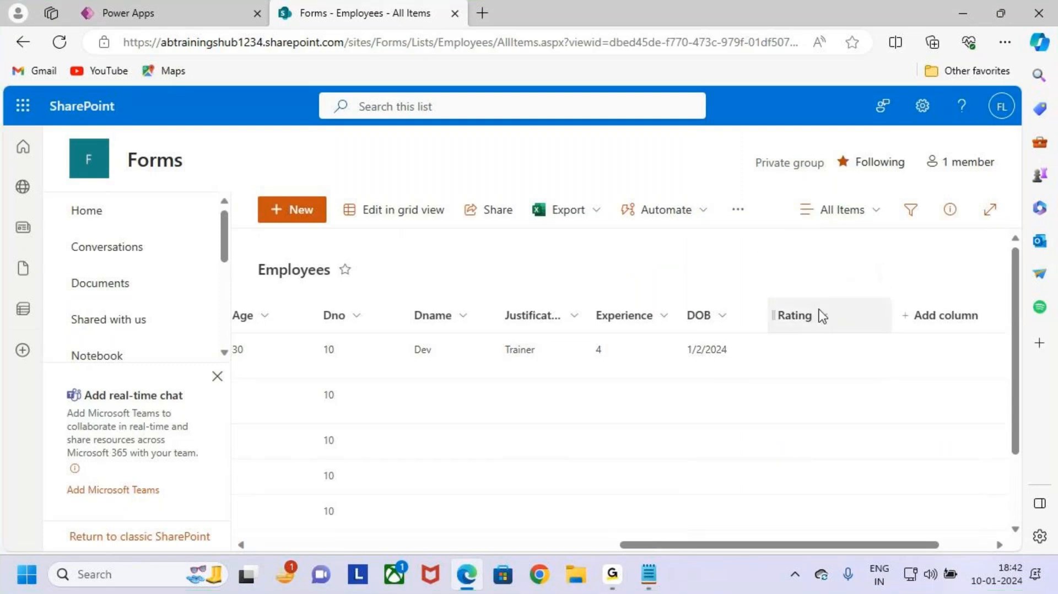
Step: Switch back to Power Apps and refresh the Employees data source
click(157, 15)
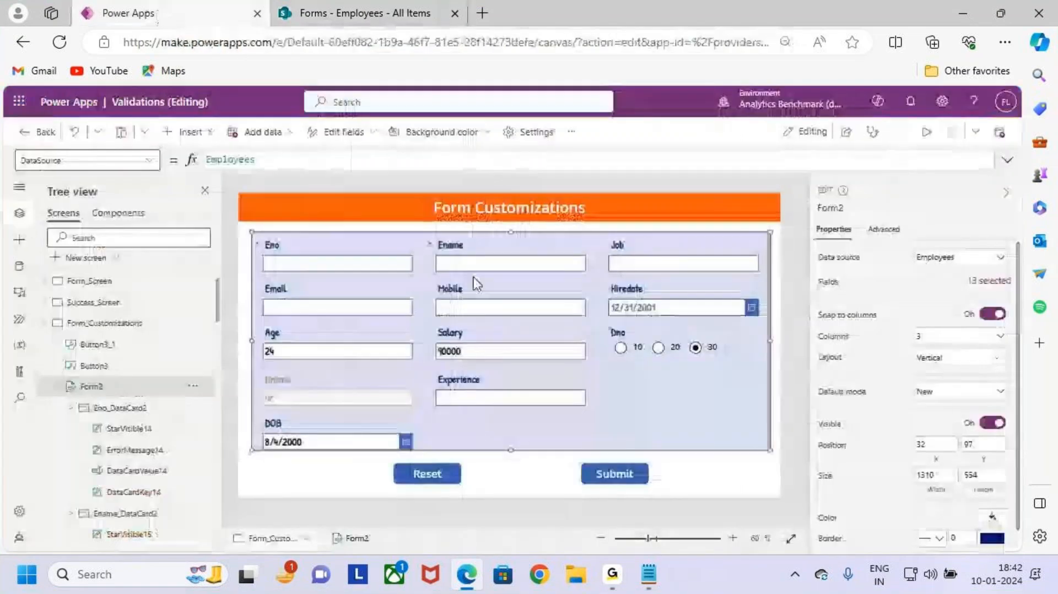
click(18, 264)
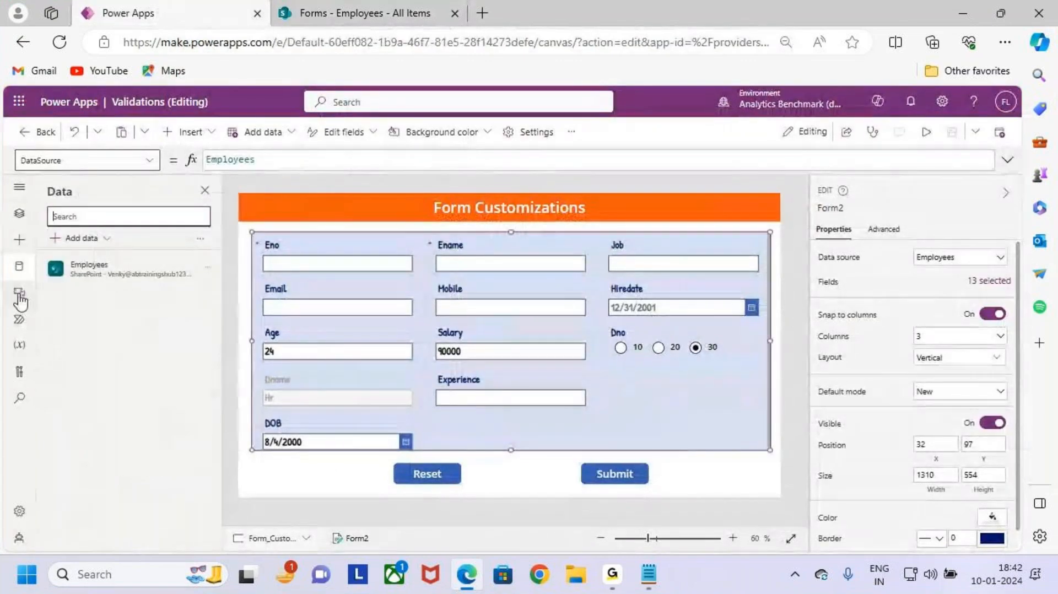
drag(6, 251, 37, 293)
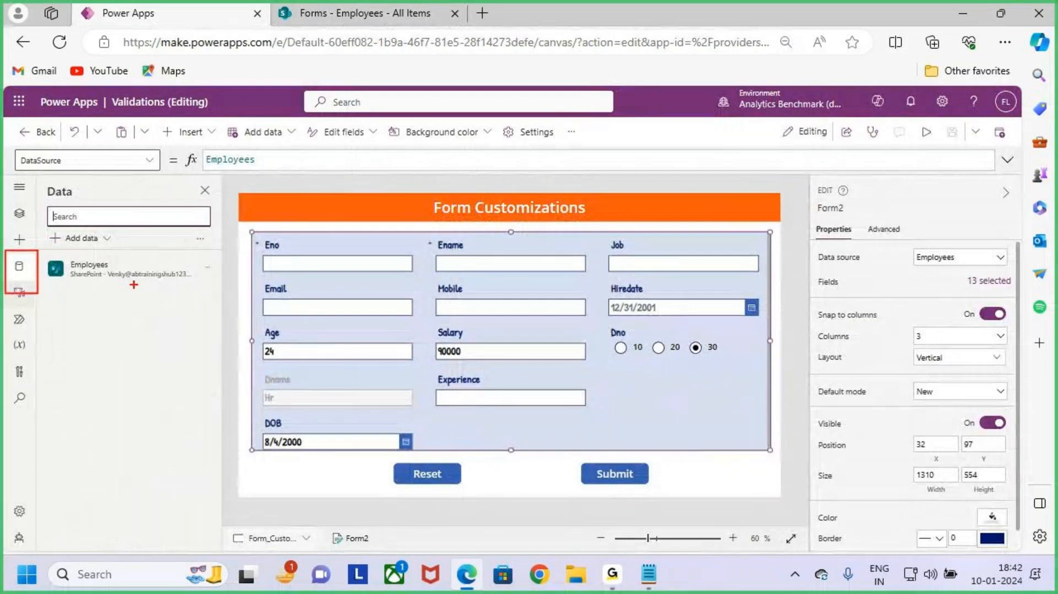
mouse_move(126, 275)
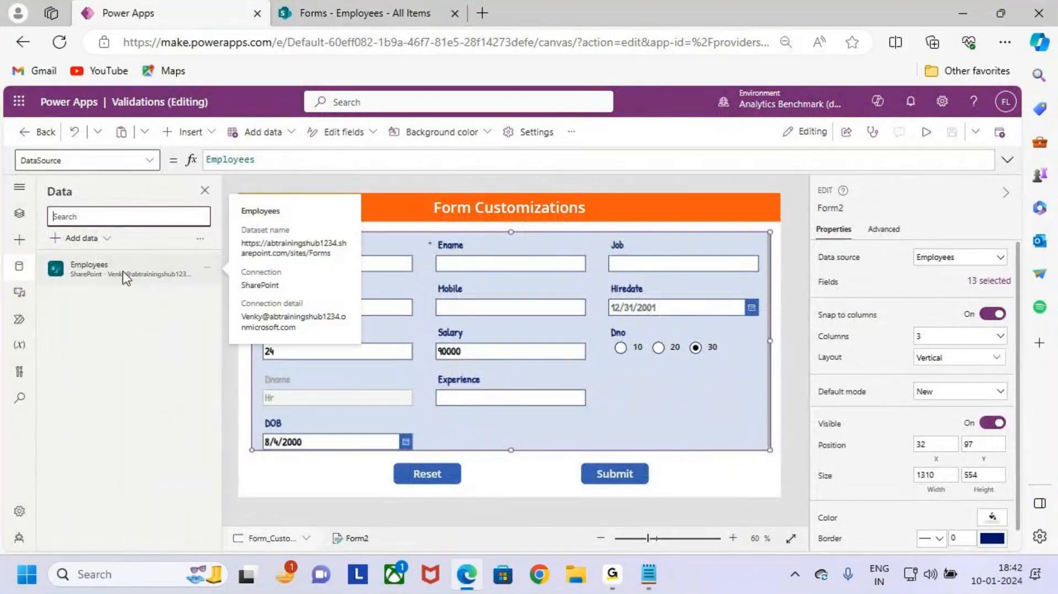
click(209, 270)
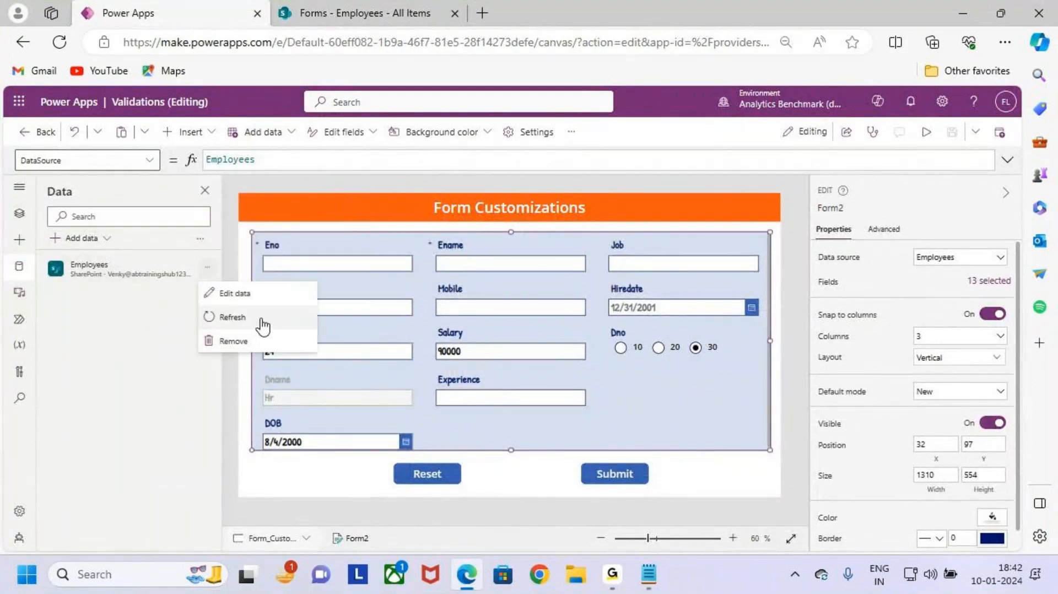
click(263, 326)
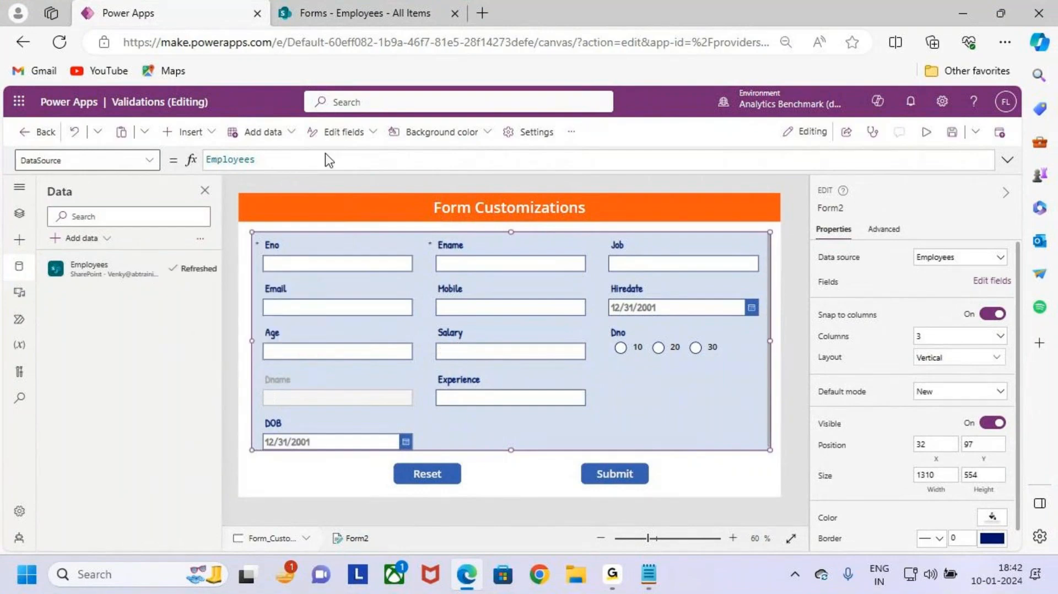
Step: Check the Rating column in the SharePoint Employees list and return to Power Apps
click(384, 16)
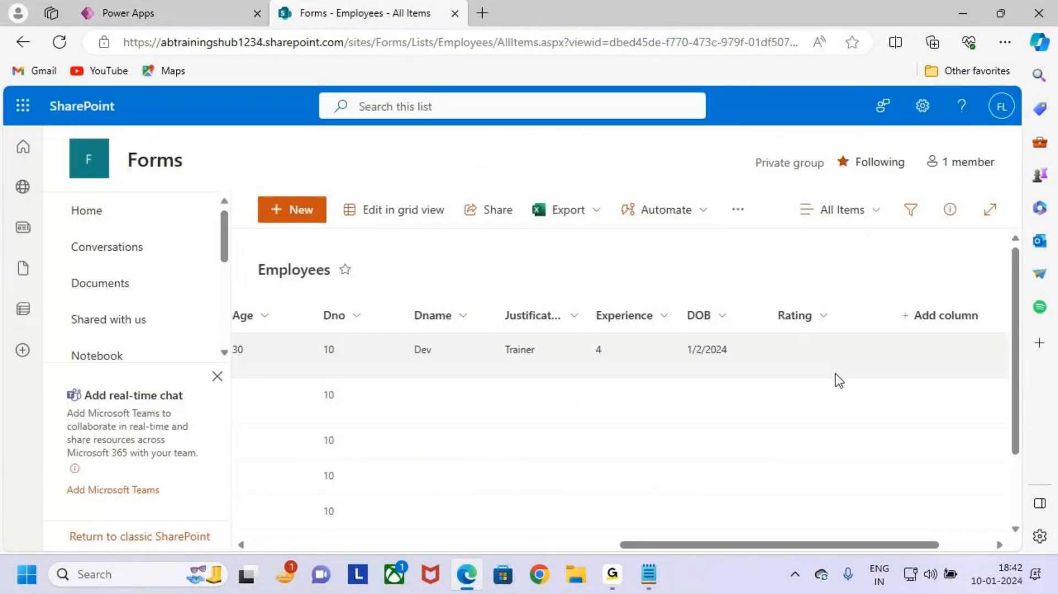
drag(759, 304, 845, 341)
mouse_move(783, 275)
mouse_down()
mouse_move(788, 300)
mouse_move(801, 286)
mouse_up()
key(Escape)
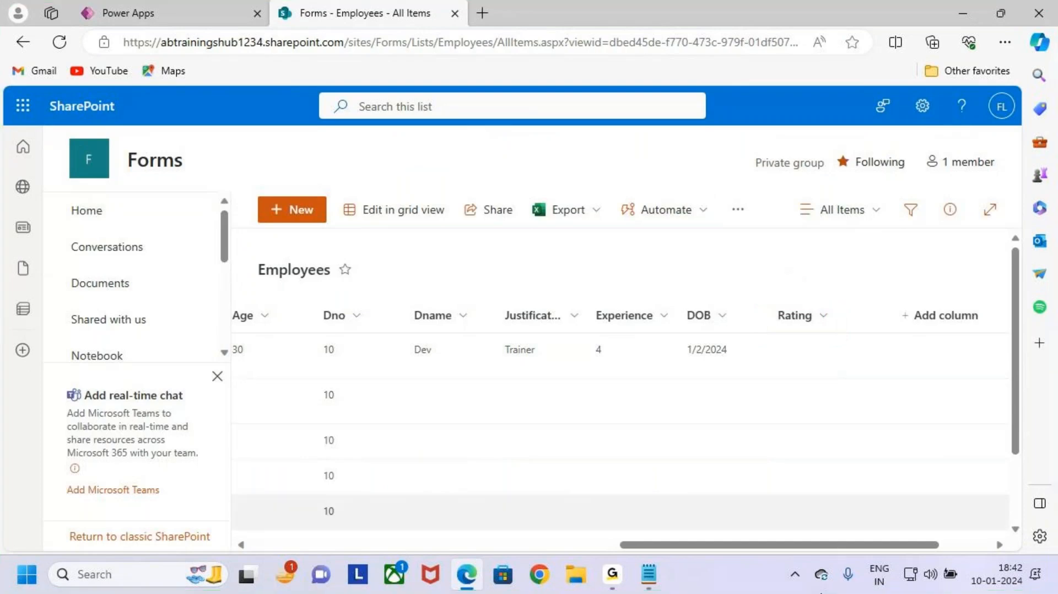
click(110, 12)
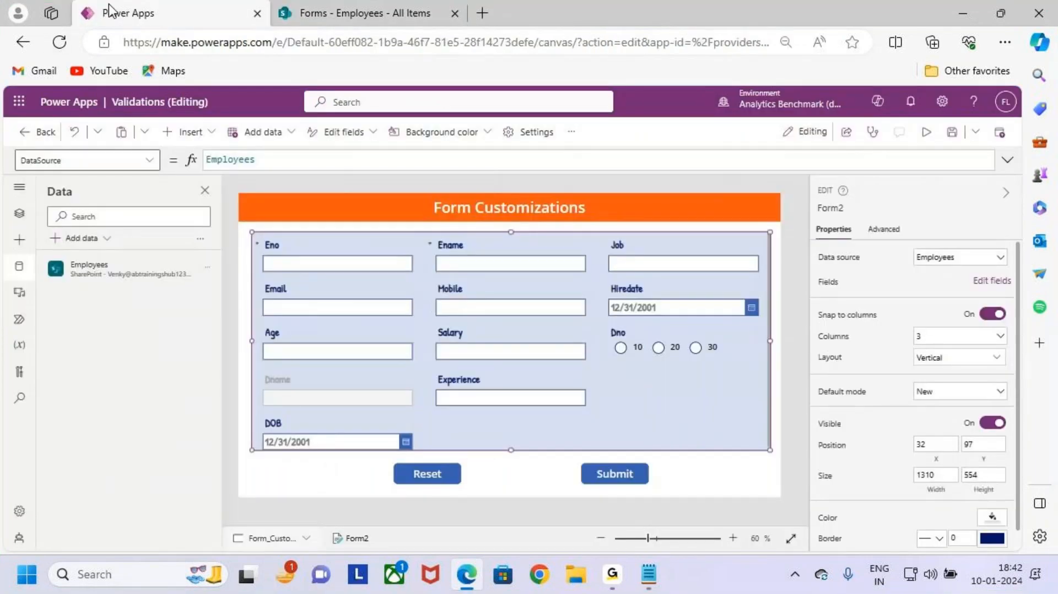
Step: Look through Form2's field list and close it
click(978, 285)
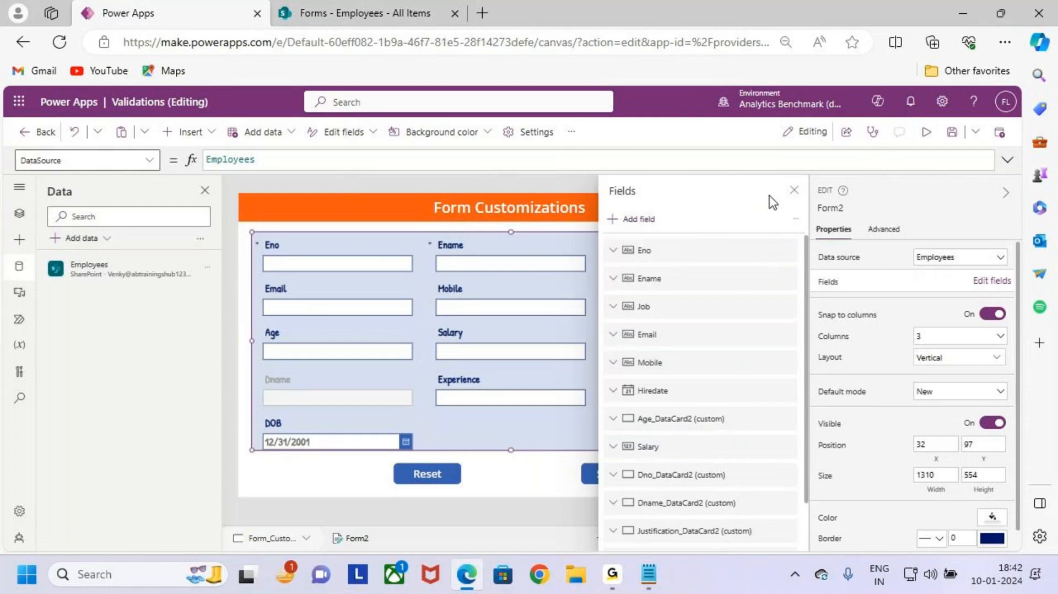
click(794, 190)
key(ctrl+2)
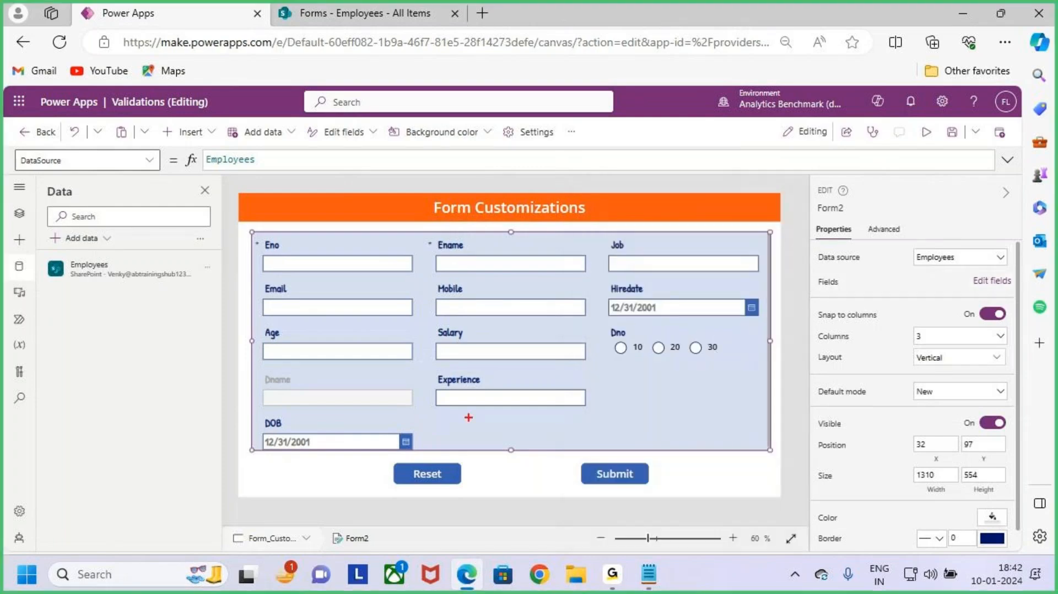
drag(440, 446, 603, 416)
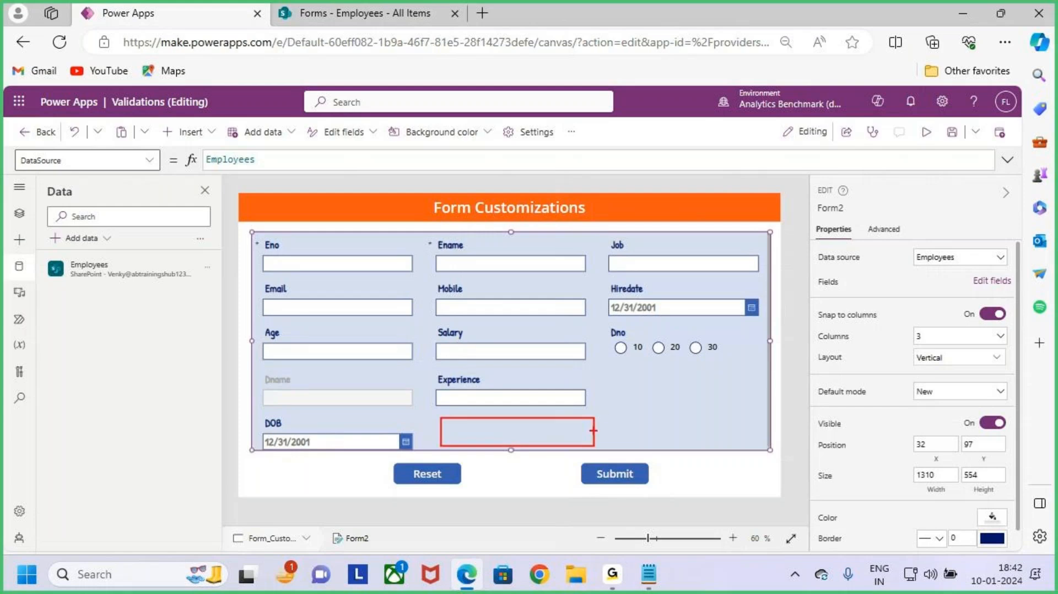
key(Escape)
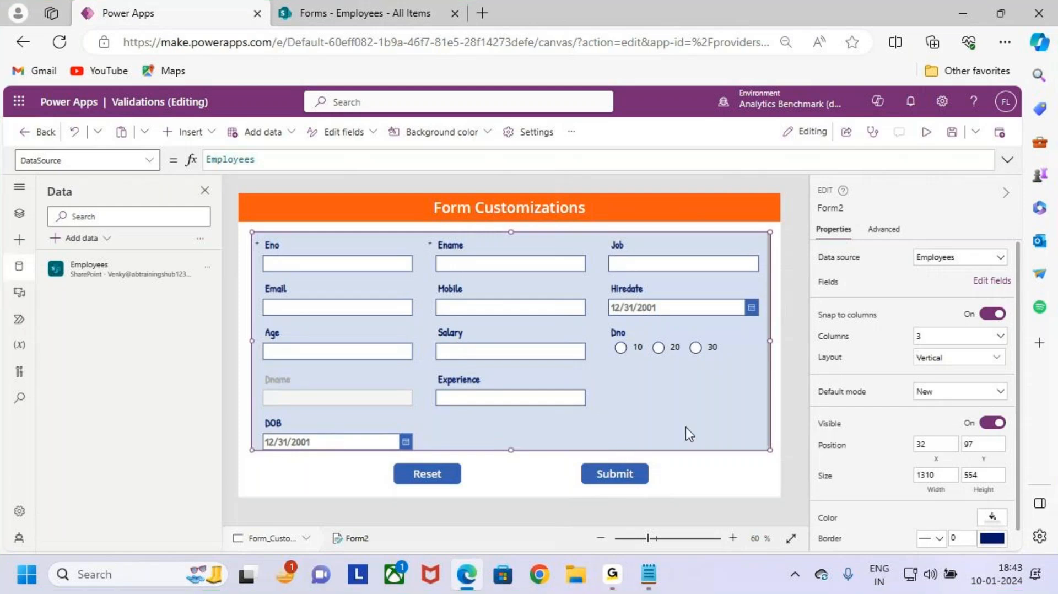
Step: Add the Rating field to Form2 and close the form's field list
click(994, 283)
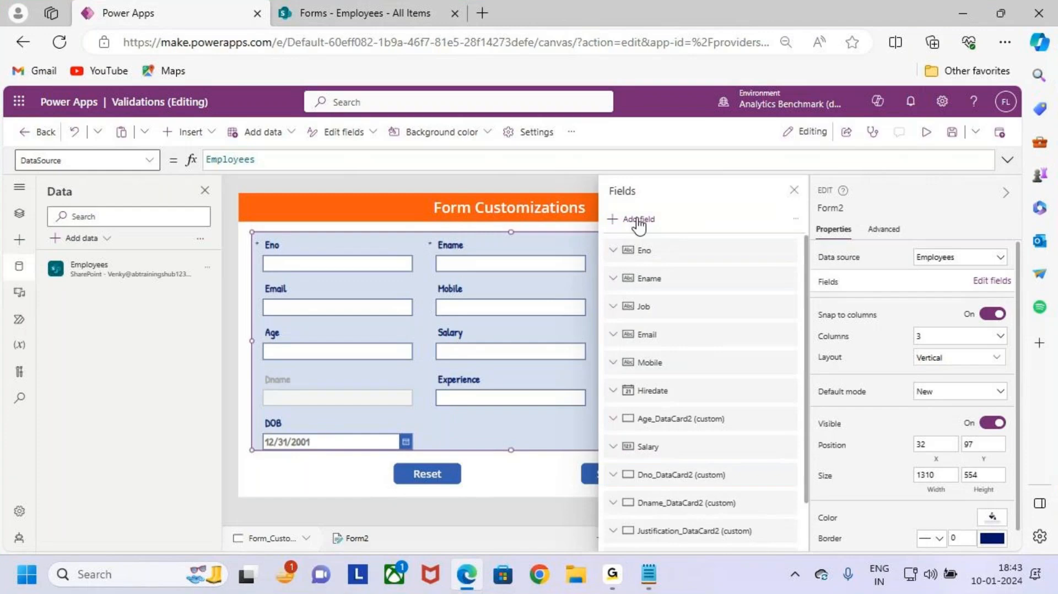
click(637, 220)
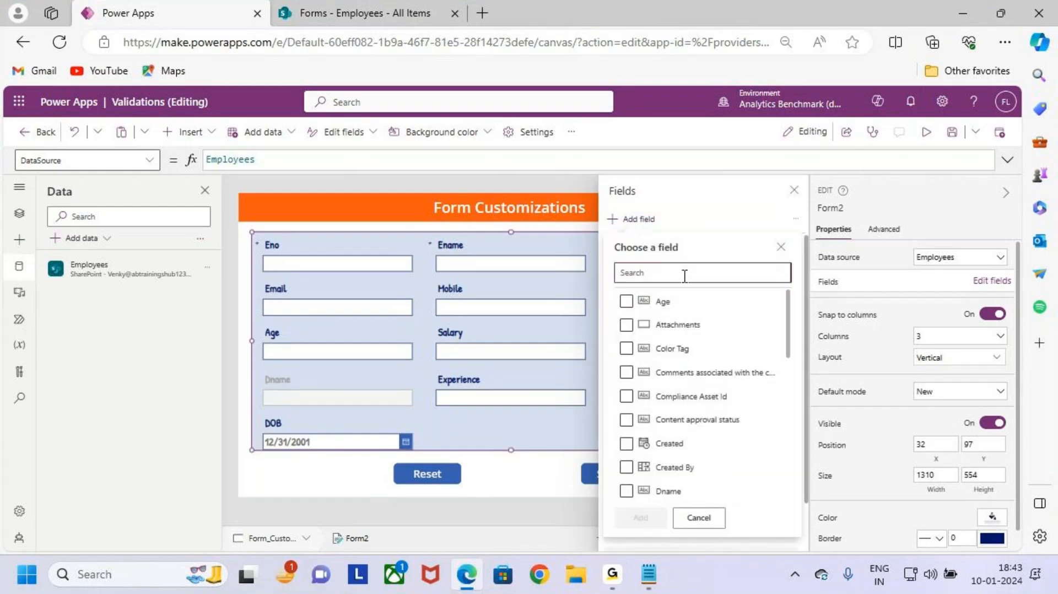
text(rat)
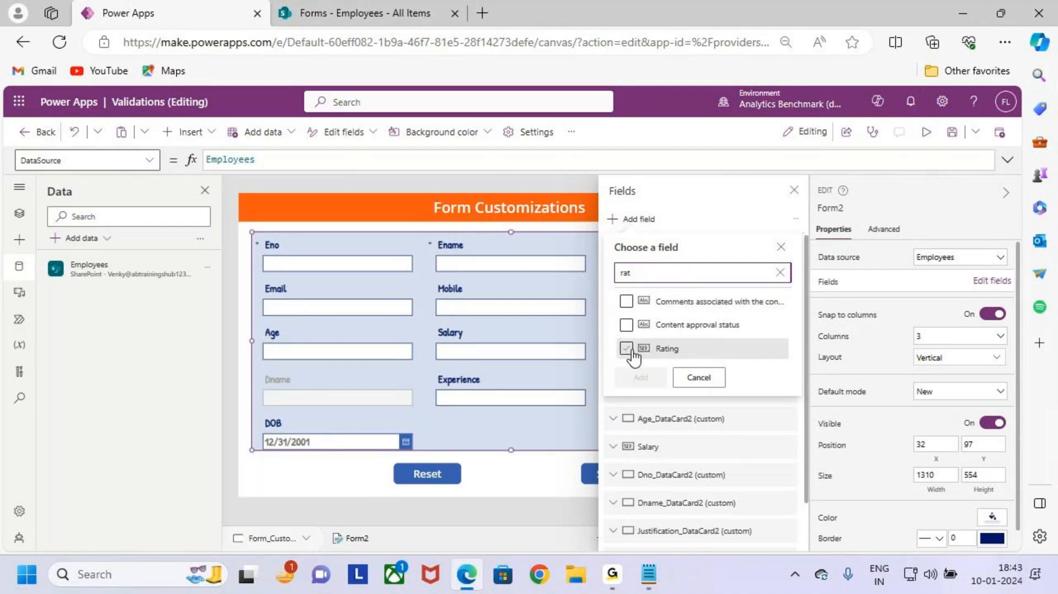
click(627, 348)
click(641, 377)
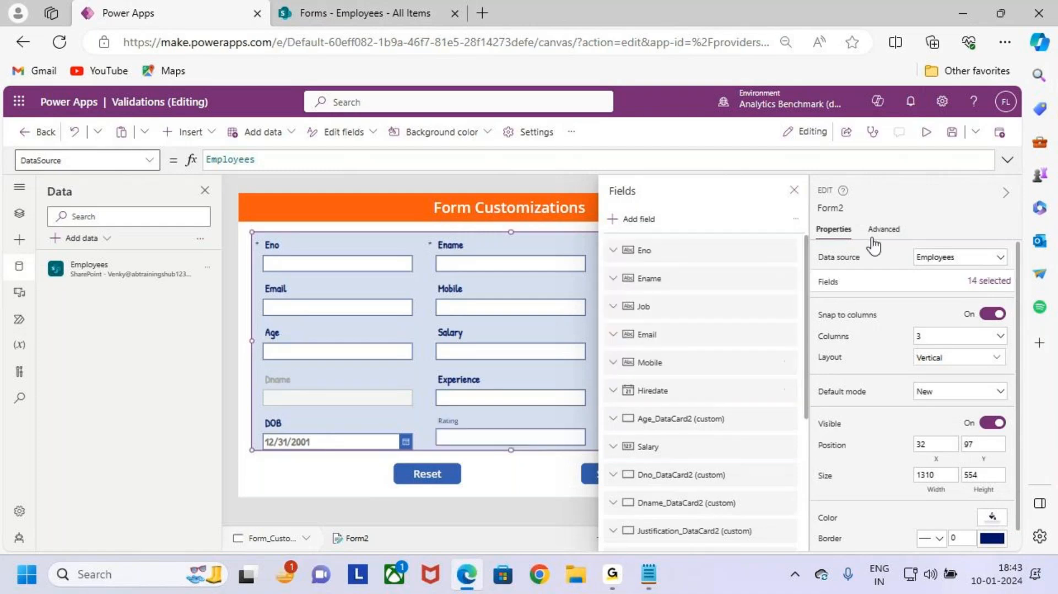
click(795, 190)
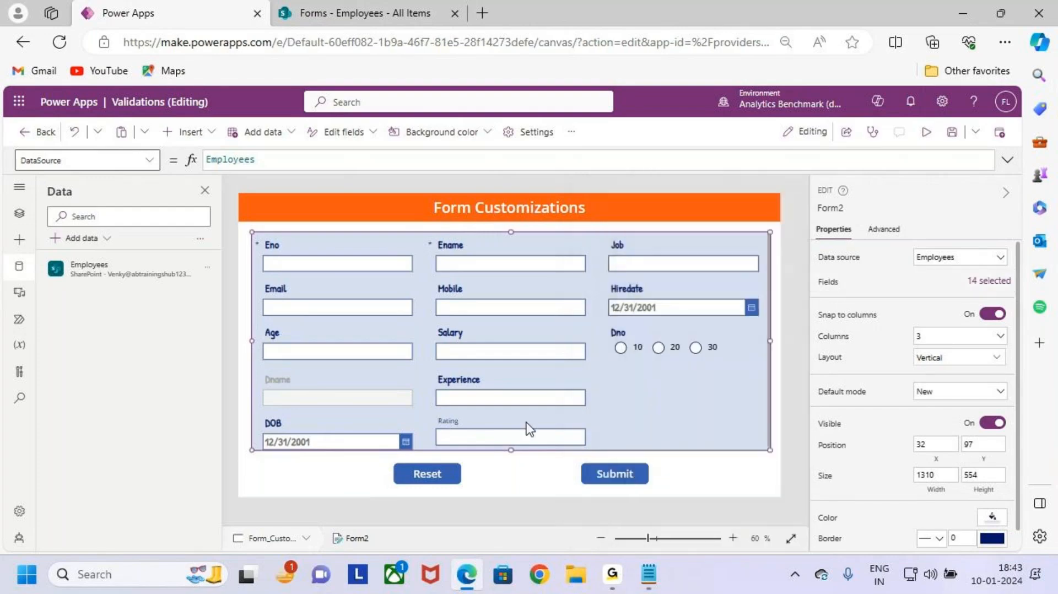
drag(427, 413, 531, 449)
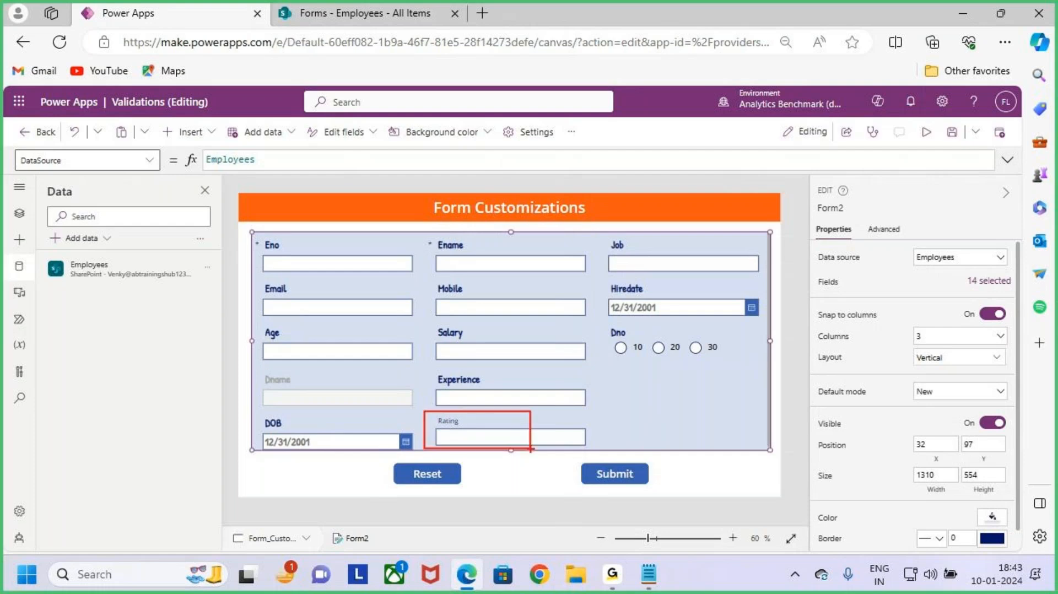
key(Escape)
Step: Format the Rating card's label as Semibold, size 20, in the Patrick Hand font
click(536, 430)
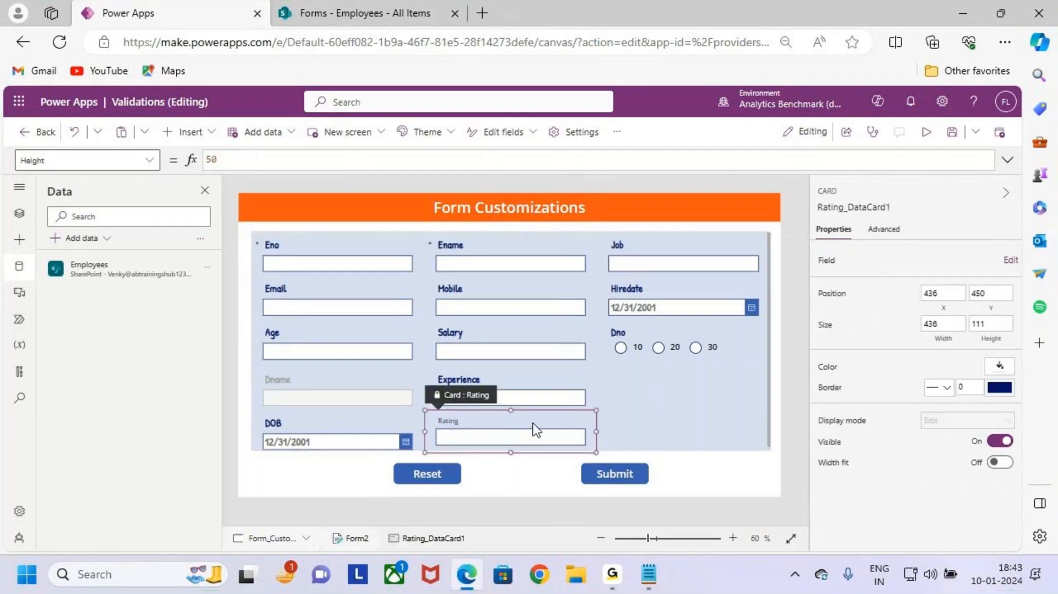
ctrl+scroll(535, 430, up, 5)
scroll(546, 393, down, 3)
click(399, 351)
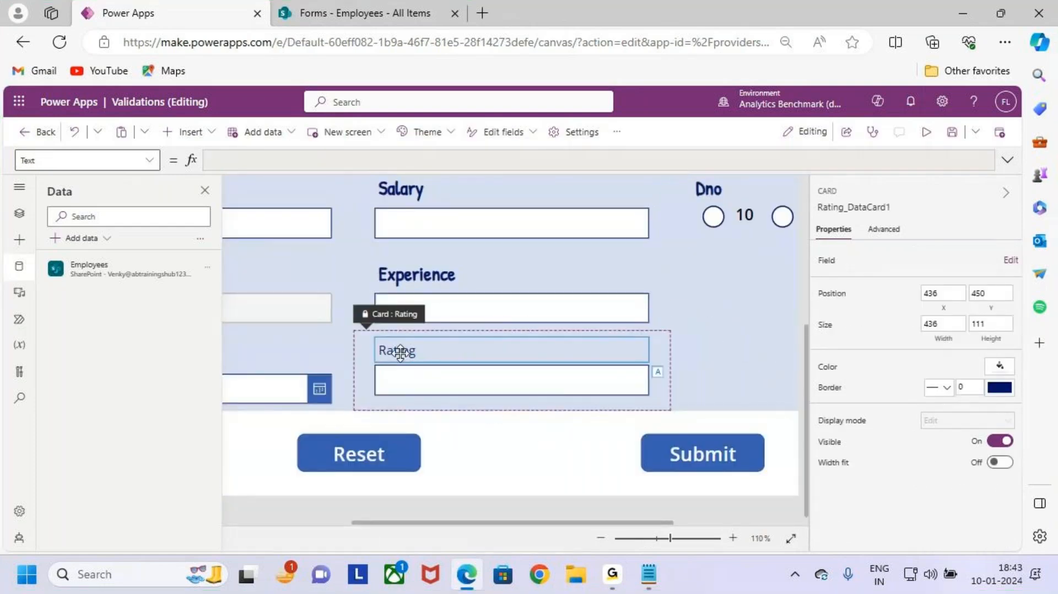
click(429, 132)
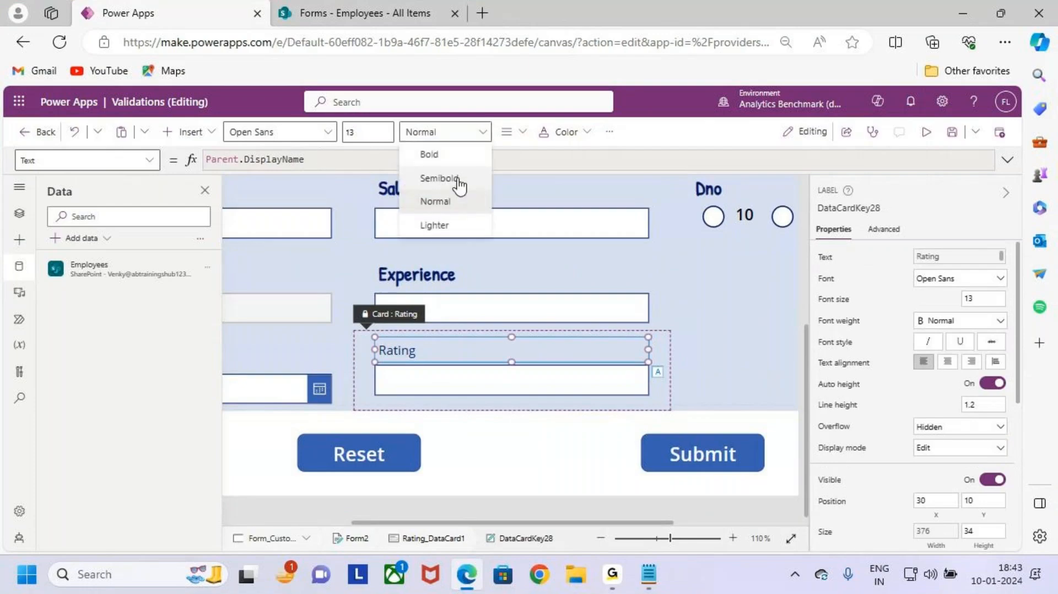
click(458, 180)
text(20)
key(Return)
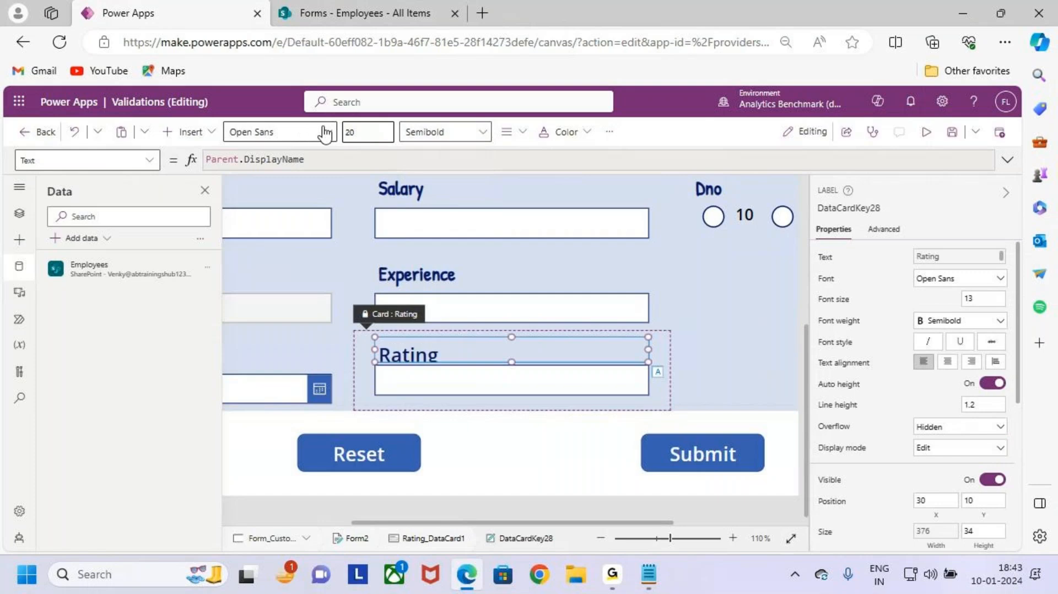
click(309, 134)
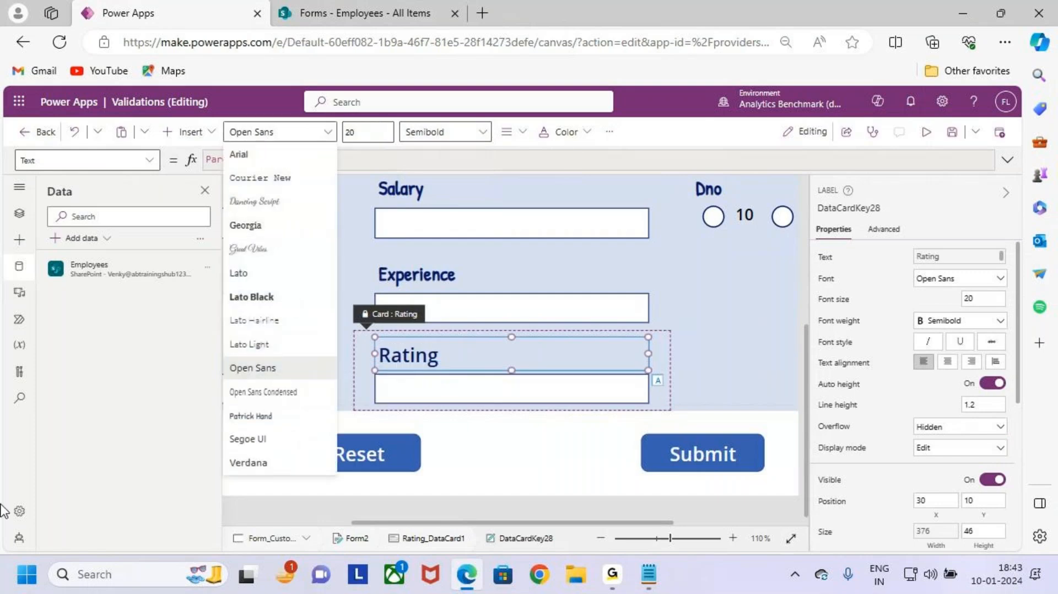
click(280, 417)
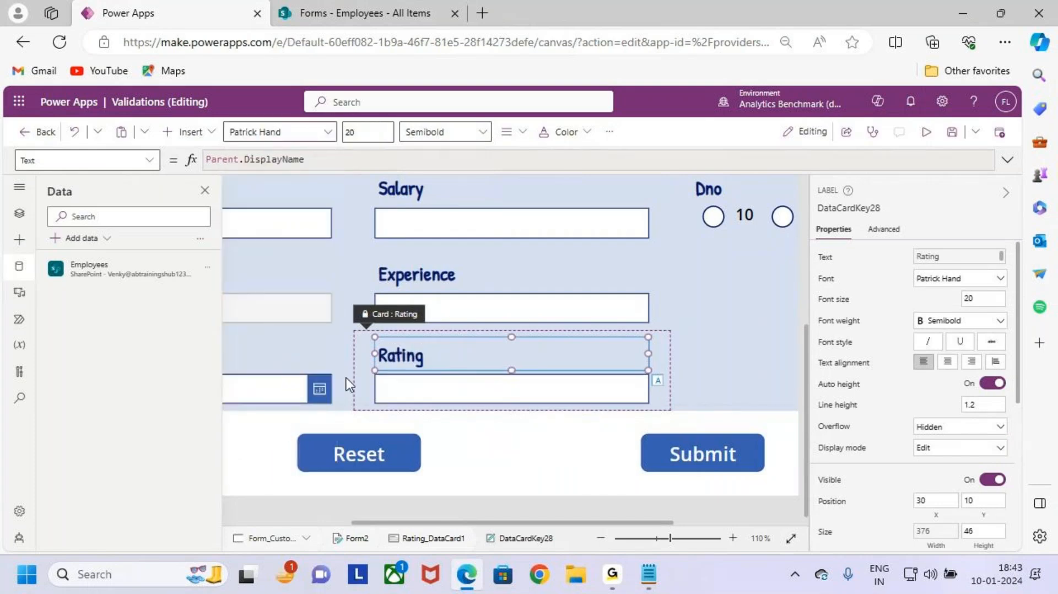
Step: Format the Rating card's text input with size 20, Semibold weight and the Patrick Hand font
click(449, 390)
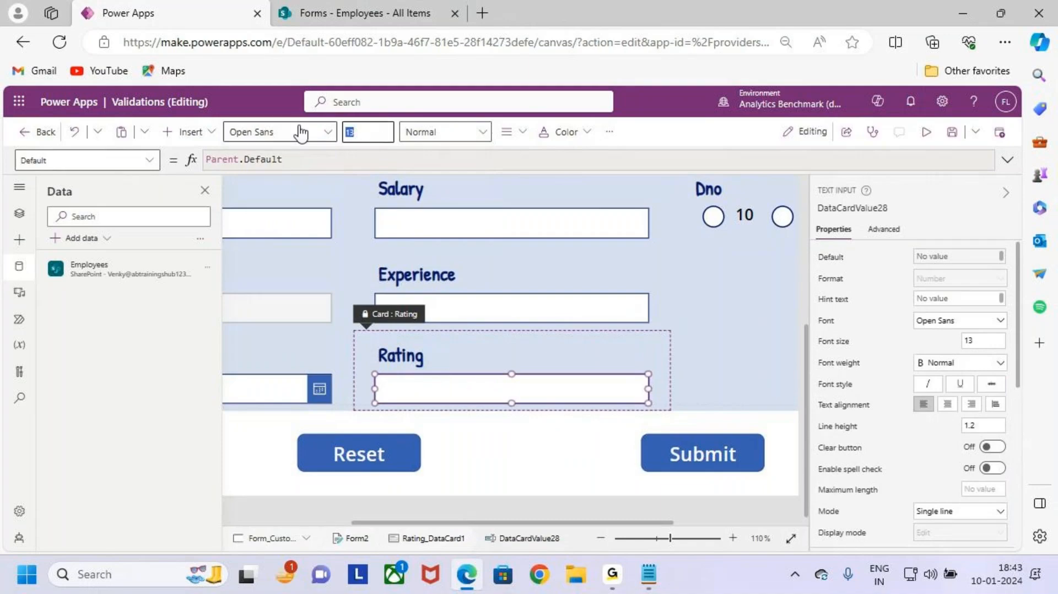
click(440, 132)
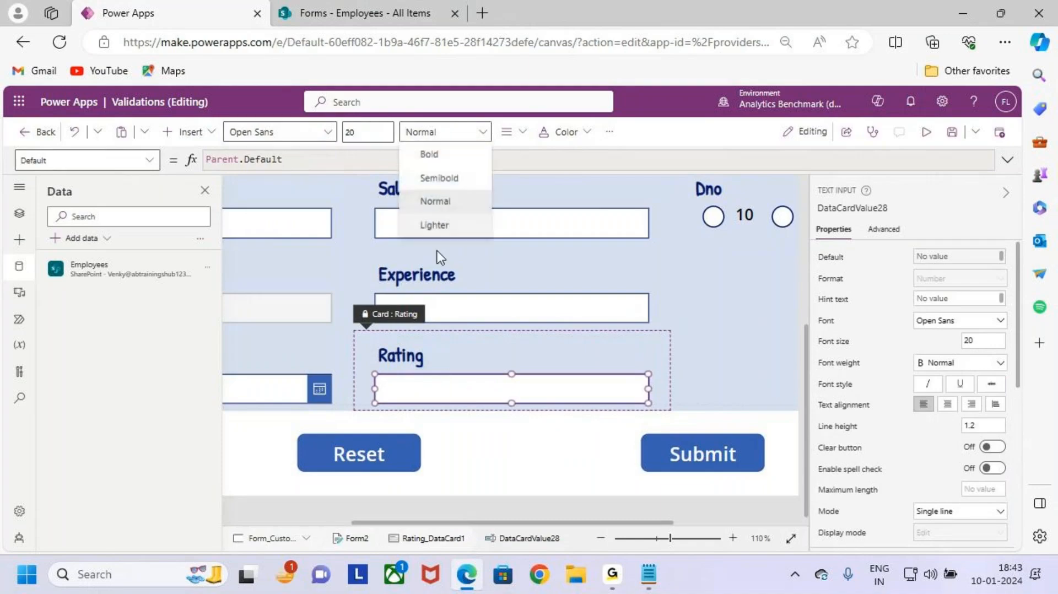
click(448, 176)
click(294, 139)
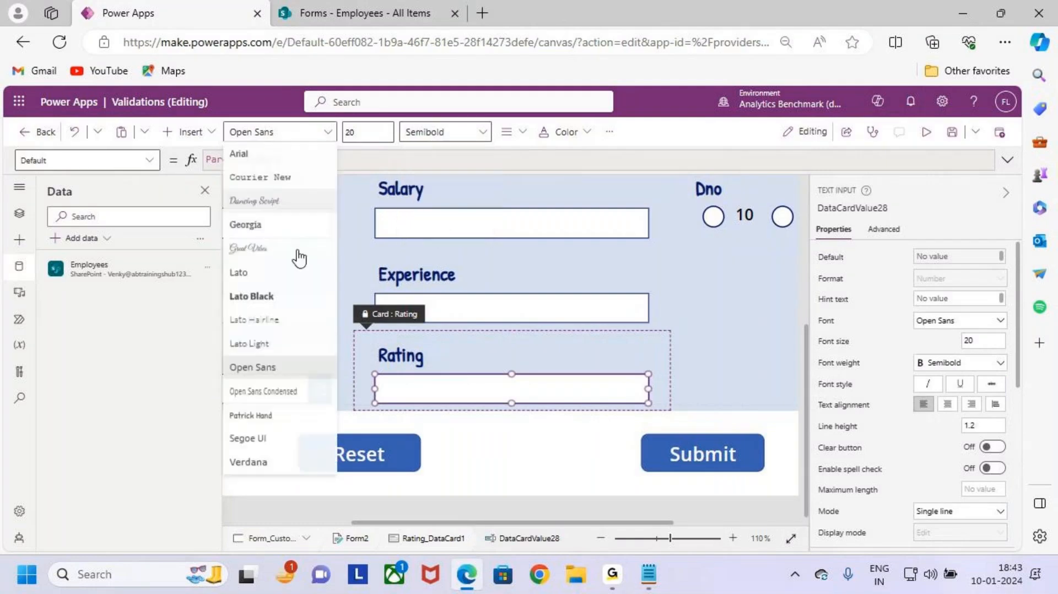
click(298, 418)
click(772, 400)
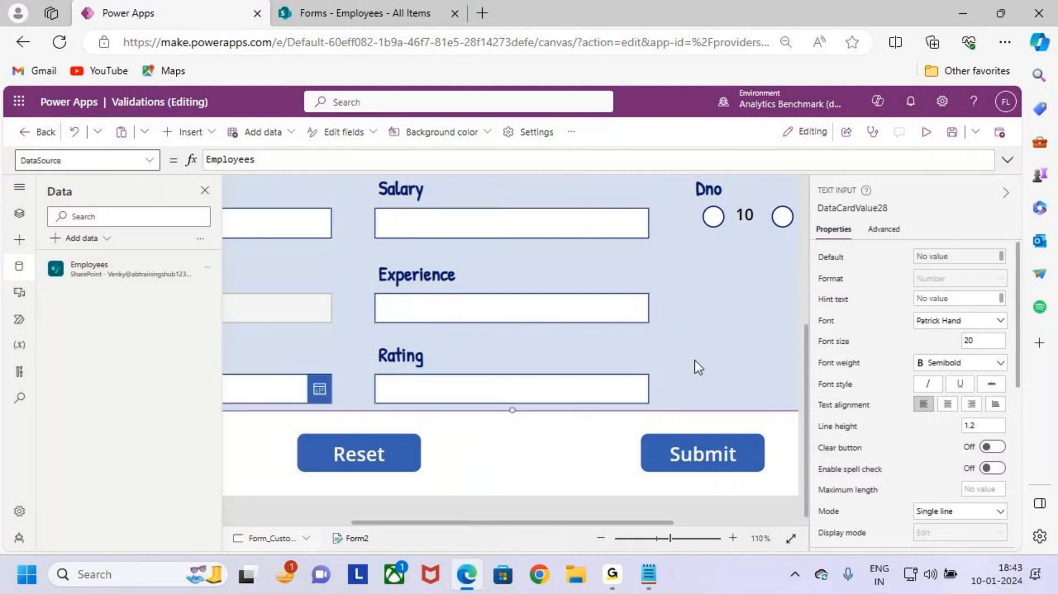
click(541, 380)
scroll(569, 362, down, 2)
scroll(571, 366, down, 3)
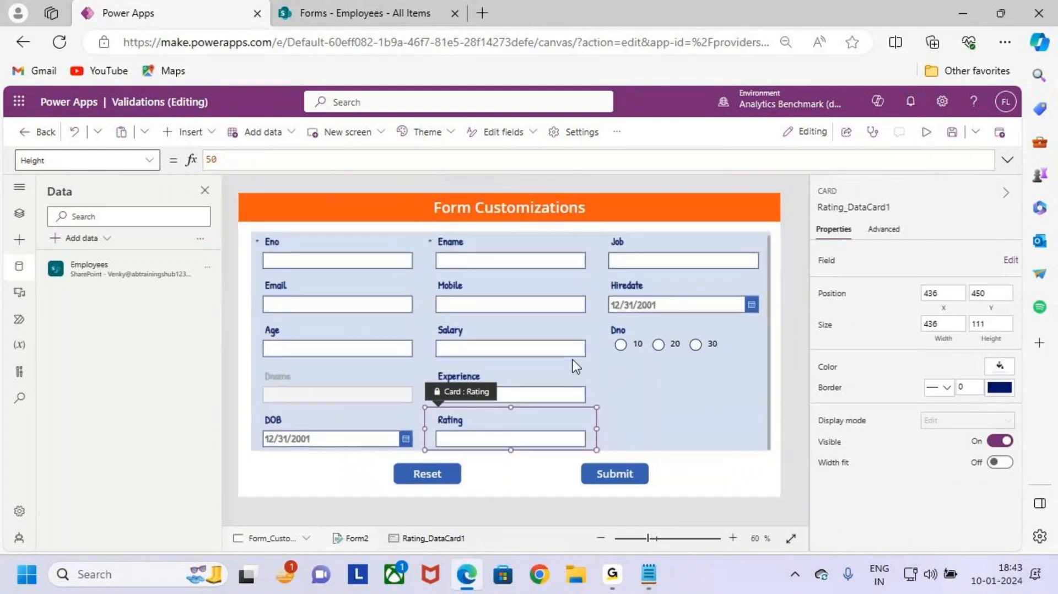
Step: Preview the app and submit the form with a Rating of 0 to test the field's validation
click(925, 131)
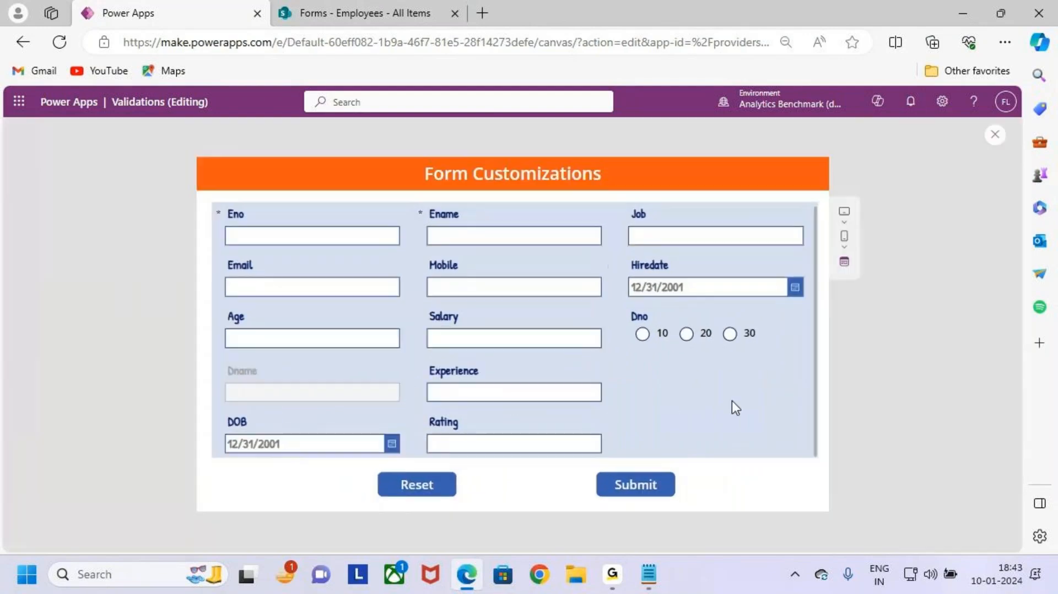
key(ctrl+2)
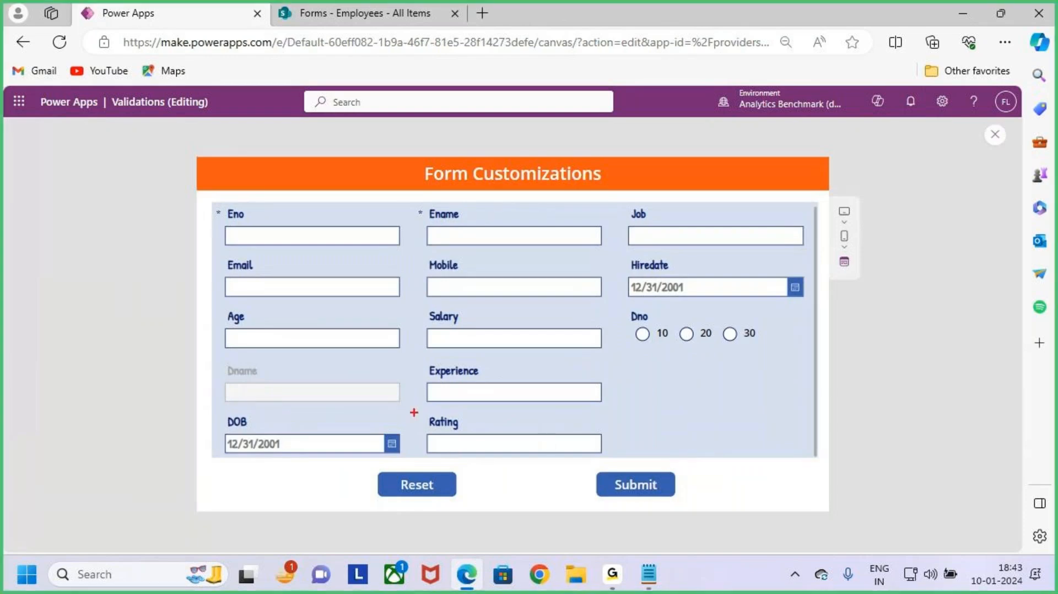
drag(414, 412, 616, 463)
mouse_move(577, 397)
mouse_down()
mouse_move(577, 428)
mouse_move(551, 463)
mouse_up()
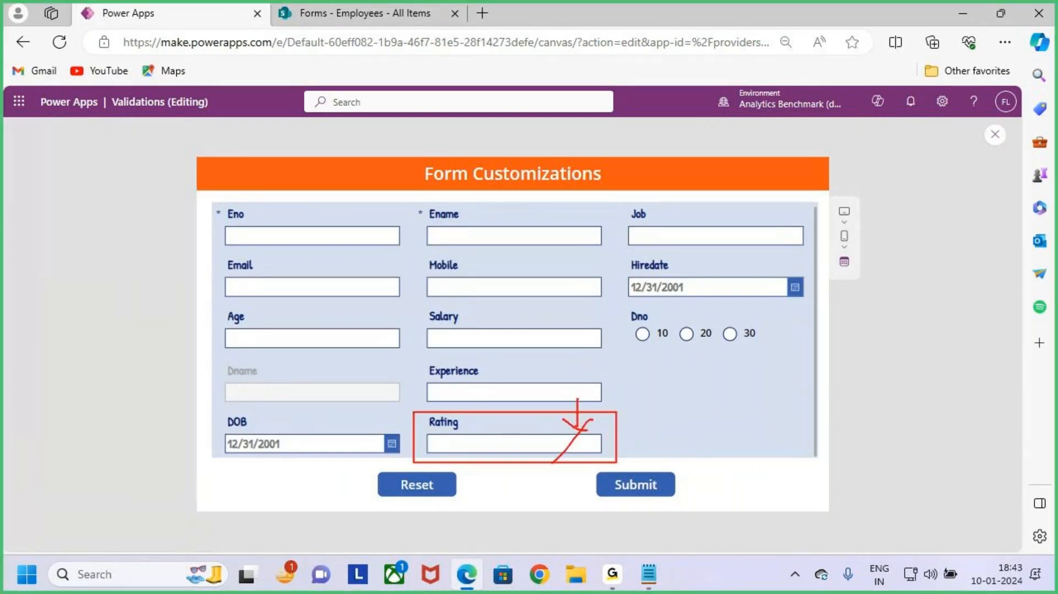
key(Escape)
click(463, 444)
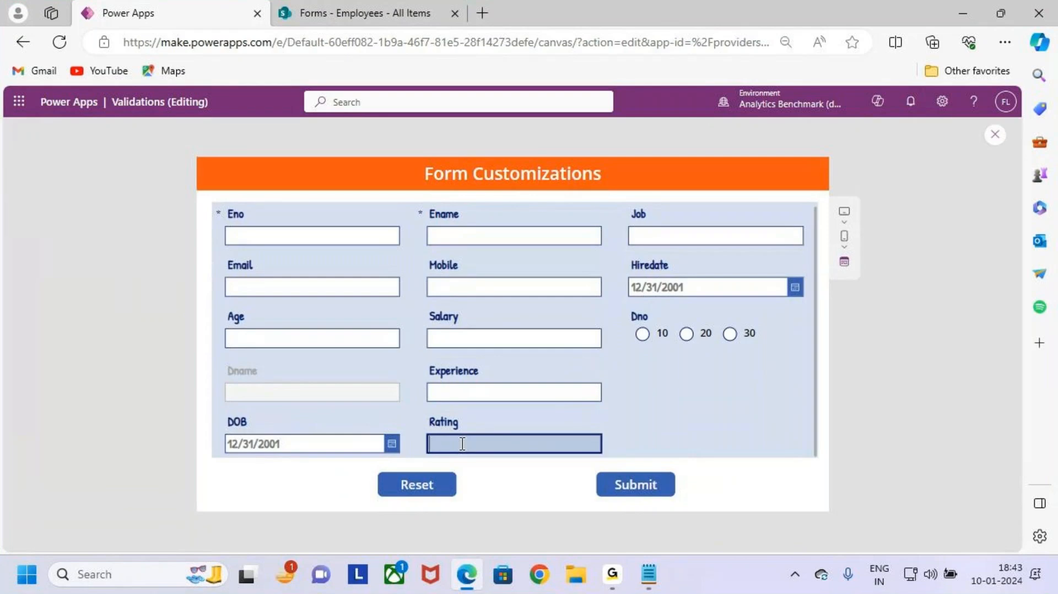
text(0)
click(639, 489)
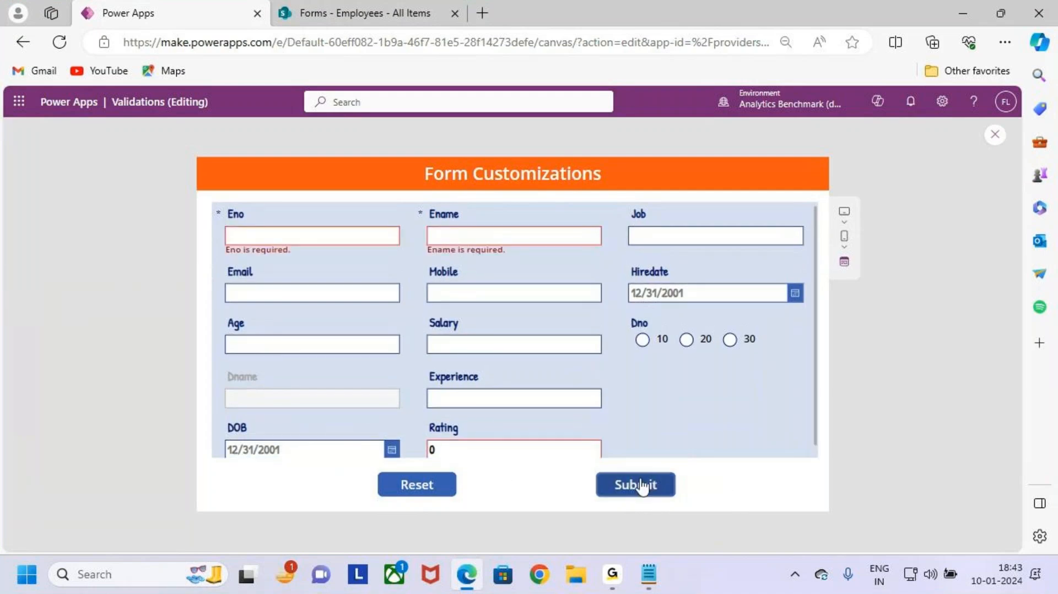
scroll(725, 365, down, 1)
key(ctrl+2)
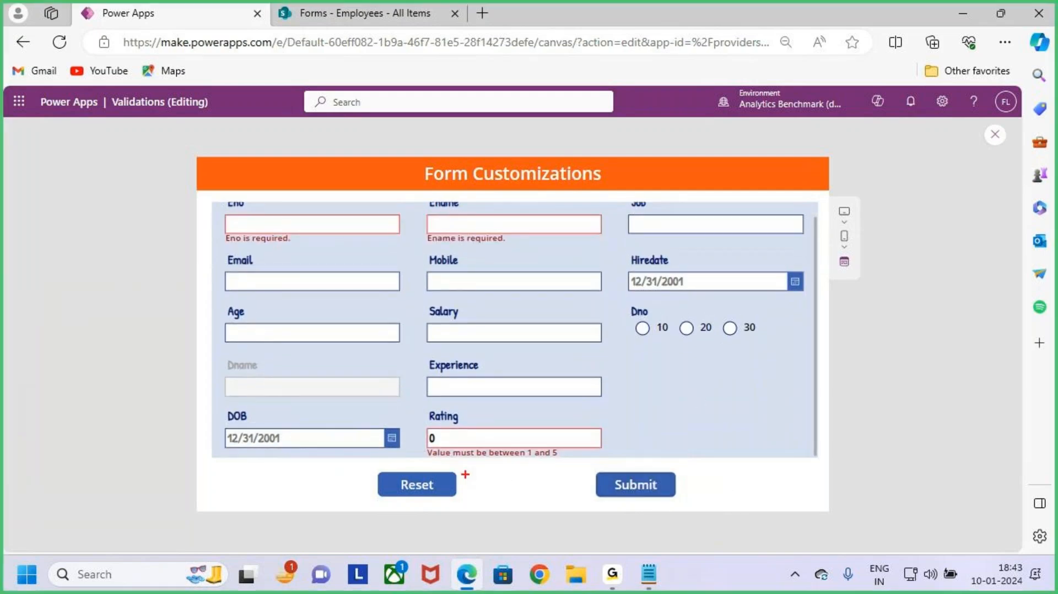
Step: Enter 6 in the Rating field of the previewed form to test its range validation
mouse_move(418, 442)
mouse_down()
mouse_move(443, 457)
mouse_move(594, 461)
mouse_up()
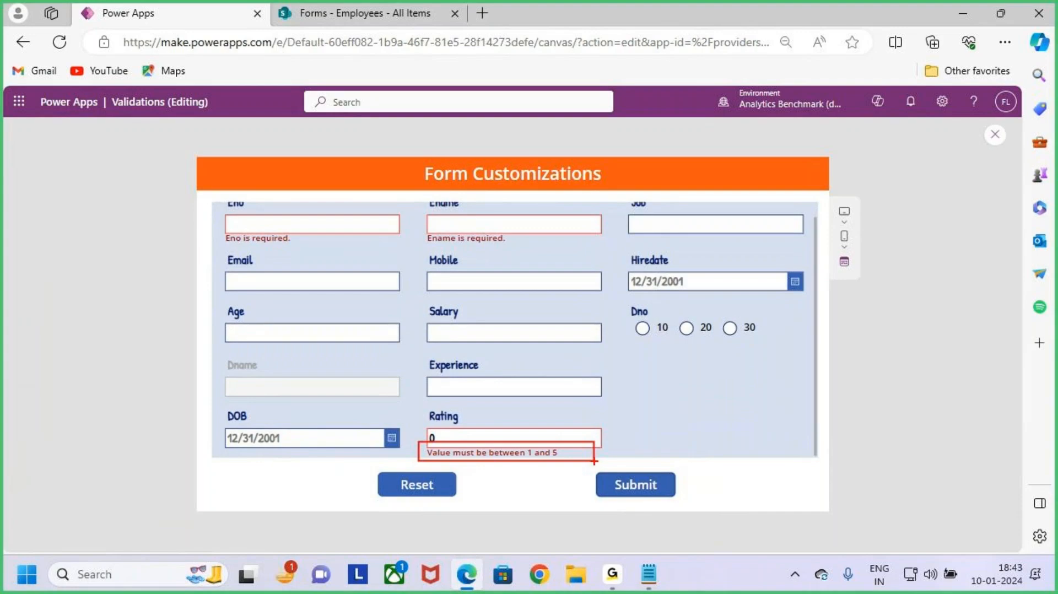
key(Escape)
click(514, 438)
key(BackSpace)
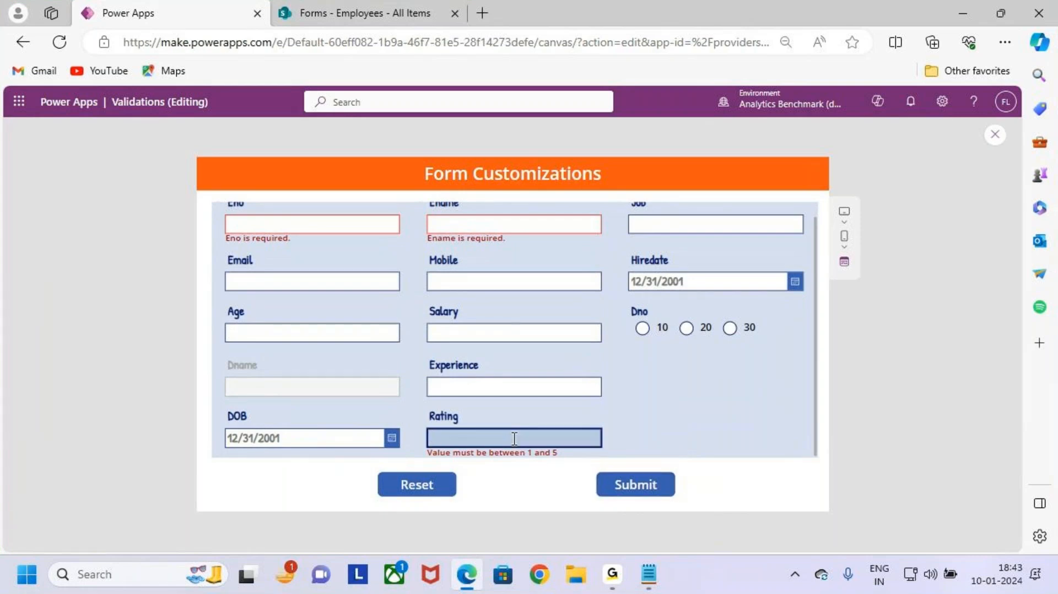
text(6)
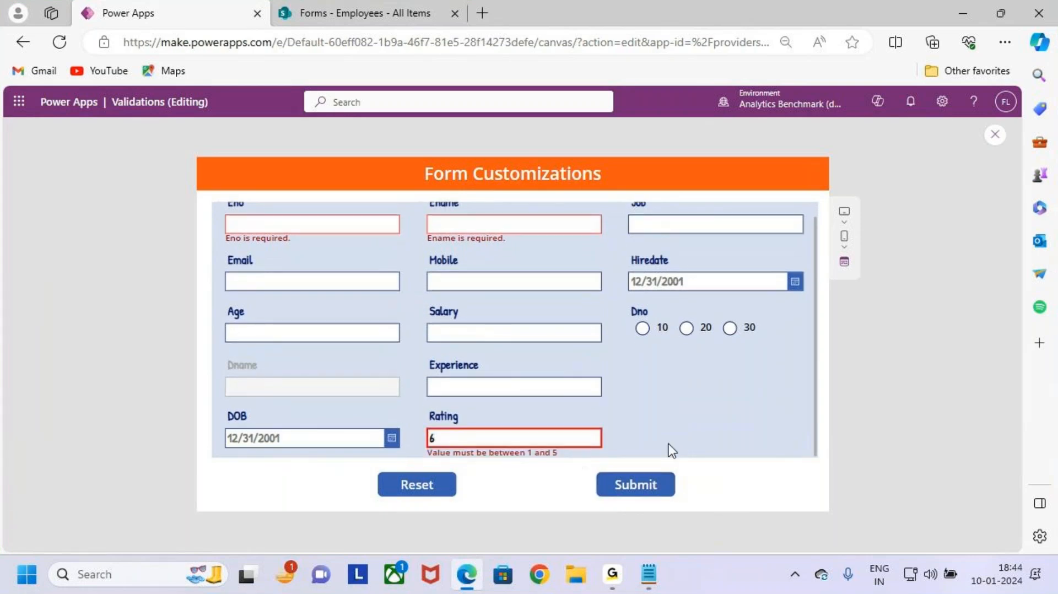
key(ctrl+2)
drag(413, 439, 587, 468)
key(Escape)
Step: Replace the Rating field's value with 4 to test the validation with an in-range number
click(538, 437)
key(BackSpace)
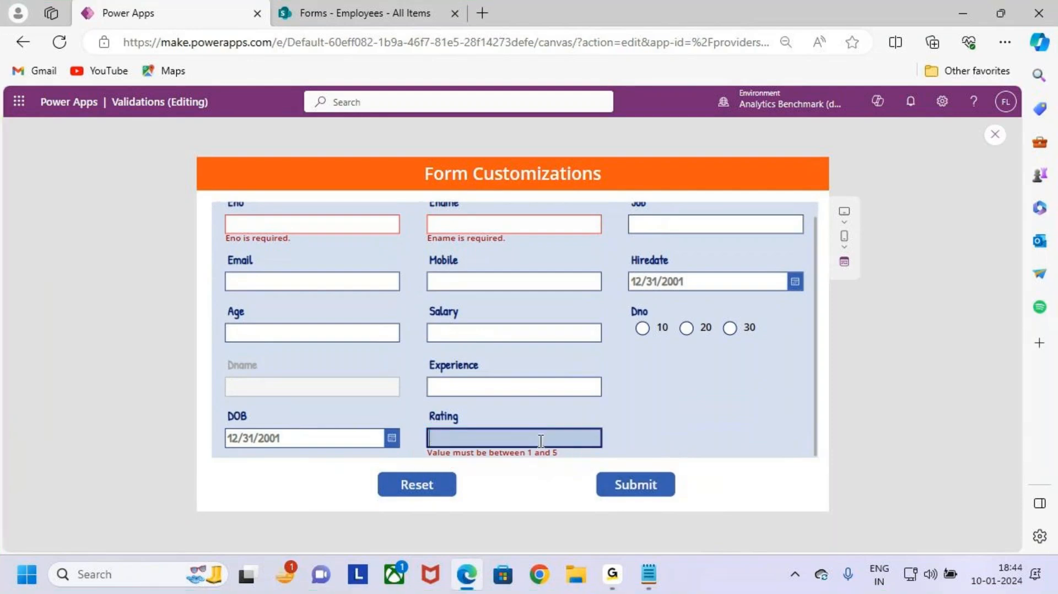
text(4)
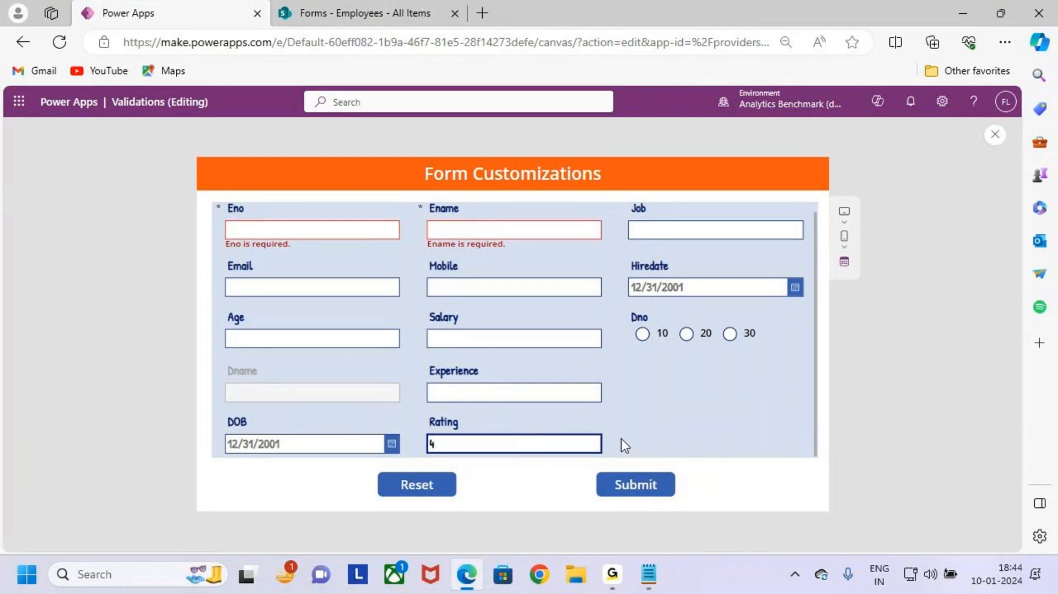
key(ctrl+2)
drag(419, 405, 623, 461)
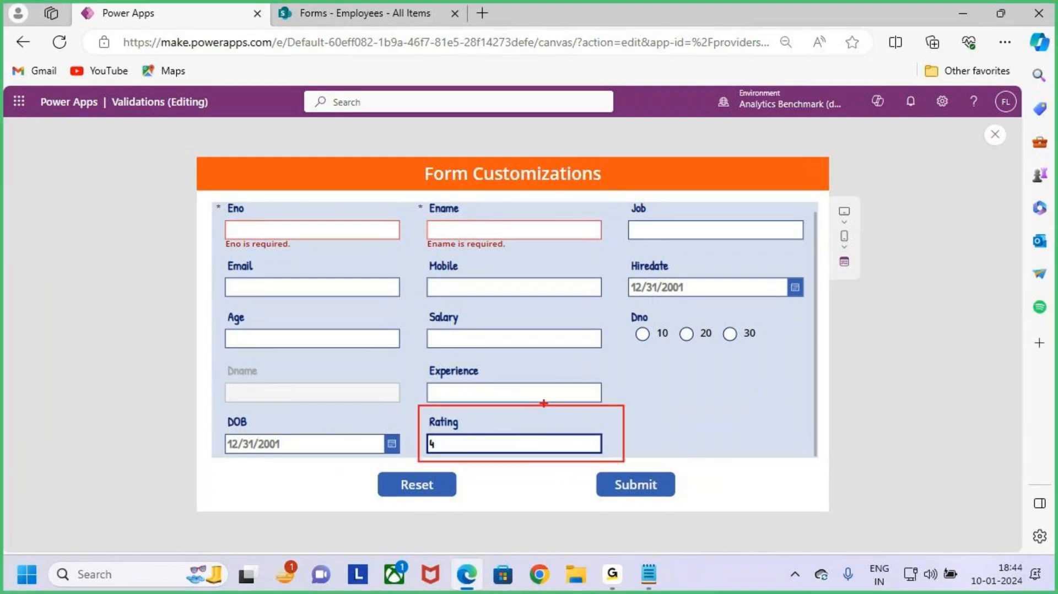
drag(535, 356, 544, 390)
mouse_move(527, 383)
mouse_down()
mouse_move(548, 390)
mouse_move(539, 407)
mouse_up()
drag(605, 425, 644, 395)
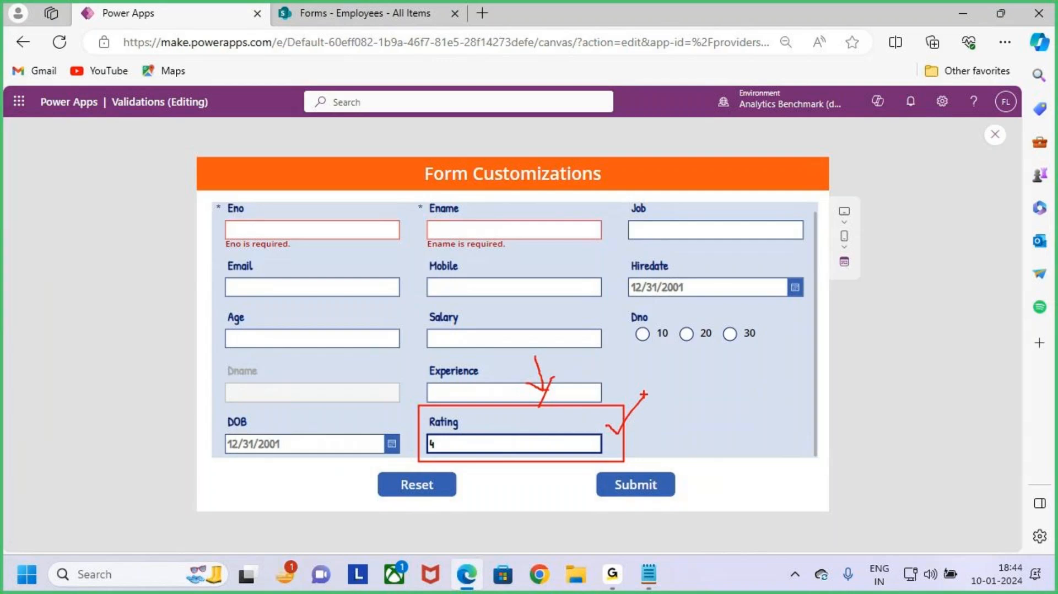
key(Escape)
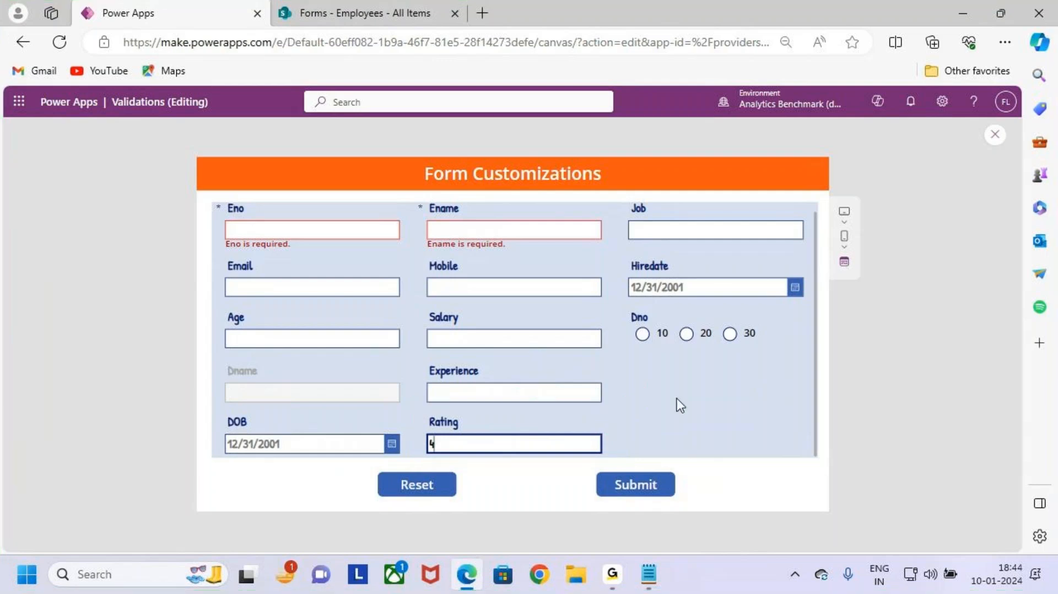
key(ctrl+2)
mouse_move(652, 405)
mouse_down()
mouse_move(665, 429)
mouse_move(642, 444)
mouse_up()
mouse_move(695, 408)
mouse_down()
mouse_move(722, 418)
mouse_move(688, 424)
mouse_move(708, 441)
mouse_up()
mouse_move(759, 406)
mouse_down()
mouse_move(758, 425)
mouse_move(749, 423)
mouse_up()
drag(691, 477, 815, 477)
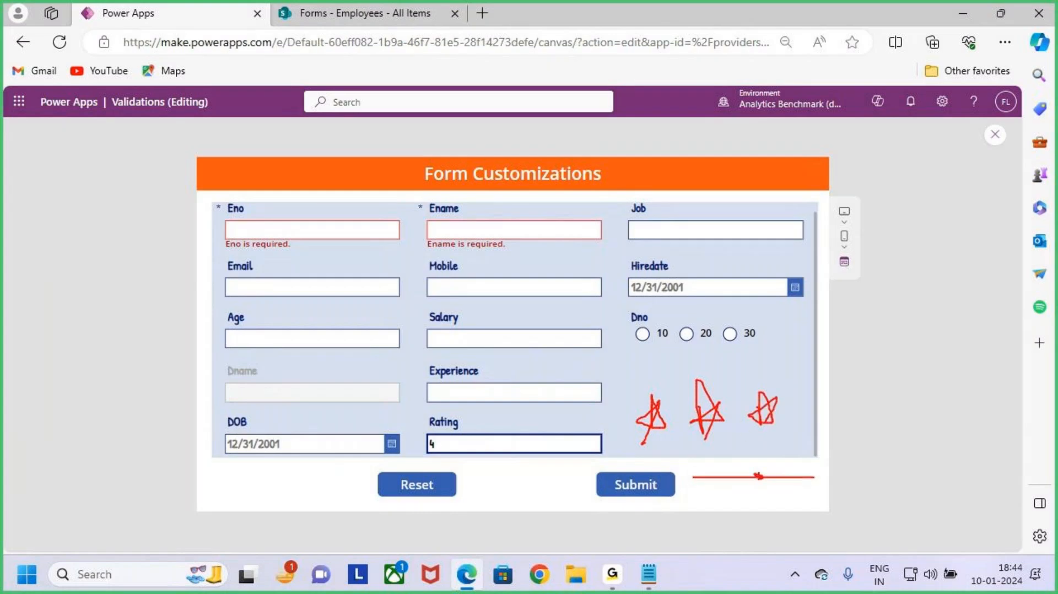
key(Escape)
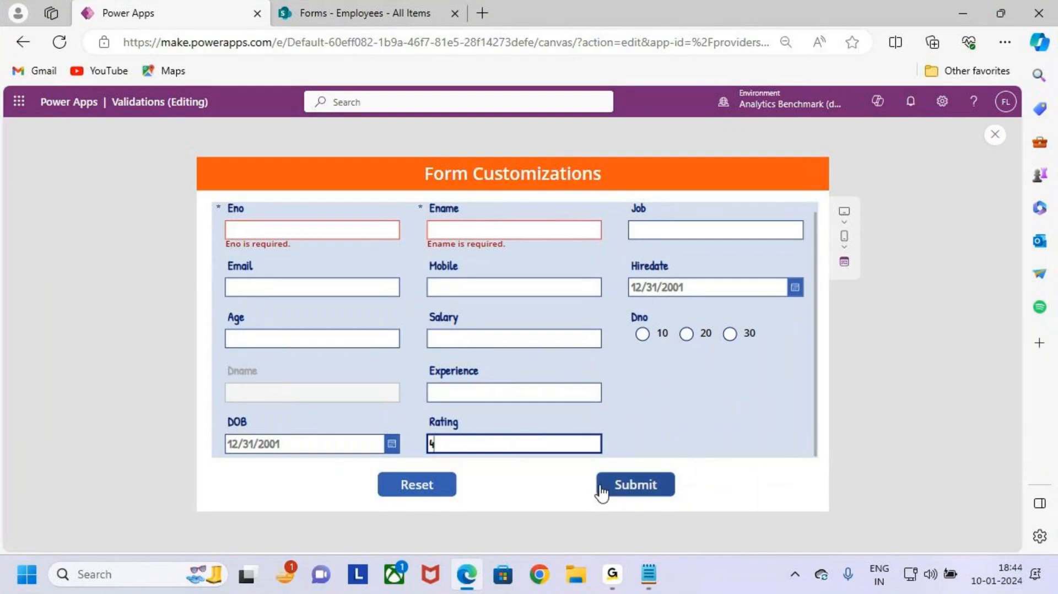
key(ctrl+2)
drag(418, 415, 610, 463)
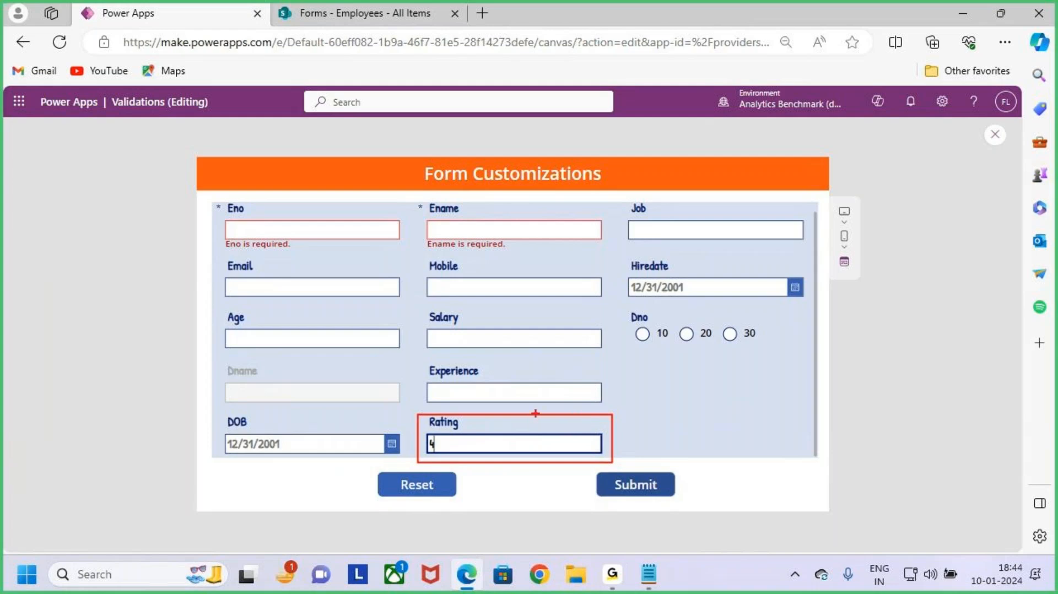
mouse_move(544, 417)
mouse_down()
mouse_move(544, 449)
mouse_move(651, 436)
mouse_up()
mouse_move(708, 406)
mouse_down()
mouse_move(689, 429)
mouse_move(690, 452)
mouse_up()
mouse_move(739, 397)
mouse_down()
mouse_move(755, 436)
mouse_move(776, 442)
mouse_up()
drag(811, 363, 783, 471)
drag(841, 437, 841, 491)
mouse_move(842, 448)
mouse_down()
mouse_move(885, 399)
mouse_move(837, 495)
mouse_up()
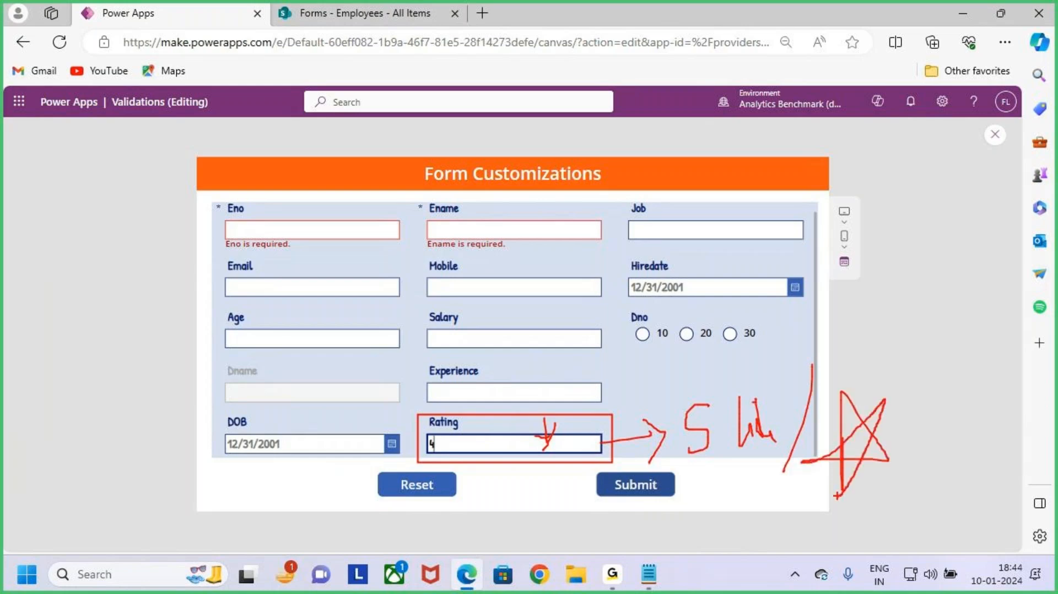
key(Escape)
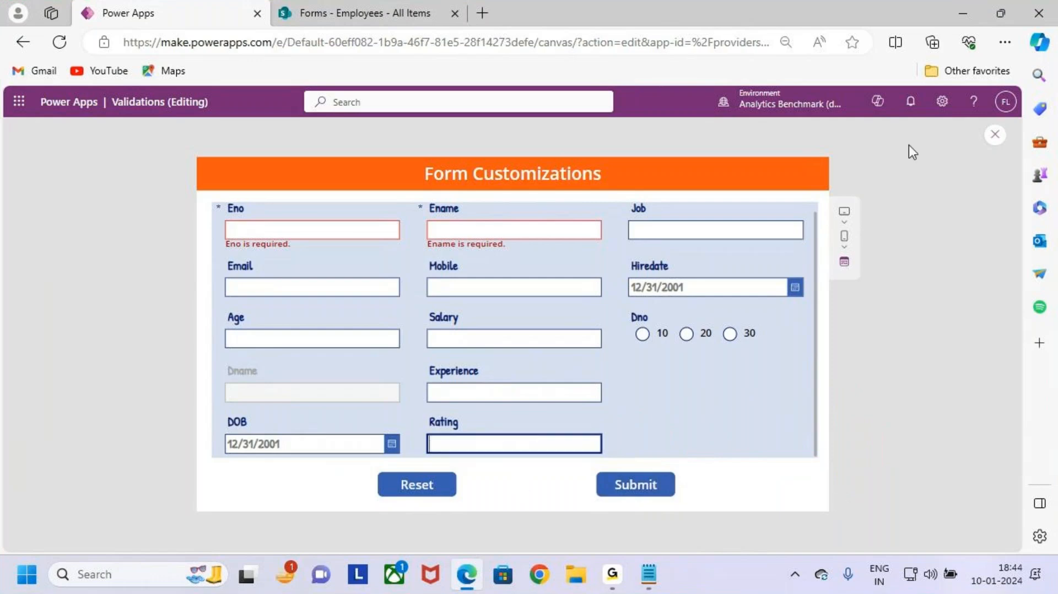
Step: Exit the app preview, dismiss the tip, and select the text input in the form's Rating card
click(993, 136)
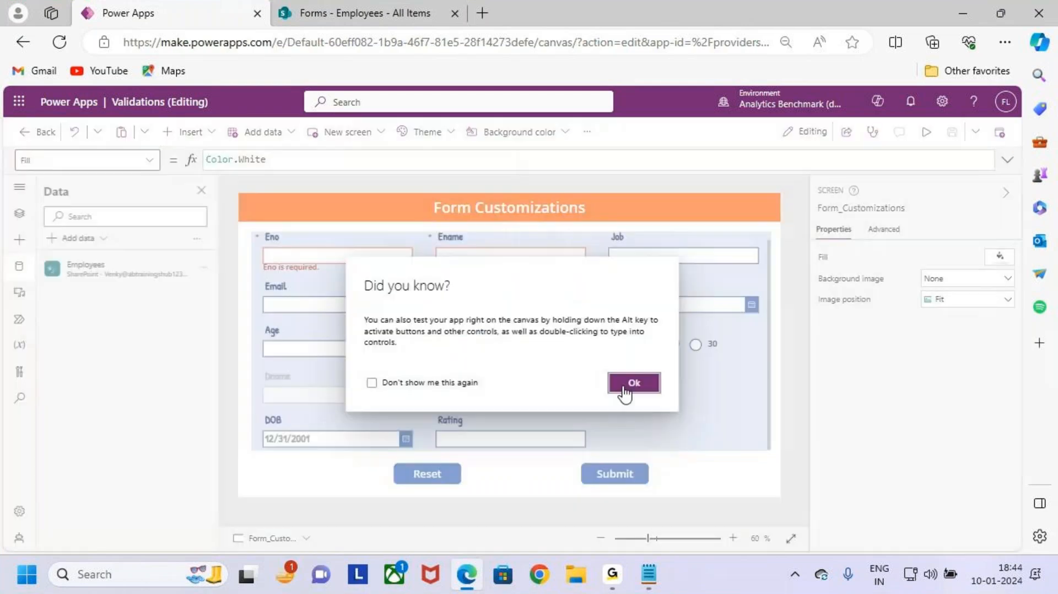
click(633, 384)
click(508, 438)
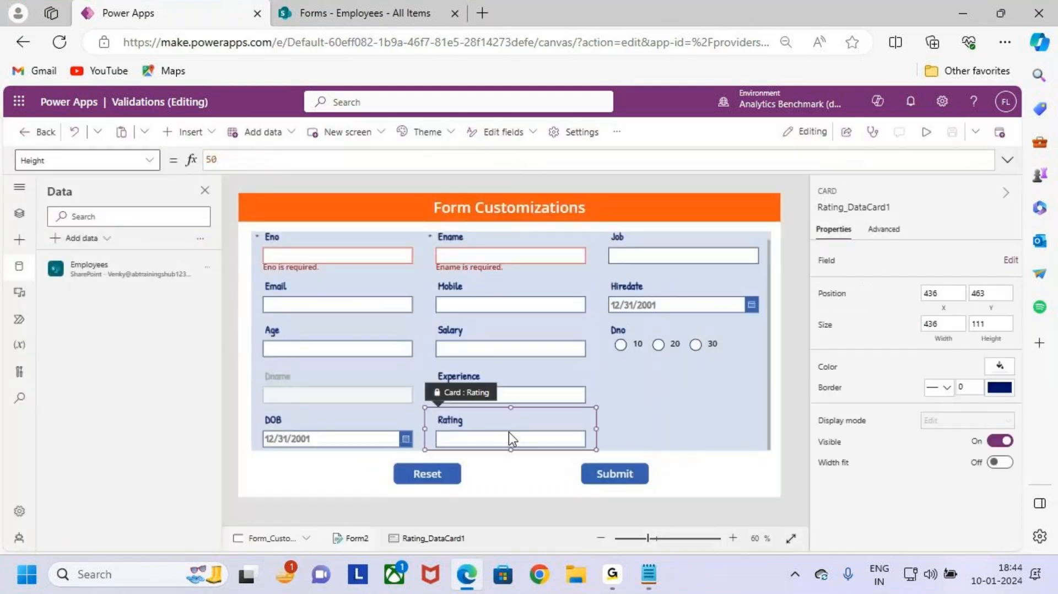
click(550, 438)
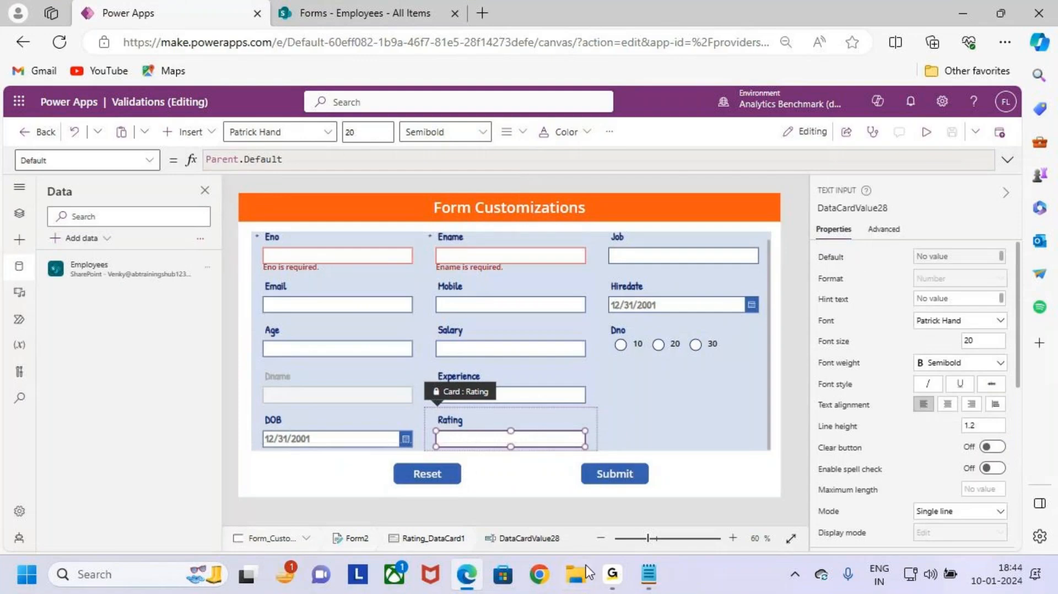
Step: Switch to the Form Customizations notes in Notepad, review the Case 5 Slider / Rating Control requirement, and return to Power Apps
click(649, 574)
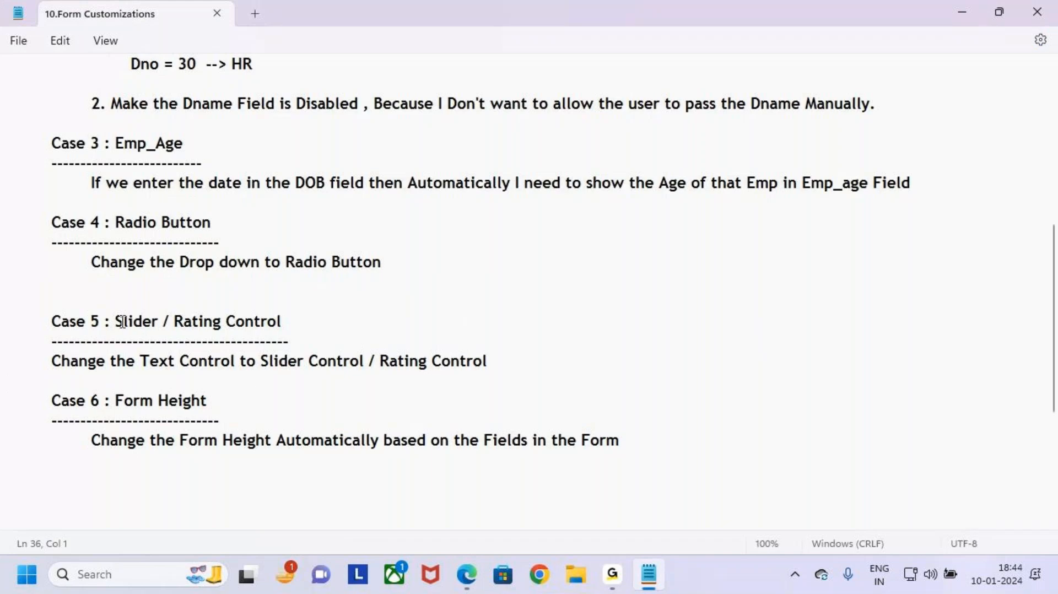
drag(115, 323, 304, 330)
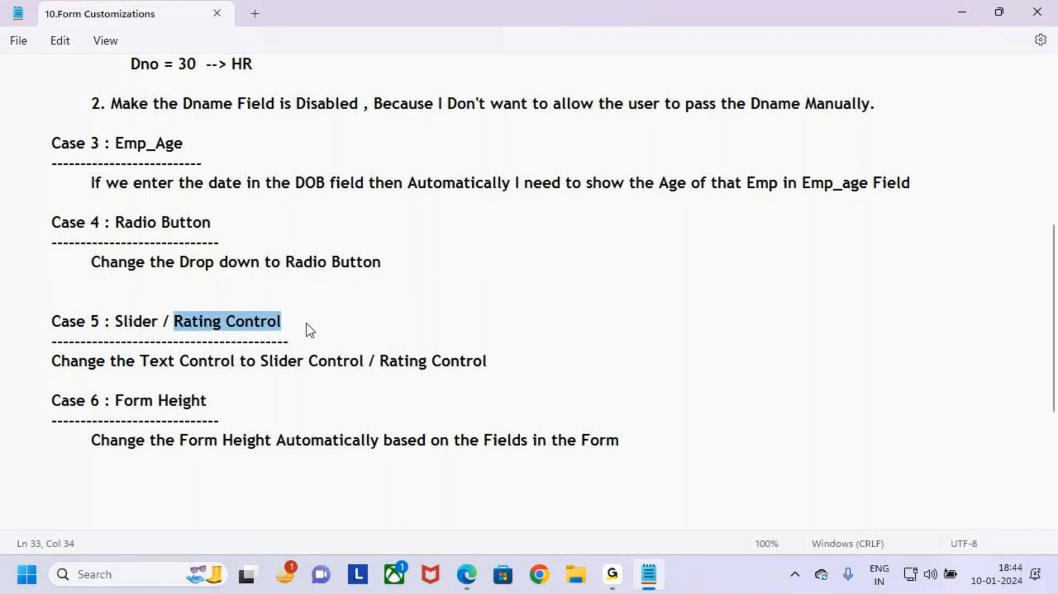
click(419, 365)
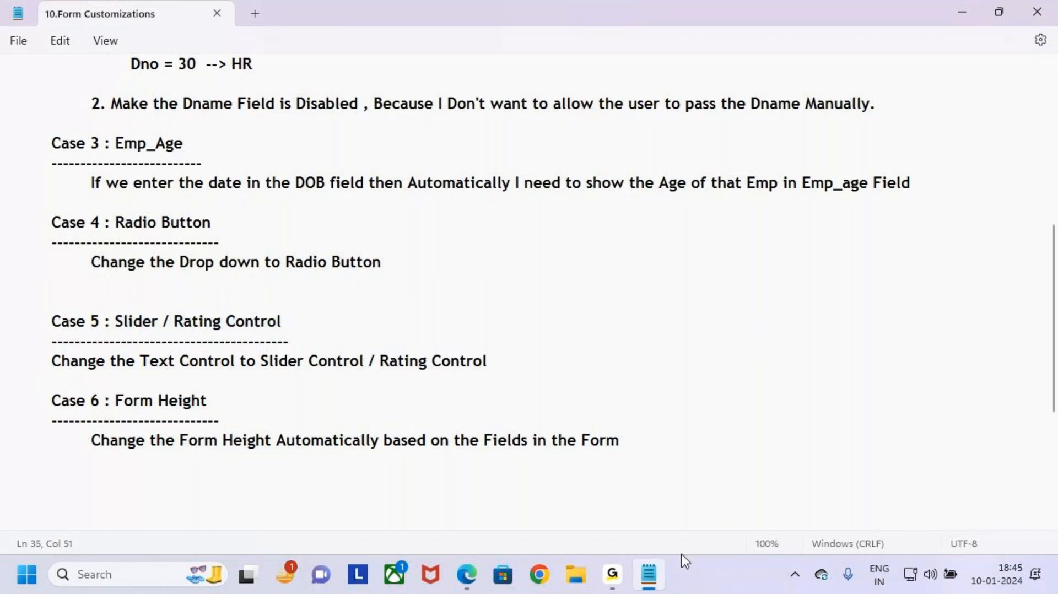
click(466, 574)
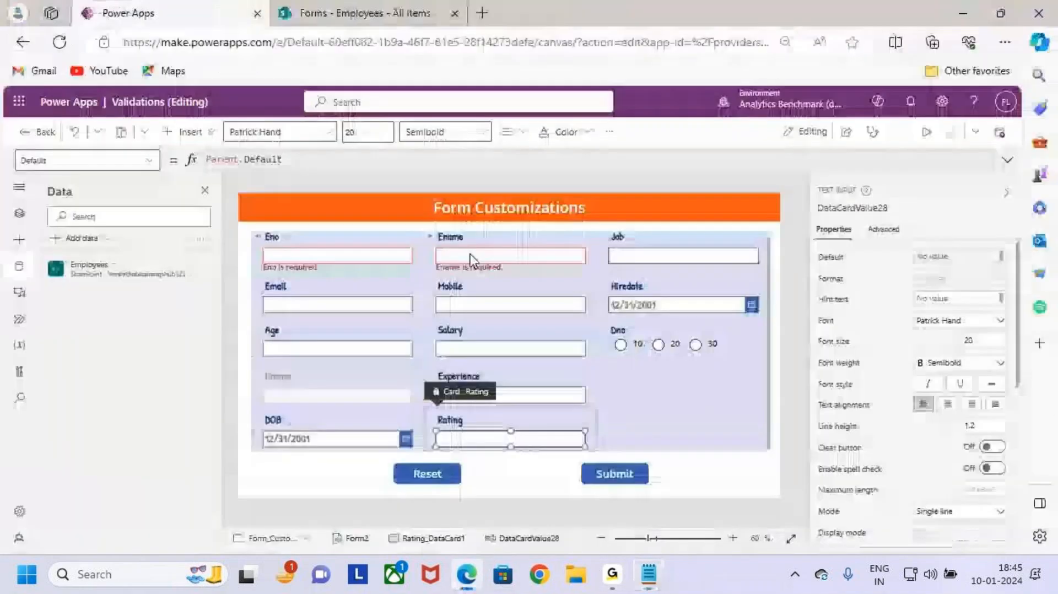
Step: Unlock the Rating card for property changes and shrink its text input into the card's upper-right corner
click(616, 448)
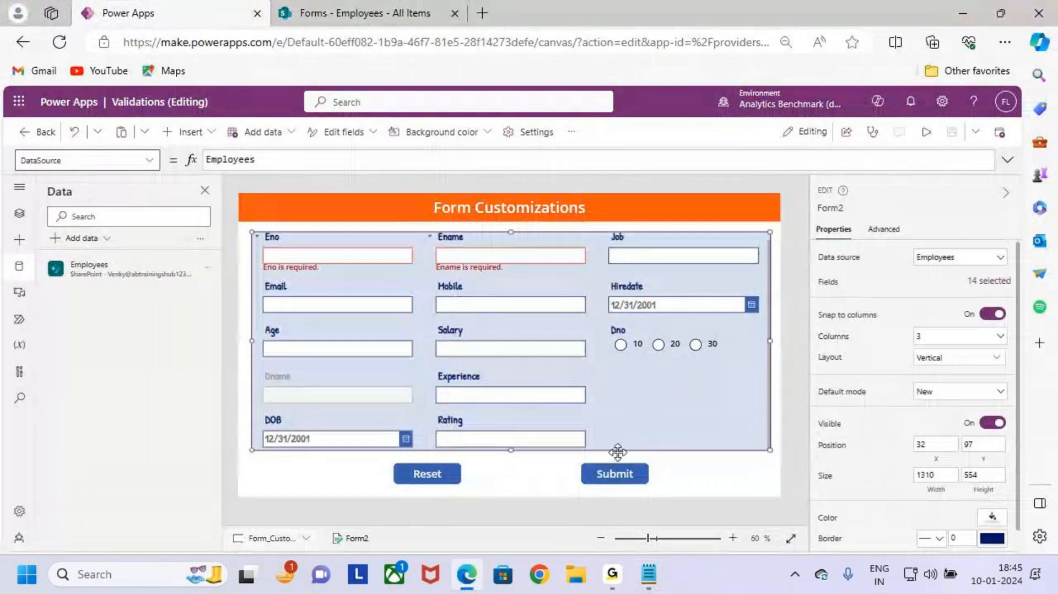
click(584, 435)
click(883, 230)
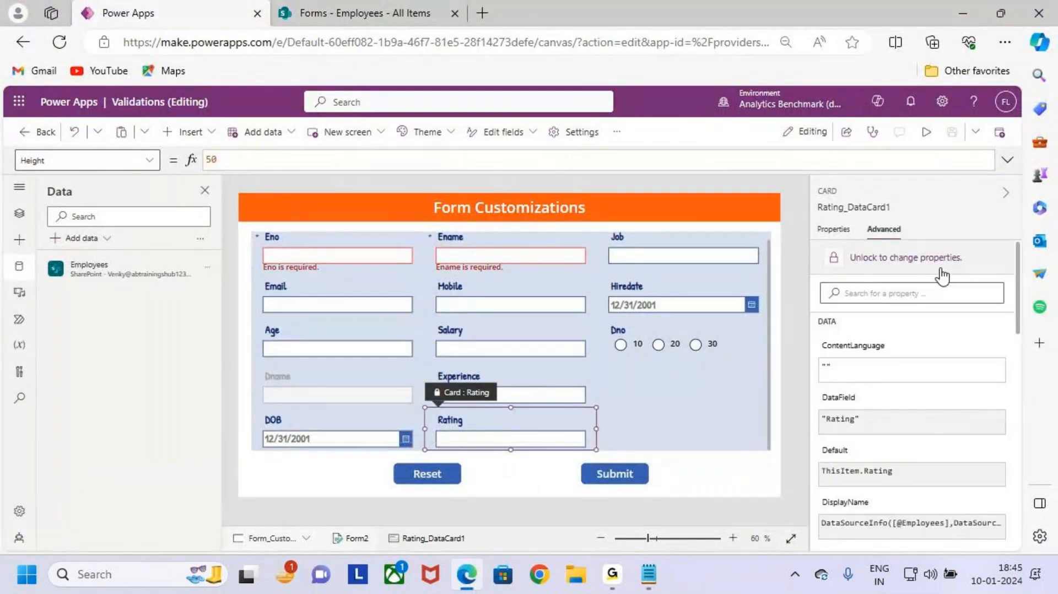
click(563, 438)
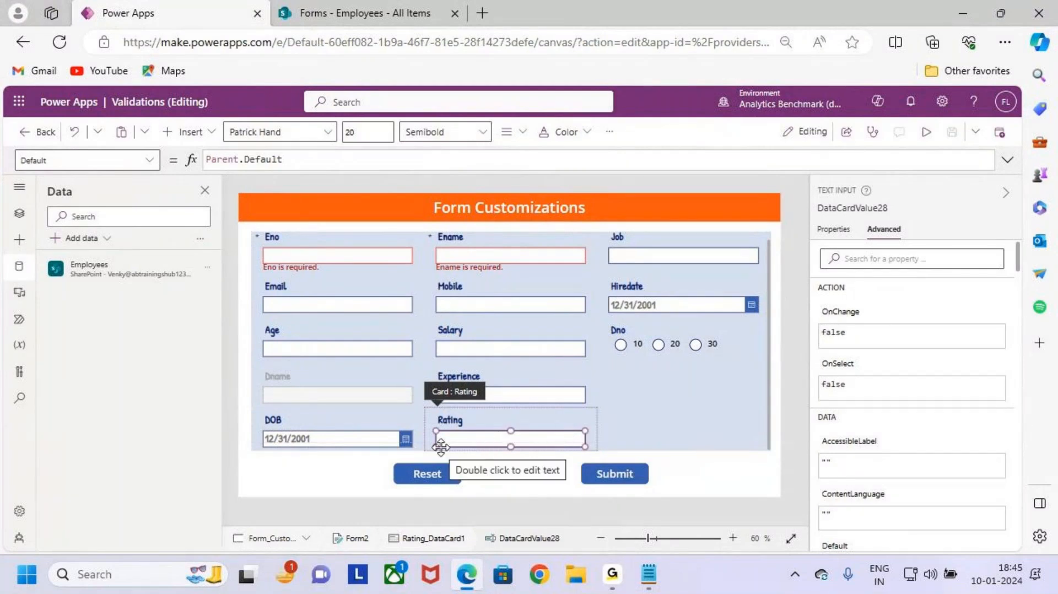
drag(440, 446, 536, 413)
Step: Insert a Slider control into the Rating card and place it beneath the text input, aligned with the input's right edge
click(193, 134)
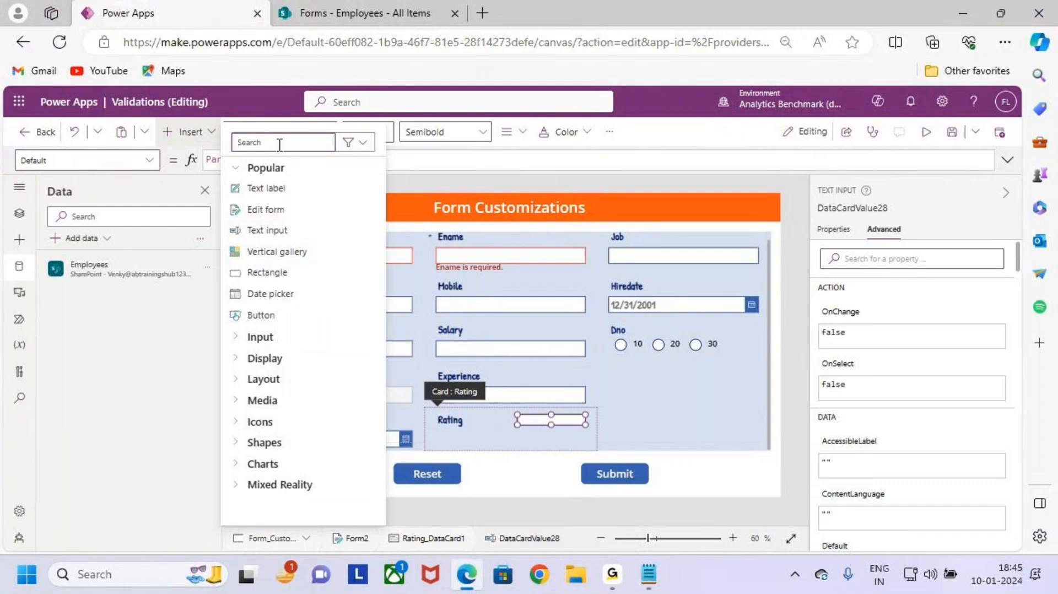
text(slider)
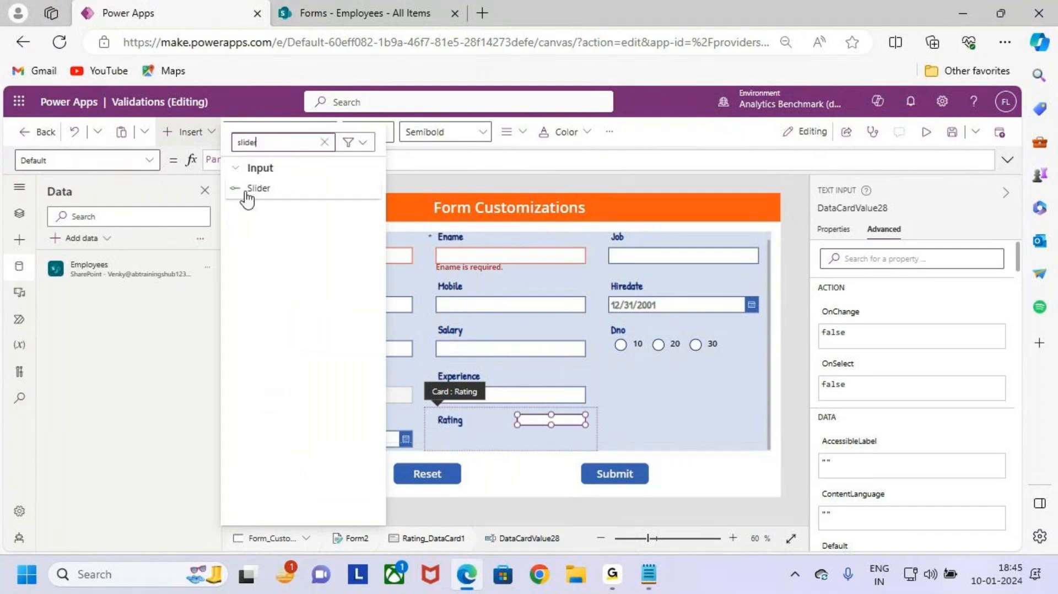
click(265, 190)
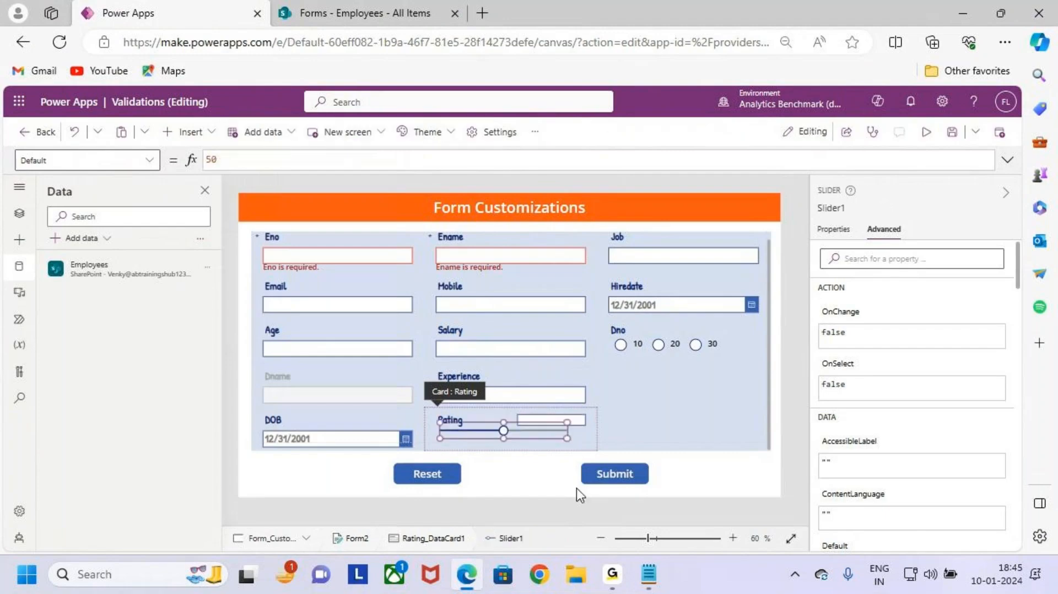
drag(525, 435, 537, 435)
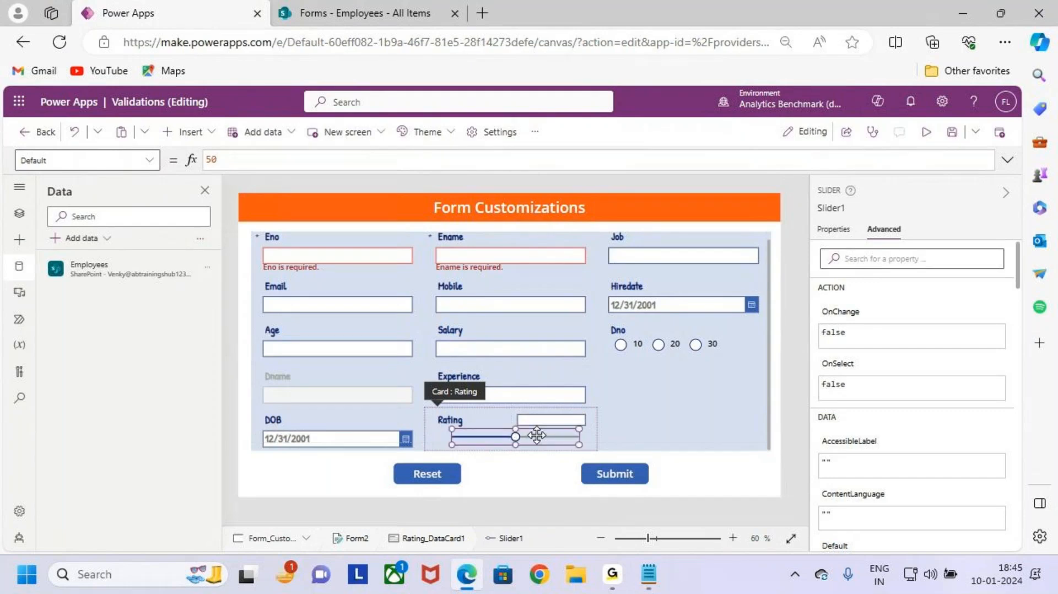
scroll(537, 435, up, 4)
scroll(537, 436, down, 3)
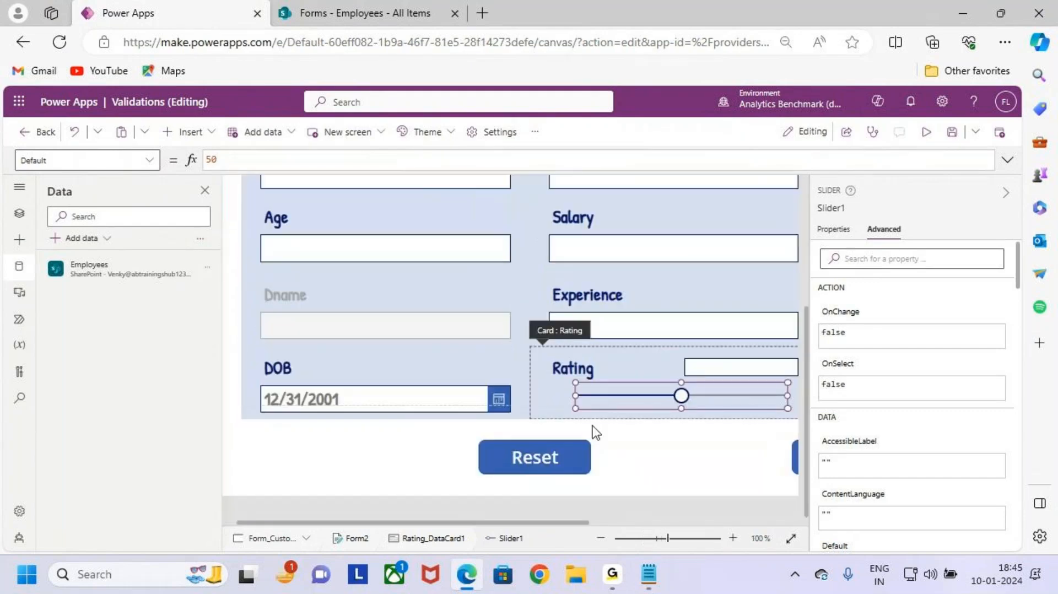
drag(574, 522, 633, 527)
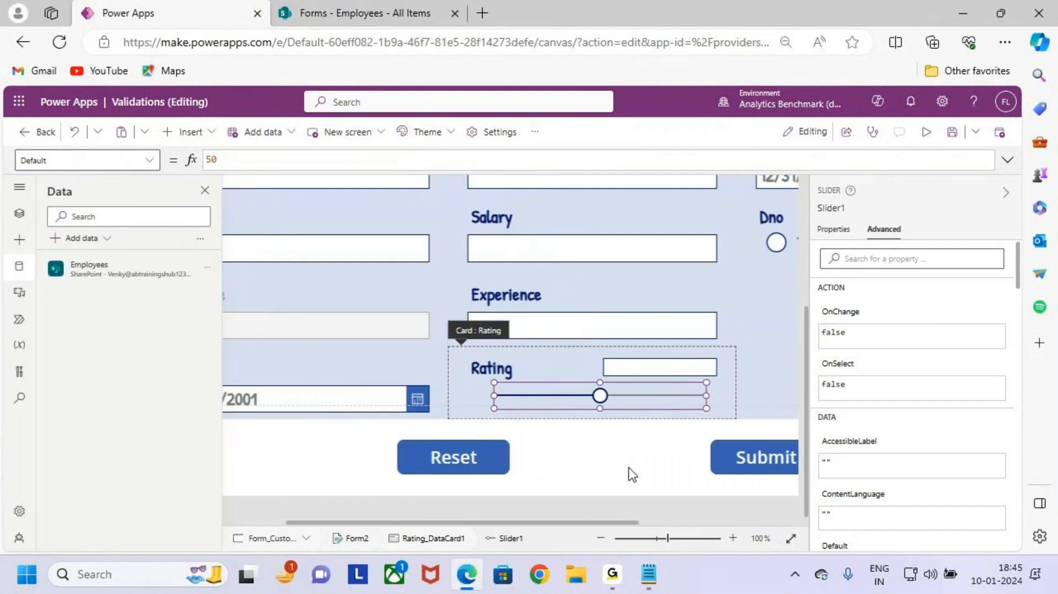
drag(616, 395, 626, 395)
scroll(632, 417, down, 2)
scroll(632, 417, down, 2)
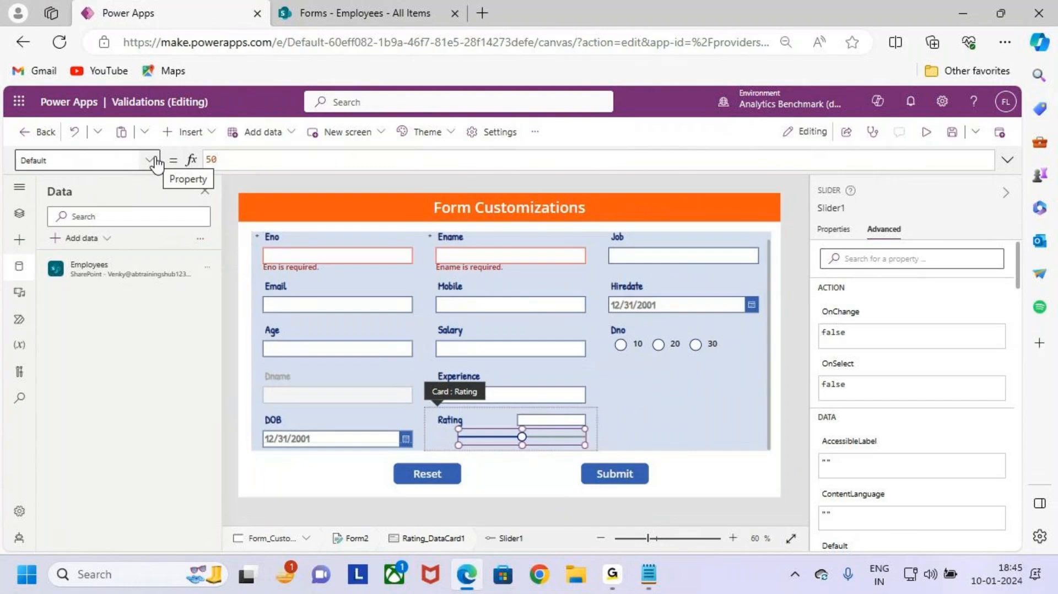
Step: Set the Default property of the slider in the Rating card to Parent.Default
click(227, 159)
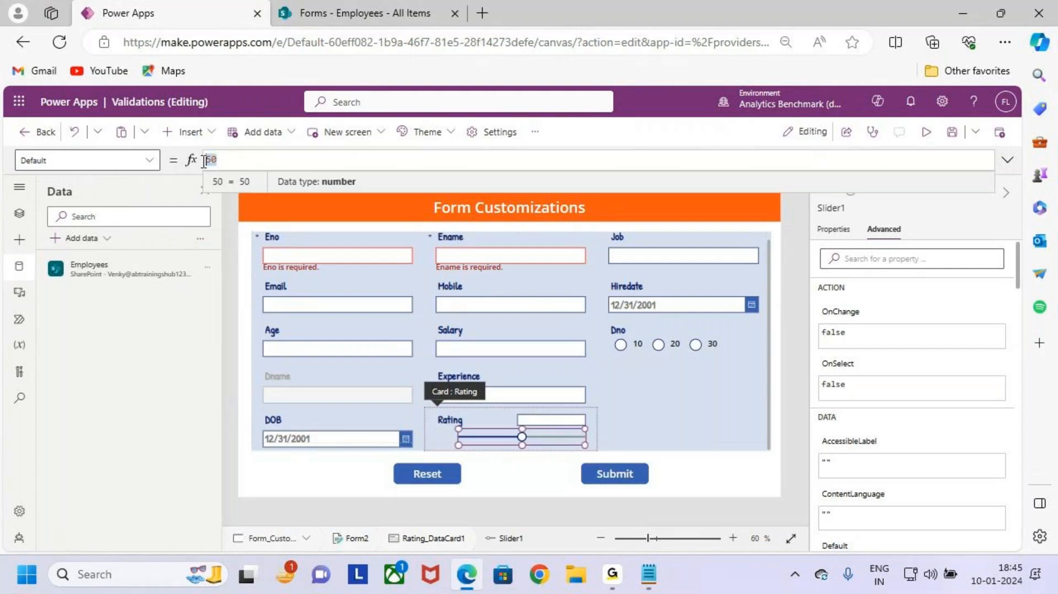
key(BackSpace)
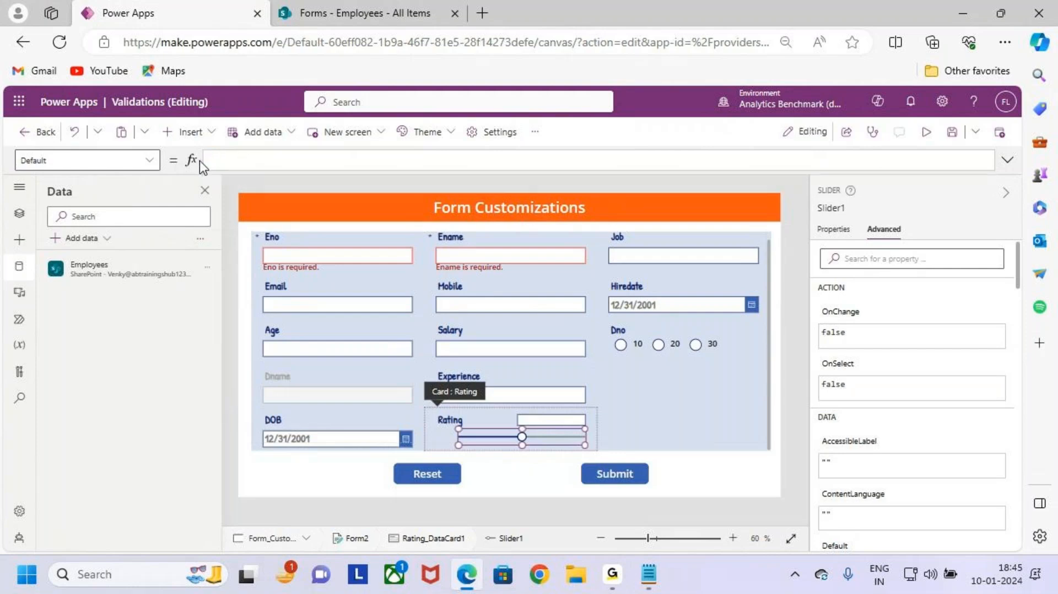
text(pare)
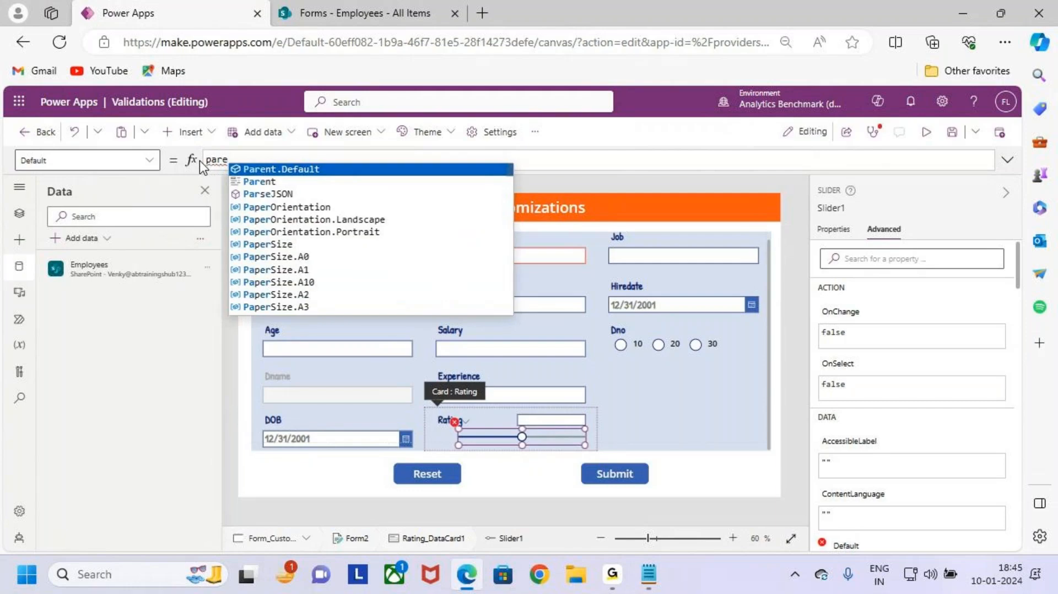
key(Tab)
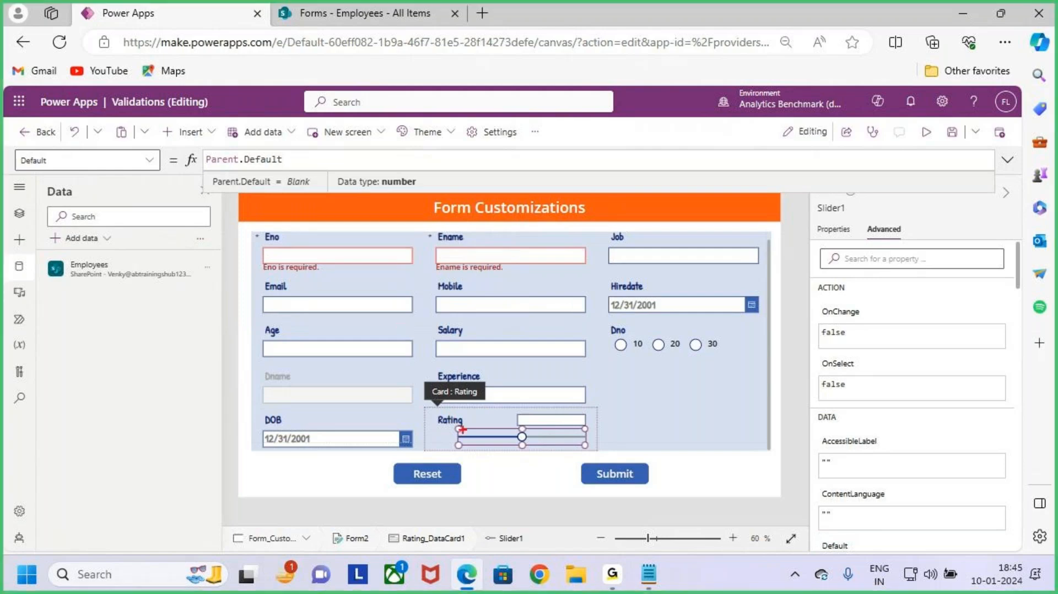
mouse_move(453, 422)
mouse_down()
mouse_move(557, 447)
mouse_move(638, 414)
mouse_move(625, 431)
mouse_up()
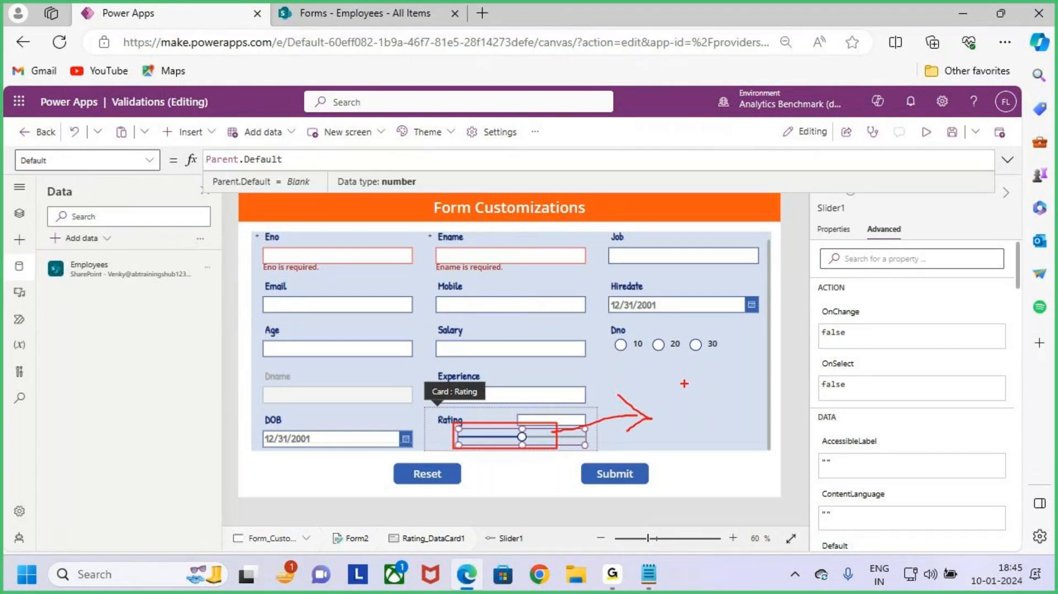
key(Escape)
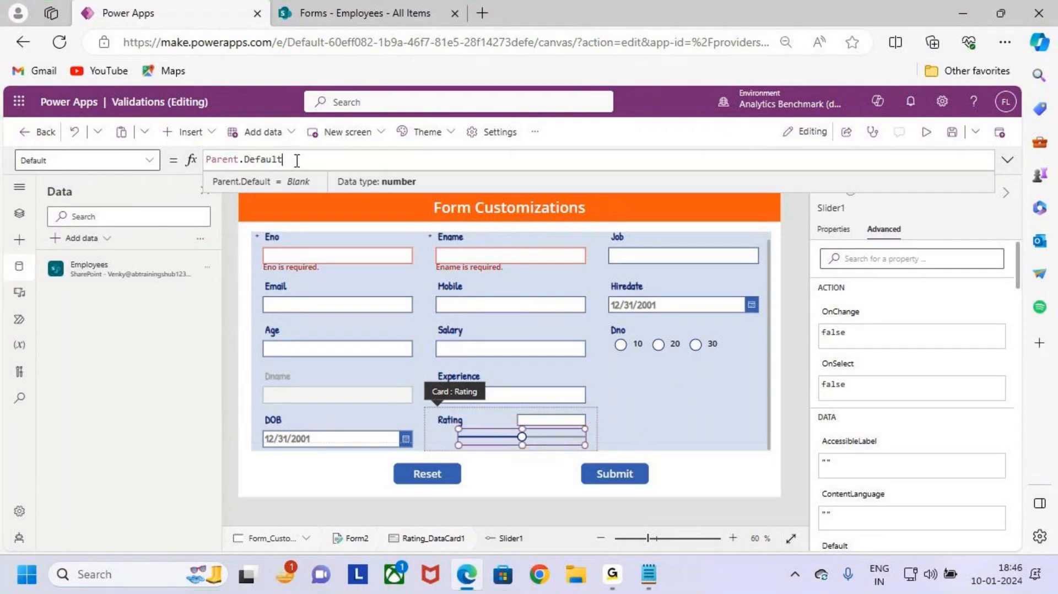
key(Left)
key(Left)
key(Left)
key(Left)
key(Left)
key(Left)
key(Left)
key(Left)
key(Left)
key(Left)
key(Left)
key(Left)
key(Left)
key(ctrl+2)
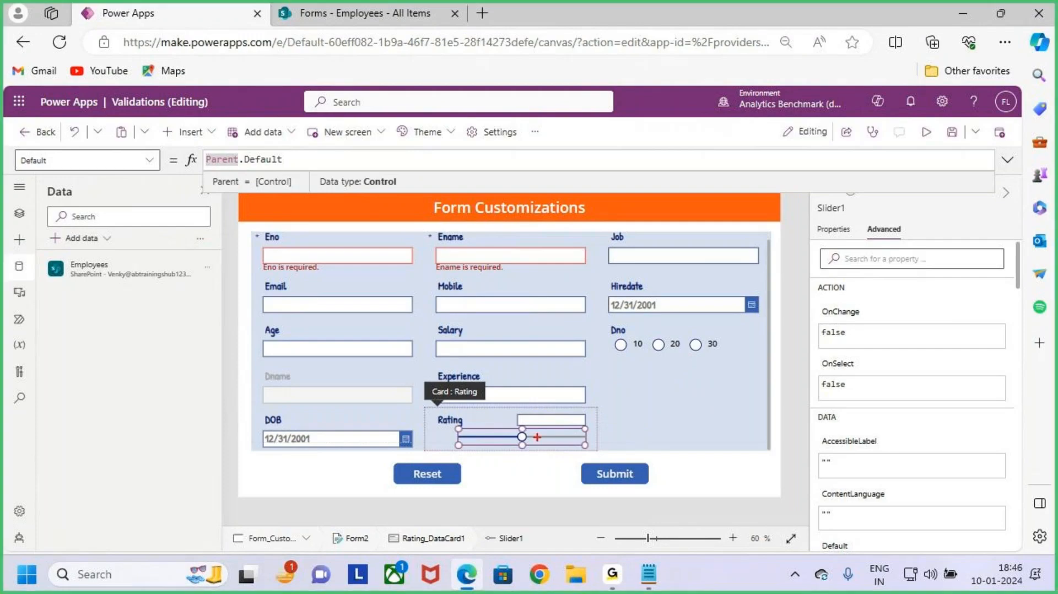
key(Escape)
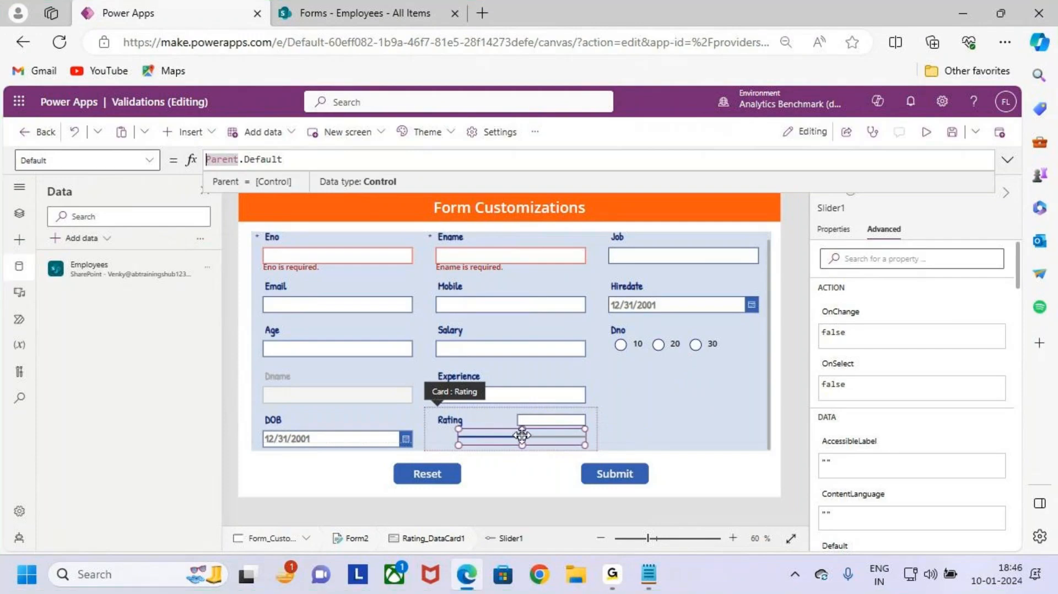
Step: Preview the form to check the Rating slider's starting value, and return to editing
click(925, 131)
mouse_move(529, 446)
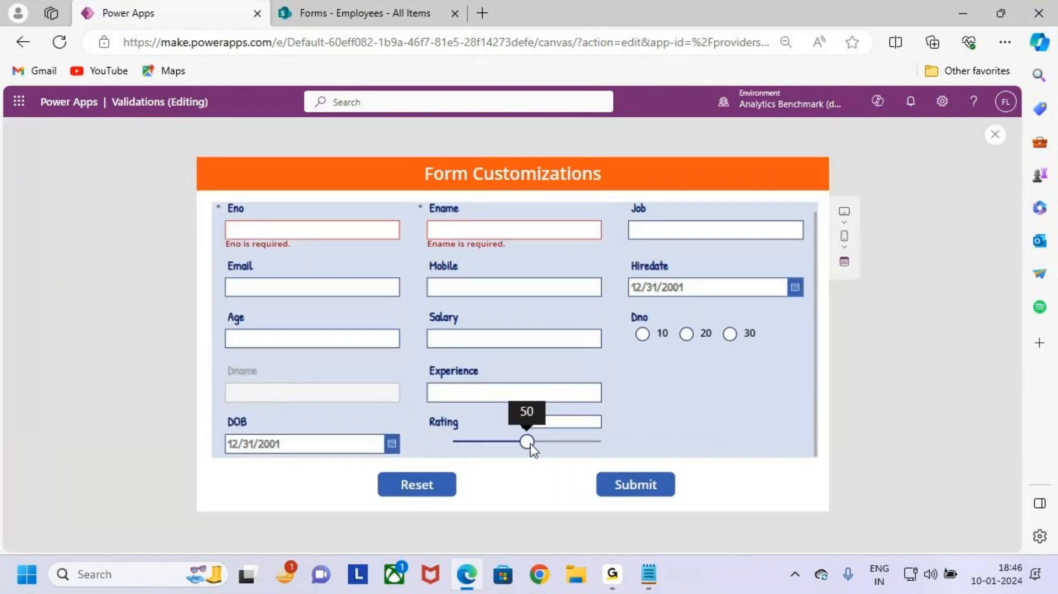
click(994, 134)
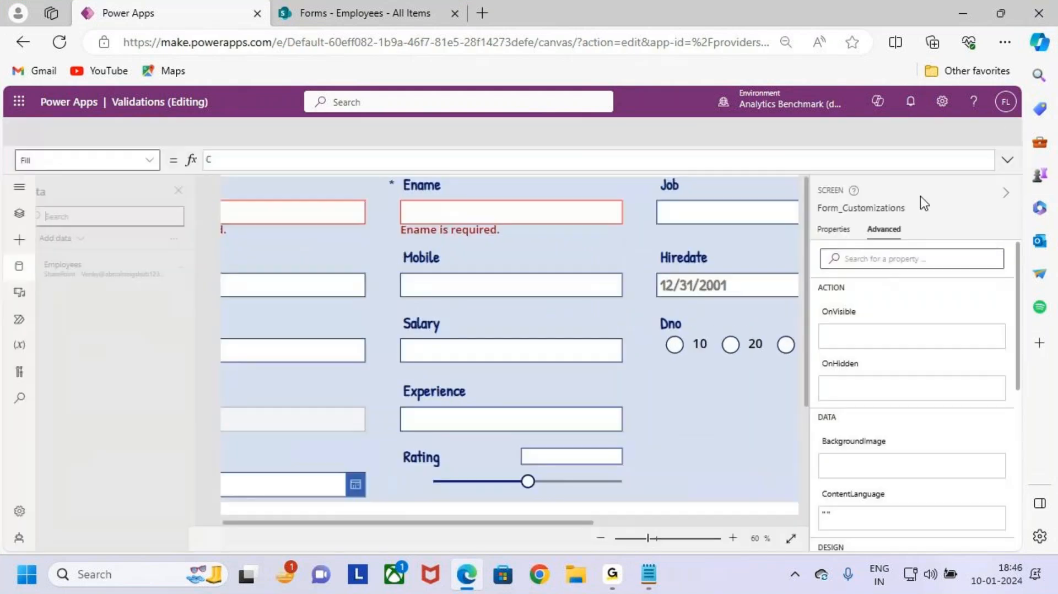
click(634, 382)
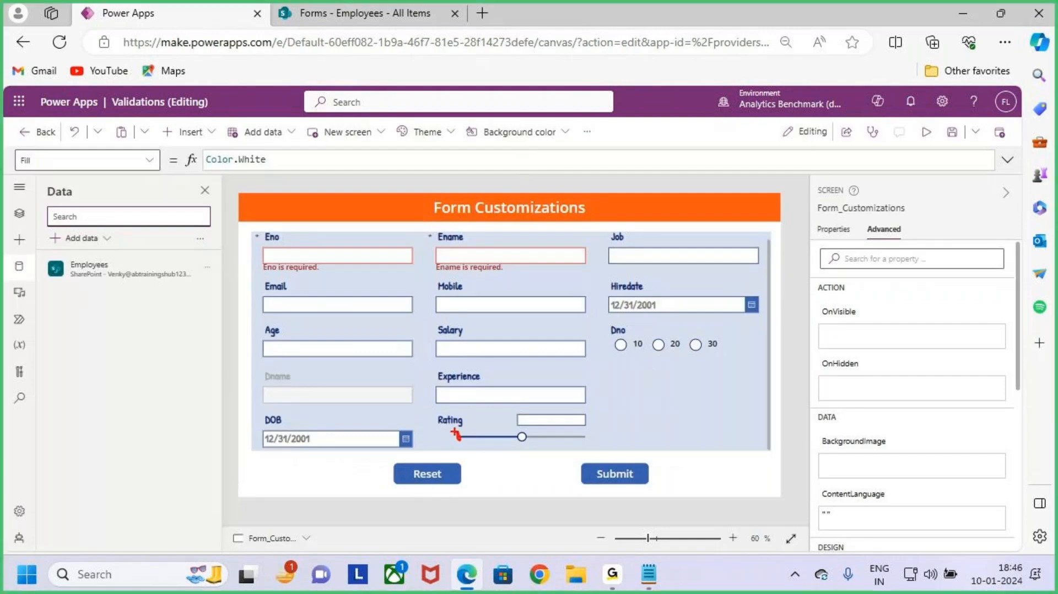
Step: Change the Rating slider's Default formula to Coalesce(Parent.Default,0) so that a blank rating falls back to 0
click(498, 437)
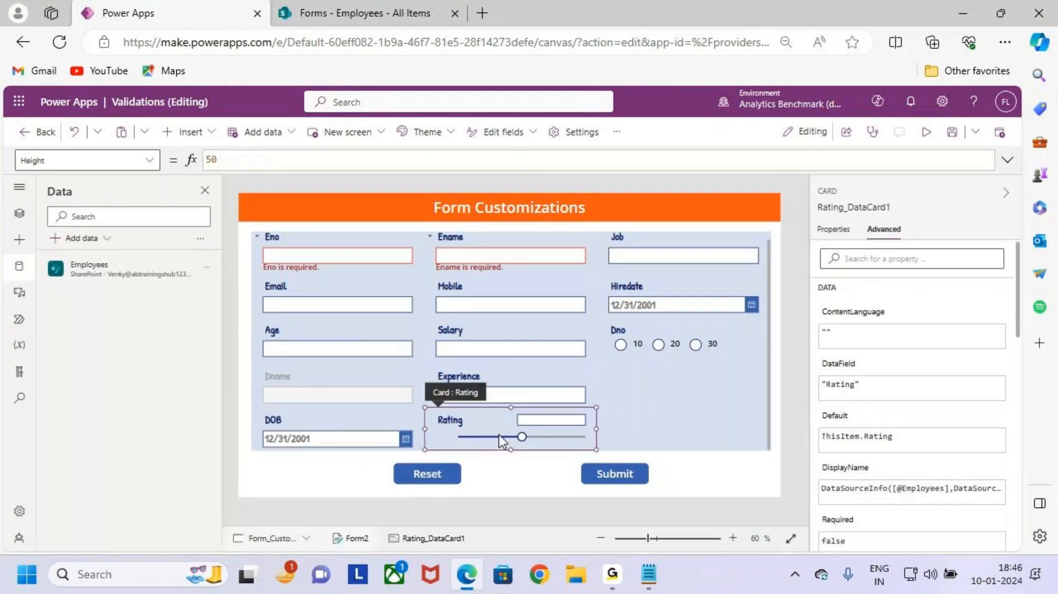
click(498, 434)
click(307, 164)
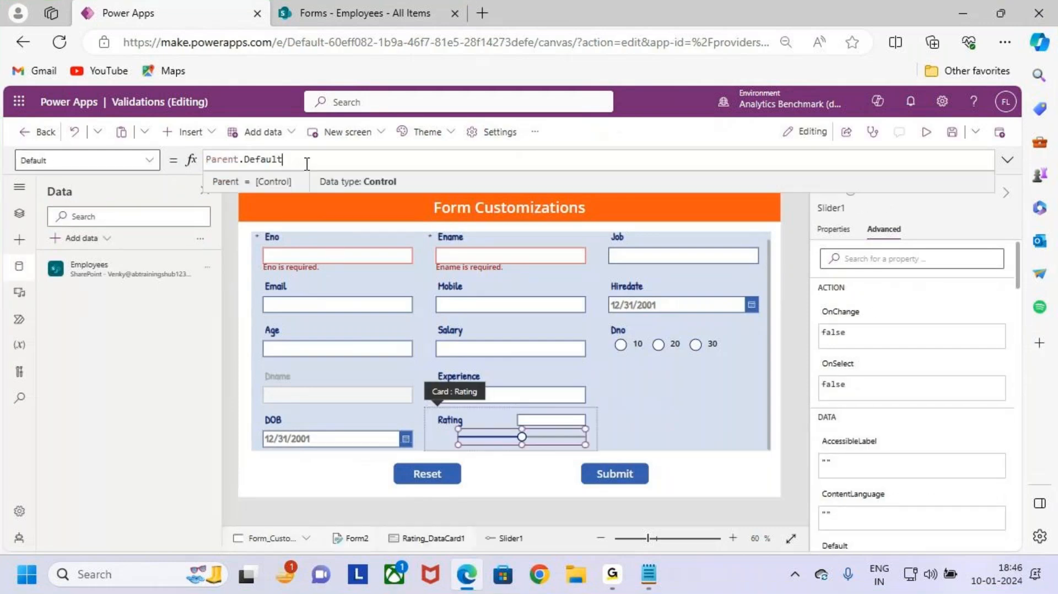
key(Left)
key(Left)
key(Left)
key(Left)
key(Left)
key(Left)
key(Left)
key(Left)
key(Left)
key(Left)
key(Left)
key(Left)
key(Left)
key(Left)
text(Coalesce)
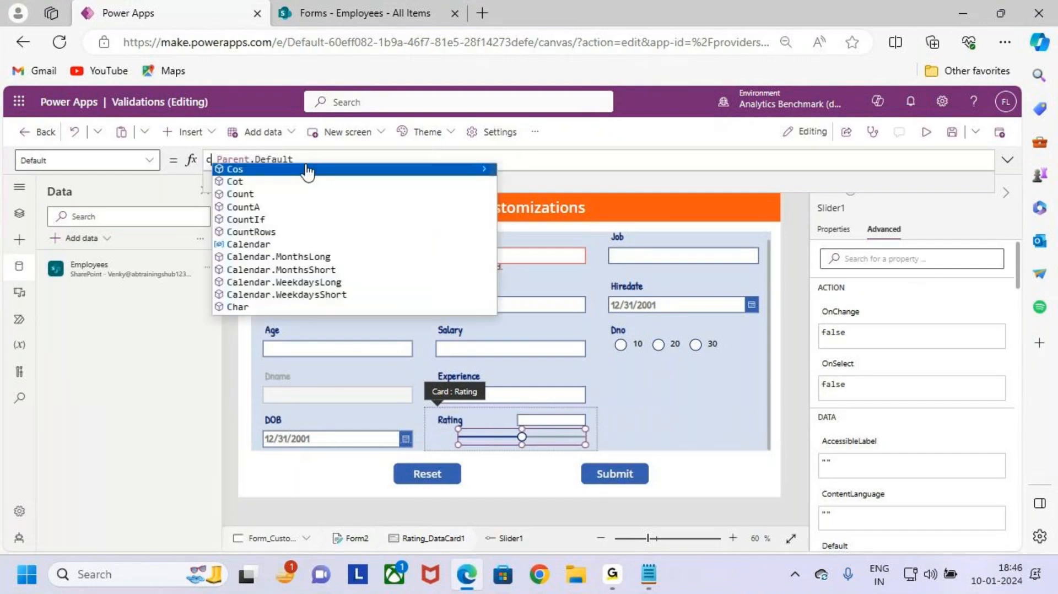
key(Tab)
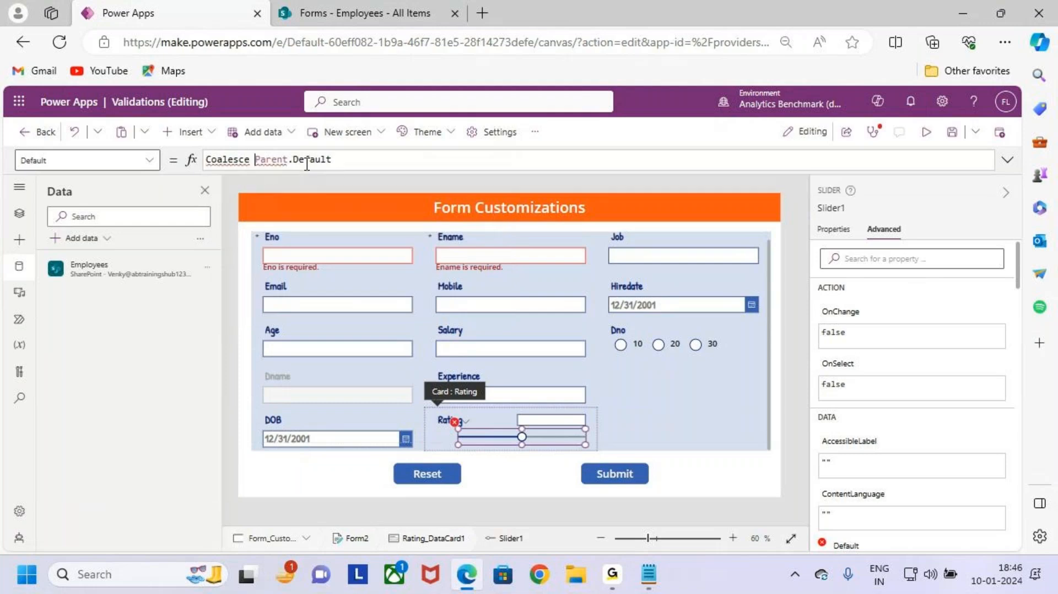
key(BackSpace)
text(()
key(Right)
key(Right)
key(Right)
key(Right)
key(Right)
key(Right)
key(Right)
key(Right)
key(Right)
key(Right)
key(Right)
key(Right)
key(Right)
key(Right)
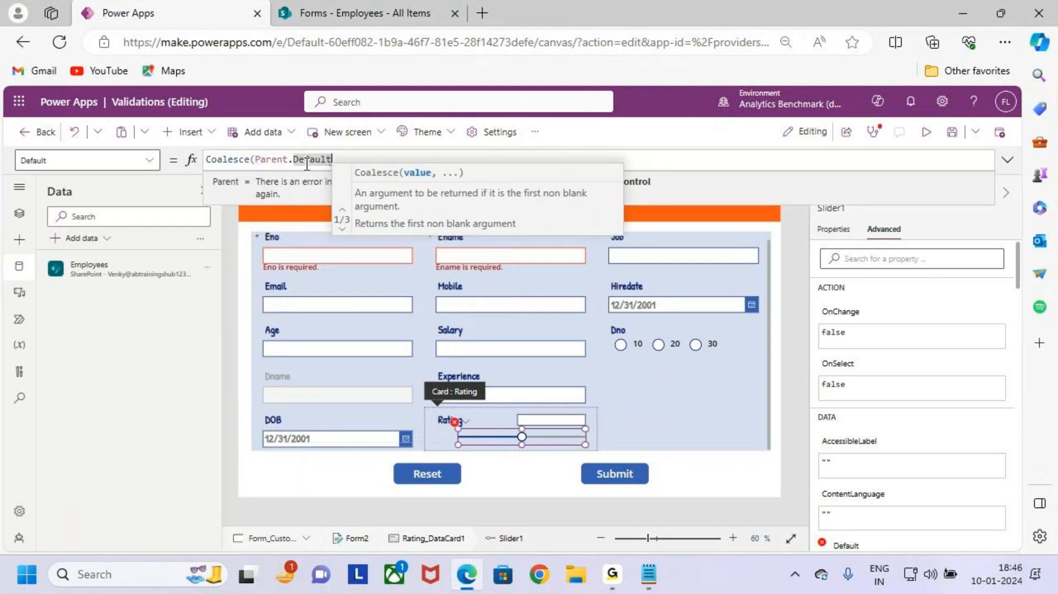
text(,0))
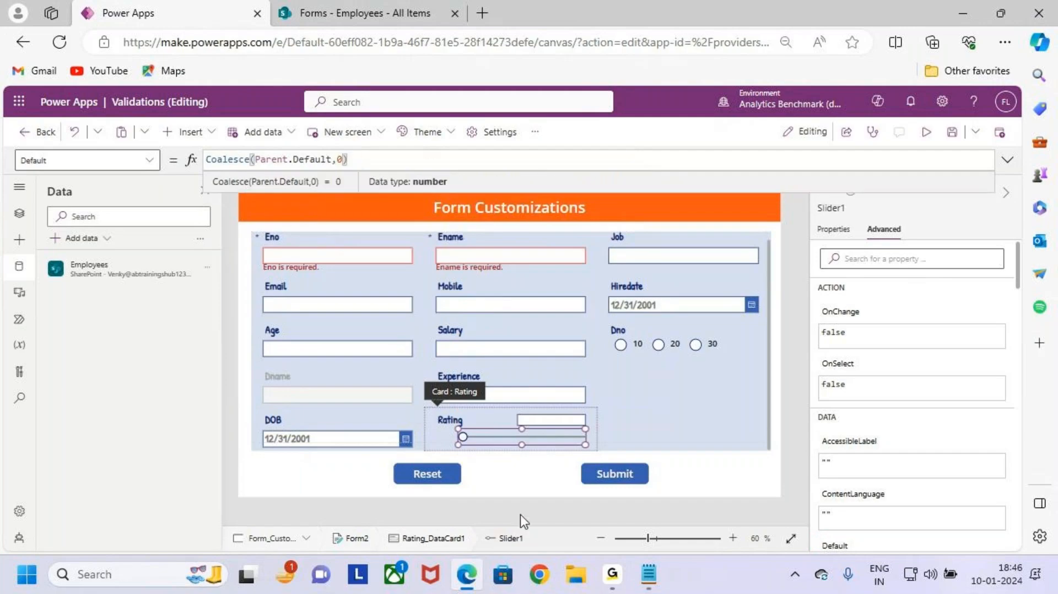
key(ctrl+2)
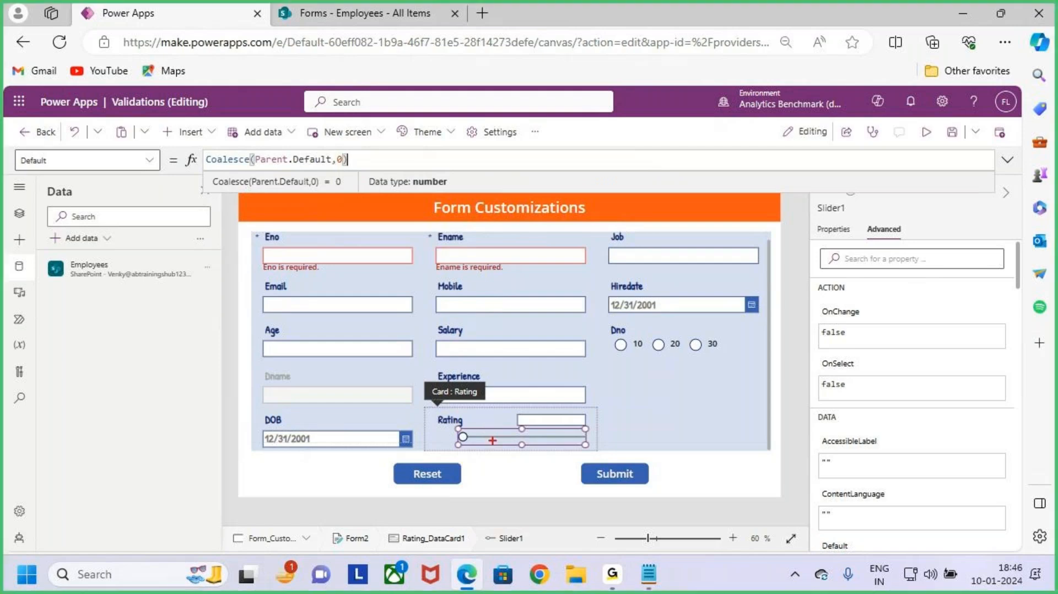
drag(466, 443, 466, 488)
drag(466, 444, 464, 473)
key(Escape)
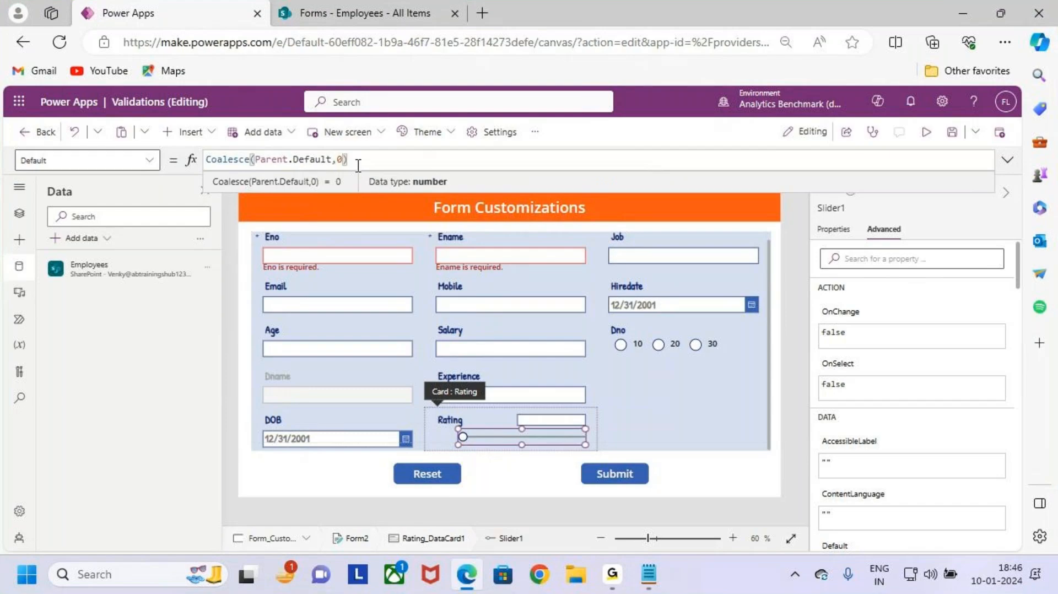
Step: Delete the text input from the Rating card and look up the control name of the slider
click(573, 425)
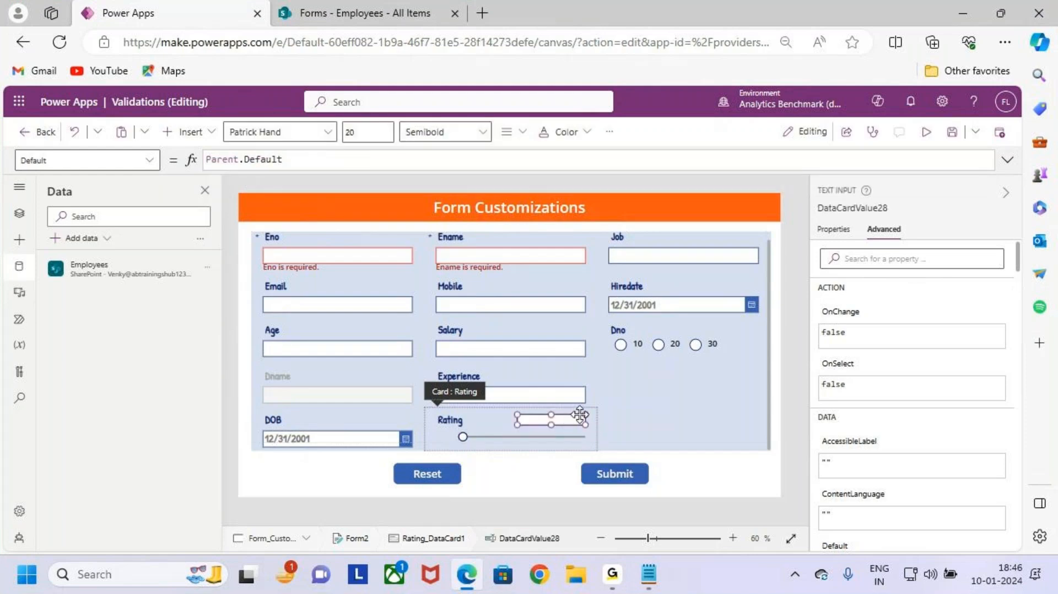
key(Delete)
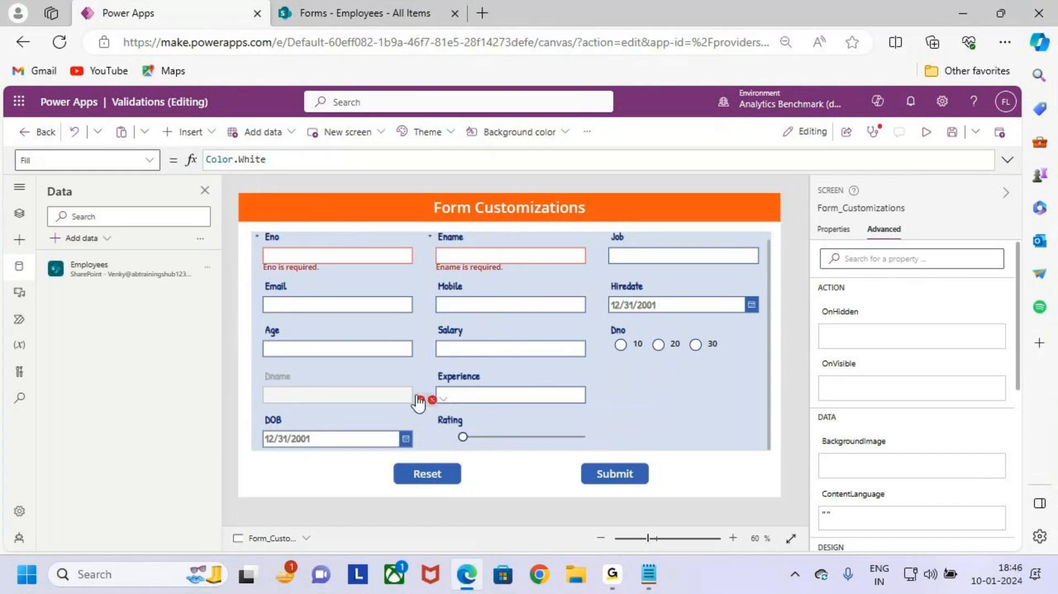
click(544, 439)
click(540, 435)
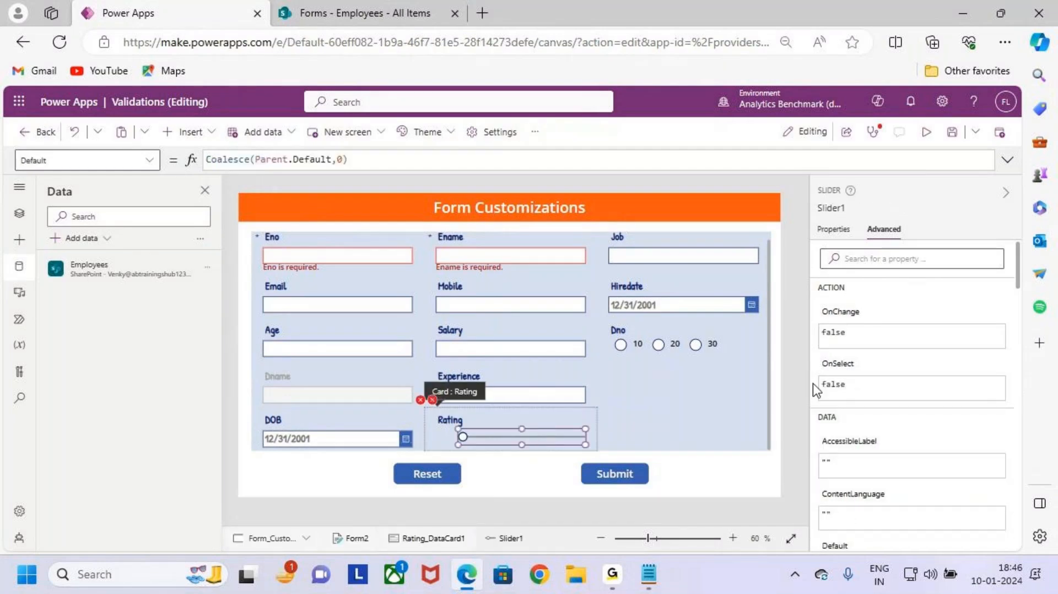
click(838, 208)
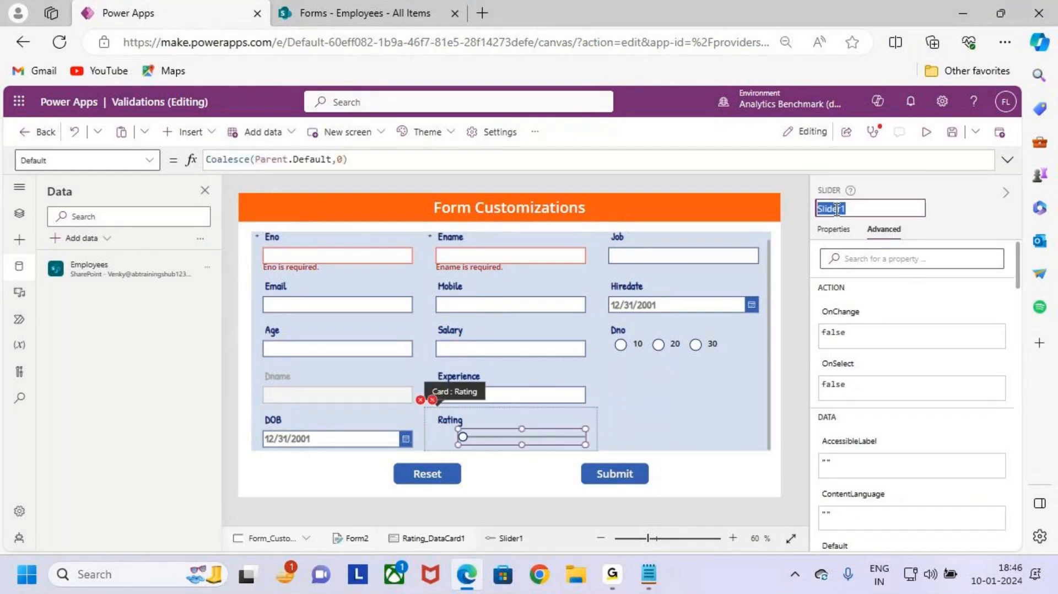
click(867, 209)
double_click(900, 206)
Step: Fix the Rating card's Update formula by replacing the deleted text input reference, giving Value(Slider1.Value)
click(432, 400)
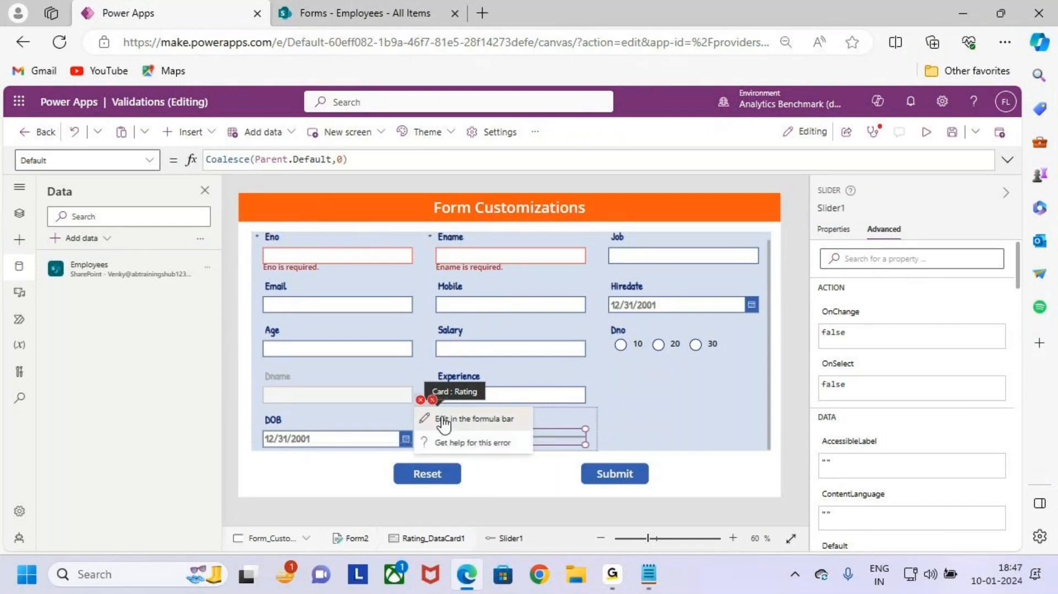
click(441, 420)
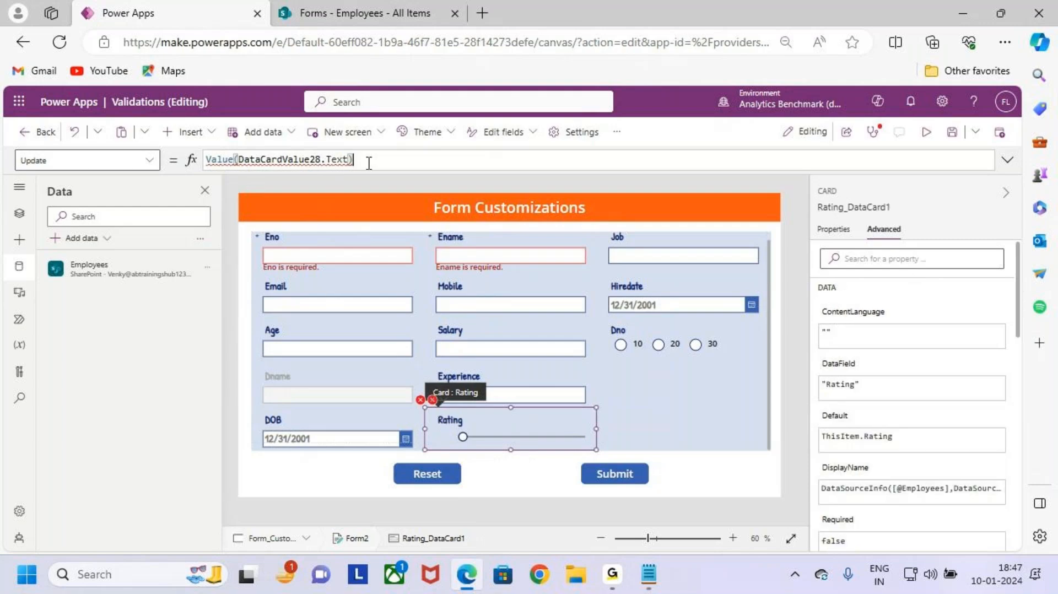
mouse_move(316, 178)
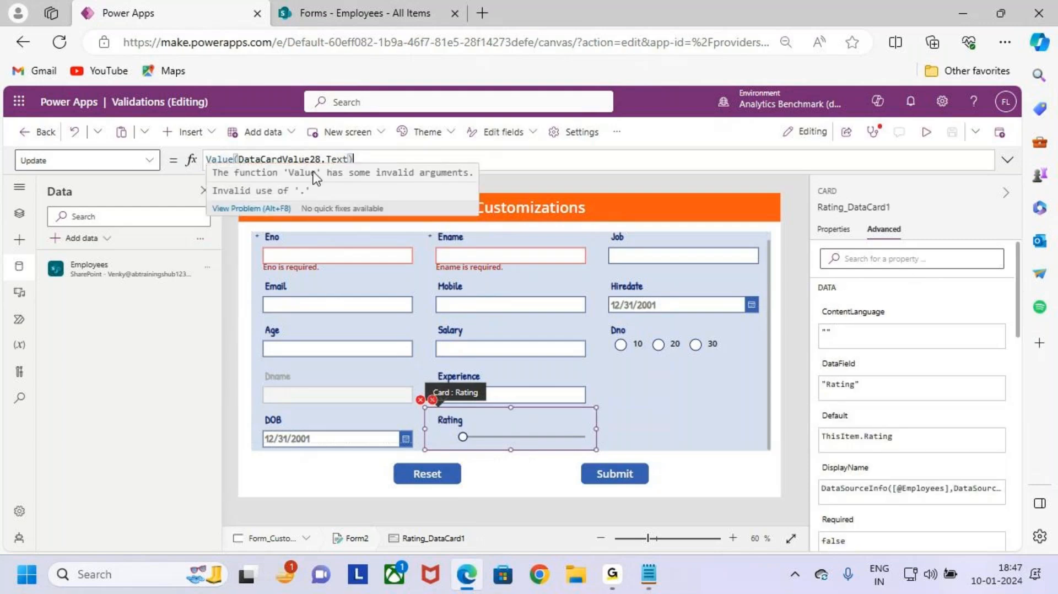
double_click(295, 160)
text(Slider1)
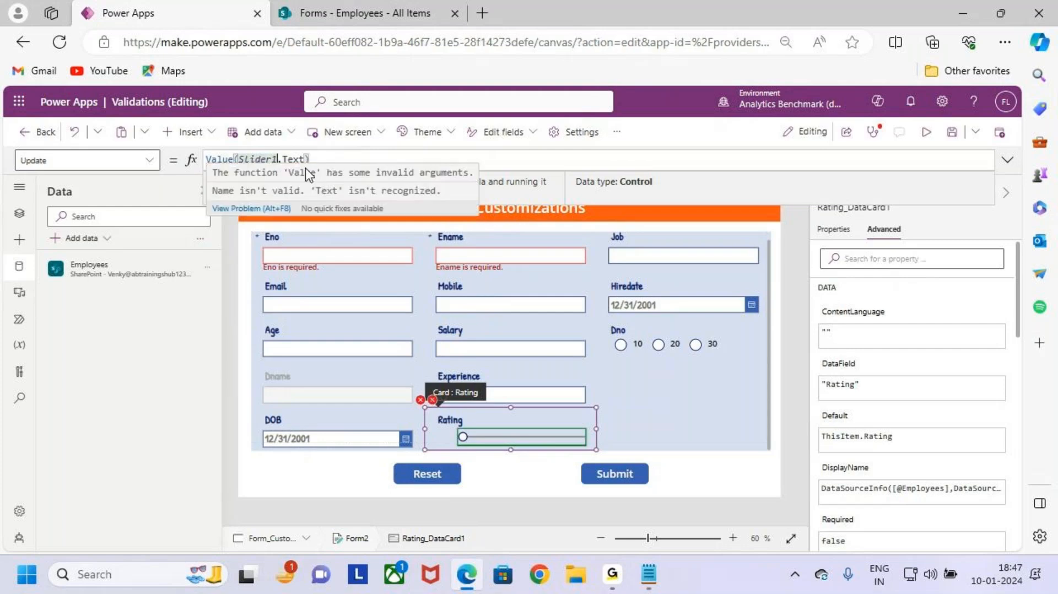
drag(282, 161, 303, 160)
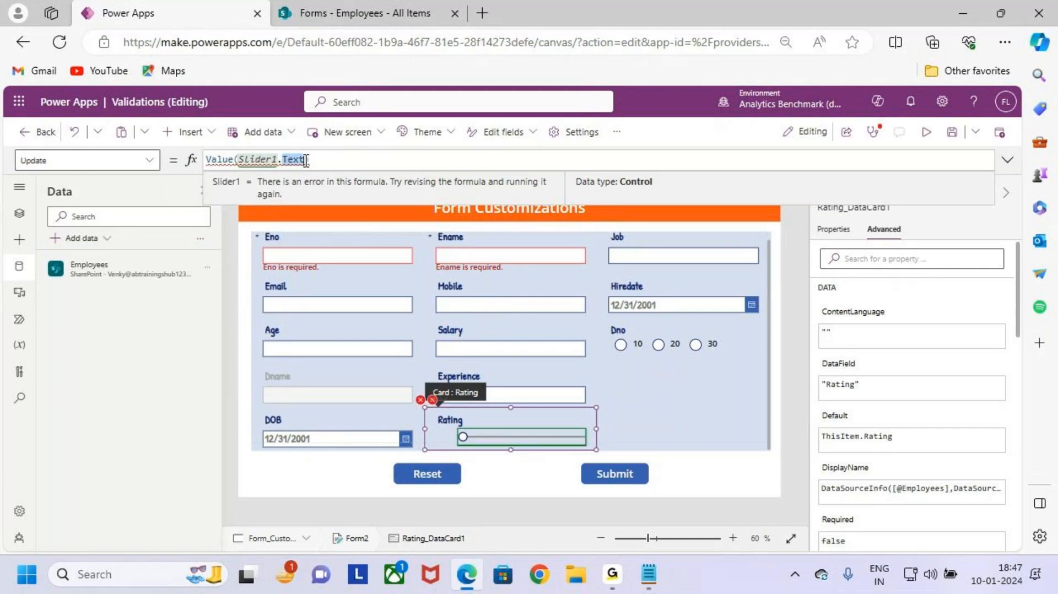
key(BackSpace)
key(BackSpace)
text(.Value)
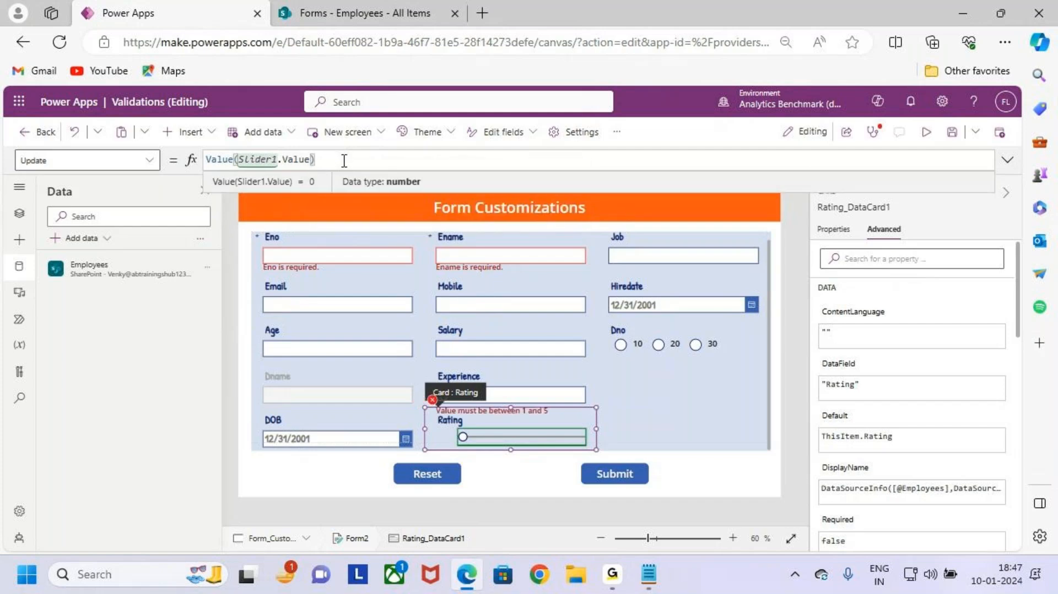
Step: Fix the Y formula of the Rating card's error message label, setting it to Slider1.Y + Slider1.Height
click(439, 401)
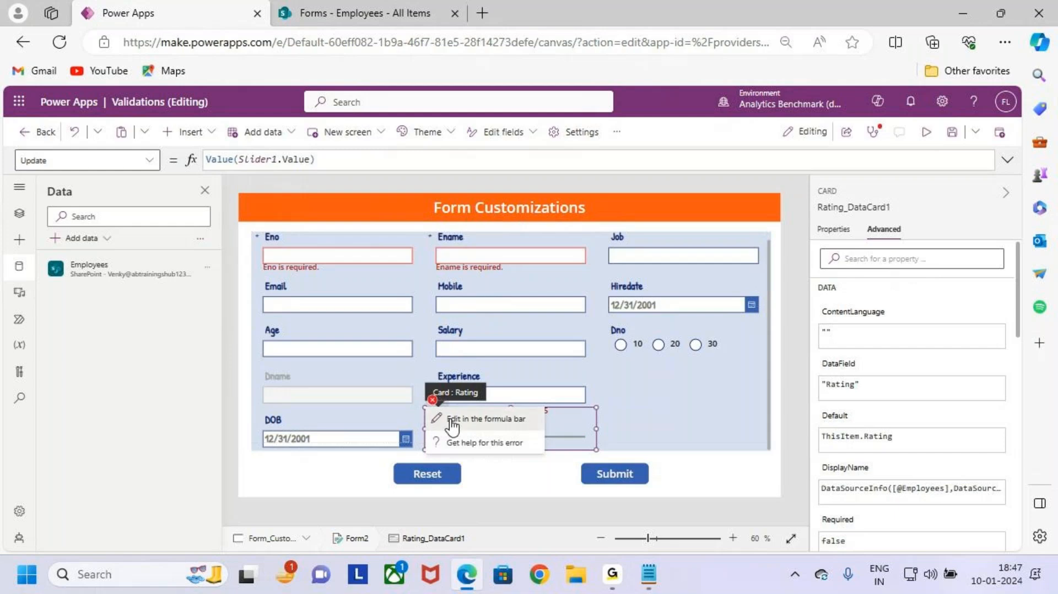
click(452, 420)
double_click(258, 160)
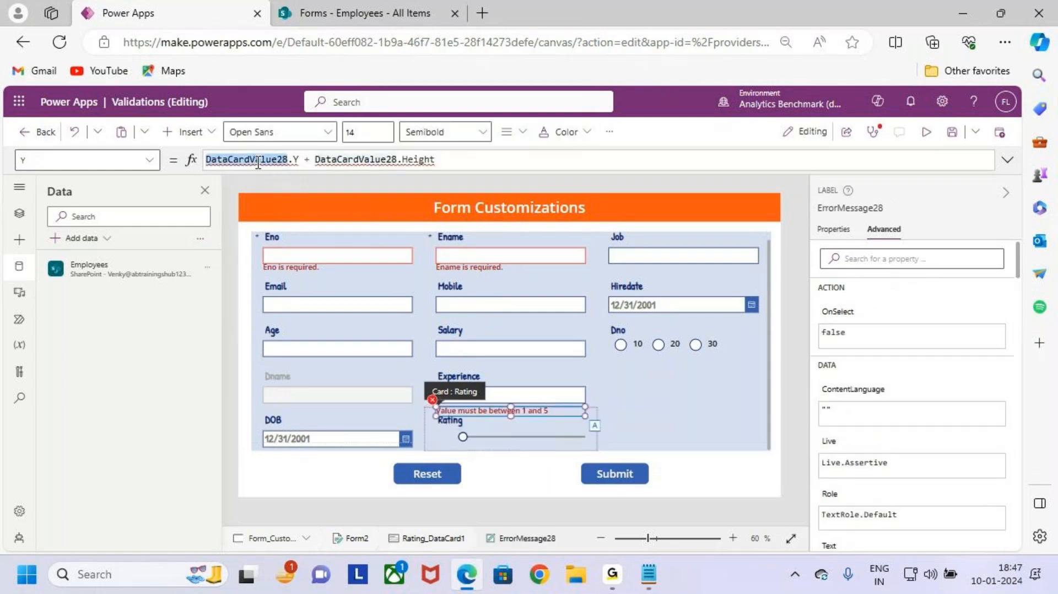
text(Slider1)
double_click(303, 160)
text(Slider1)
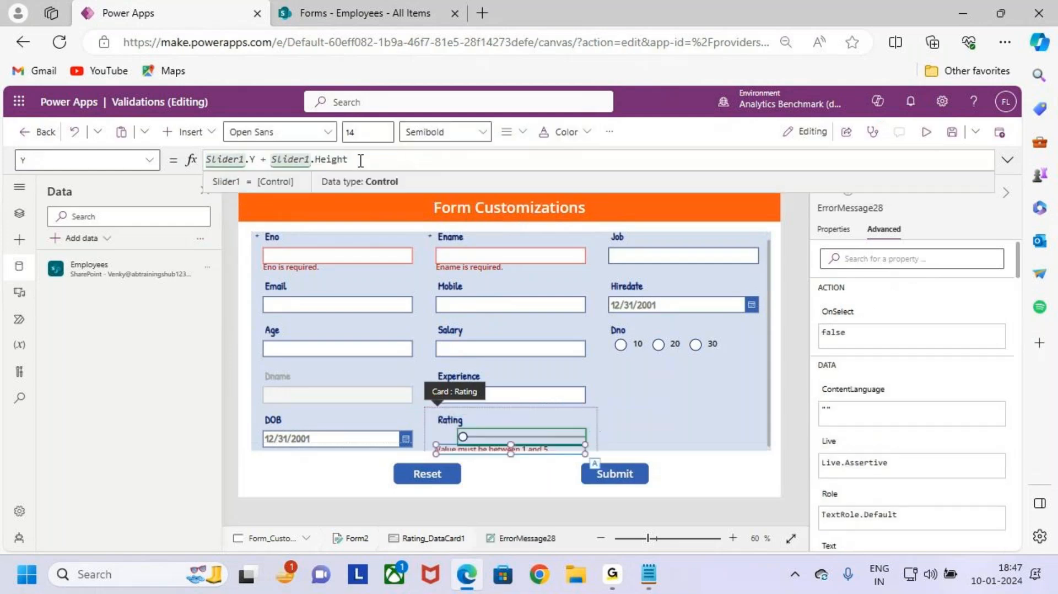
click(360, 160)
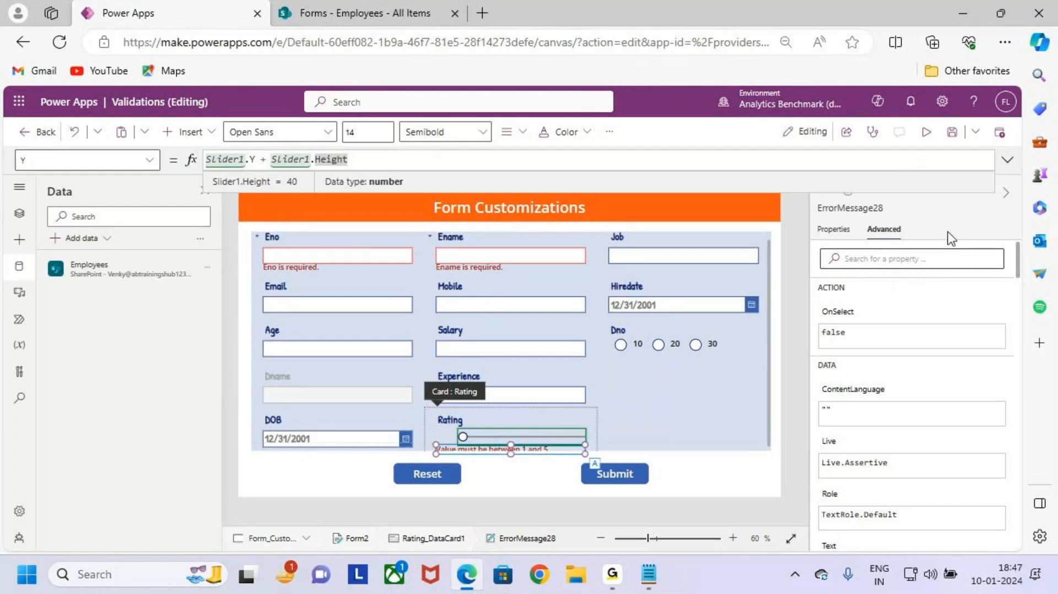
Step: Save the app, preview the form, and move the Rating slider to its maximum
click(952, 132)
click(926, 132)
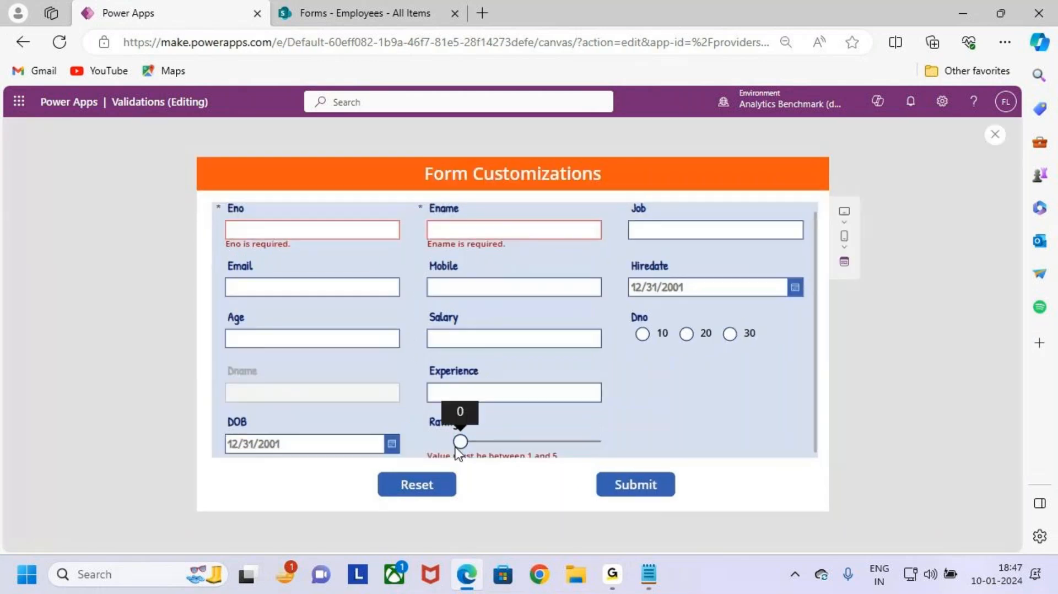
drag(468, 443, 612, 445)
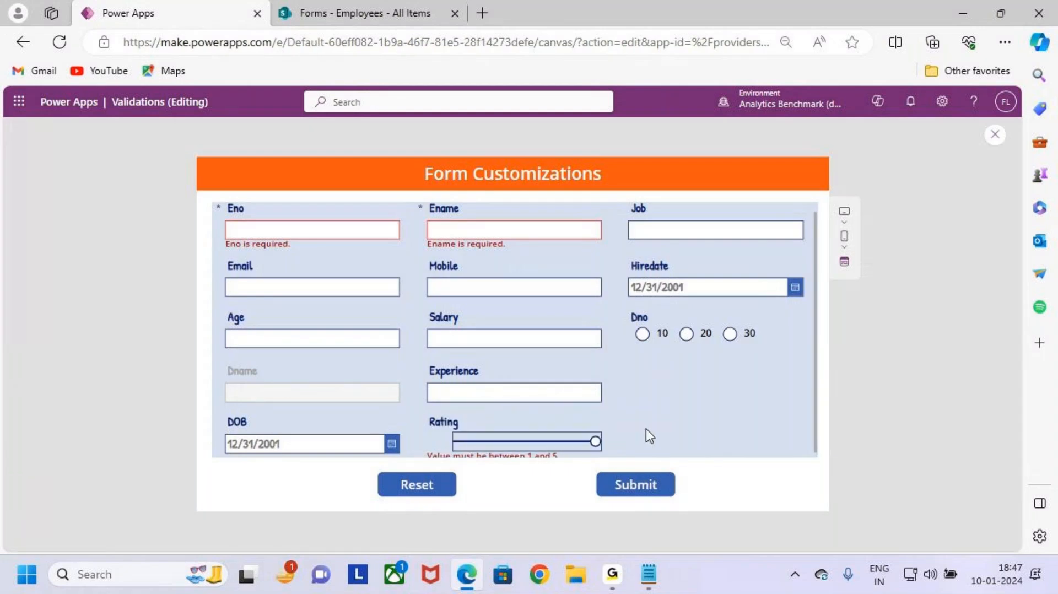
key(ctrl+2)
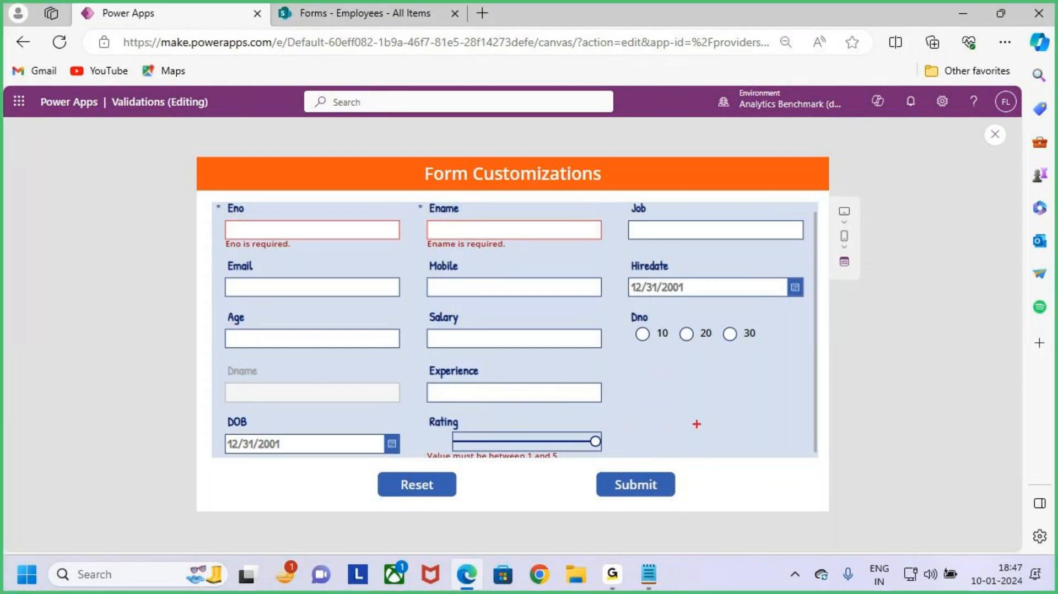
mouse_move(683, 384)
mouse_down()
mouse_move(683, 424)
mouse_move(736, 405)
mouse_move(770, 423)
mouse_up()
drag(774, 384, 800, 380)
key(Escape)
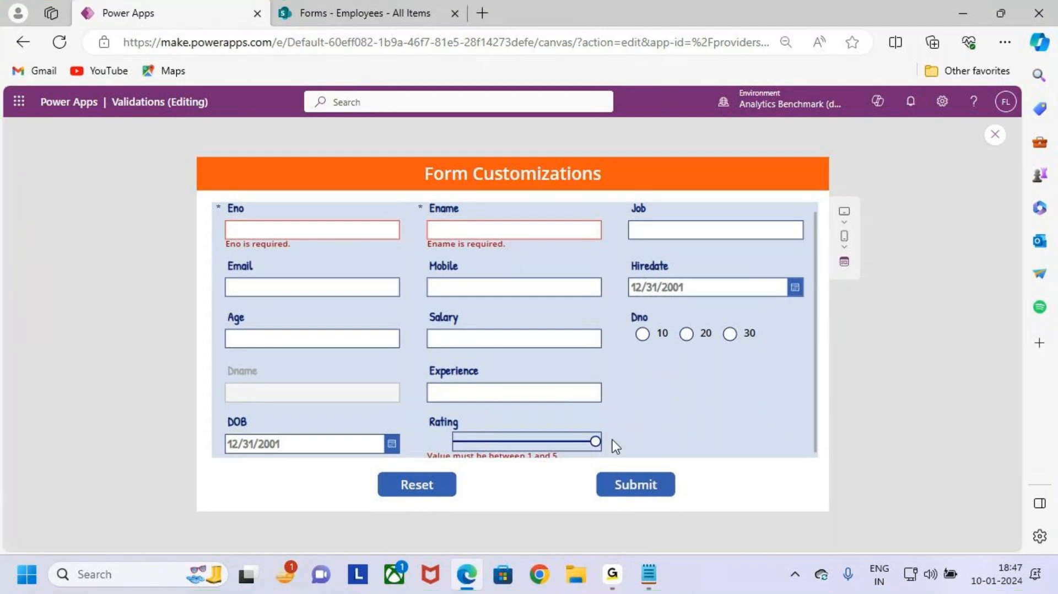
Step: Close the form preview, select the Rating slider, and set its maximum value to 5
click(994, 136)
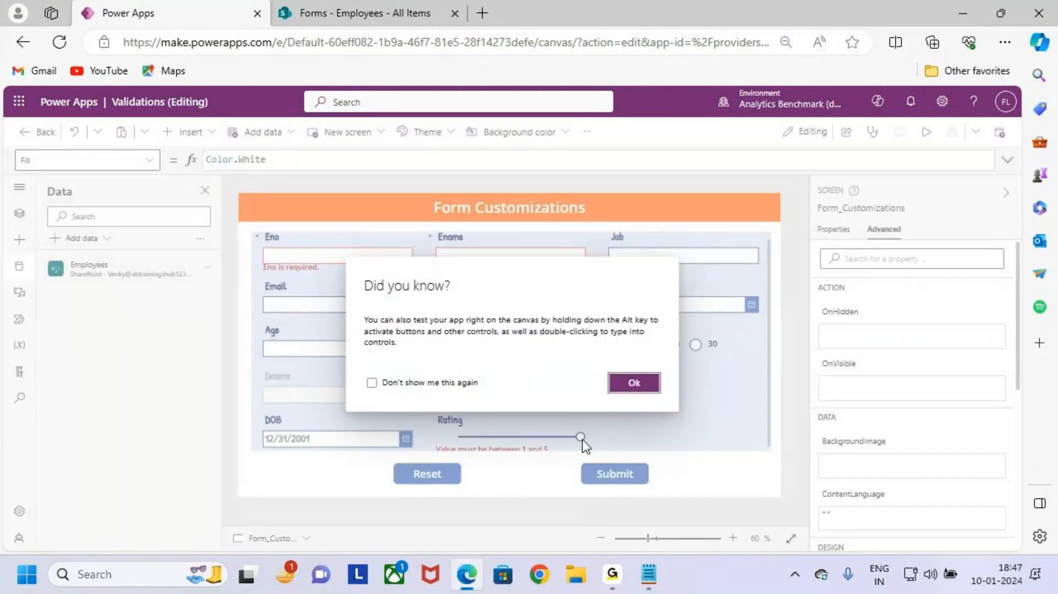
click(633, 382)
click(568, 440)
click(565, 435)
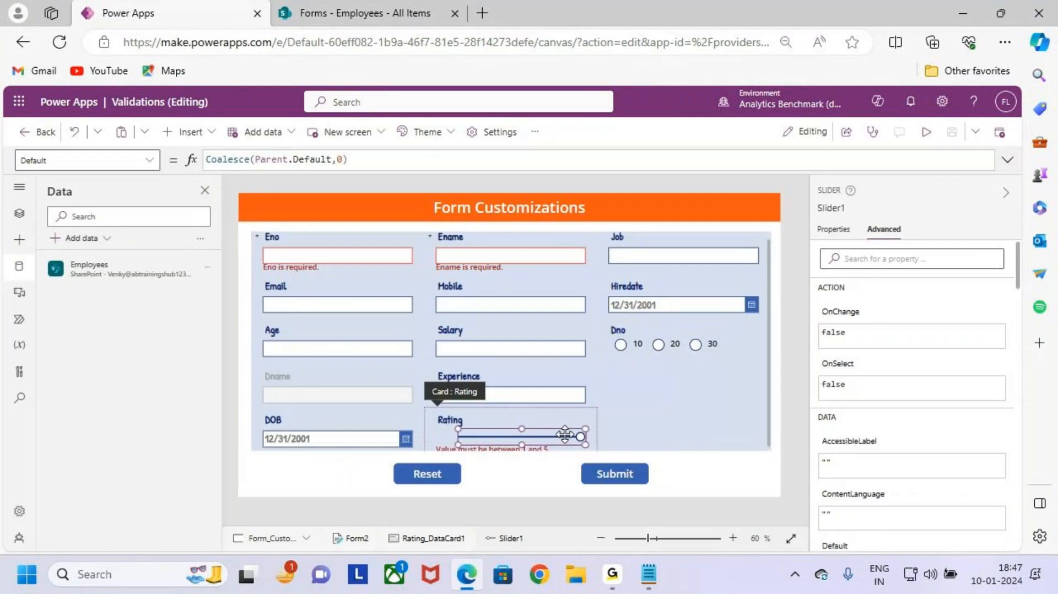
click(833, 229)
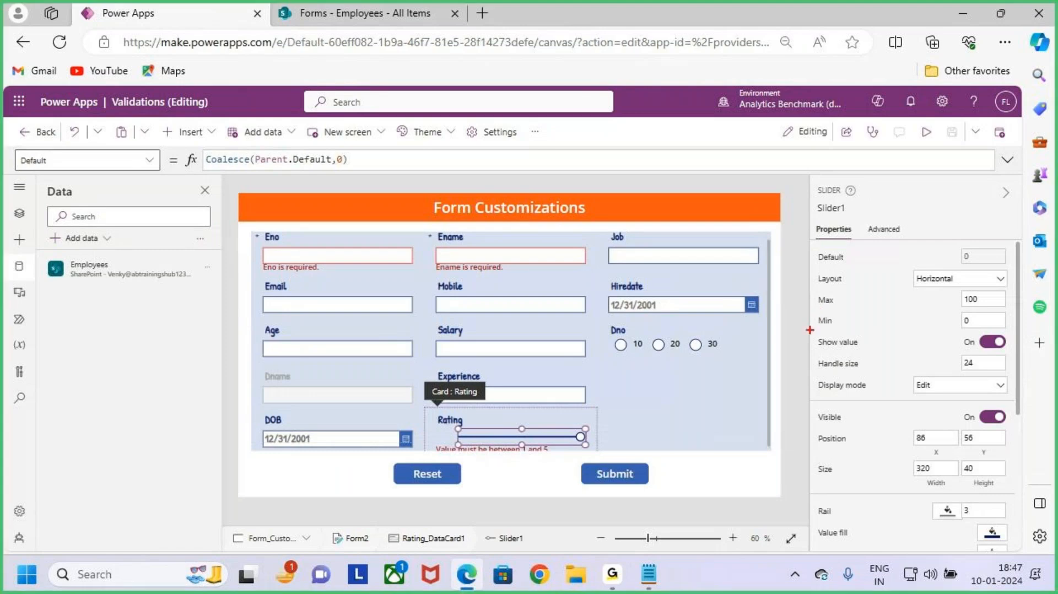
click(977, 320)
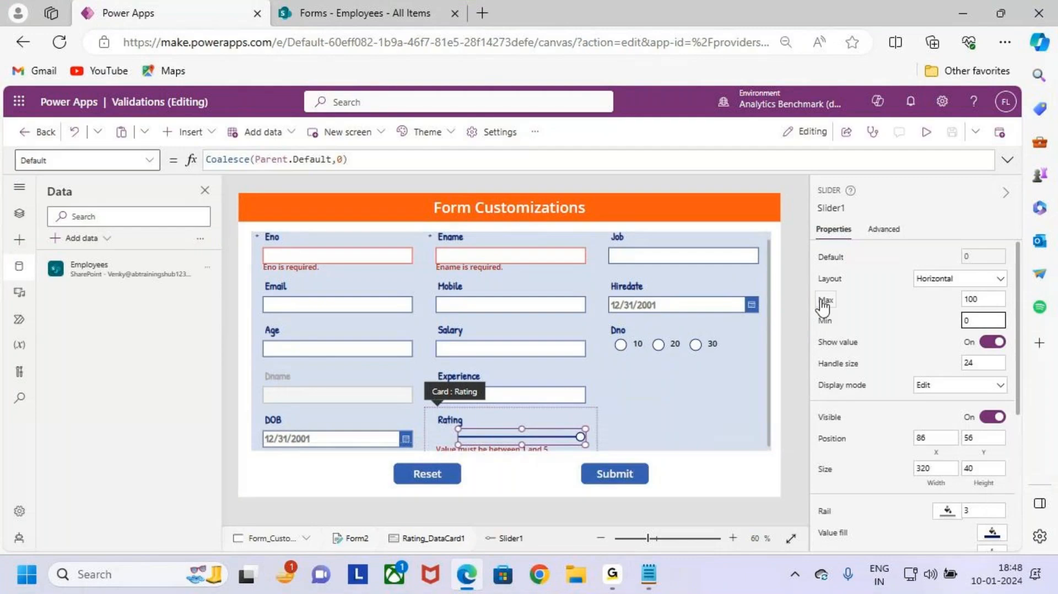
key(shift+Tab)
text(5)
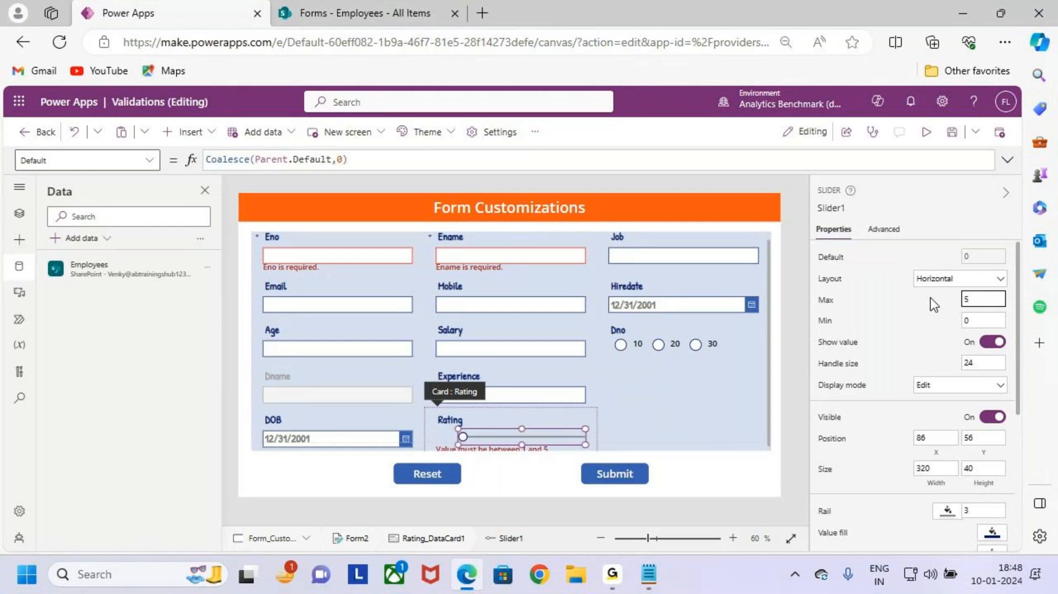
Step: Preview the form and test the Rating slider across its range, moving it to 5, down to 0, and back to 5
click(926, 131)
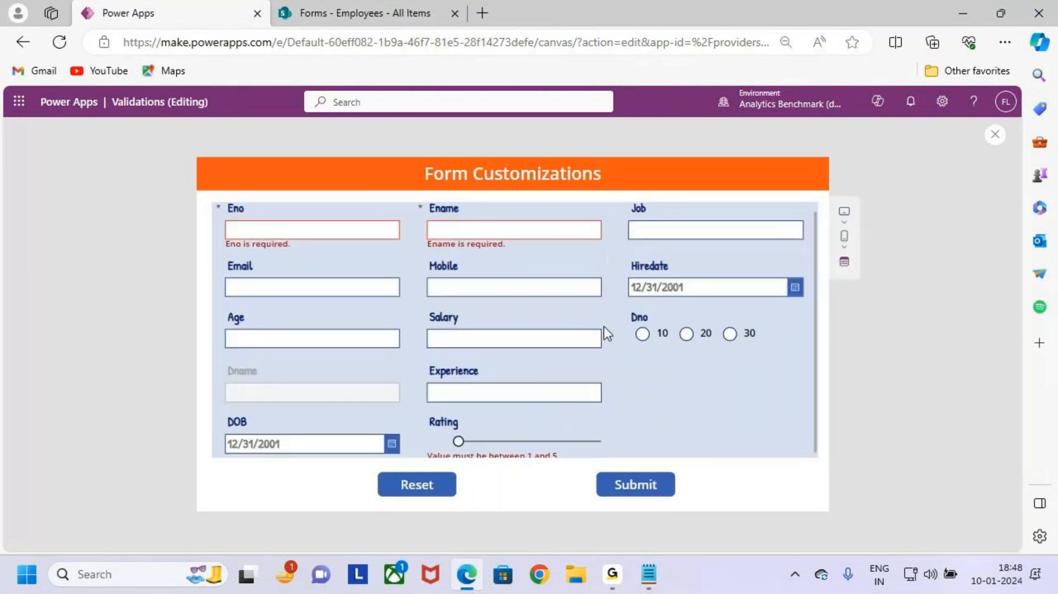
scroll(550, 393, down, 1)
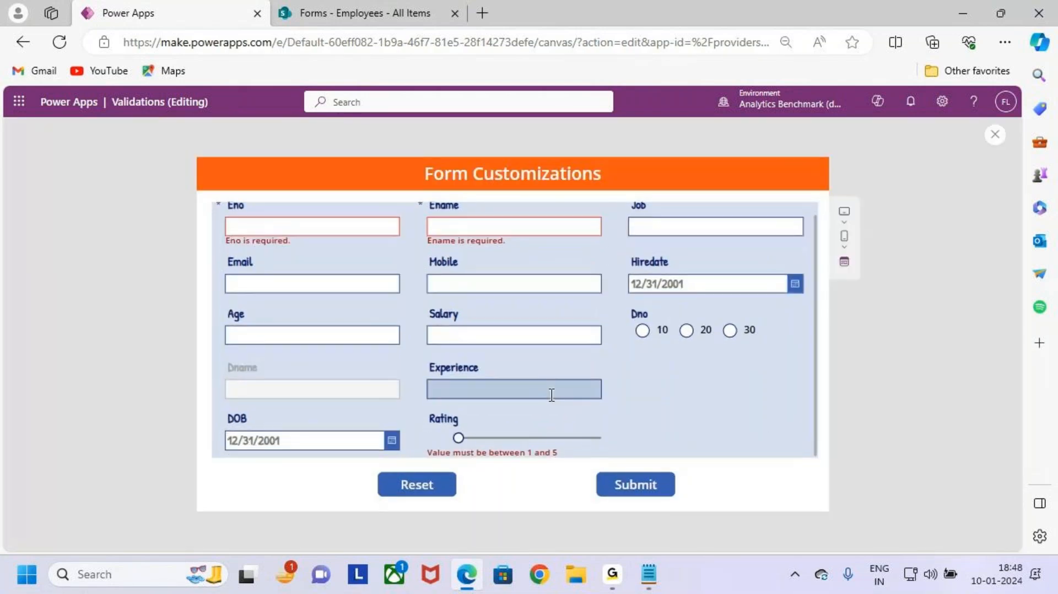
click(482, 439)
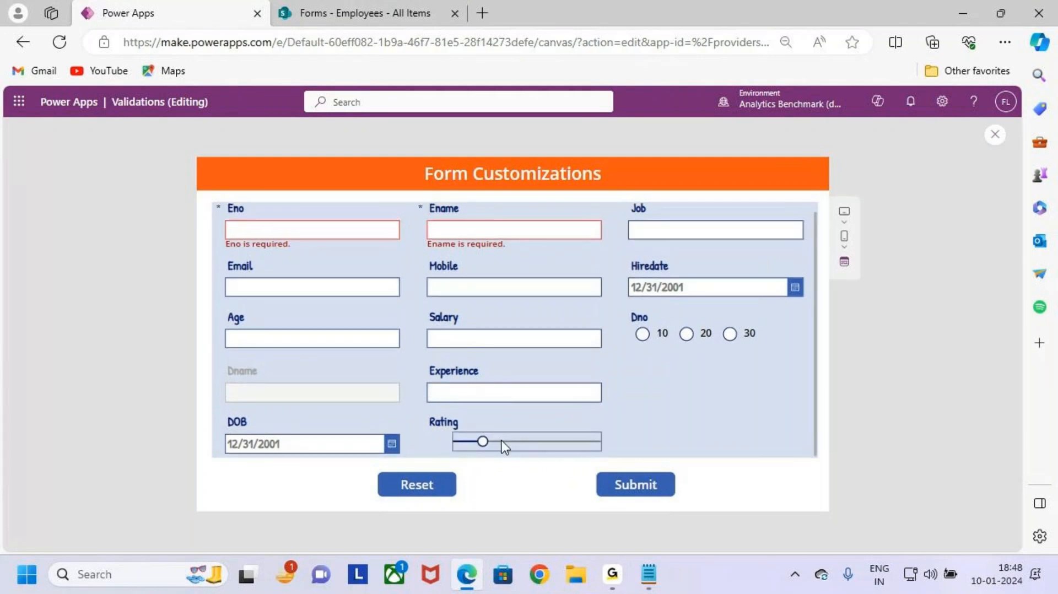
click(502, 441)
drag(514, 441, 593, 441)
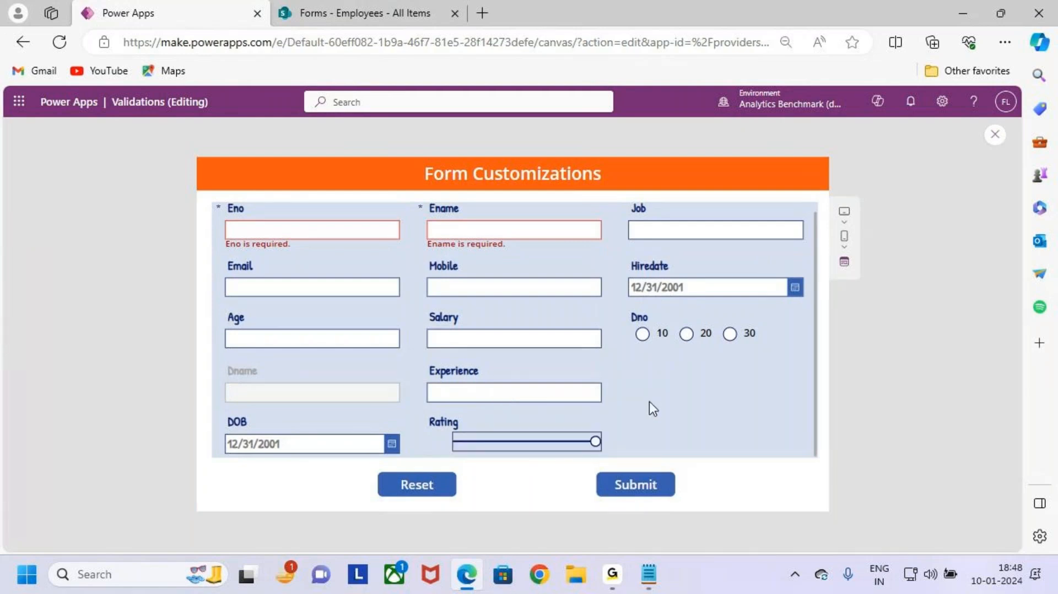
drag(595, 441, 458, 441)
scroll(608, 407, down, 1)
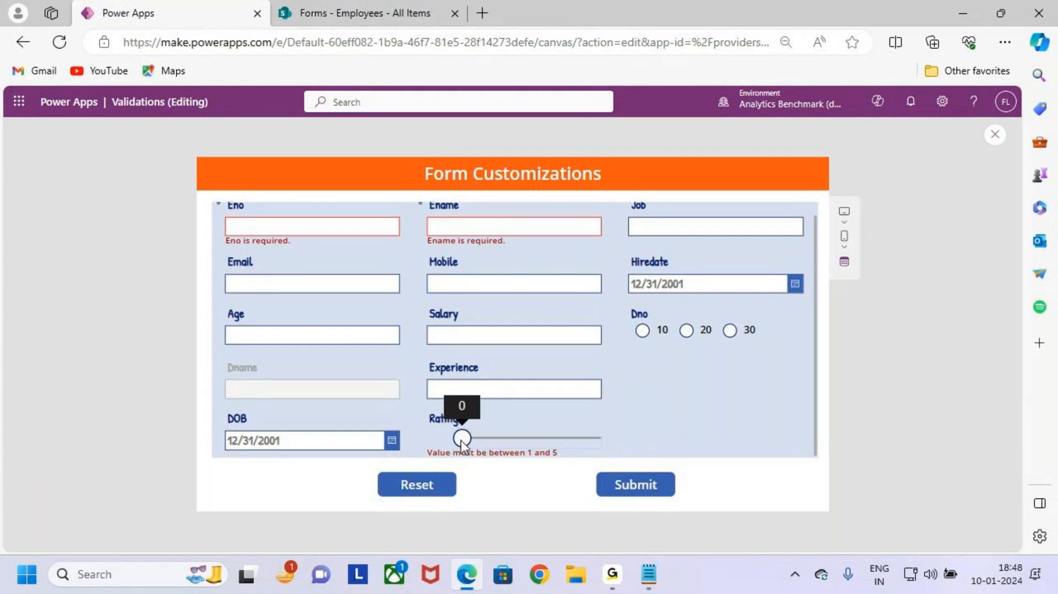
drag(458, 440, 614, 439)
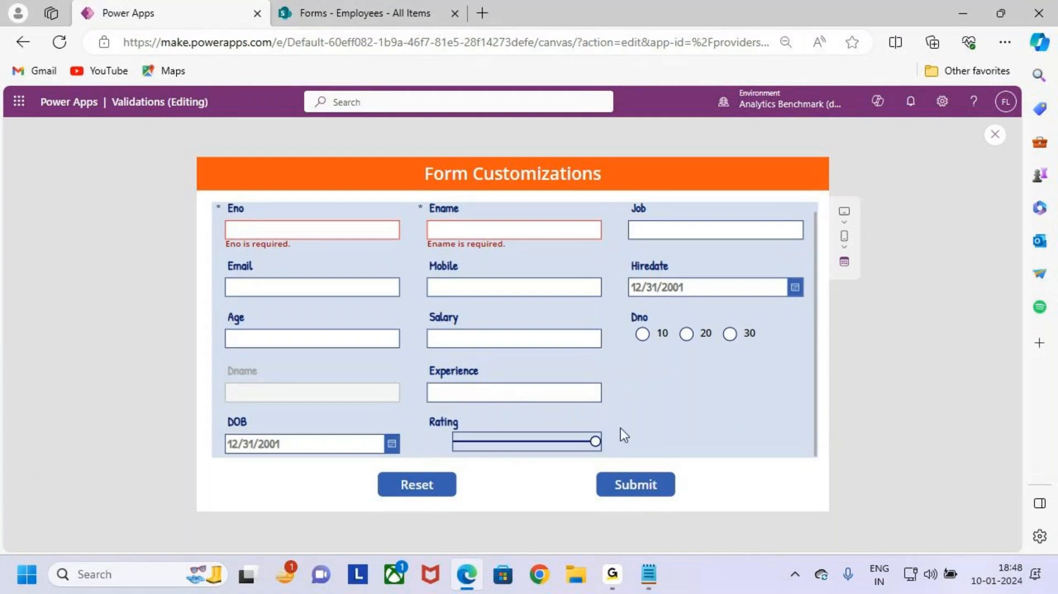
key(ctrl+2)
drag(422, 432, 448, 451)
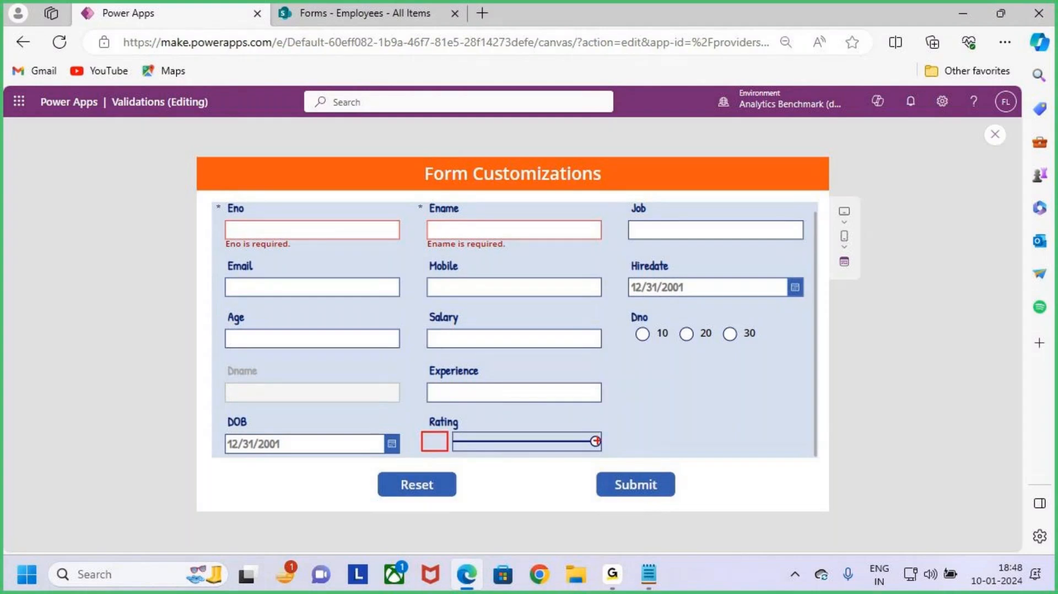
drag(603, 414, 607, 404)
drag(430, 439, 446, 448)
drag(557, 440, 563, 422)
key(Escape)
key(ctrl+2)
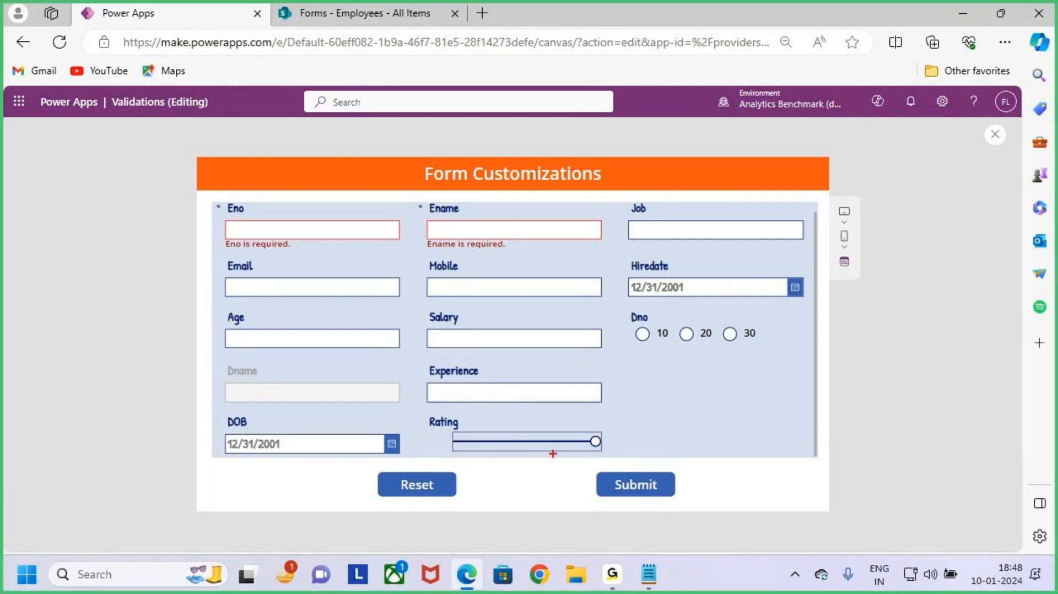
drag(419, 429, 453, 460)
key(Escape)
Step: Close the preview, select the Rating card, and insert a text label inside it
click(995, 135)
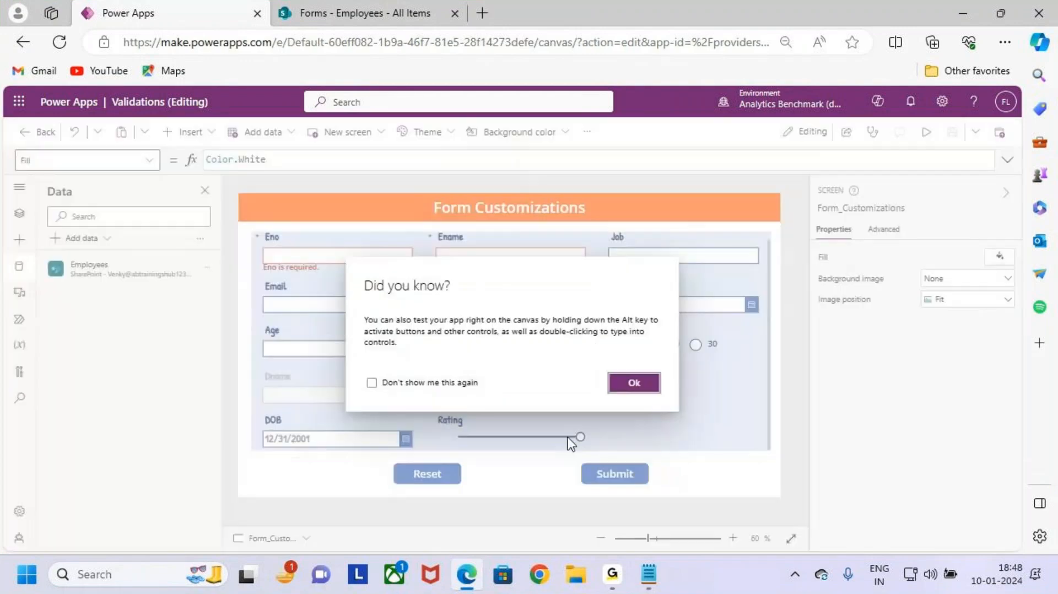
click(629, 385)
click(542, 421)
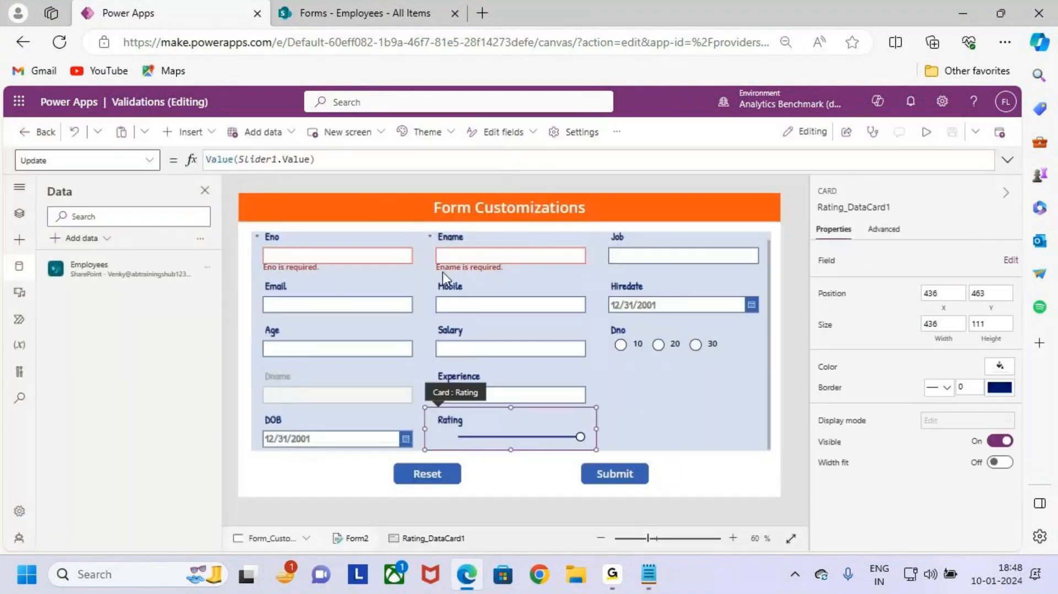
click(646, 419)
click(514, 429)
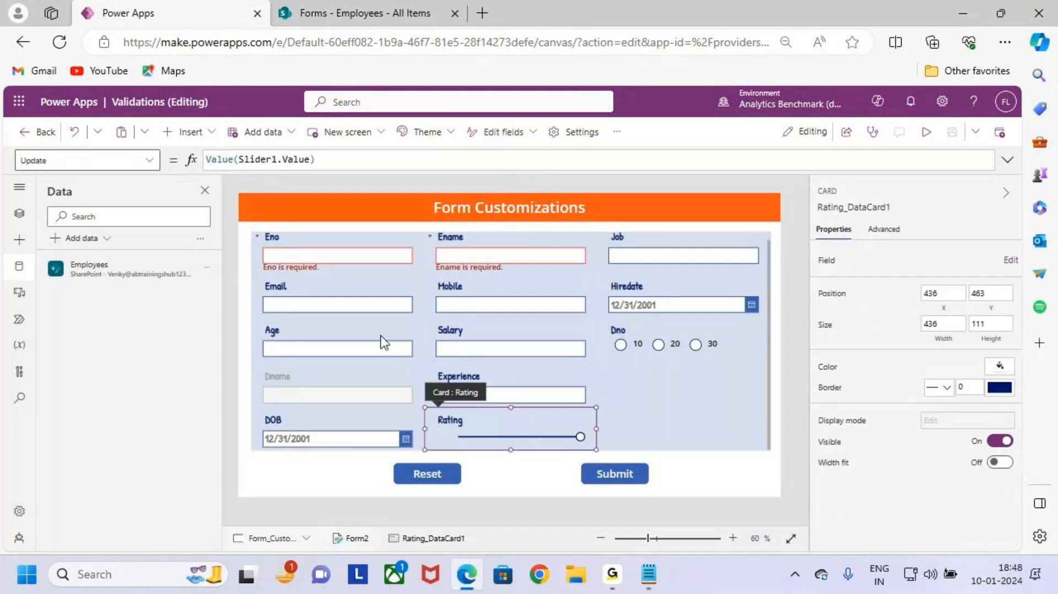
click(182, 135)
click(284, 187)
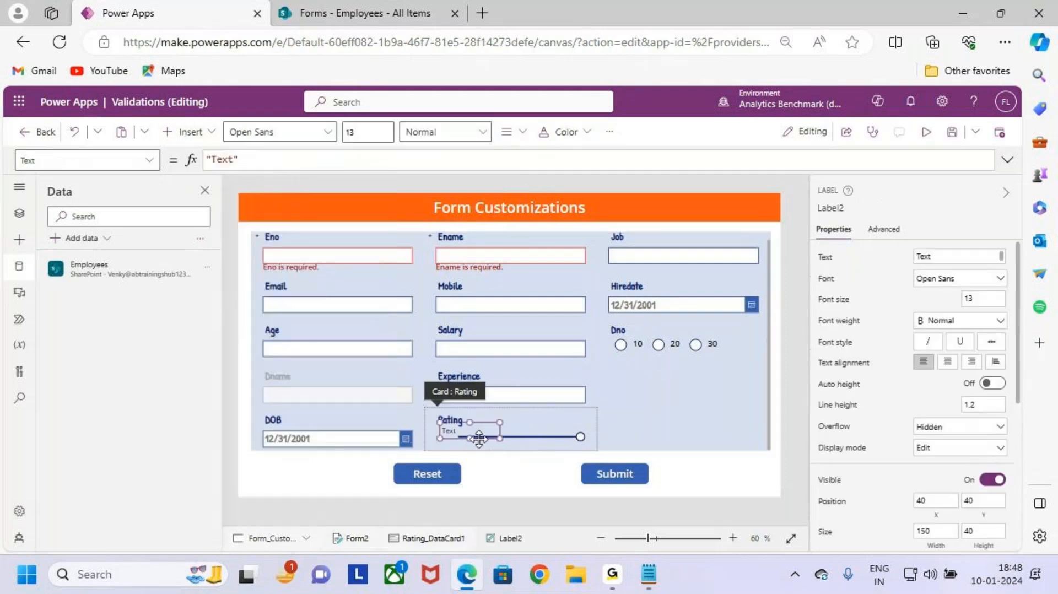
Step: Place the new label beside the start of the Rating slider at X 13, Y 56, and resize it to 60 by 40
drag(478, 438, 441, 436)
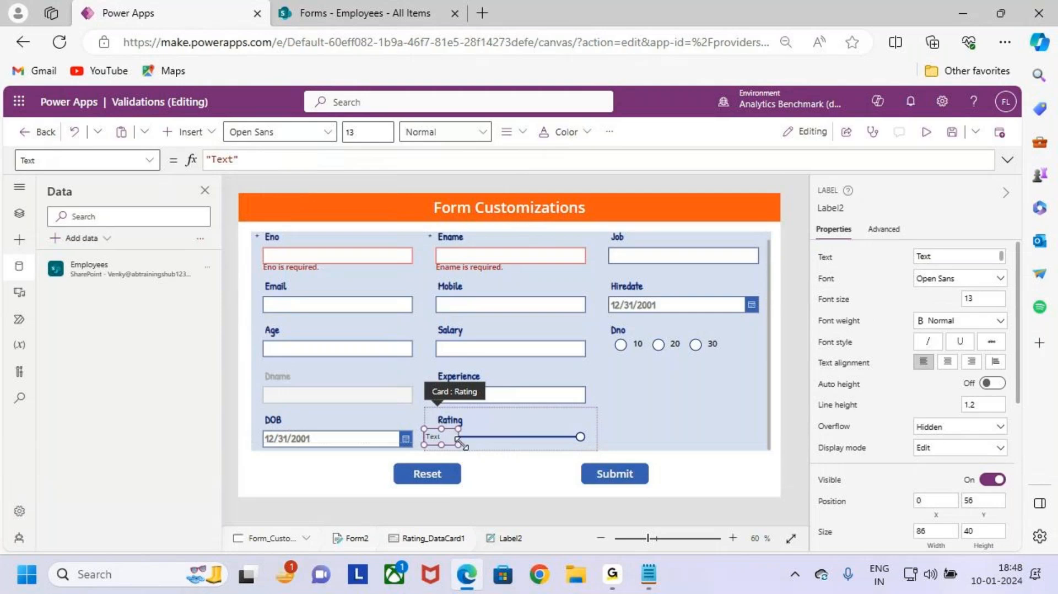
scroll(454, 432, up, 7)
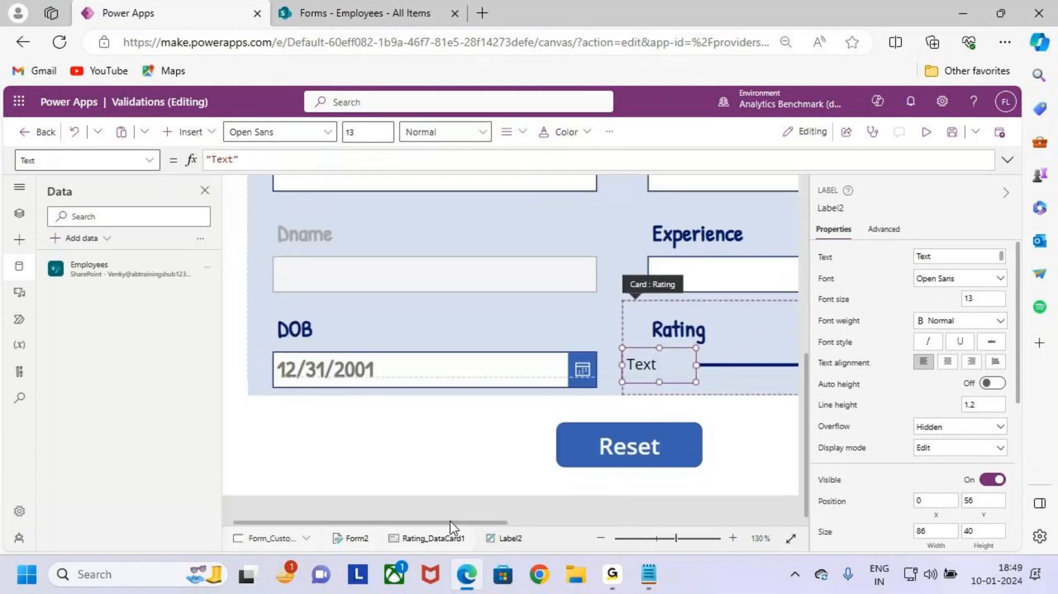
drag(450, 526, 506, 526)
drag(578, 365, 569, 365)
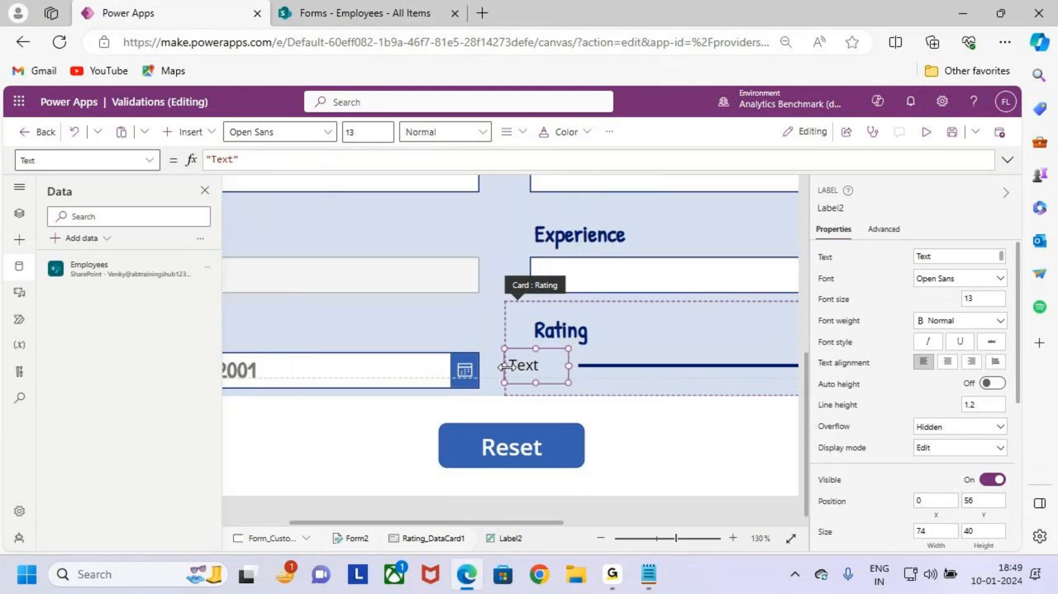
drag(504, 366, 516, 367)
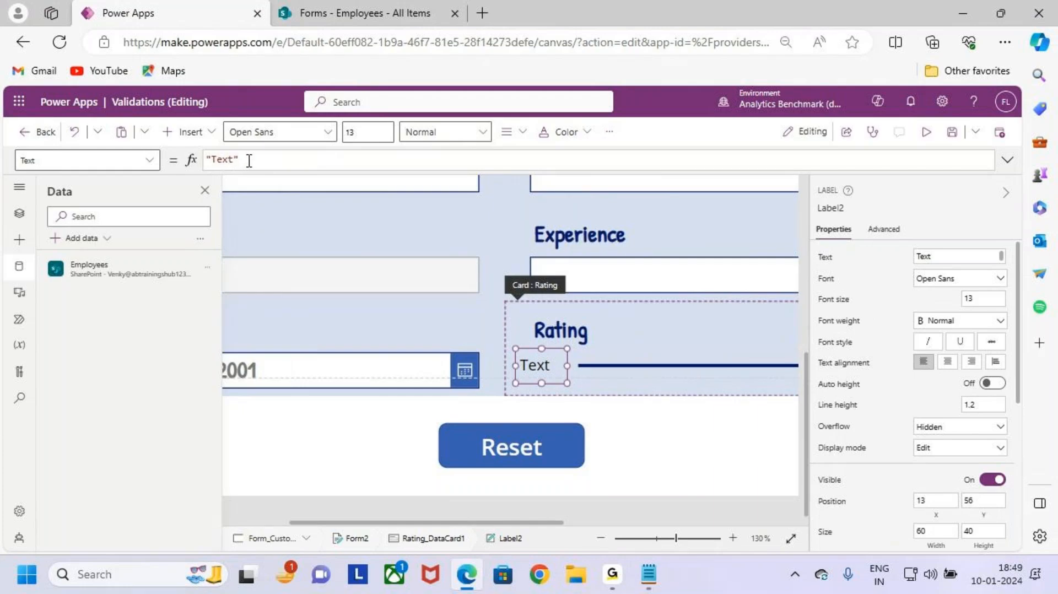
Step: Set the new label's Text formula to Slider1.Value
drag(249, 161, 188, 167)
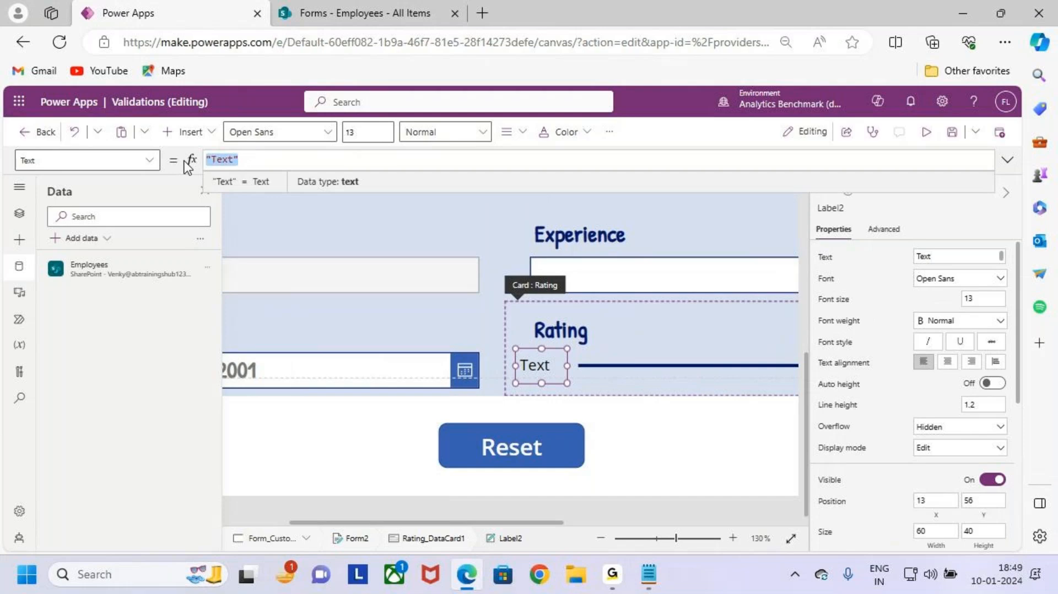
key(BackSpace)
text(Slider1)
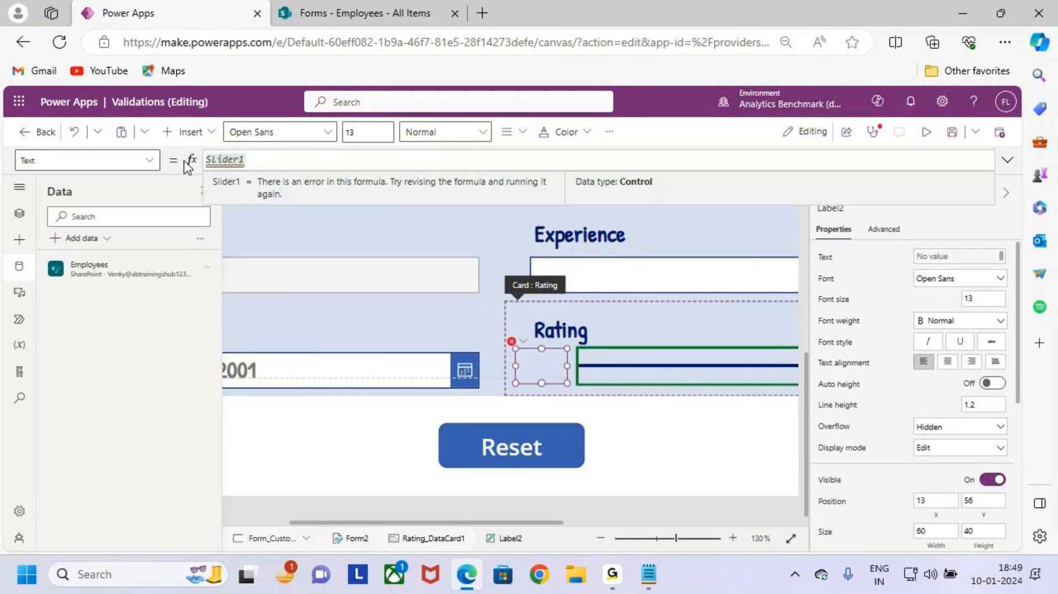
text(.Value)
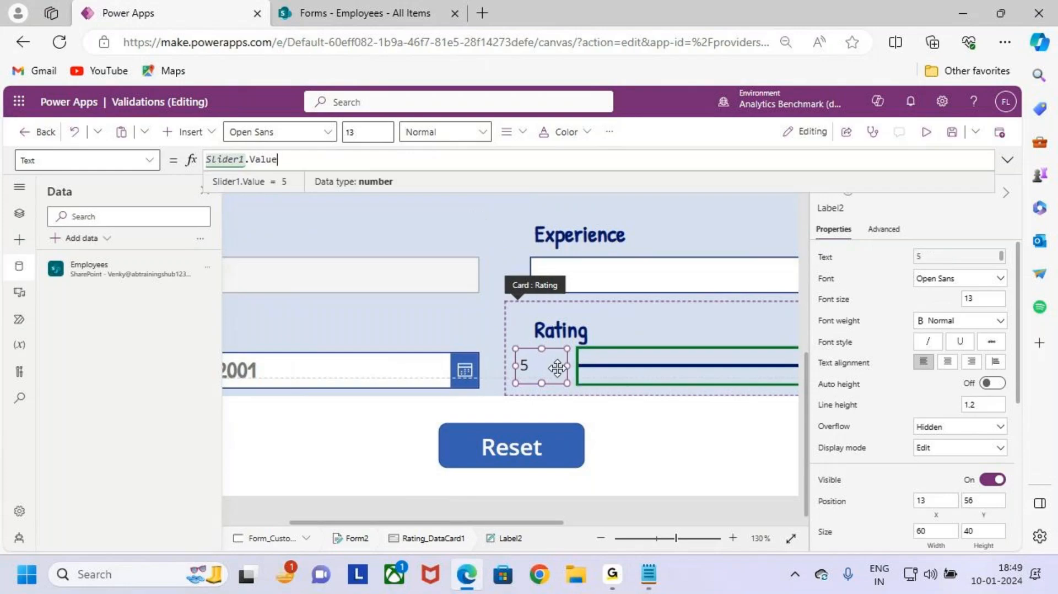
Step: Format the slider value label with centred alignment, bold weight and font size 20
click(507, 131)
click(525, 182)
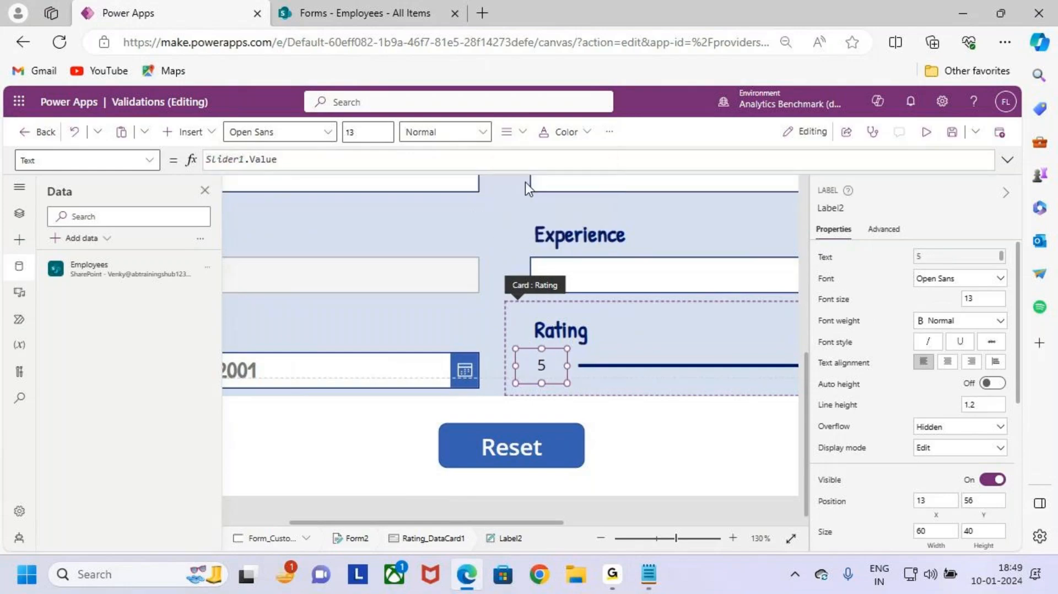
click(435, 133)
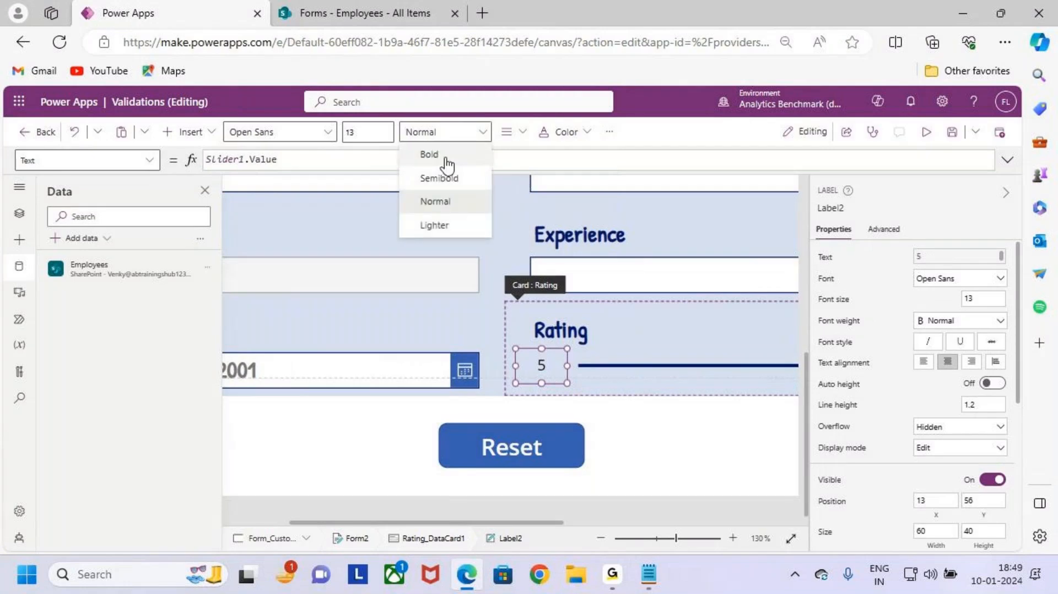
click(442, 154)
drag(358, 136, 328, 137)
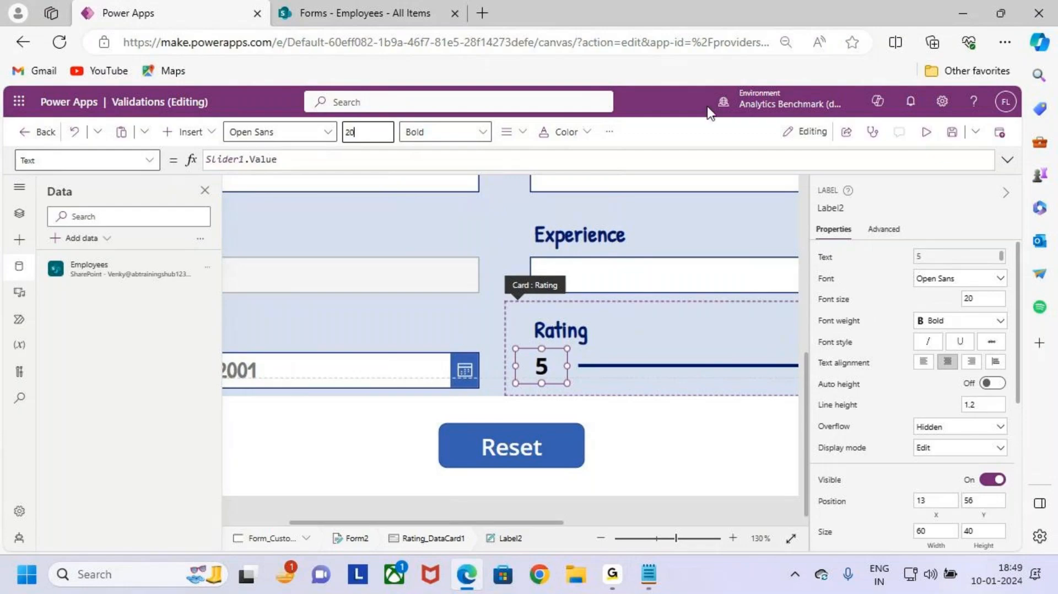
Step: Save the app, preview the form, and test the value label by moving the Rating slider through 3, 2, 1, 0 and 5
click(952, 135)
click(926, 132)
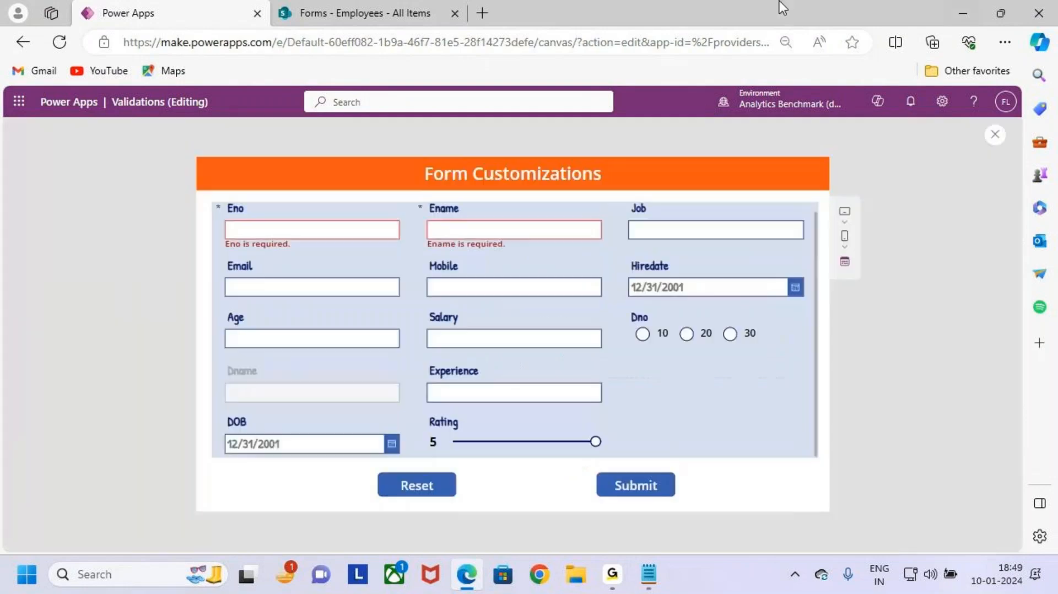
click(548, 442)
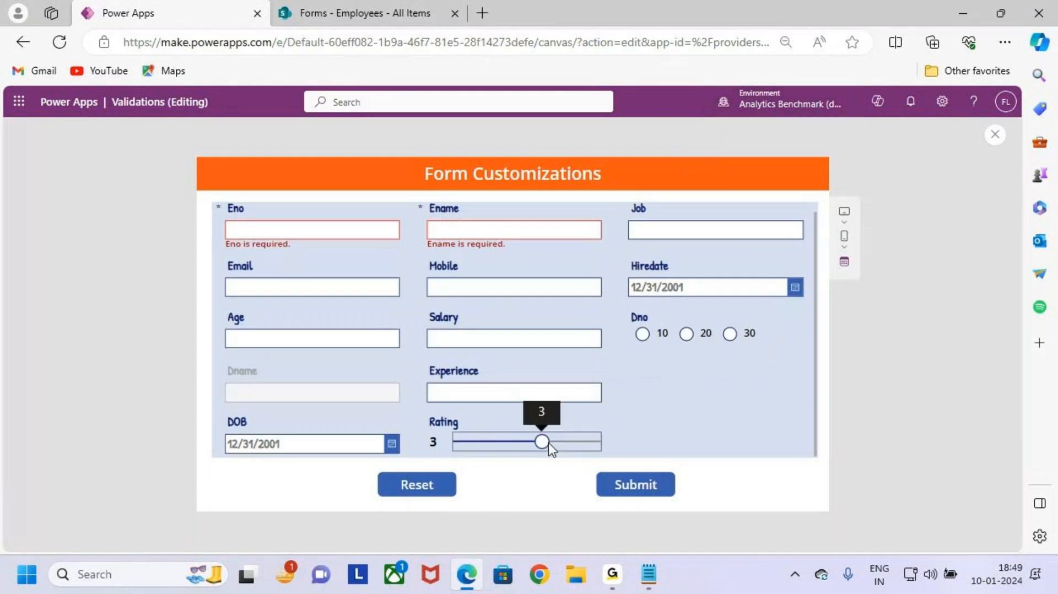
key(ctrl+2)
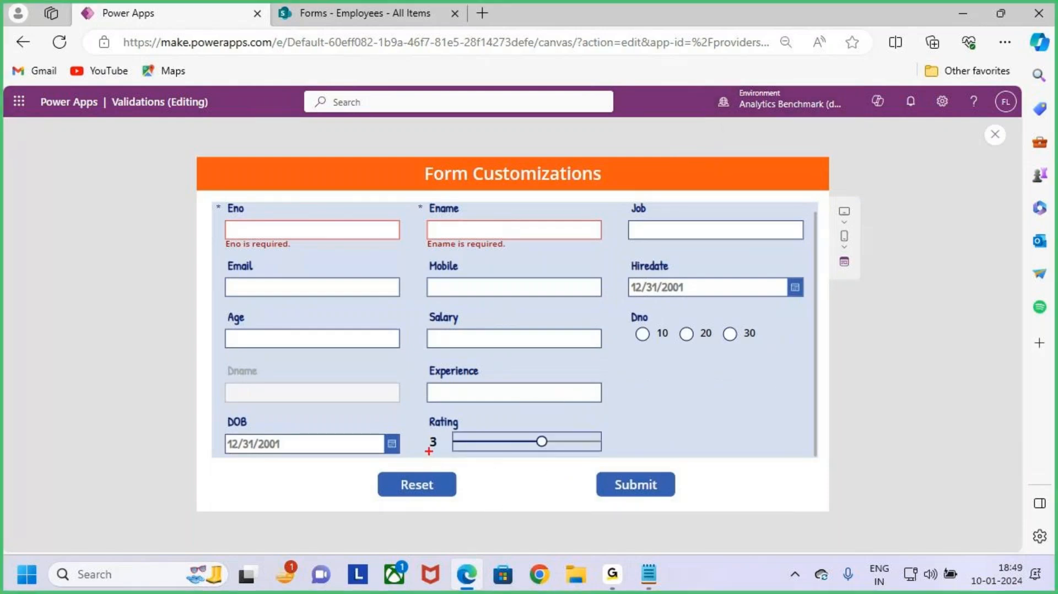
click(512, 441)
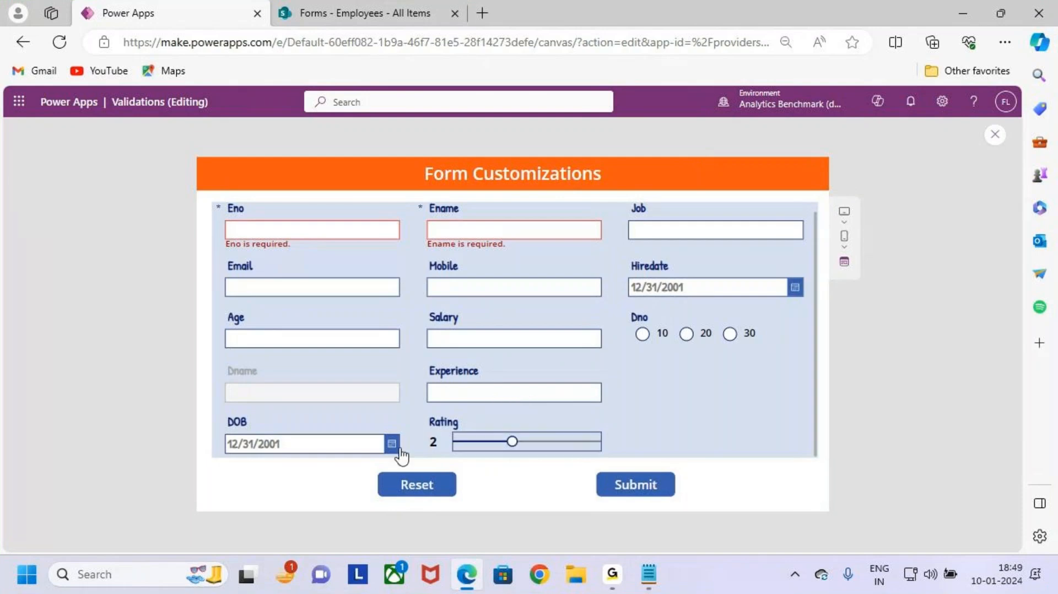
click(482, 441)
click(455, 442)
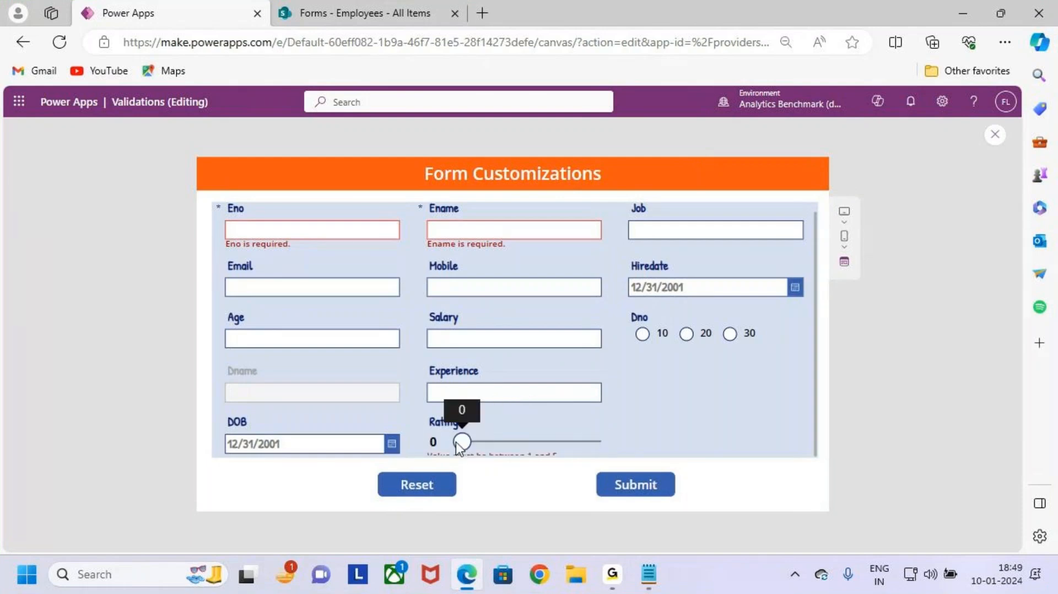
drag(485, 441, 619, 437)
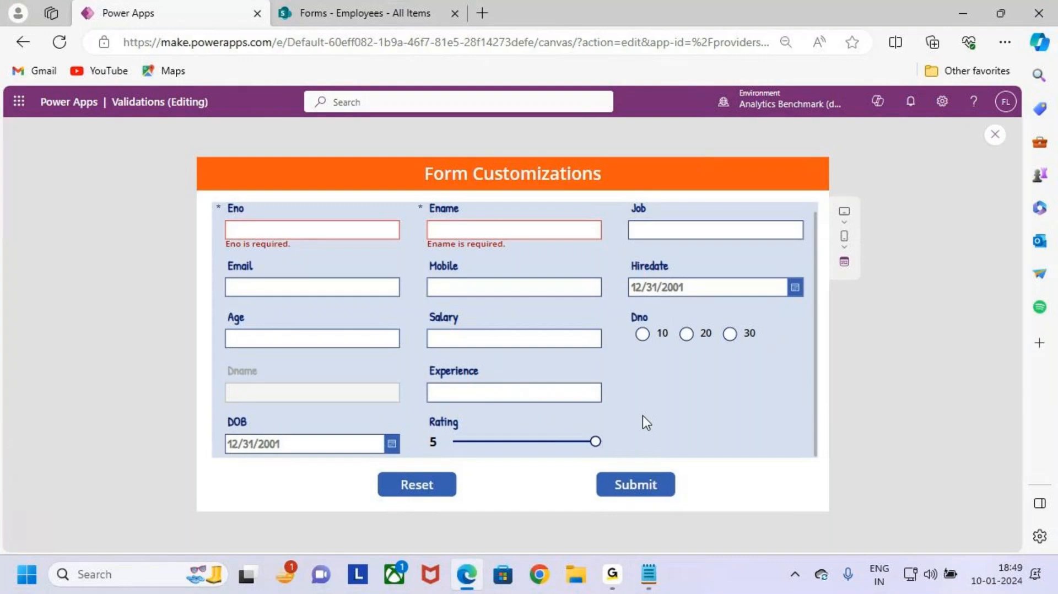
Step: Close the preview and select the employee form on the canvas around the Rating card
click(995, 135)
click(633, 382)
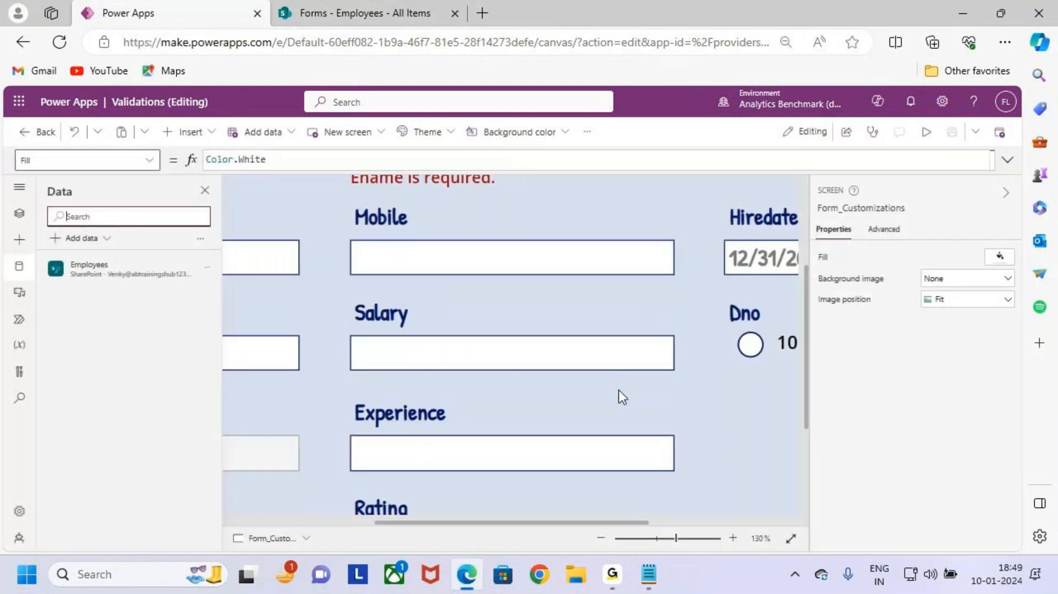
scroll(622, 405, down, 3)
click(706, 360)
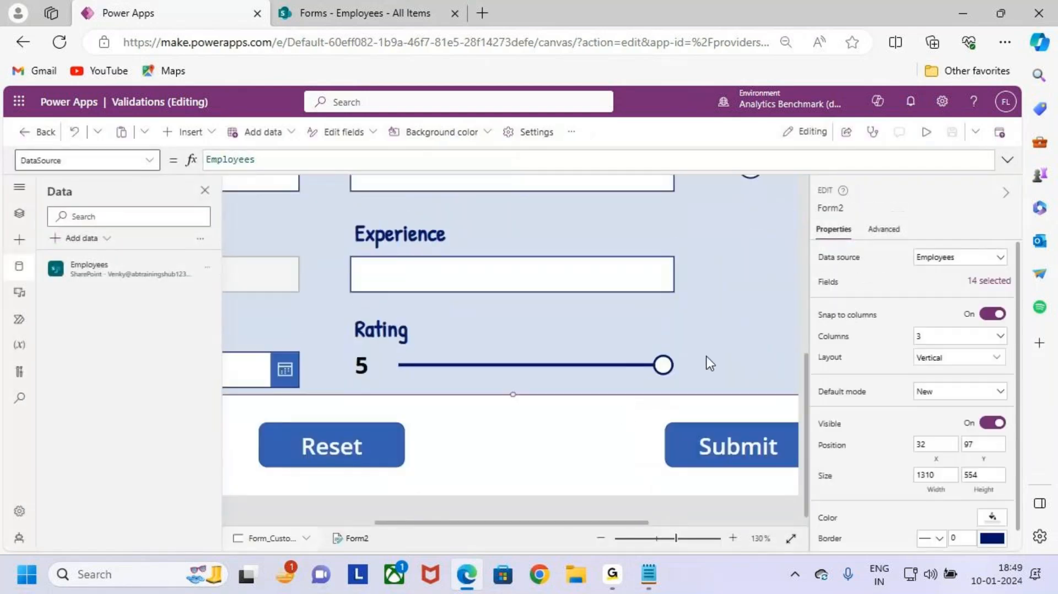
scroll(706, 361, down, 5)
scroll(715, 350, down, 2)
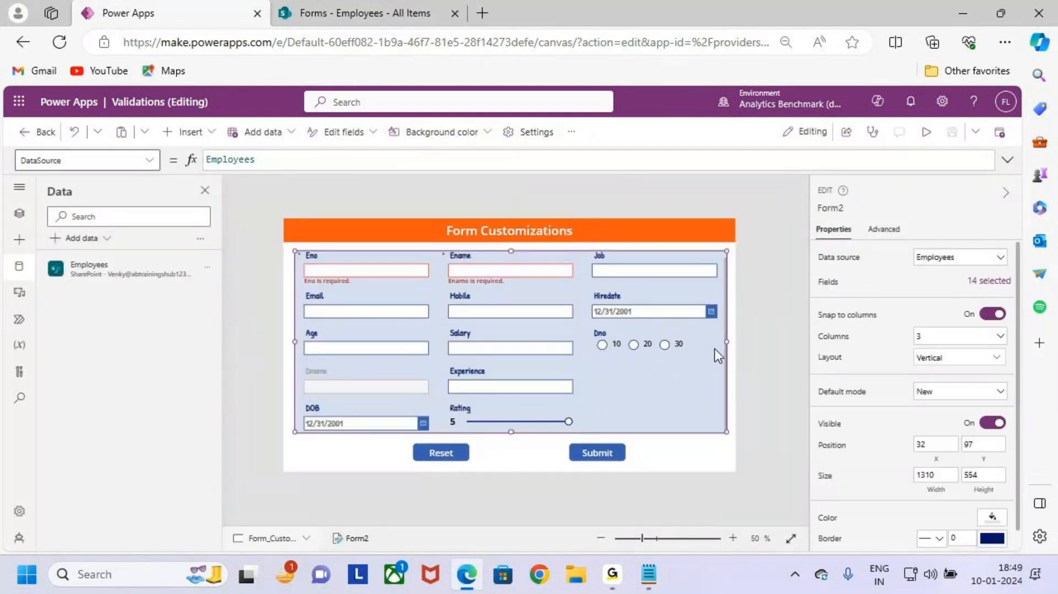
scroll(665, 423, up, 2)
scroll(666, 423, down, 1)
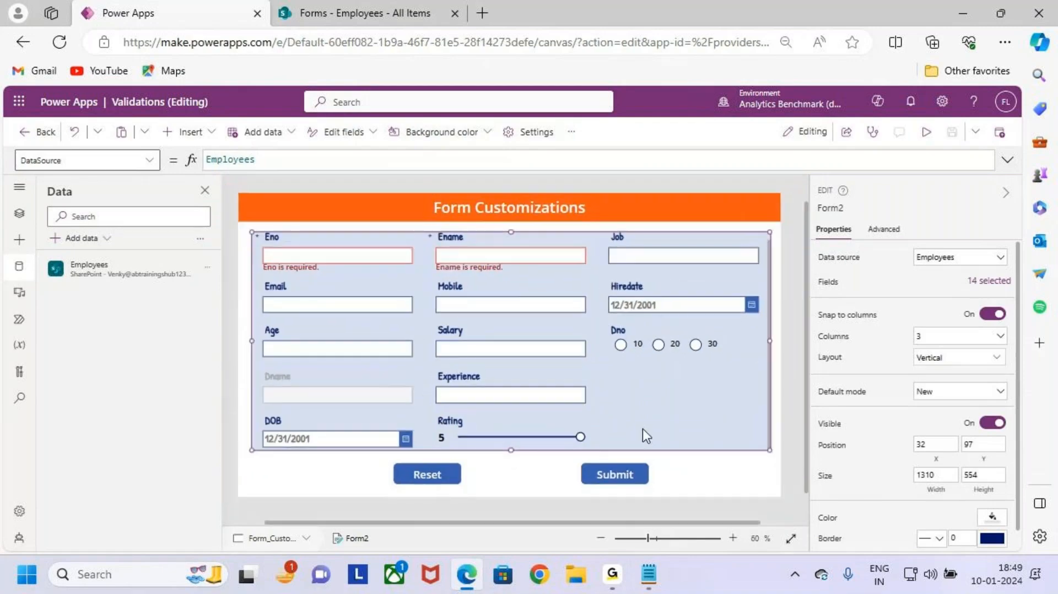
click(554, 435)
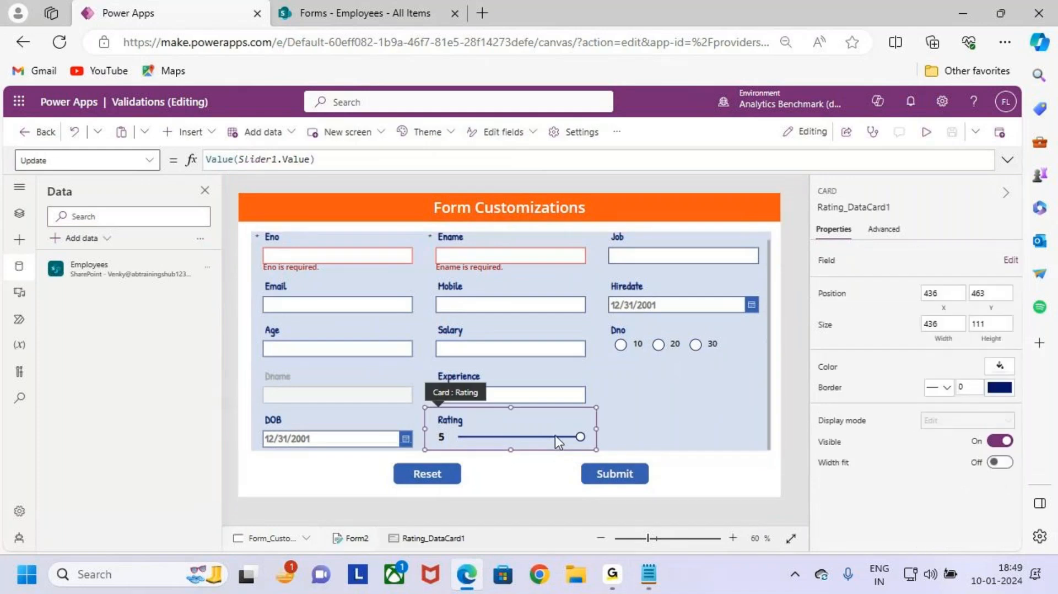
click(554, 435)
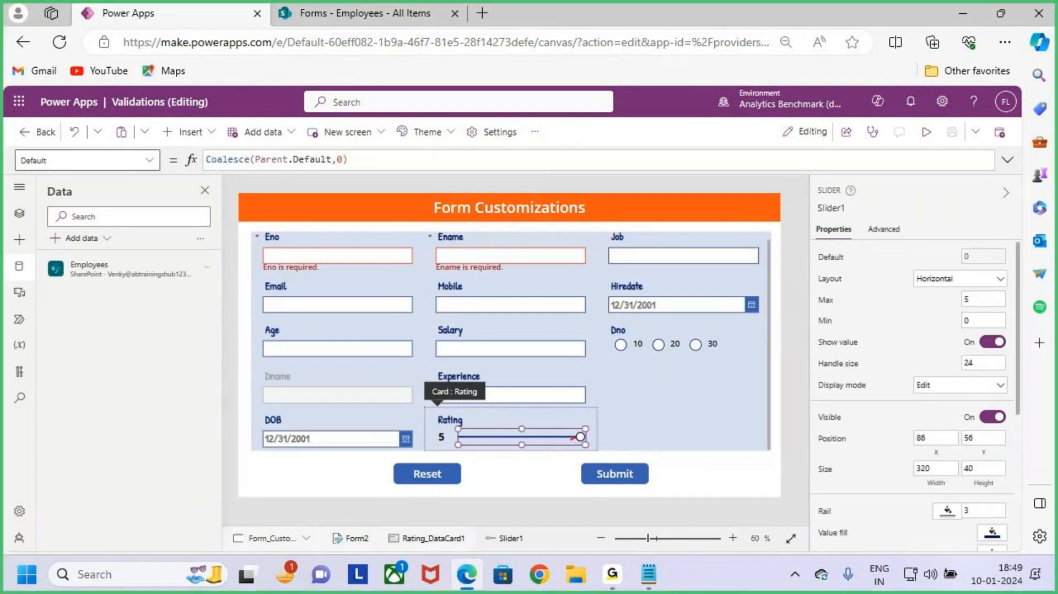
drag(576, 437, 603, 429)
mouse_move(597, 423)
mouse_down()
mouse_move(618, 427)
mouse_move(607, 445)
mouse_up()
mouse_move(651, 408)
mouse_down()
mouse_move(654, 441)
mouse_move(676, 430)
mouse_up()
mouse_move(654, 426)
mouse_down()
mouse_move(678, 431)
mouse_move(655, 443)
mouse_up()
mouse_move(695, 405)
mouse_down()
mouse_move(741, 420)
mouse_move(680, 505)
mouse_up()
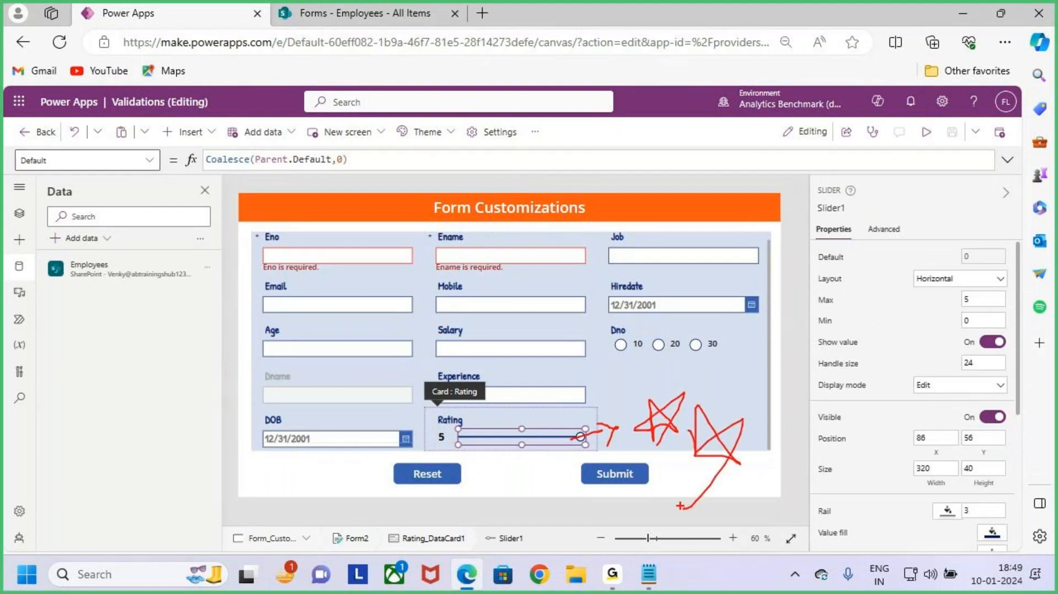
key(Escape)
Step: Check the Case 5 Slider / Rating Control requirement in the Form Customizations notes in Notepad and return to the app editor
key(alt+Tab)
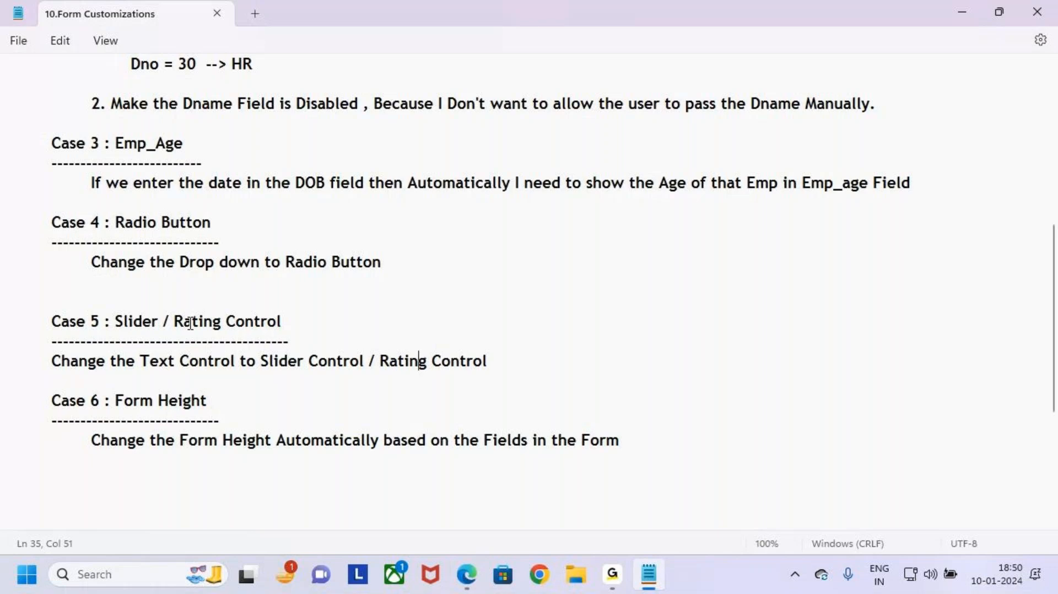
drag(172, 325, 200, 326)
click(331, 323)
key(alt+Tab)
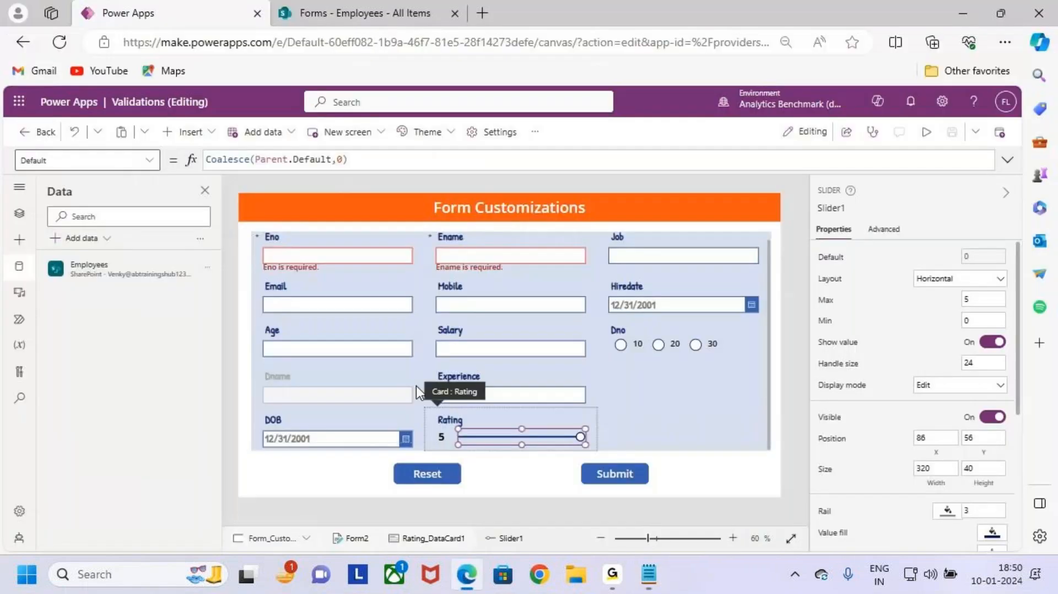
Step: Remove the custom Rating card with the slider from the employee form's fields
click(416, 385)
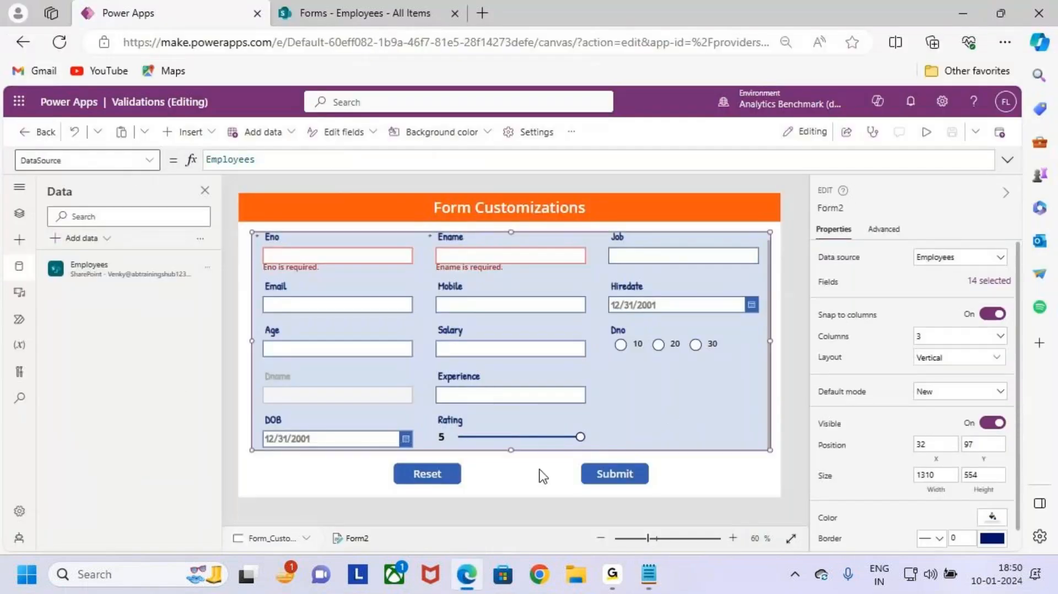
key(ctrl+2)
drag(421, 408, 616, 449)
mouse_move(545, 420)
mouse_down()
mouse_move(573, 439)
mouse_move(538, 444)
mouse_up()
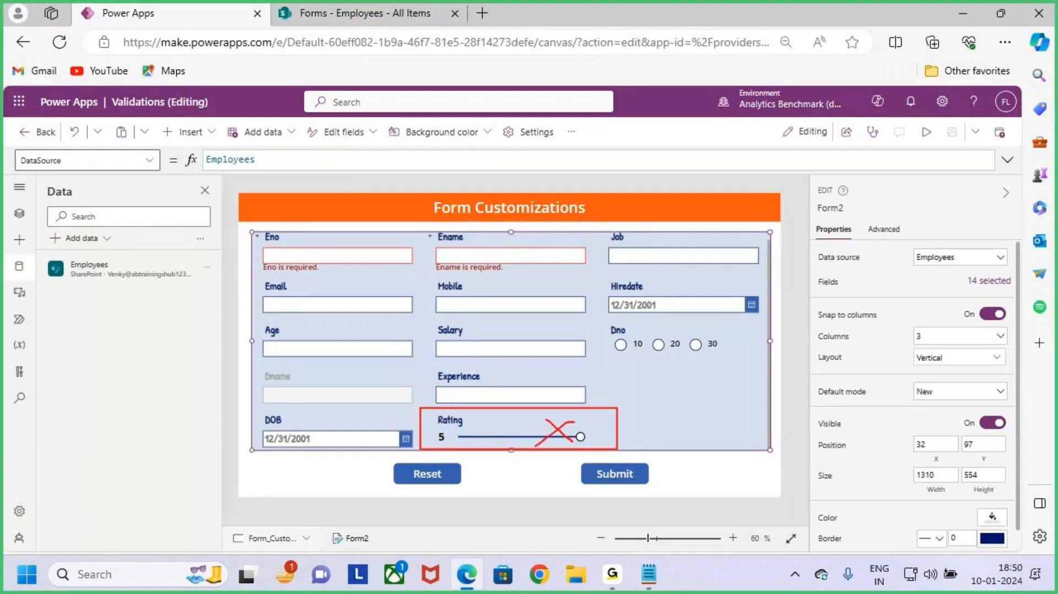
key(Escape)
click(992, 280)
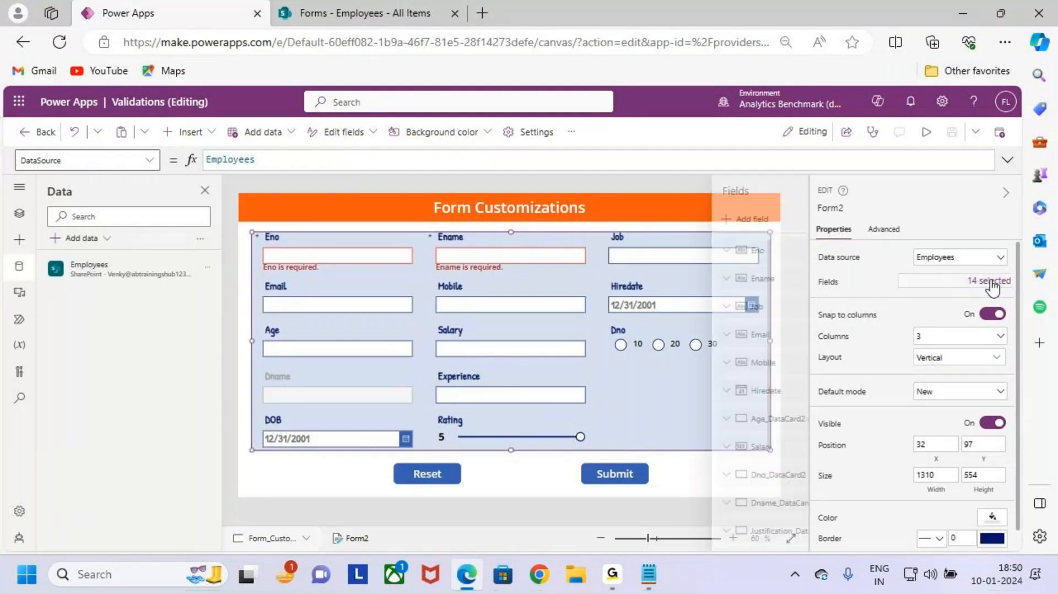
scroll(716, 440, down, 3)
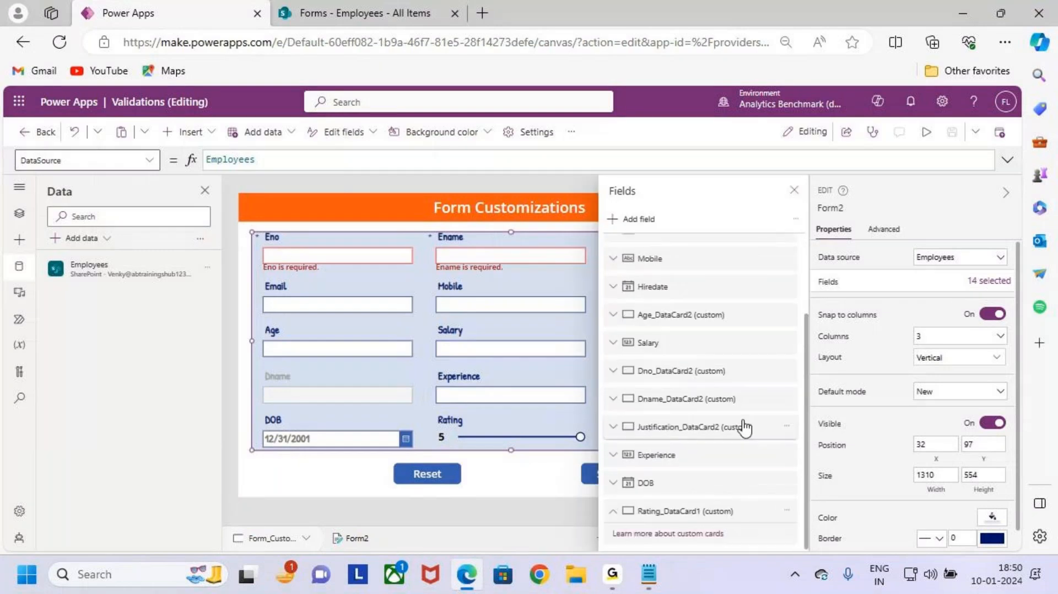
click(786, 511)
click(815, 489)
Step: Add the Rating field back to the employee form and close the field list
click(631, 219)
text(rat)
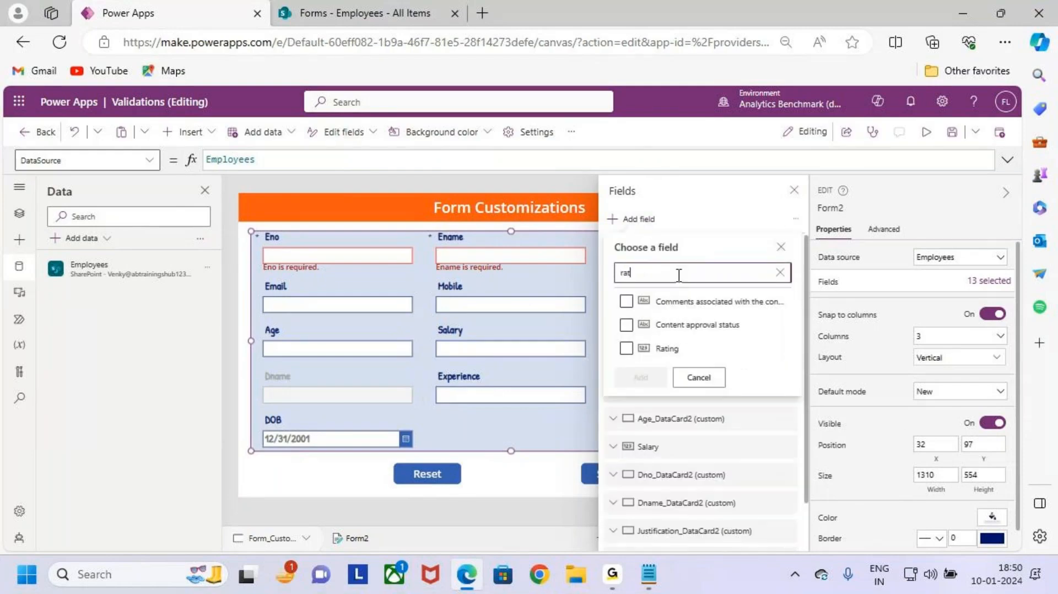
text(in)
click(679, 303)
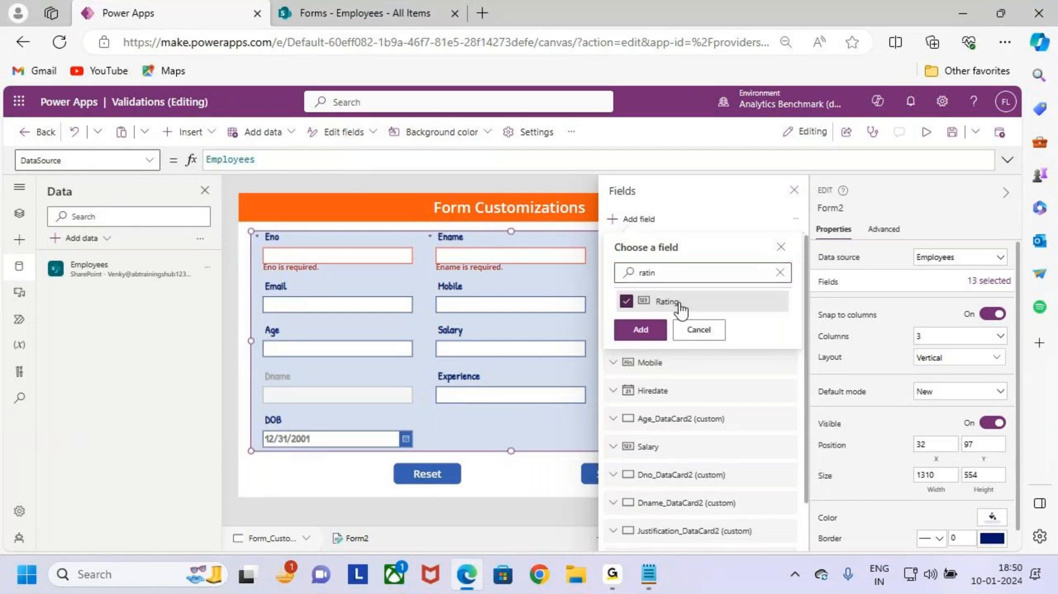
click(640, 328)
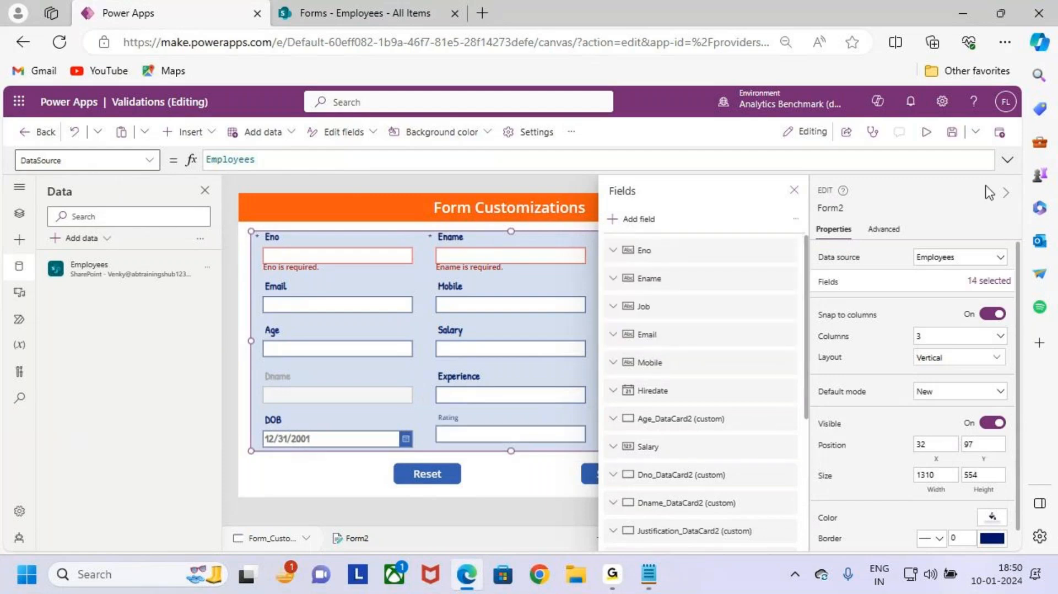
click(794, 190)
Step: Format the new Rating card's label and text input together with semibold weight, font size 20 and the Patrick Hand font
click(487, 417)
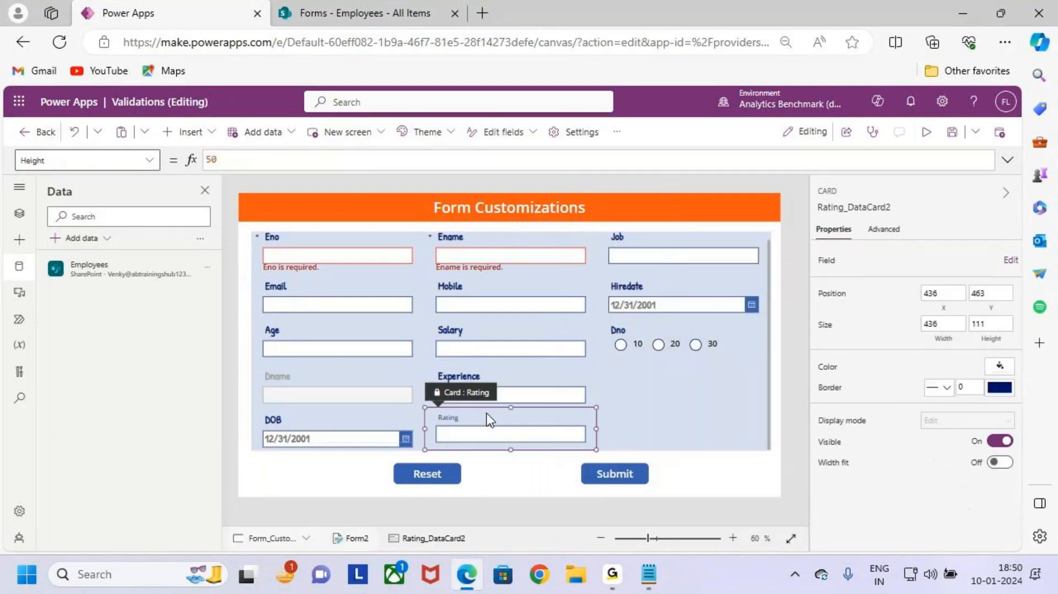
click(487, 417)
shift+click(487, 435)
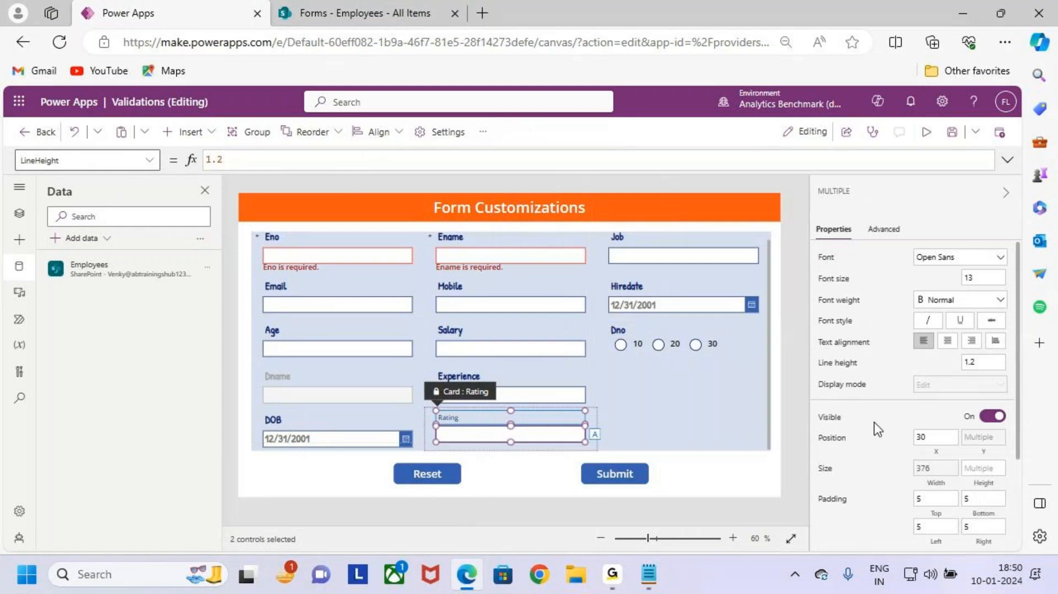
click(852, 303)
click(953, 305)
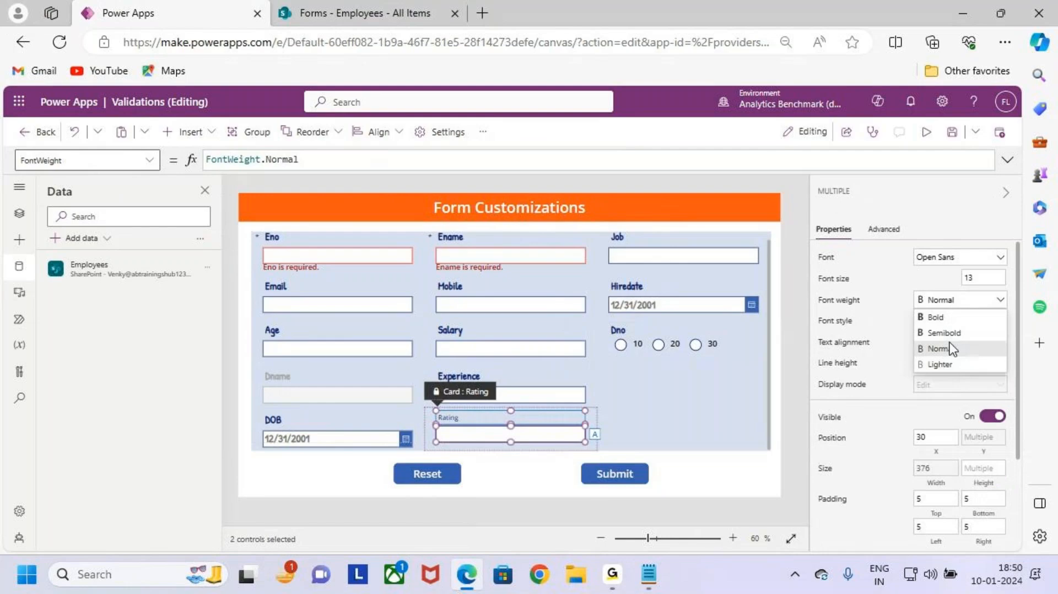
click(944, 332)
text(20)
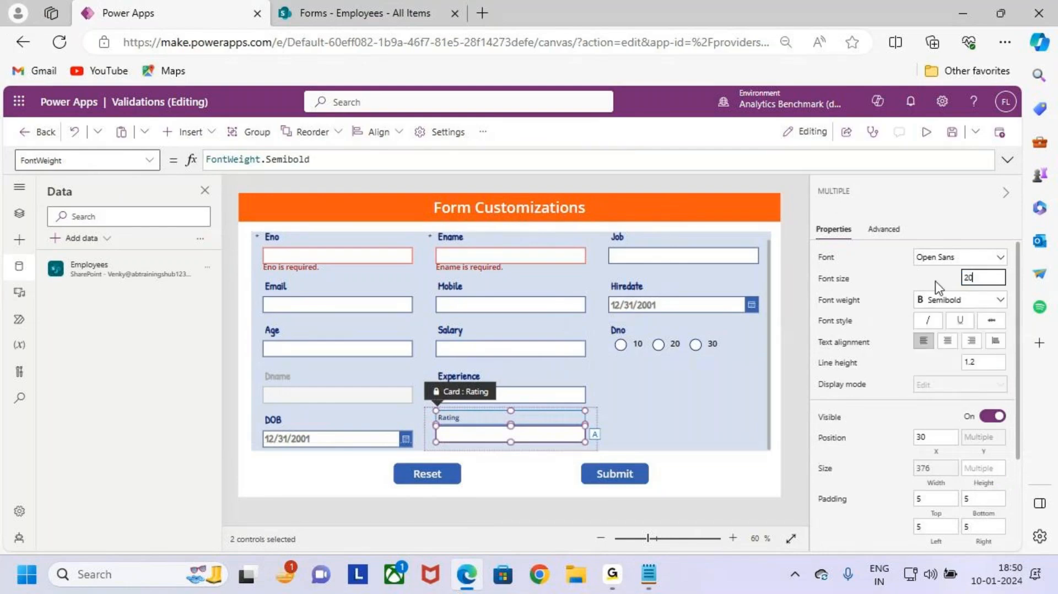
click(969, 256)
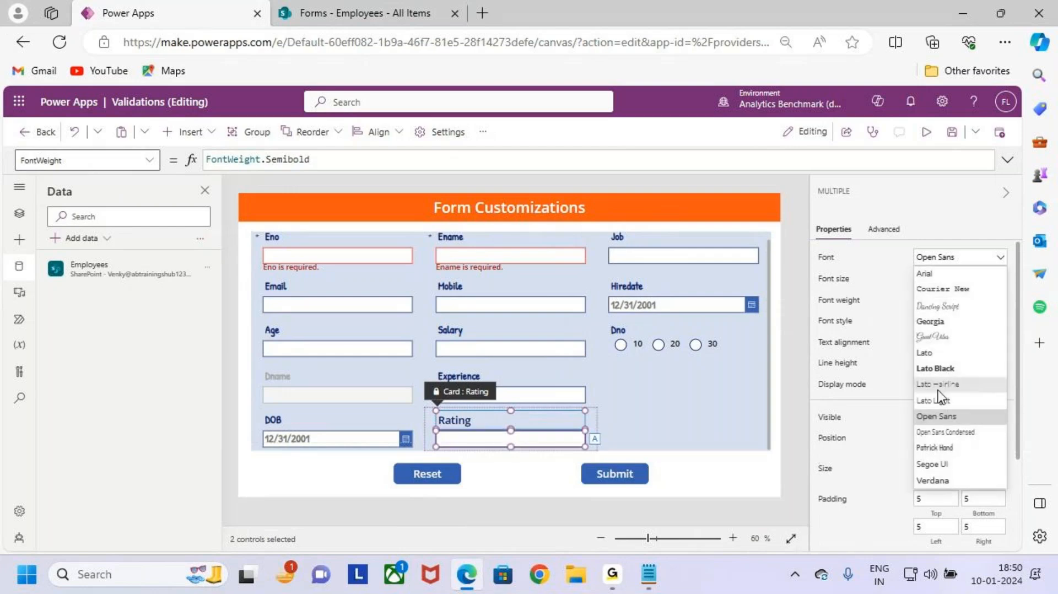
click(951, 464)
Step: Save the app and preview the form with the new Rating text input
click(652, 428)
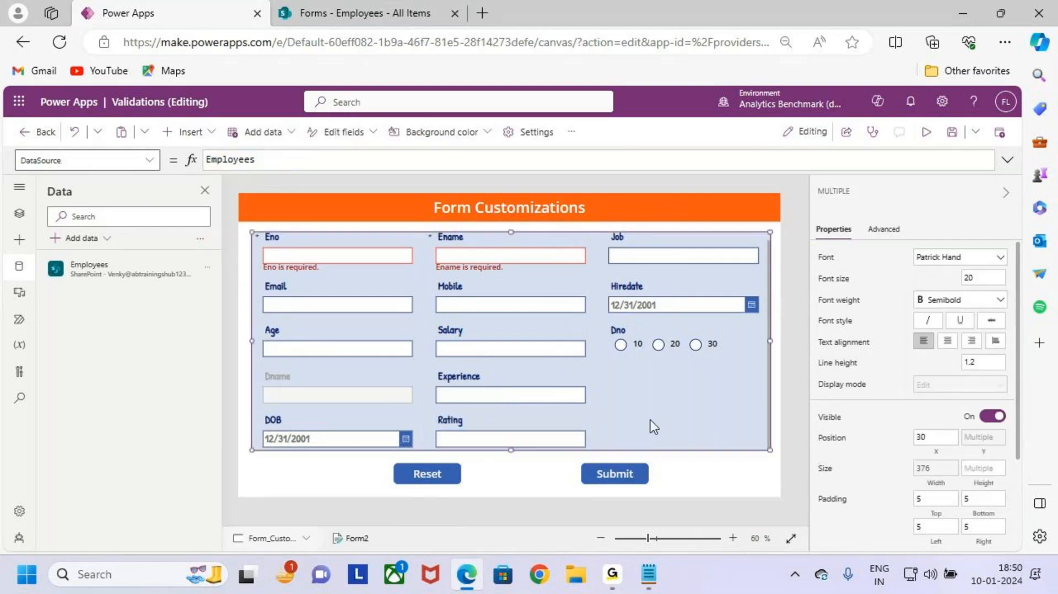
click(948, 133)
click(926, 131)
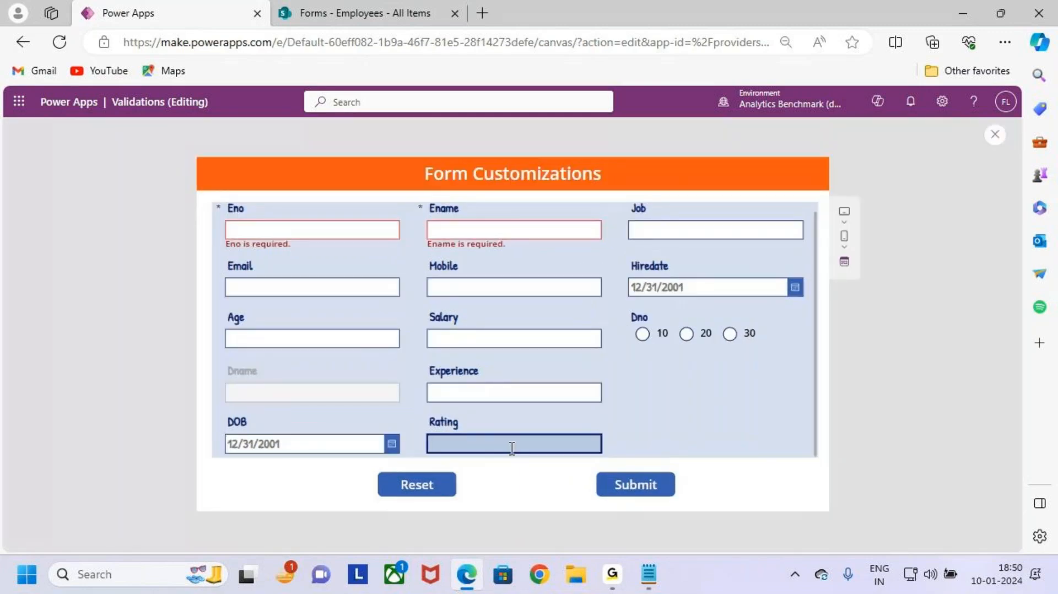
key(ctrl+2)
drag(424, 429, 603, 461)
mouse_move(650, 465)
mouse_down()
mouse_move(643, 431)
mouse_move(661, 449)
mouse_move(643, 466)
mouse_up()
mouse_move(743, 462)
mouse_down()
mouse_move(763, 447)
mouse_move(738, 461)
mouse_up()
mouse_move(806, 464)
mouse_down()
mouse_move(842, 468)
mouse_move(816, 462)
mouse_up()
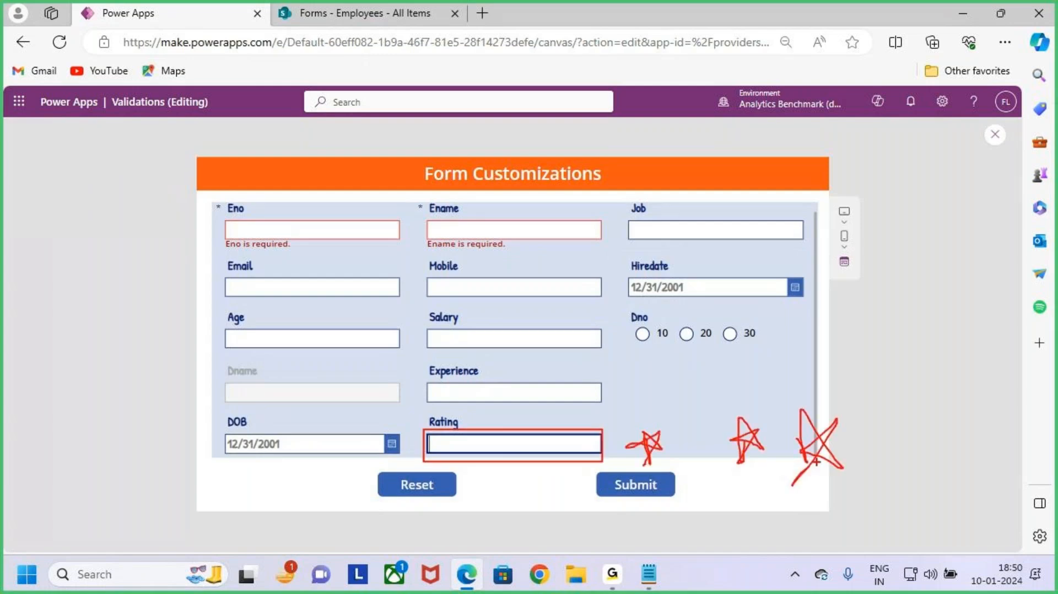
mouse_move(895, 476)
mouse_down()
mouse_move(891, 401)
mouse_move(882, 451)
mouse_move(892, 472)
mouse_up()
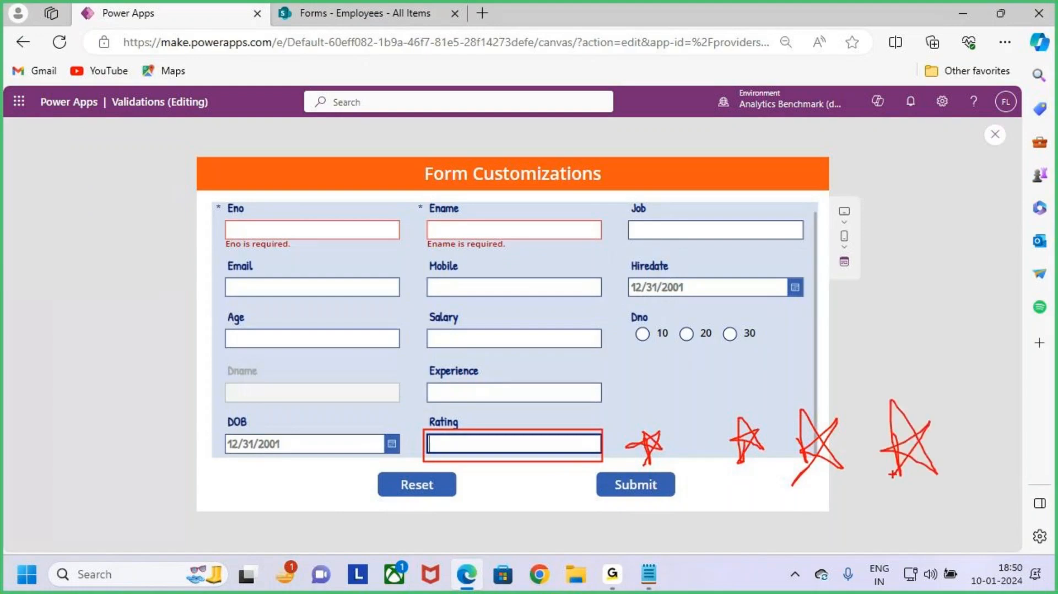
key(Escape)
key(ctrl+2)
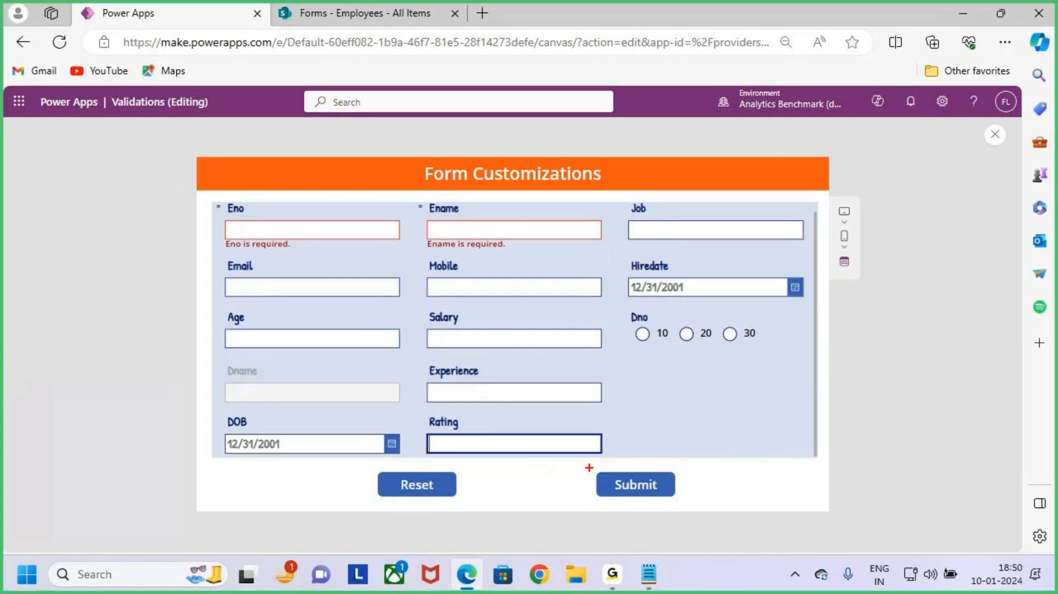
drag(511, 409, 509, 440)
mouse_move(524, 421)
mouse_down()
mouse_move(508, 439)
mouse_move(545, 464)
mouse_move(499, 469)
mouse_up()
mouse_move(644, 435)
mouse_down()
mouse_move(646, 467)
mouse_move(670, 458)
mouse_move(668, 435)
mouse_move(651, 482)
mouse_up()
drag(750, 435, 762, 468)
Step: Close the preview and unlock the new Rating card so its properties can be changed
key(Escape)
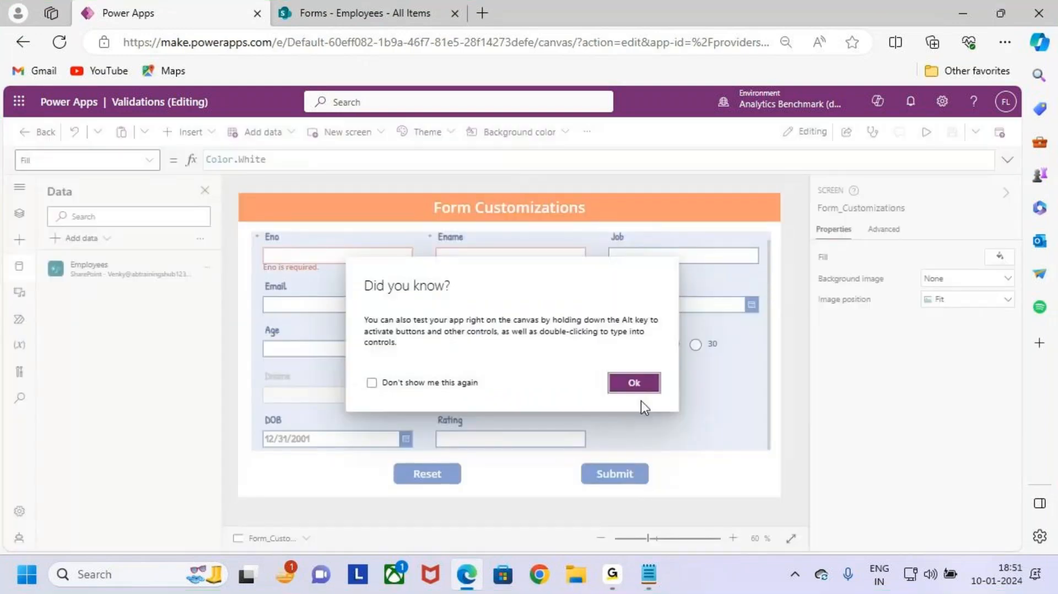
click(639, 385)
click(544, 446)
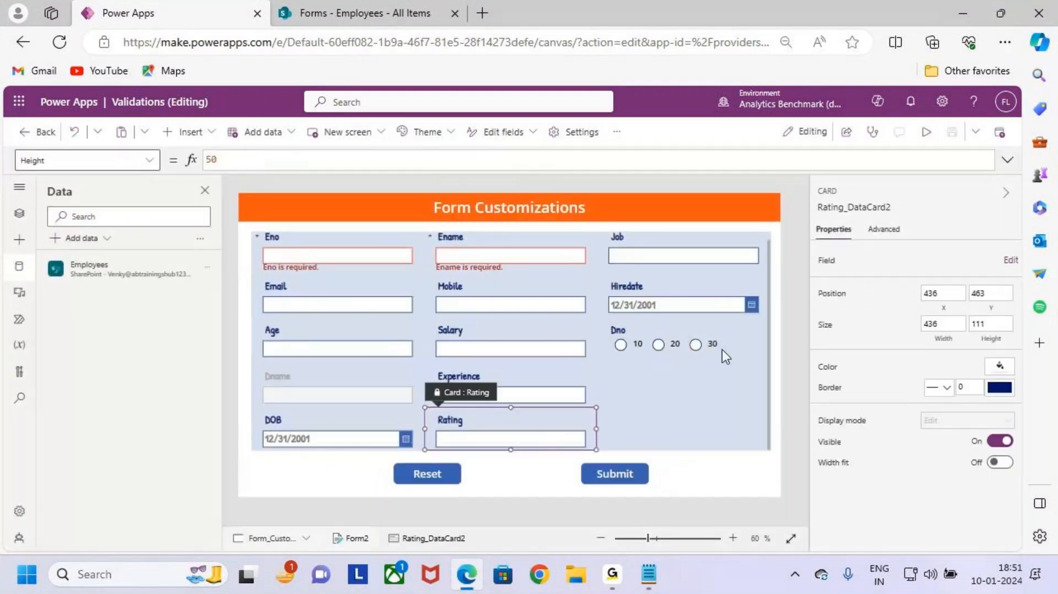
click(884, 229)
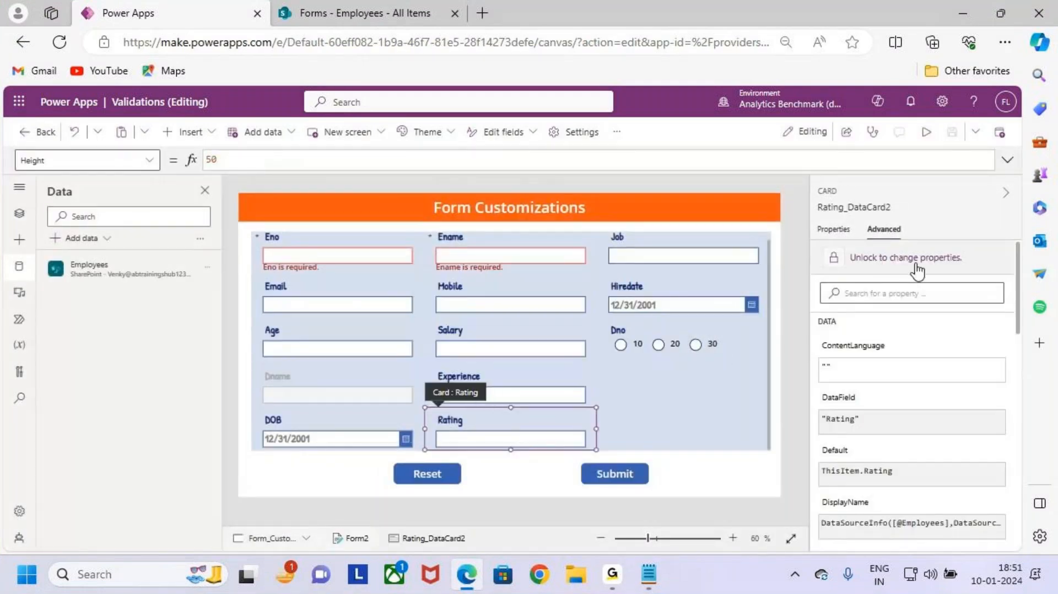
click(915, 265)
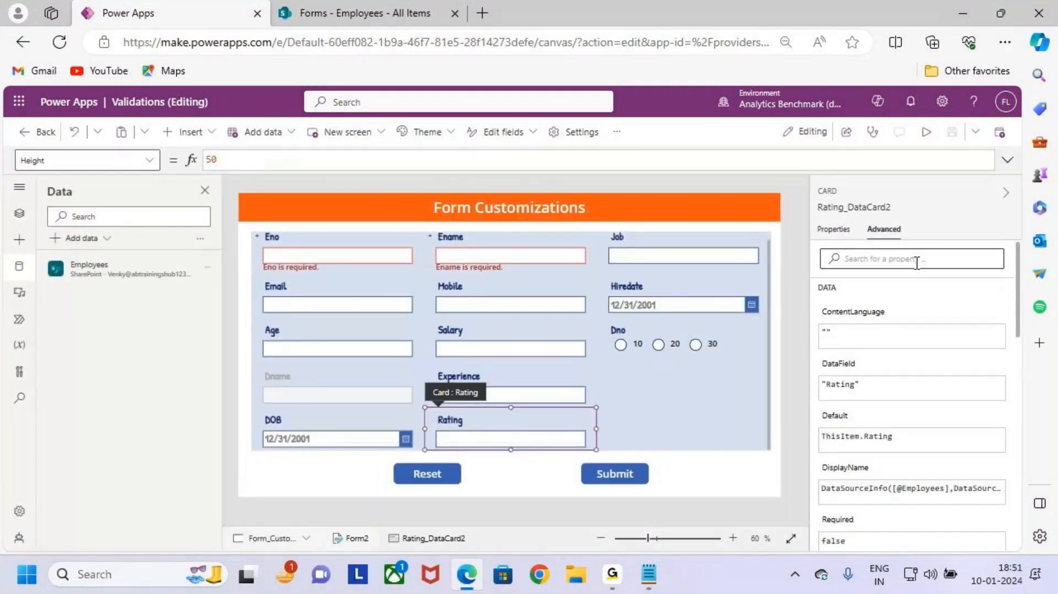
Step: Shrink the Rating text input, move it up beside its label, and insert a Rating control beneath it in the card
click(513, 437)
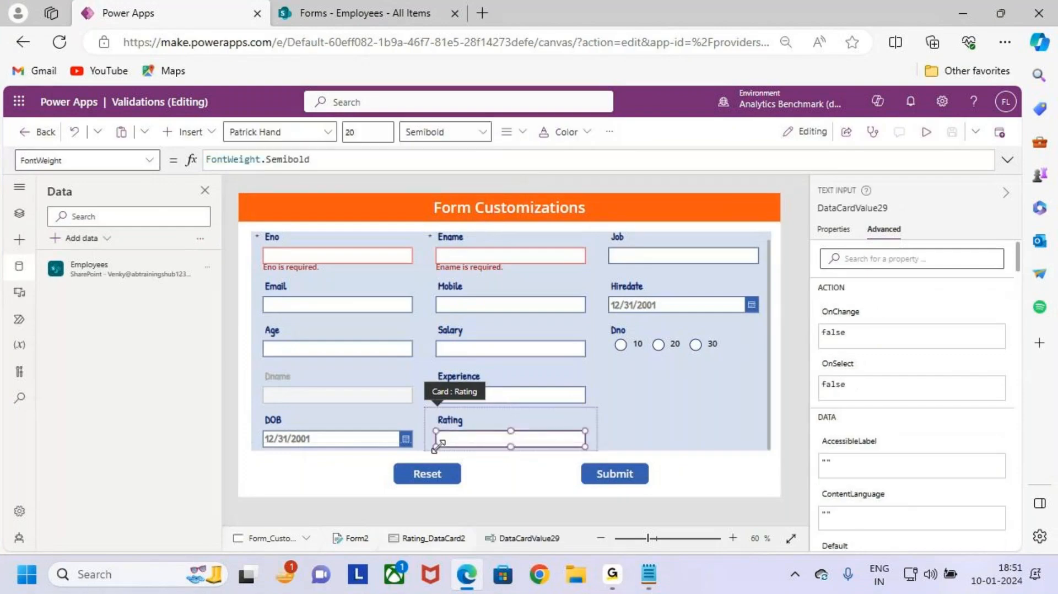
drag(438, 448, 536, 418)
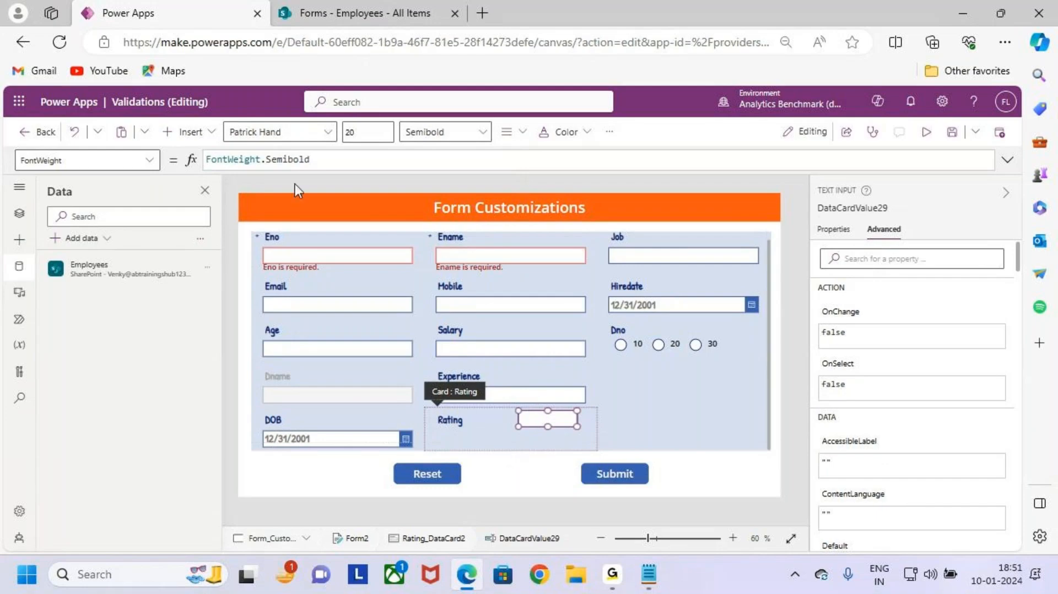
click(215, 135)
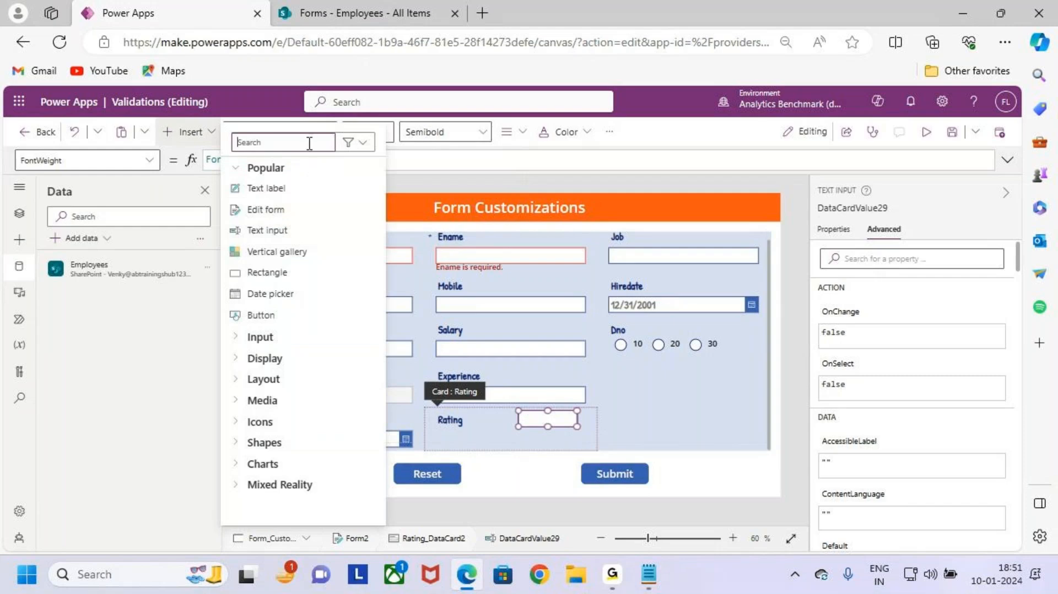
text(rat)
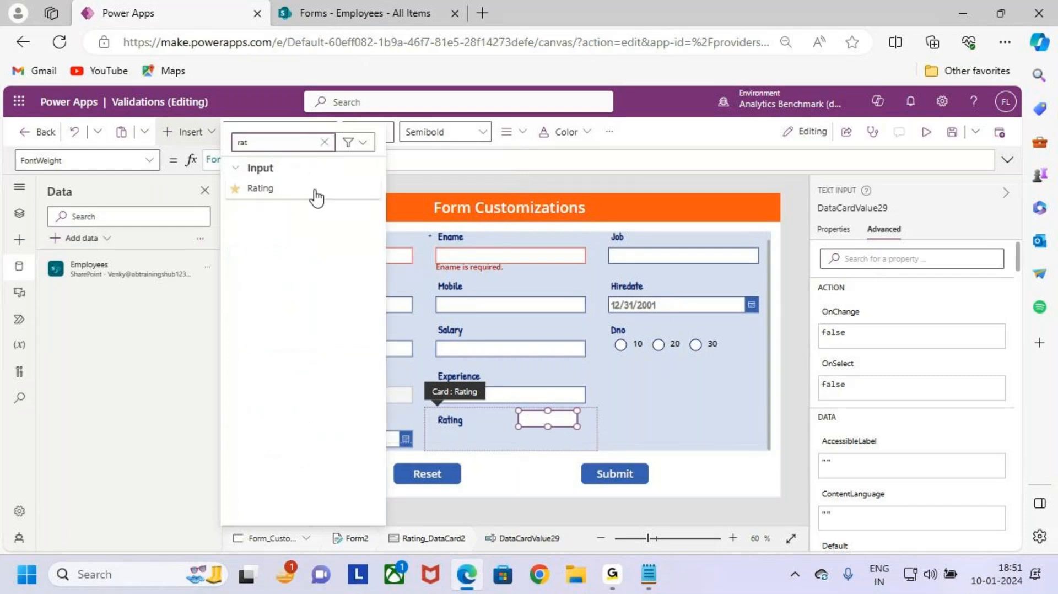
click(313, 189)
drag(495, 432, 568, 441)
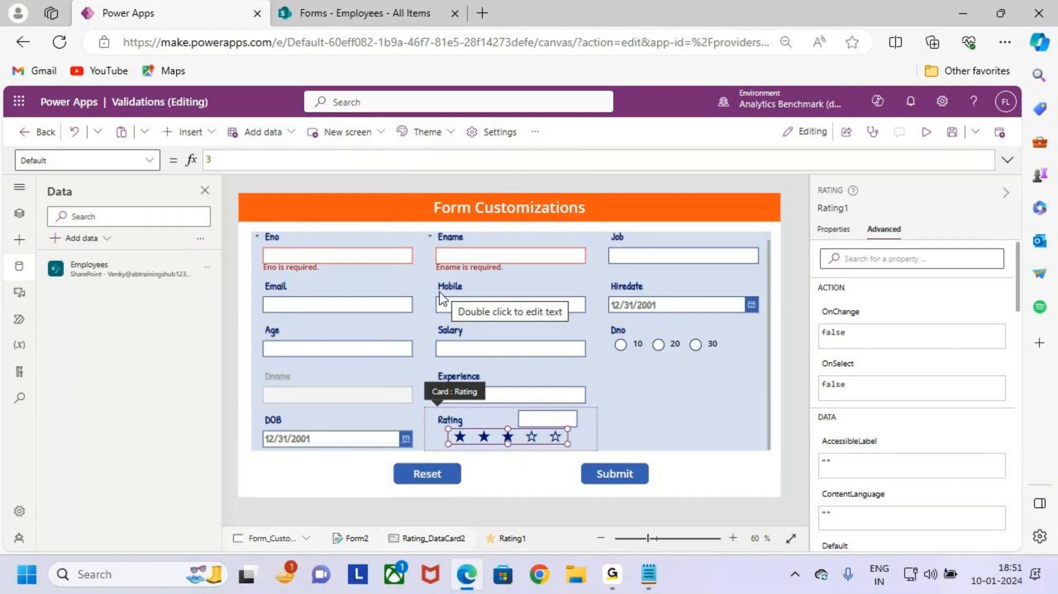
Step: Set the star rating control's default value to 0
click(832, 230)
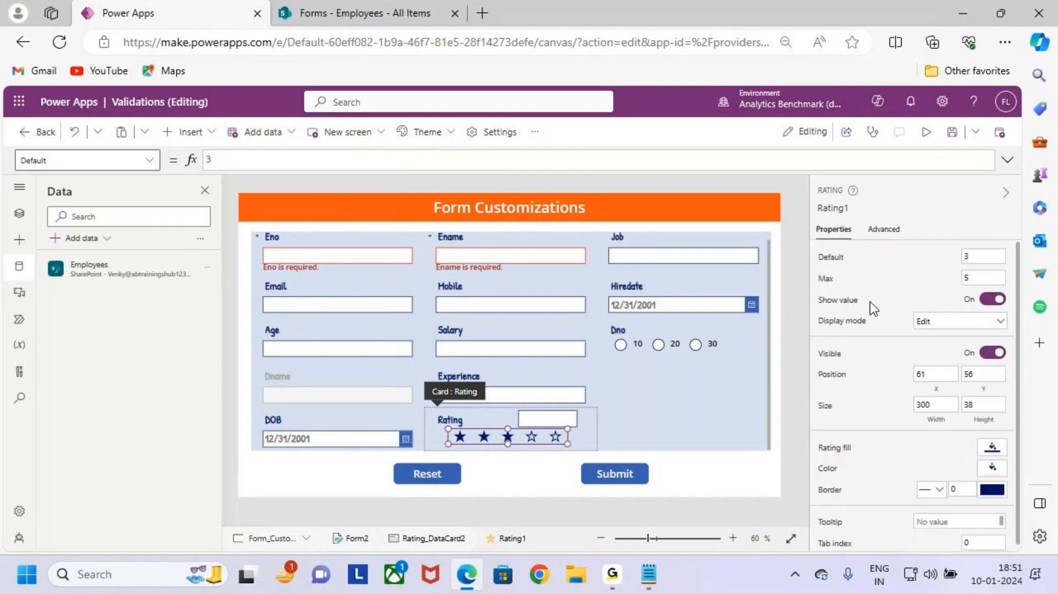
click(984, 258)
text(0)
click(981, 279)
Step: Delete the Rating text input from its card and copy the name of the star rating control
click(547, 420)
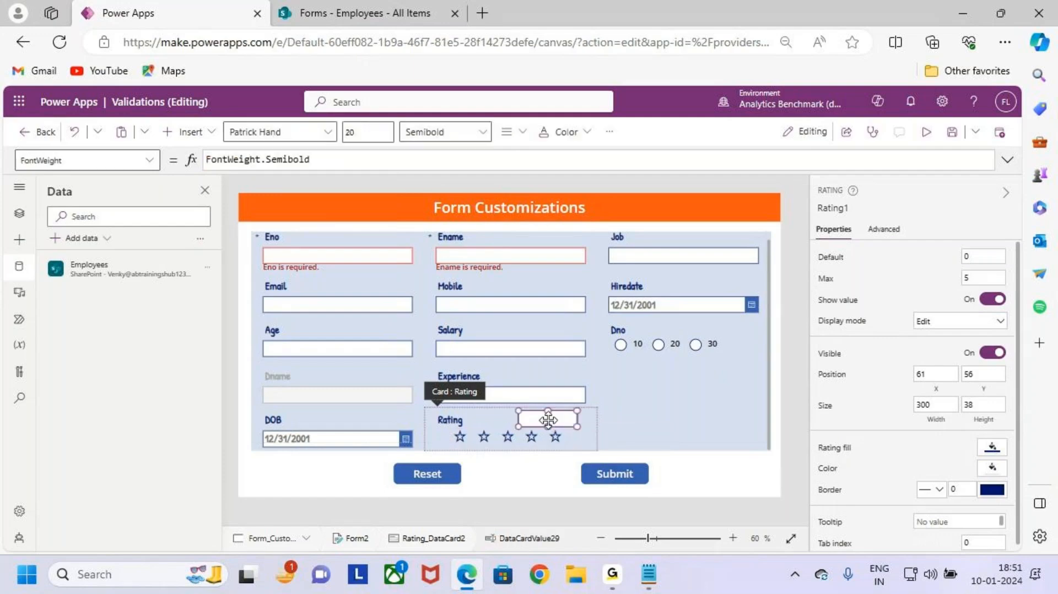
key(Delete)
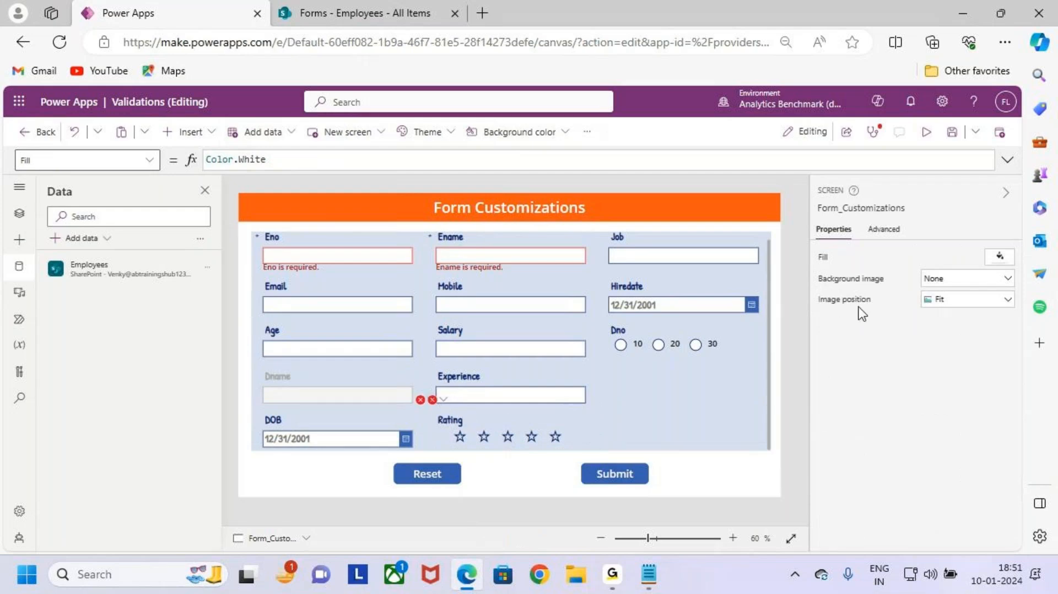
click(556, 443)
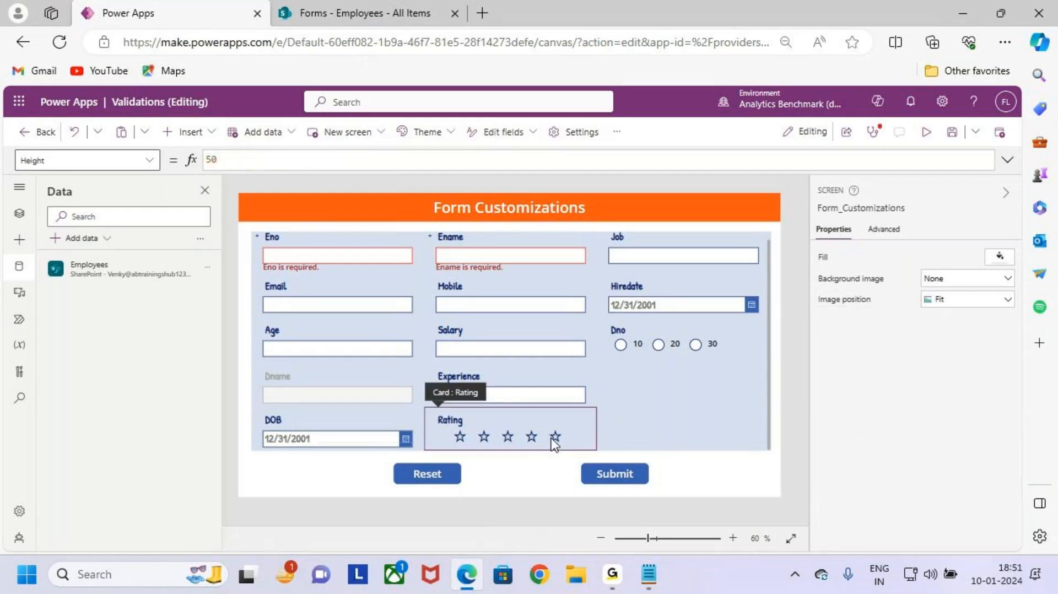
click(551, 438)
click(835, 207)
key(ctrl+c)
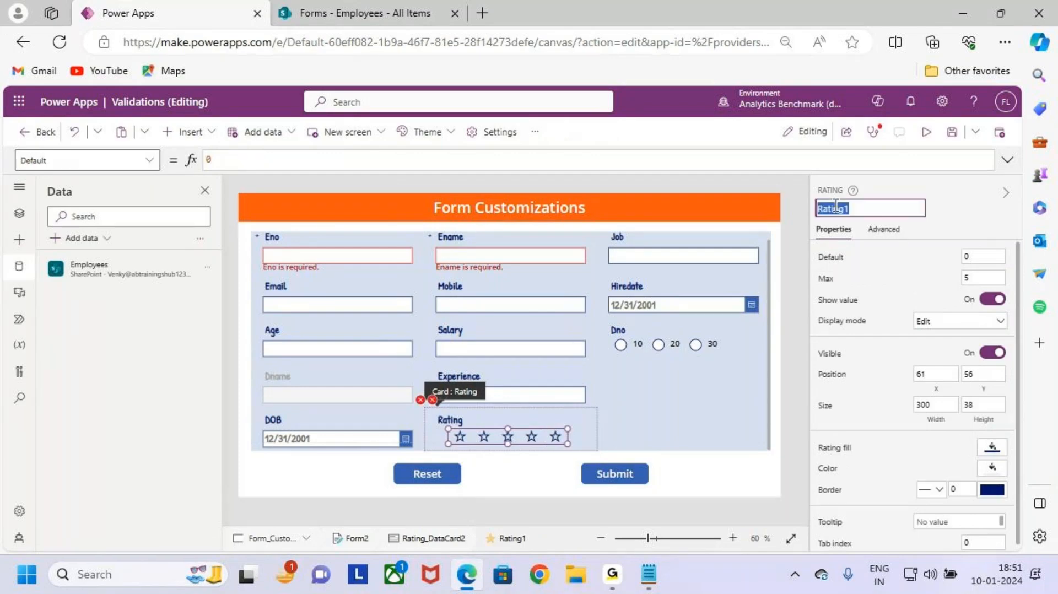
Step: Correct the Rating card's Update formula to Value(Rating1.Value)
right_click(468, 435)
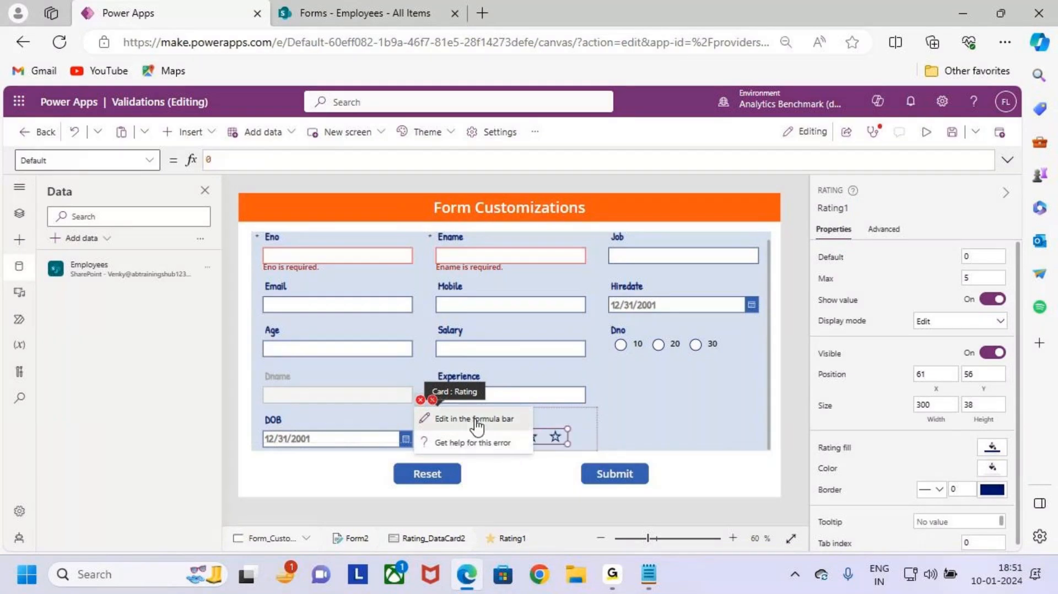
click(472, 423)
double_click(284, 161)
key(ctrl+v)
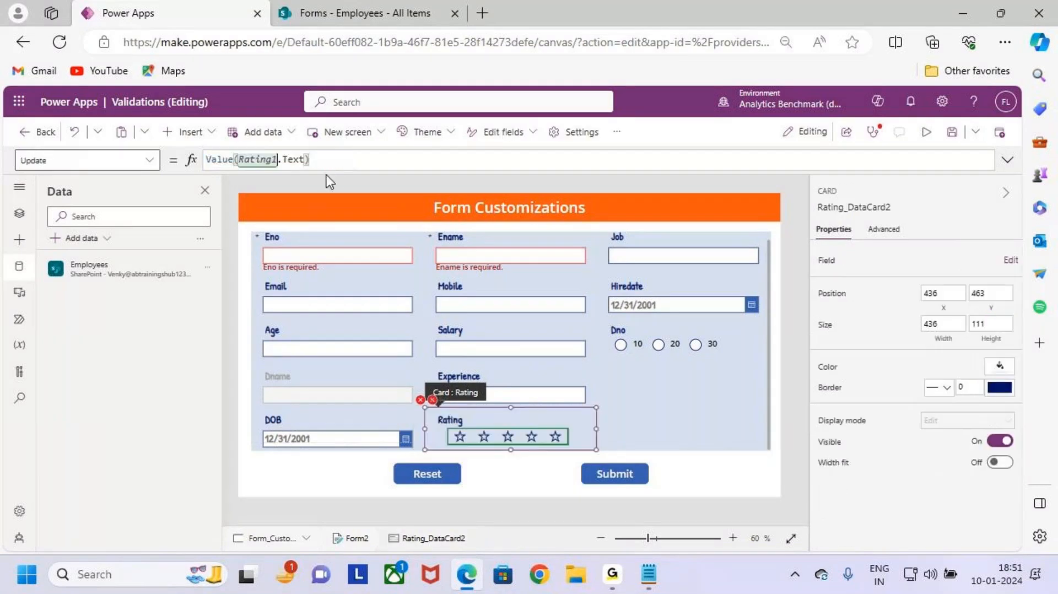
double_click(296, 159)
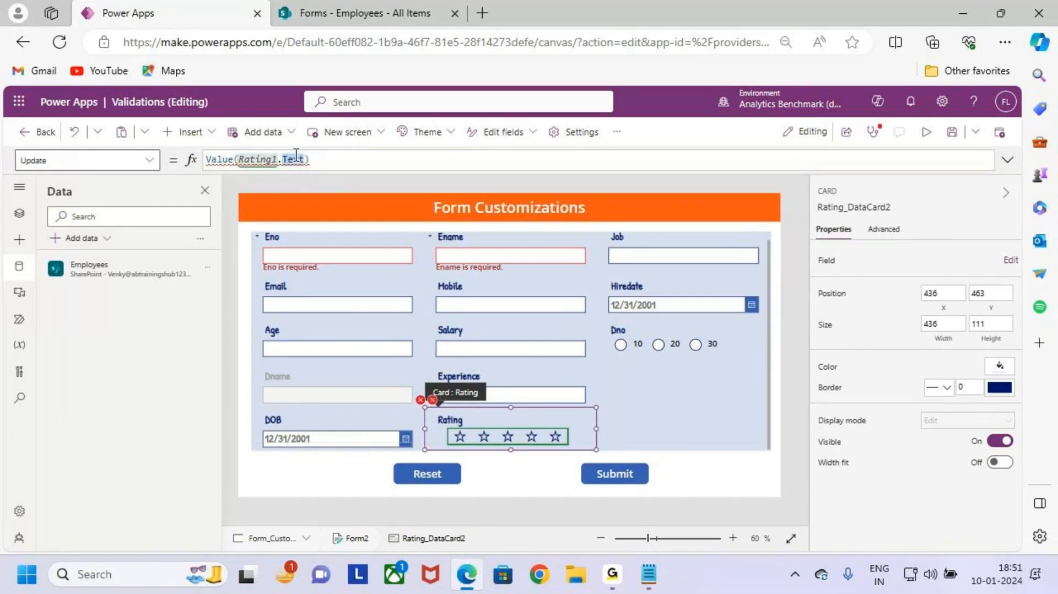
text(Value)
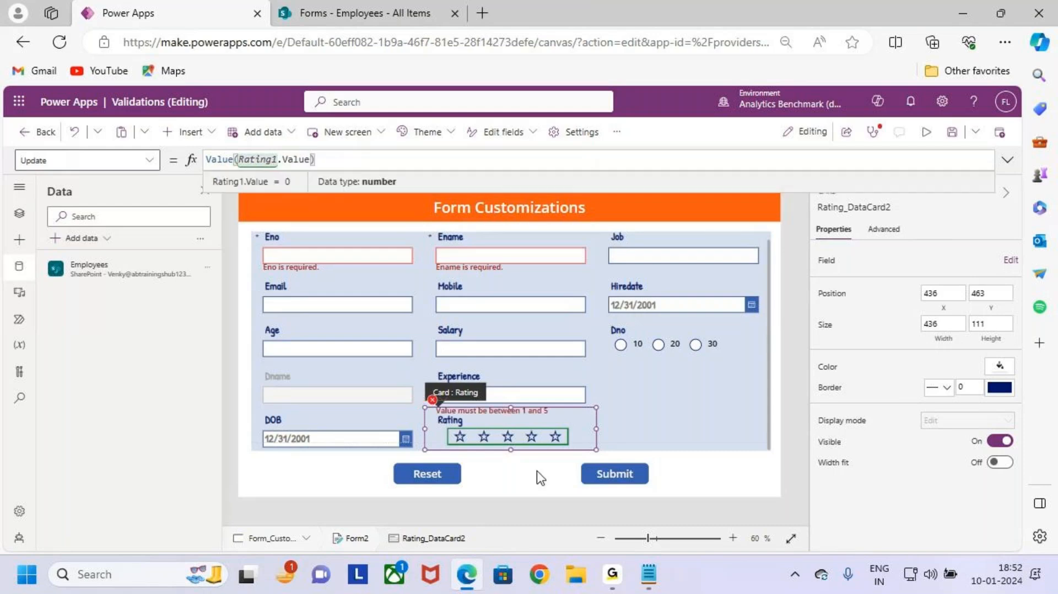
Step: Fix the Rating card's error message label by setting its Y formula to Rating1.Y + Rating1.Height
click(432, 399)
click(440, 423)
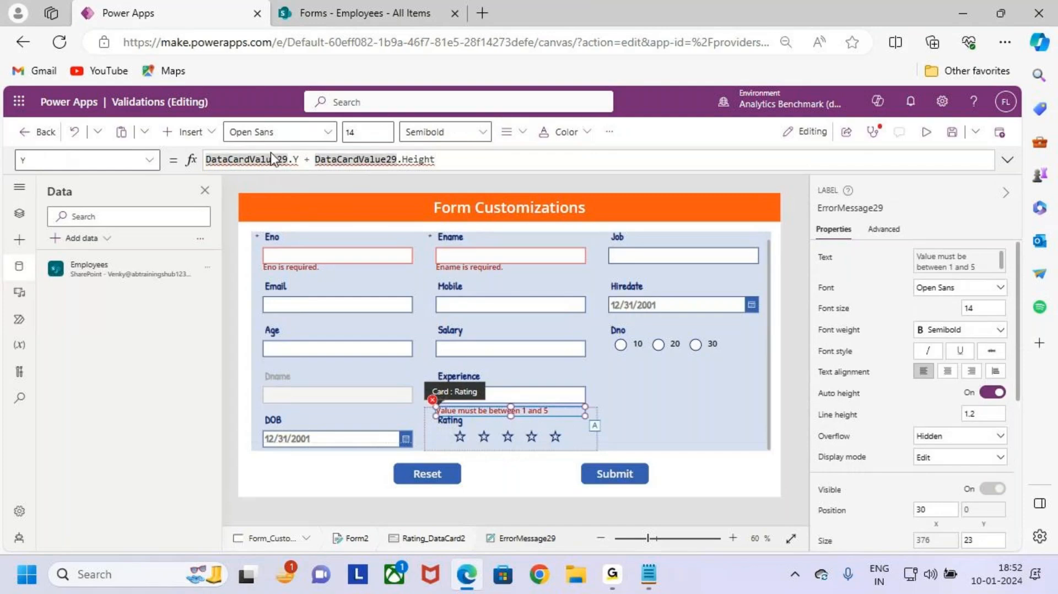
click(347, 160)
double_click(258, 161)
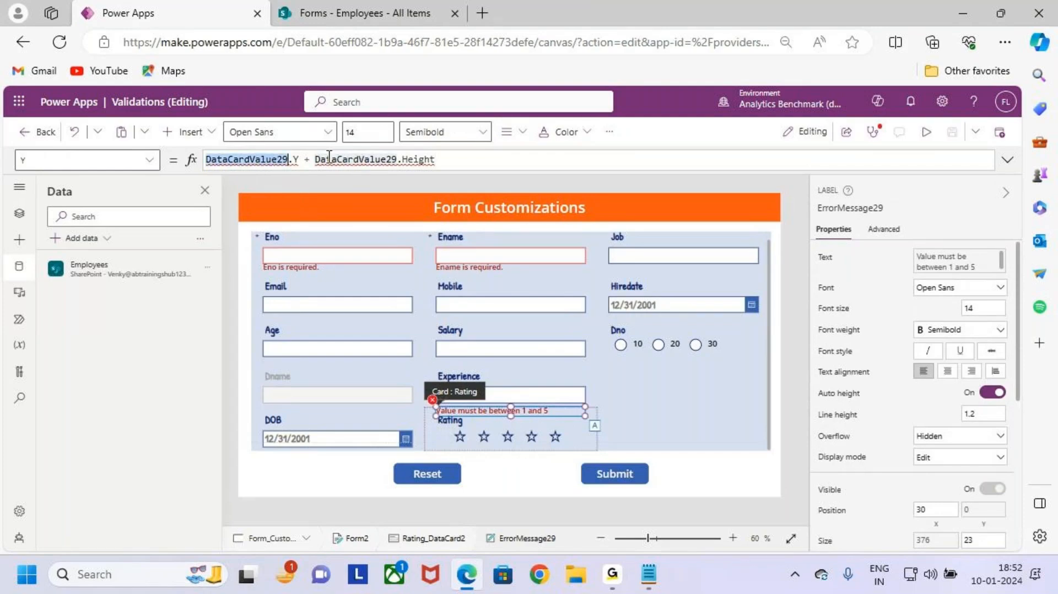
click(353, 159)
click(272, 160)
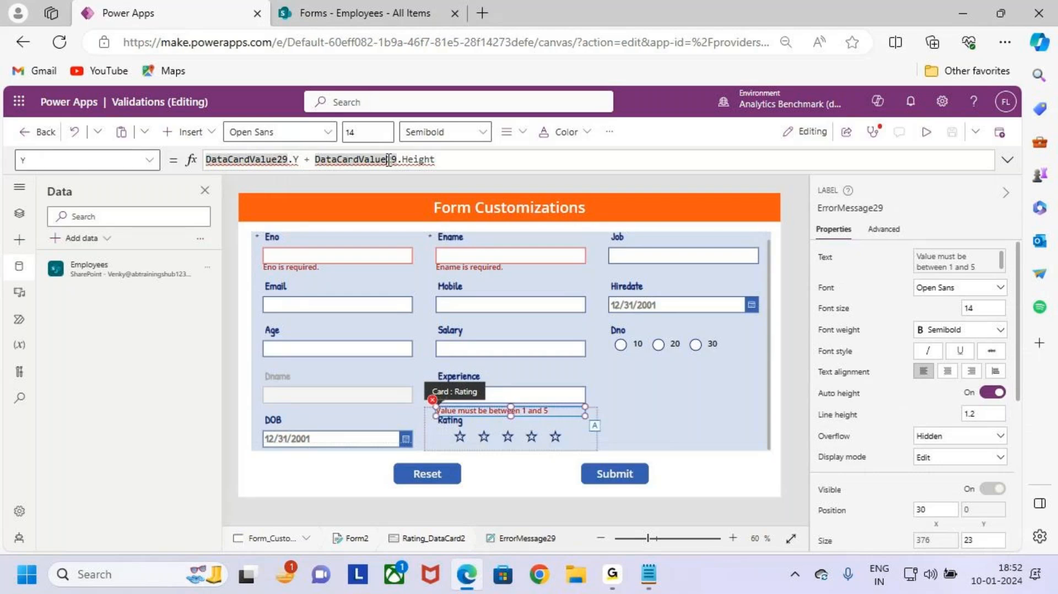
double_click(265, 160)
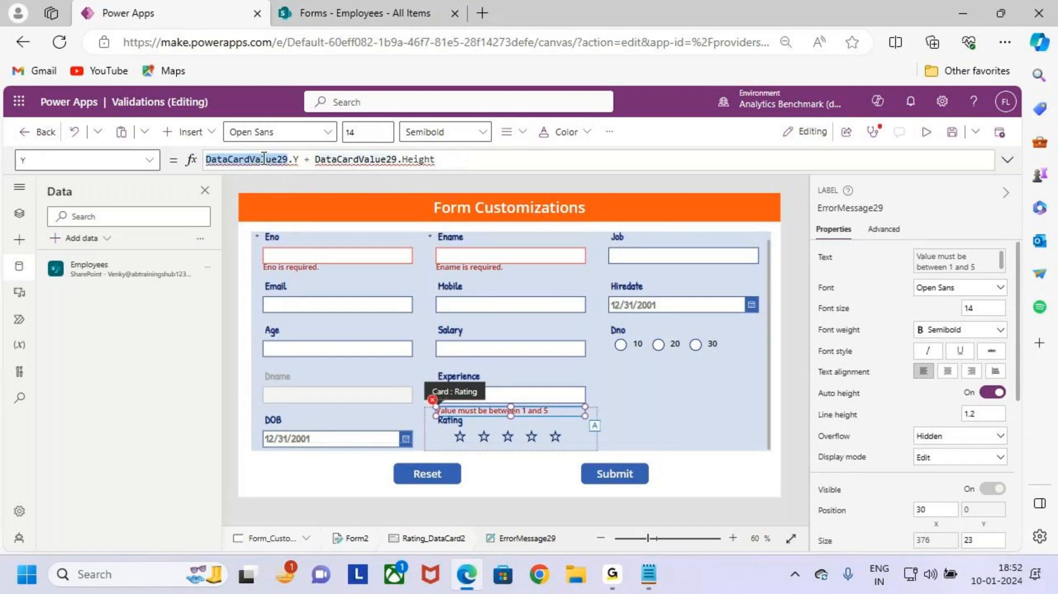
text(Rating1)
double_click(309, 159)
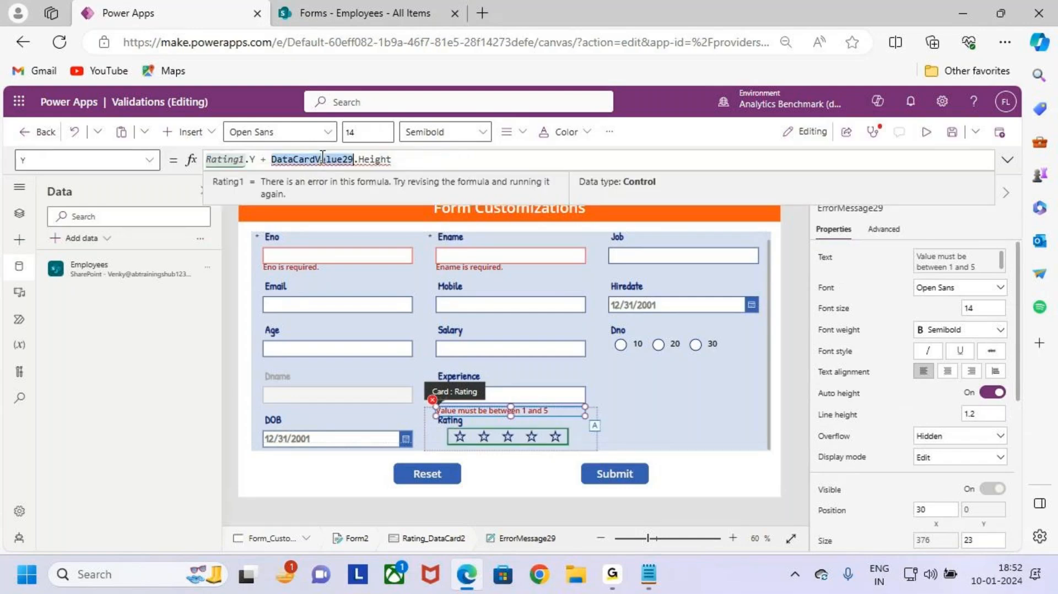
text(Rating1)
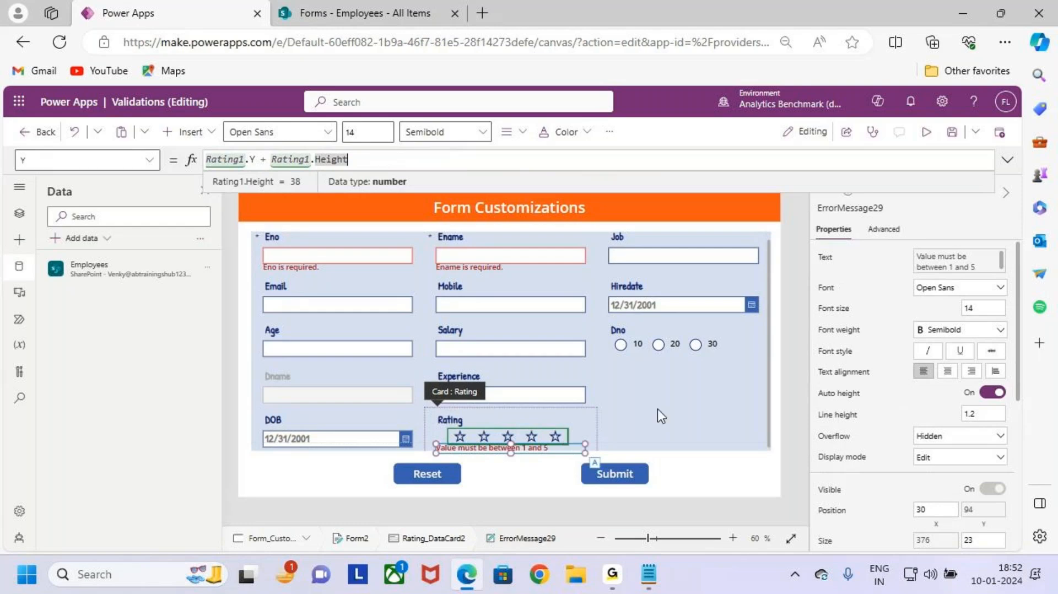
Step: Save the app and preview the form with the star rating control
click(657, 409)
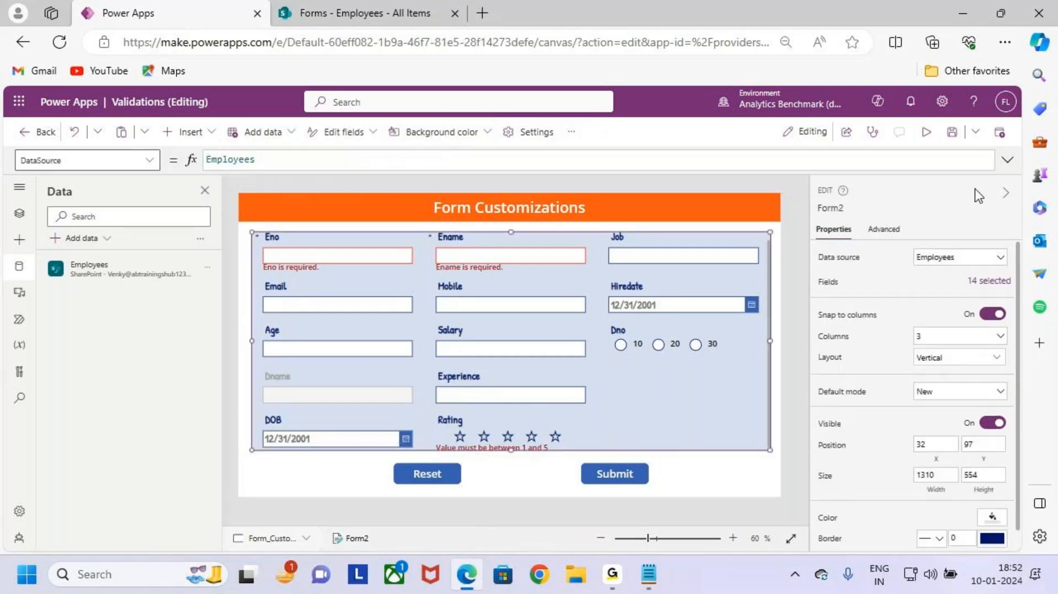
click(948, 137)
click(926, 132)
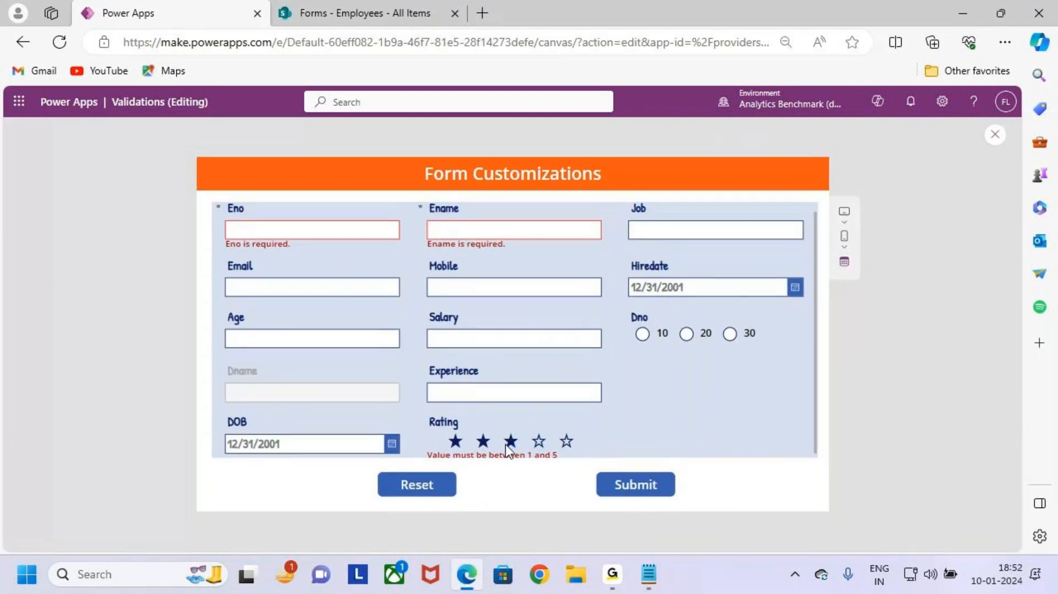
Step: Test the star rating control in the preview by choosing several different ratings
click(510, 444)
click(537, 443)
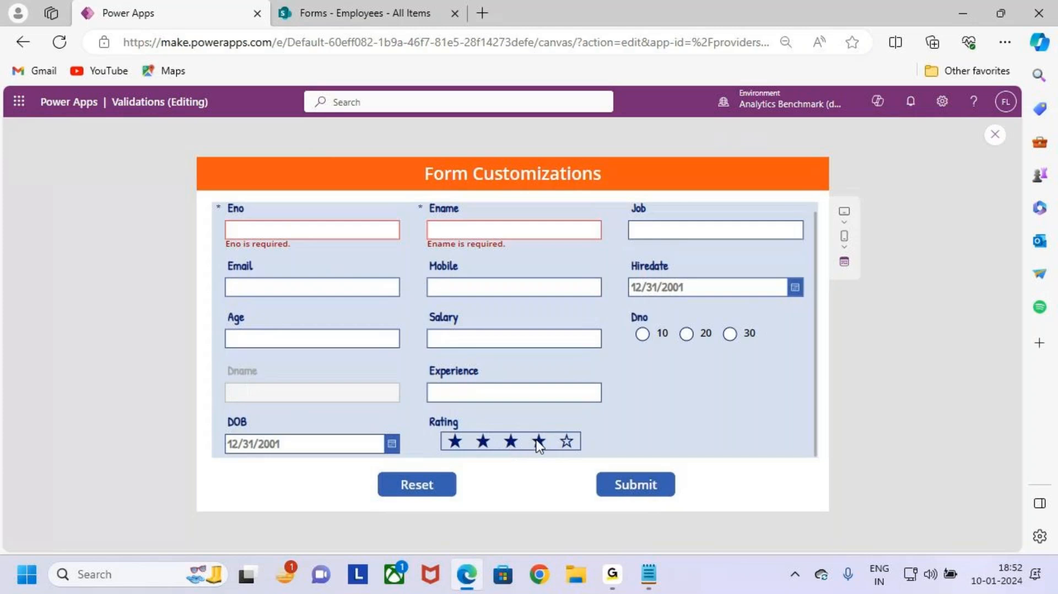
click(565, 445)
click(476, 445)
click(483, 444)
click(566, 444)
key(ctrl+2)
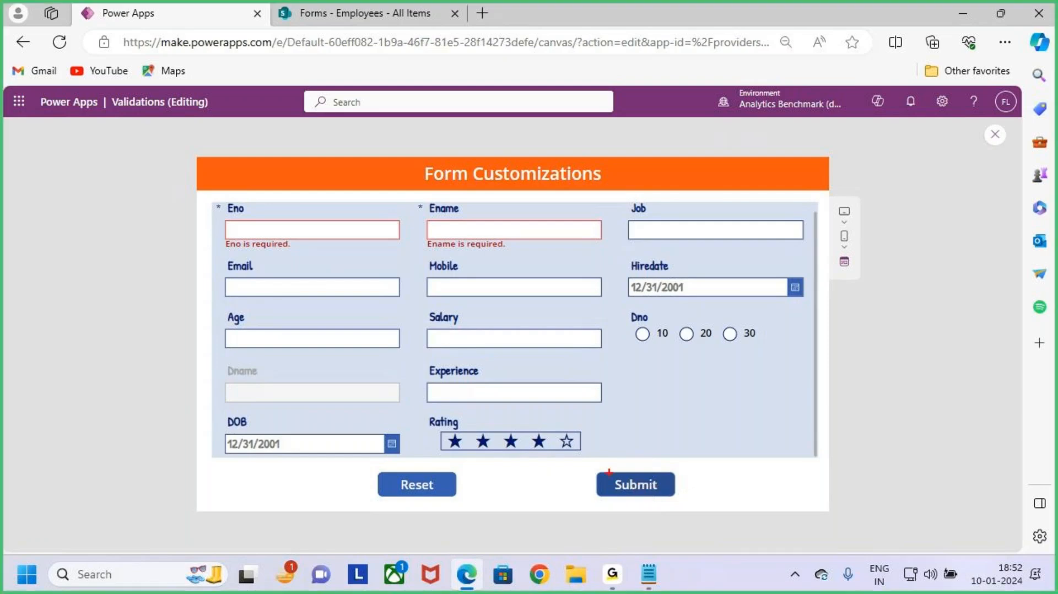
mouse_move(595, 467)
mouse_down()
mouse_move(674, 499)
mouse_move(714, 449)
mouse_up()
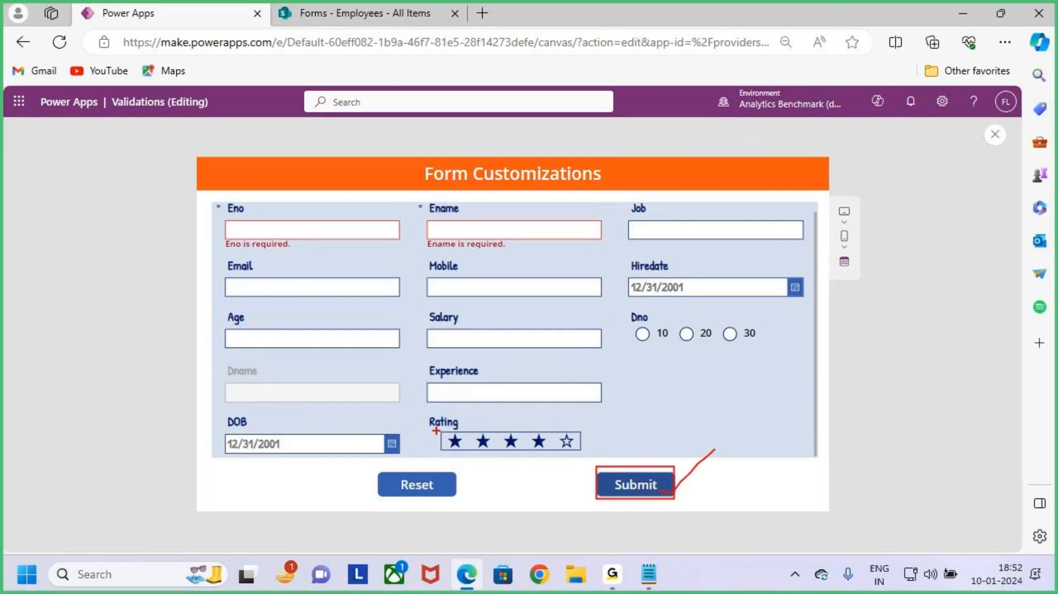
drag(435, 431, 547, 460)
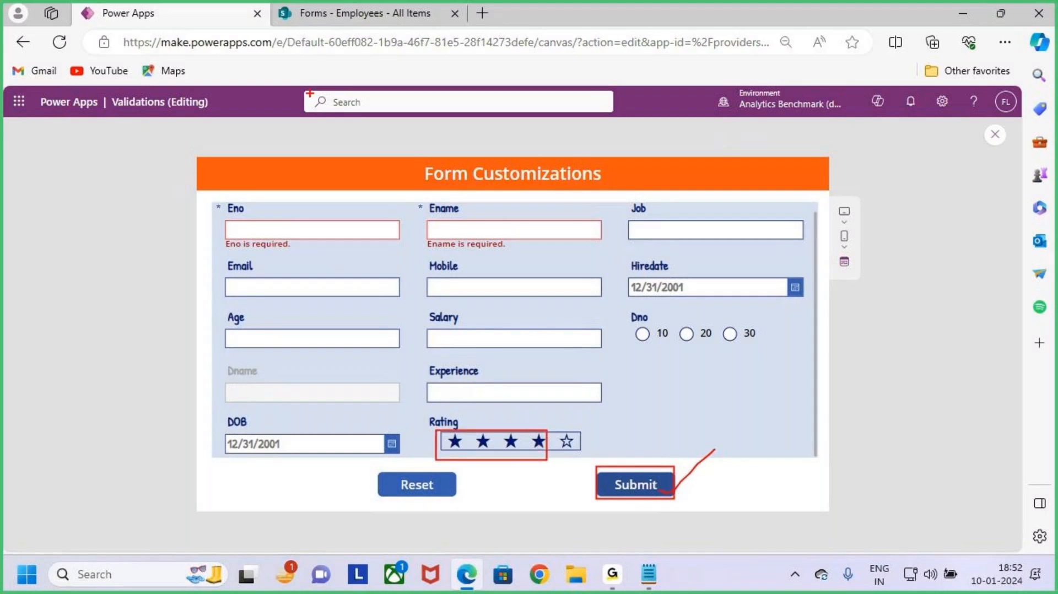
drag(315, 34, 317, 56)
key(Escape)
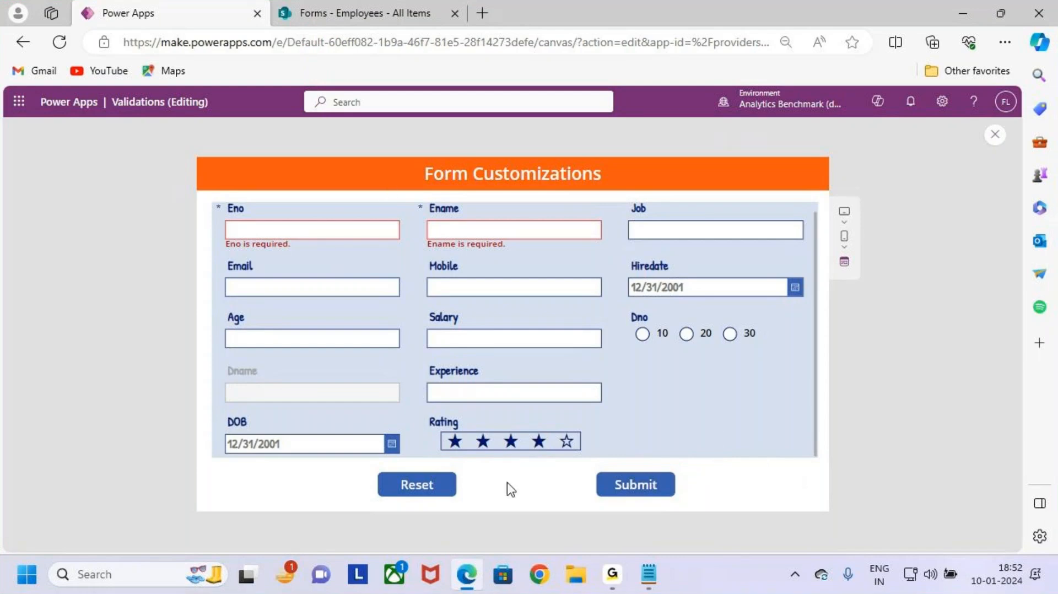
Step: Reset the previewed form to clear the chosen star rating
click(417, 485)
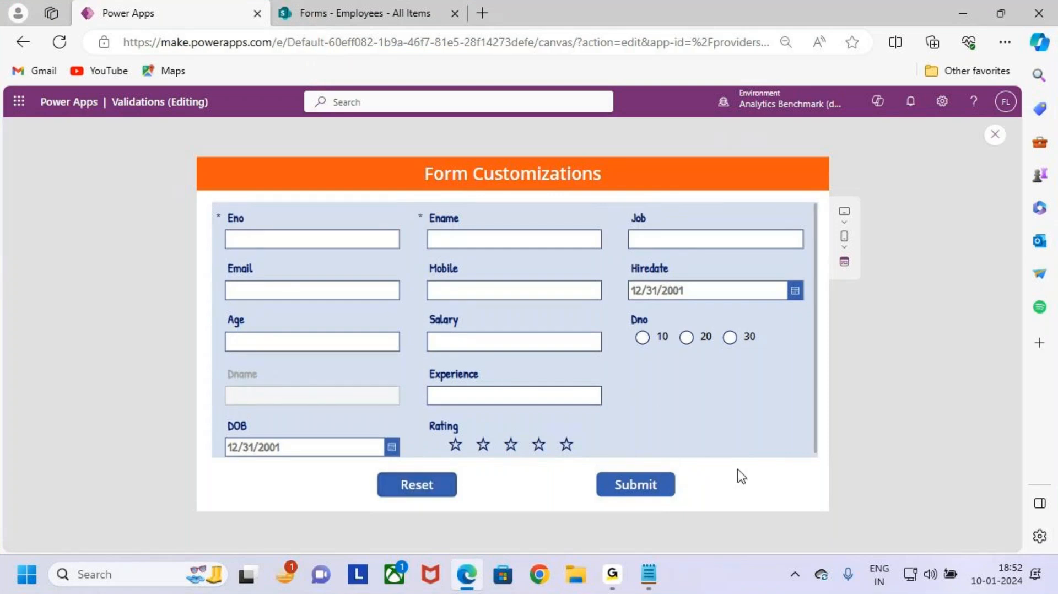
Step: Switch to the Form Customizations notes in Notepad and read Case 5 on the Slider / Rating control and Case 6 on form height
click(650, 578)
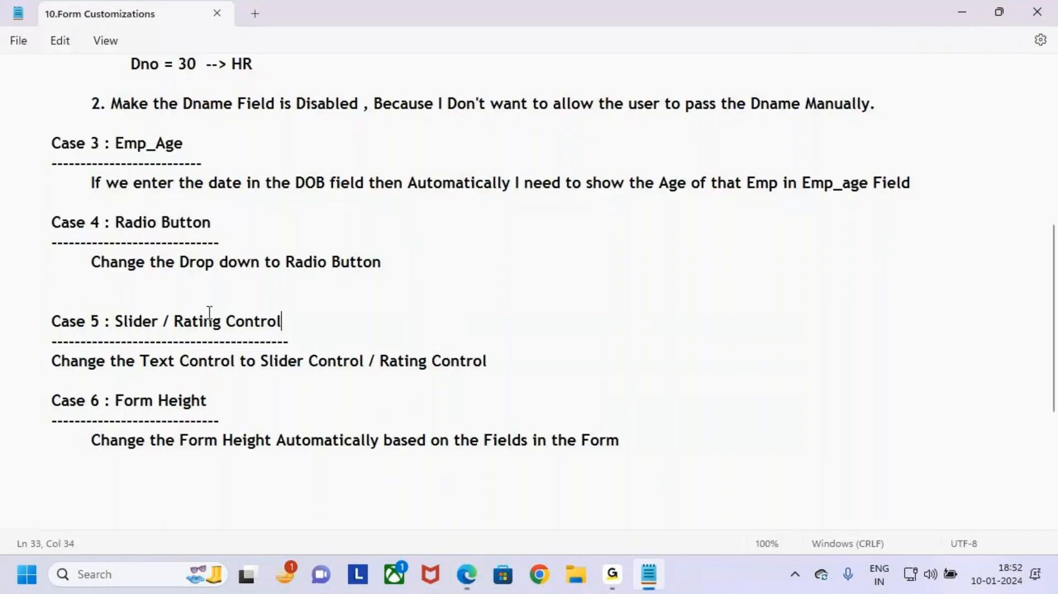
drag(52, 360, 231, 362)
drag(262, 361, 505, 371)
click(533, 370)
drag(52, 400, 220, 405)
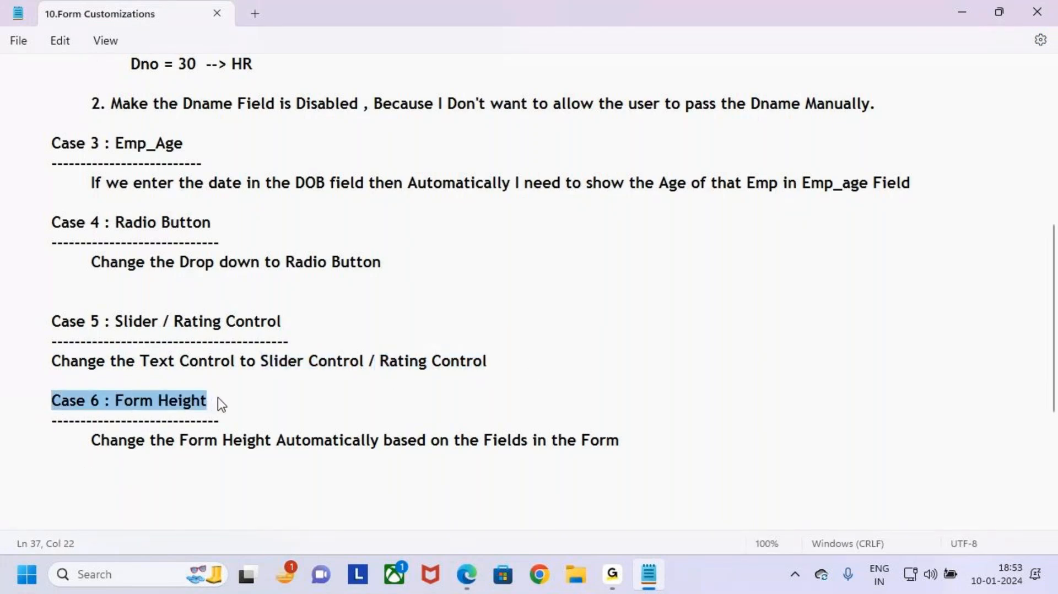
click(260, 439)
drag(115, 401, 168, 410)
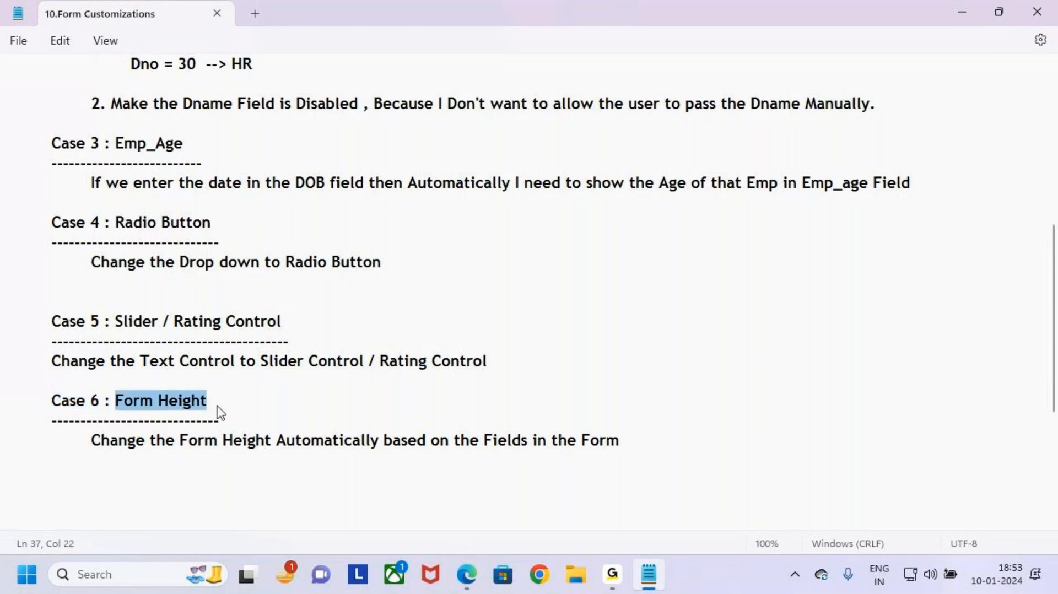
click(254, 425)
click(131, 441)
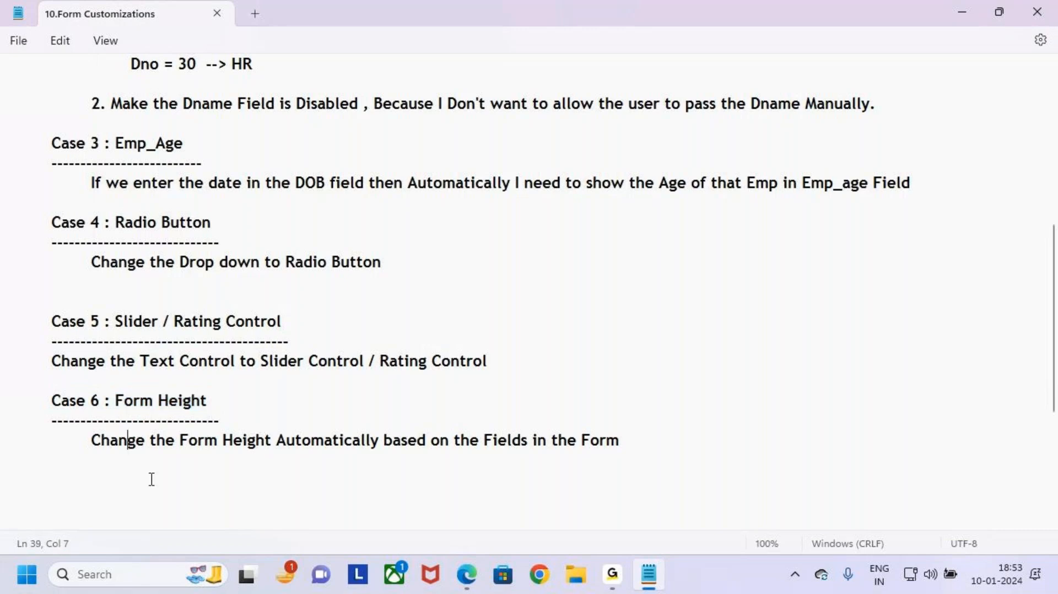
drag(91, 442, 667, 447)
click(695, 456)
drag(38, 400, 491, 493)
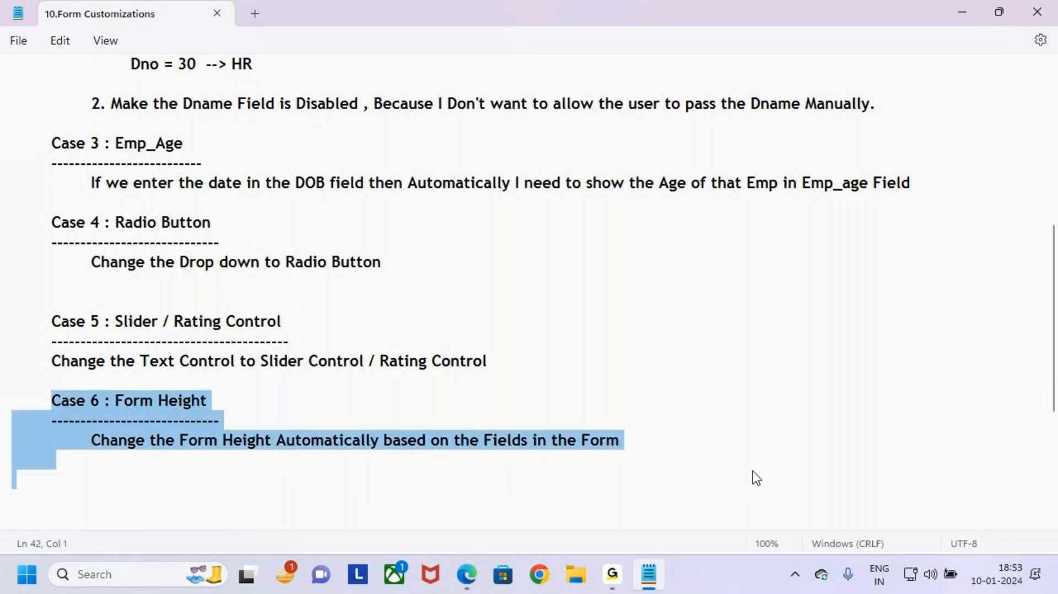
click(500, 463)
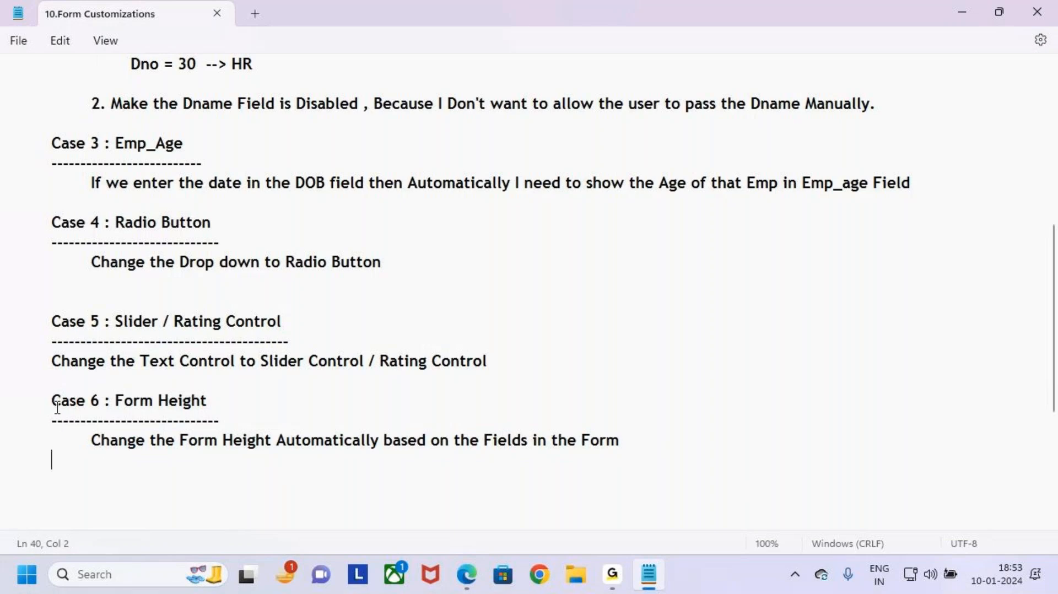
drag(52, 403, 188, 468)
click(462, 447)
click(289, 401)
click(94, 478)
click(35, 408)
drag(33, 409, 159, 464)
click(19, 423)
click(86, 494)
click(165, 479)
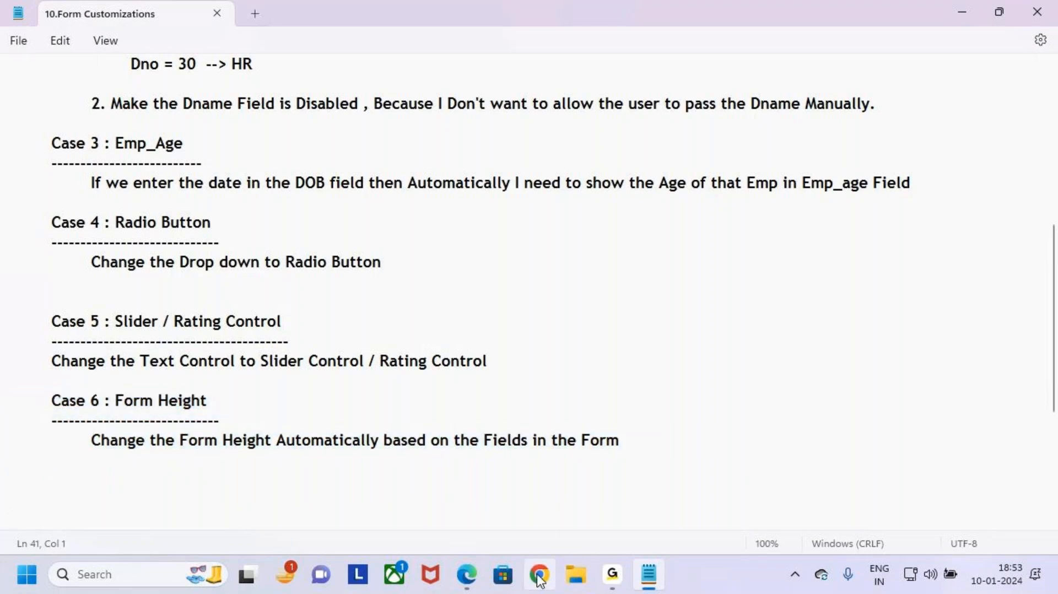
Step: Switch back to Power Apps in Edge, close the form preview and dismiss the tip
click(467, 574)
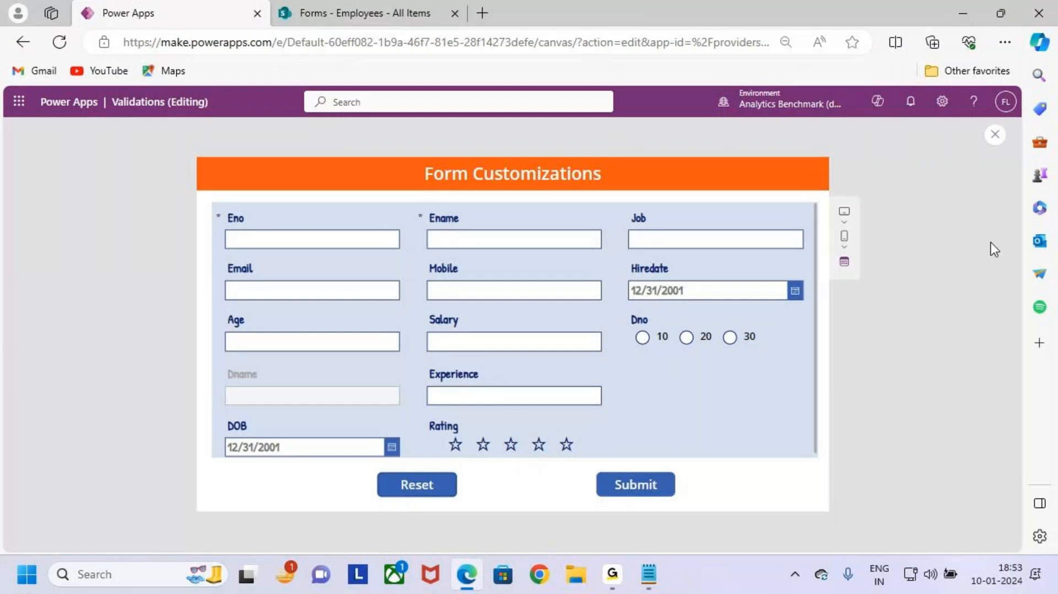
click(995, 134)
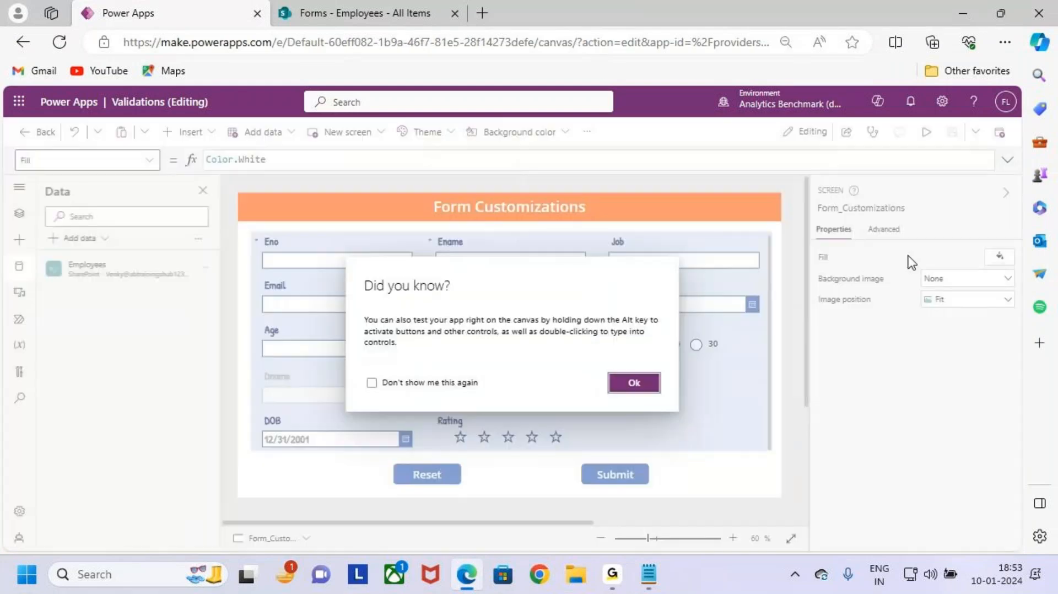
click(612, 387)
Step: Select the employee form and review its complete list of fields
click(724, 419)
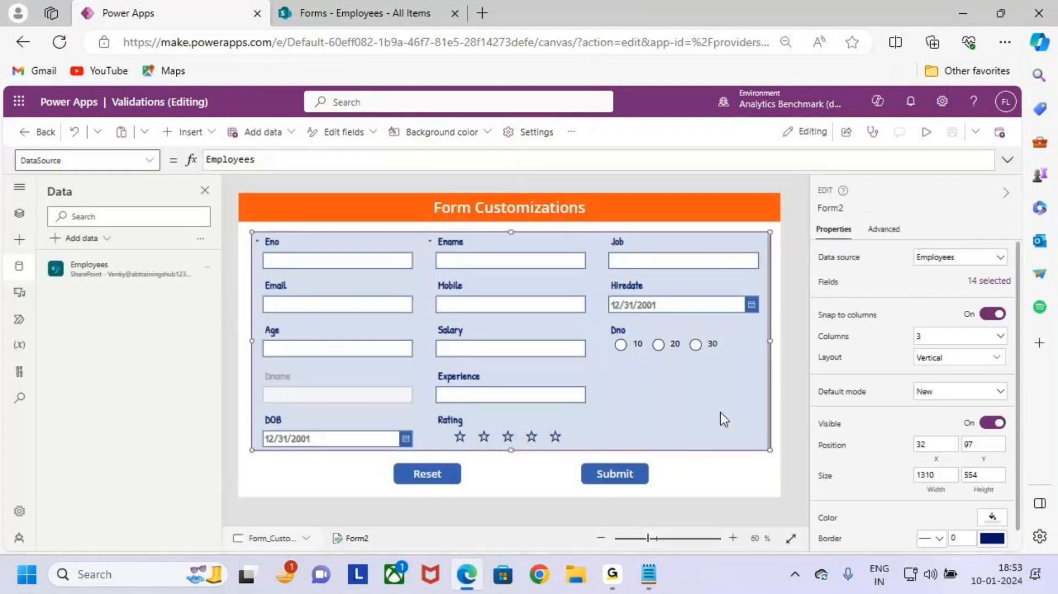
click(984, 282)
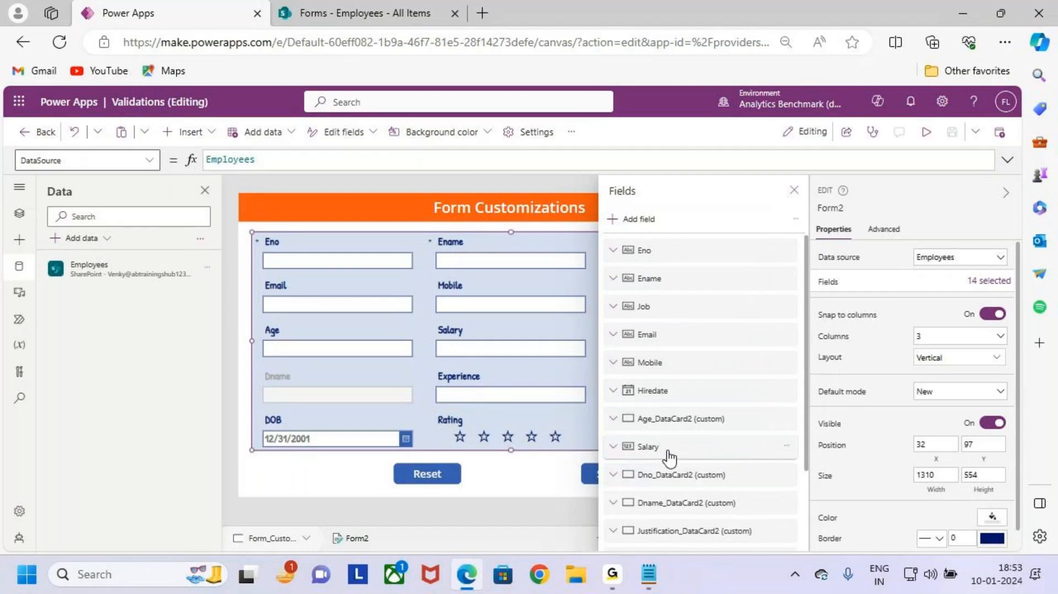
scroll(667, 455, down, 2)
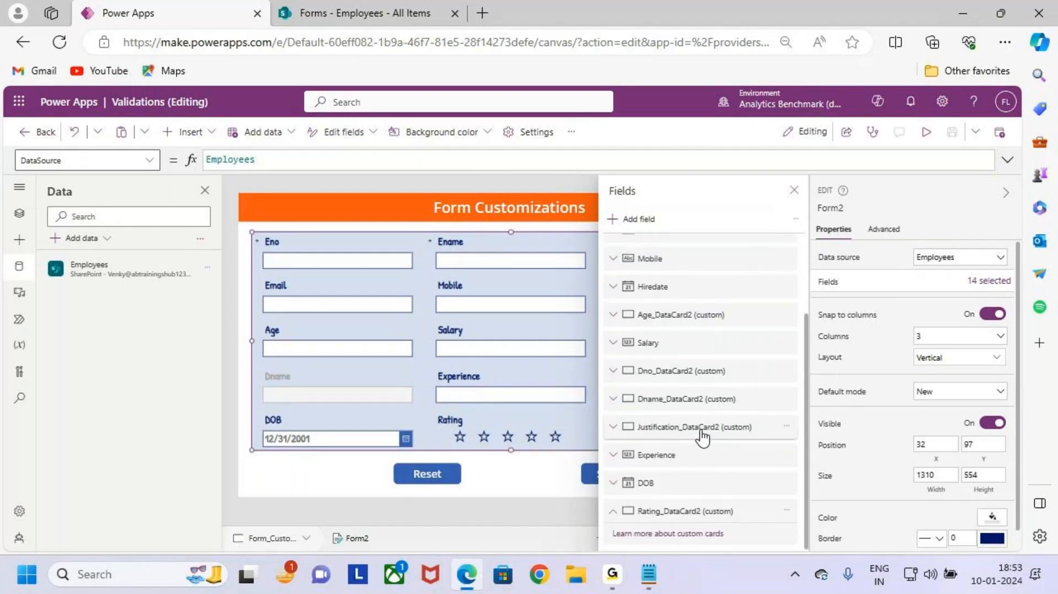
scroll(683, 430, up, 2)
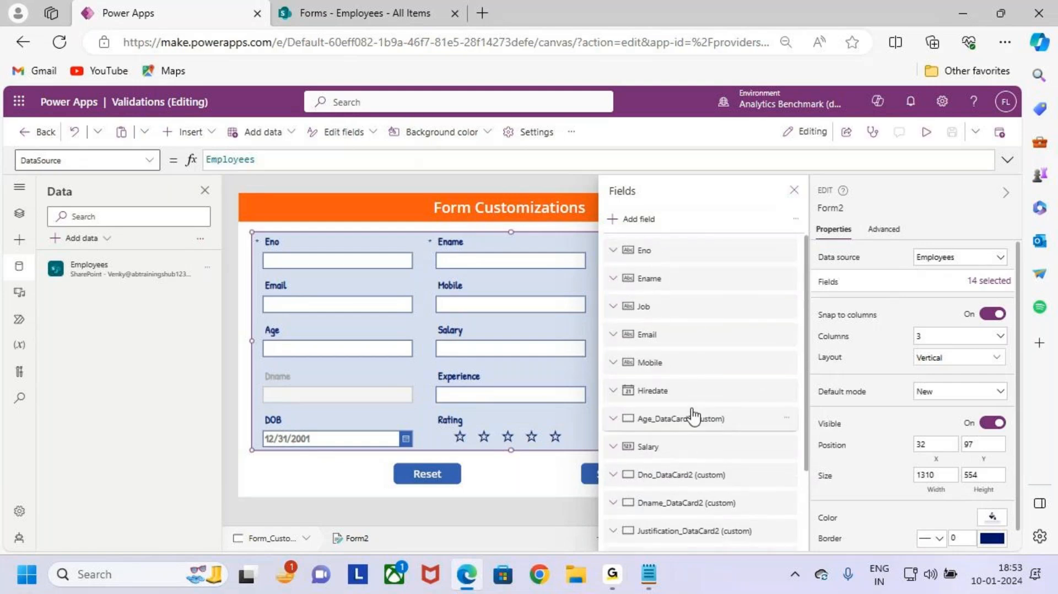
Step: Remove the Rating, DOB and Experience fields from the employee form
scroll(716, 452, down, 2)
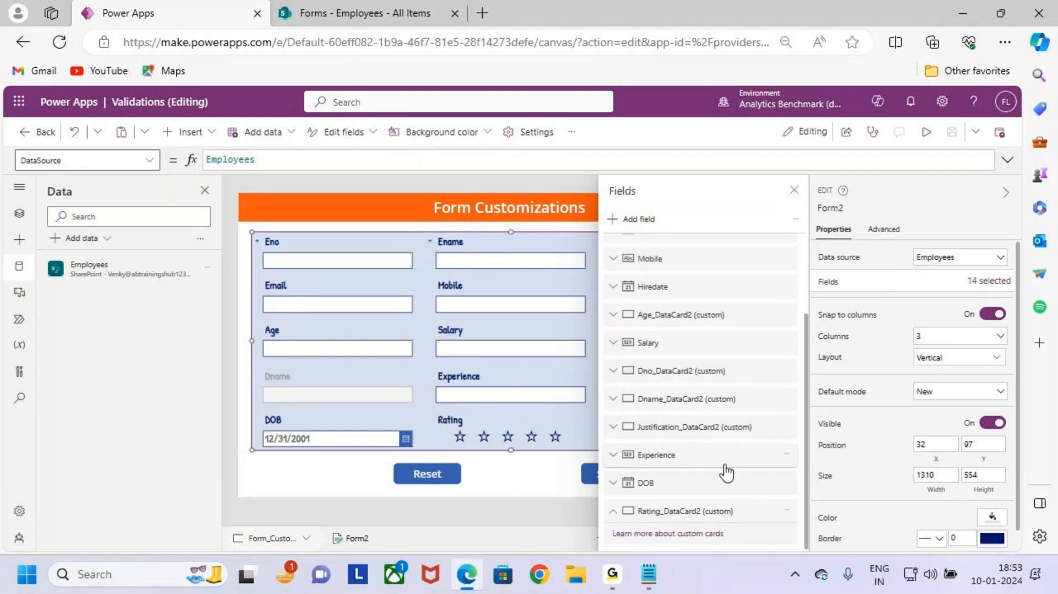
click(788, 513)
click(821, 489)
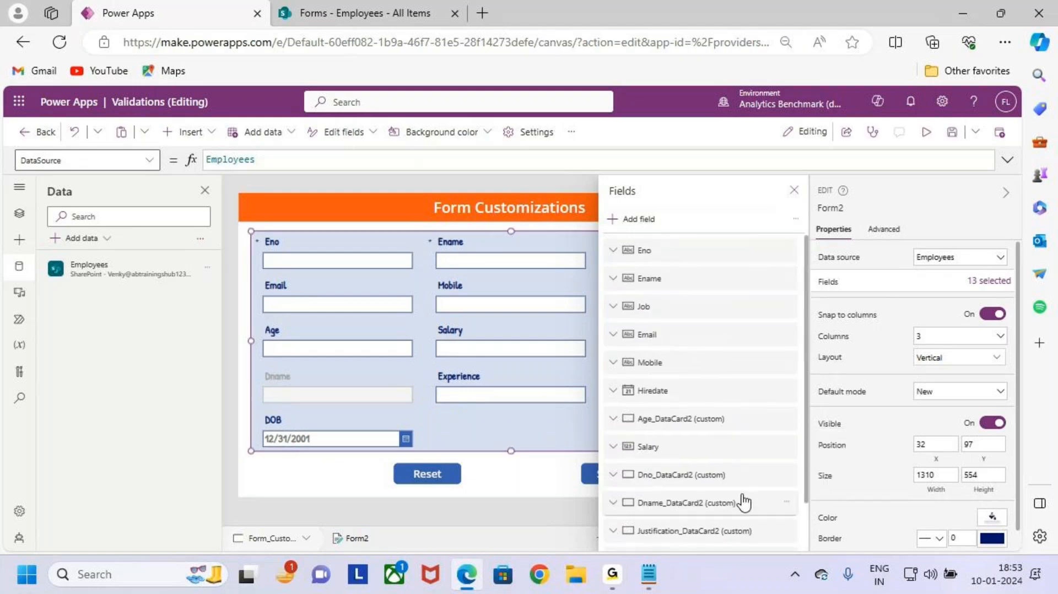
scroll(741, 501, down, 1)
click(787, 532)
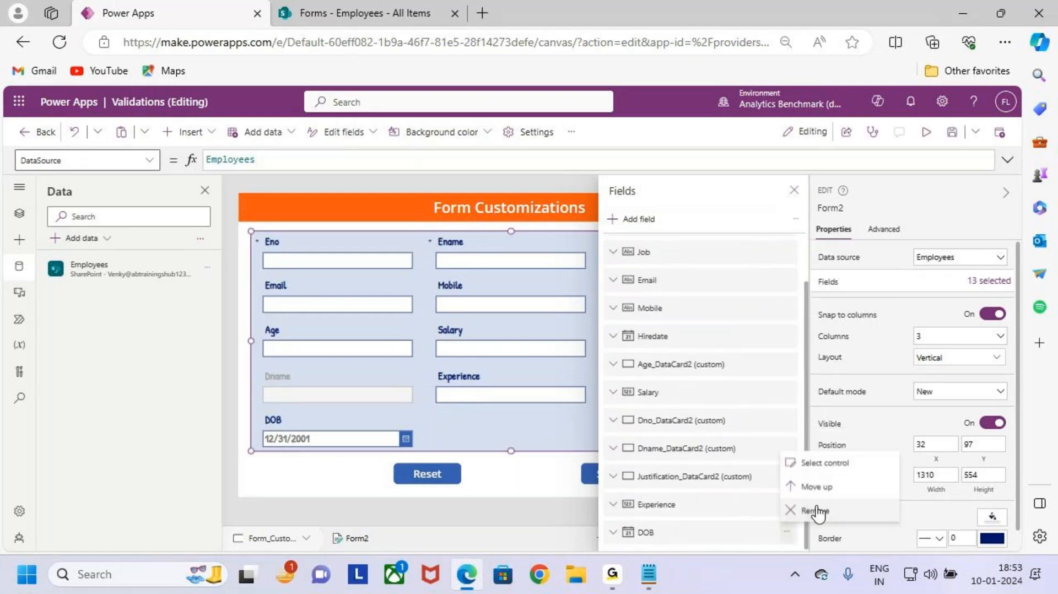
click(819, 513)
scroll(745, 485, down, 1)
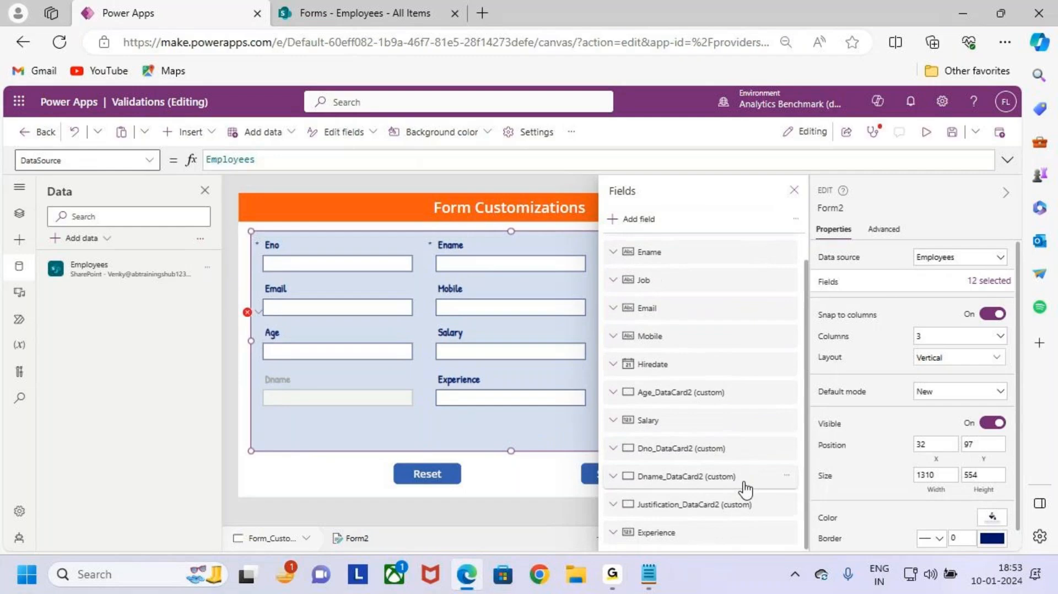
click(787, 533)
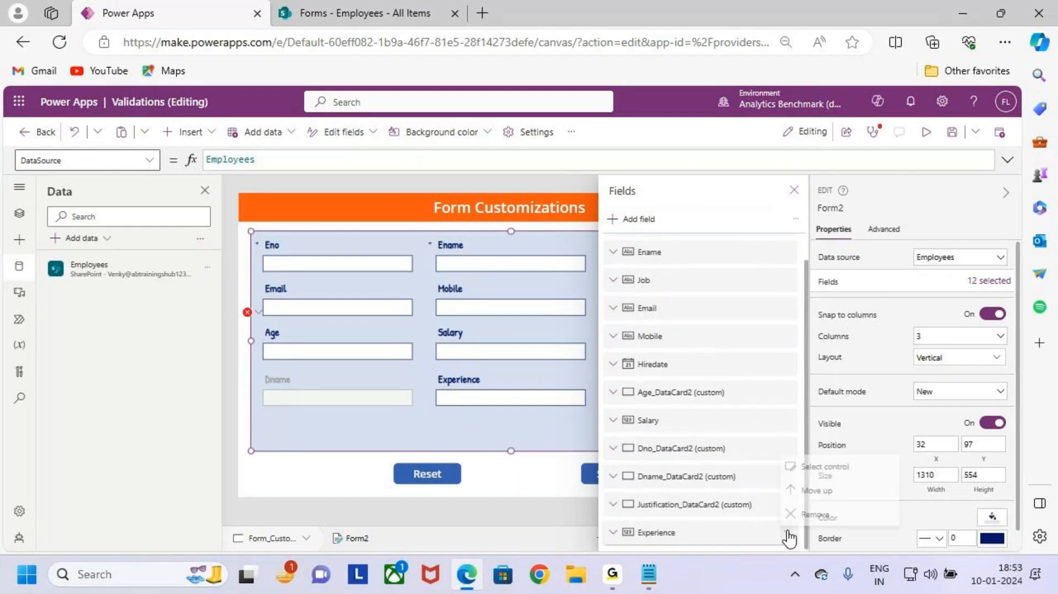
click(824, 513)
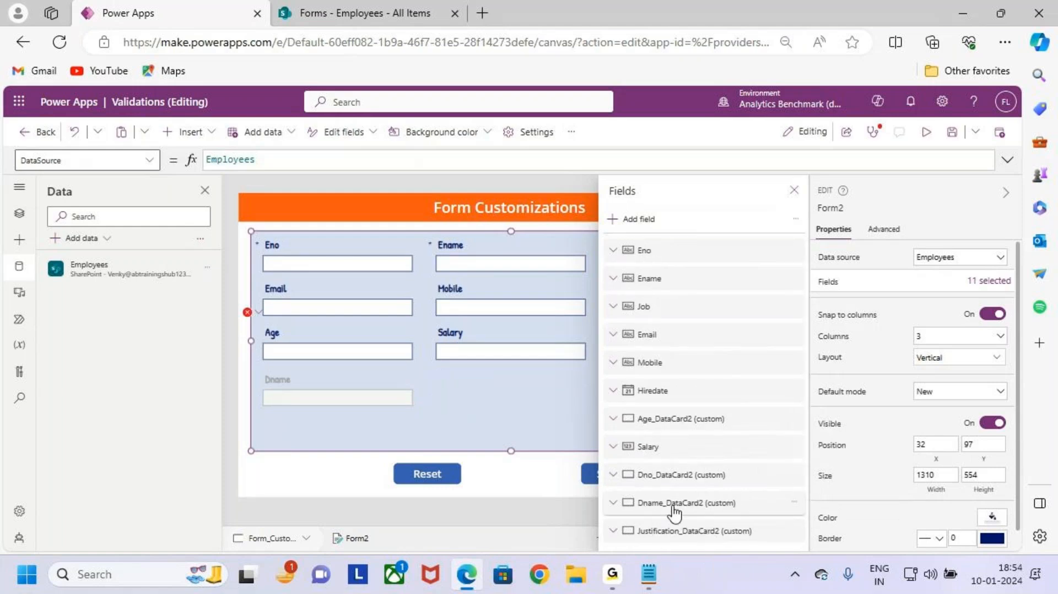
Step: Remove the Dname and Dno custom cards from the form's field list
click(794, 502)
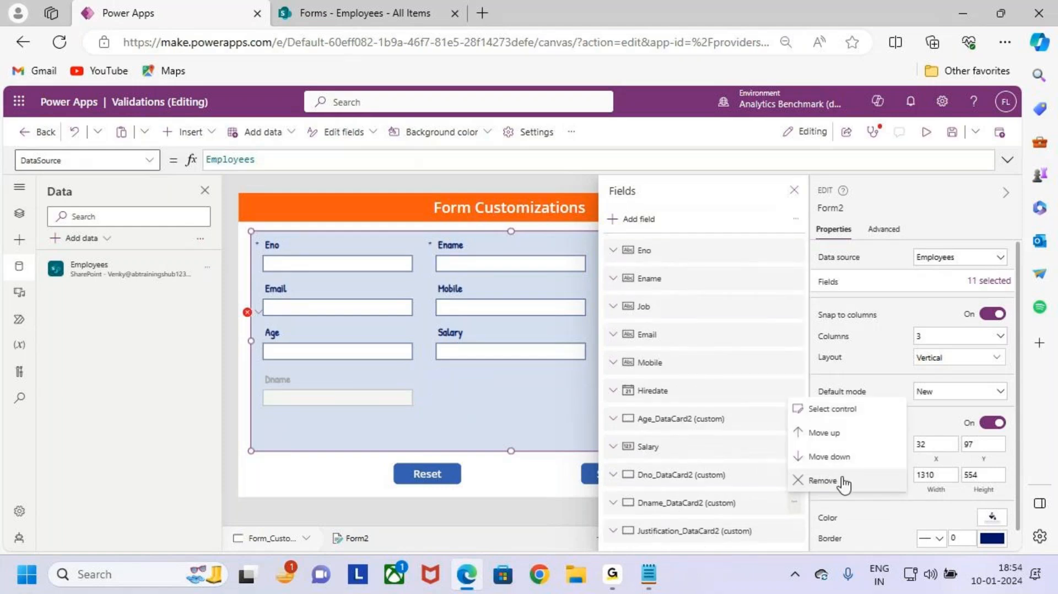
click(810, 481)
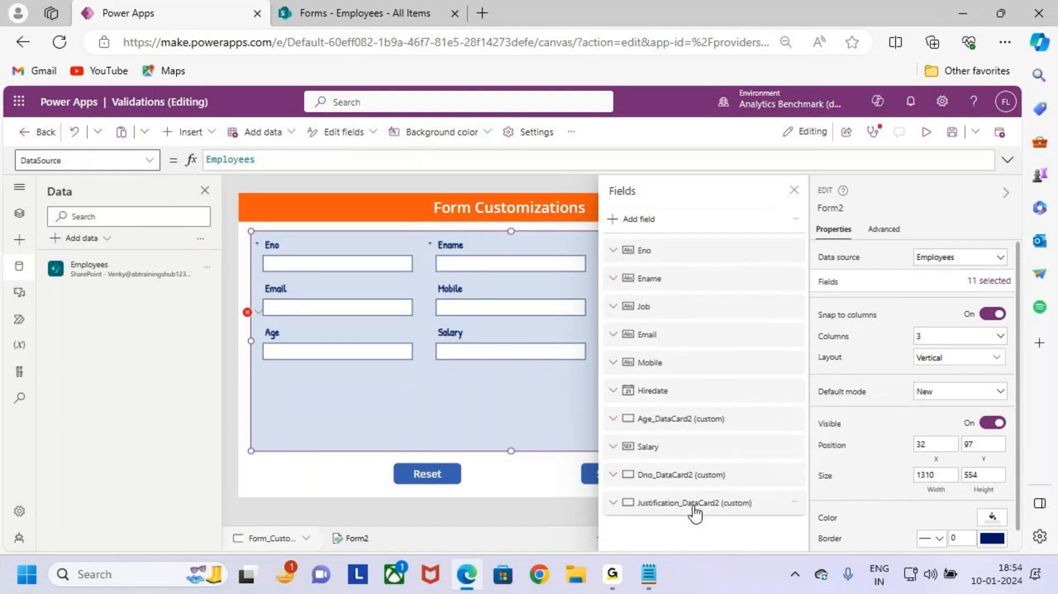
click(695, 507)
click(713, 475)
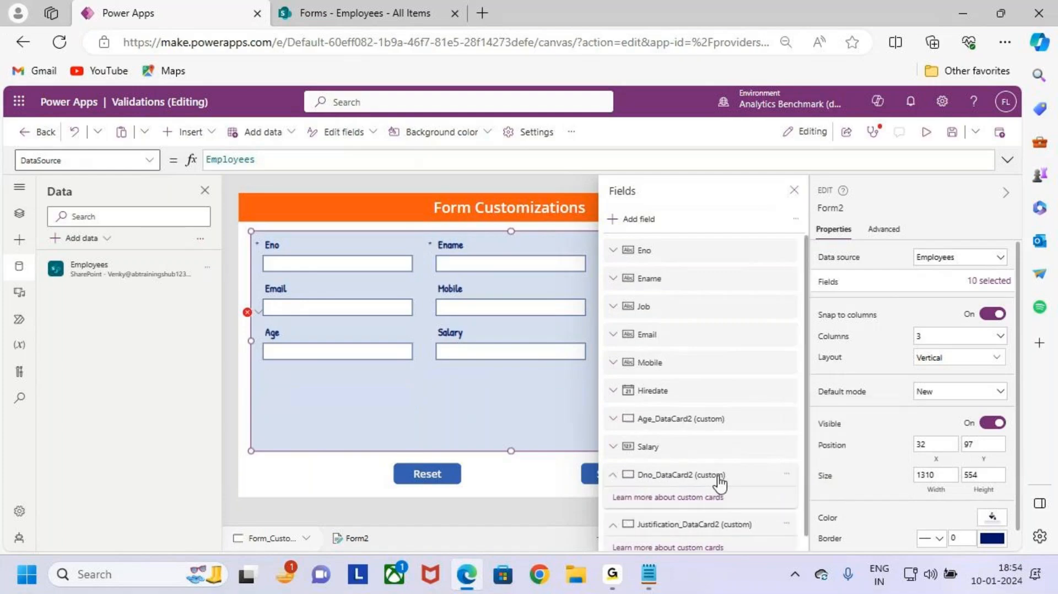
click(788, 476)
click(821, 450)
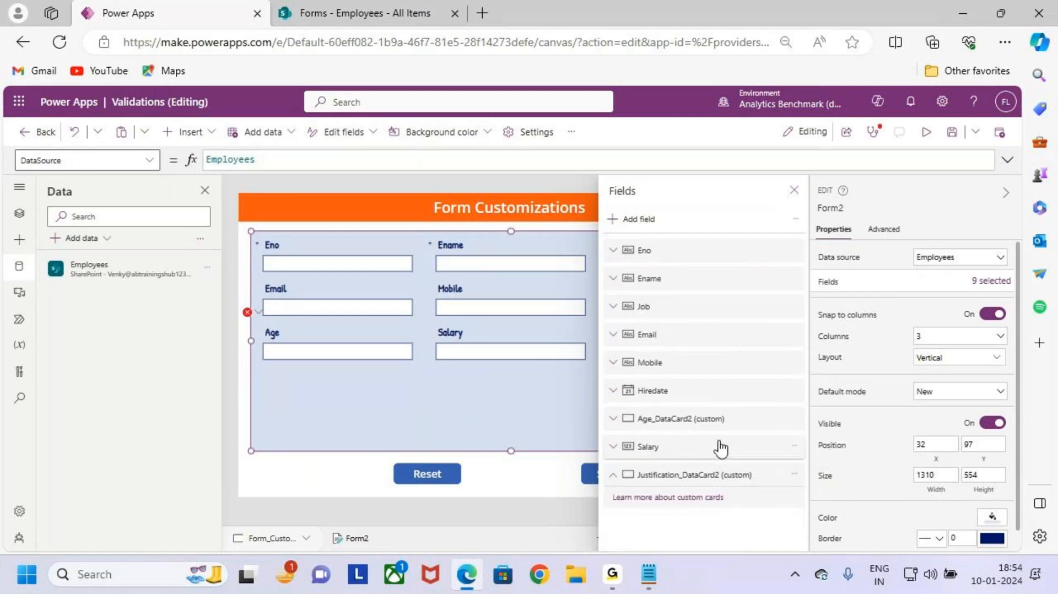
Step: Remove the Hiredate field from the form and close the field list
click(665, 393)
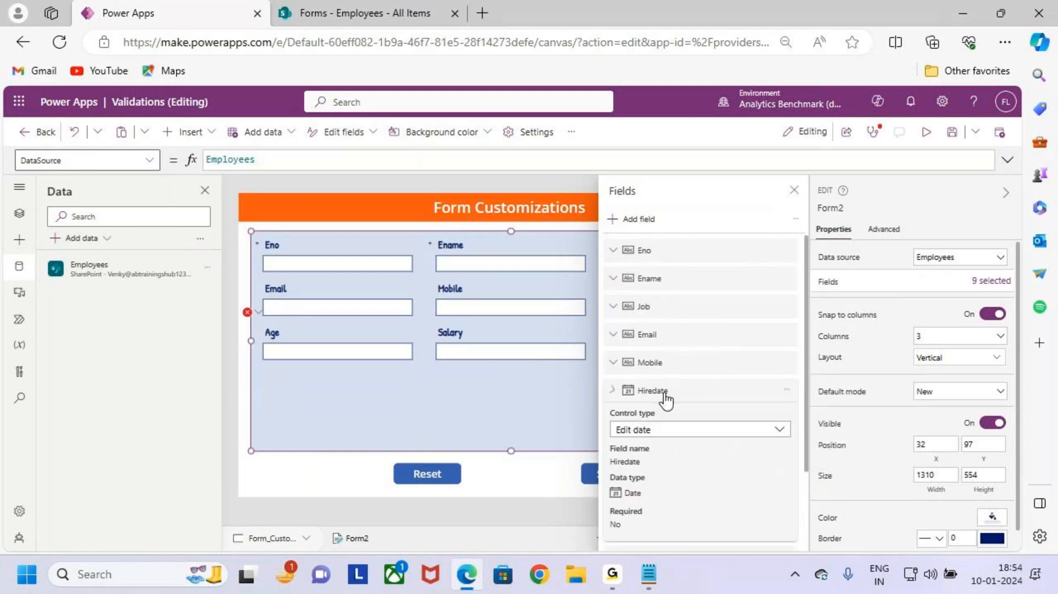
click(786, 389)
click(831, 482)
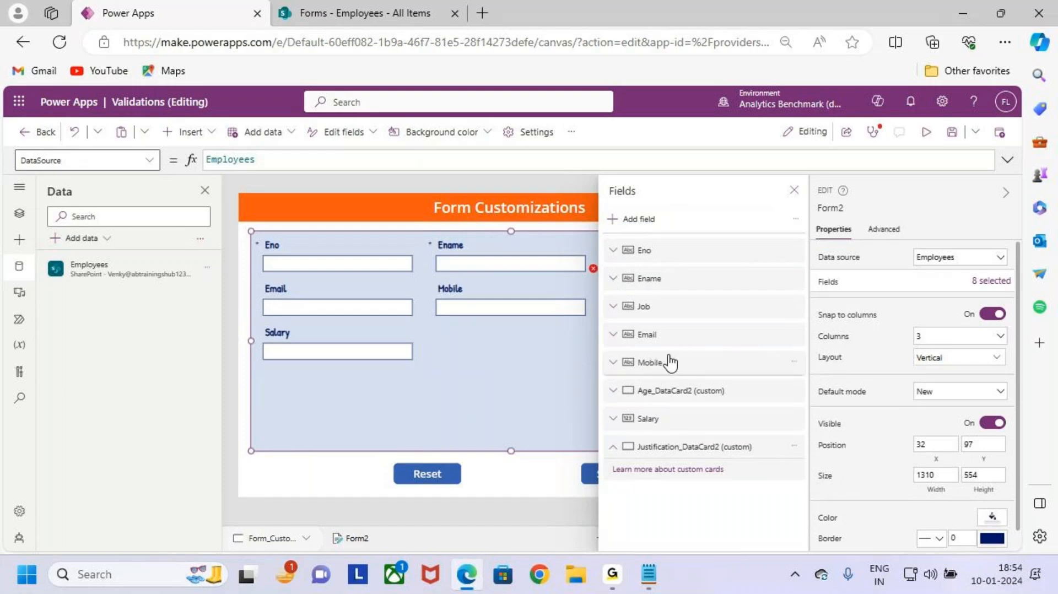
click(793, 190)
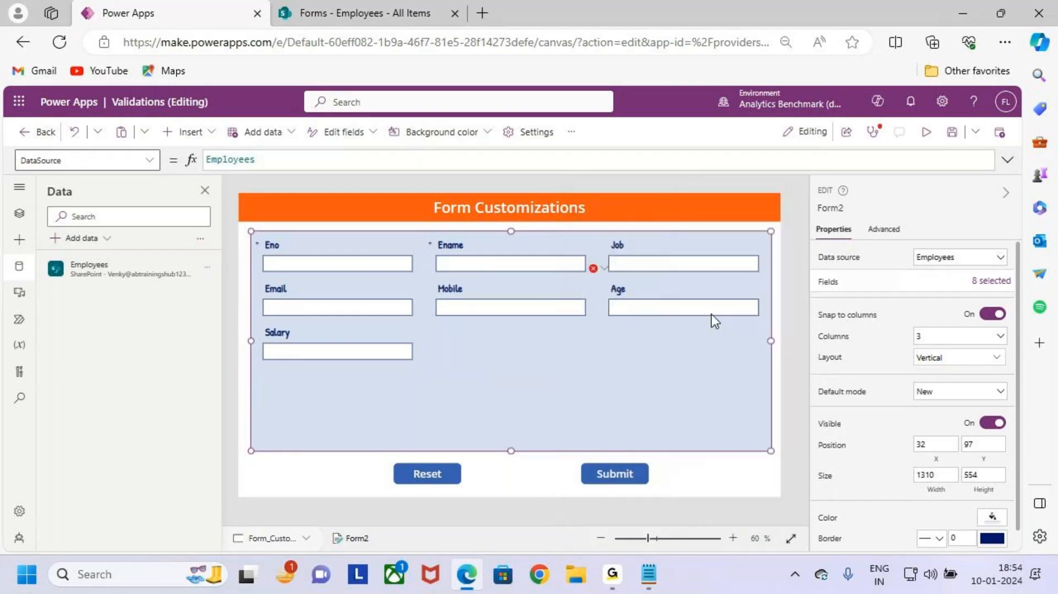
Step: Select the Age card and examine its Default formula and its dependence on the DOB field
click(635, 296)
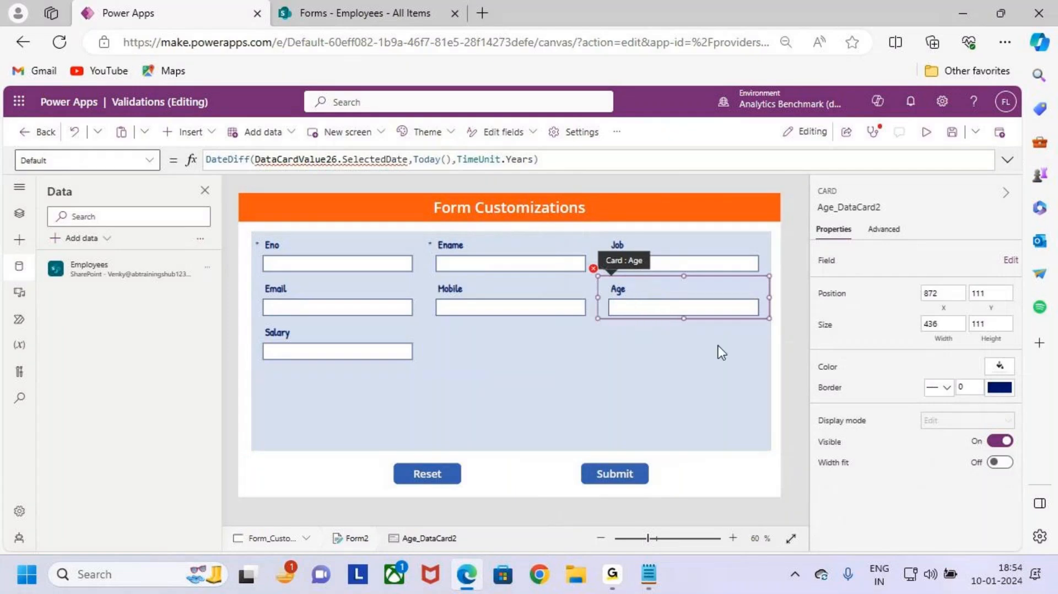
key(ctrl+2)
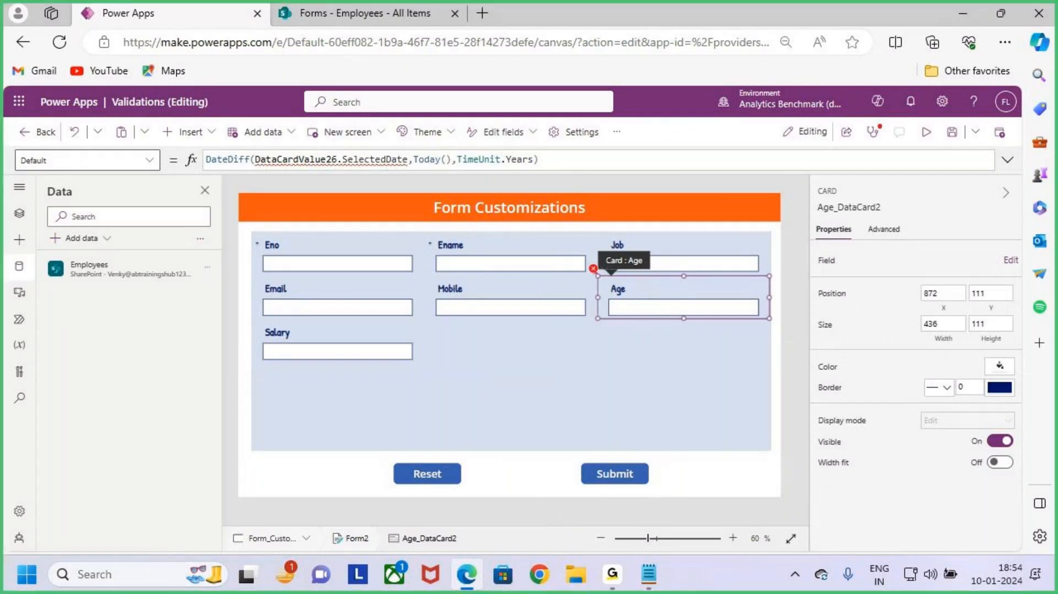
drag(593, 273, 788, 329)
mouse_move(759, 304)
mouse_down()
mouse_move(798, 384)
mouse_move(826, 372)
mouse_up()
mouse_move(695, 418)
mouse_down()
mouse_move(693, 472)
mouse_move(705, 487)
mouse_up()
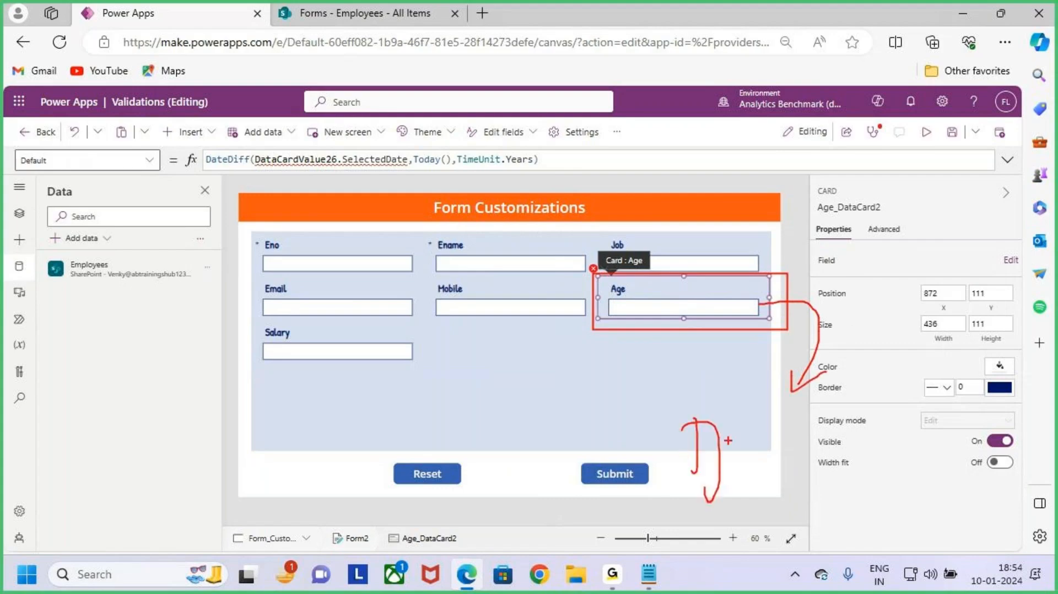
drag(736, 439, 747, 440)
drag(766, 427, 765, 466)
mouse_move(799, 436)
mouse_down()
mouse_move(725, 380)
mouse_move(794, 422)
mouse_up()
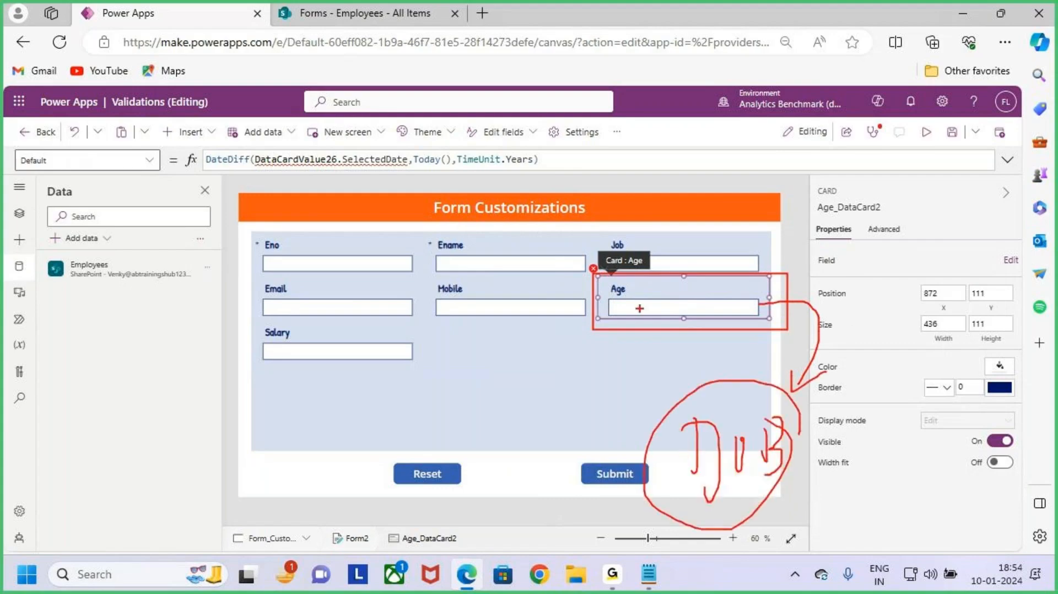
drag(655, 308, 667, 383)
drag(655, 297, 639, 330)
drag(642, 318, 660, 324)
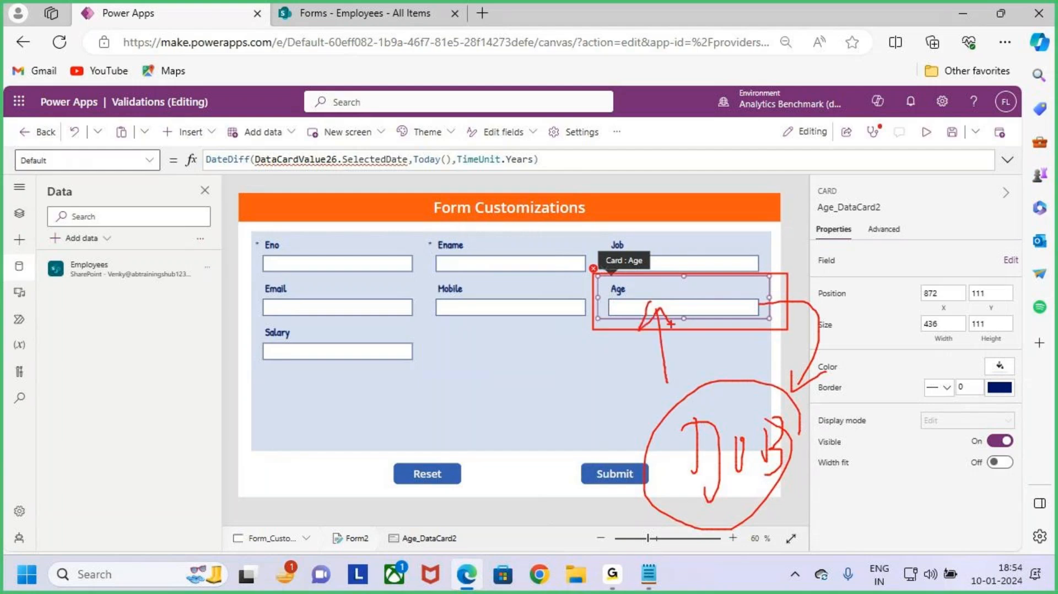
key(Escape)
Step: Remove the Age custom card from the employee form and close the field list
click(699, 363)
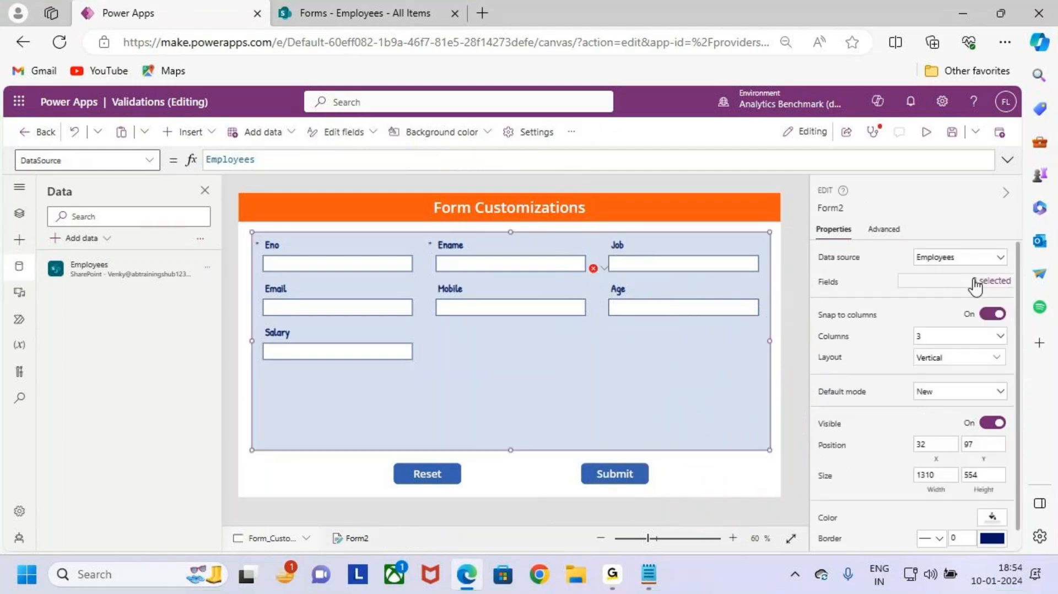
click(975, 282)
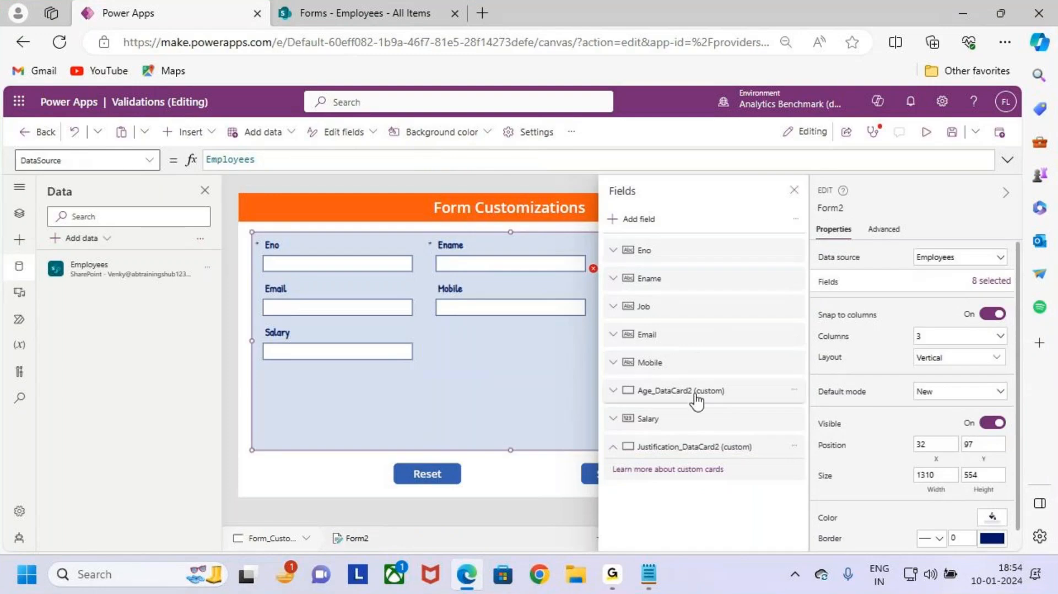
click(794, 391)
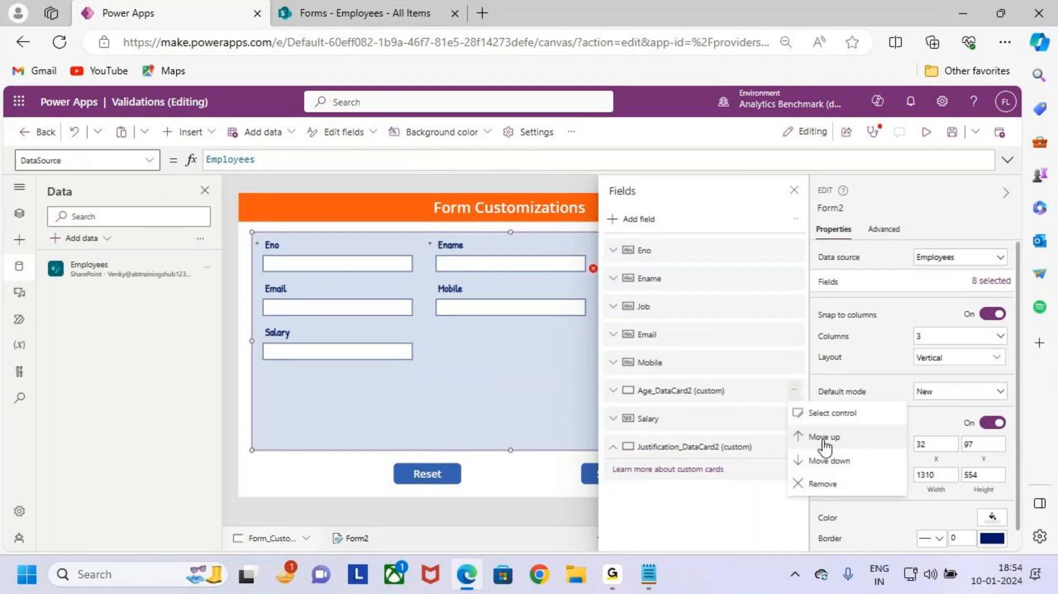
click(823, 484)
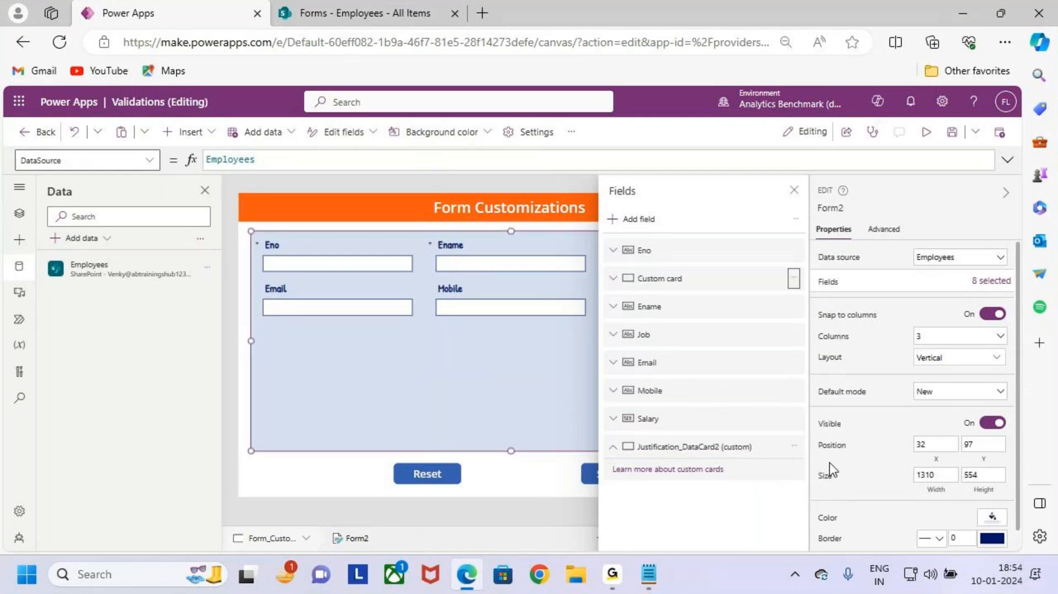
click(794, 191)
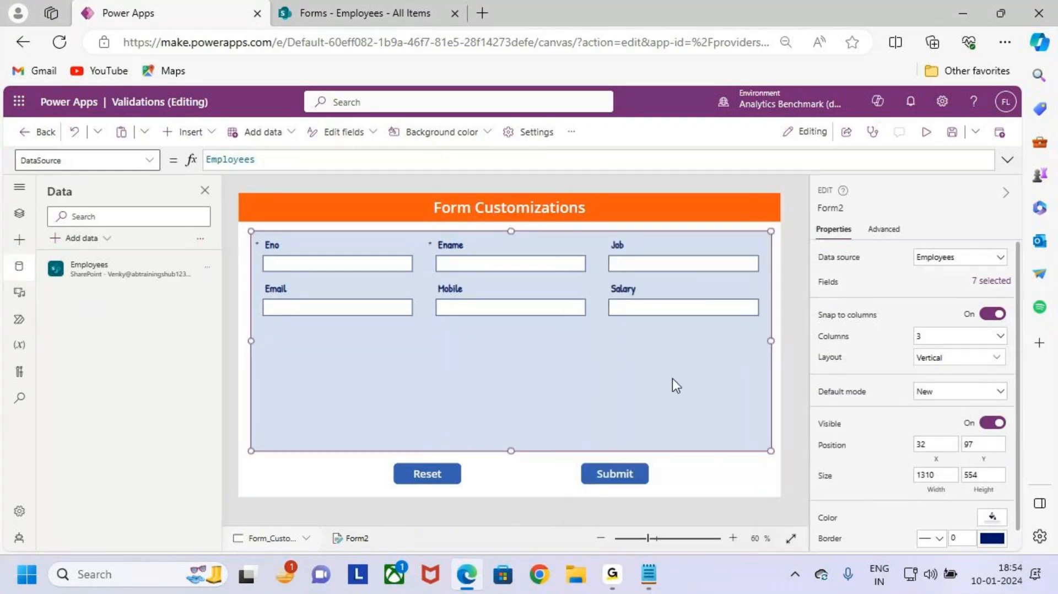
key(ctrl+2)
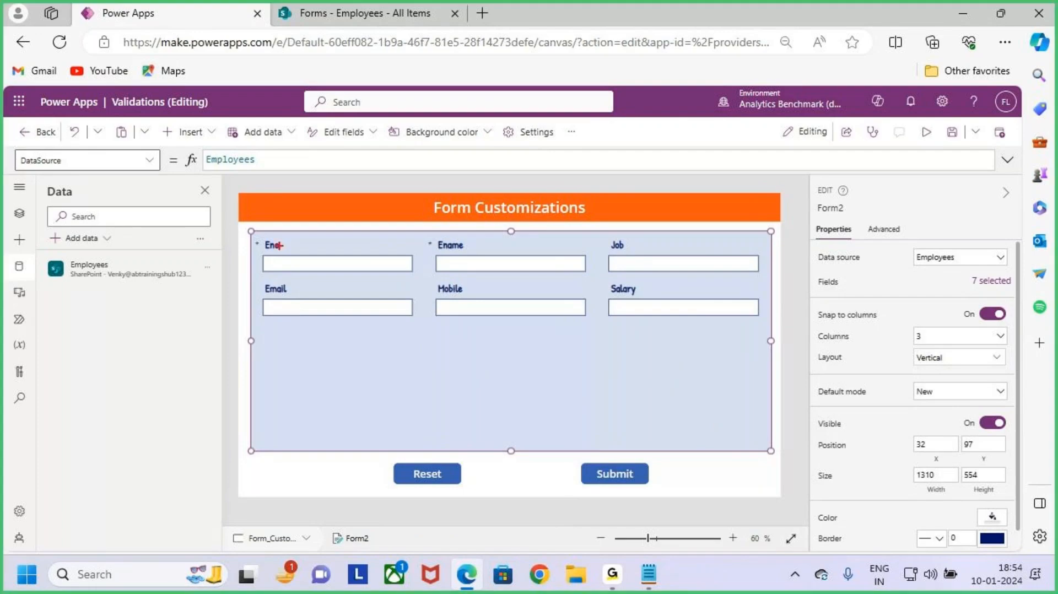
mouse_move(250, 229)
mouse_down()
mouse_move(472, 323)
mouse_move(761, 425)
mouse_move(756, 444)
mouse_up()
key(Escape)
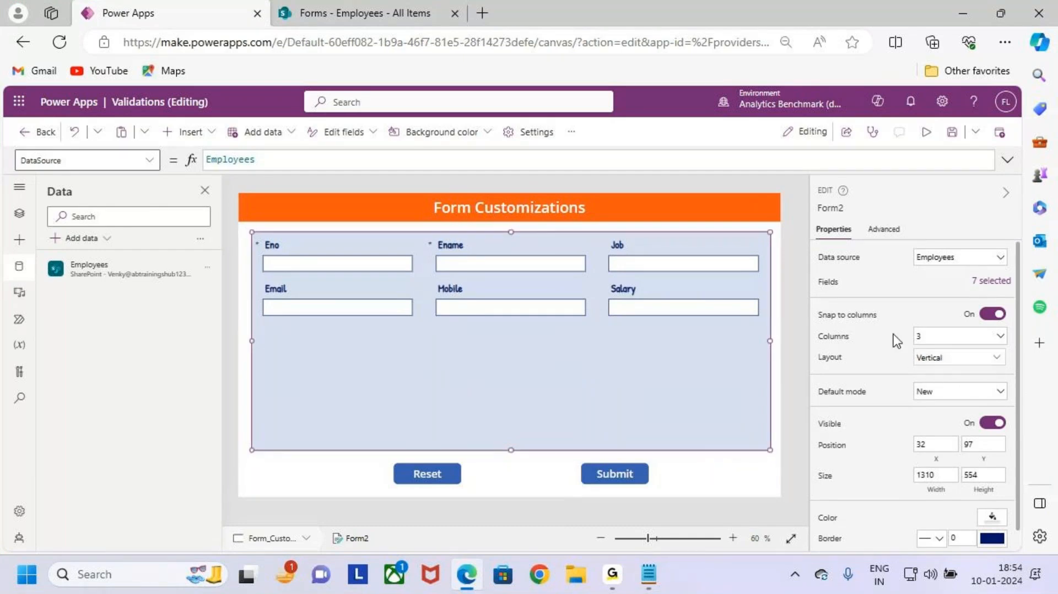
key(ctrl+2)
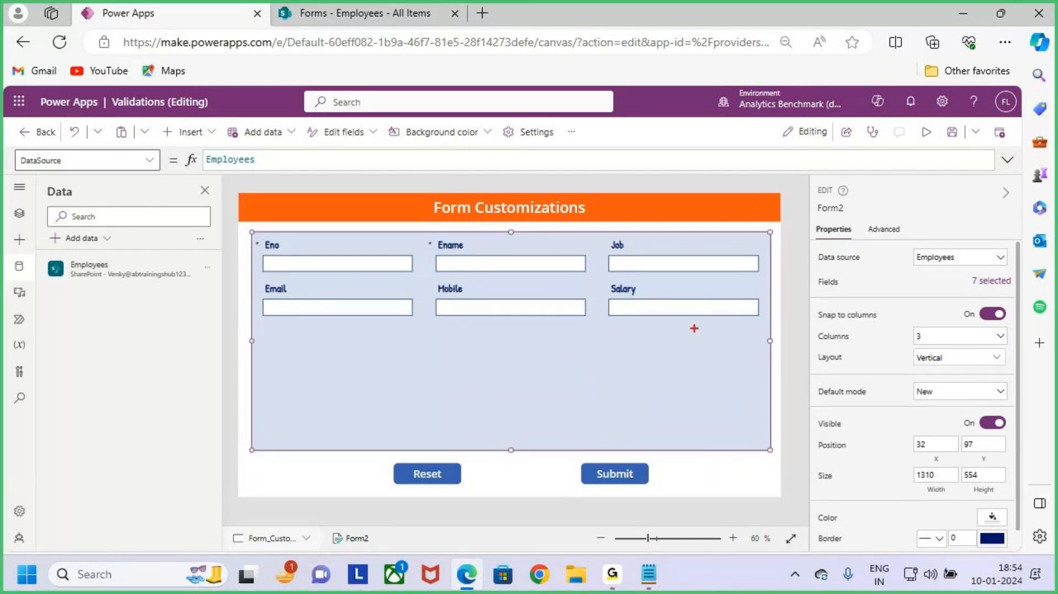
drag(258, 231, 404, 348)
drag(442, 230, 571, 370)
drag(619, 239, 718, 350)
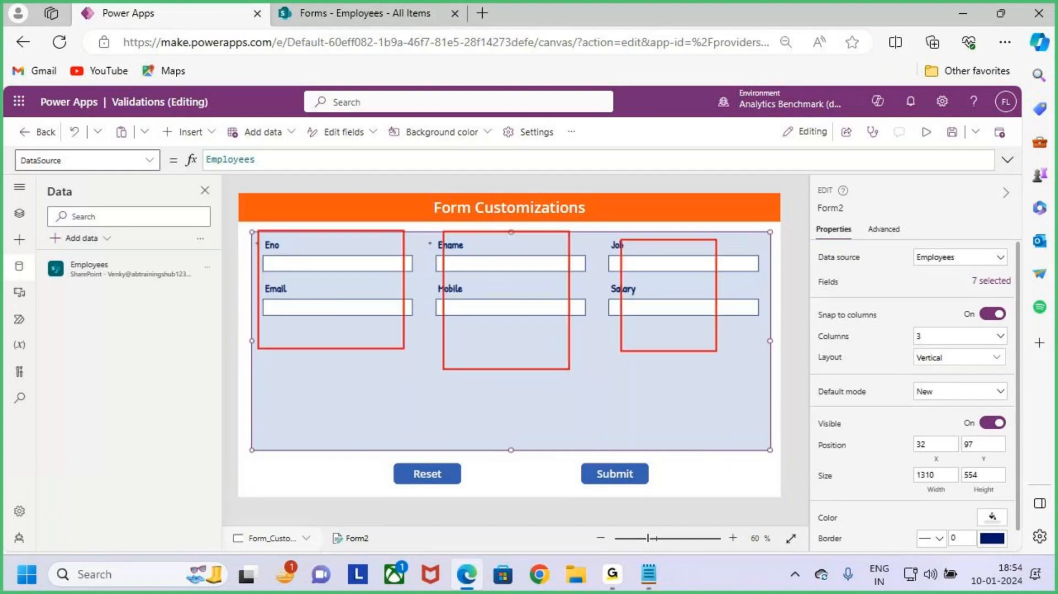
key(Escape)
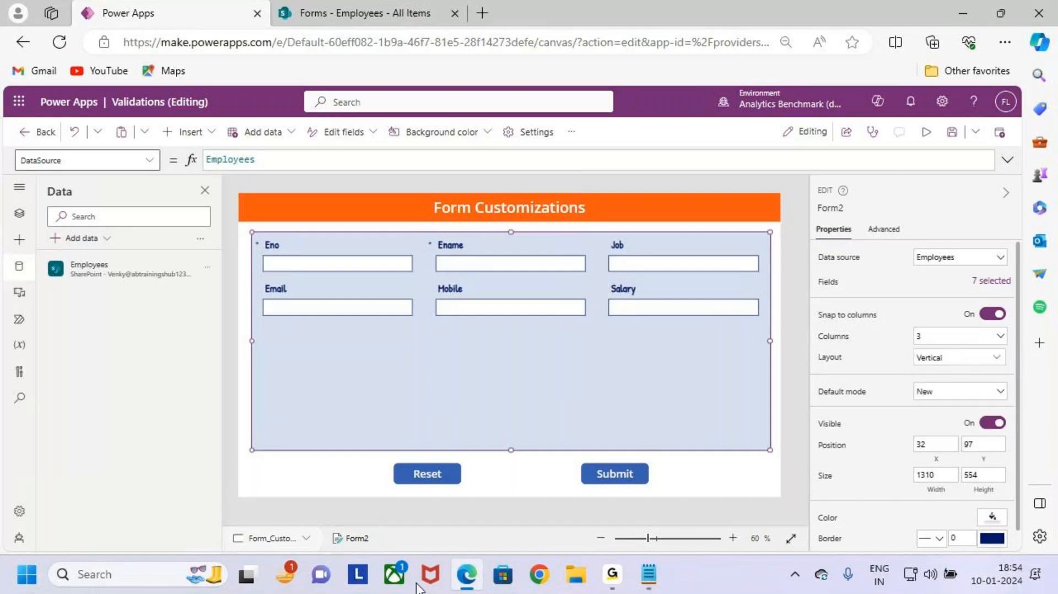
Step: Set the form's layout to Horizontal and its number of columns to 1
click(959, 357)
click(950, 447)
click(947, 338)
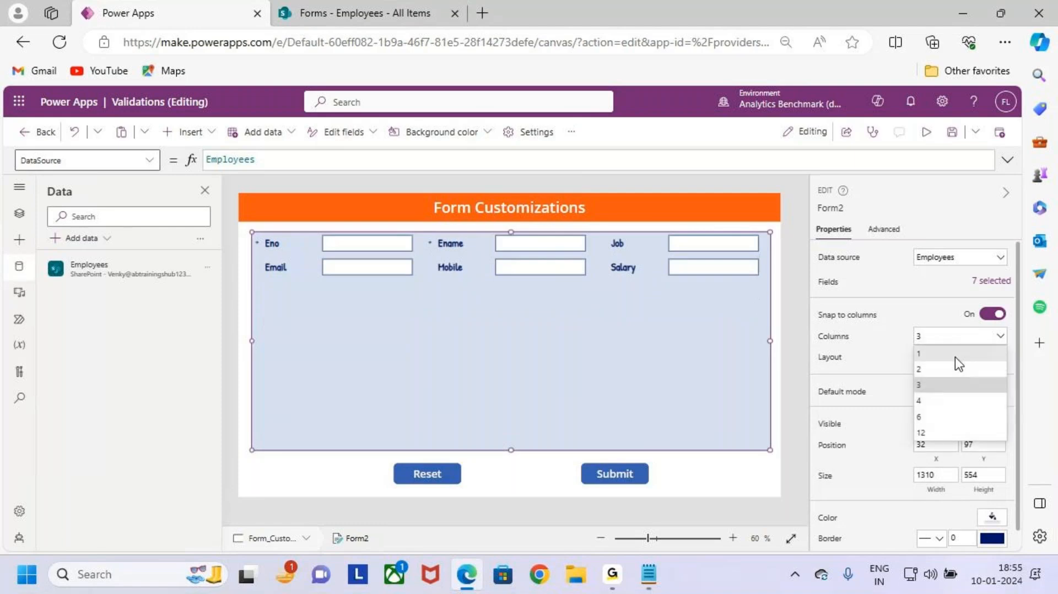
click(955, 359)
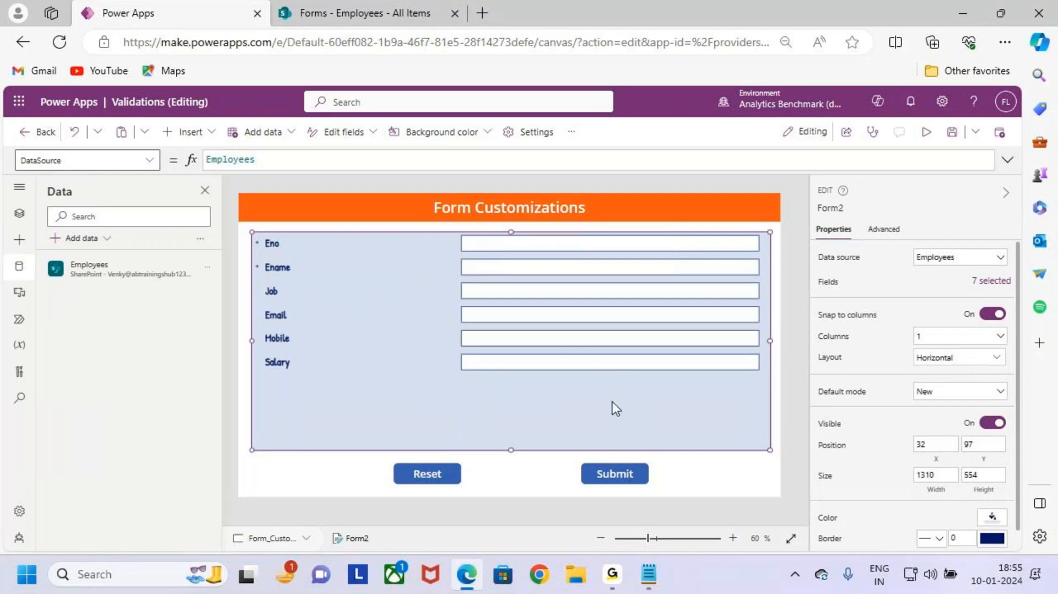
Step: Shorten the form from its lower edge to a height of about 390 and save the app
drag(512, 450, 514, 385)
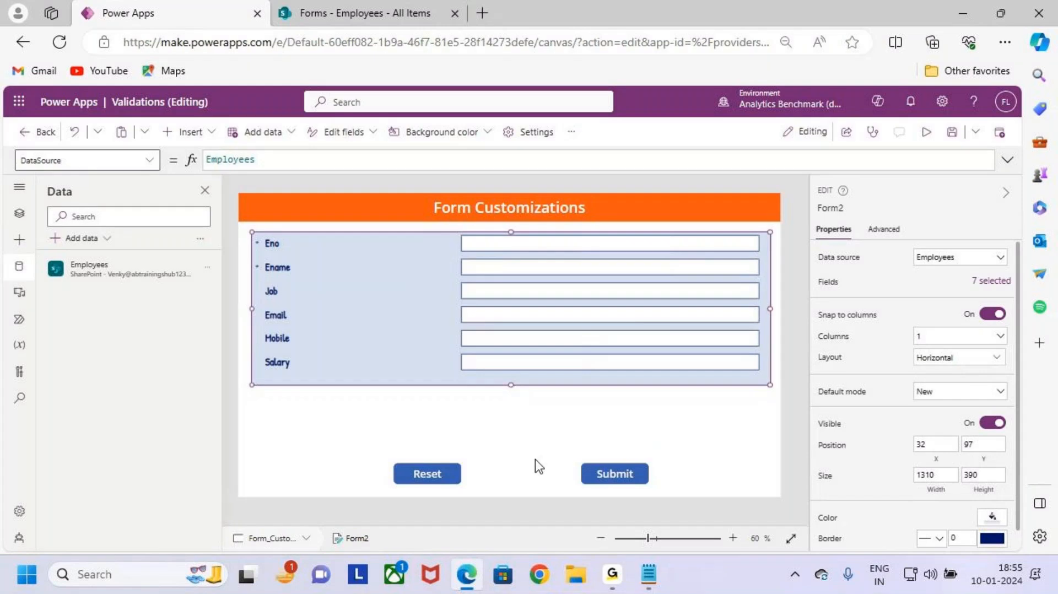
click(947, 134)
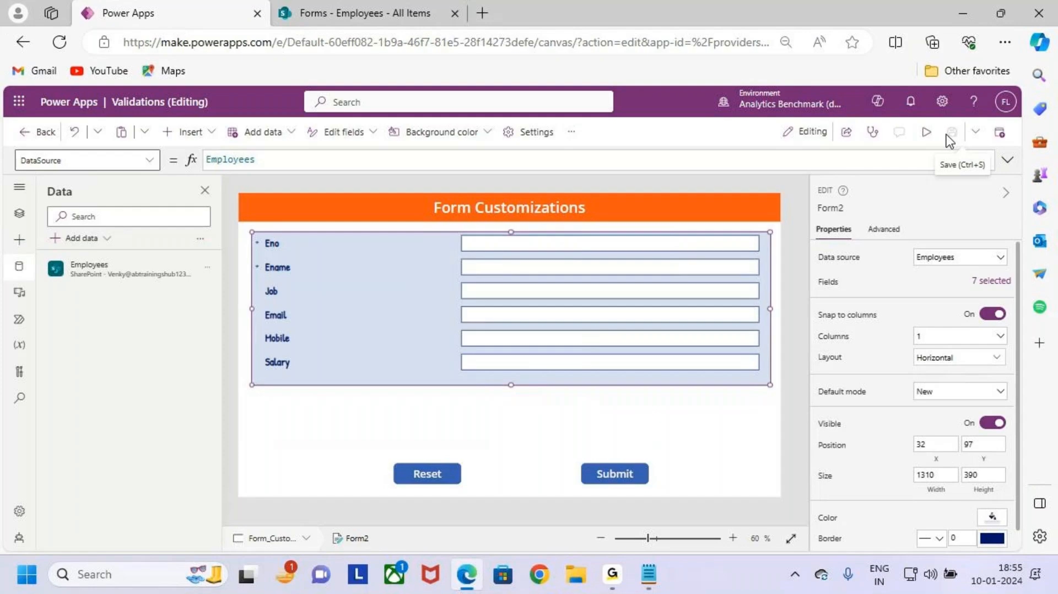
Step: Preview the app and fill in Eno 101, the employee's name, job Dev, a saved email with its mobile number, and salary 90000
click(925, 133)
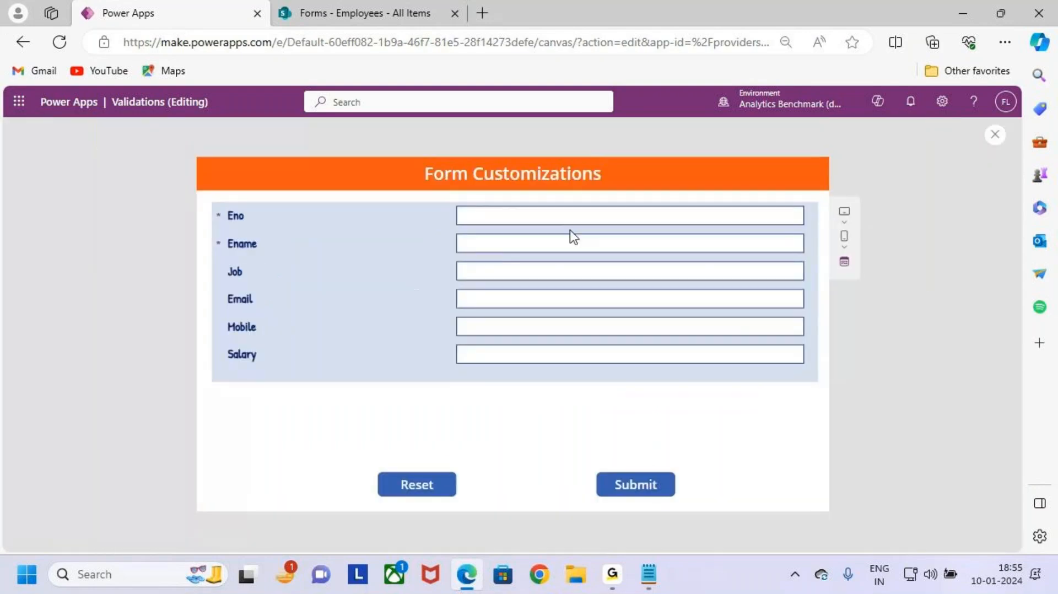
click(543, 214)
text(101)
click(526, 244)
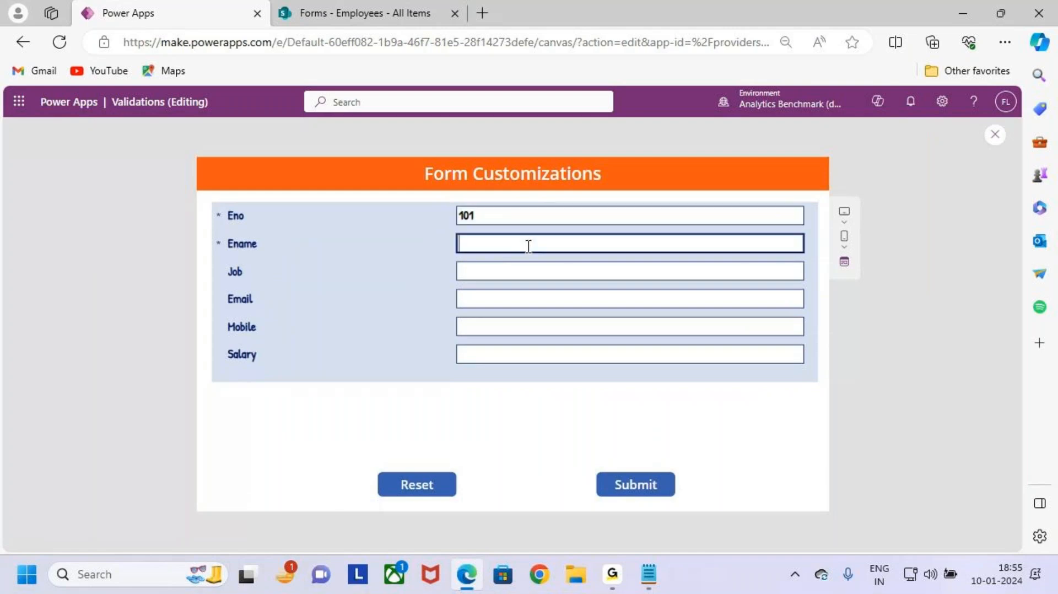
text(Warner)
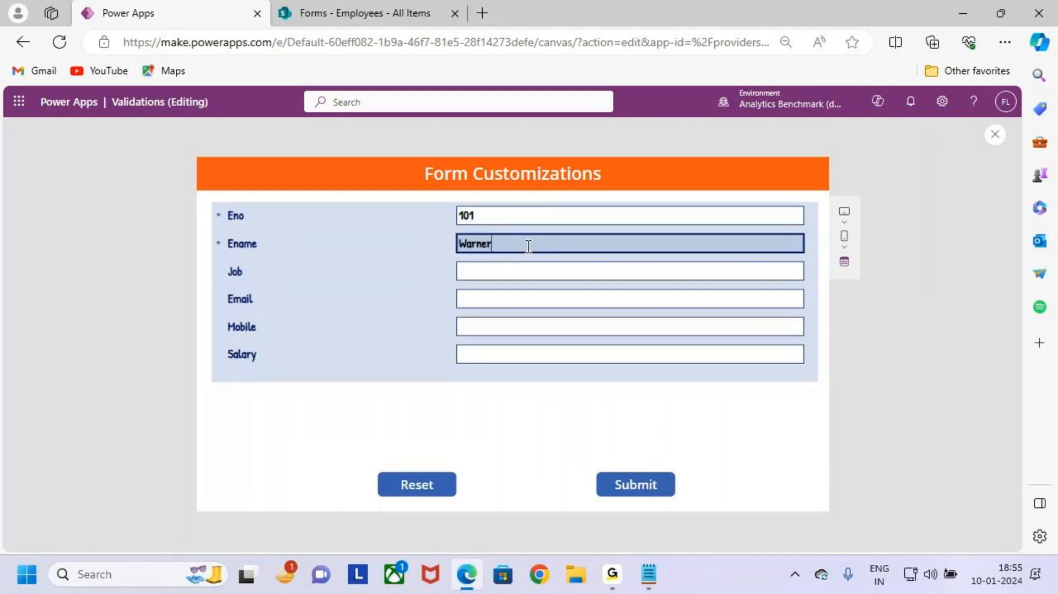
click(534, 268)
text(D)
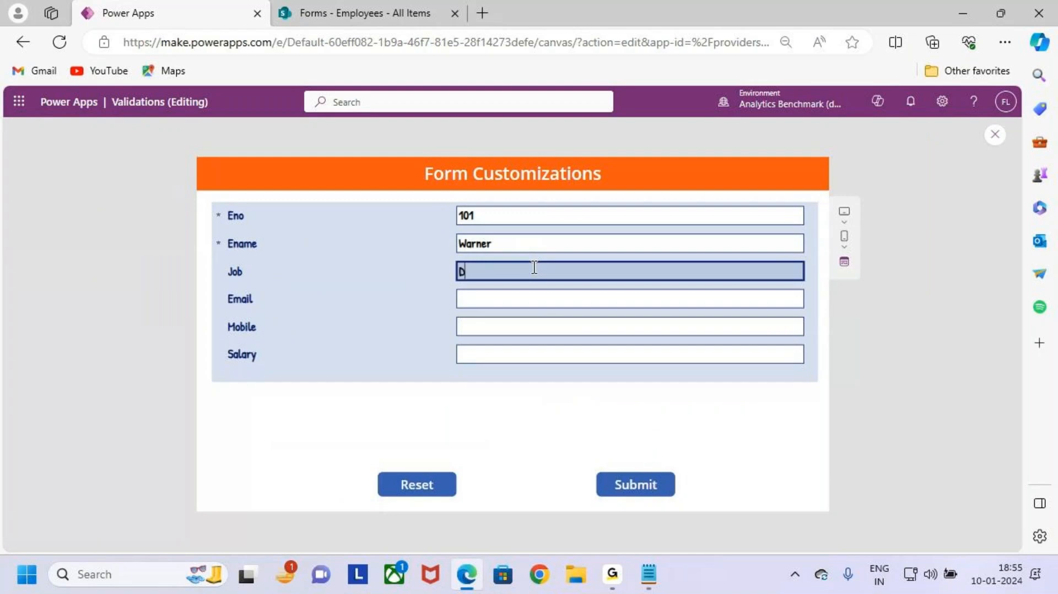
text(ev)
click(539, 298)
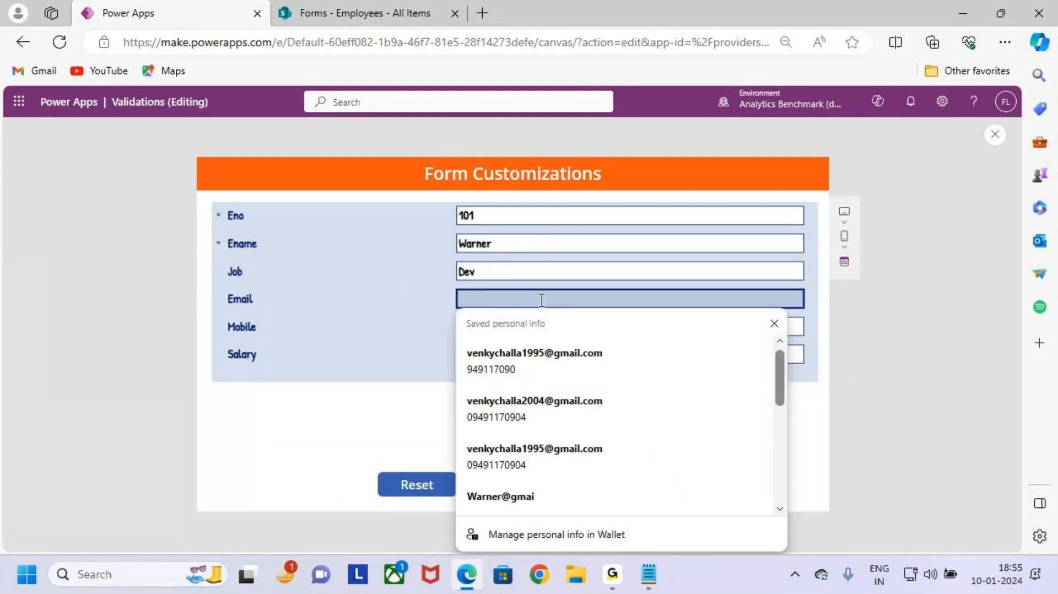
click(621, 358)
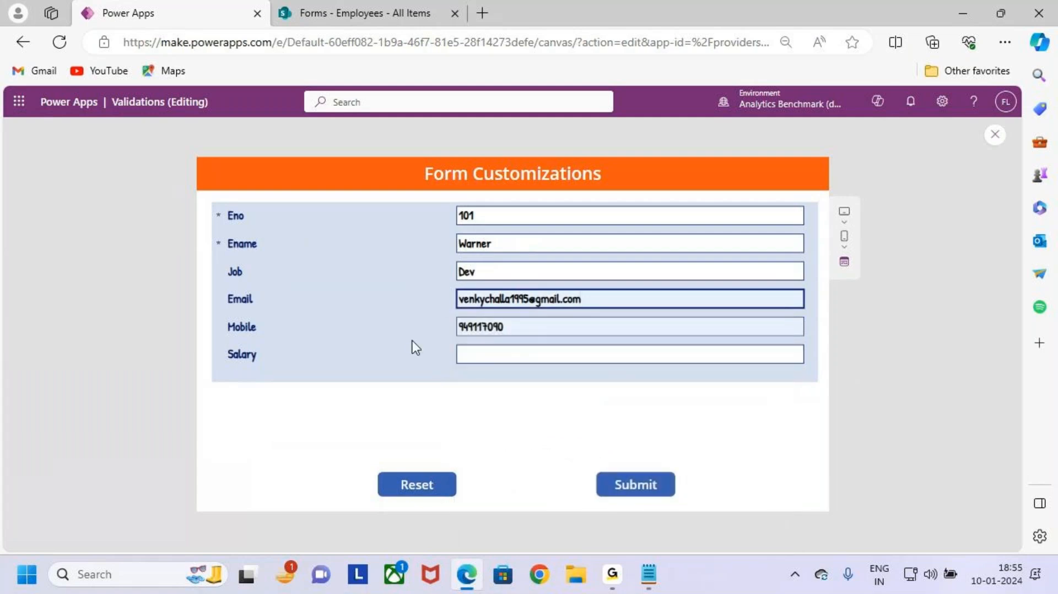
click(516, 356)
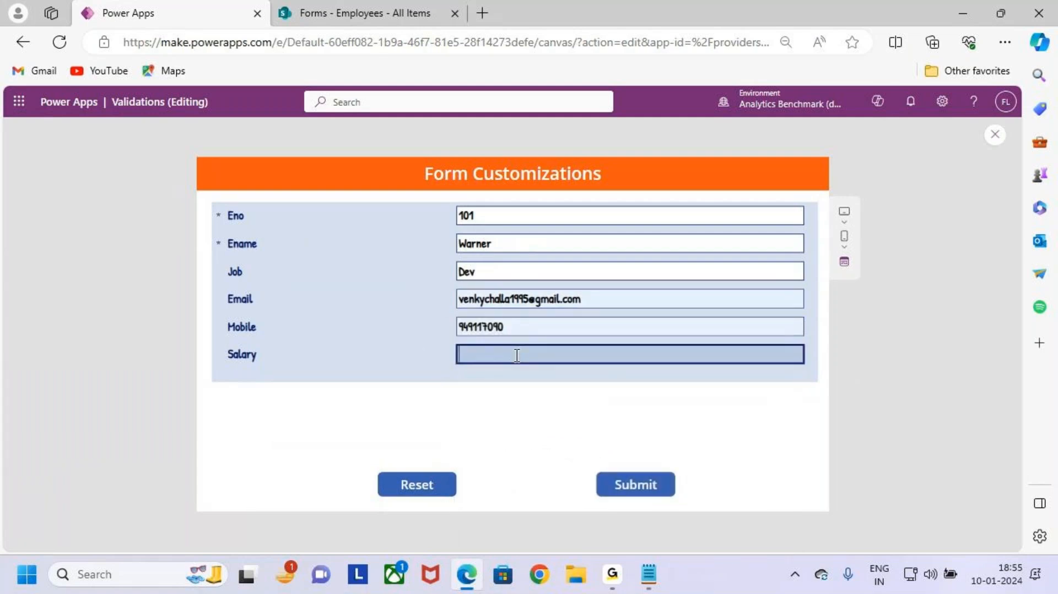
text(900000)
key(BackSpace)
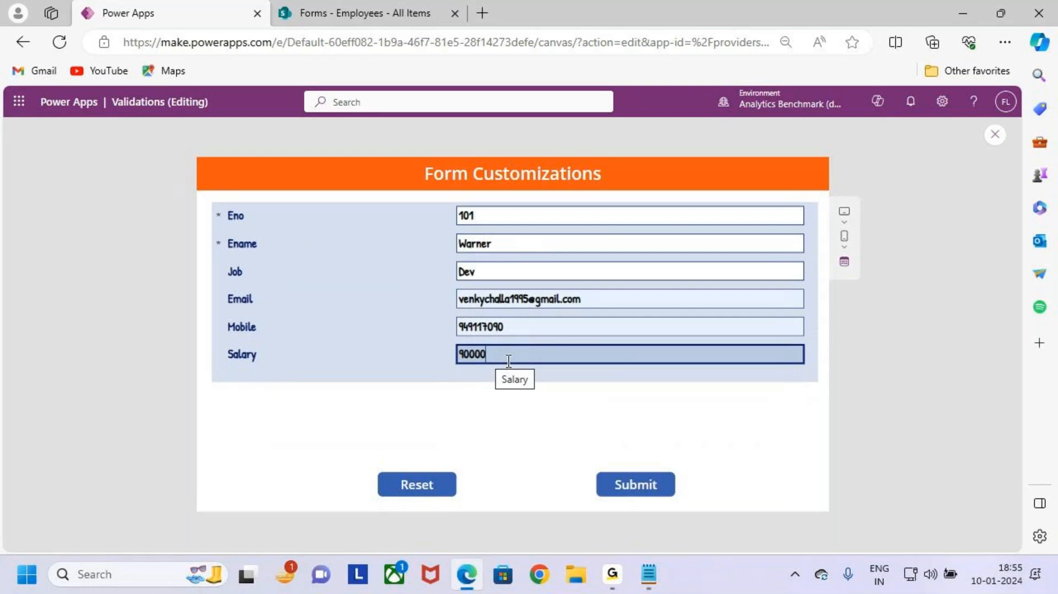
Step: Replace the salary with 110000 and check for the Justification field beneath it
key(BackSpace)
key(BackSpace)
key(BackSpace)
key(BackSpace)
key(BackSpace)
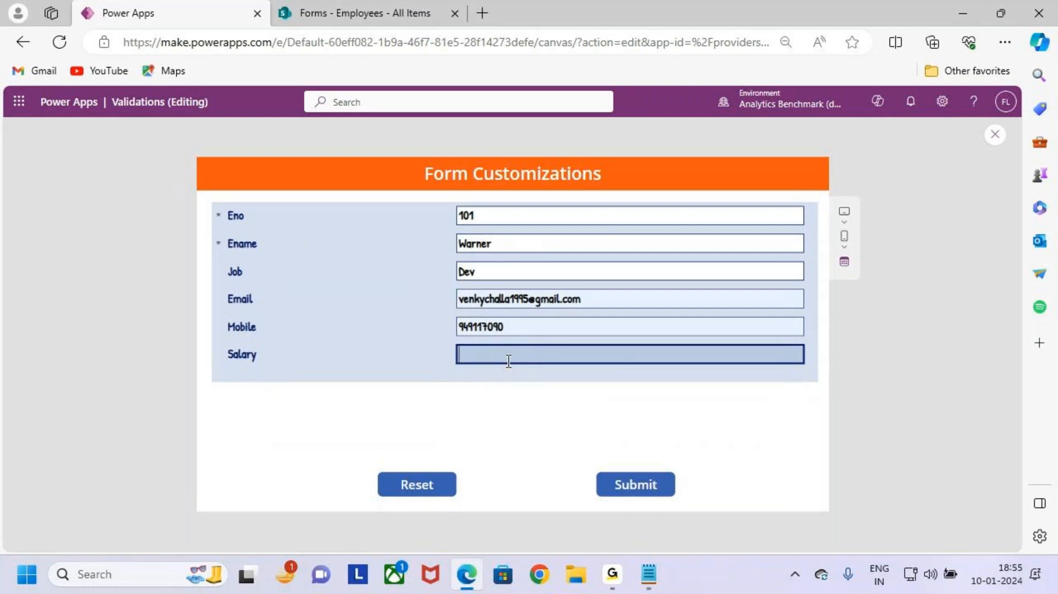
text(110000)
scroll(546, 325, down, 1)
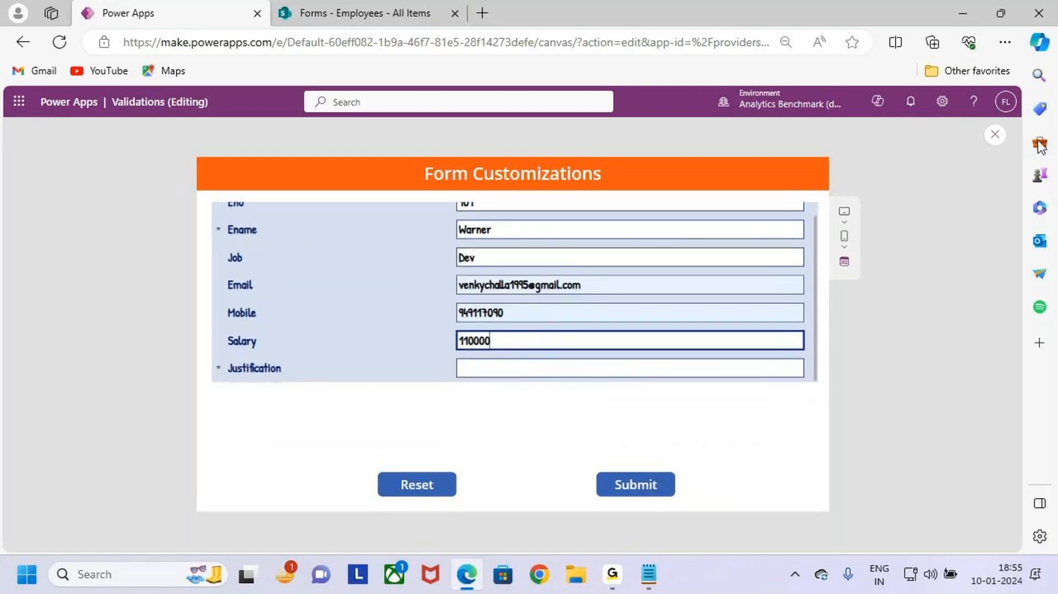
Step: Close the preview and lengthen the form from its lower edge to a height of about 550
click(994, 135)
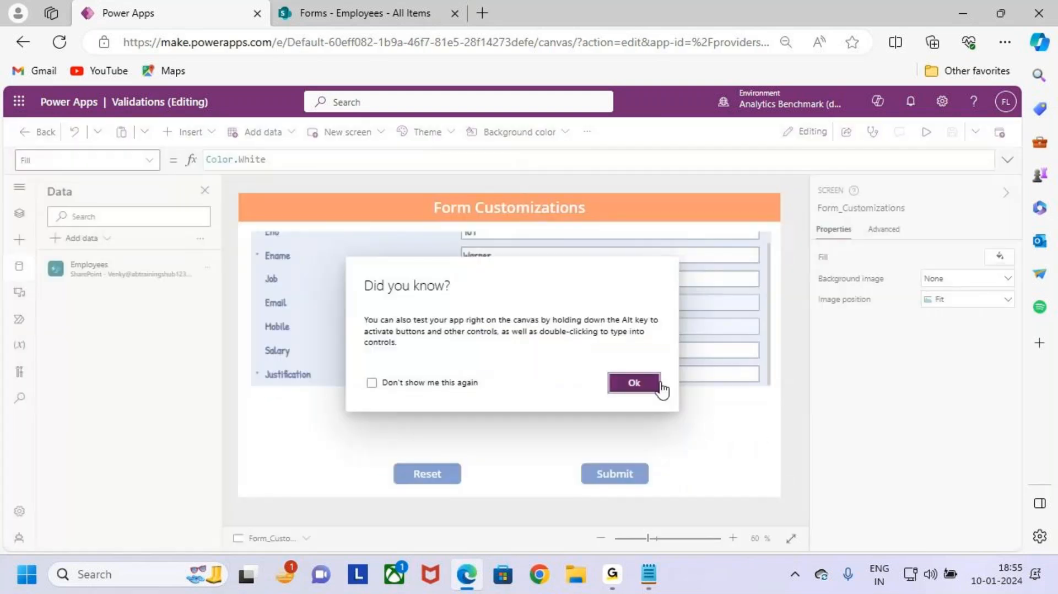
click(656, 386)
click(463, 384)
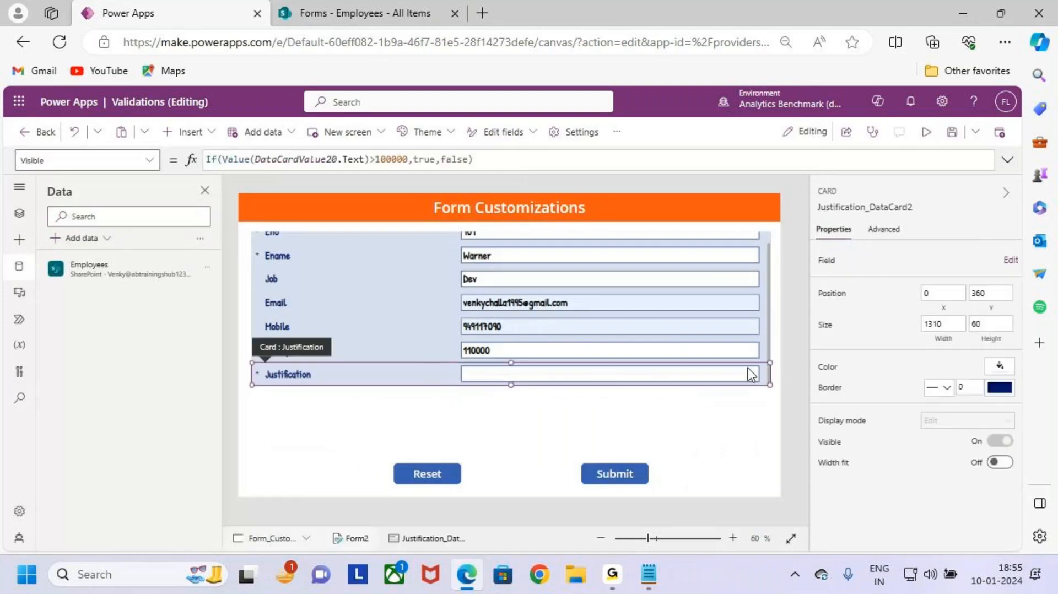
click(769, 357)
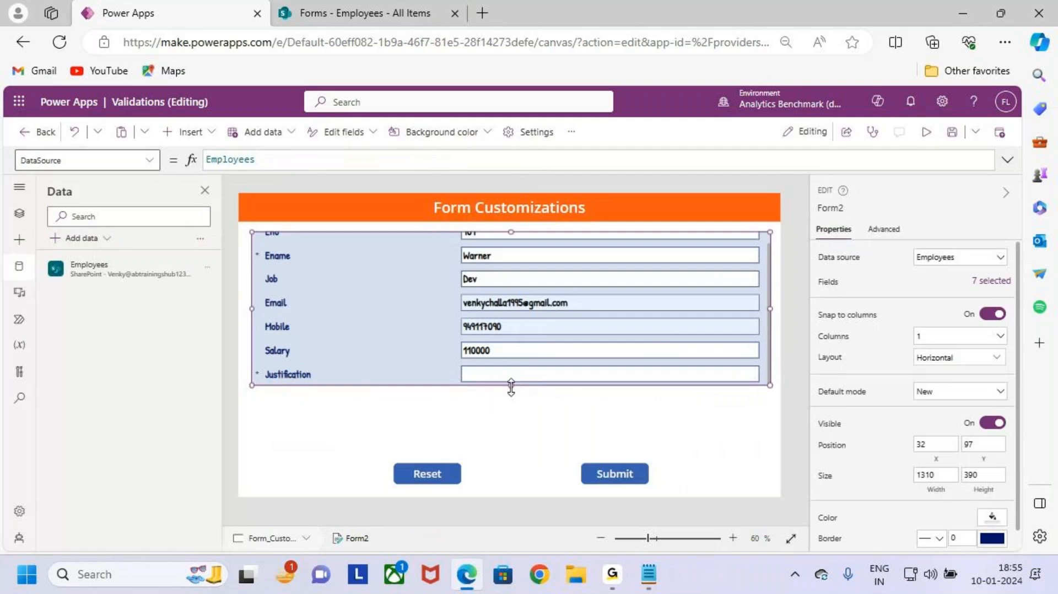
drag(511, 387, 511, 448)
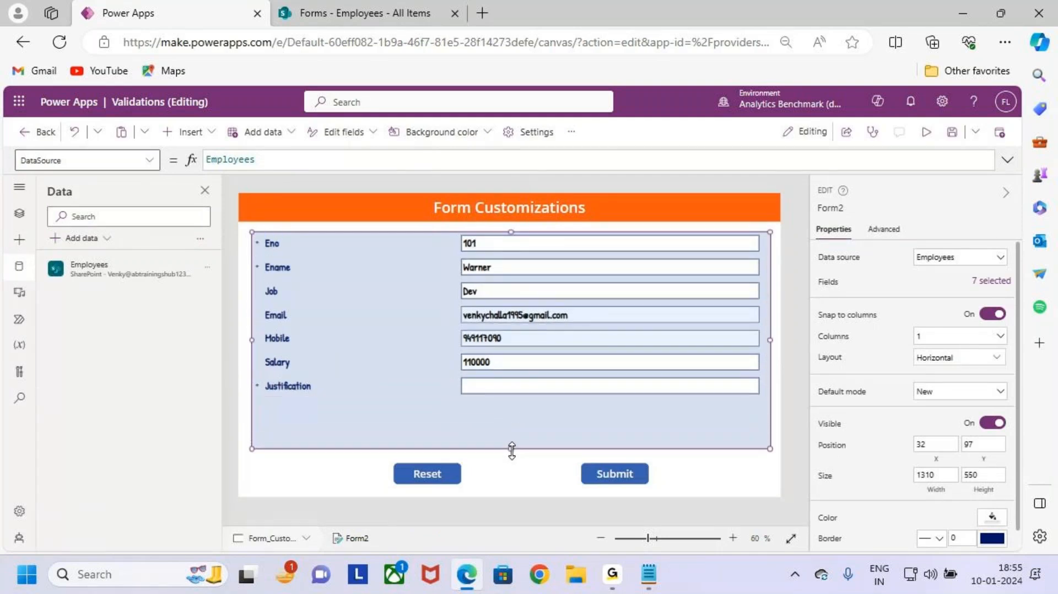
Step: Enlarge the Justification text input to a height of about 155 and set its mode to Multiline
click(513, 388)
click(513, 386)
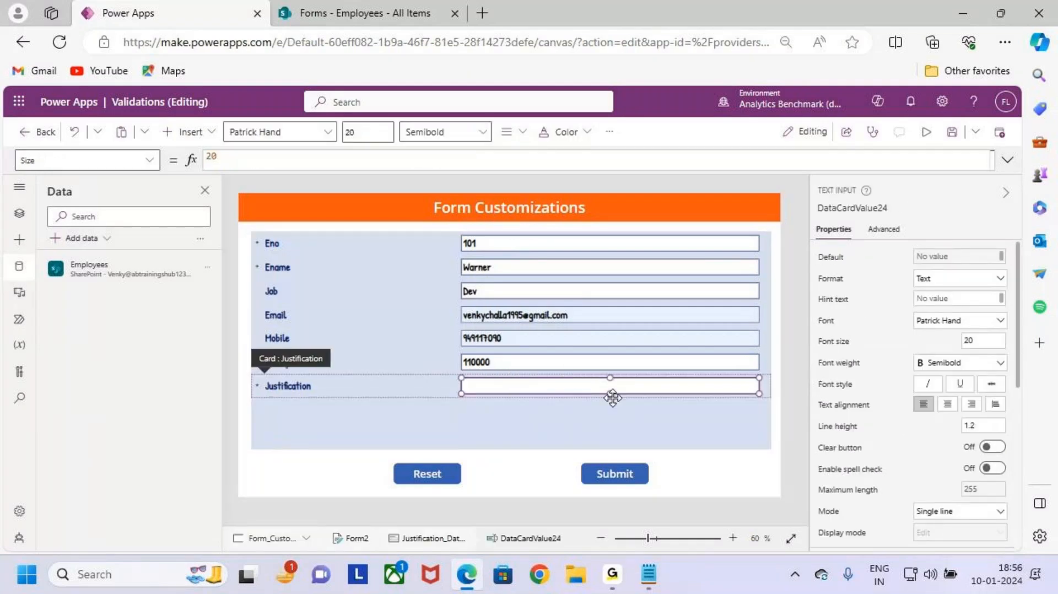
drag(610, 394, 619, 439)
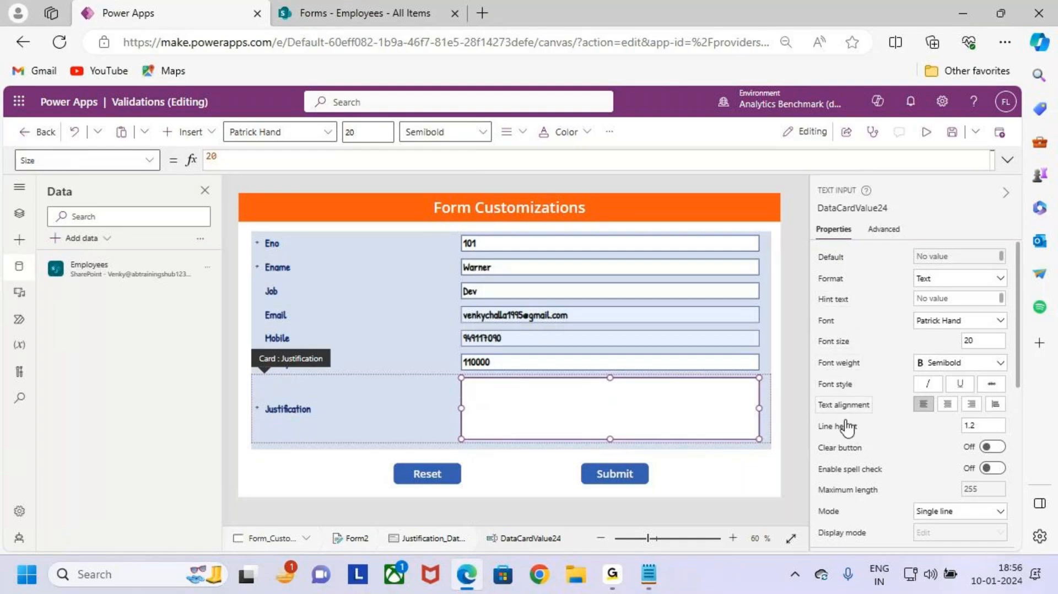
scroll(925, 470, down, 2)
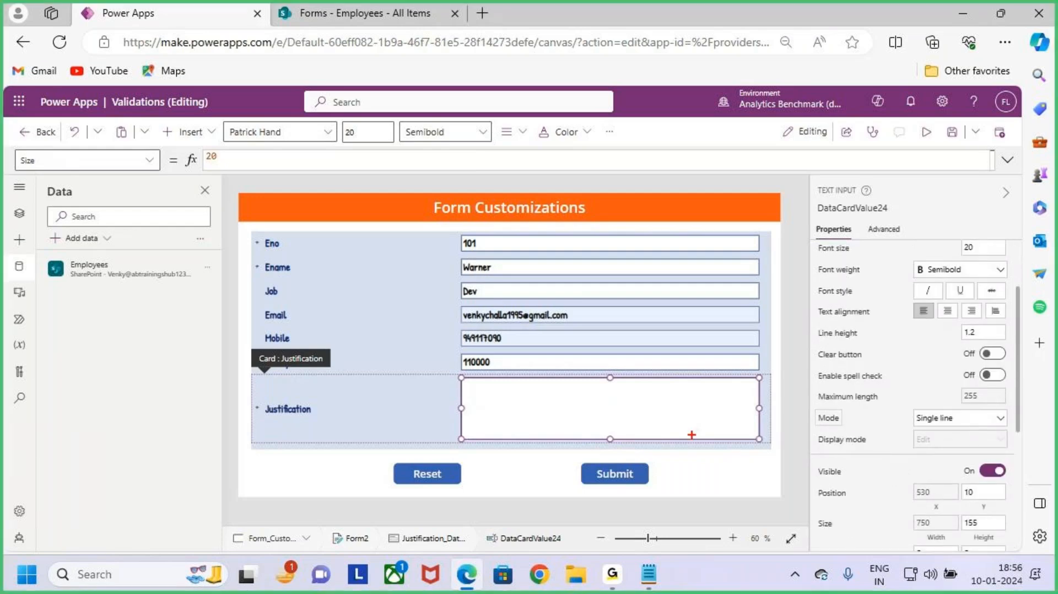
drag(472, 396, 749, 417)
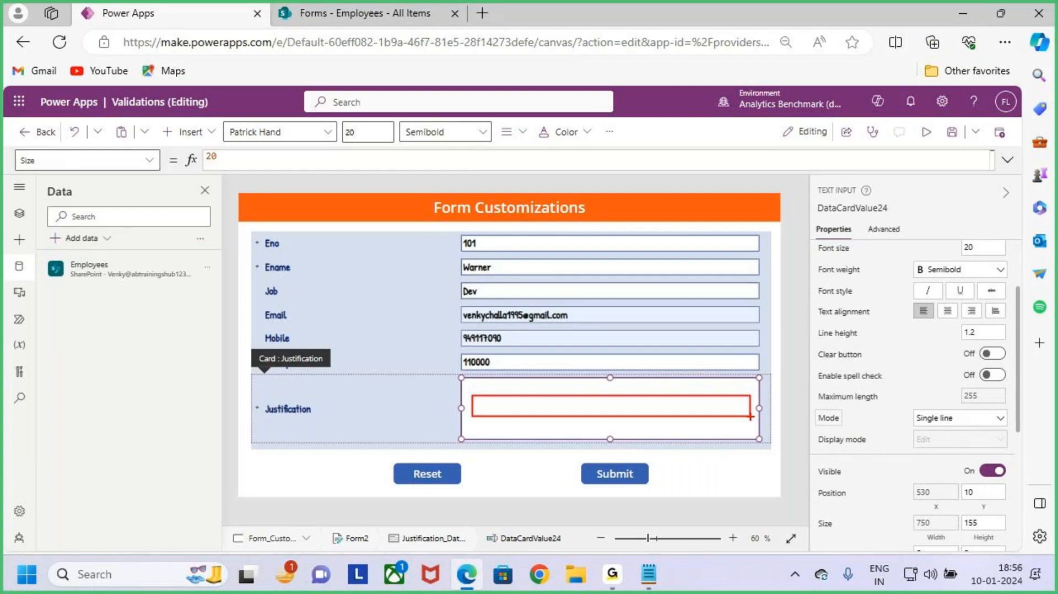
click(953, 420)
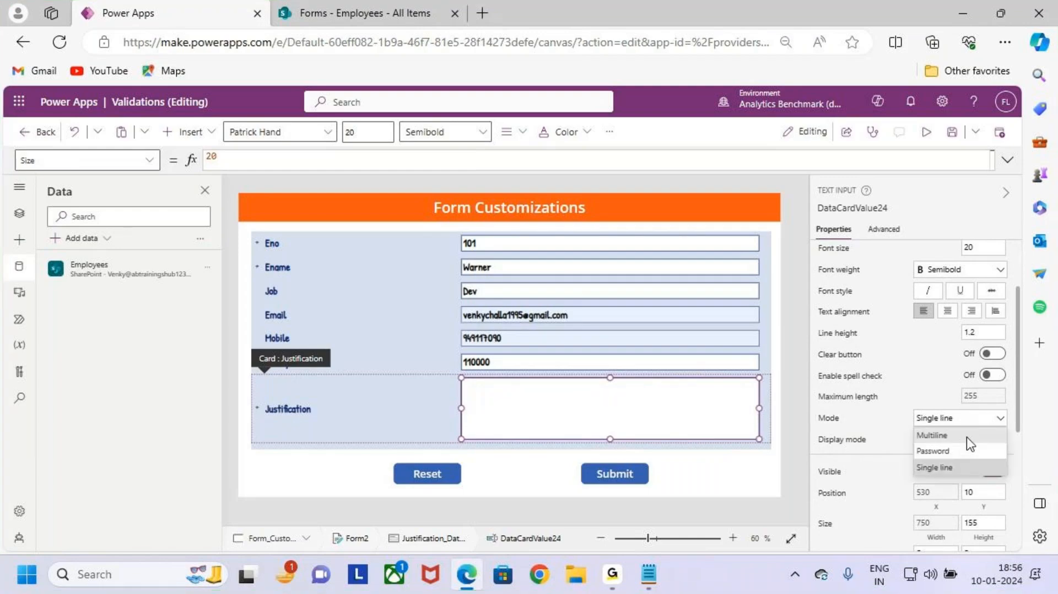
click(966, 438)
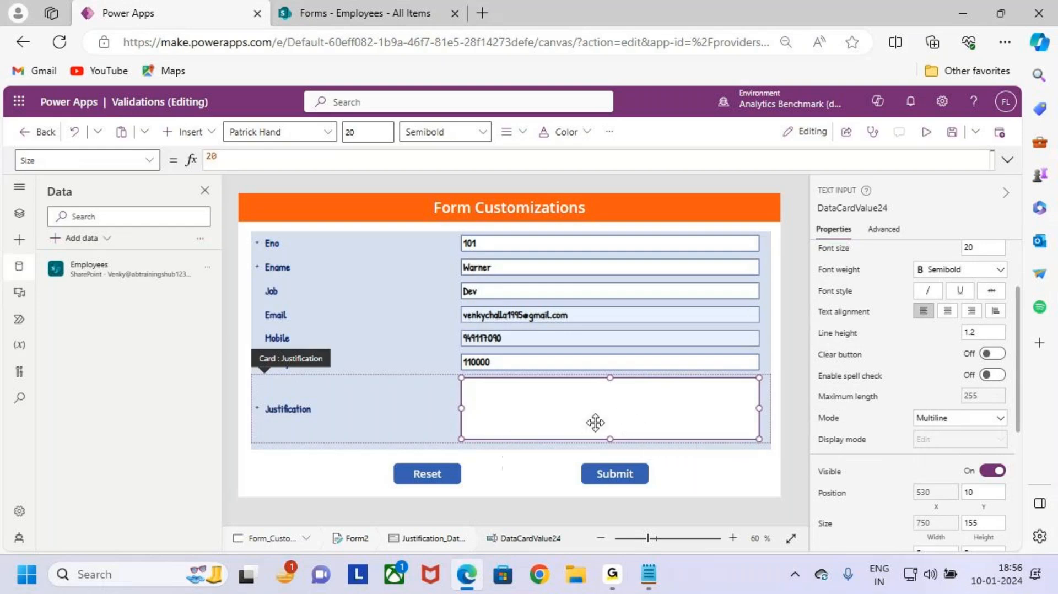
click(423, 416)
click(573, 432)
drag(242, 380, 774, 439)
drag(635, 337, 637, 380)
mouse_move(621, 368)
mouse_down()
mouse_move(646, 381)
mouse_move(632, 384)
mouse_up()
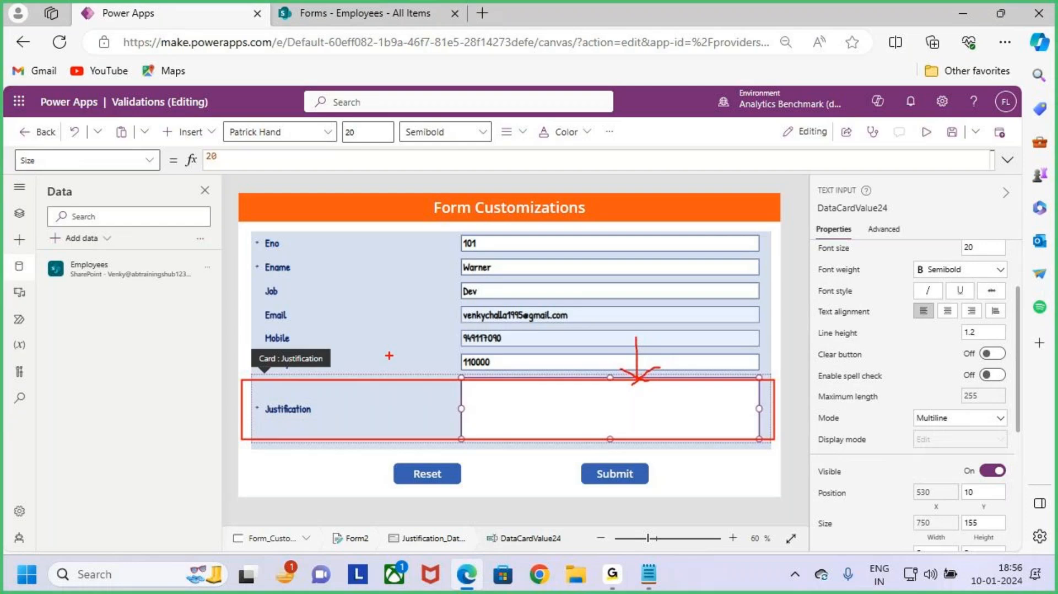
key(Escape)
click(507, 362)
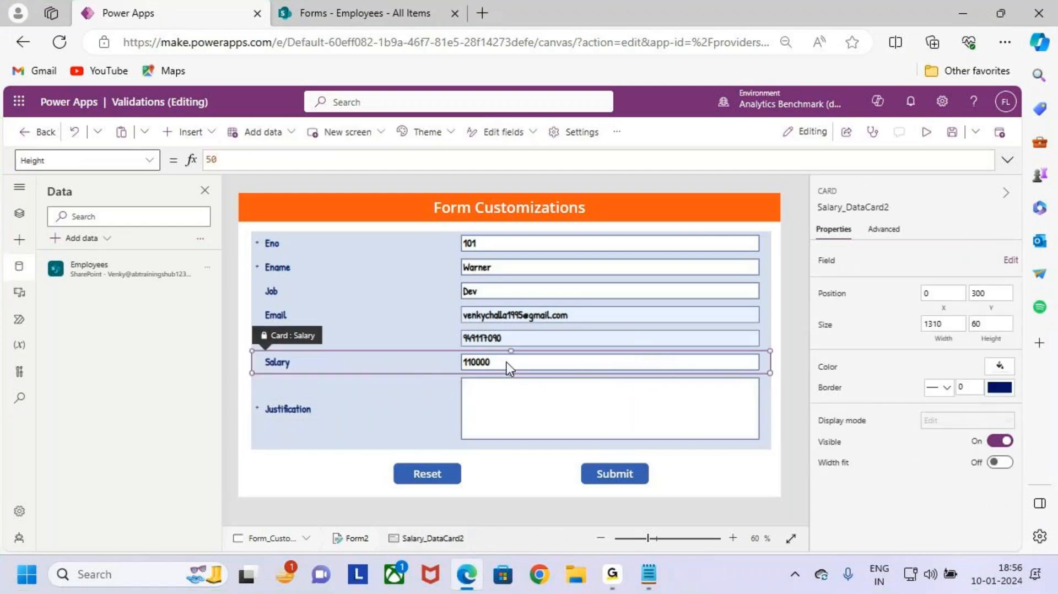
drag(450, 346, 518, 367)
drag(255, 375, 767, 443)
drag(645, 314, 649, 388)
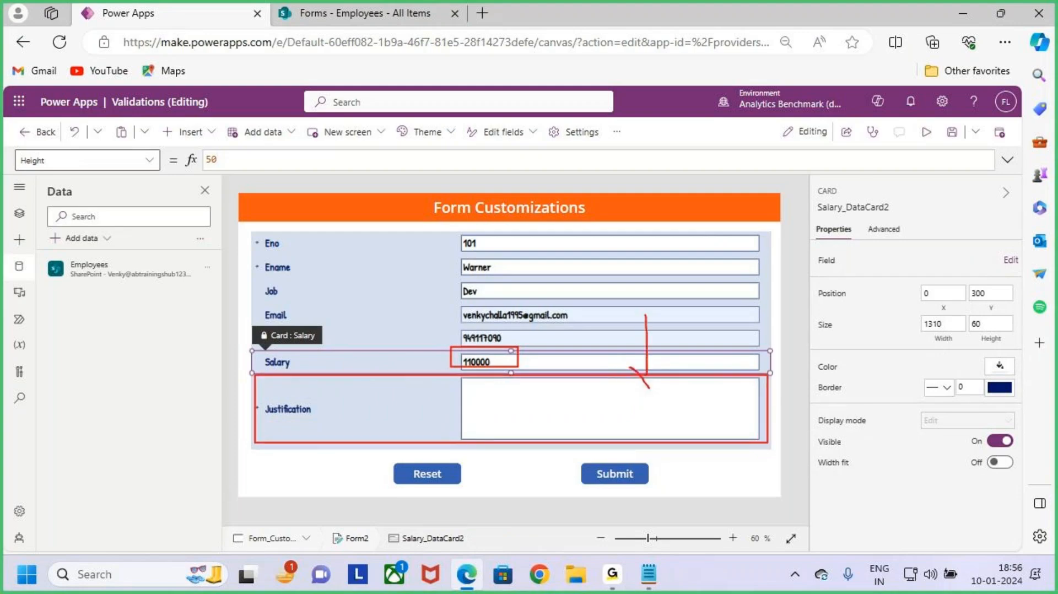
key(Escape)
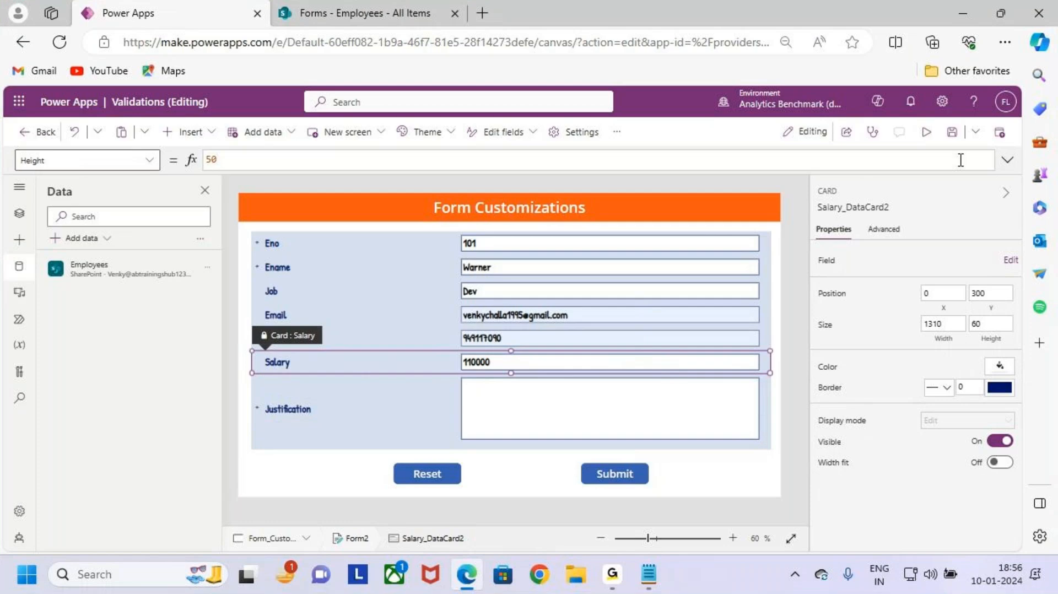
Step: Preview the app and change the salary to 90000 to test how the form handles the Justification field
click(927, 131)
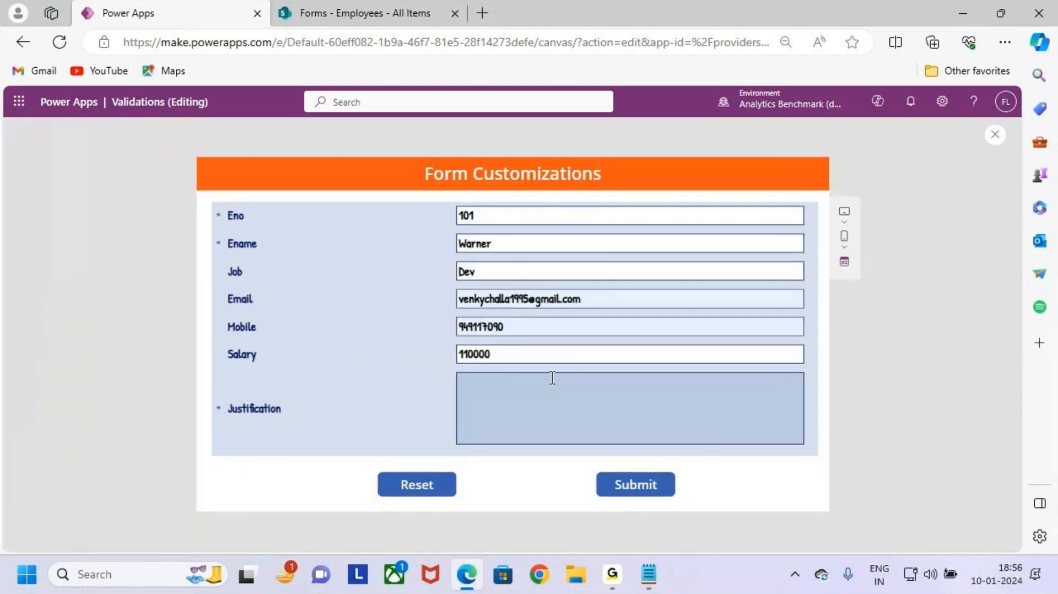
click(515, 354)
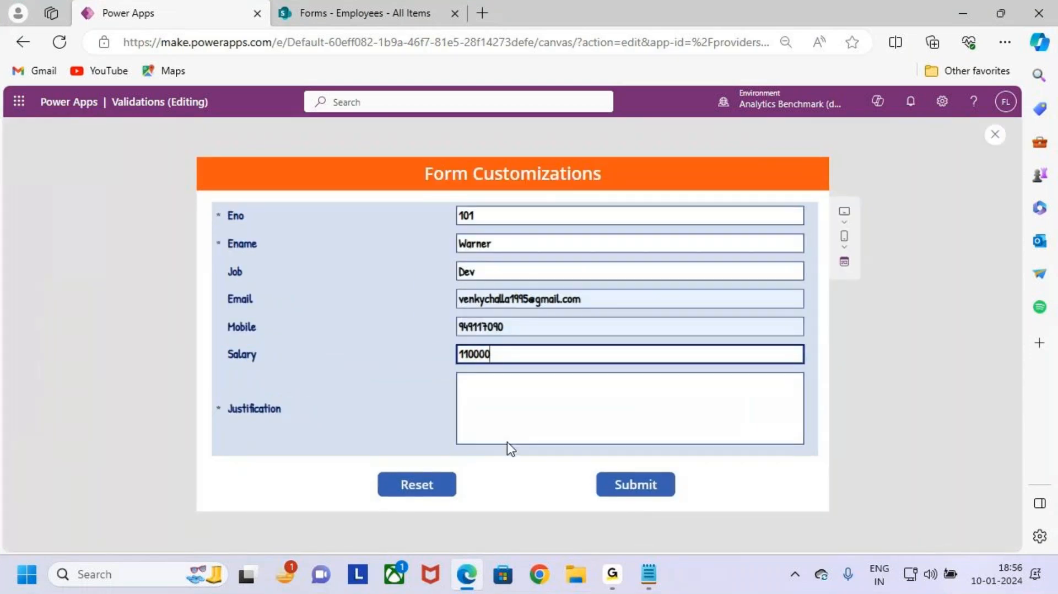
key(ctrl+2)
drag(207, 200, 825, 457)
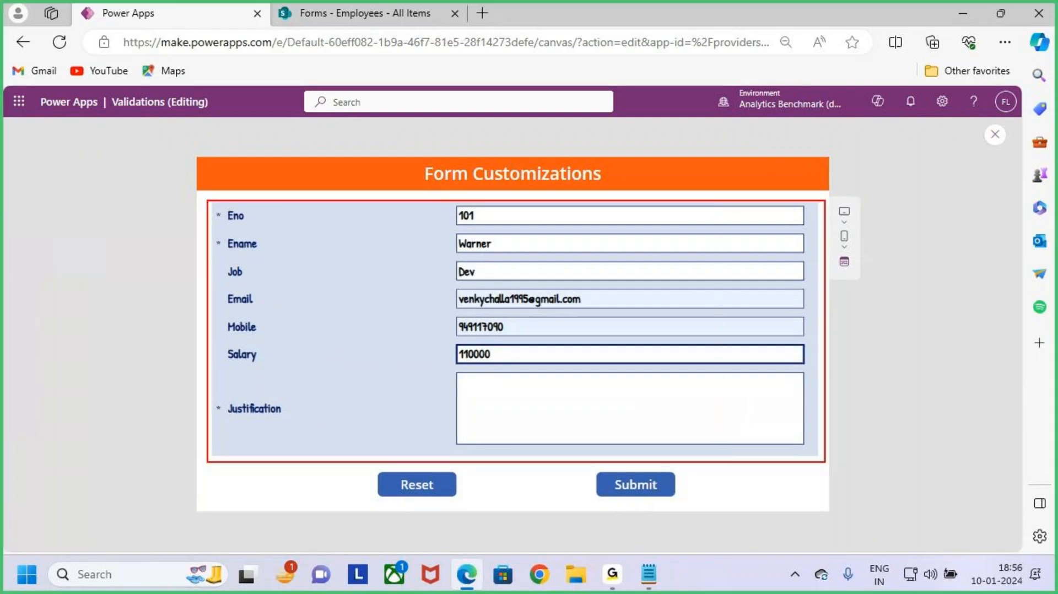
key(Escape)
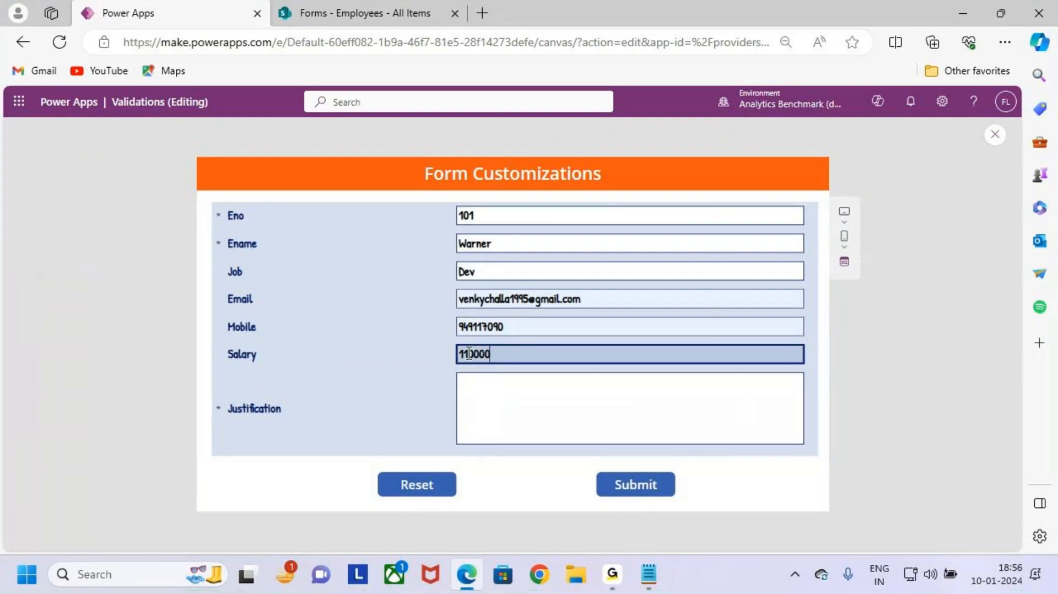
drag(468, 354, 443, 354)
key(BackSpace)
text(9)
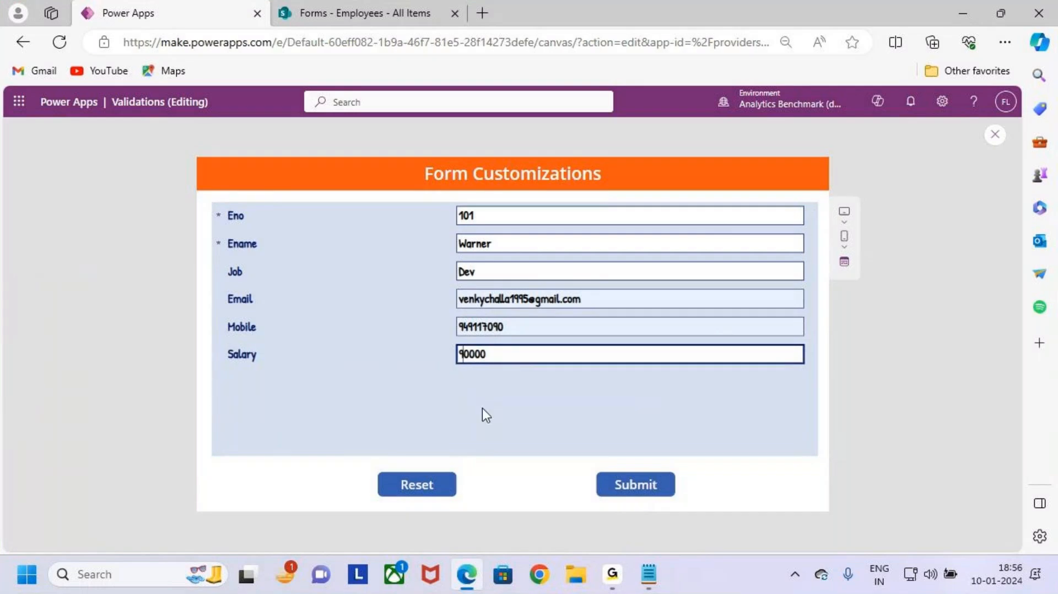
key(ctrl+2)
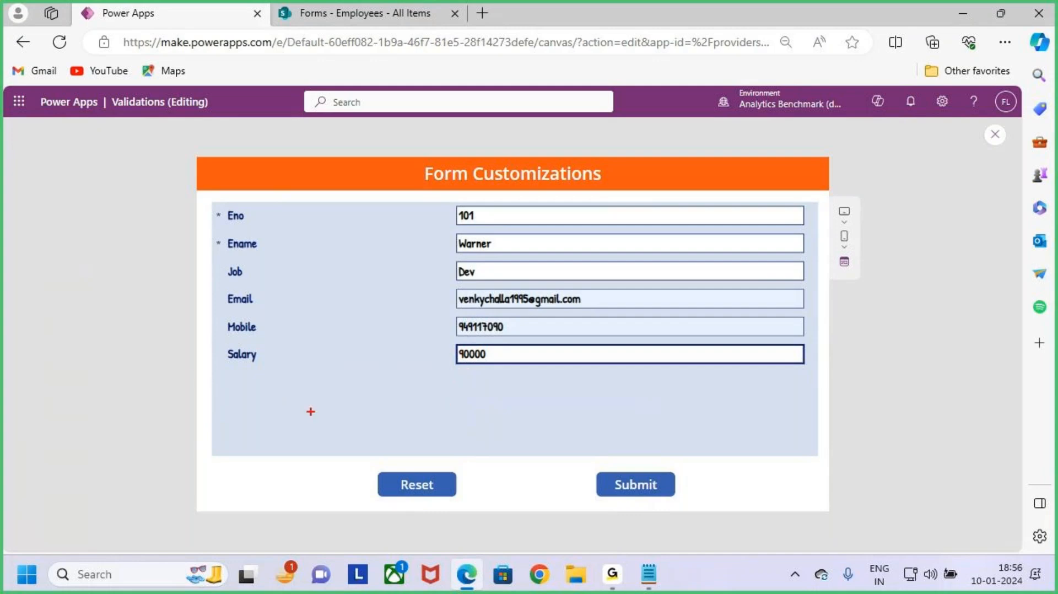
drag(219, 366, 817, 367)
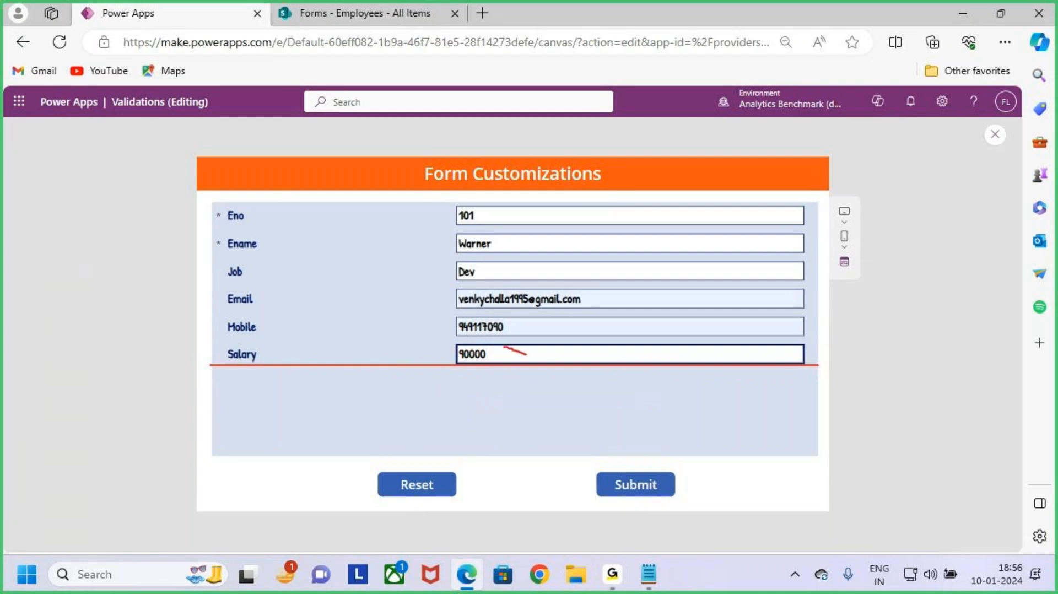
mouse_move(544, 343)
mouse_down()
mouse_move(545, 369)
mouse_move(585, 358)
mouse_up()
drag(217, 453, 818, 452)
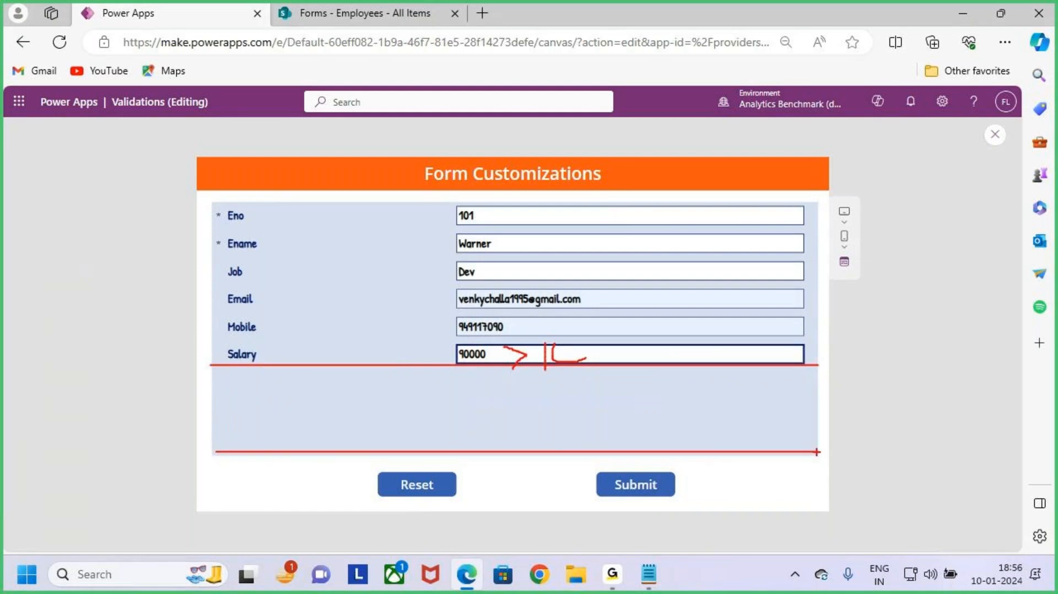
key(Escape)
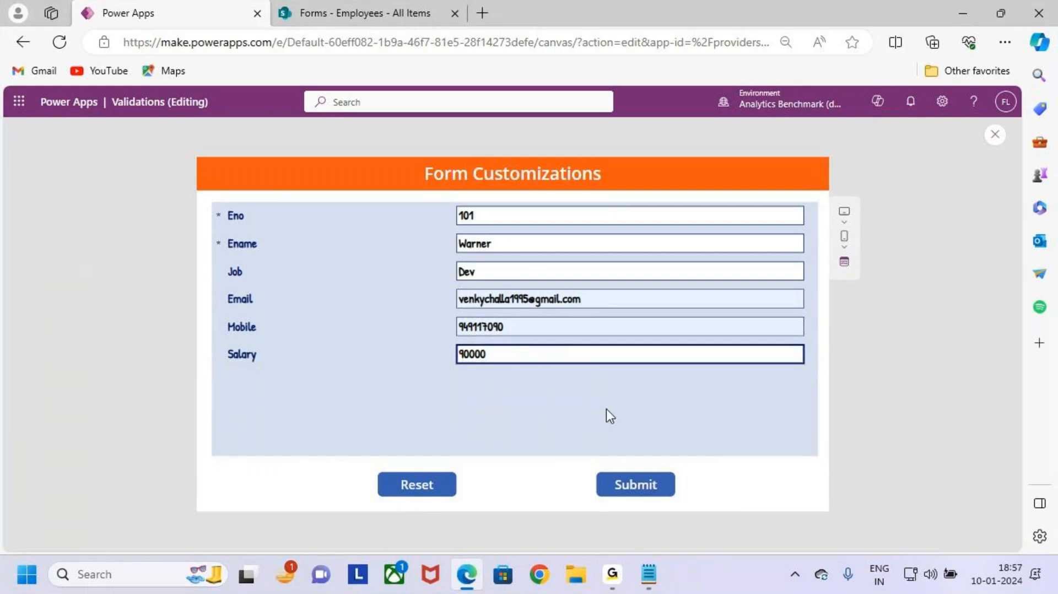
drag(496, 355, 425, 349)
click(556, 422)
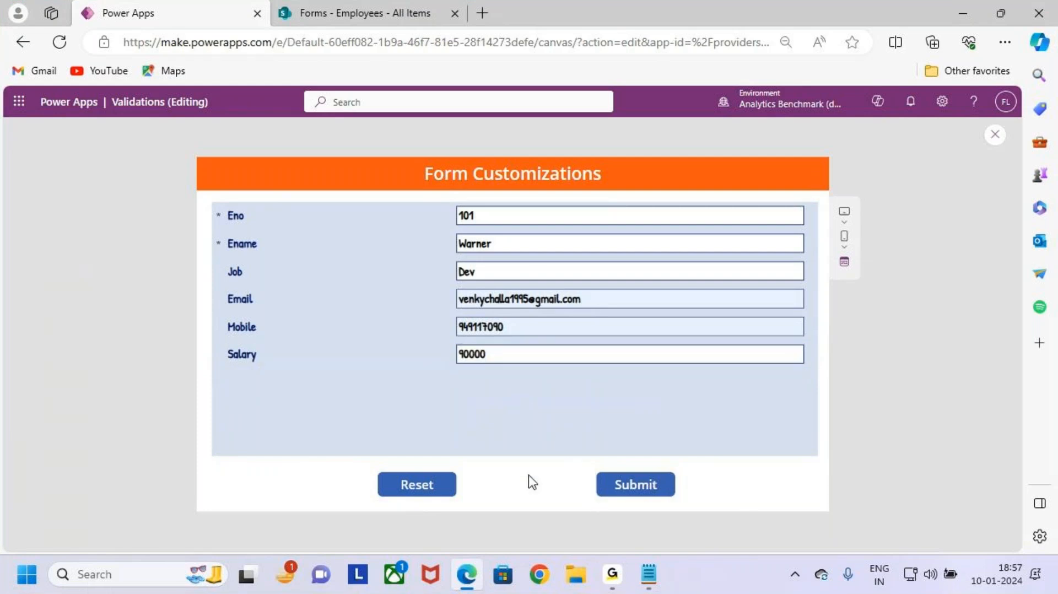
key(ctrl+2)
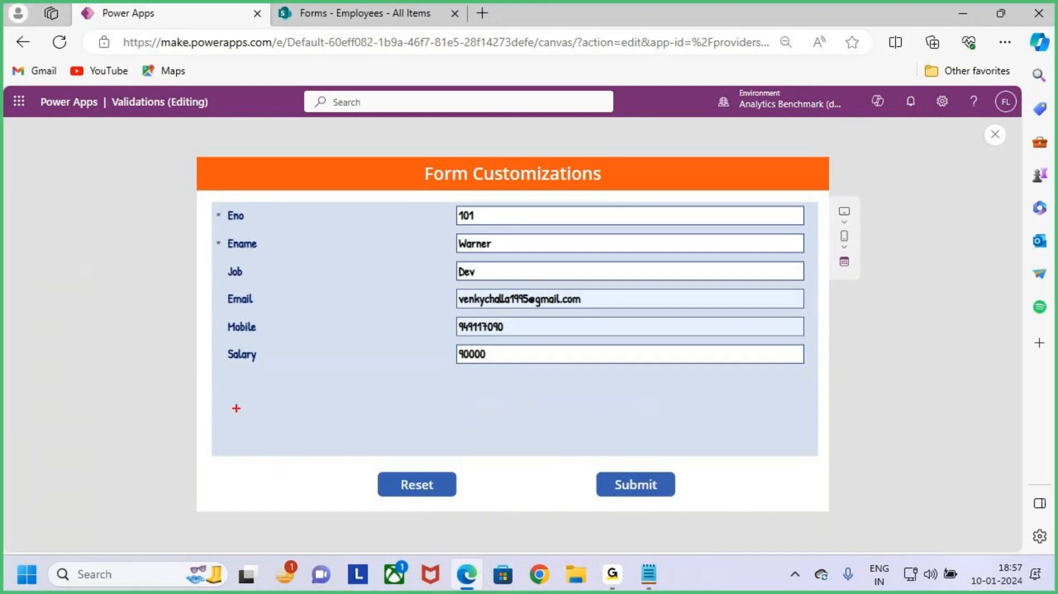
drag(212, 375, 821, 374)
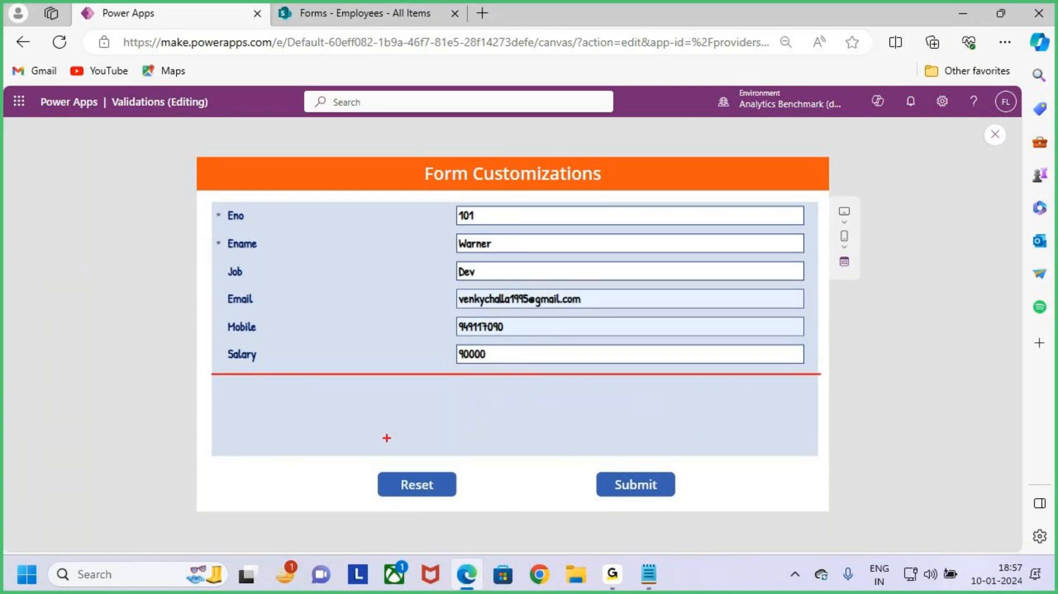
mouse_move(405, 400)
mouse_down()
mouse_move(427, 440)
mouse_move(393, 451)
mouse_up()
key(Escape)
Step: Change the salary to 110000 in the preview and check how the form's lower edge fits the Justification field
click(462, 357)
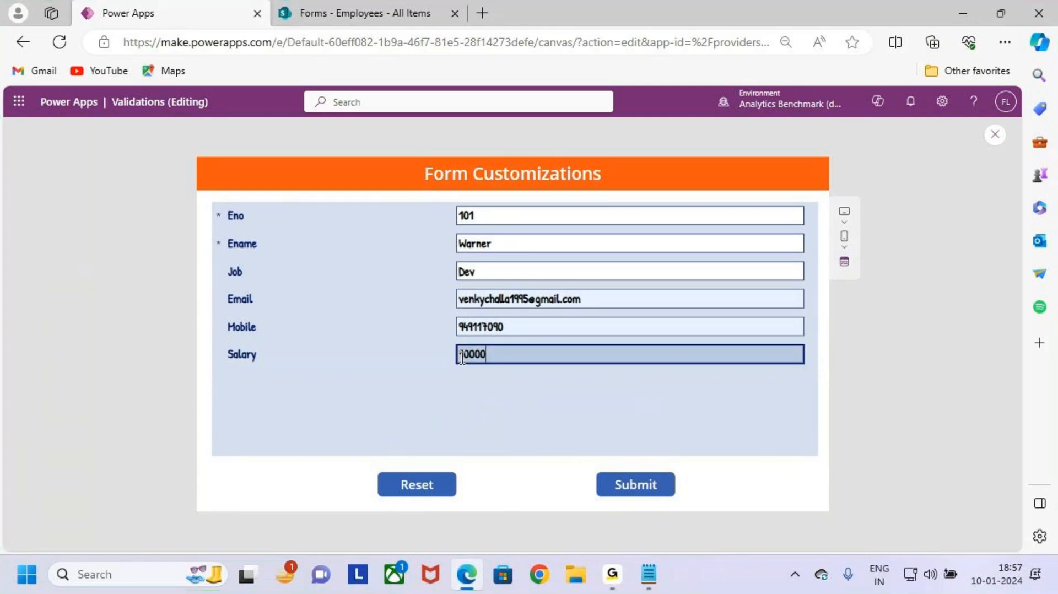
click(468, 357)
key(BackSpace)
key(BackSpace)
text(11)
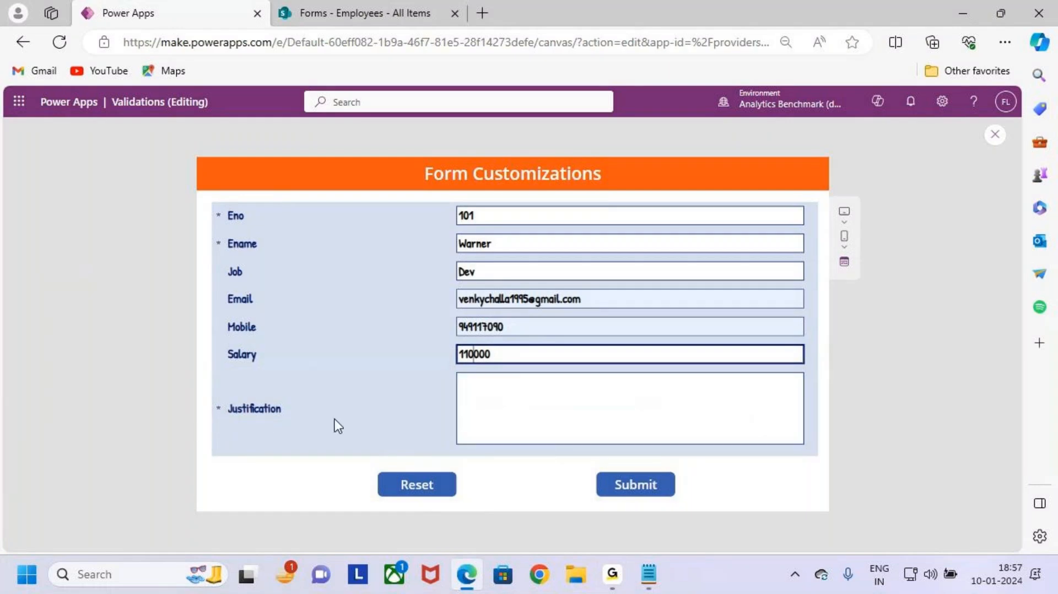
key(ctrl+2)
drag(218, 453, 616, 462)
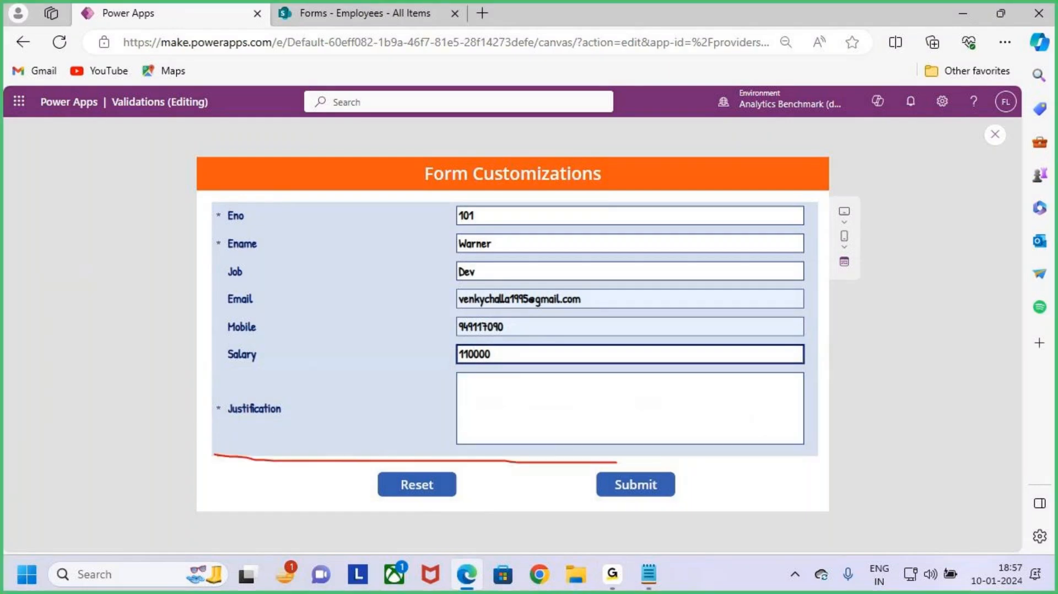
key(Escape)
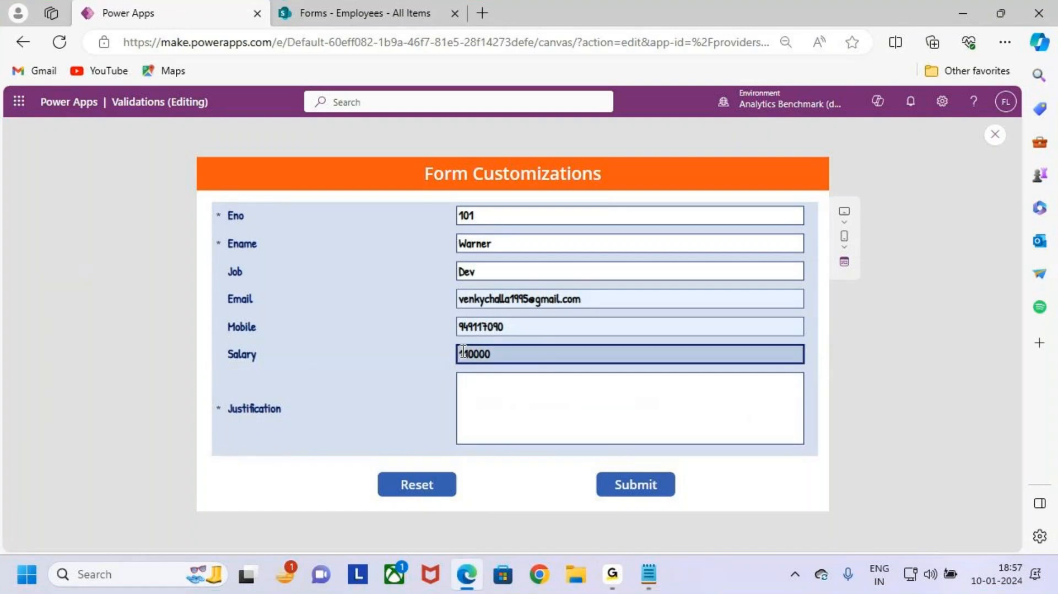
Step: Change the salary to 90000 in the preview and inspect the form area beneath the Salary field
drag(468, 354, 442, 348)
text(9)
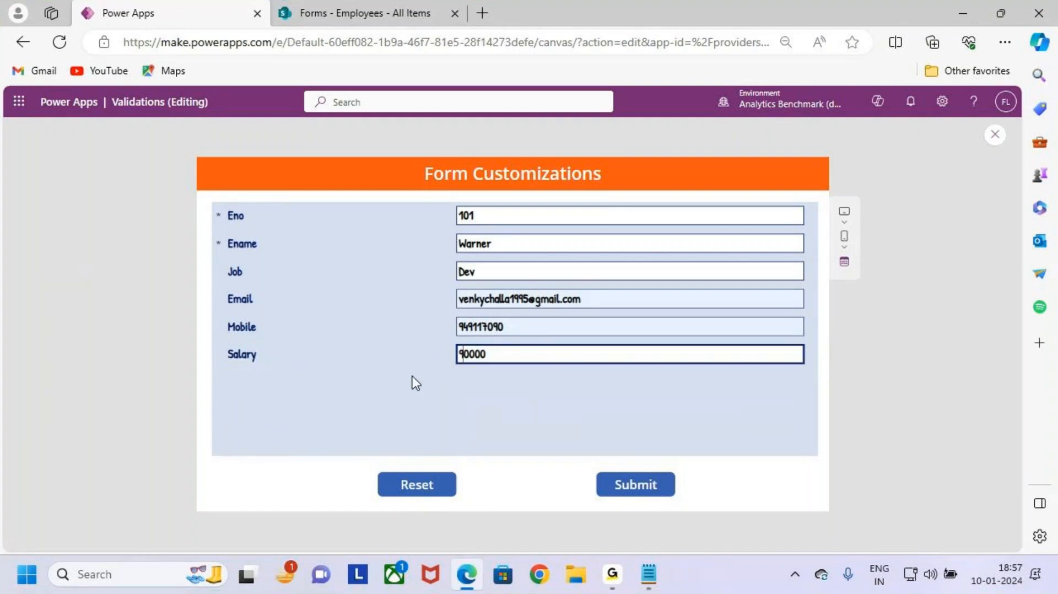
key(ctrl+2)
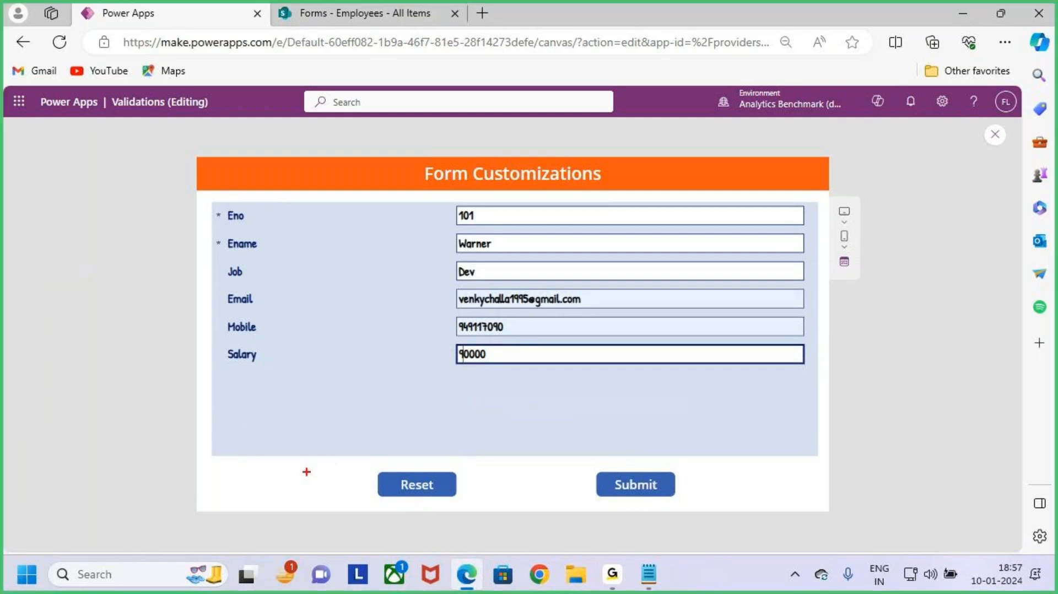
drag(296, 377, 296, 440)
drag(208, 376, 632, 386)
drag(764, 380, 811, 372)
key(Escape)
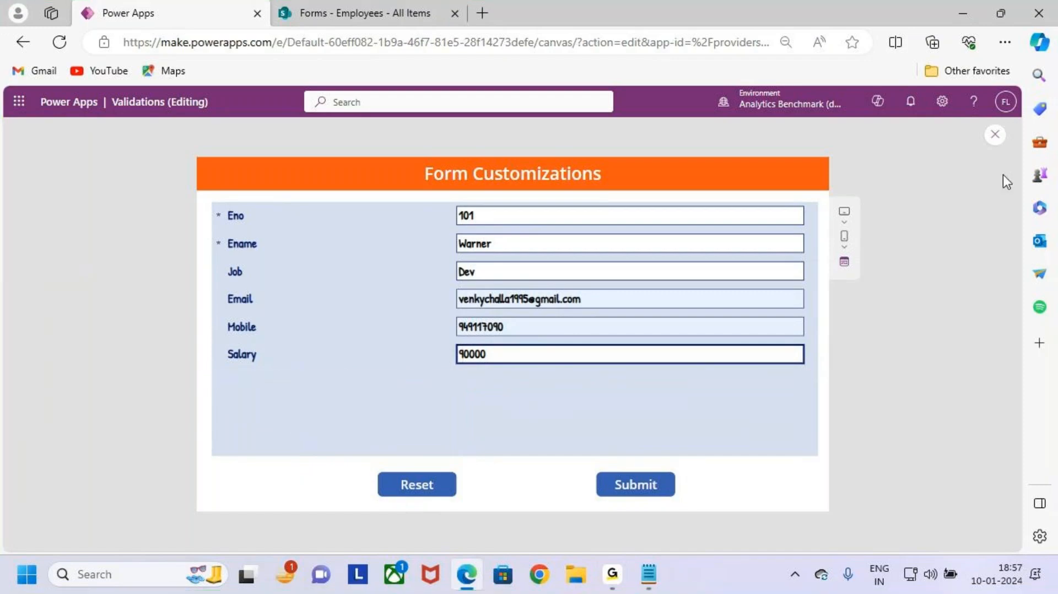
Step: Close the preview and set the employee form's height to 400
click(994, 135)
click(635, 385)
click(684, 423)
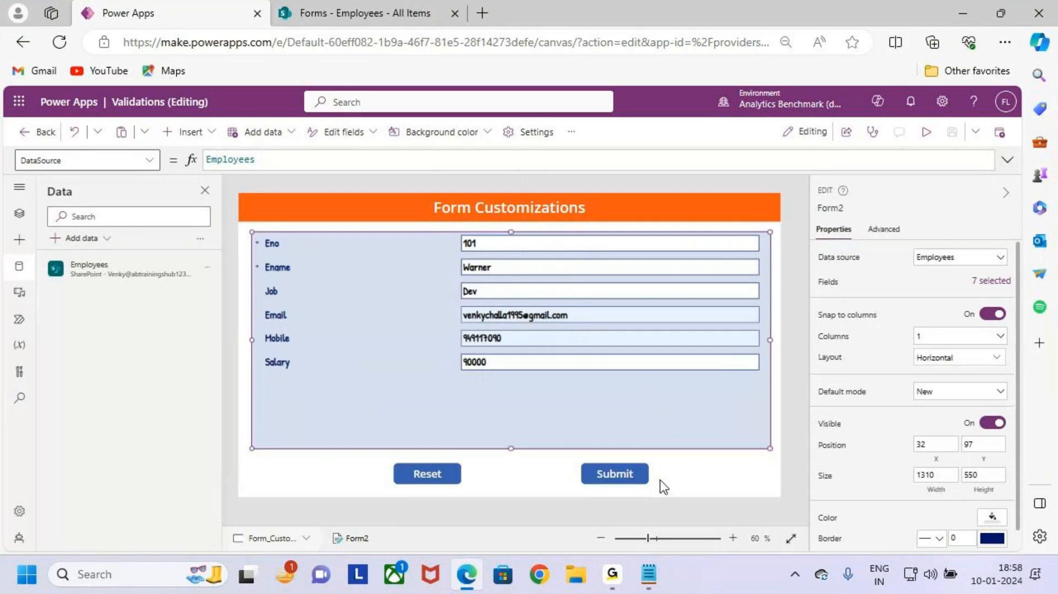
click(982, 475)
text(500)
key(BackSpace)
key(BackSpace)
key(BackSpace)
text(400)
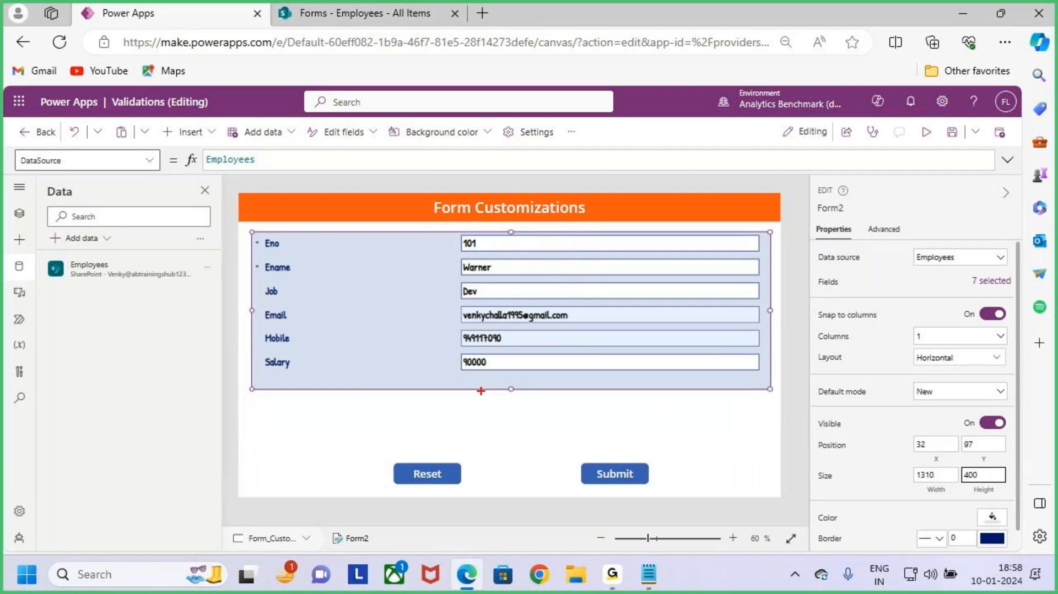
drag(954, 460, 1012, 489)
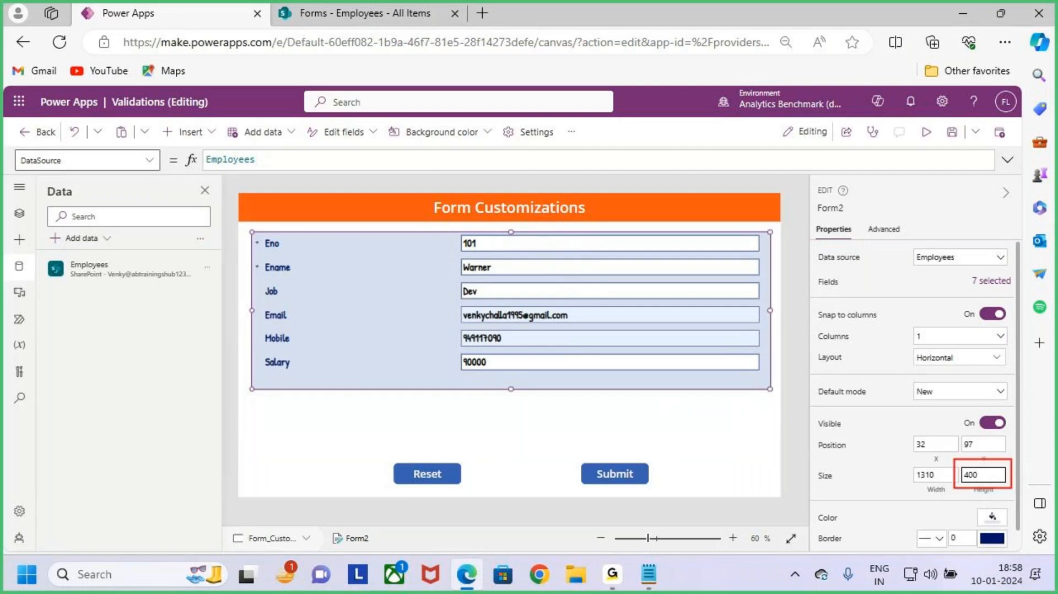
Step: Open the form's Height formula and clear its fixed value
click(983, 475)
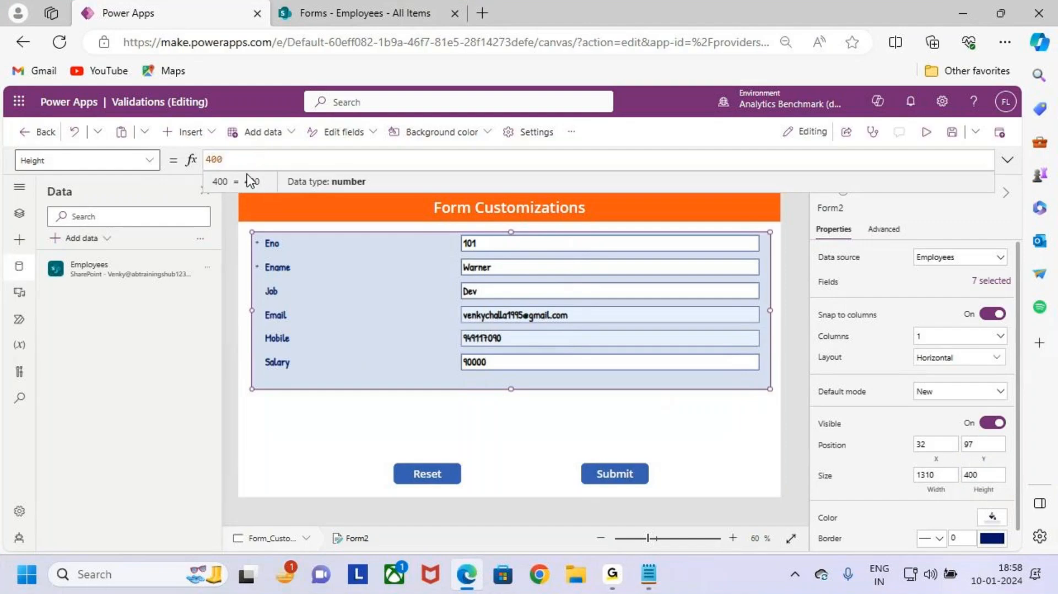
drag(243, 159, 204, 159)
key(BackSpace)
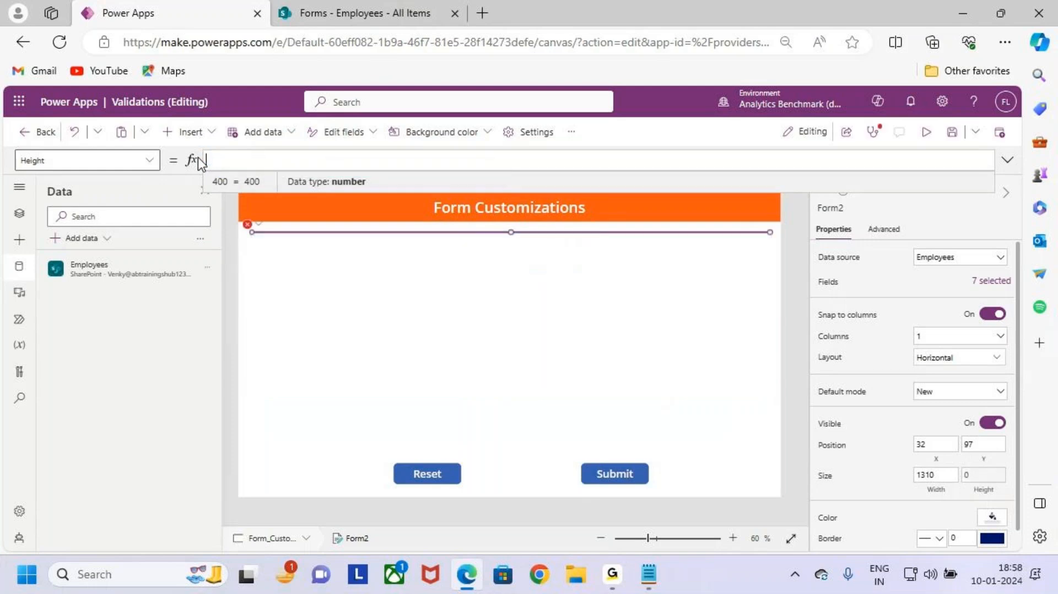
text(i)
key(BackSpace)
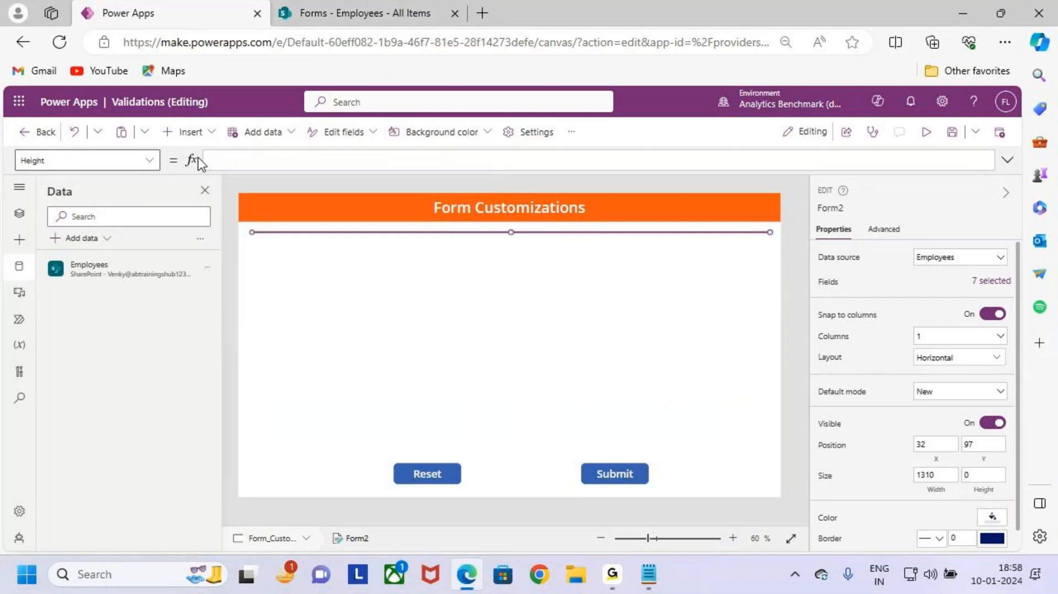
text(i)
key(BackSpace)
text(i)
key(BackSpace)
text(i)
key(BackSpace)
text(if)
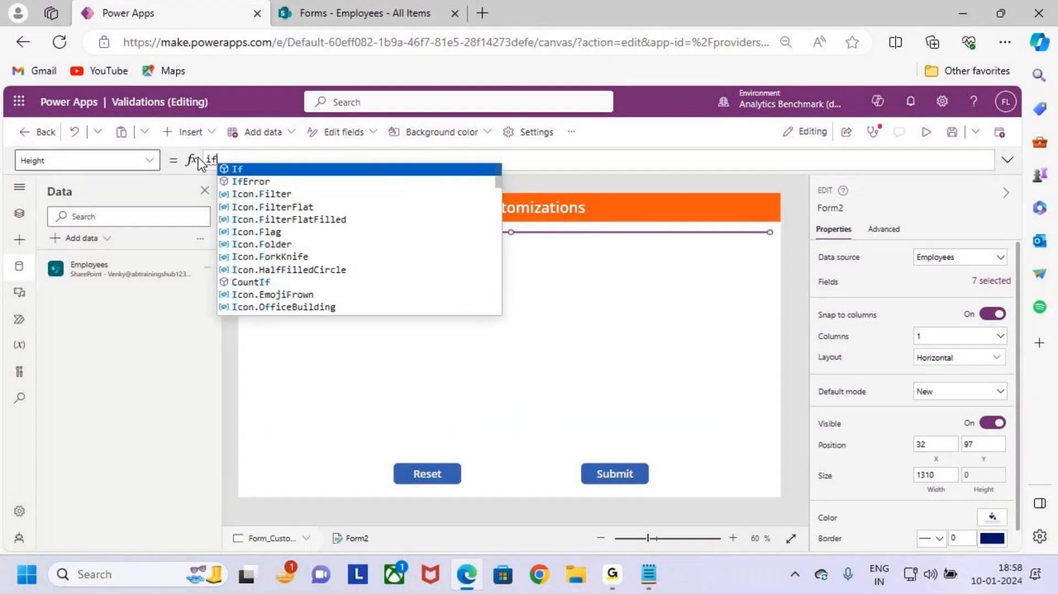
key(Down)
key(Up)
key(Up)
key(Return)
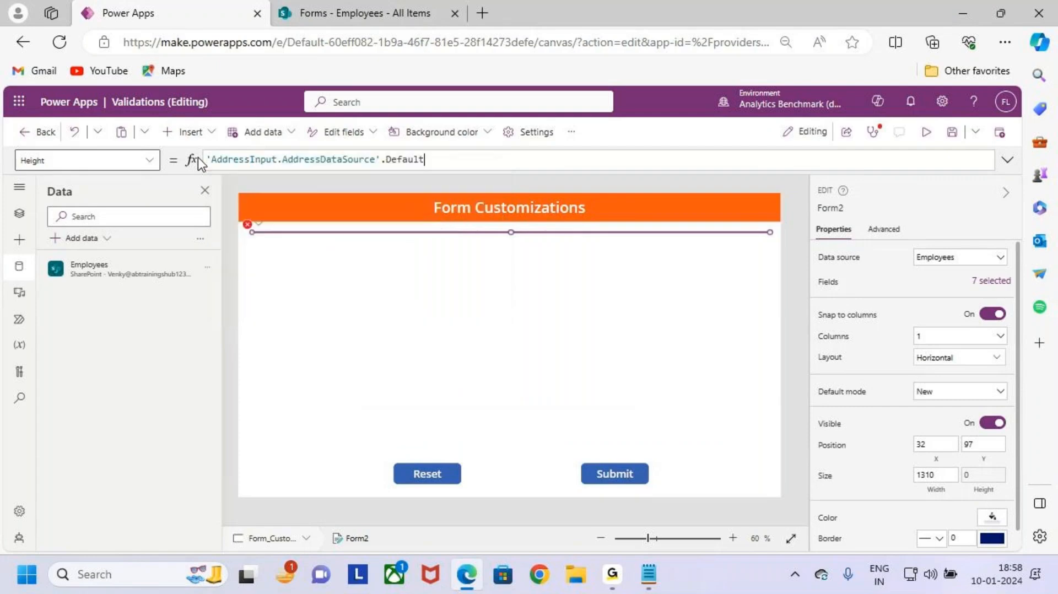
key(ctrl+a)
key(BackSpace)
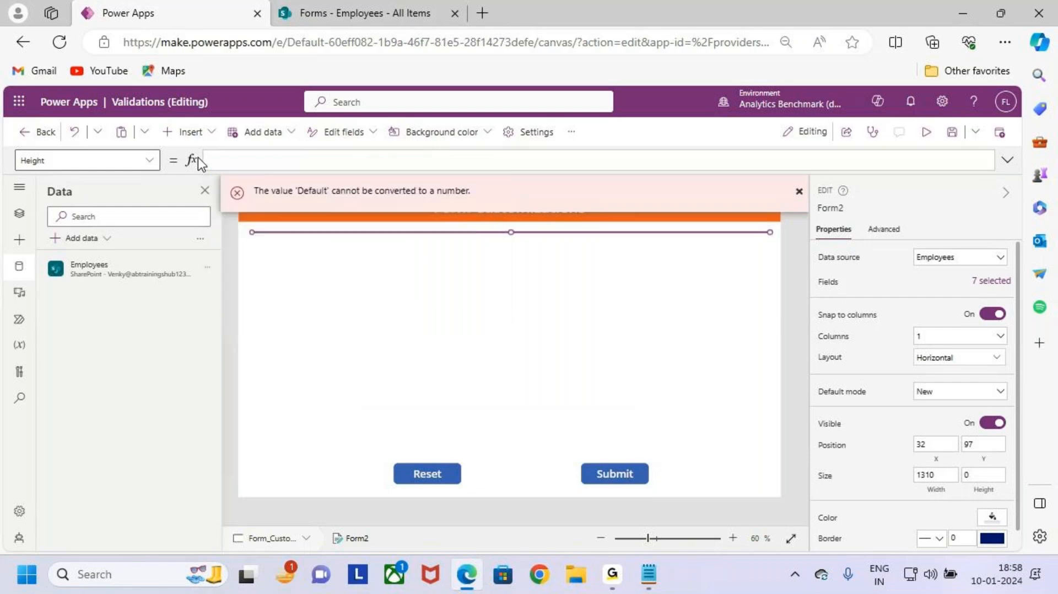
Step: Start the form's Height formula with "If(" and save the app
text(if()
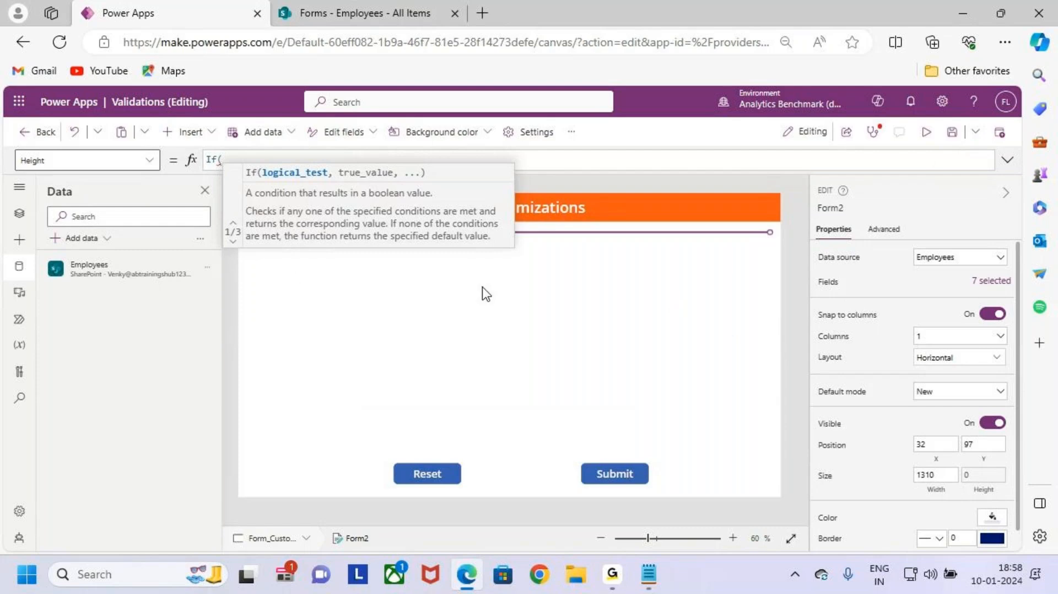
click(951, 134)
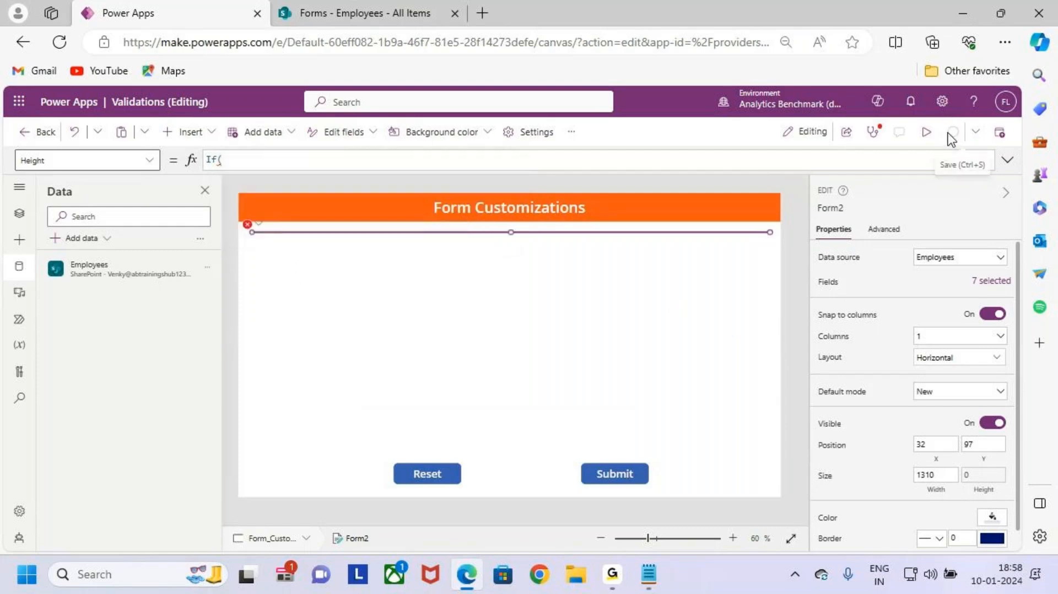
Step: Find the Justification data card under Form2 in the app's control tree and copy its name
click(20, 213)
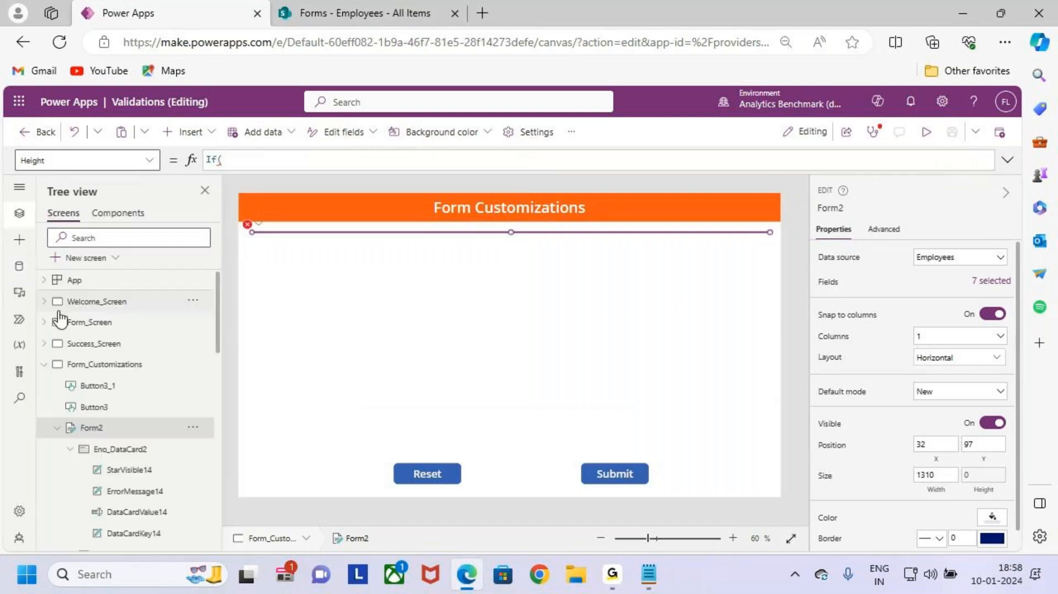
scroll(133, 440, down, 4)
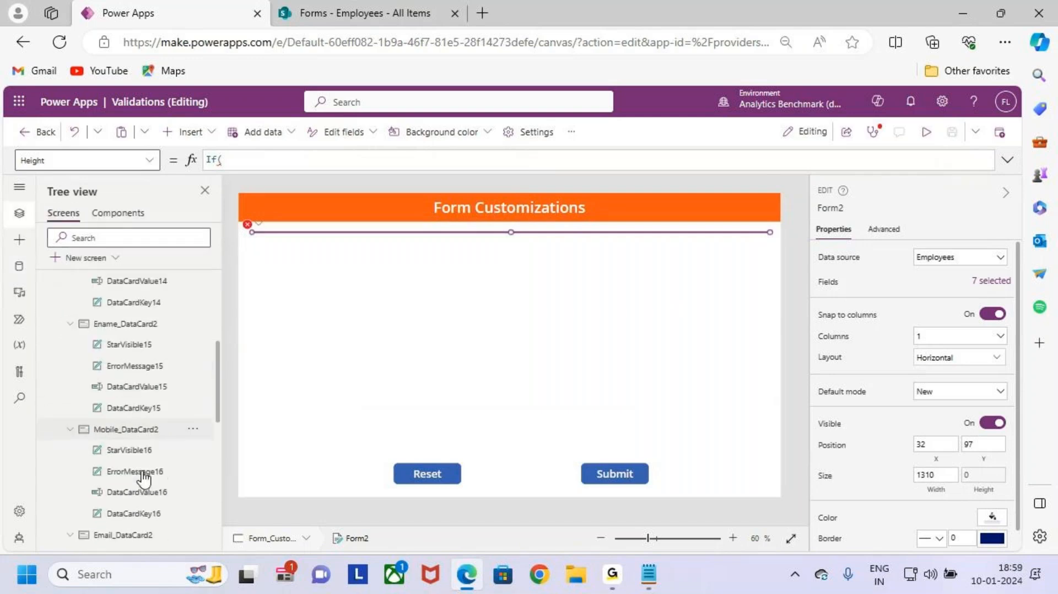
scroll(145, 476, down, 3)
scroll(141, 449, down, 2)
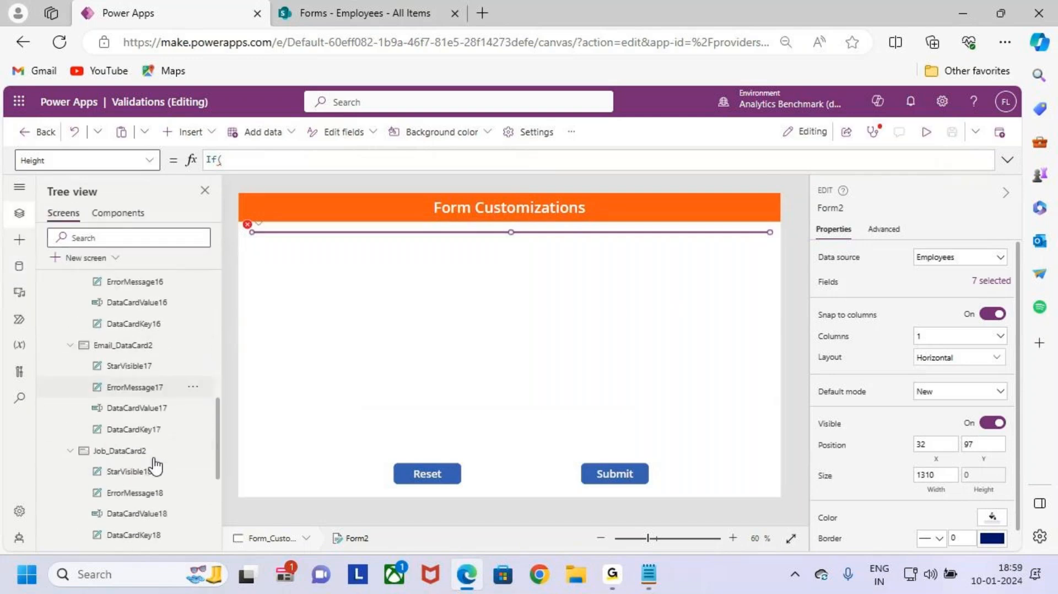
scroll(156, 466, down, 4)
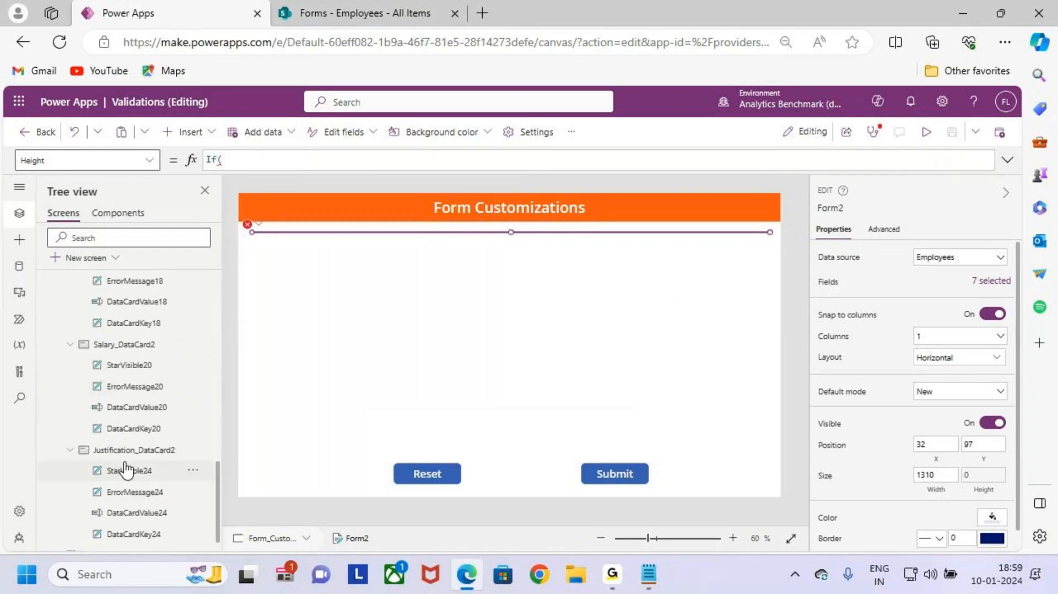
click(129, 451)
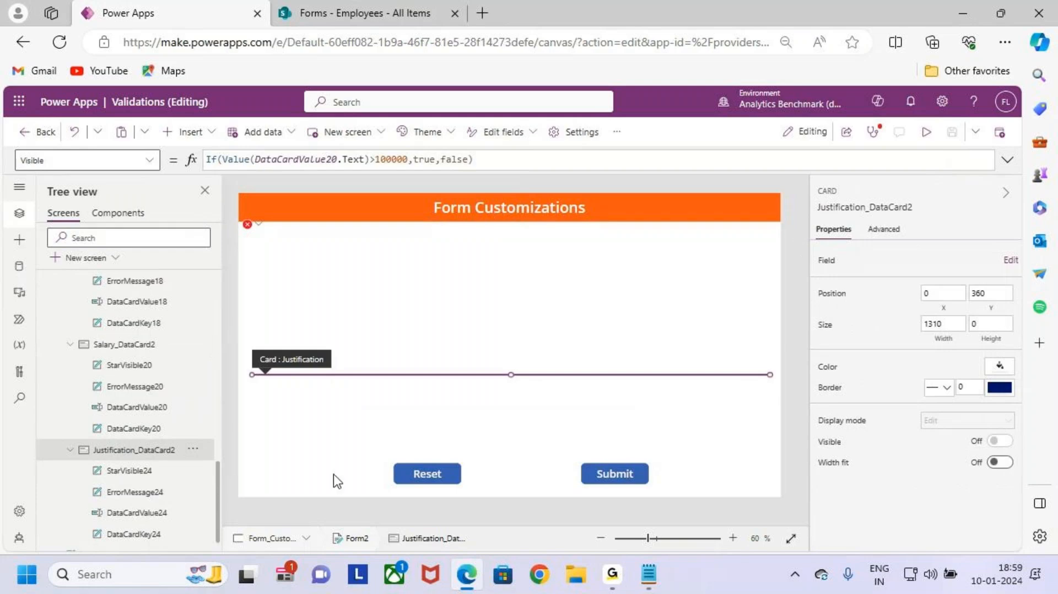
double_click(149, 448)
key(ctrl+c)
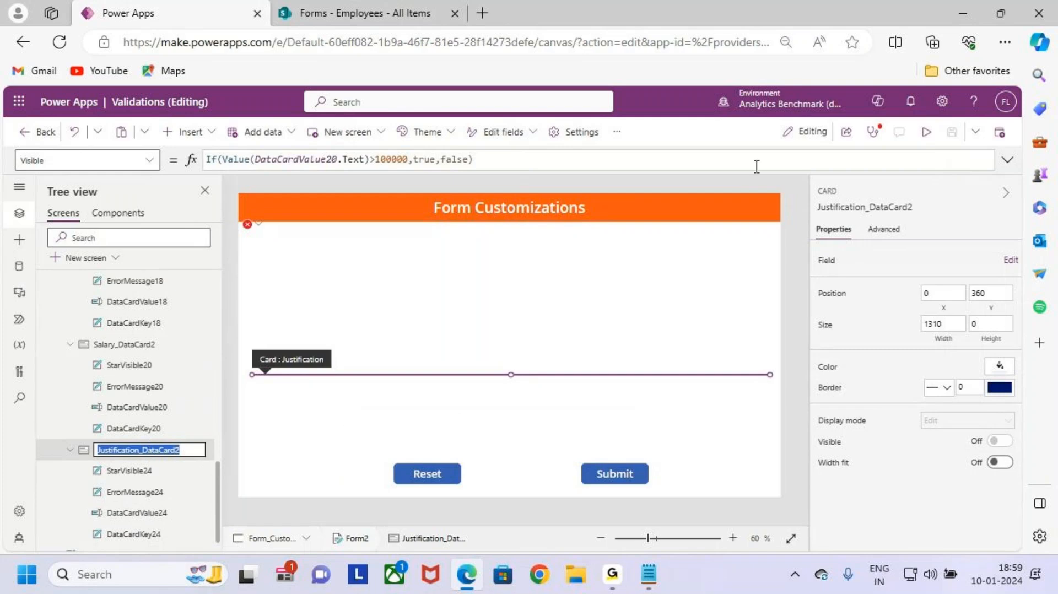
Step: Return to the form's Height formula and add Justification_DataCard2.Visible as the condition of the If function
click(254, 224)
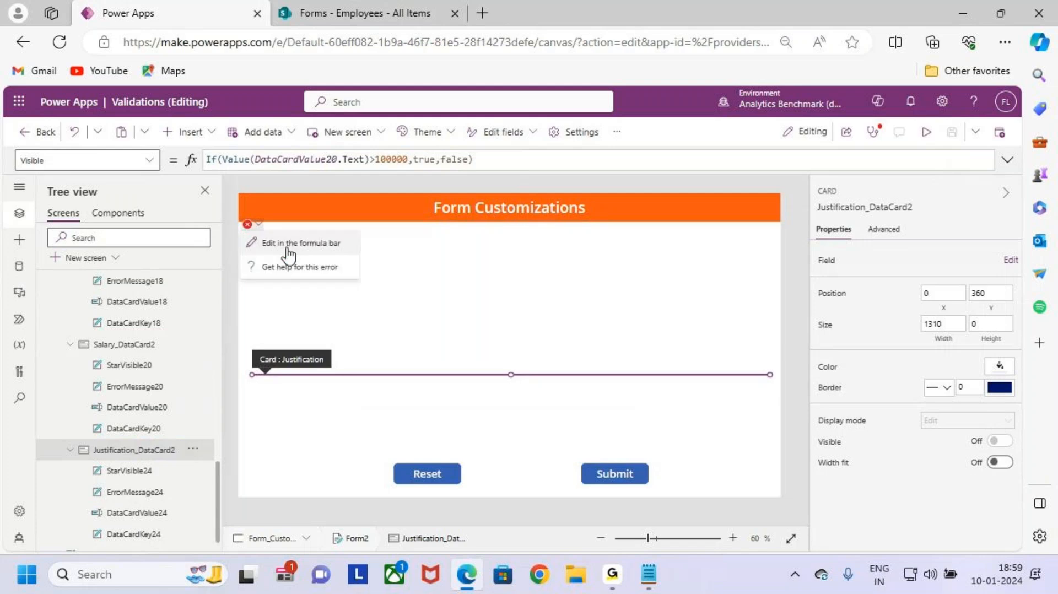
click(297, 244)
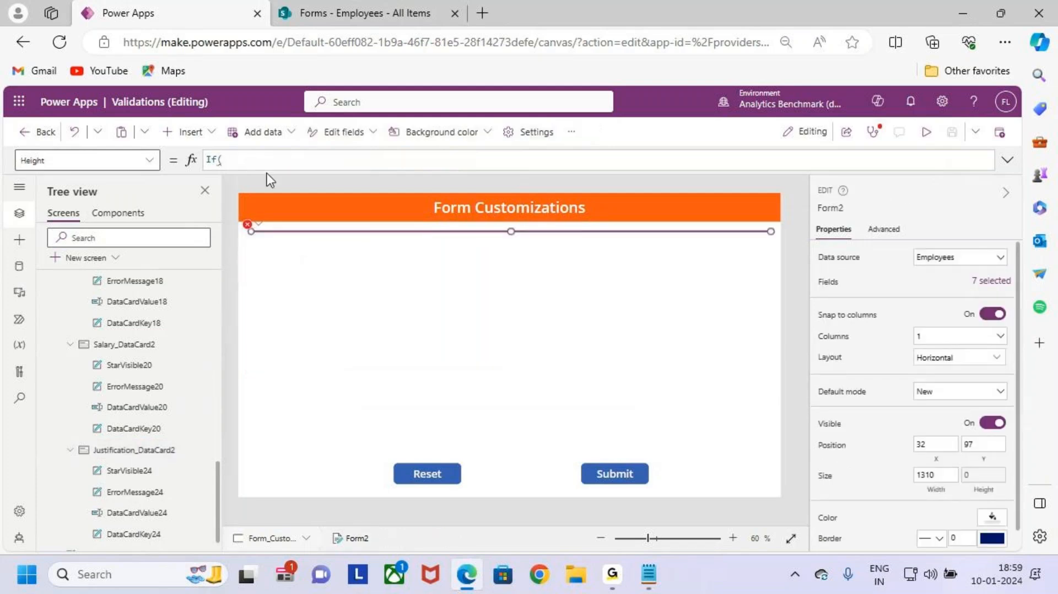
key(ctrl+v)
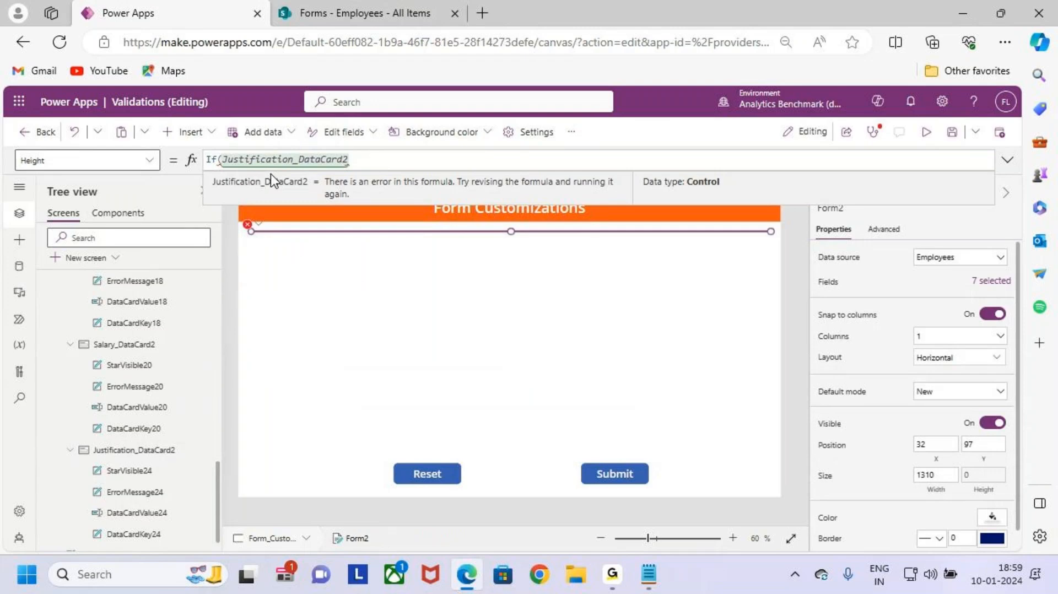
text(.v)
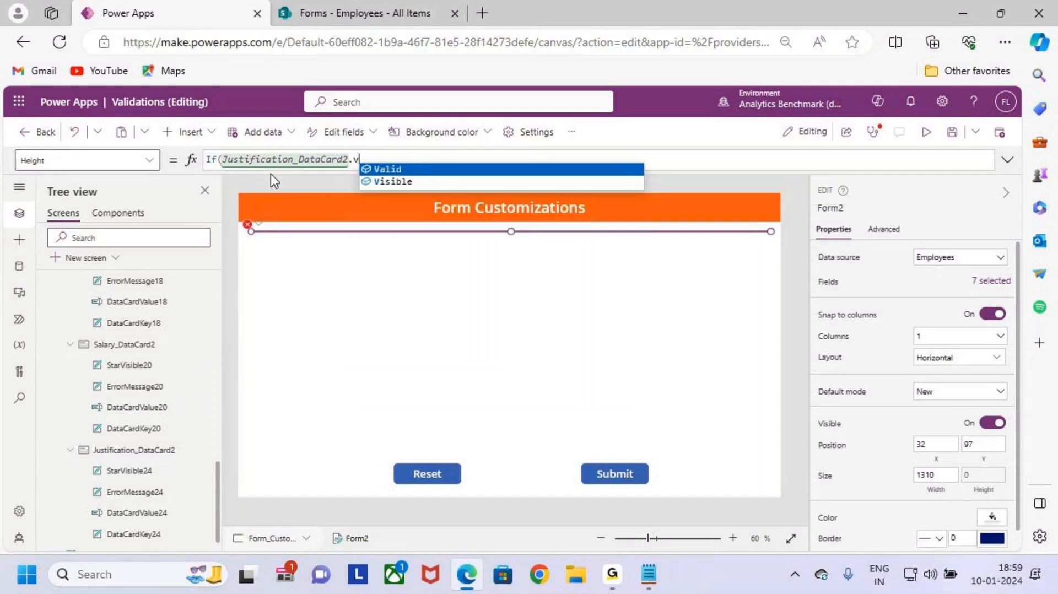
key(Down)
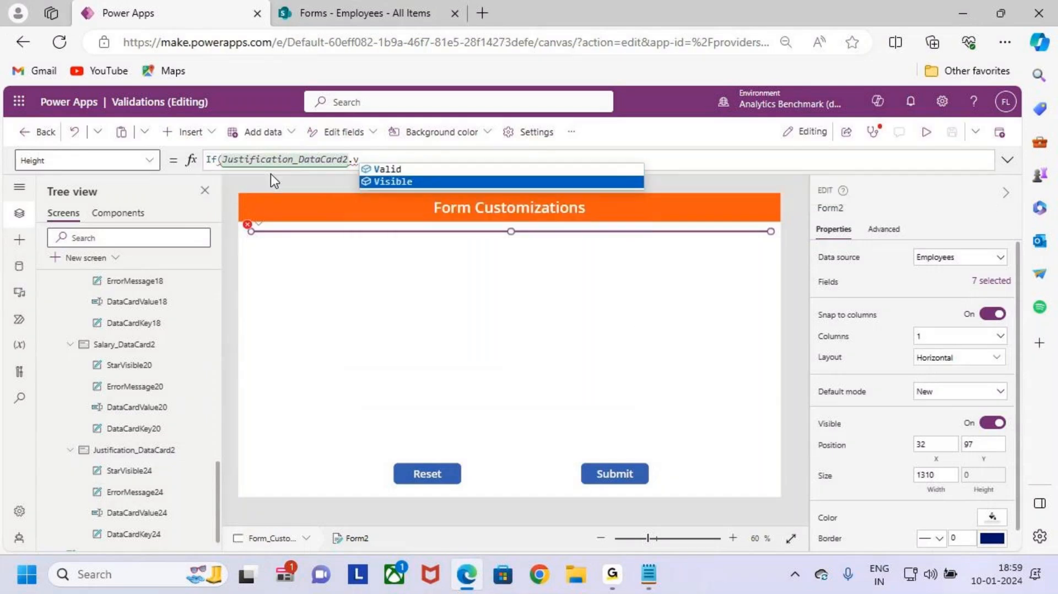
key(Tab)
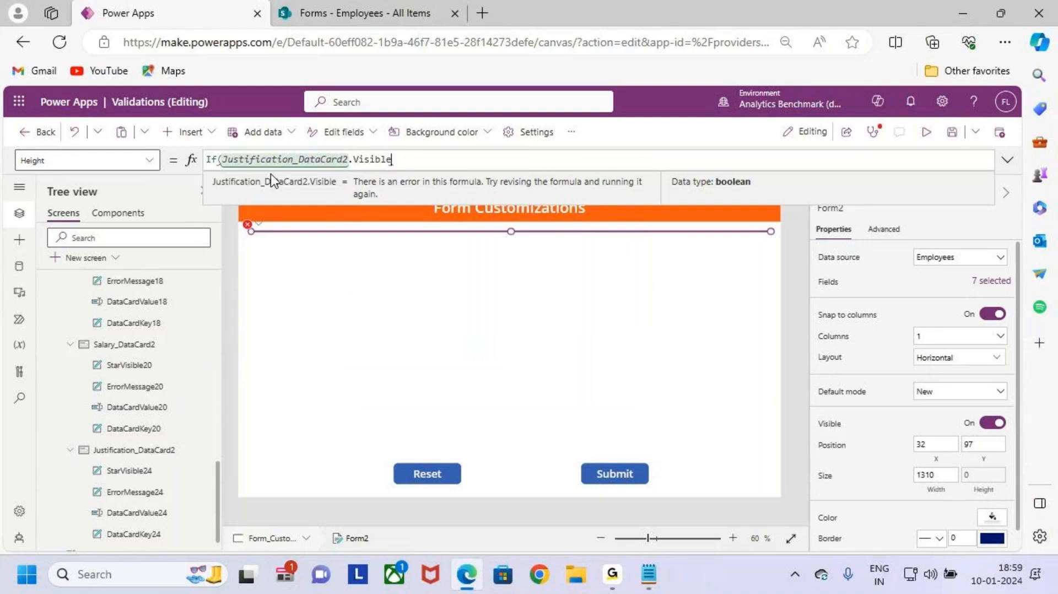
Step: Add 400+Justification_DataCard2.Height as the true result of the If function in the form's Height formula
text(,400)
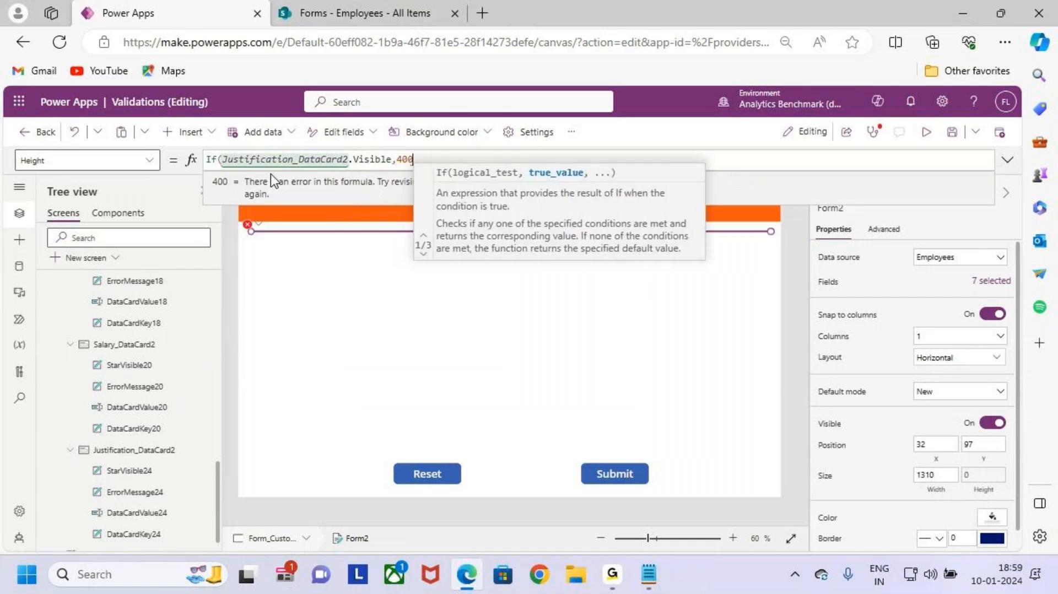
text(+)
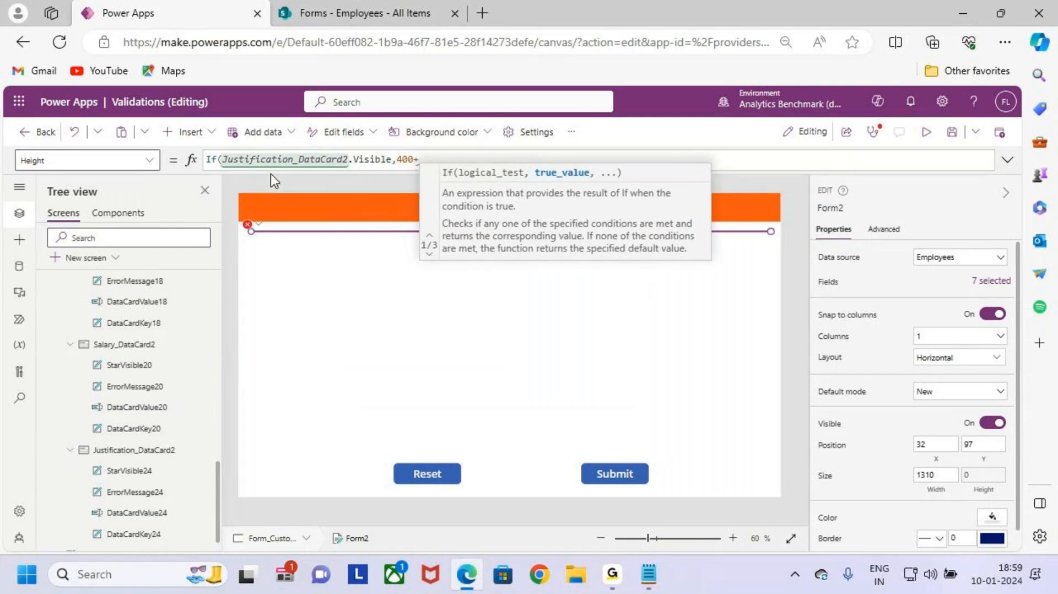
text(Justification_DataCard2)
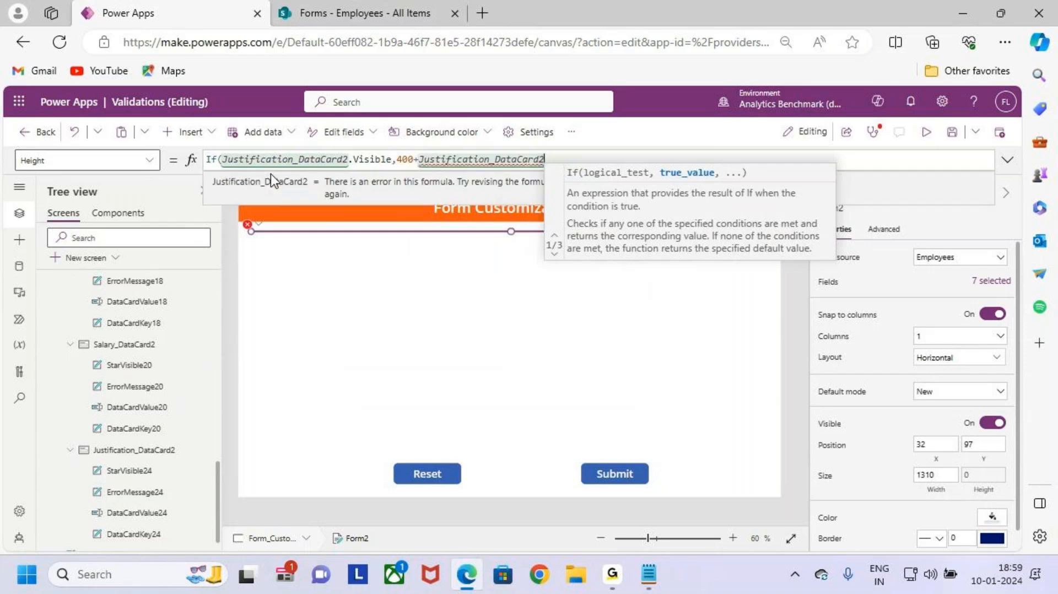
text(.he)
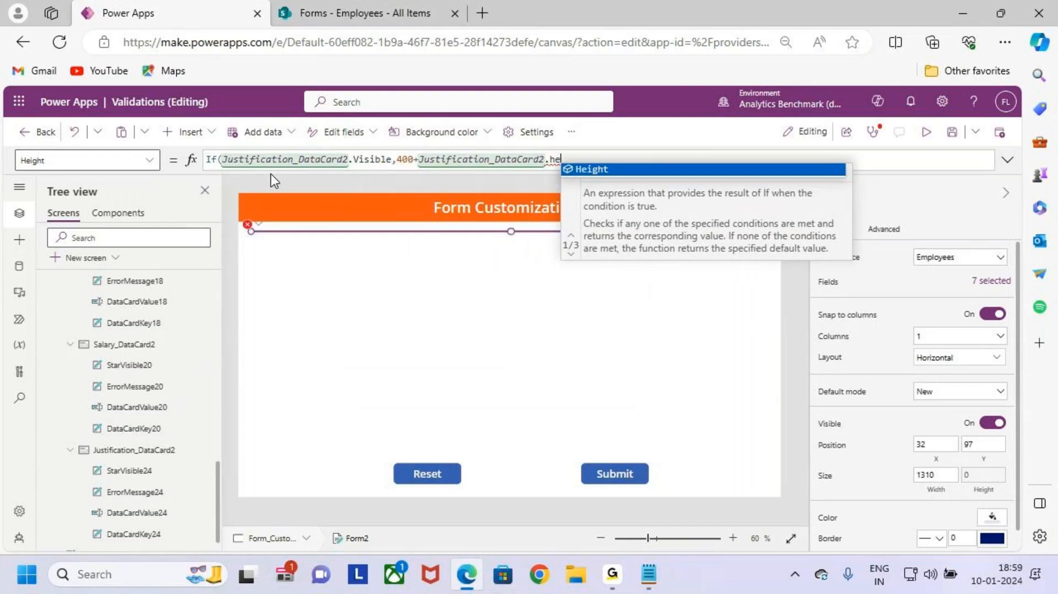
key(Tab)
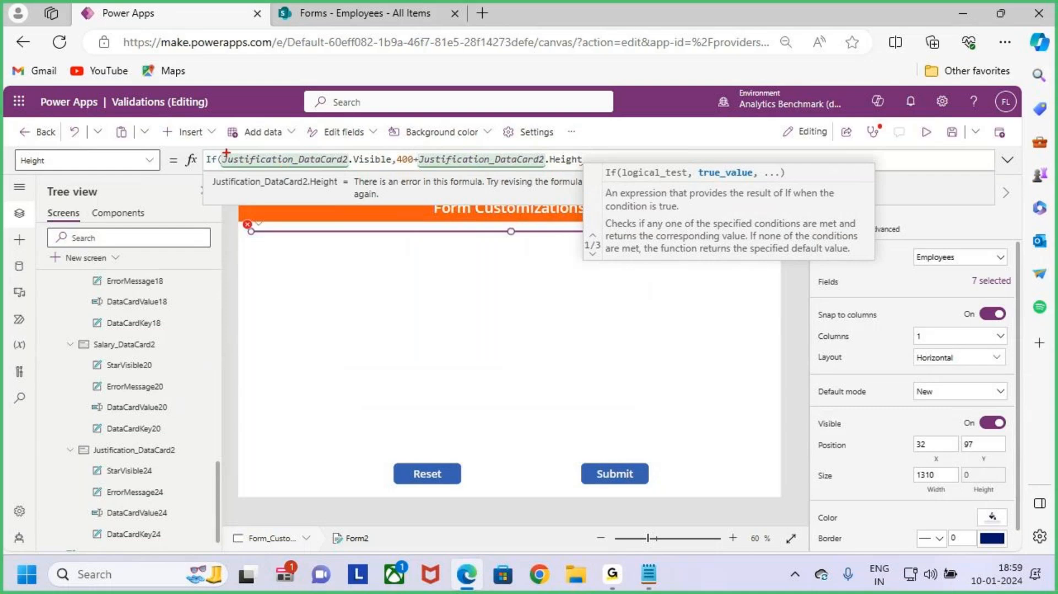
mouse_move(223, 147)
mouse_down()
mouse_move(345, 169)
mouse_move(592, 169)
mouse_up()
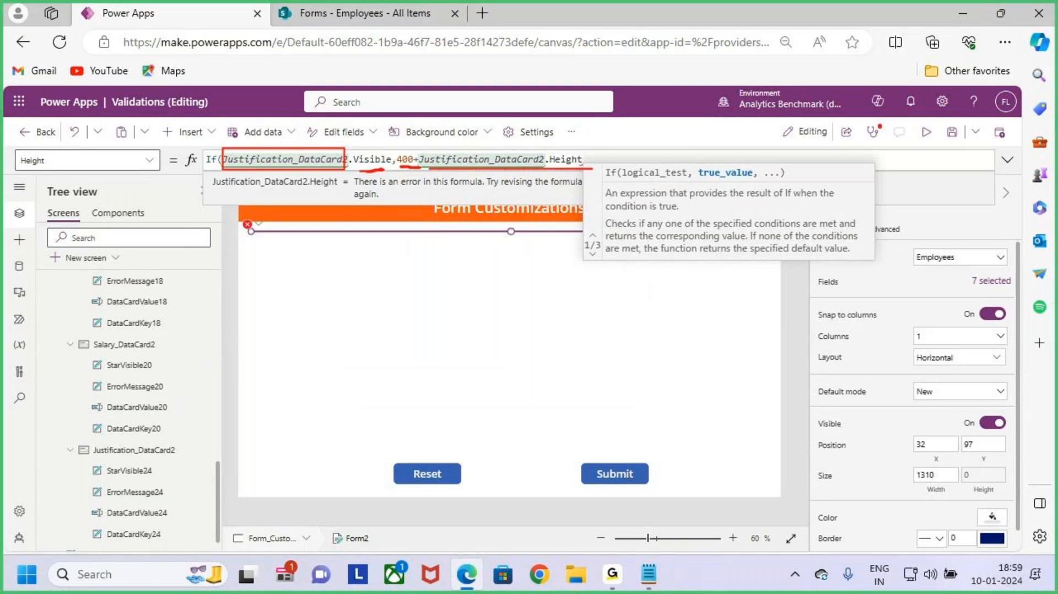
key(Escape)
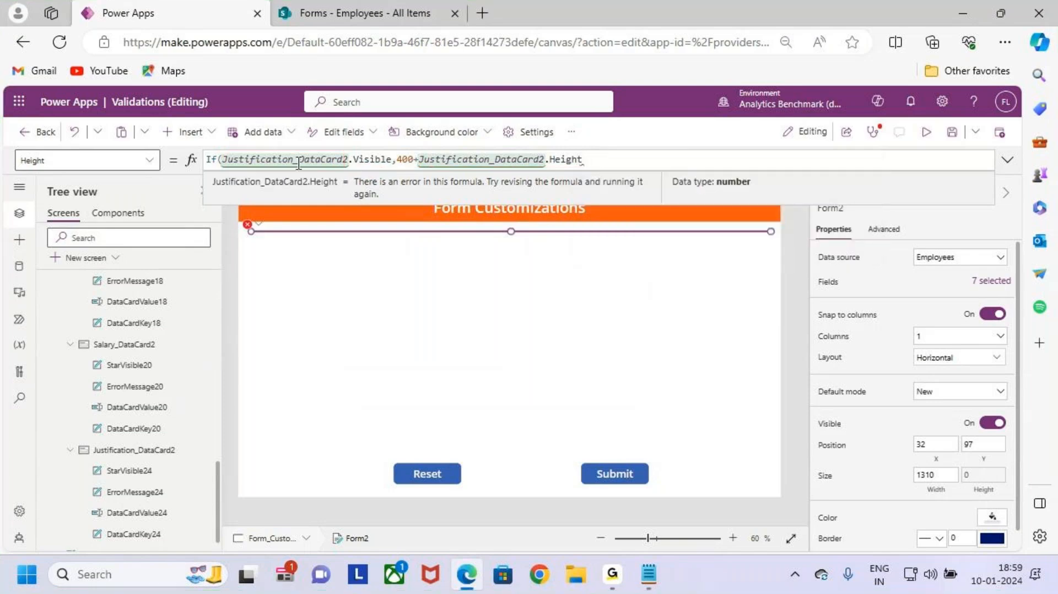
Step: Complete the form's Height formula with 400 as the false result and close the If function
drag(288, 159, 363, 159)
click(623, 160)
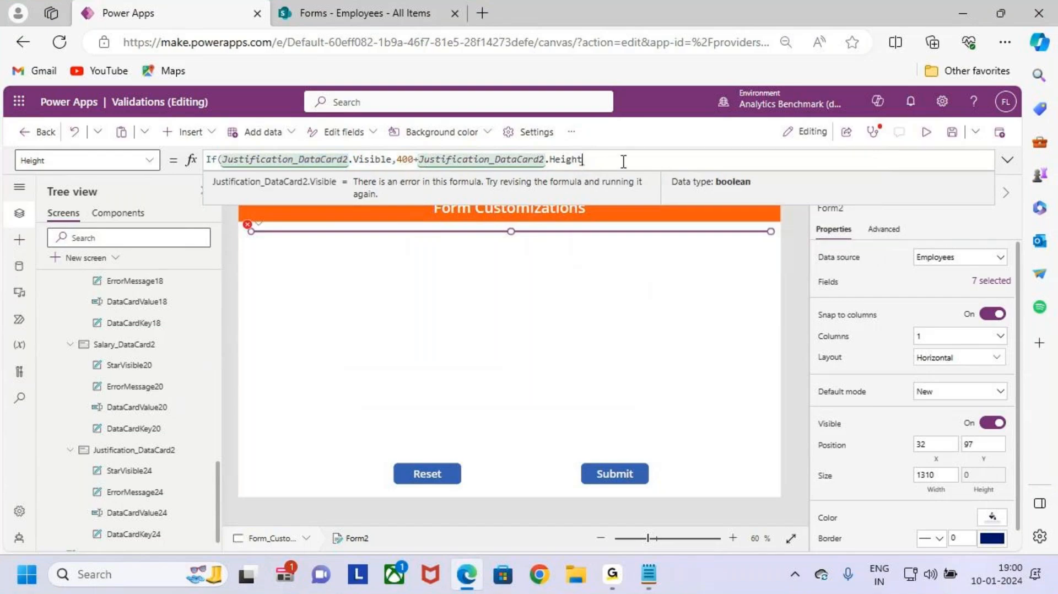
text(,400))
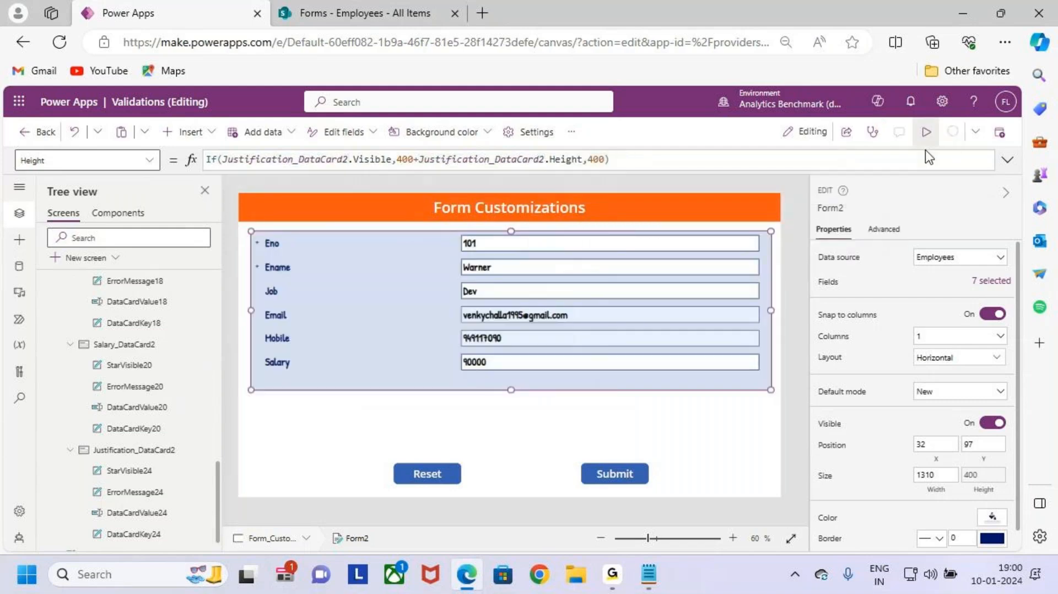
Step: Preview the app and set the Salary to 110000 to test the form's height with the Justification field
click(926, 131)
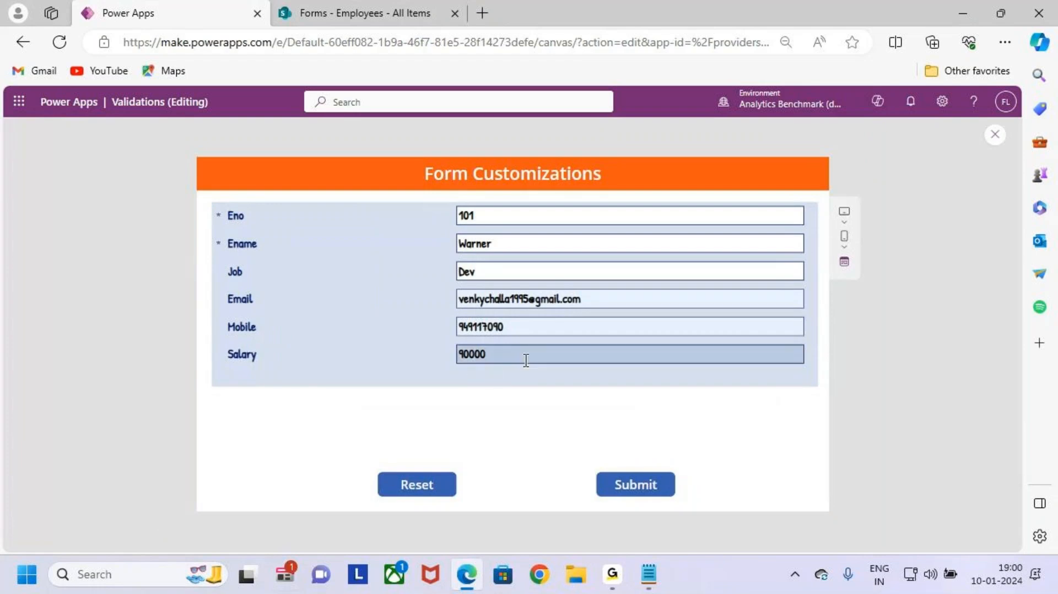
key(ctrl+2)
drag(451, 343, 525, 370)
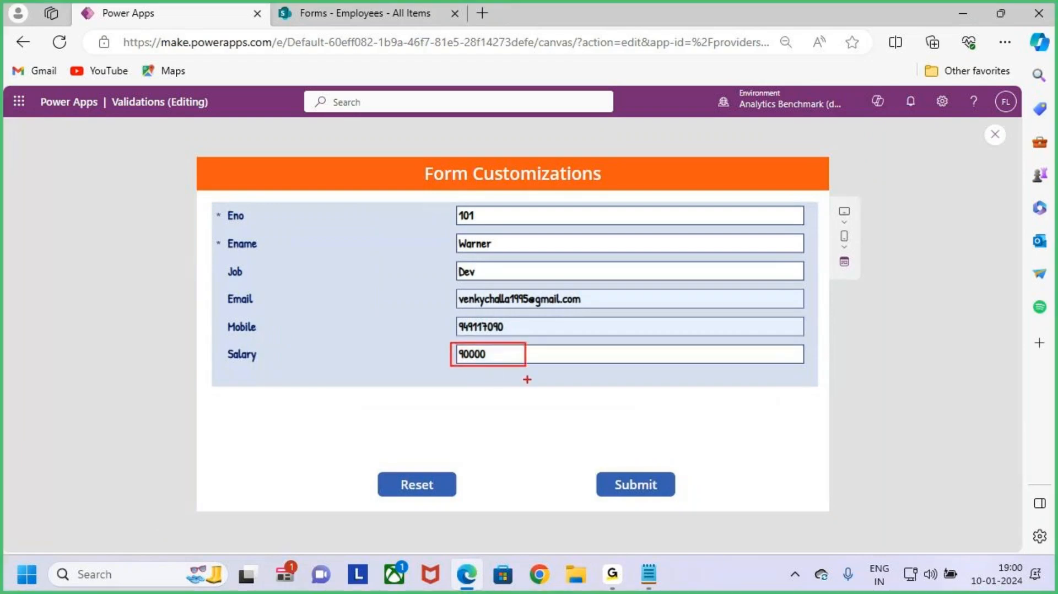
key(Escape)
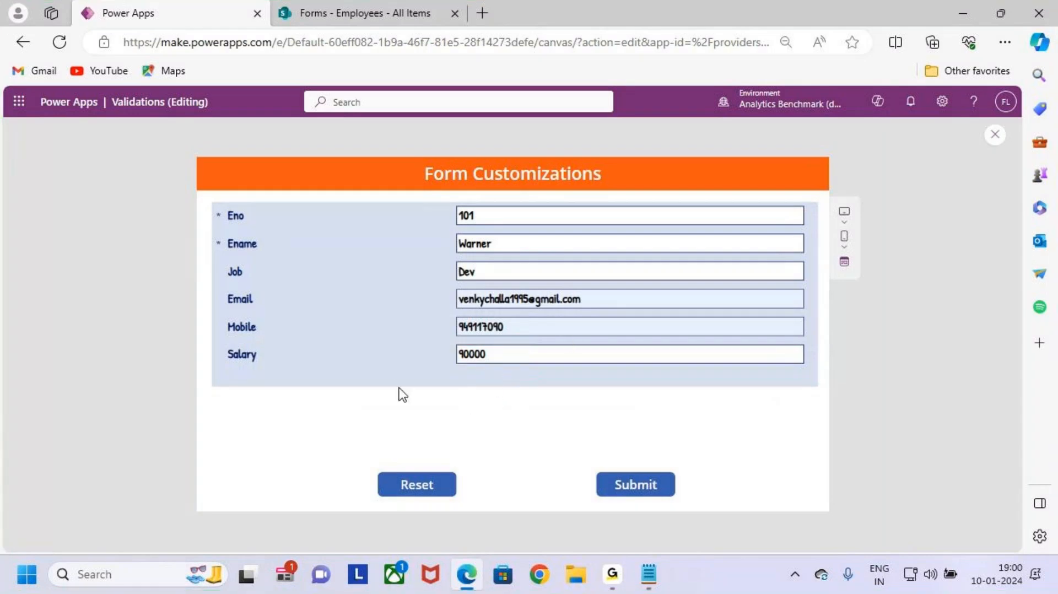
key(ctrl+2)
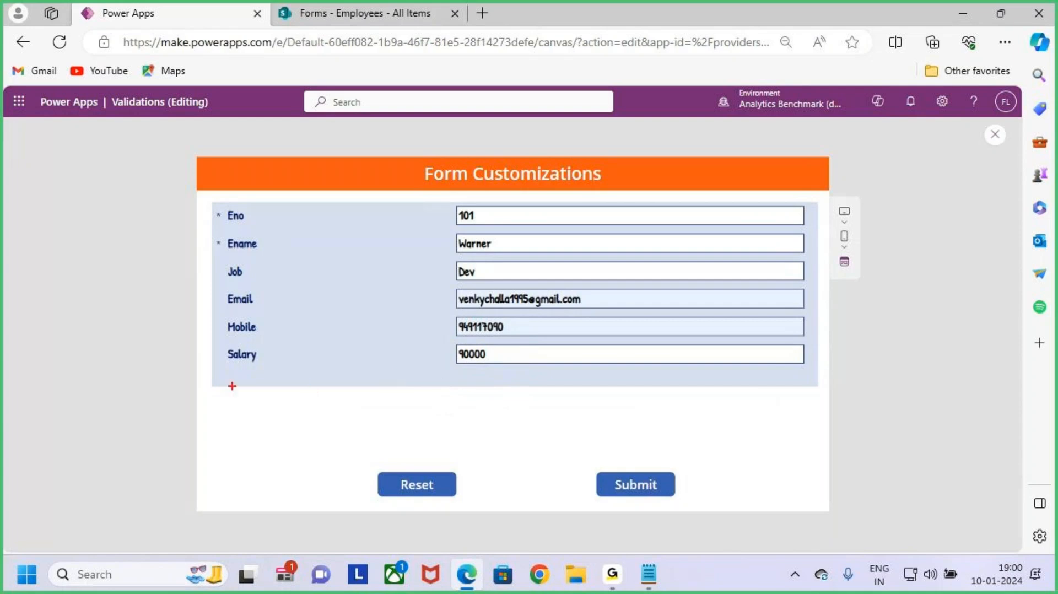
key(Escape)
drag(461, 349, 455, 357)
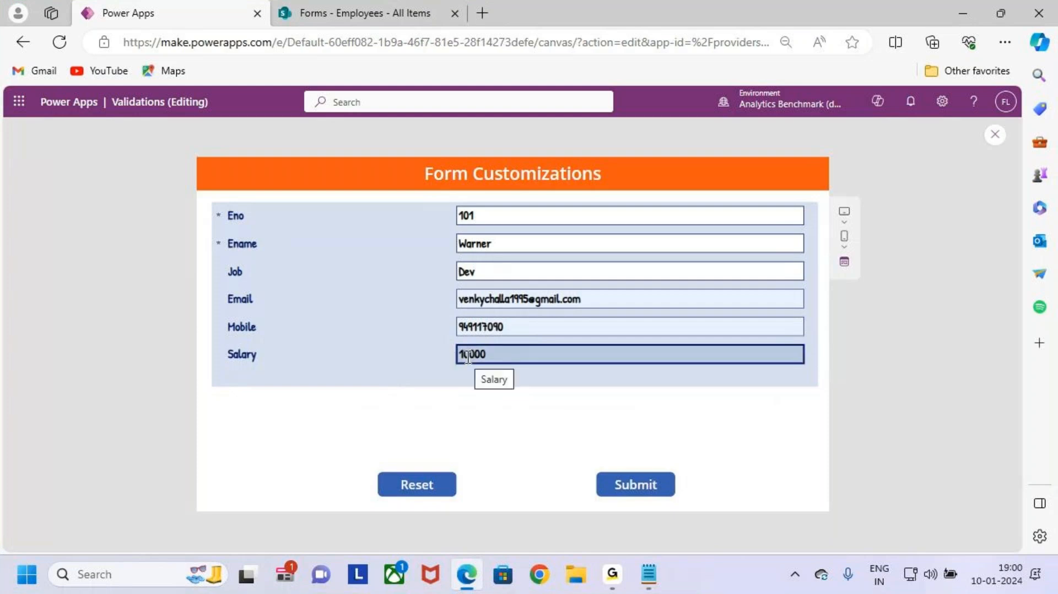
text(1)
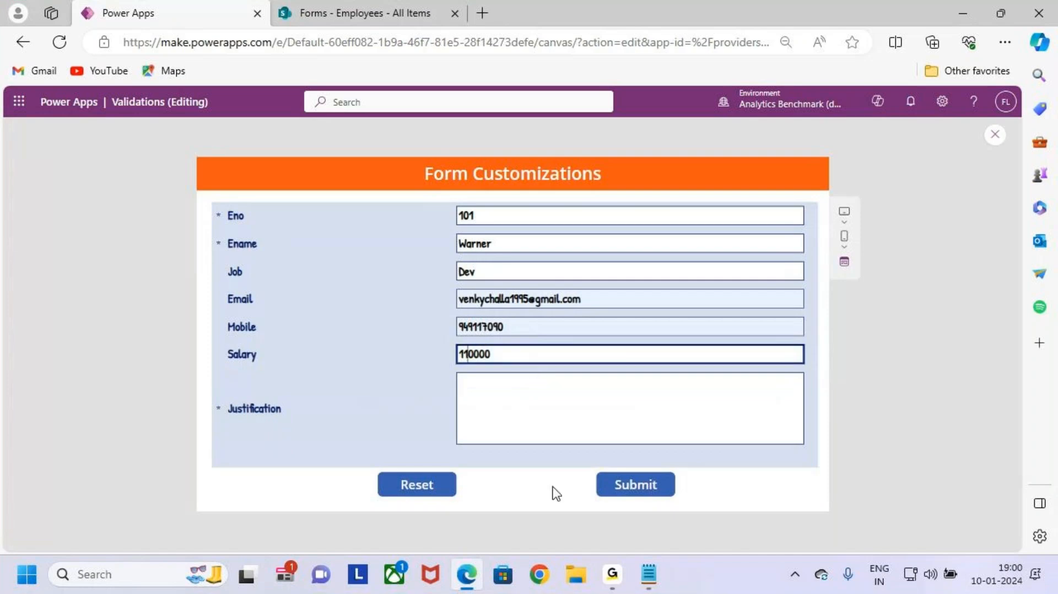
key(ctrl+2)
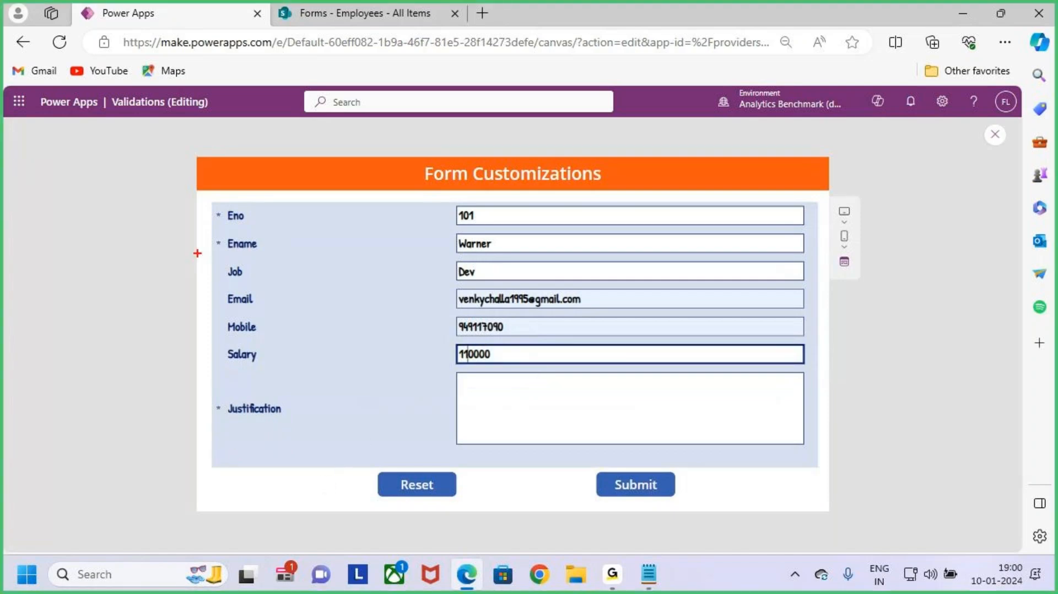
mouse_move(210, 201)
mouse_down()
mouse_move(503, 392)
mouse_move(804, 473)
mouse_move(816, 466)
mouse_up()
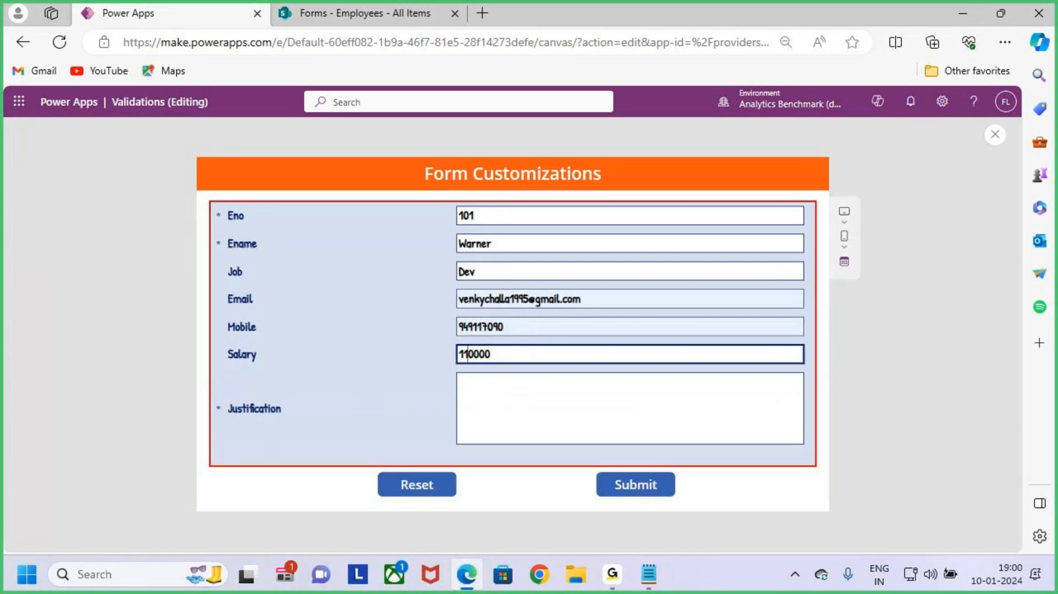
drag(247, 422, 303, 428)
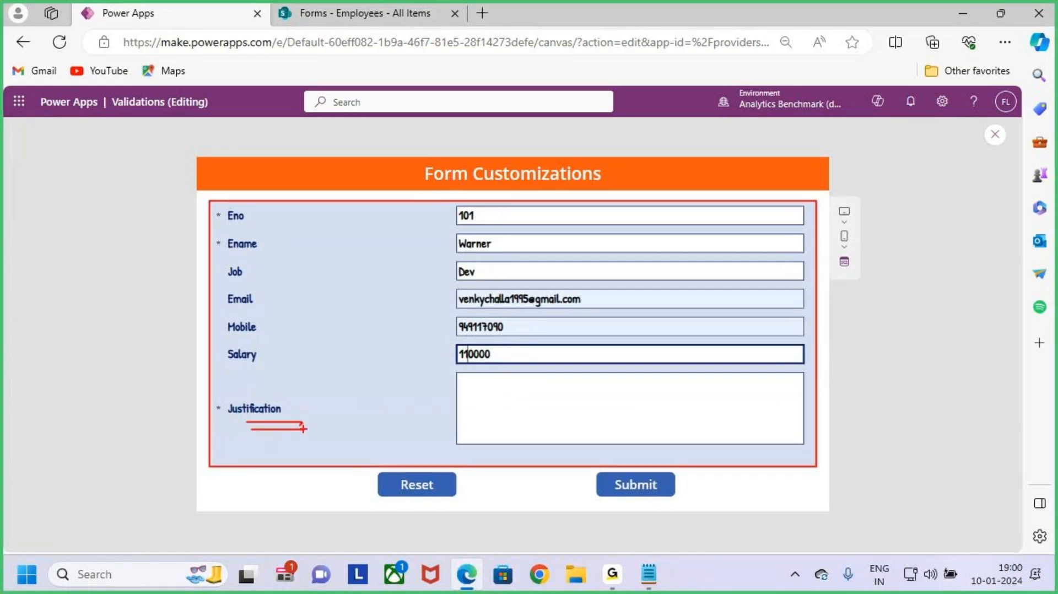
key(Escape)
Step: Fill the multiline Justification field with three lines of sample text: dWDSC, DDGHSFFG and SEDEDDGD
click(505, 429)
text(dWDS)
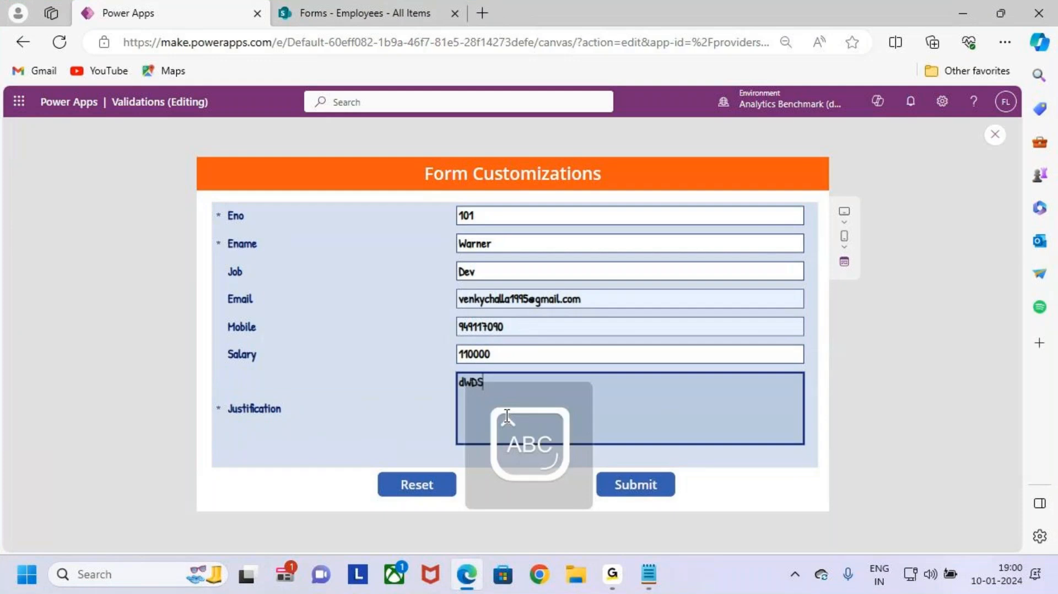
text(C)
key(Return)
text(DDGHSFFG)
key(Return)
text(SEDEDD)
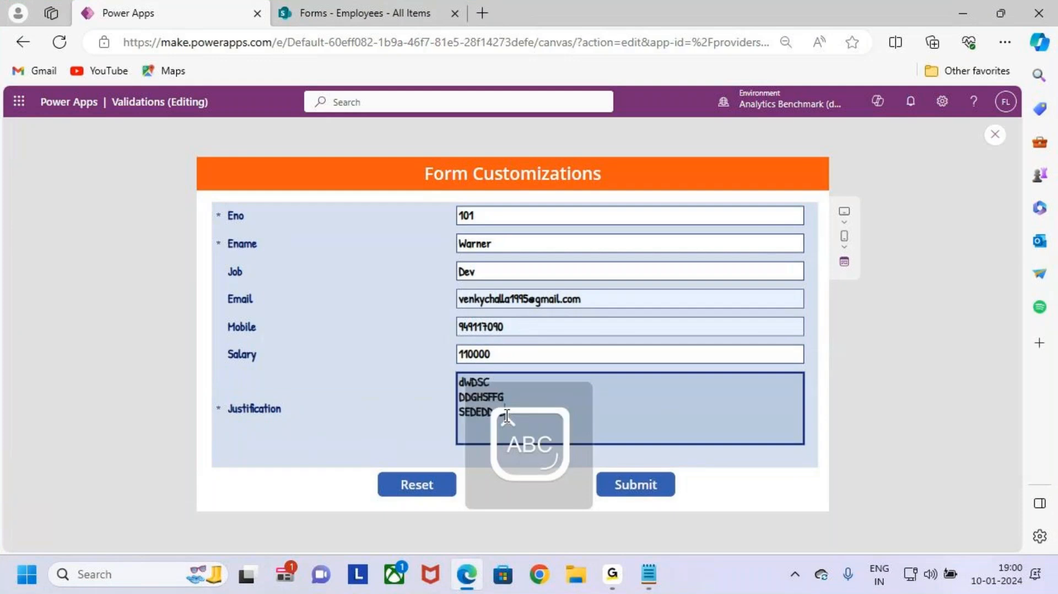
text(GD)
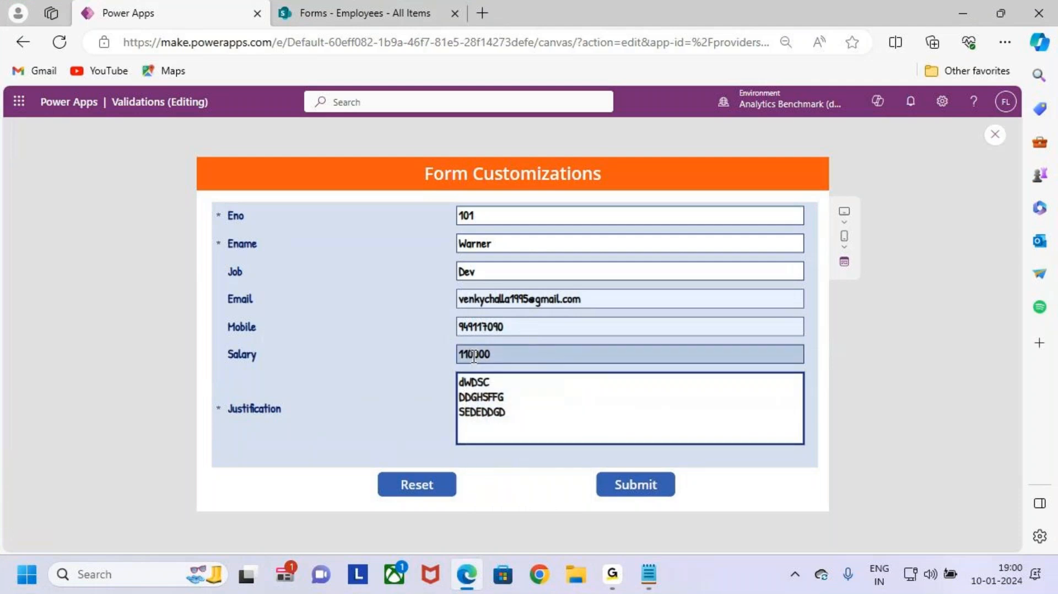
Step: Change the Salary to 90000 to test the form's height without the Justification field
drag(469, 356, 441, 353)
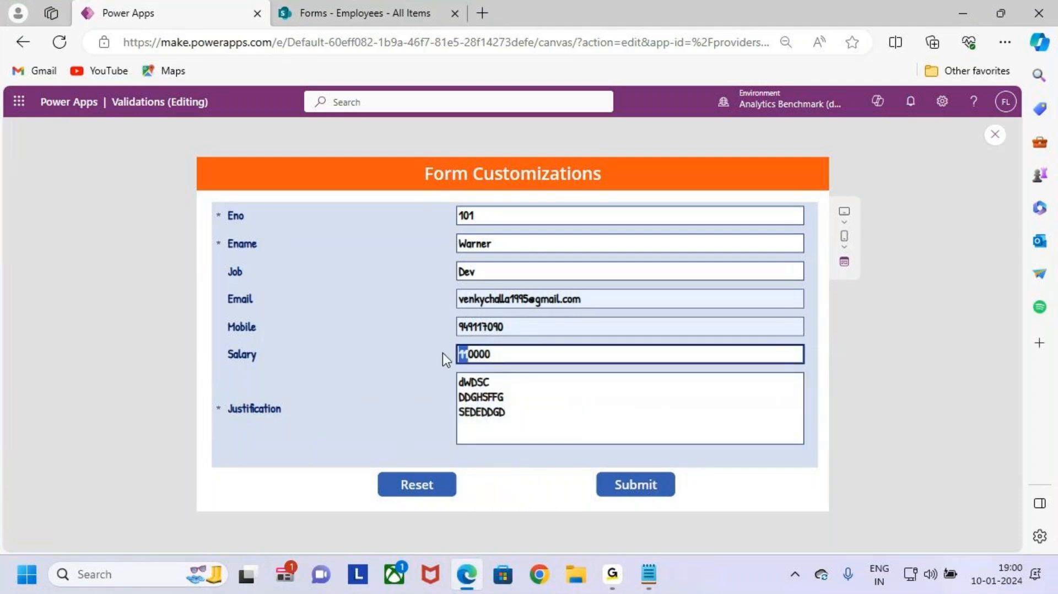
key(BackSpace)
key(Left)
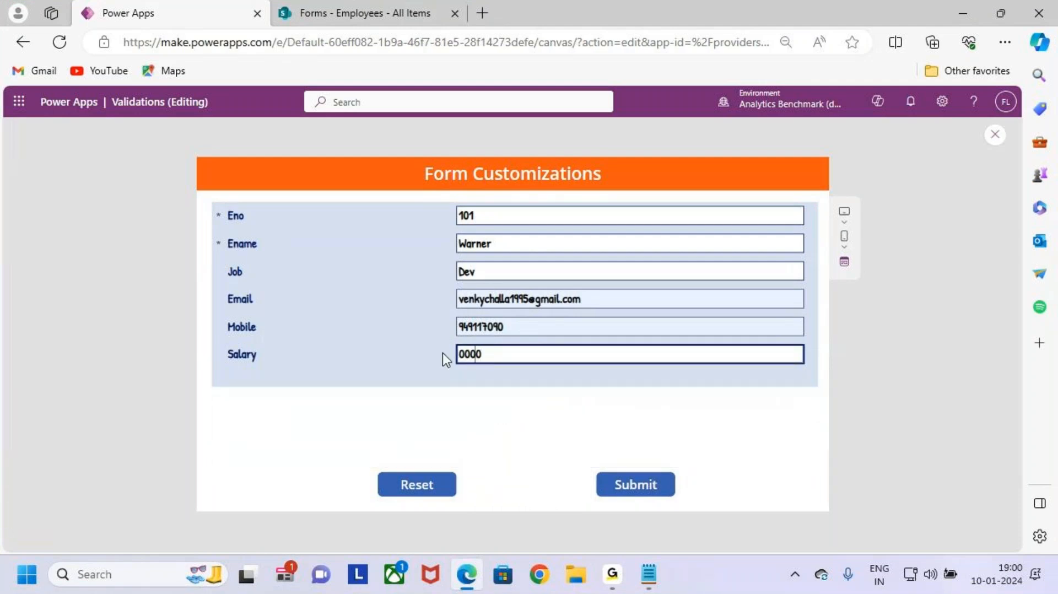
text(9)
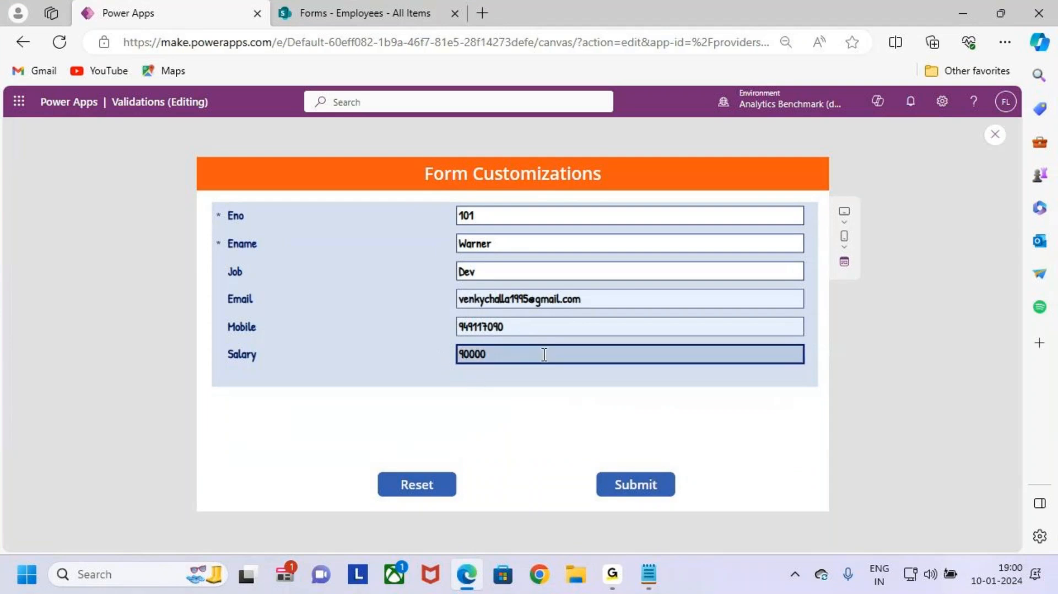
key(ctrl+2)
mouse_move(213, 200)
mouse_down()
mouse_move(222, 223)
mouse_move(765, 383)
mouse_move(817, 386)
mouse_up()
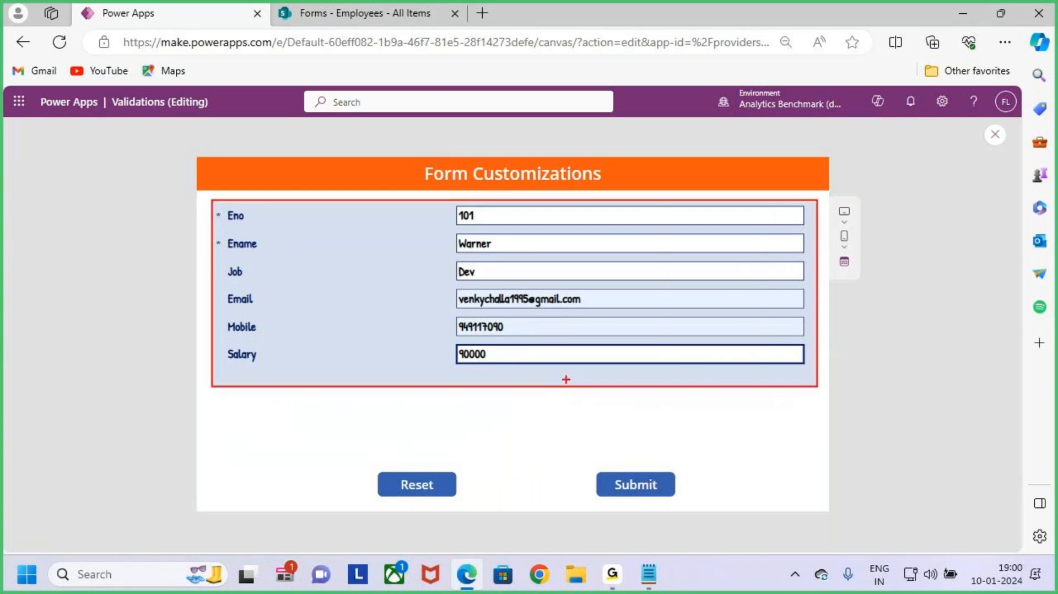
mouse_move(661, 393)
mouse_down()
mouse_move(681, 441)
mouse_move(656, 474)
mouse_up()
mouse_move(669, 435)
mouse_down()
mouse_move(691, 468)
mouse_move(715, 432)
mouse_up()
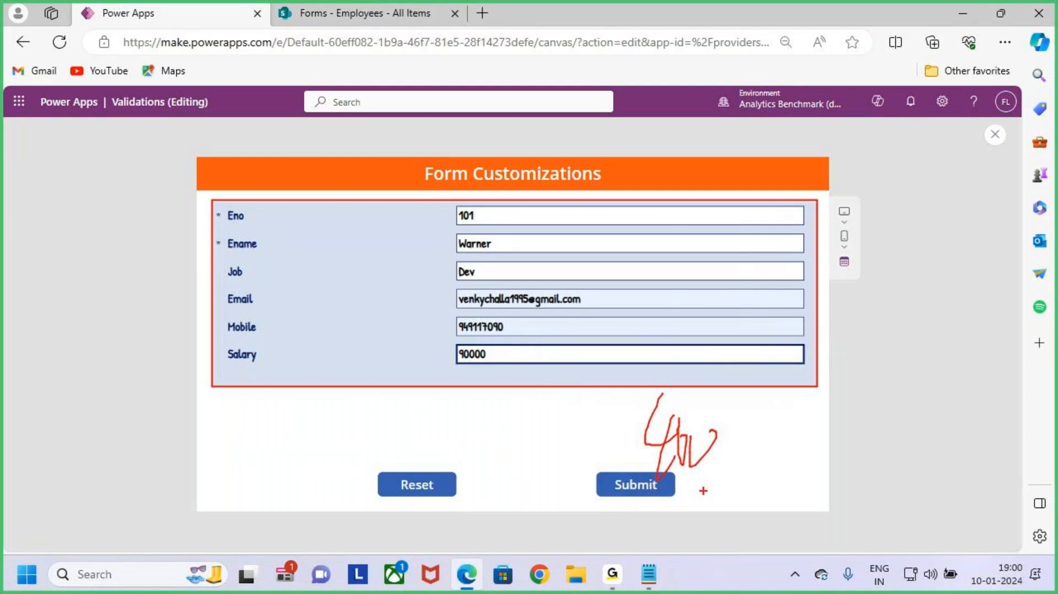
drag(744, 398, 745, 438)
mouse_move(736, 436)
mouse_down()
mouse_move(813, 421)
mouse_move(802, 444)
mouse_move(857, 459)
mouse_up()
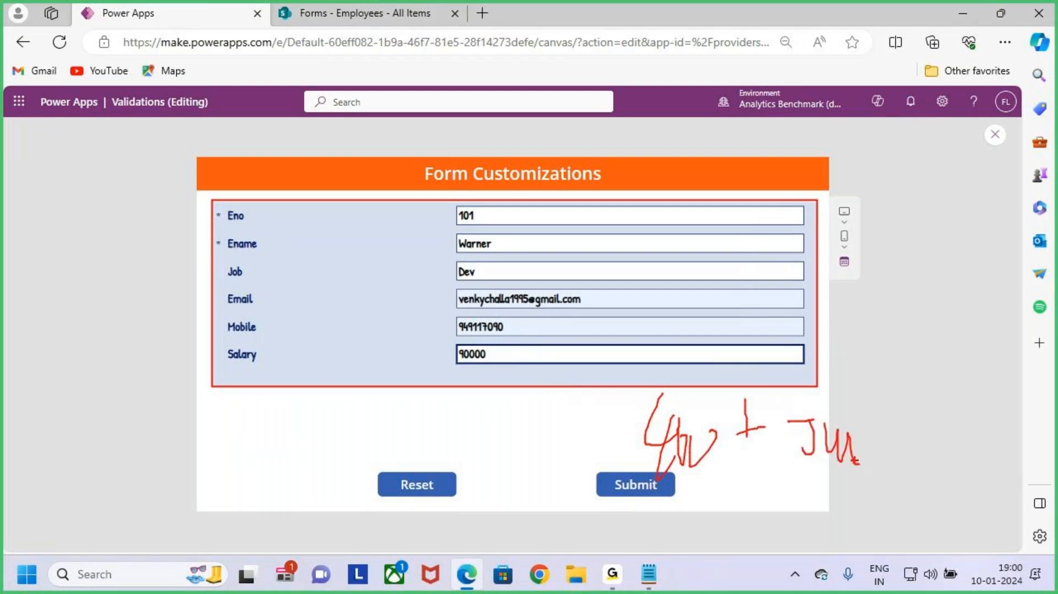
Step: Set the Salary to 110000 again and clear the sample text from the Justification field
key(Escape)
click(465, 357)
key(BackSpace)
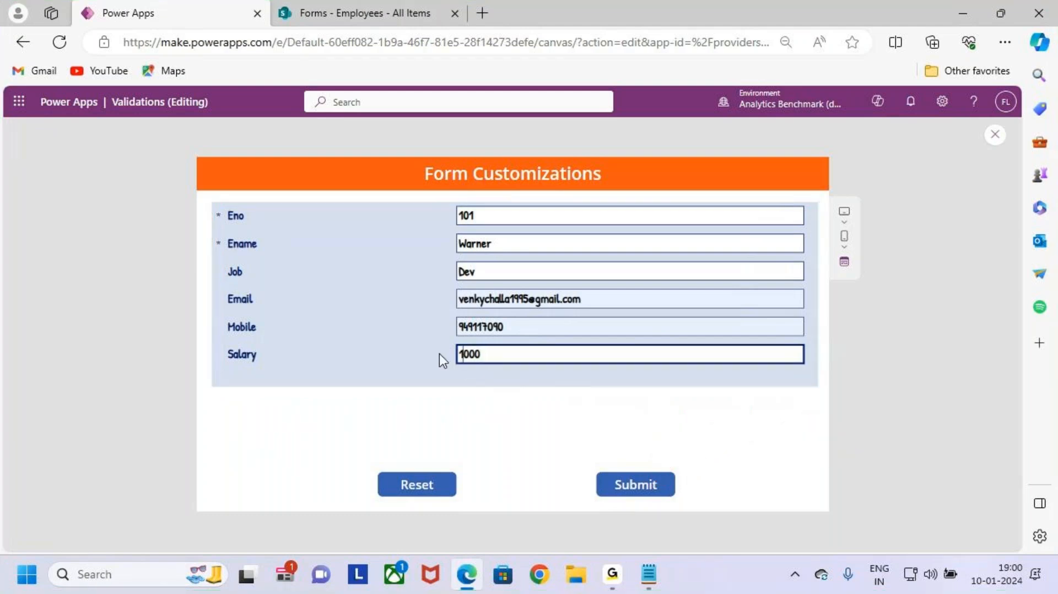
text(11)
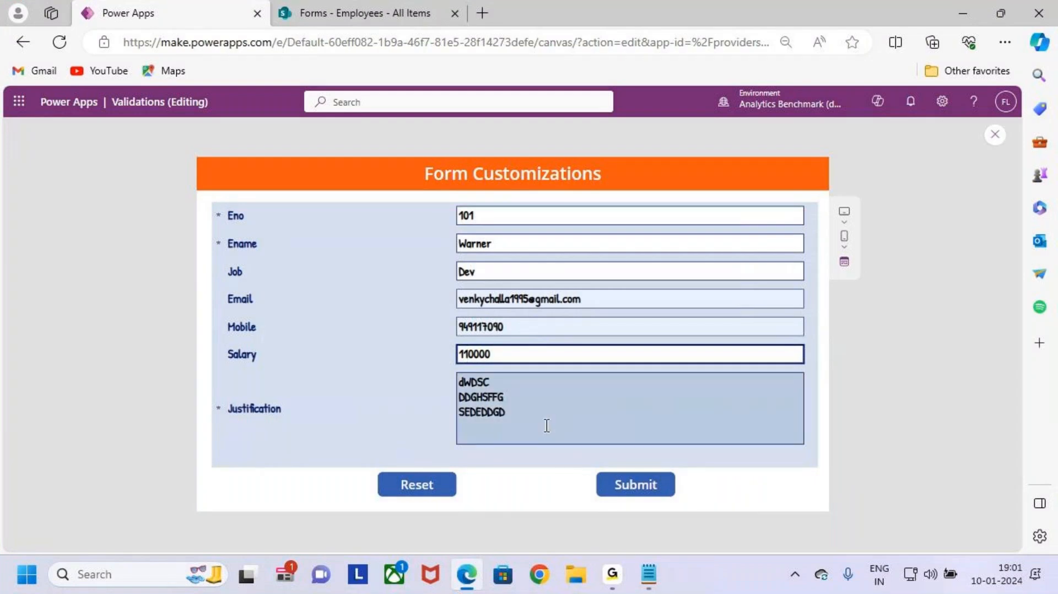
drag(546, 427, 448, 381)
key(BackSpace)
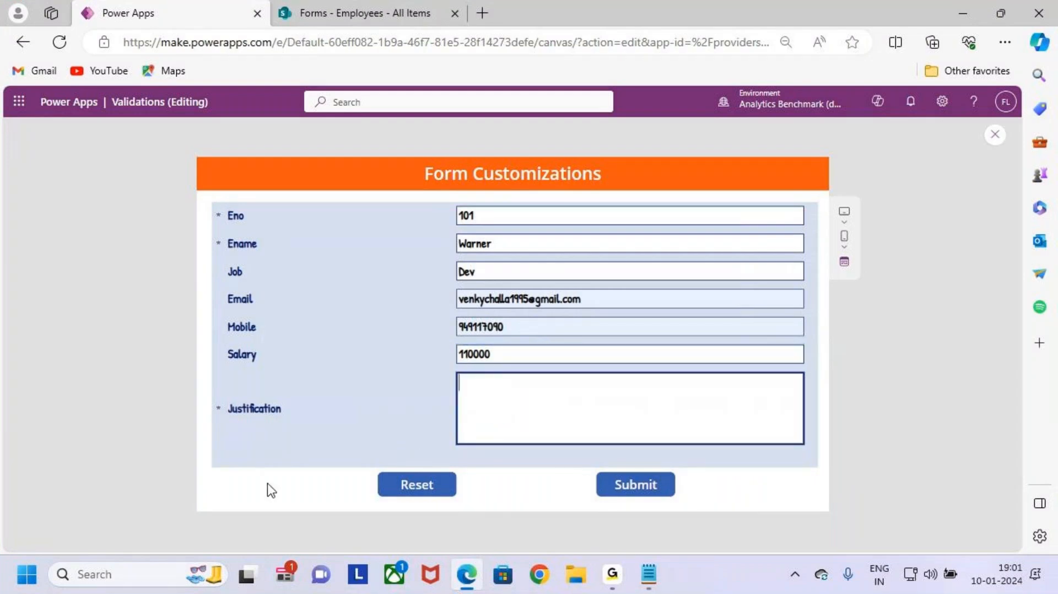
click(305, 509)
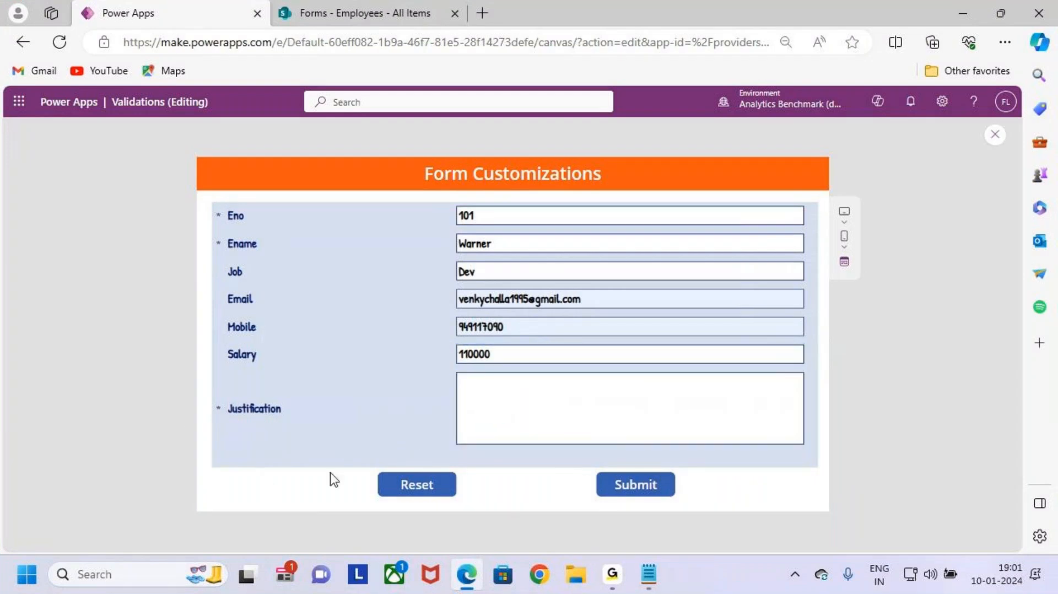
Step: Close the preview and give Form2 a border thickness of 5
click(994, 134)
click(468, 456)
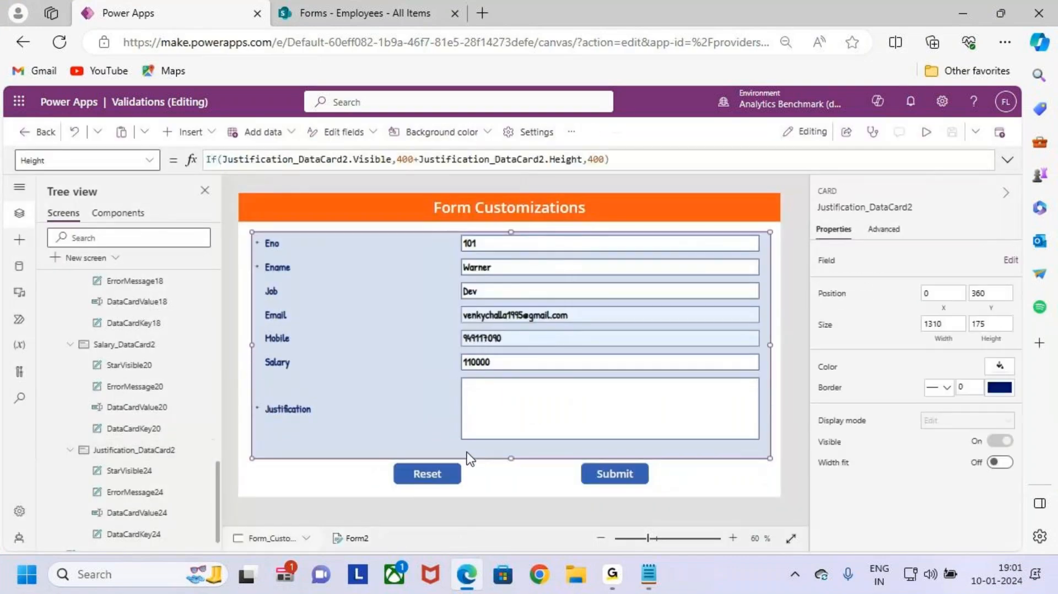
scroll(934, 515, down, 1)
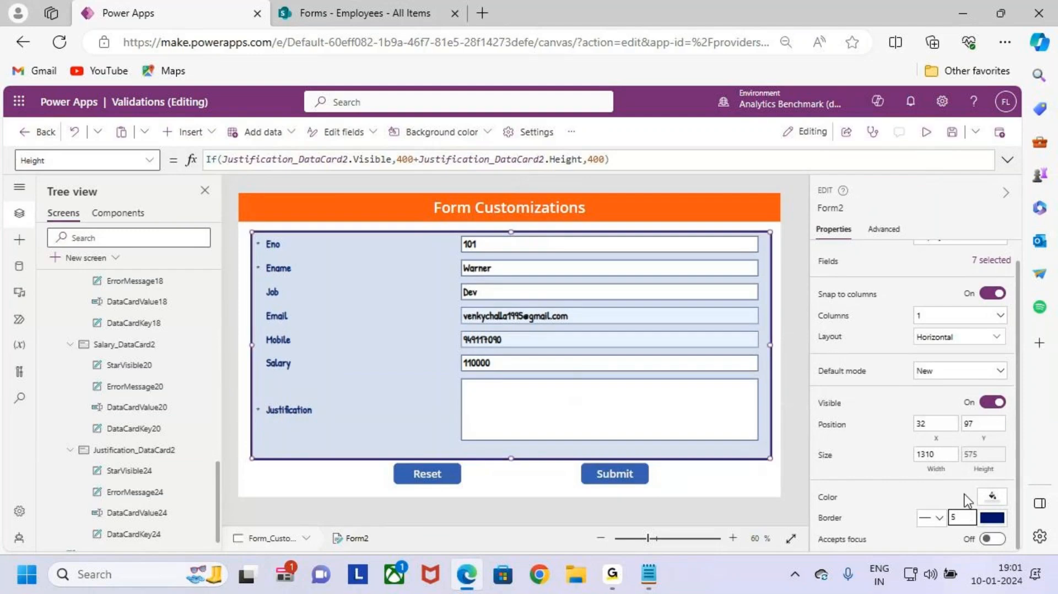
Step: Preview the app again and clear the Salary value to check how the bordered form resizes
click(926, 131)
click(518, 357)
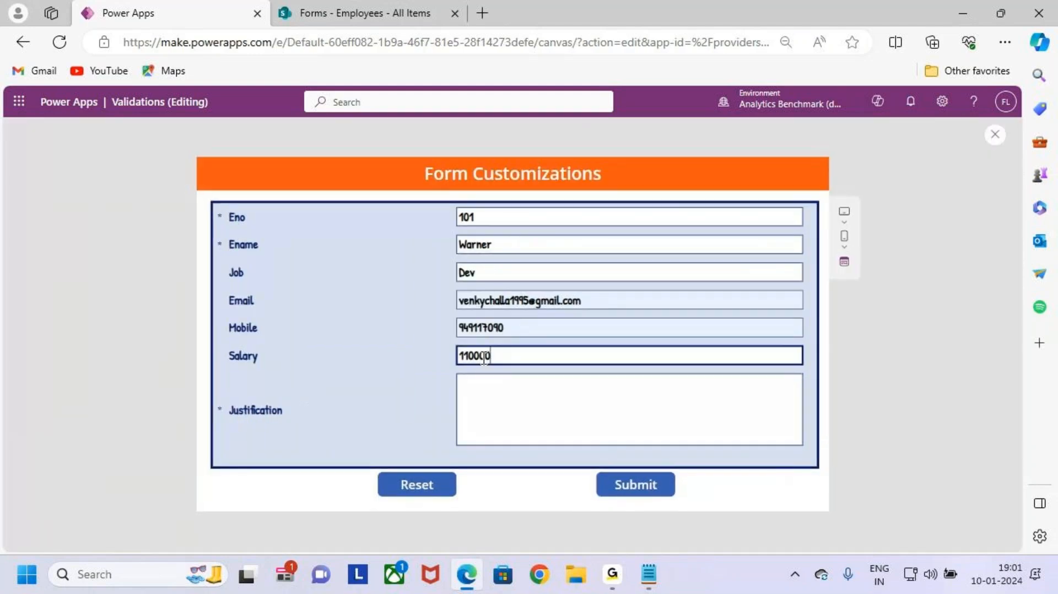
drag(518, 357, 433, 364)
key(BackSpace)
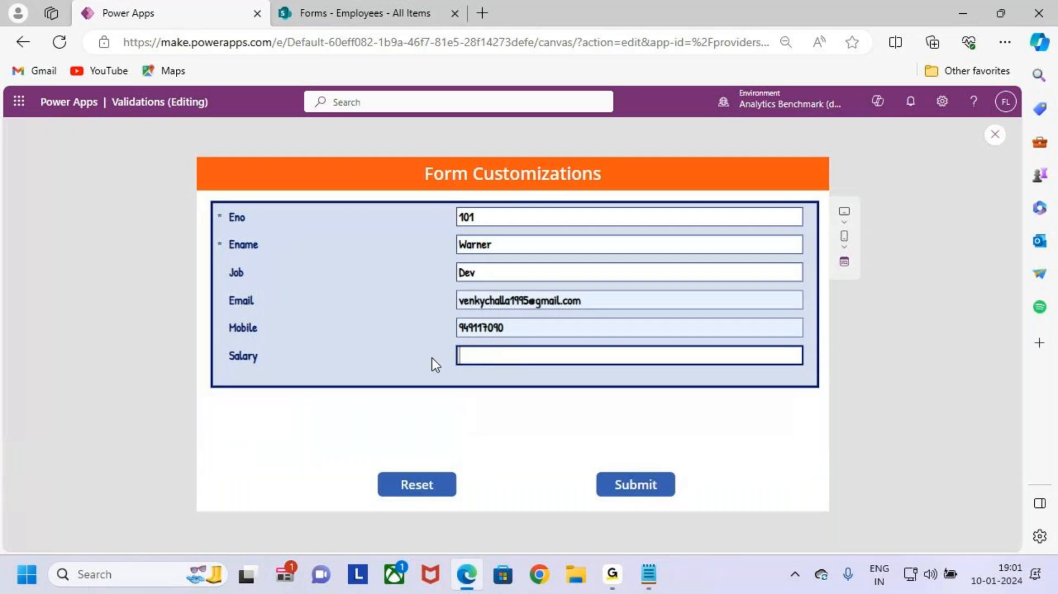
Step: Enter a Salary of 90000 in the preview and draw an arrow marking the form's height
text(90000)
key(ctrl+2)
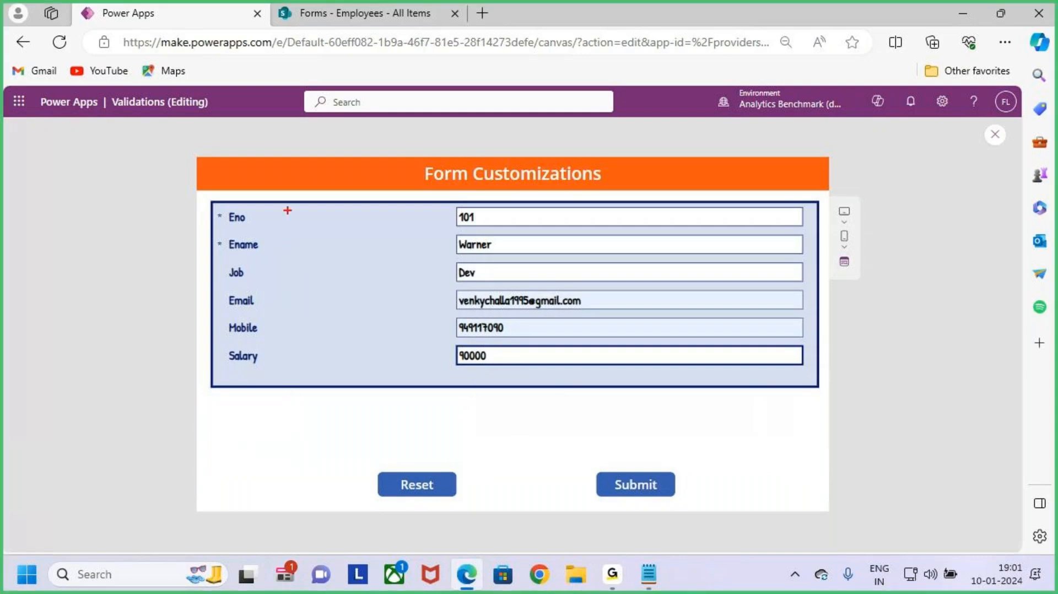
mouse_move(286, 196)
mouse_down()
mouse_move(281, 378)
mouse_move(264, 372)
mouse_up()
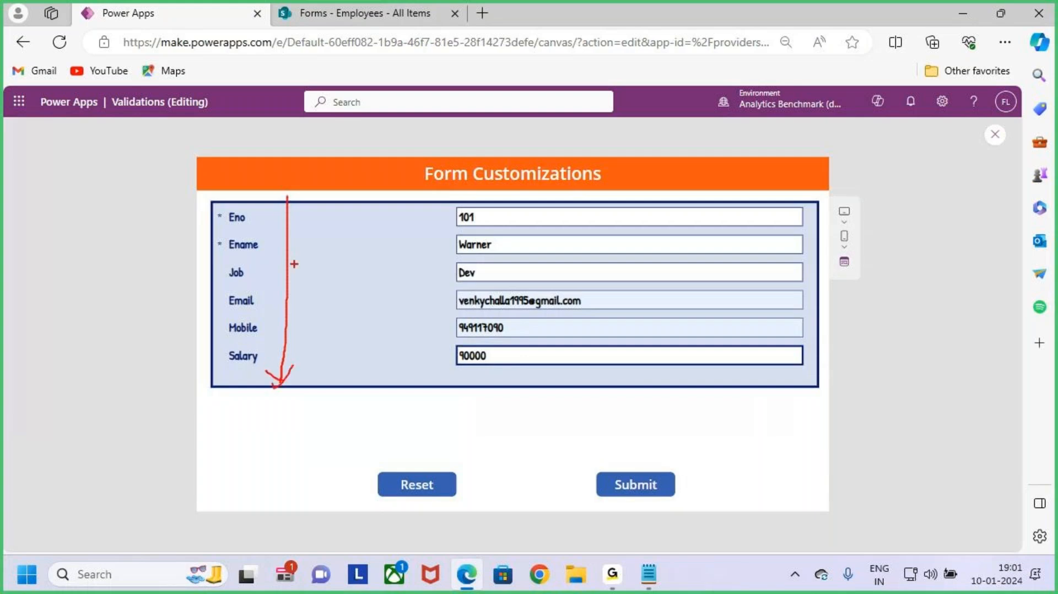
mouse_move(286, 196)
mouse_down()
mouse_move(275, 214)
mouse_move(308, 238)
mouse_up()
key(Escape)
Step: Set the Salary to 110000 and draw an outline around the Justification field area to check the form's height
key(ctrl+a)
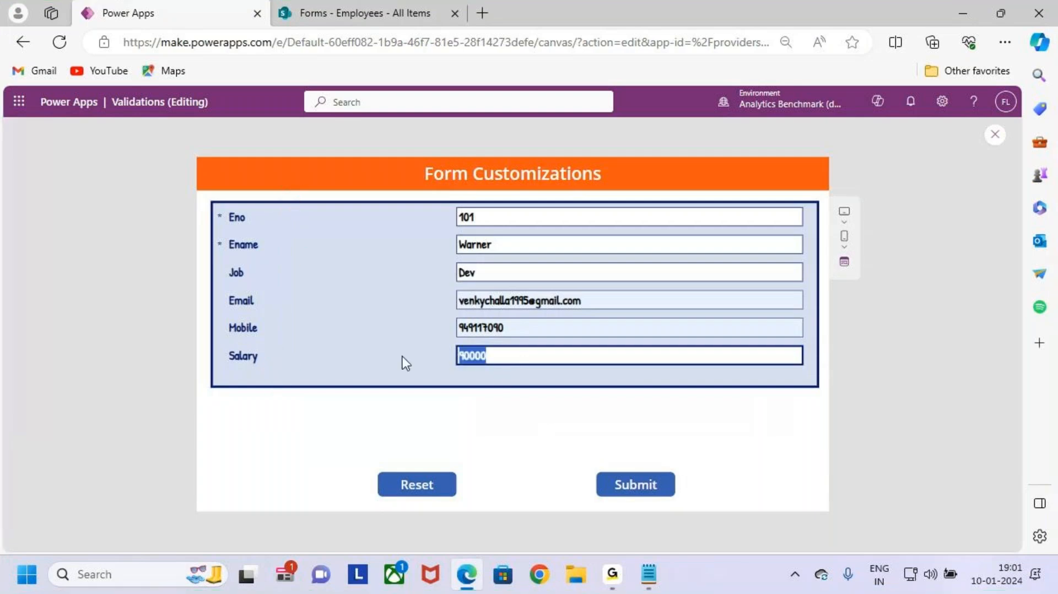
text(110000)
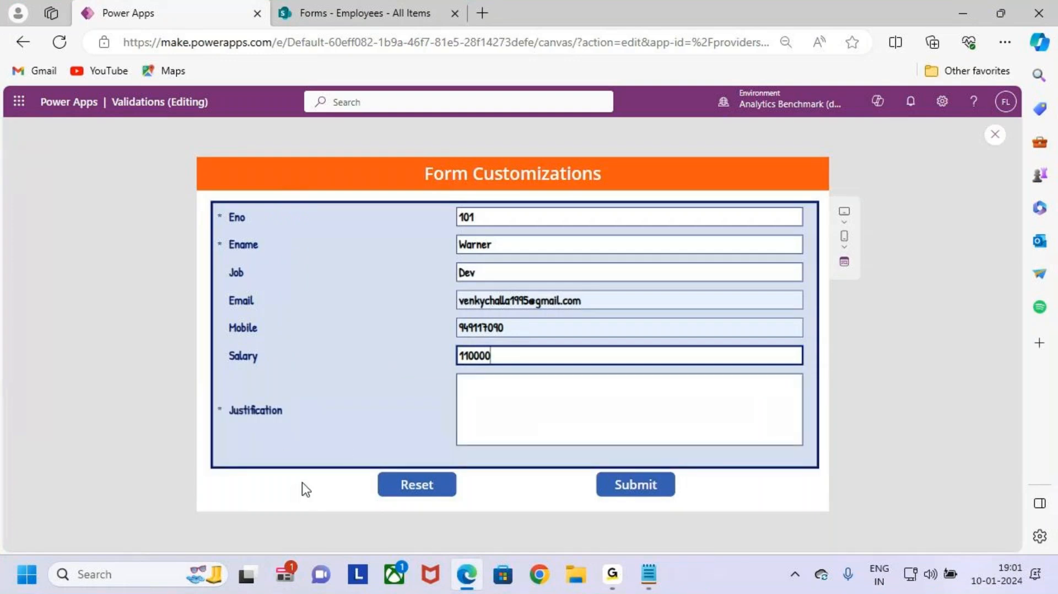
key(ctrl+2)
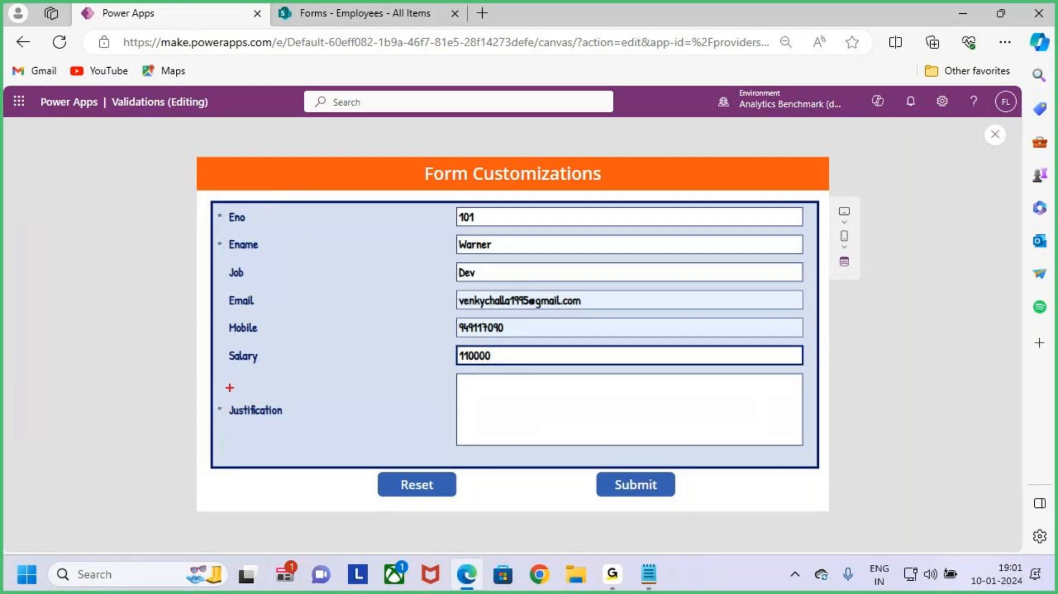
mouse_move(218, 368)
mouse_down()
mouse_move(523, 432)
mouse_move(778, 463)
mouse_up()
key(Escape)
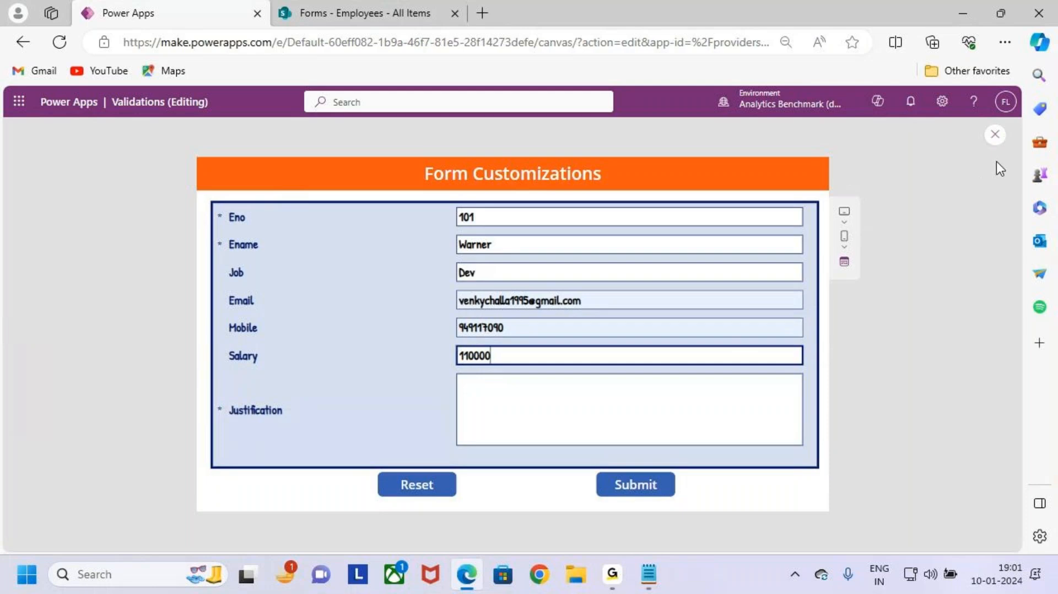
Step: Close the preview and review the Case 6 Form Height requirement in the Notepad notes
click(994, 134)
click(633, 383)
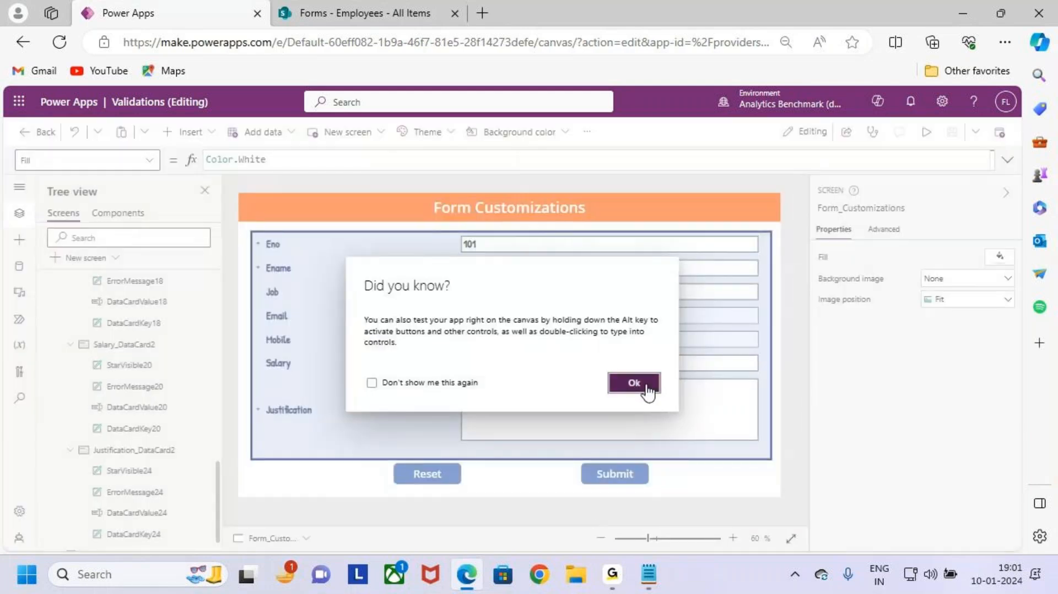
click(651, 573)
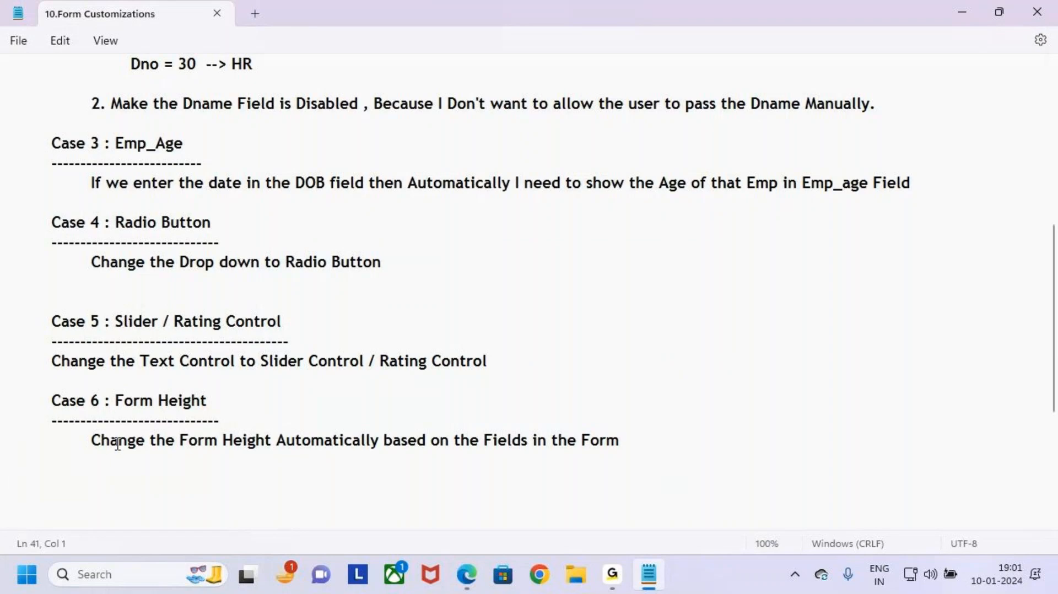
drag(94, 439, 673, 452)
click(673, 451)
drag(507, 442, 649, 447)
click(673, 444)
Step: Switch back to Power Apps, preview the form once more and return to the editor
click(477, 582)
key(F5)
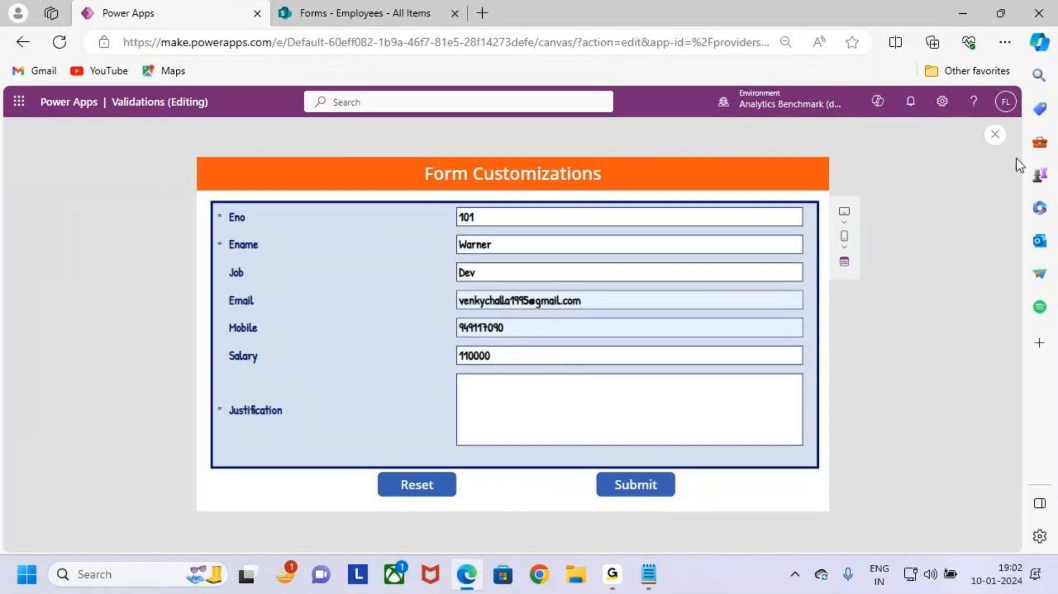
click(994, 135)
click(650, 384)
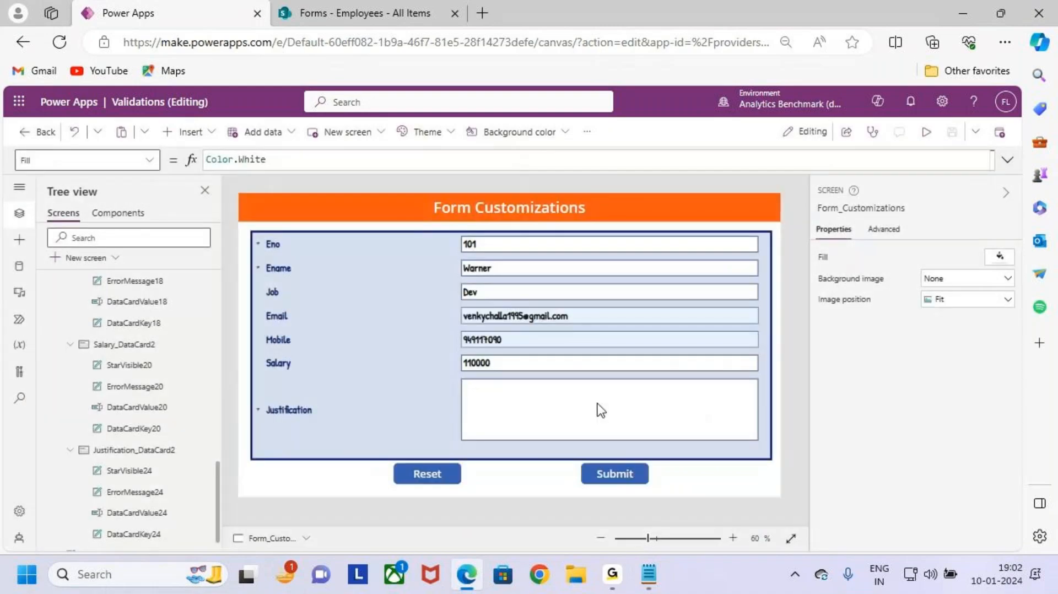
Step: Replace Form2's Height formula with the fixed value 400 and save the app
click(432, 453)
click(439, 457)
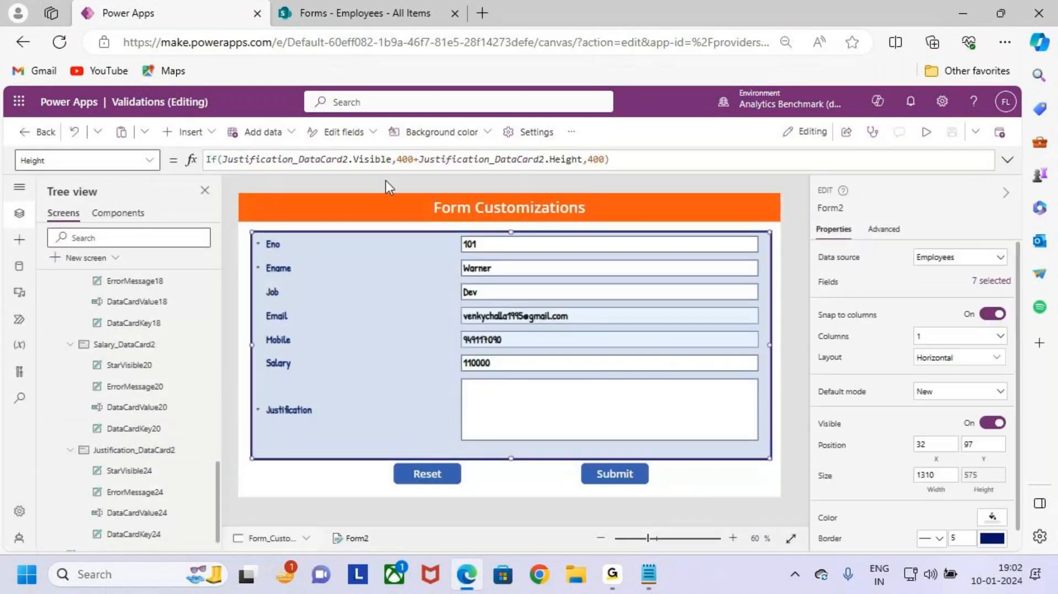
click(627, 159)
key(ctrl+a)
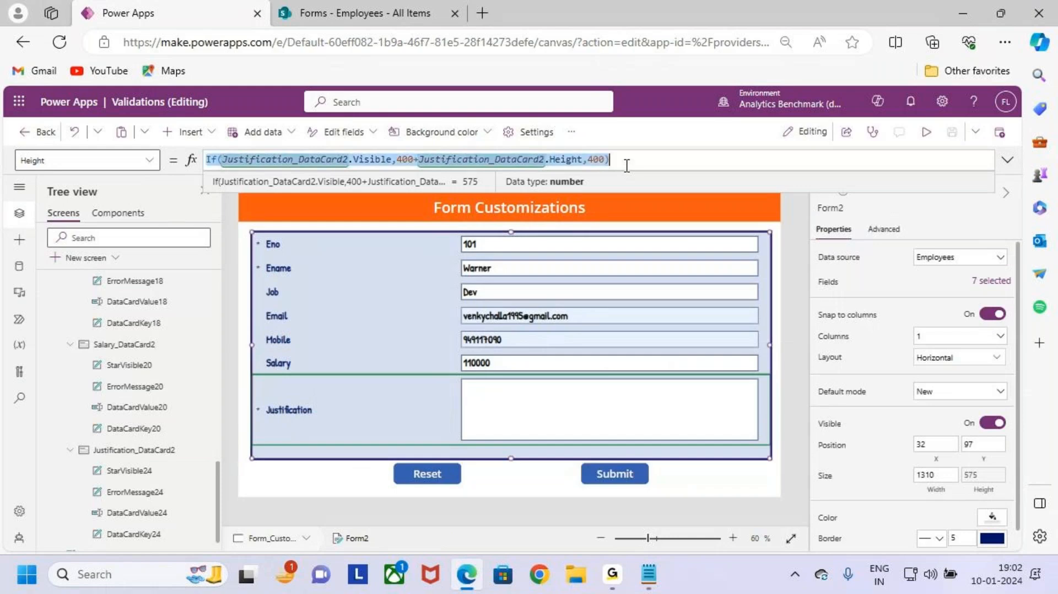
text(400)
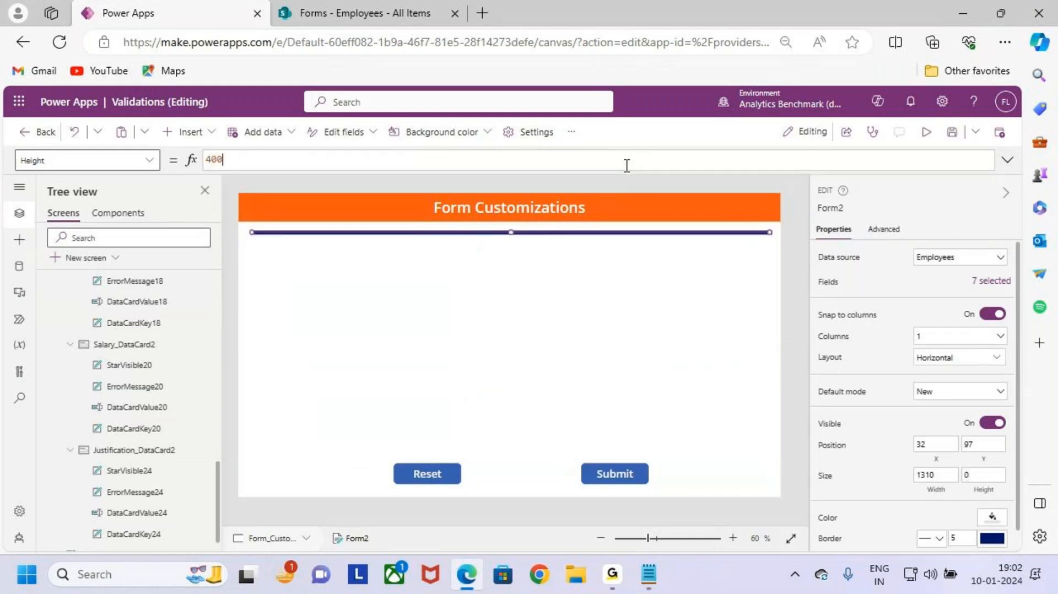
key(Return)
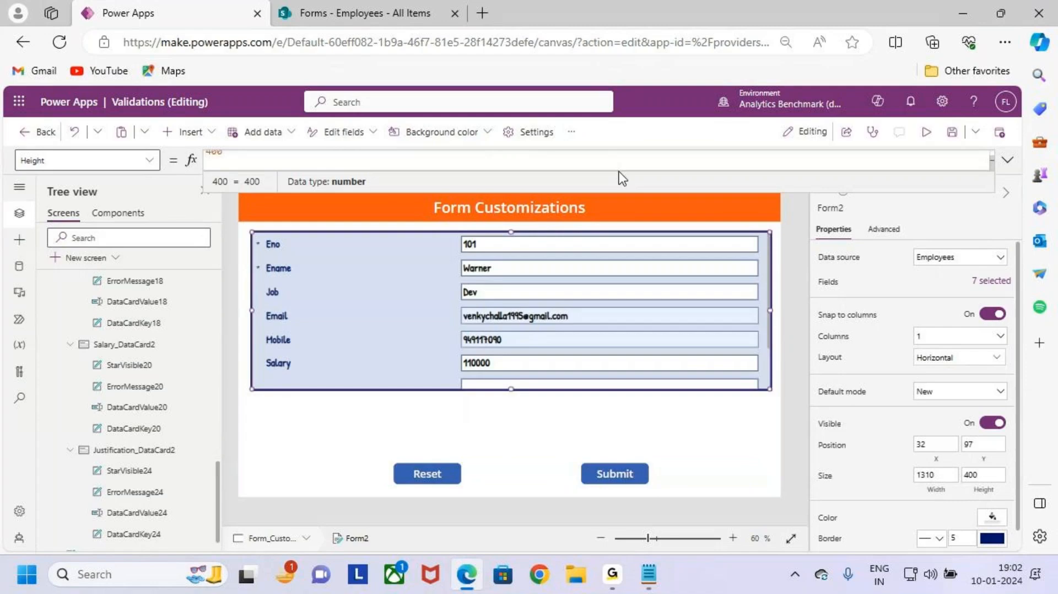
key(BackSpace)
click(952, 133)
Step: Preview the fixed-height form, examine the Justification field inside it and change the Salary to 90000
click(927, 132)
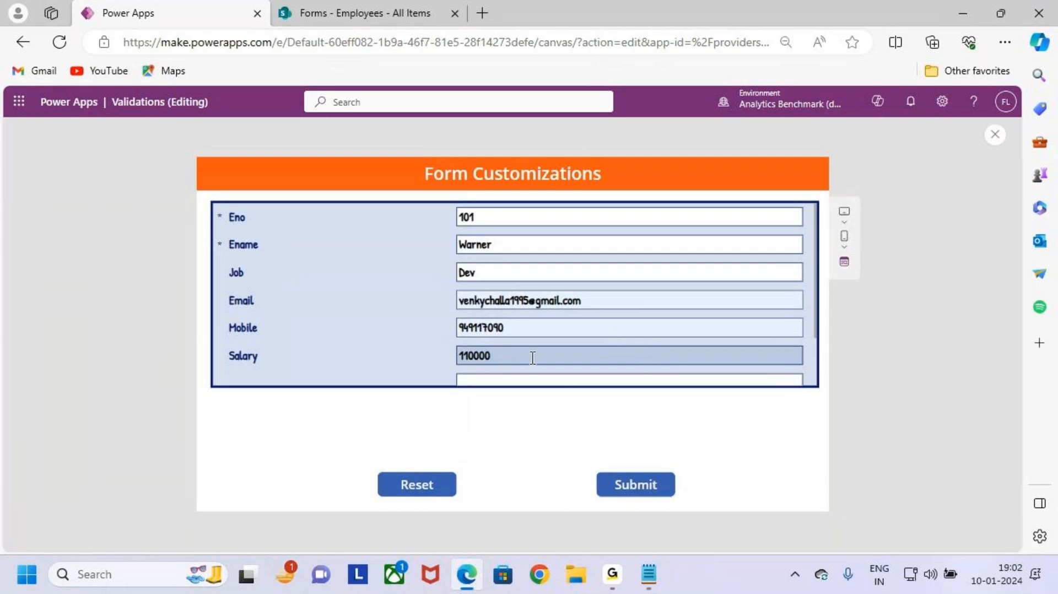
scroll(515, 347, down, 3)
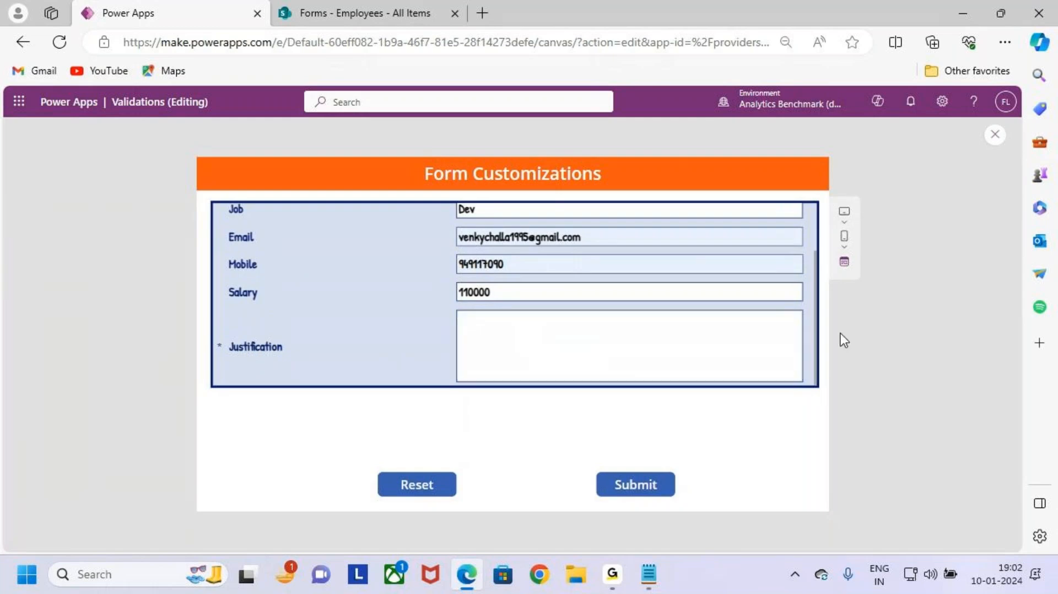
mouse_move(817, 333)
mouse_down()
mouse_move(819, 255)
mouse_move(819, 349)
mouse_up()
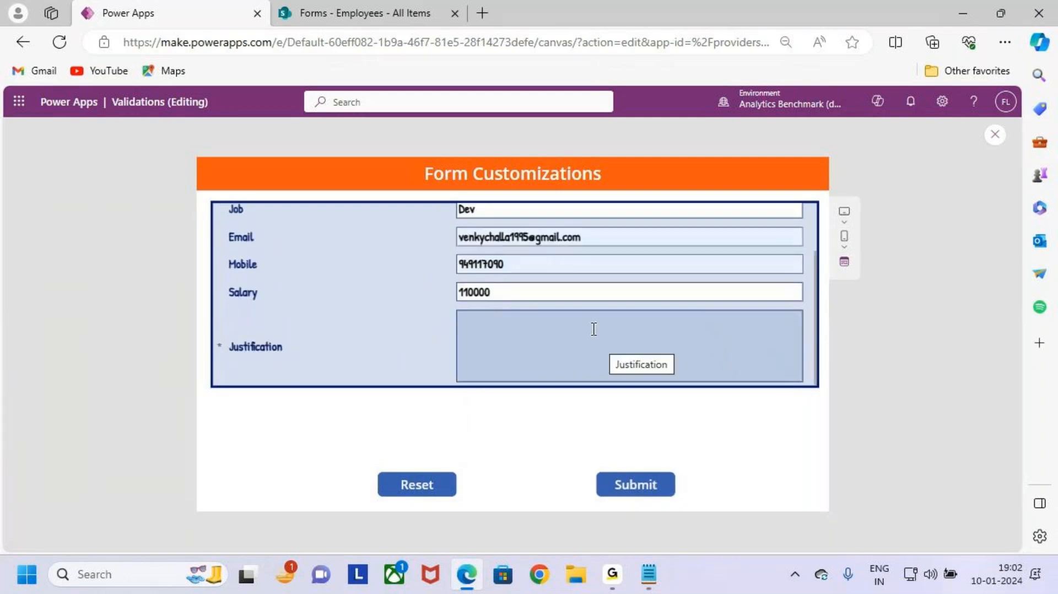
drag(468, 292, 444, 294)
text(9)
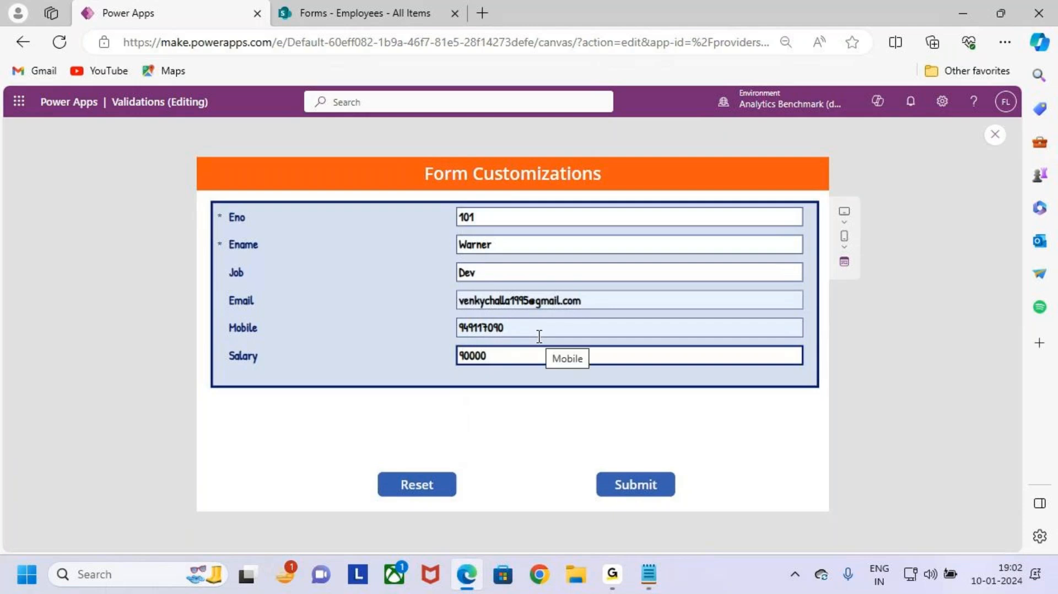
Step: Change the Salary to 110000 and check how the Justification field is reached in the fixed-height form
key(BackSpace)
key(End)
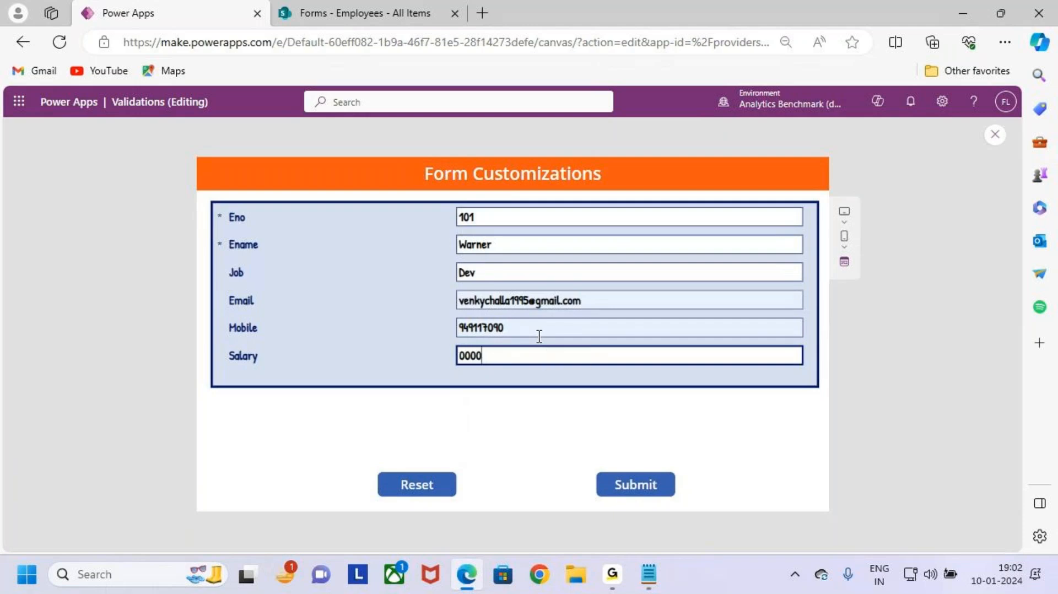
text(1)
key(BackSpace)
key(Home)
key(Delete)
text(110)
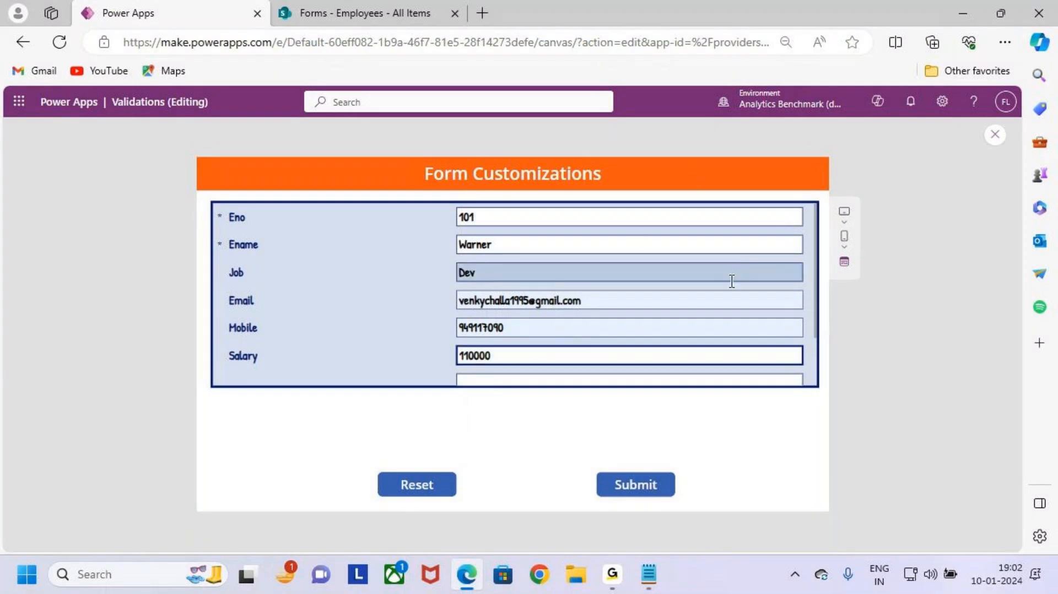
scroll(729, 282, down, 1)
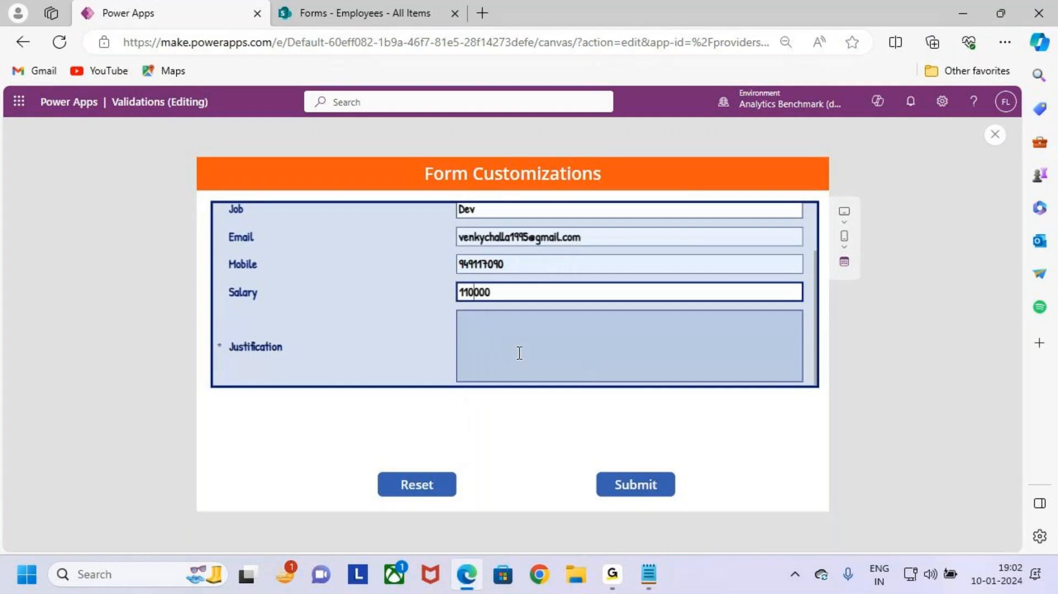
scroll(791, 342, up, 1)
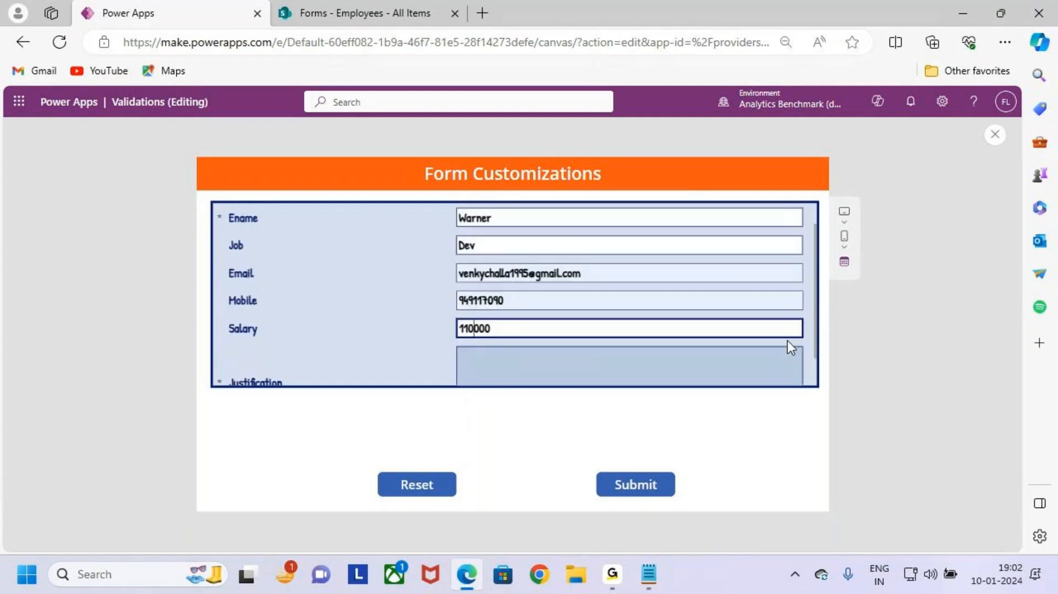
Step: Close the preview and set Form2's Height to If(Justification_DataCard2.Visible,400+Justification_DataCard2.Height,400)
click(995, 136)
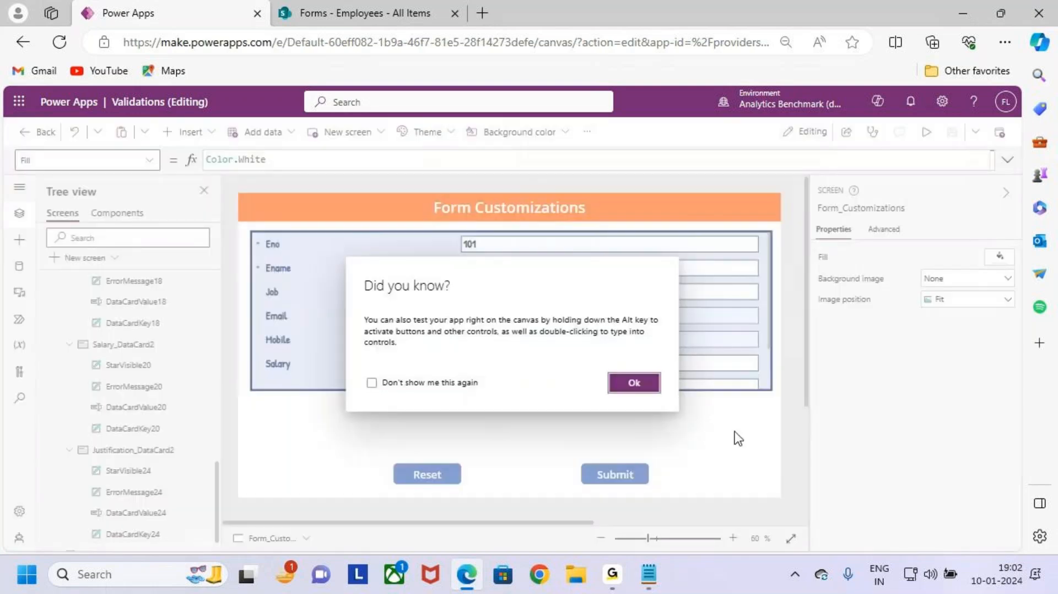
click(642, 384)
click(766, 378)
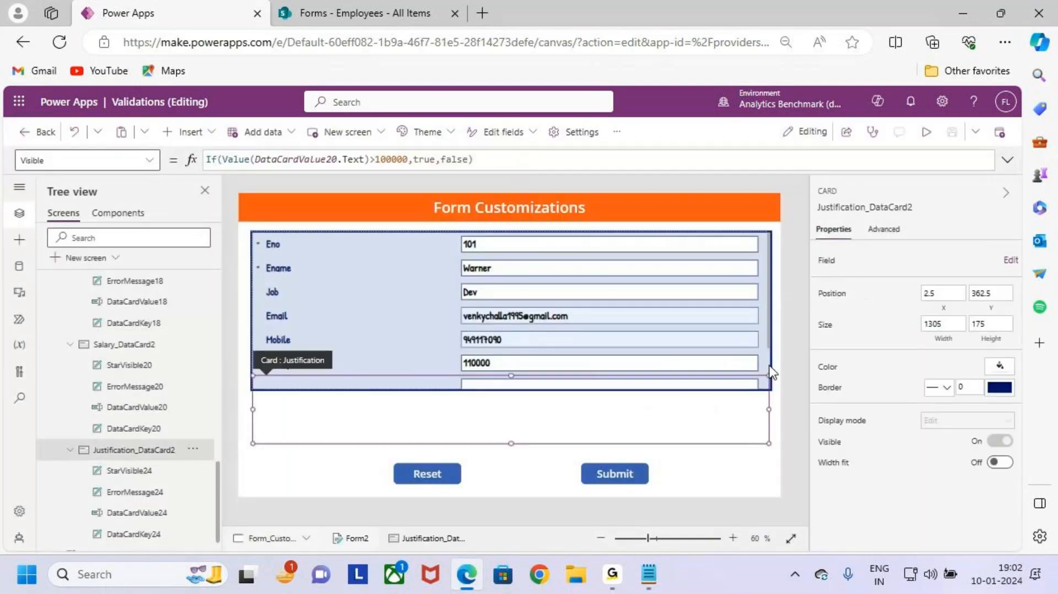
click(770, 358)
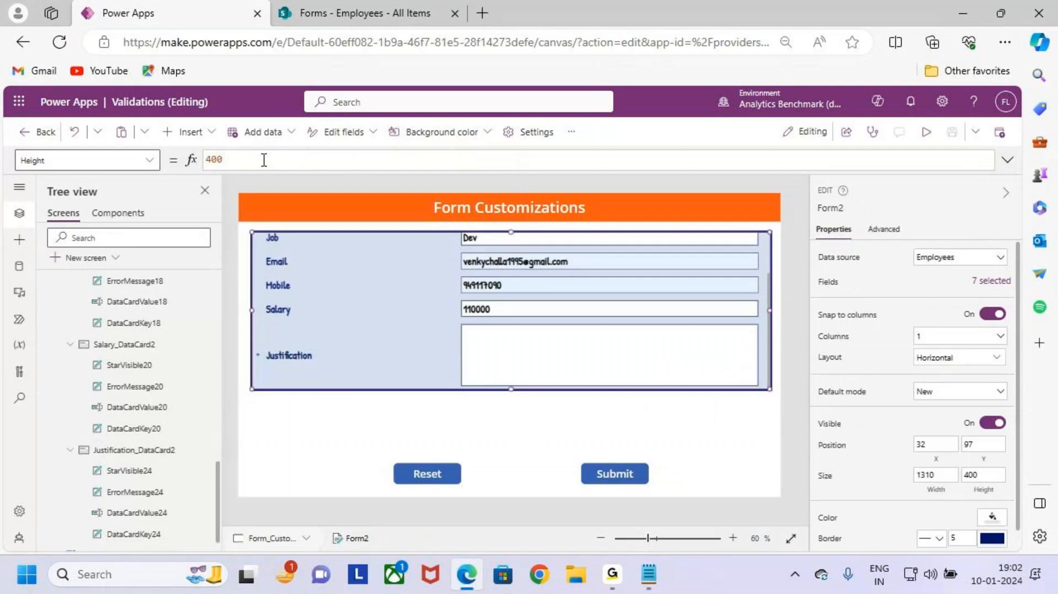
drag(242, 160, 179, 163)
text(If(Justification_DataCard2.Visible,400+Justification_DataCard2.Height,400))
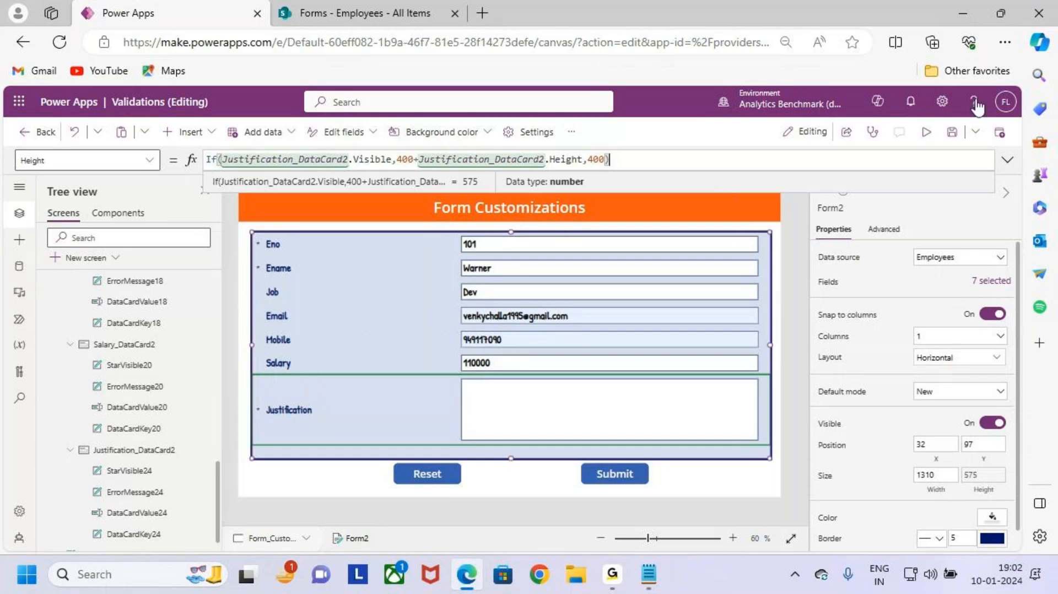
Step: Preview the app with Form2's height formula, test it with a Salary of 90000 and close the preview
click(926, 133)
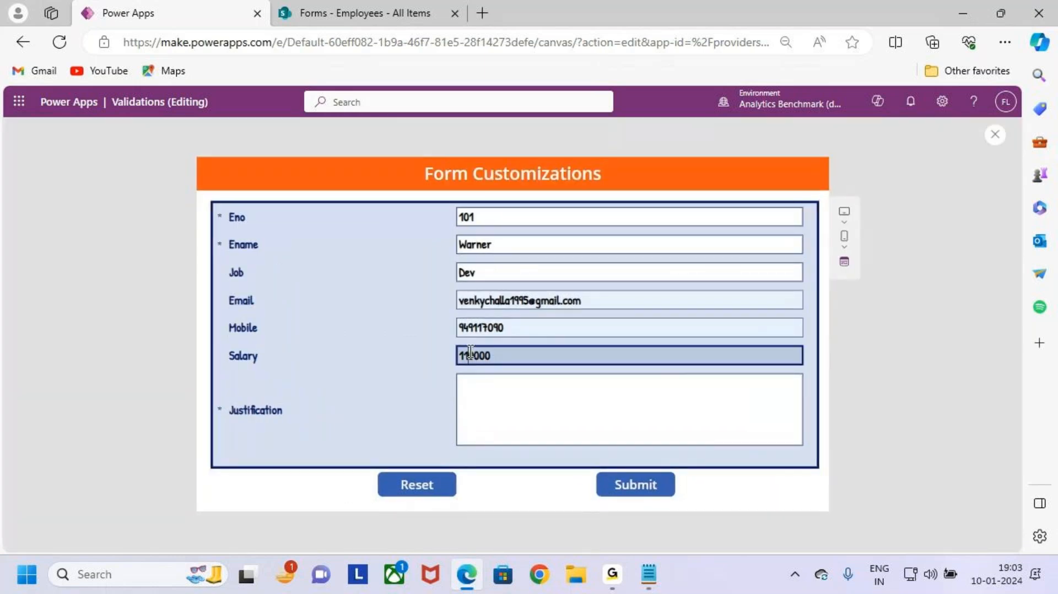
drag(472, 356, 444, 359)
key(BackSpace)
text(9)
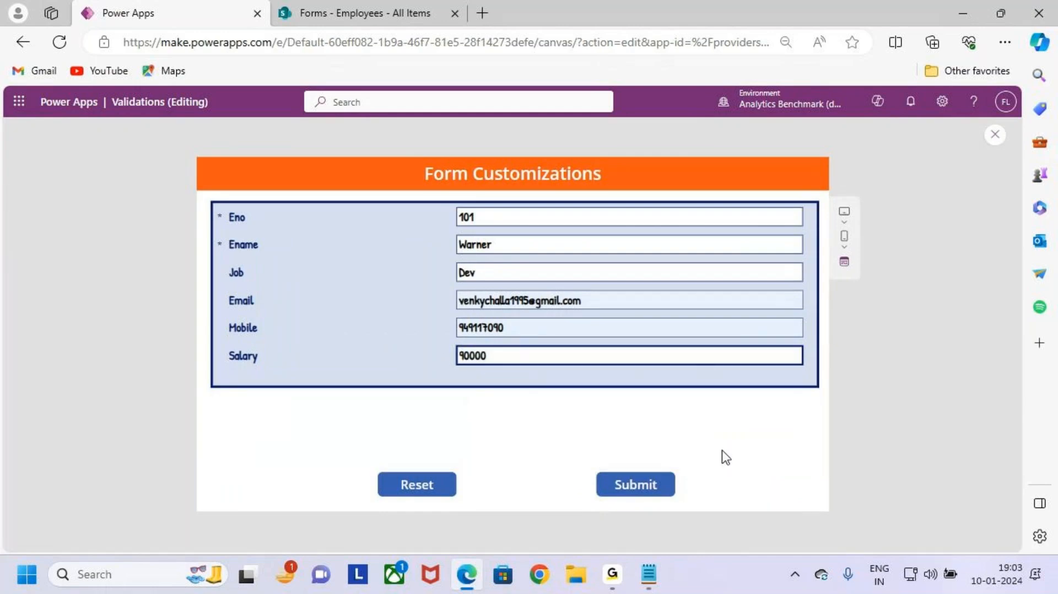
click(990, 144)
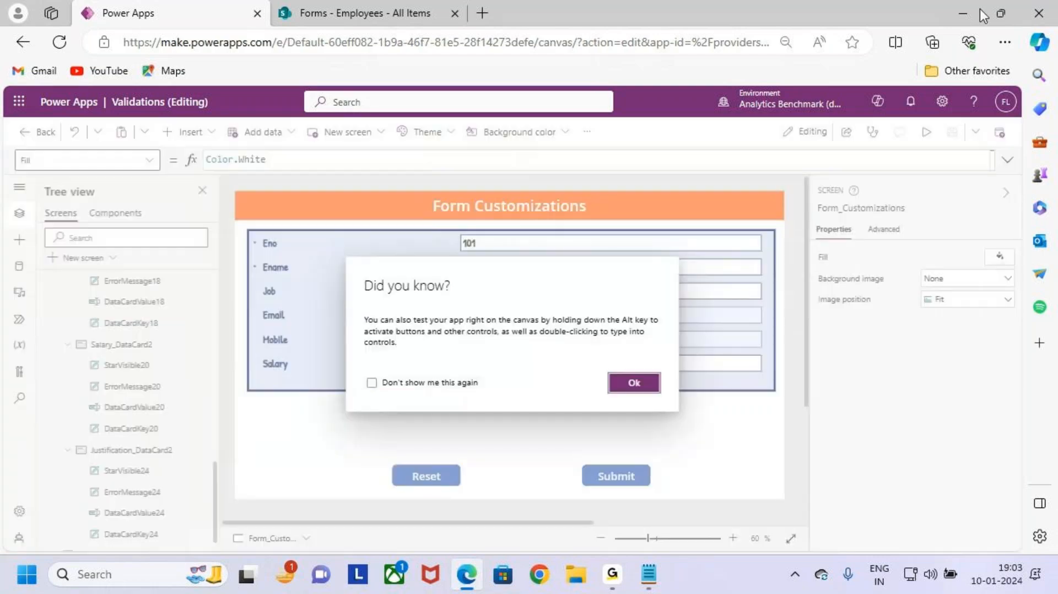
Step: Return to the Form Customizations notes in Notepad and review the cases from Case 6 back to the heading
click(978, 9)
drag(48, 401, 621, 458)
click(581, 453)
scroll(209, 288, up, 5)
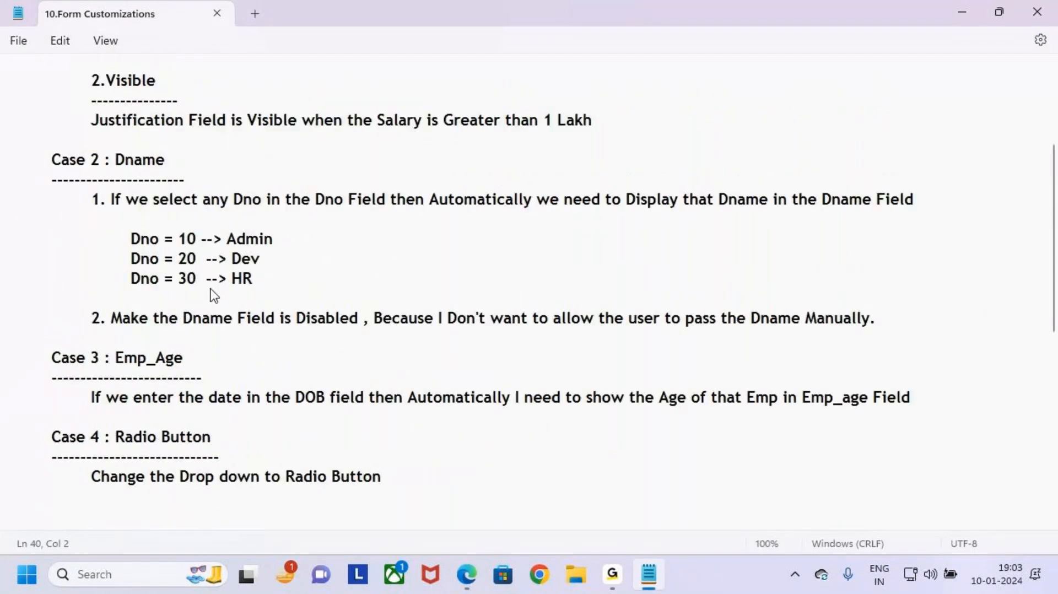
scroll(211, 288, up, 2)
drag(329, 77, 535, 81)
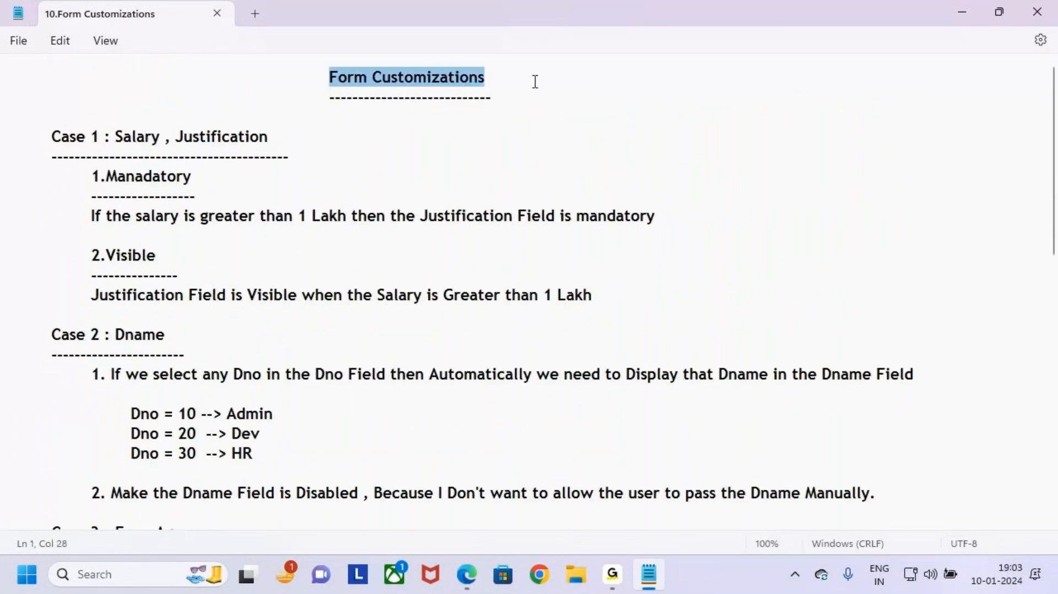
click(509, 141)
drag(66, 80, 311, 259)
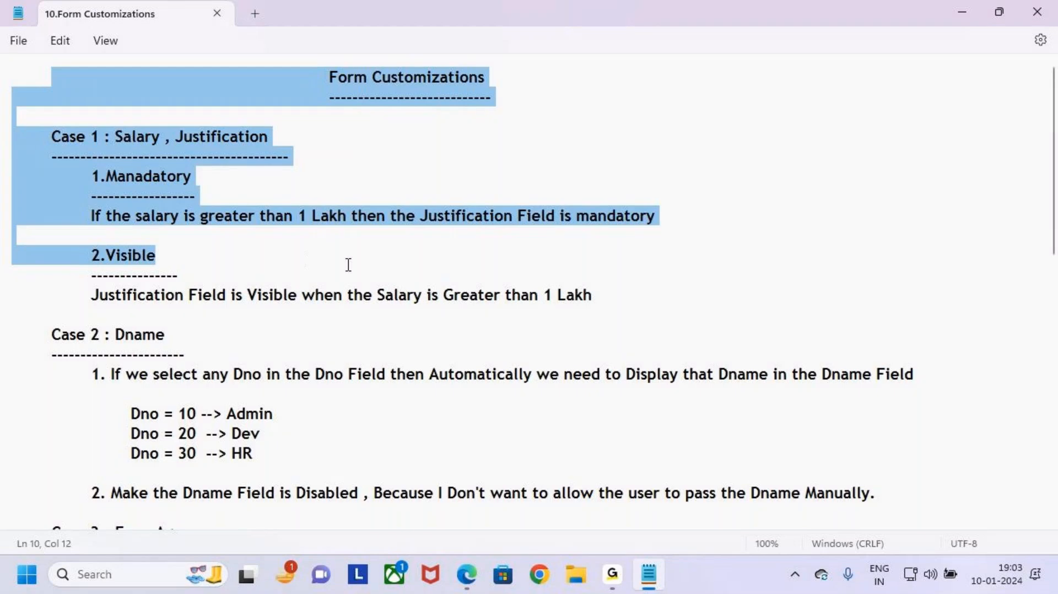
click(380, 198)
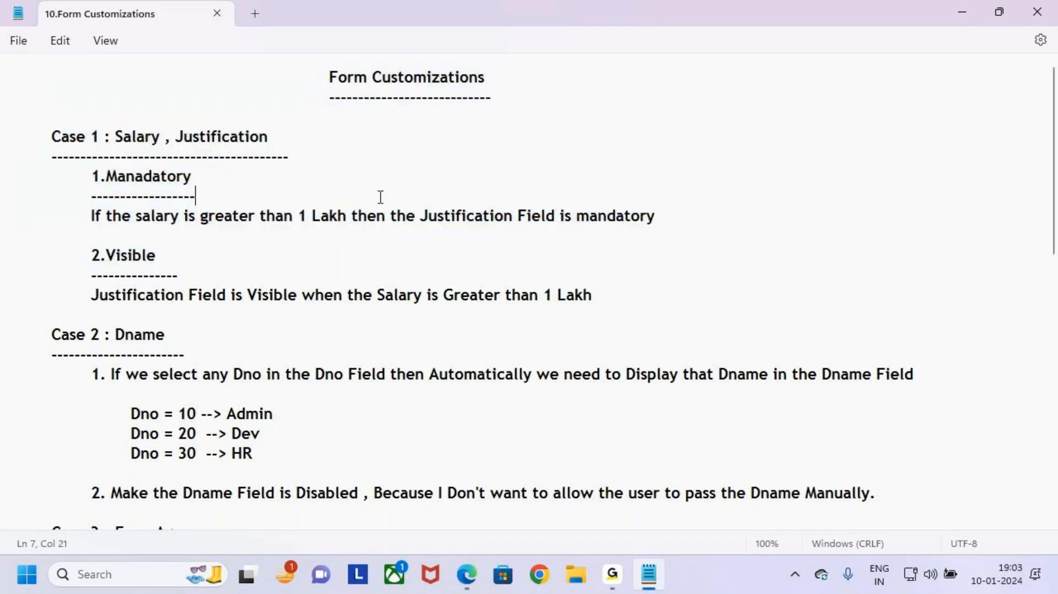
click(324, 82)
drag(324, 82, 546, 86)
click(504, 216)
click(623, 580)
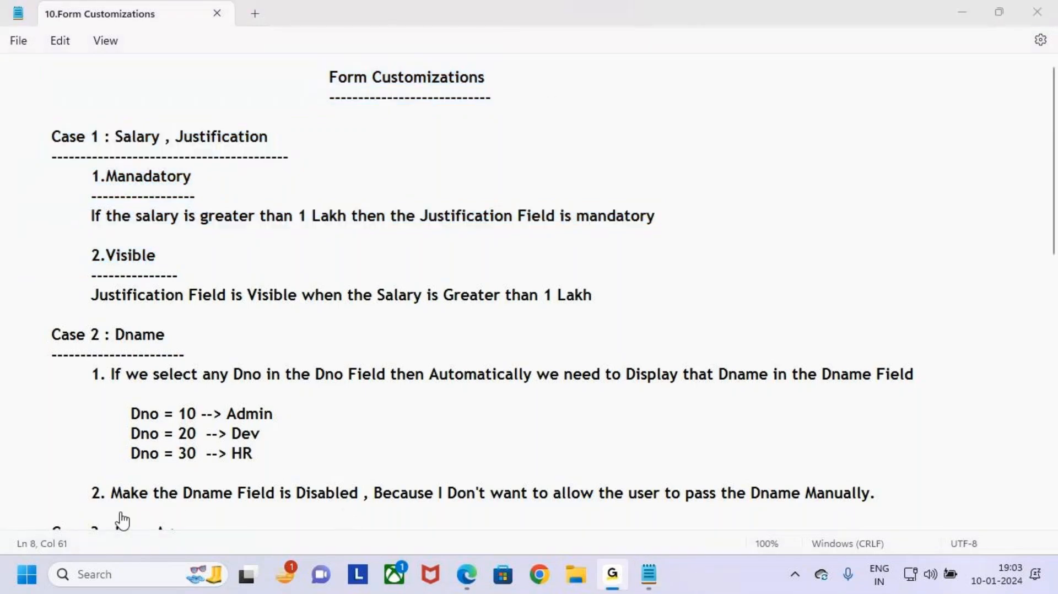